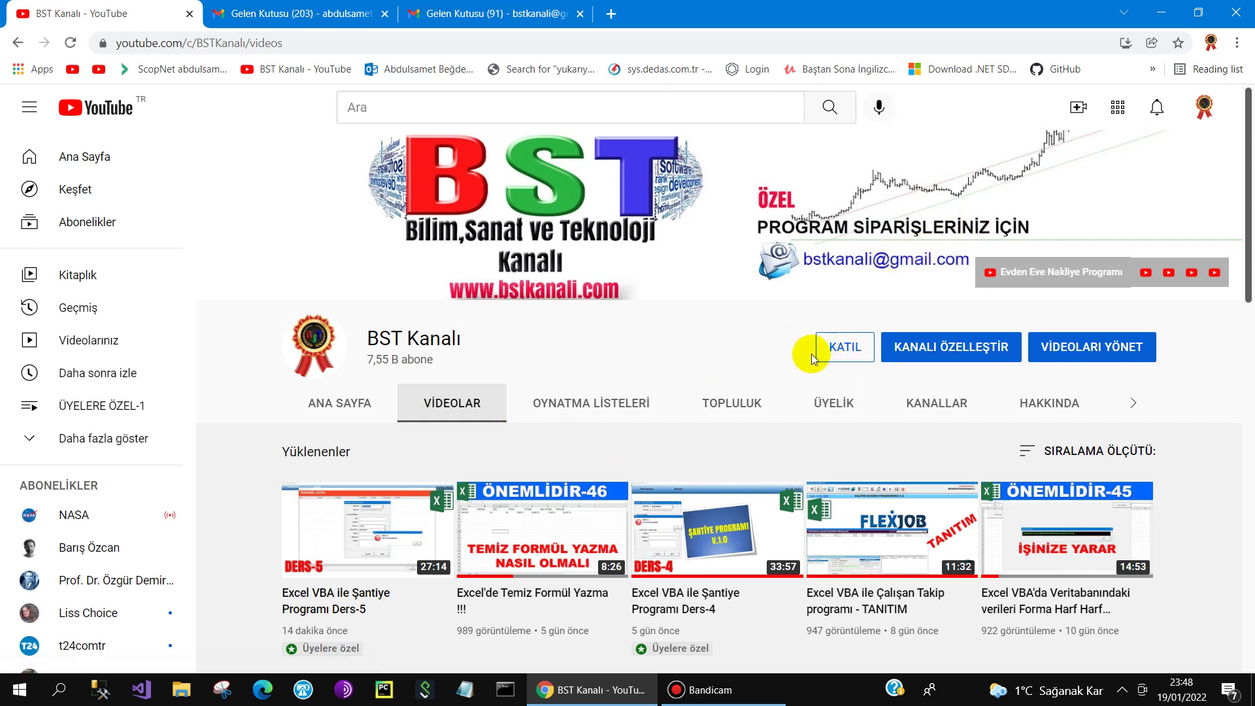
Step: Minimise the Chrome window showing the YouTube channel to reveal the desktop
{"action": "left_click", "coordinate": [1164, 13]}
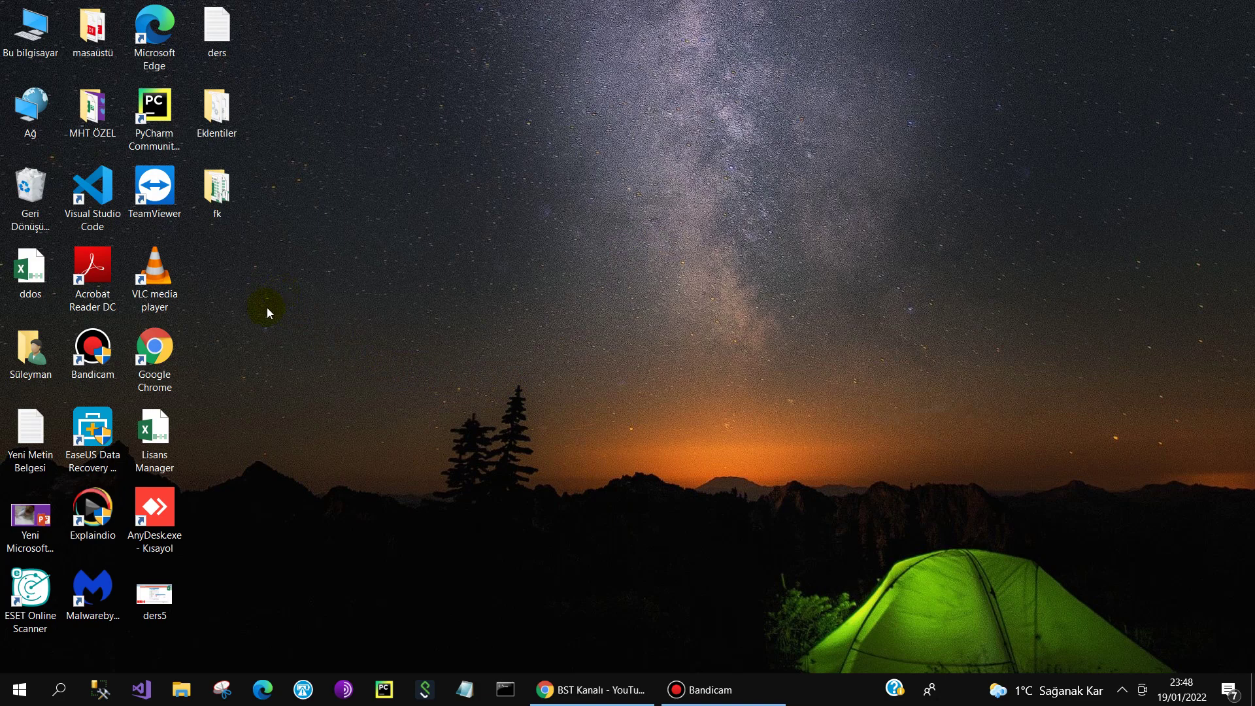
Step: Create a new desktop folder named 'market programı'
{"action": "right_click", "coordinate": [268, 309]}
{"action": "mouse_move", "coordinate": [359, 485]}
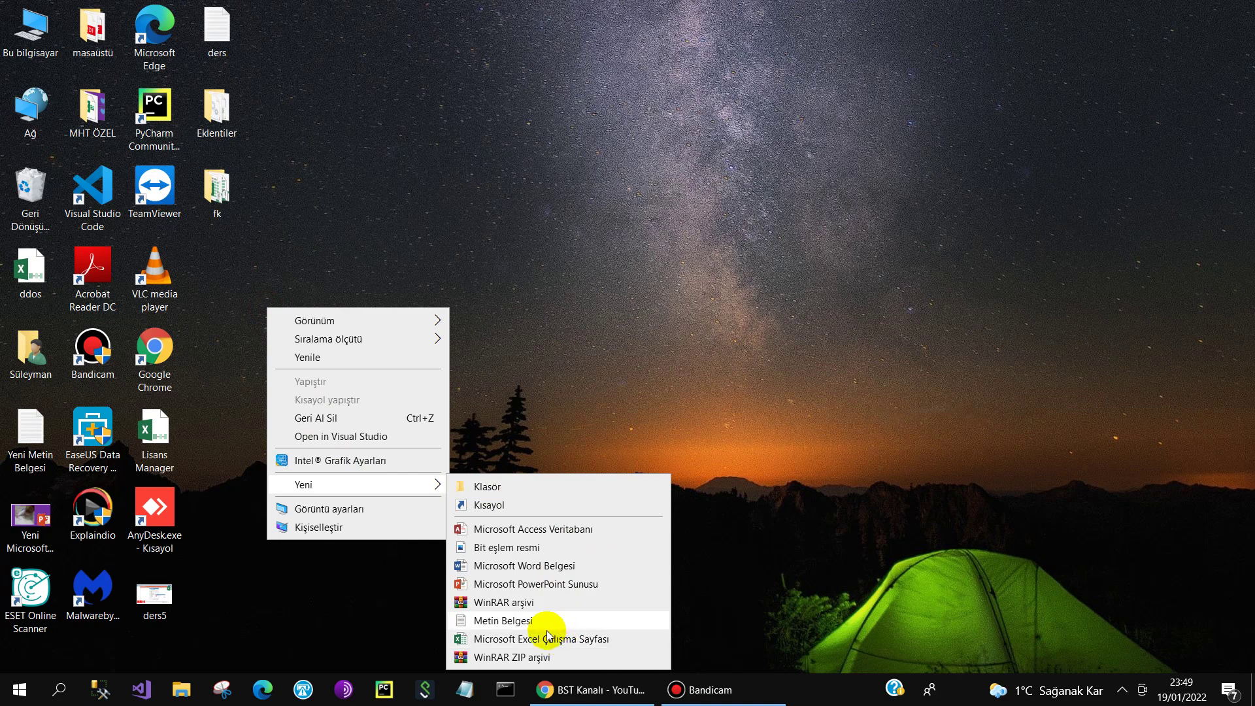
{"action": "left_click", "coordinate": [531, 487]}
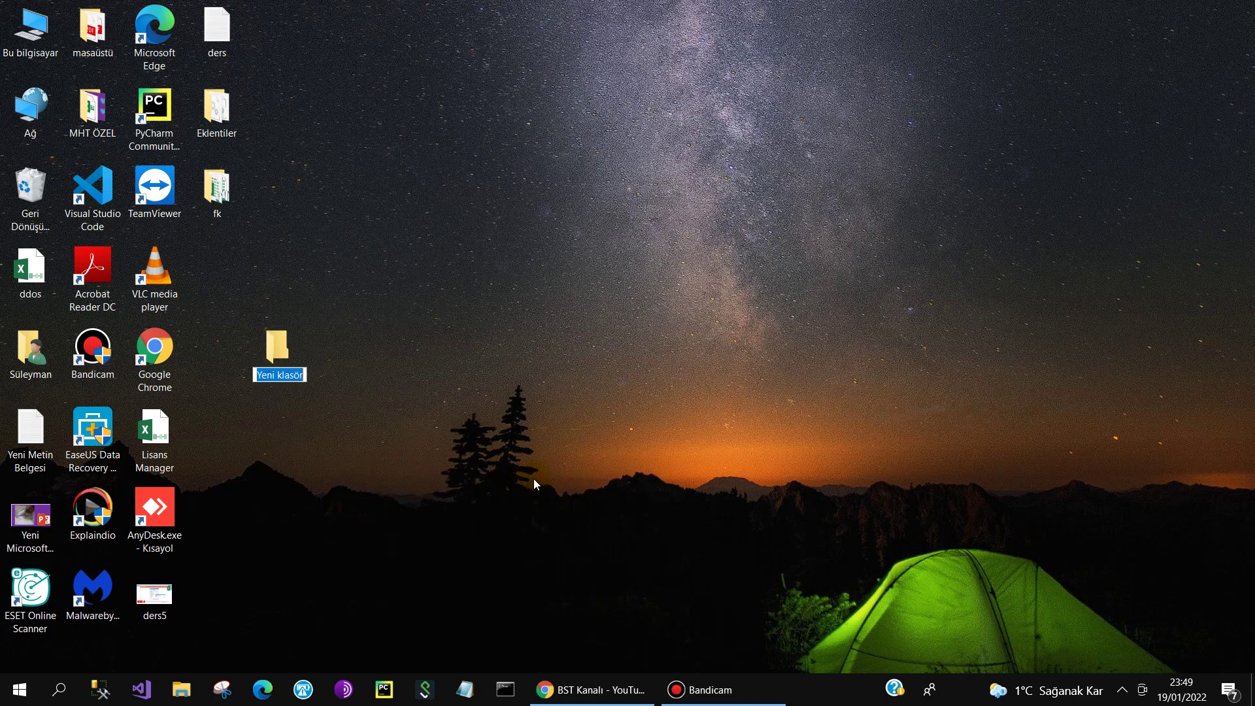
{"action": "type", "text": "market prog"}
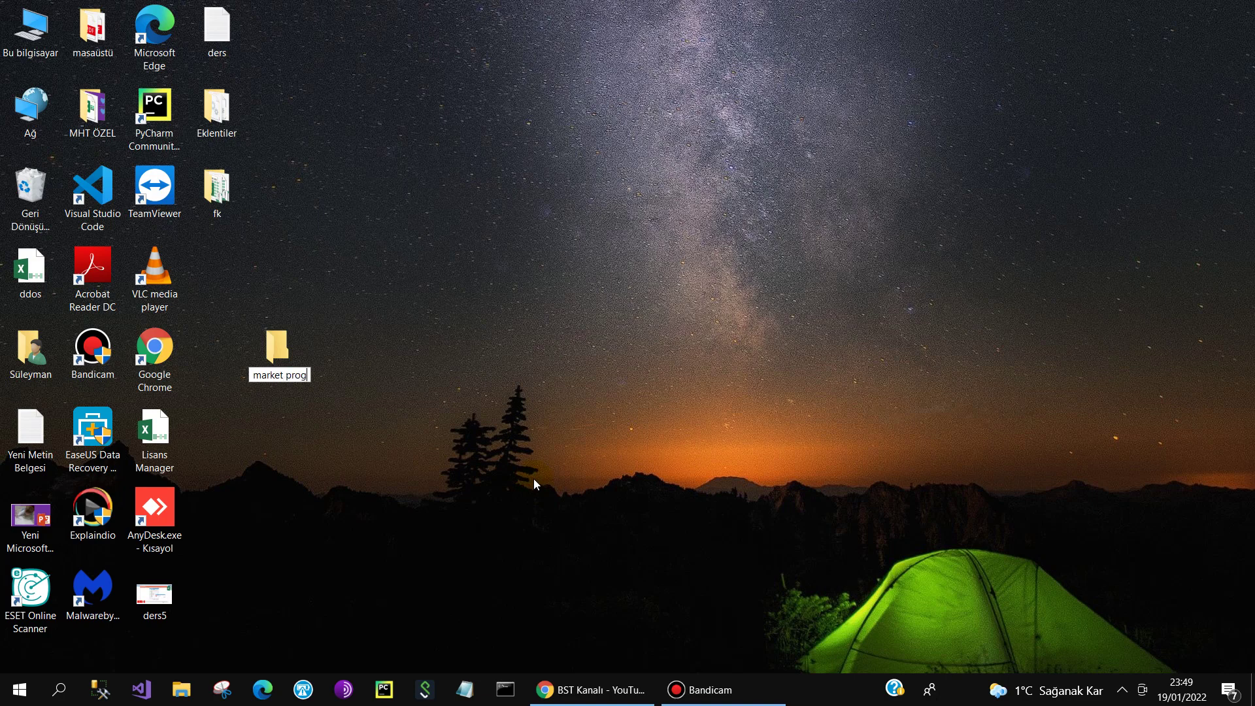
{"action": "type", "text": "ramı"}
{"action": "key", "text": "Return"}
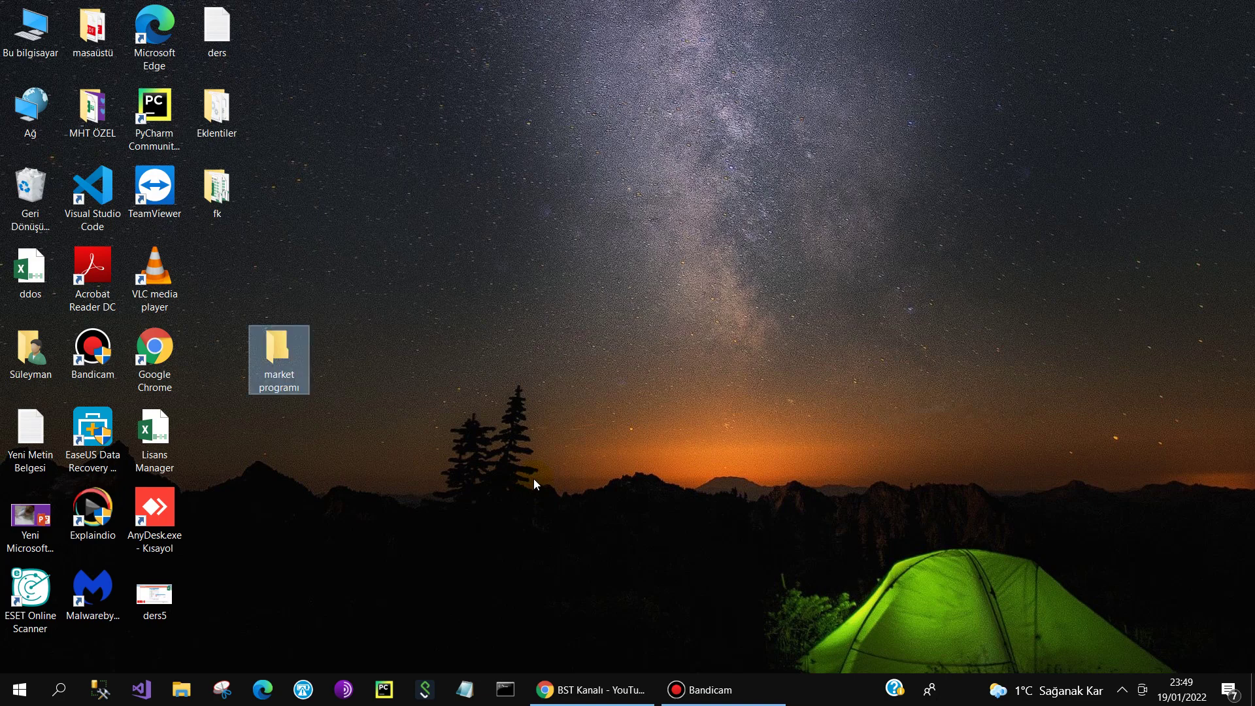
Step: Inside market programı, create a new Excel workbook and open it
{"action": "double_click", "coordinate": [290, 355]}
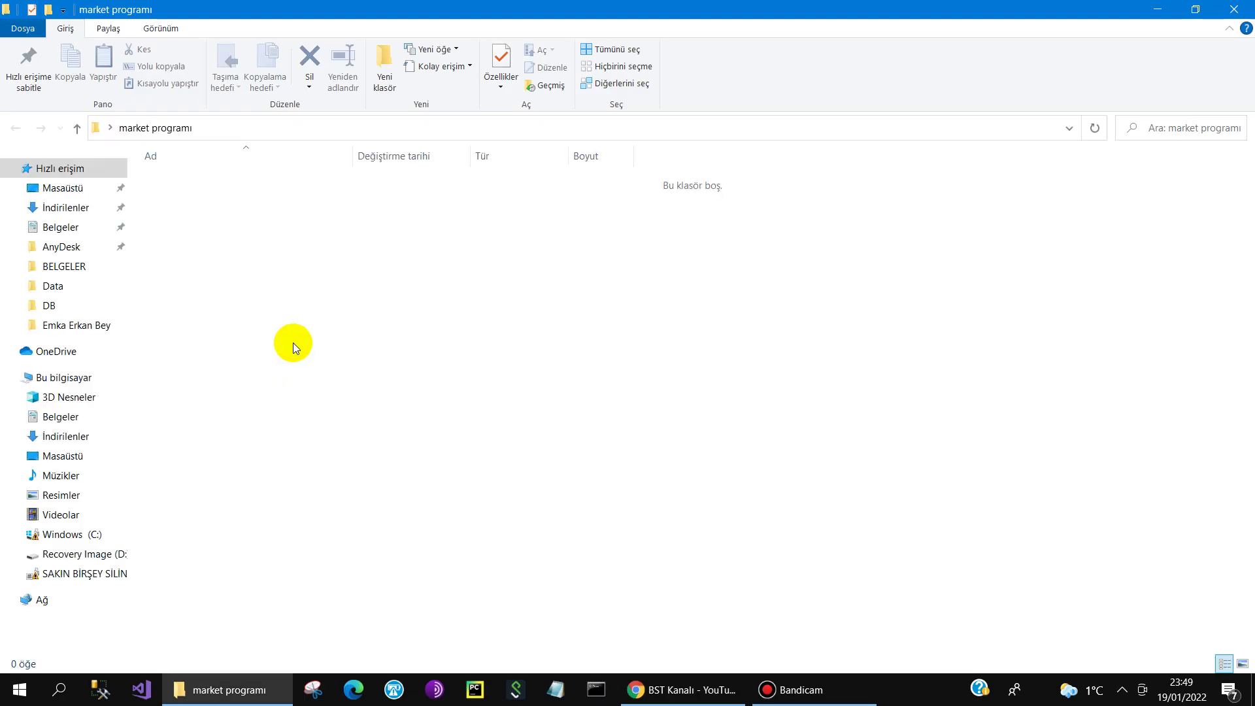
{"action": "right_click", "coordinate": [286, 264]}
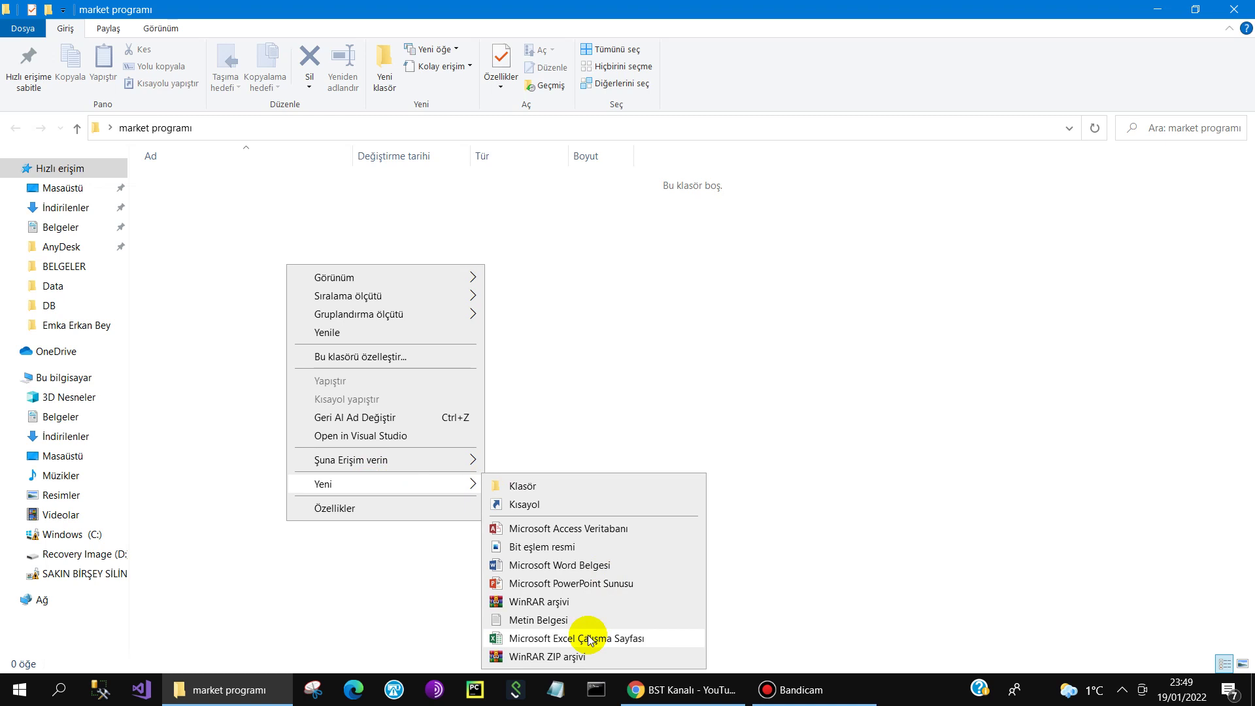
{"action": "left_click", "coordinate": [588, 639]}
{"action": "double_click", "coordinate": [157, 189]}
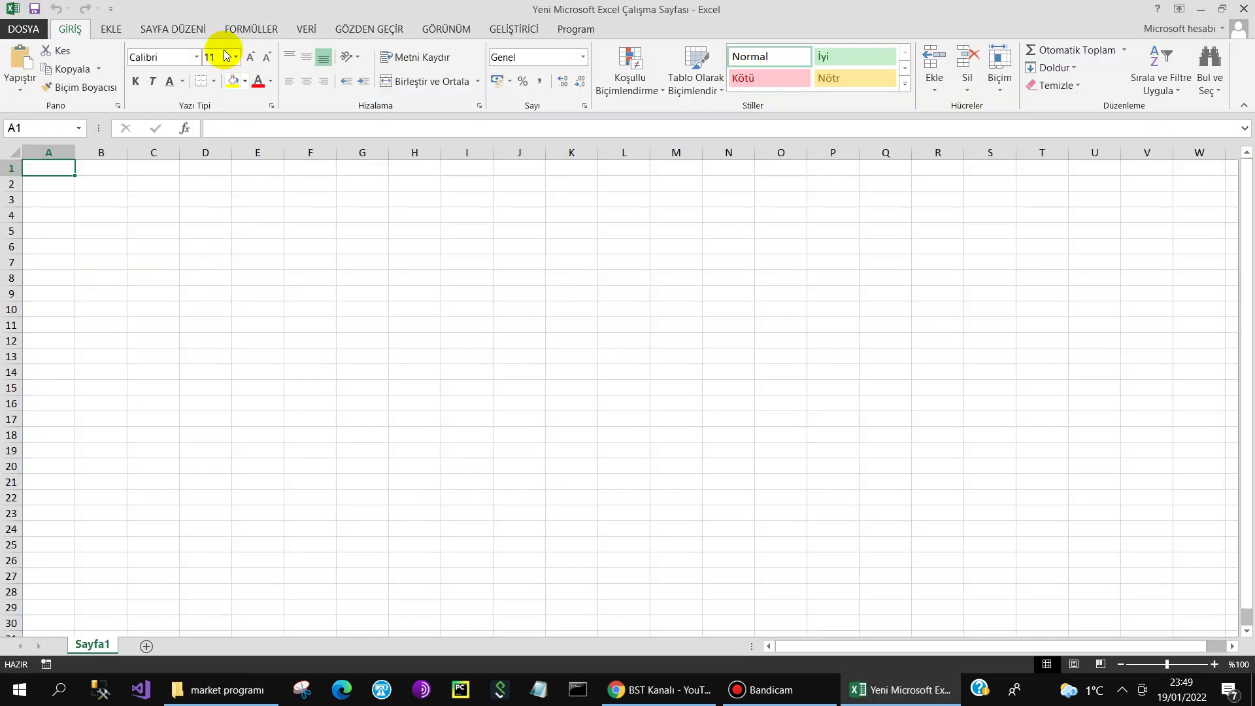
Step: Save the workbook as 'Program' (Excel İkili Çalışma Kitabı) in the market programı folder
{"action": "left_click", "coordinate": [24, 29]}
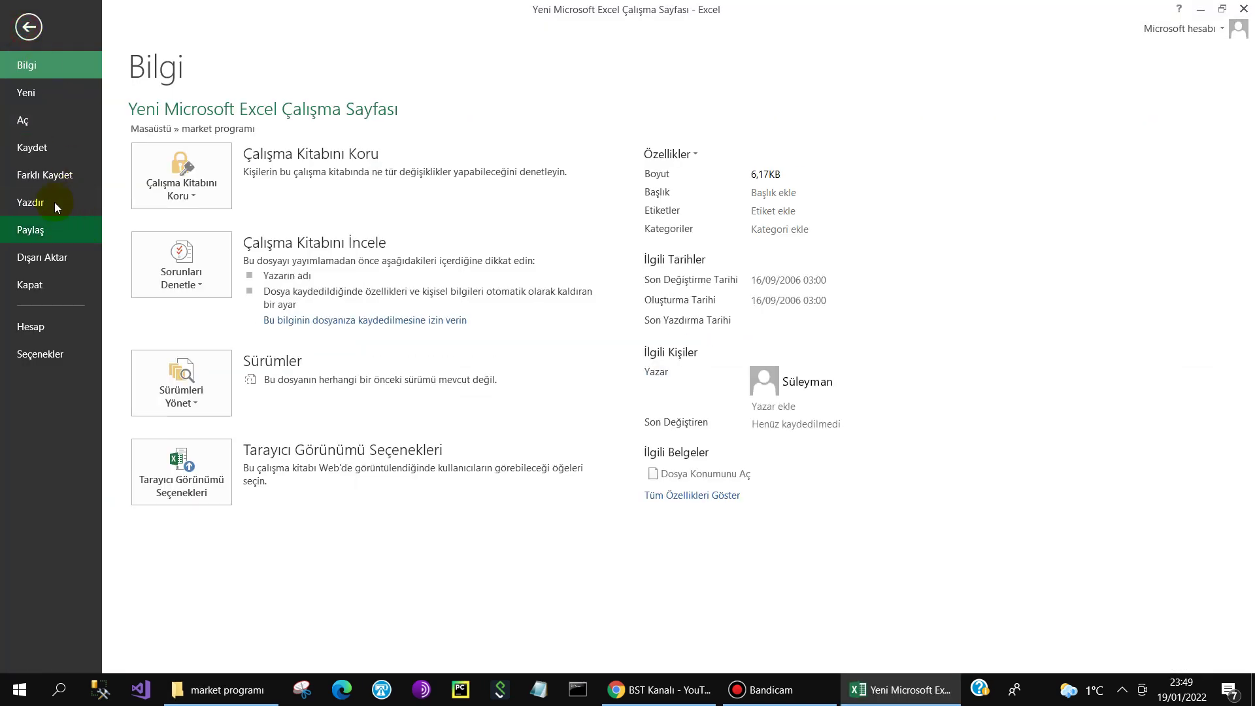
{"action": "left_click", "coordinate": [44, 176]}
{"action": "left_click", "coordinate": [418, 174]}
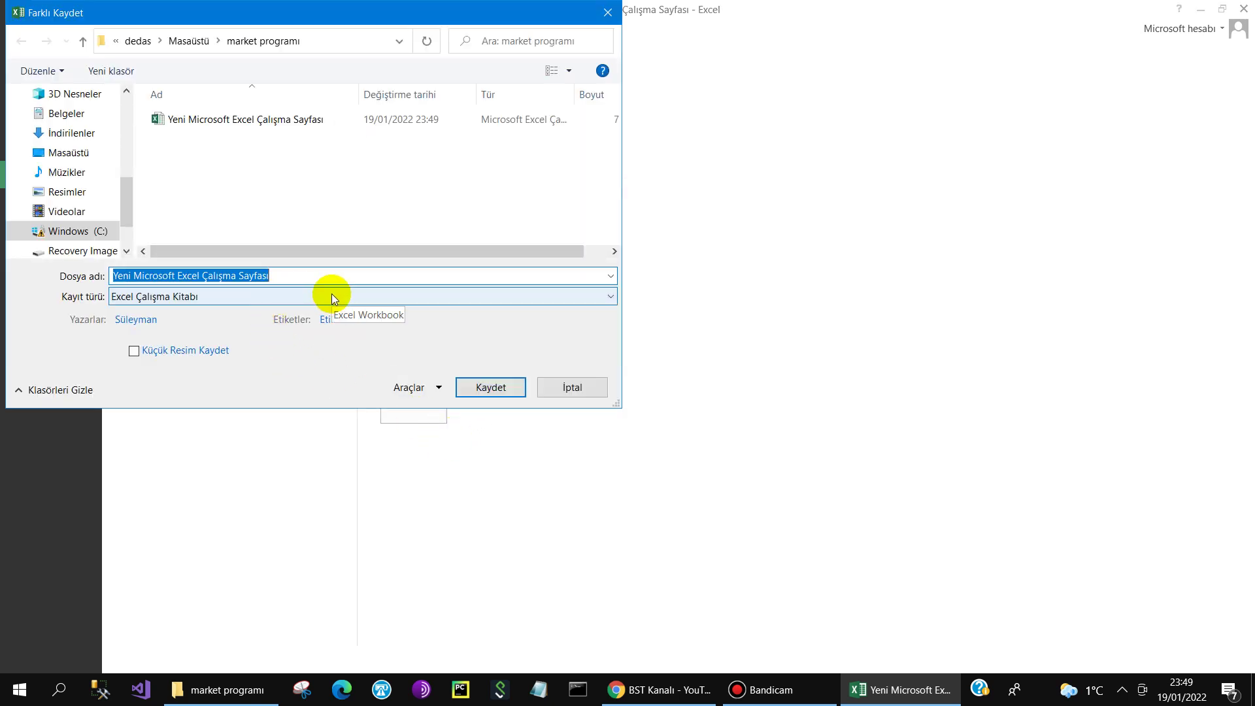
{"action": "type", "text": "PRporam"}
{"action": "key", "text": "BackSpace"}
{"action": "key", "text": "BackSpace"}
{"action": "key", "text": "BackSpace"}
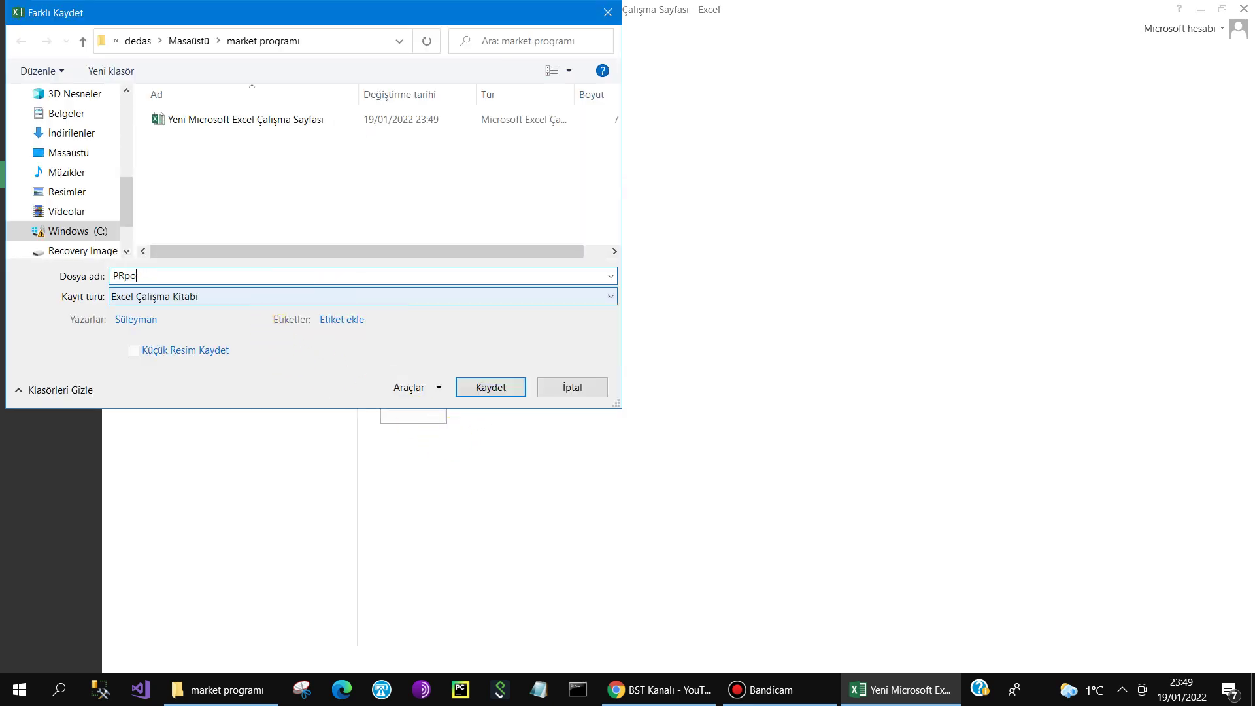
{"action": "type", "text": "rogram"}
{"action": "left_click", "coordinate": [201, 297]}
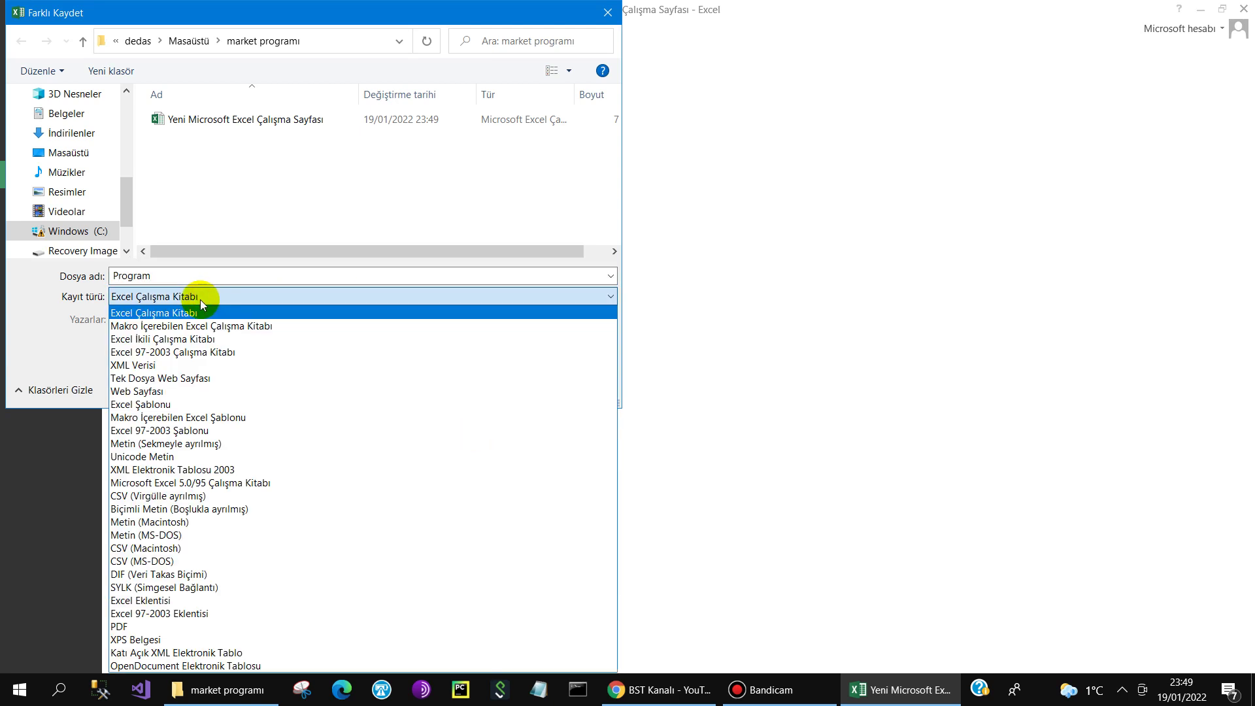
{"action": "left_click", "coordinate": [159, 339]}
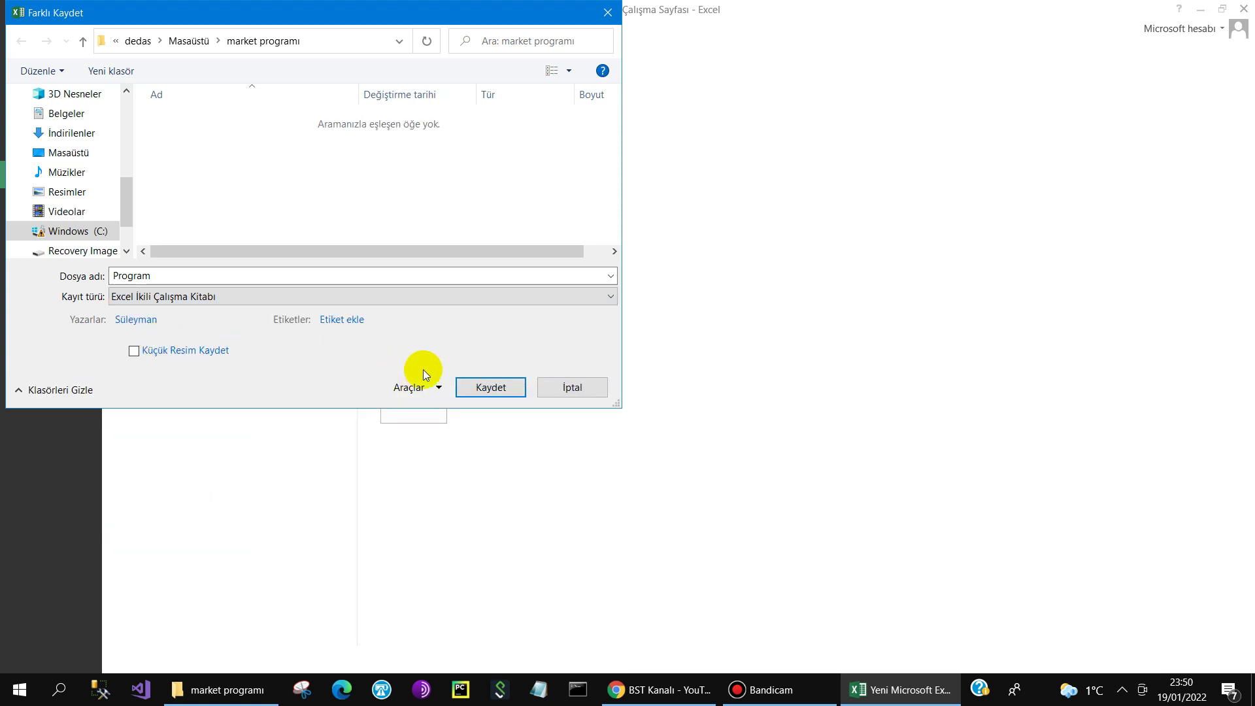
{"action": "left_click", "coordinate": [492, 388]}
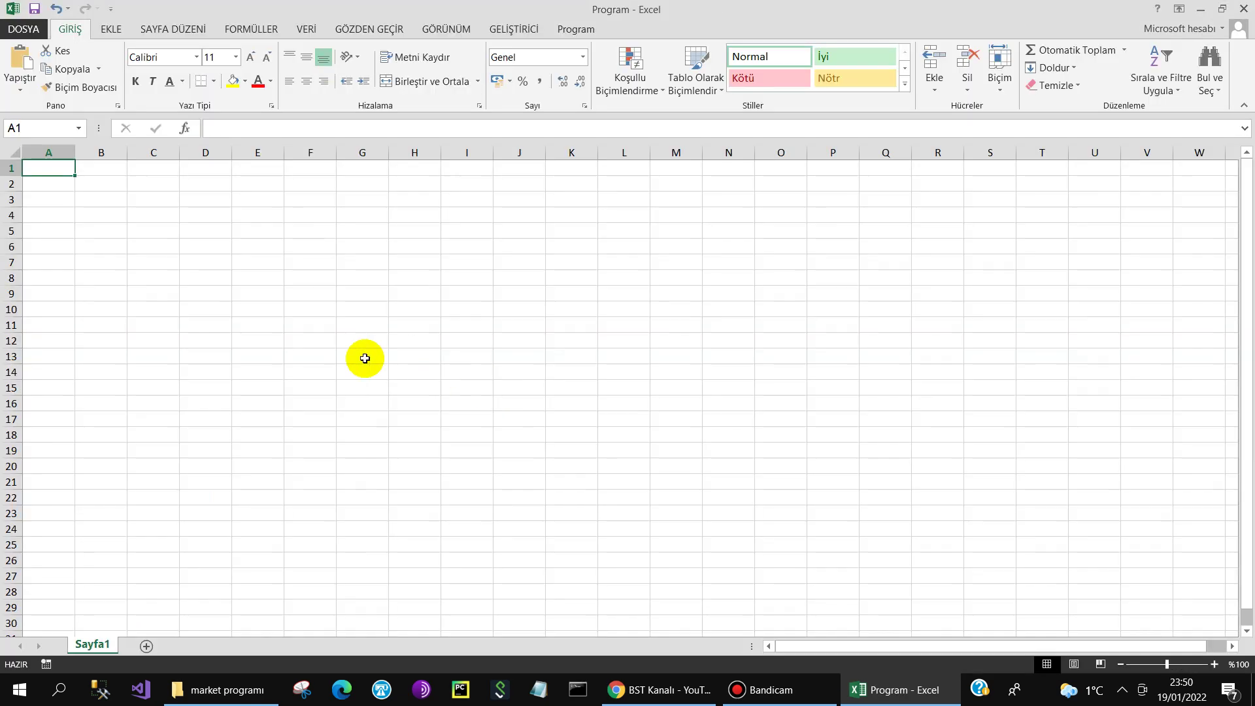
Step: Widen every column of the sheet to about 219 pixels
{"action": "left_click", "coordinate": [134, 217]}
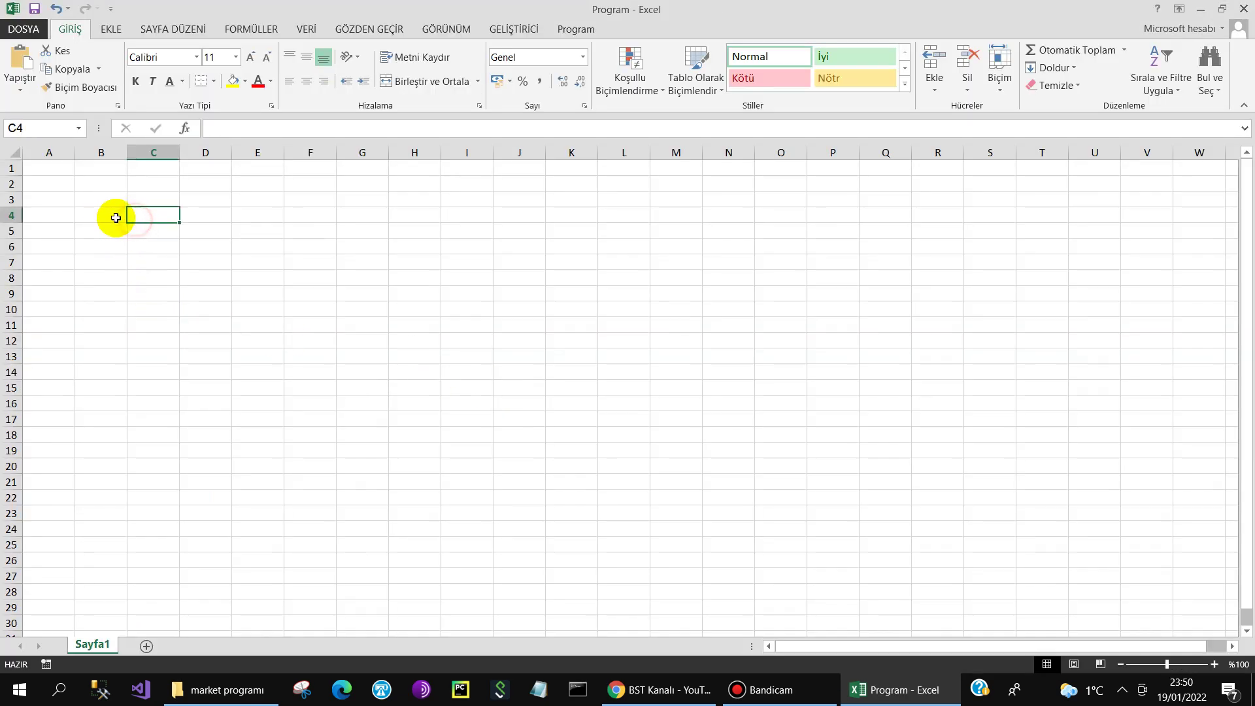
{"action": "left_click", "coordinate": [13, 152]}
{"action": "left_click_drag", "start_coordinate": [75, 152], "coordinate": [178, 152]}
{"action": "left_click", "coordinate": [140, 200]}
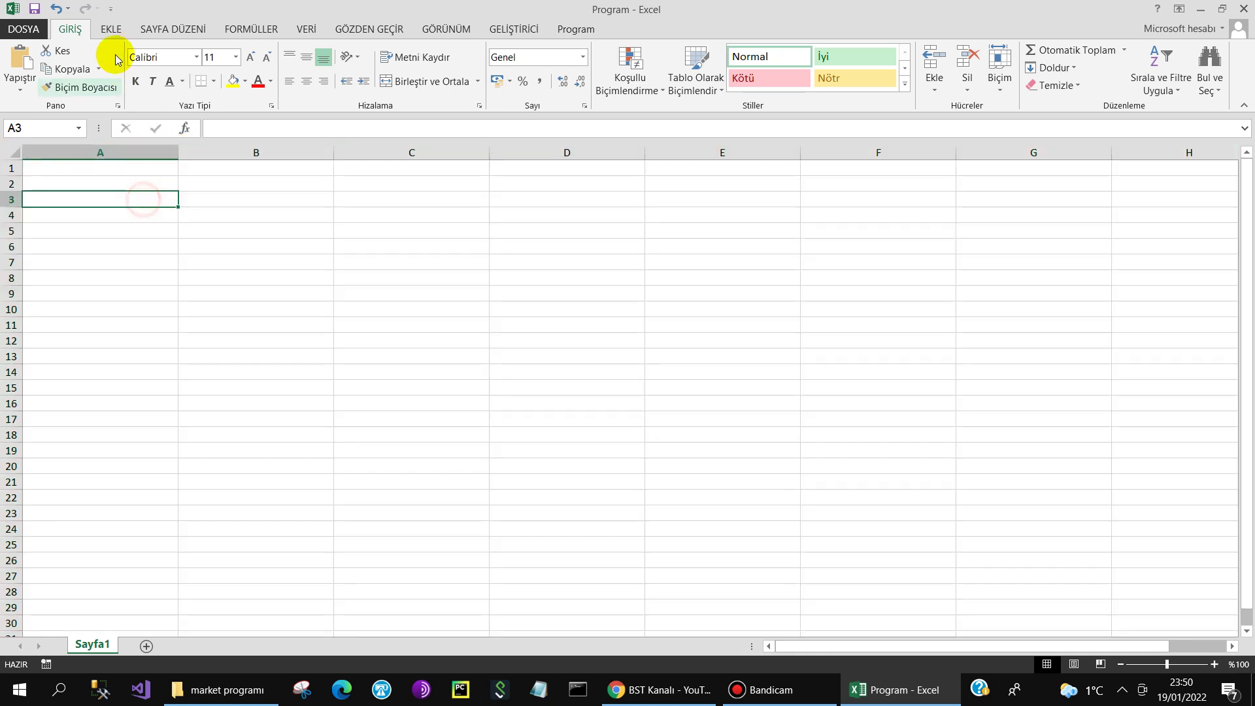
Step: Insert a WordArt title reading 'BEREKET MARKET' in capital letters
{"action": "left_click", "coordinate": [111, 28]}
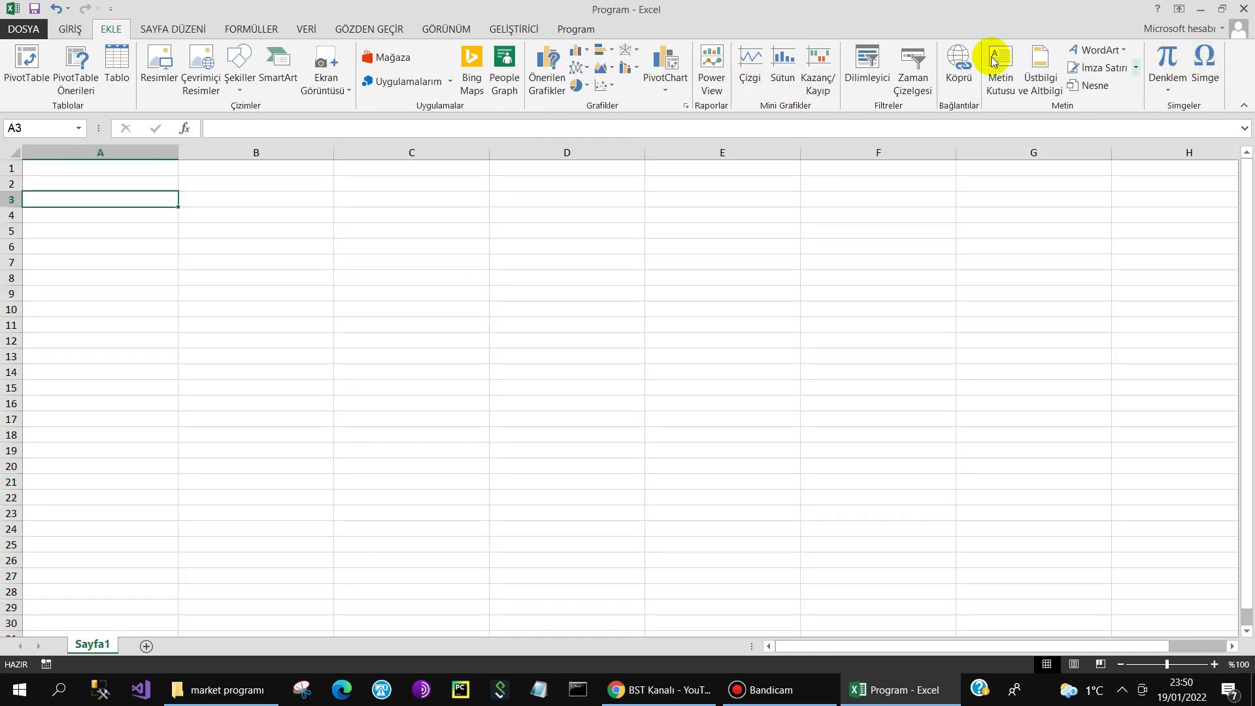
{"action": "left_click", "coordinate": [1082, 50]}
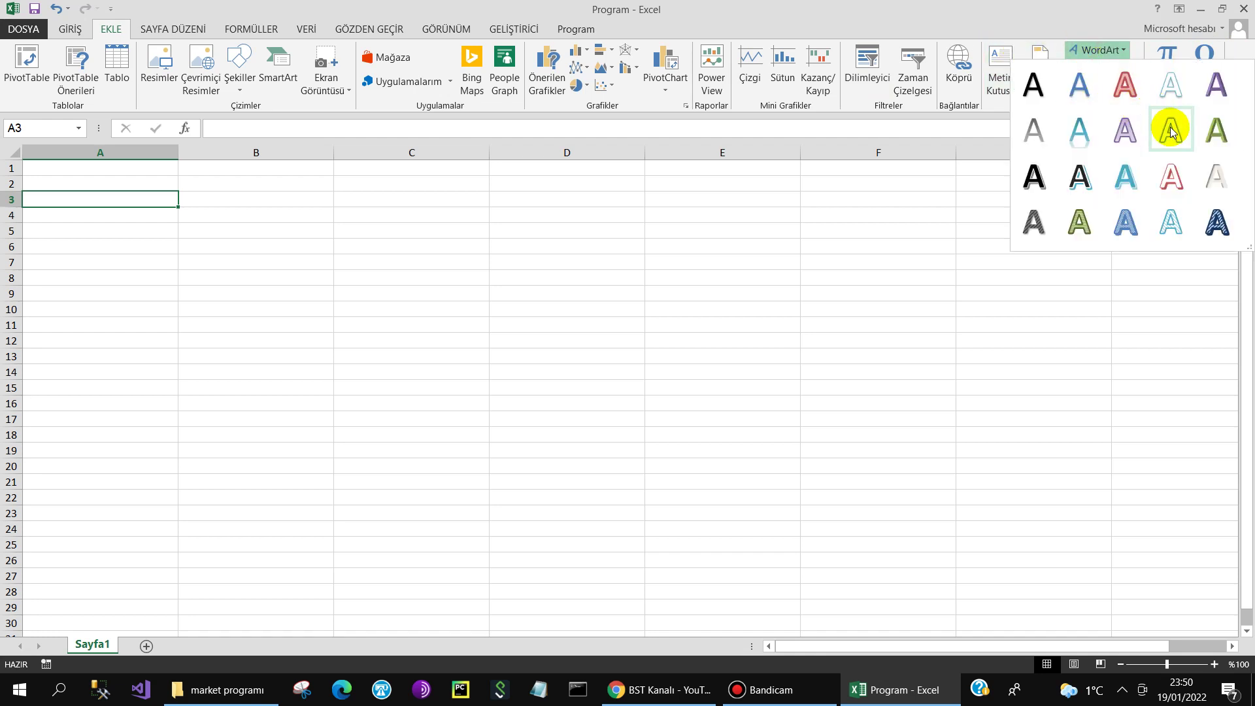
{"action": "left_click", "coordinate": [1213, 129]}
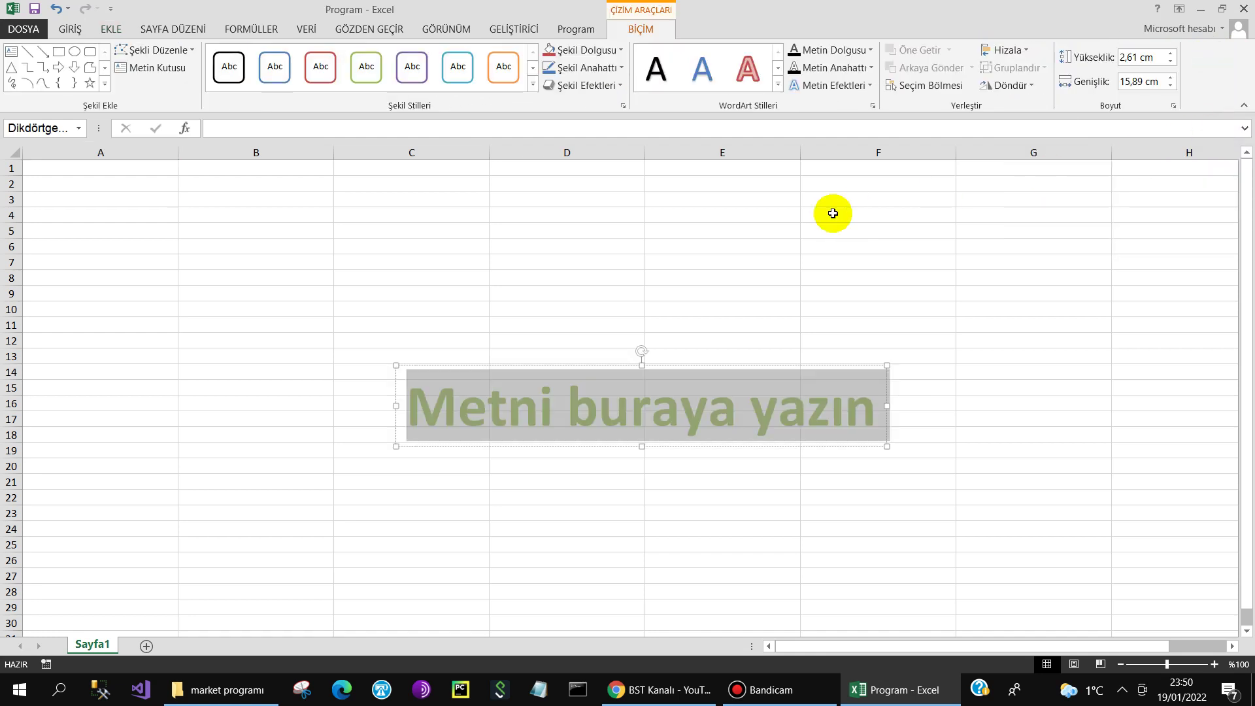
{"action": "type", "text": "bereket"}
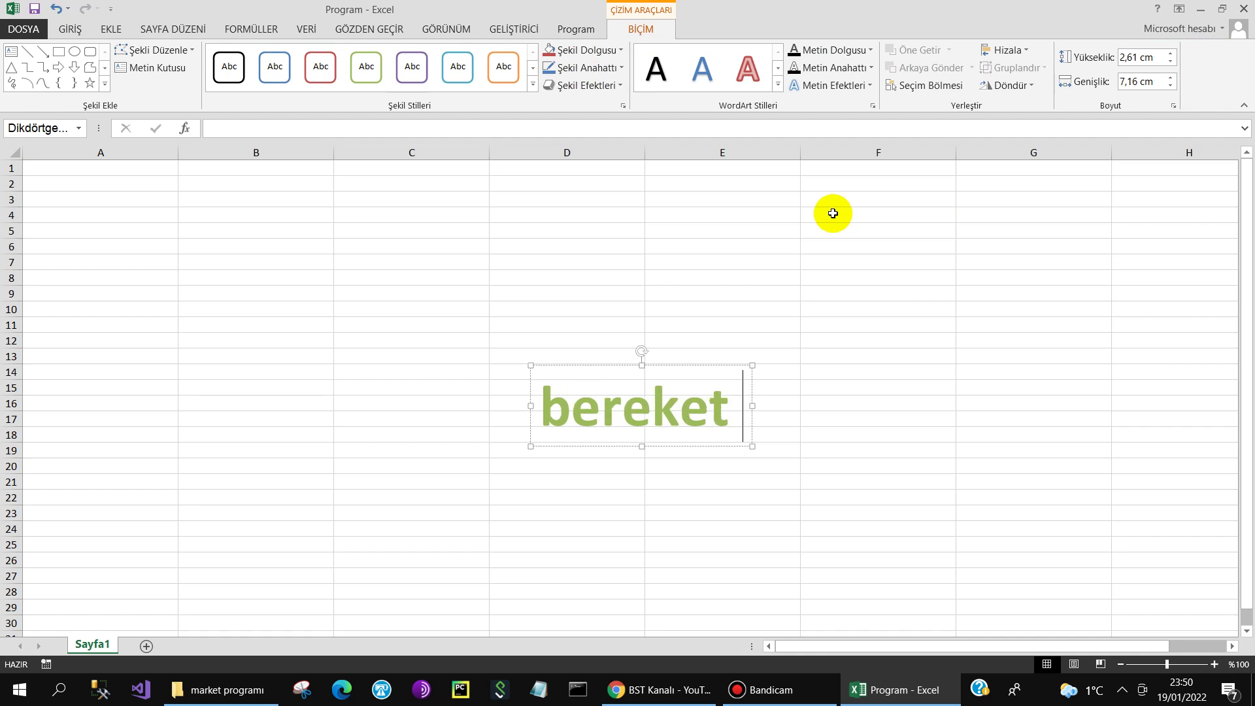
{"action": "type", "text": " market"}
{"action": "key", "text": "BackSpace"}
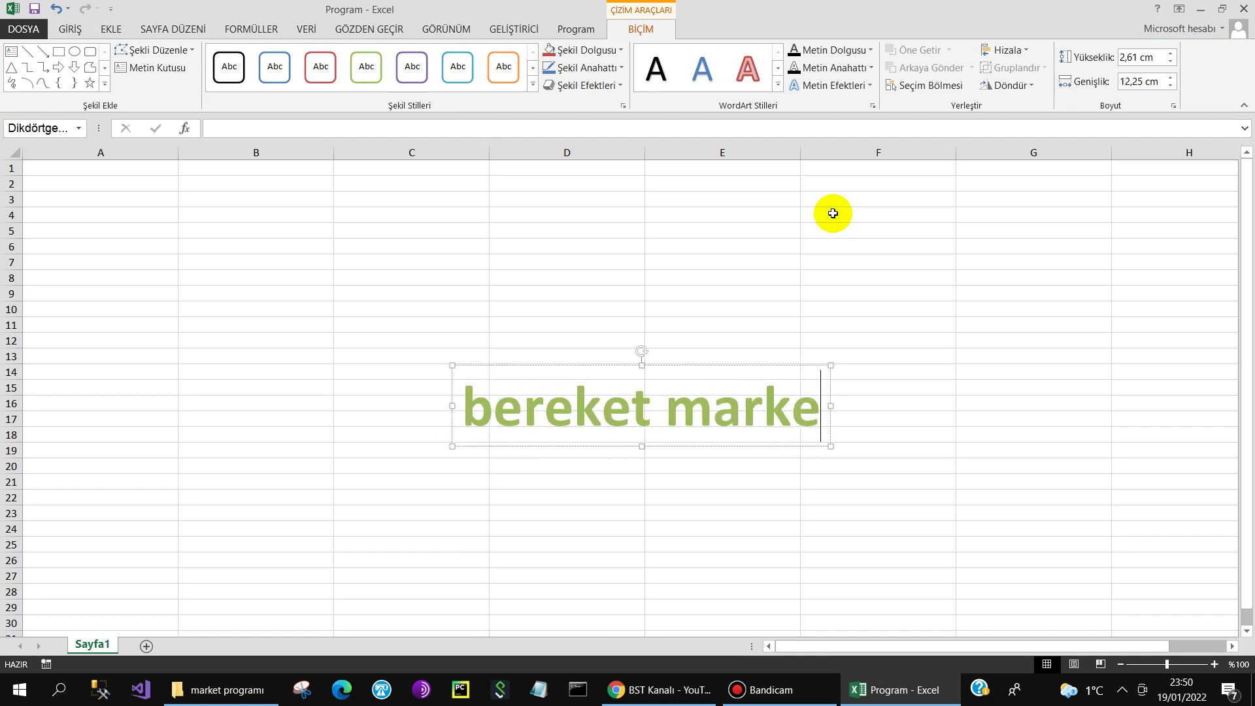
{"action": "key", "text": "BackSpace"}
{"action": "key", "text": "BackSpace"}
{"action": "key", "text": "BackSpace"}
{"action": "key", "text": "BackSpace"}
{"action": "key", "text": "BackSpace"}
{"action": "key", "text": "BackSpace"}
{"action": "key", "text": "Caps_Lock"}
{"action": "type", "text": "BEREKE"}
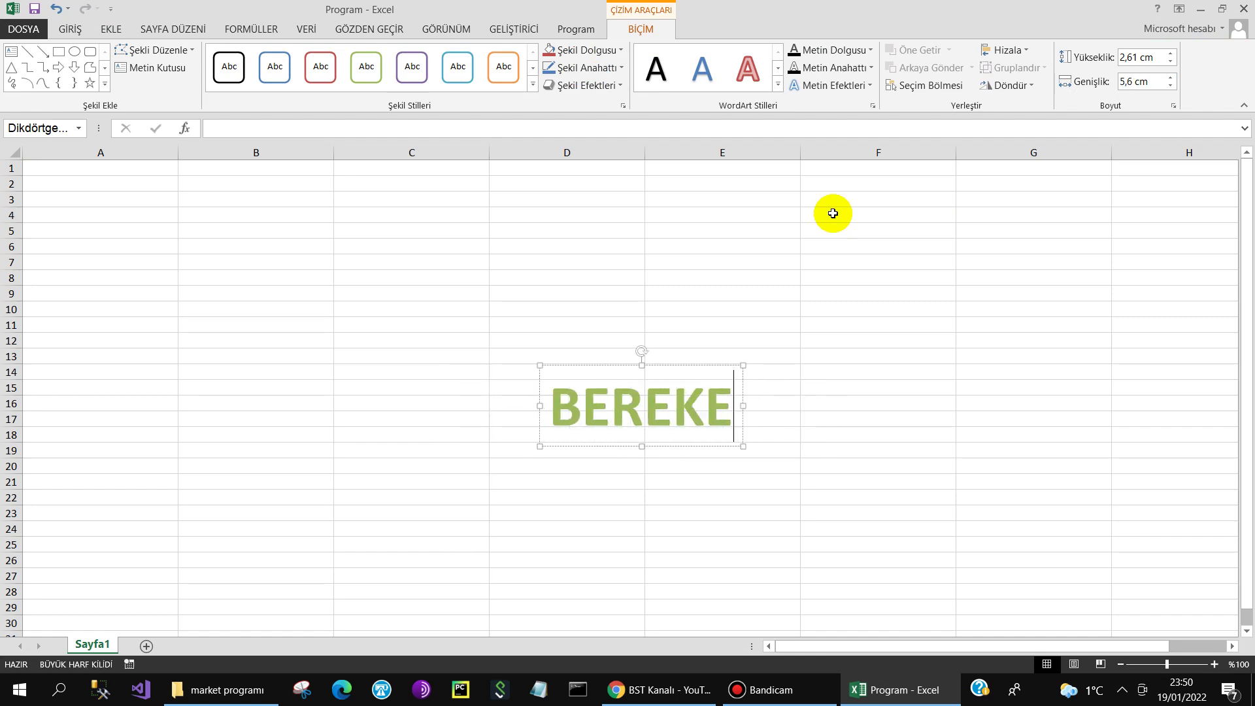
{"action": "type", "text": "T MARKET"}
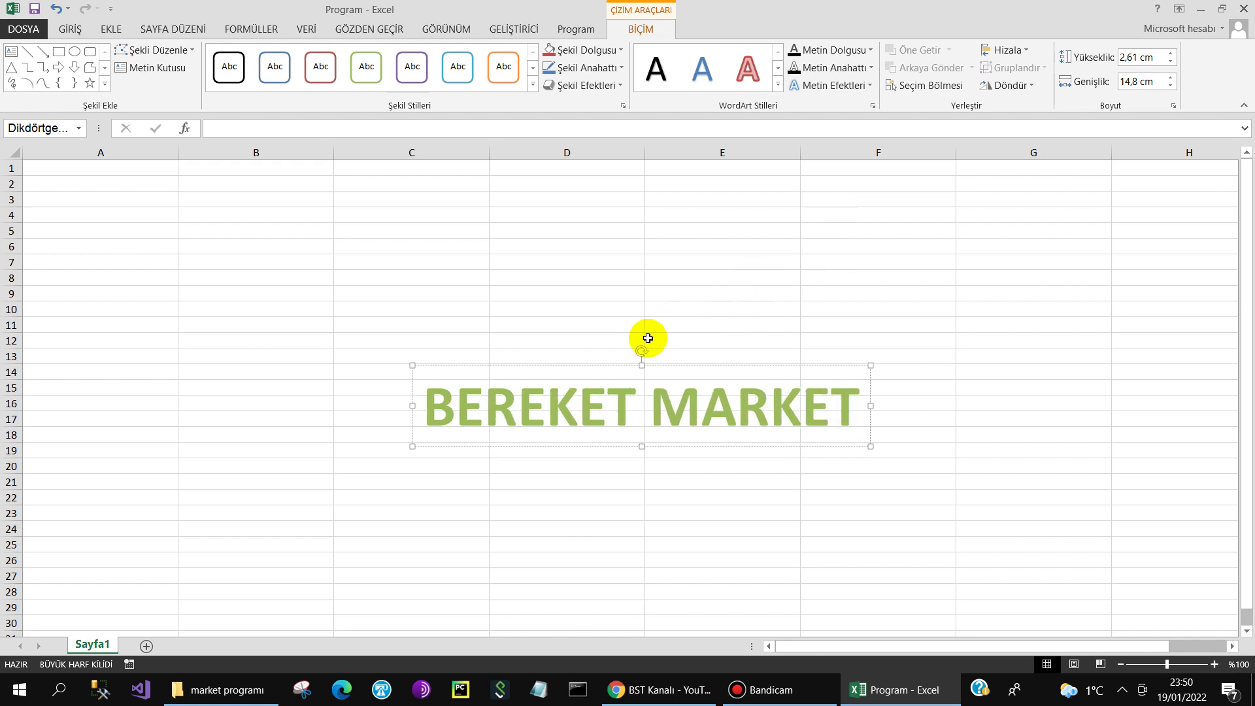
{"action": "left_click", "coordinate": [606, 369]}
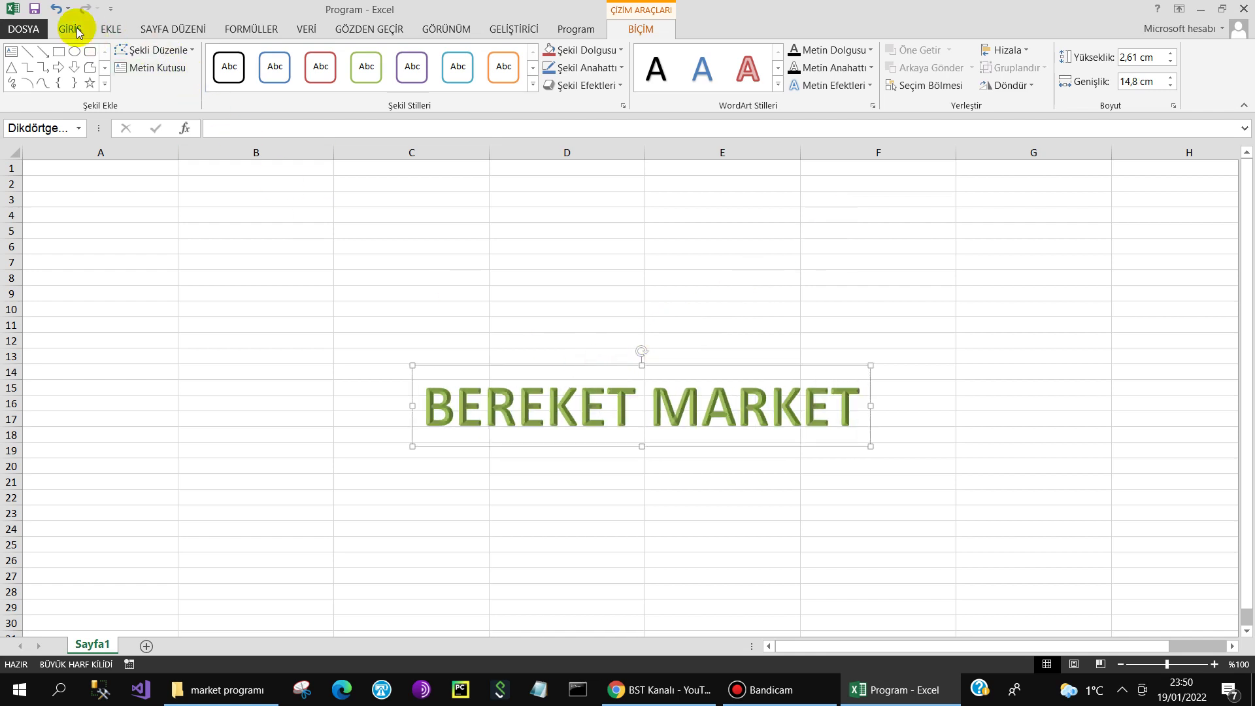
Step: Colour the BEREKET MARKET title red and move it to the sheet's top-left
{"action": "left_click", "coordinate": [71, 29]}
{"action": "left_click", "coordinate": [258, 81]}
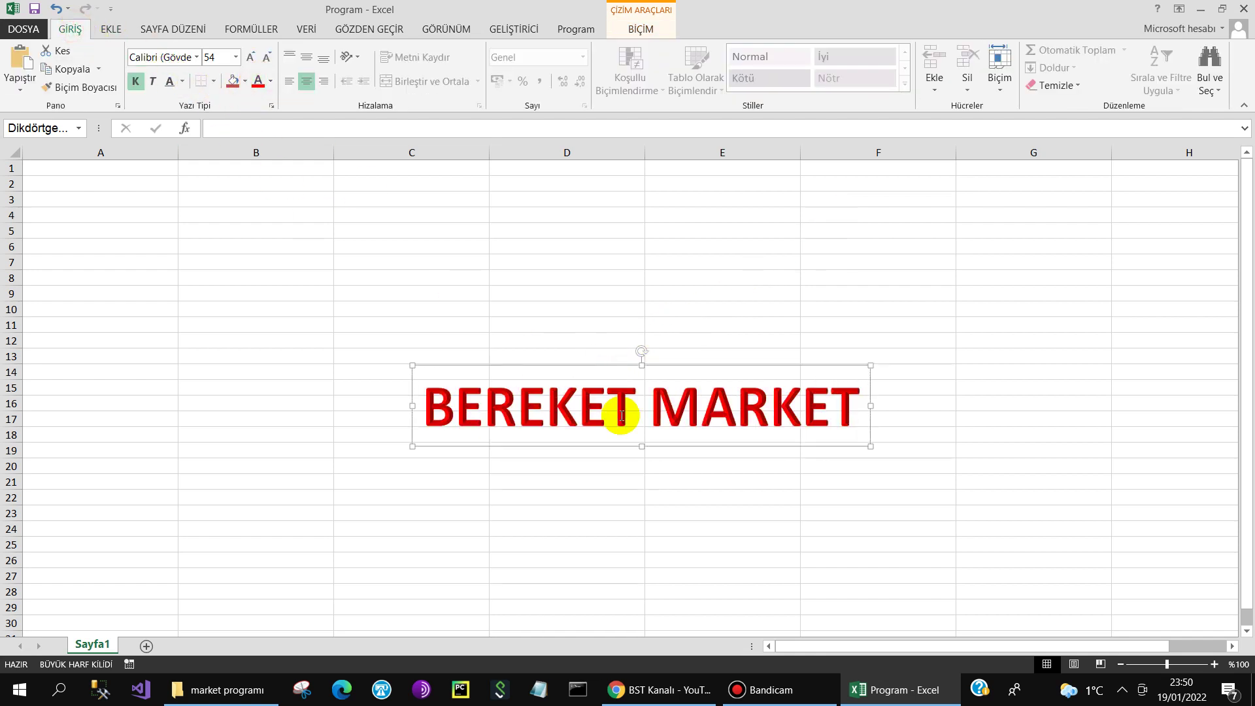
{"action": "left_click_drag", "start_coordinate": [583, 365], "coordinate": [176, 164]}
Step: Draw a circle over columns D–E to the right of the title
{"action": "left_click", "coordinate": [510, 197]}
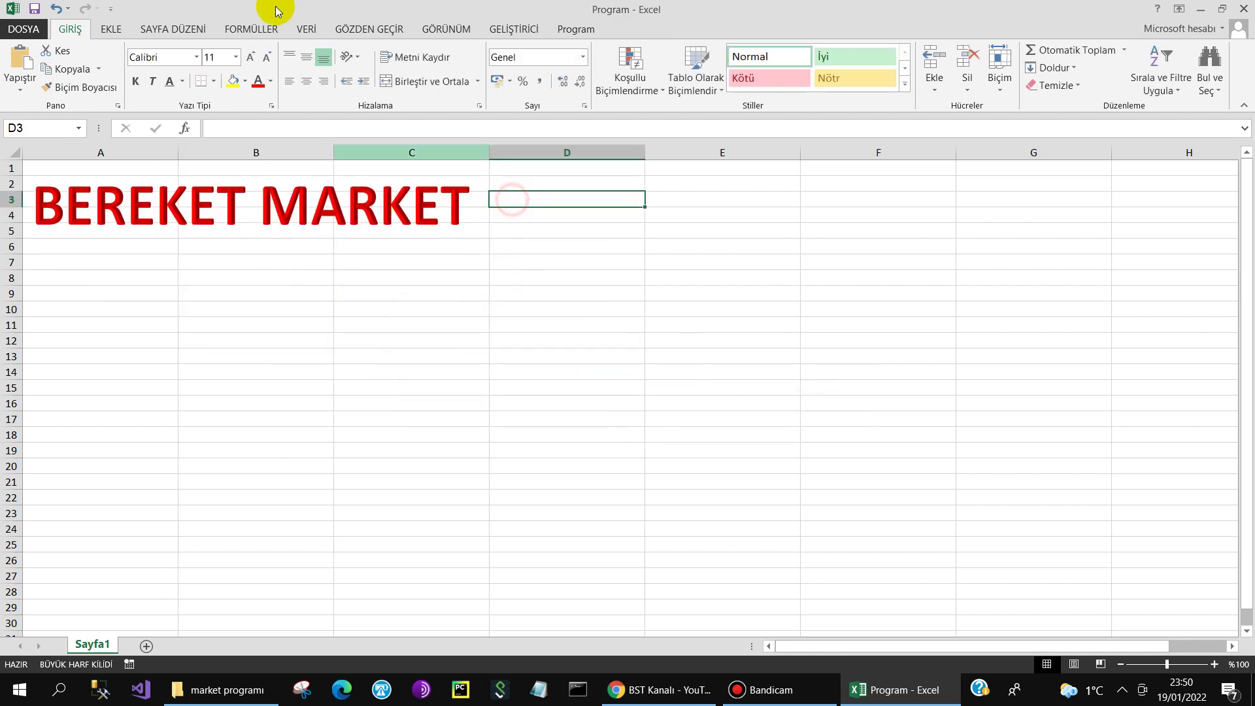
{"action": "left_click", "coordinate": [111, 29]}
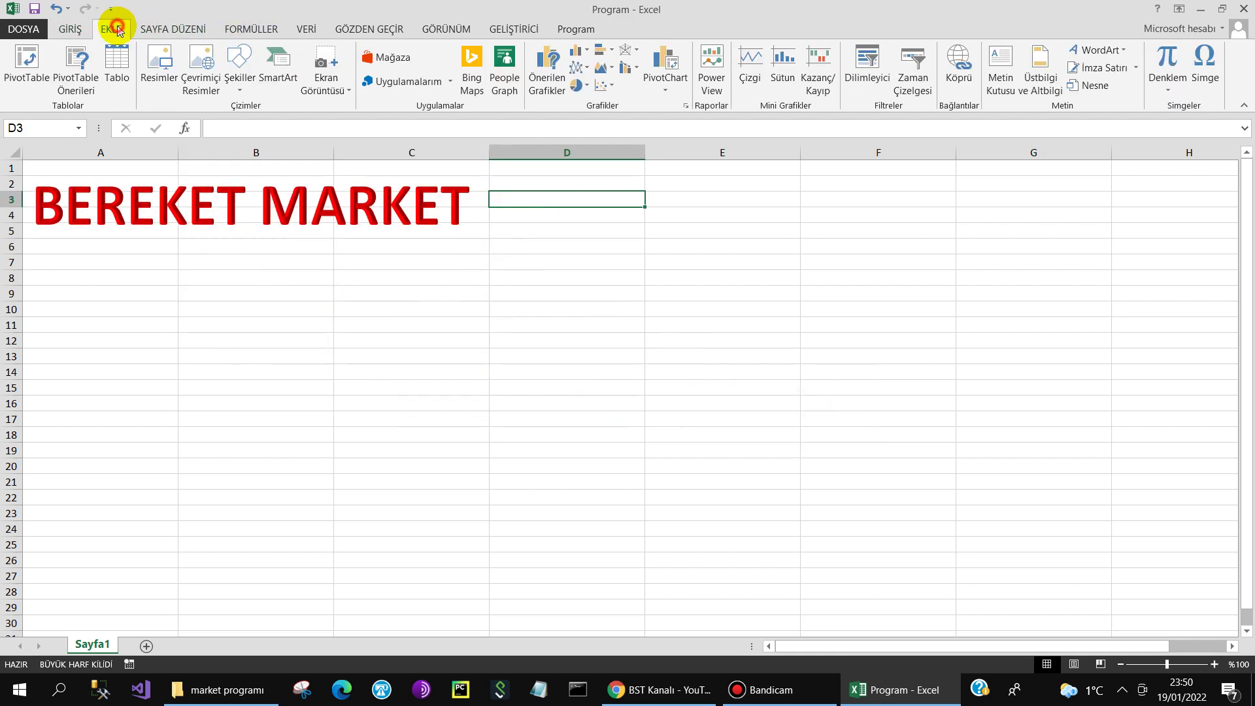
{"action": "left_click", "coordinate": [240, 81]}
{"action": "left_click", "coordinate": [294, 124]}
{"action": "mouse_move", "coordinate": [549, 206]}
{"action": "left_mouse_down"}
{"action": "mouse_move", "coordinate": [768, 410]}
{"action": "mouse_move", "coordinate": [723, 371]}
{"action": "left_mouse_up"}
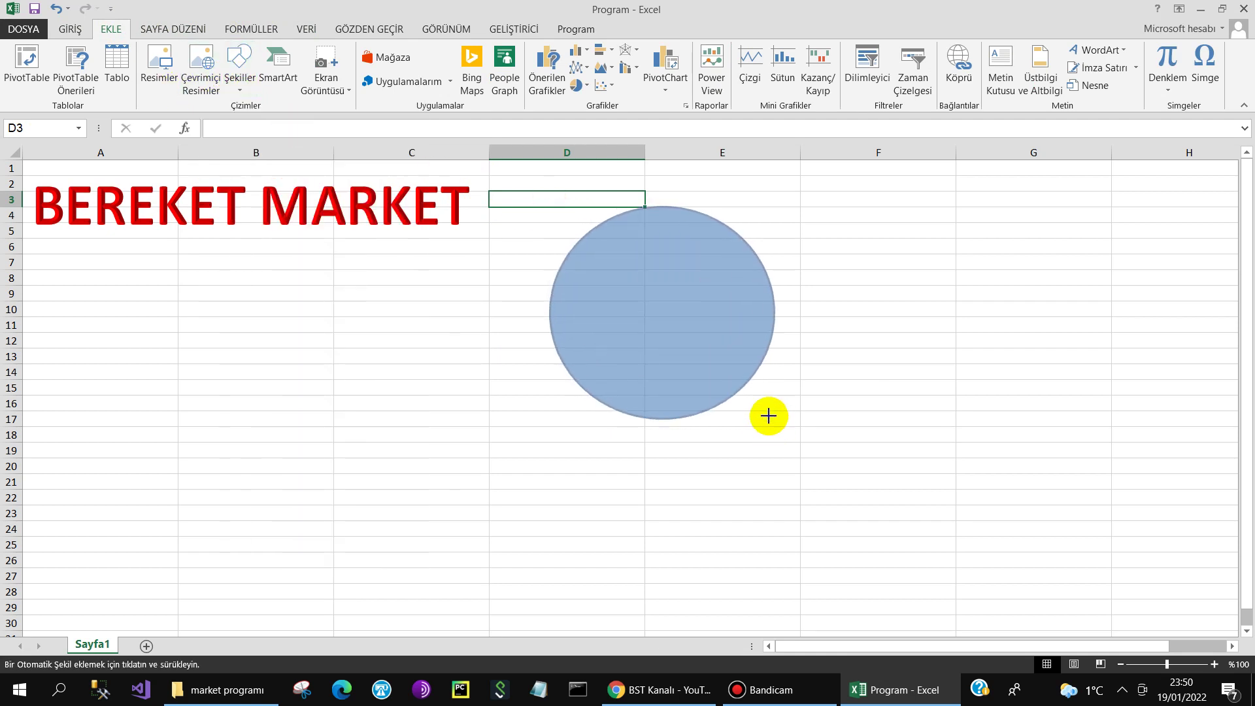
{"action": "left_click_drag", "start_coordinate": [723, 371], "coordinate": [711, 360]}
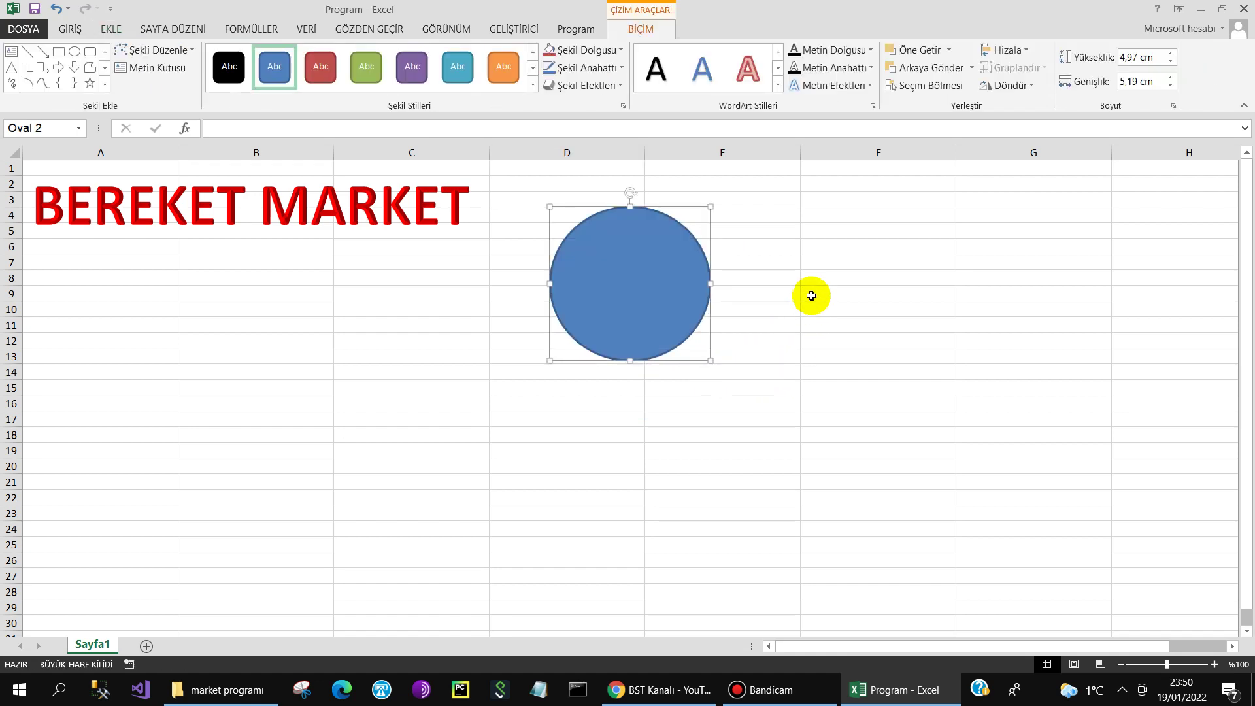
{"action": "left_click", "coordinate": [804, 258]}
Step: Insert a second WordArt containing the letter 'B'
{"action": "left_click", "coordinate": [111, 29]}
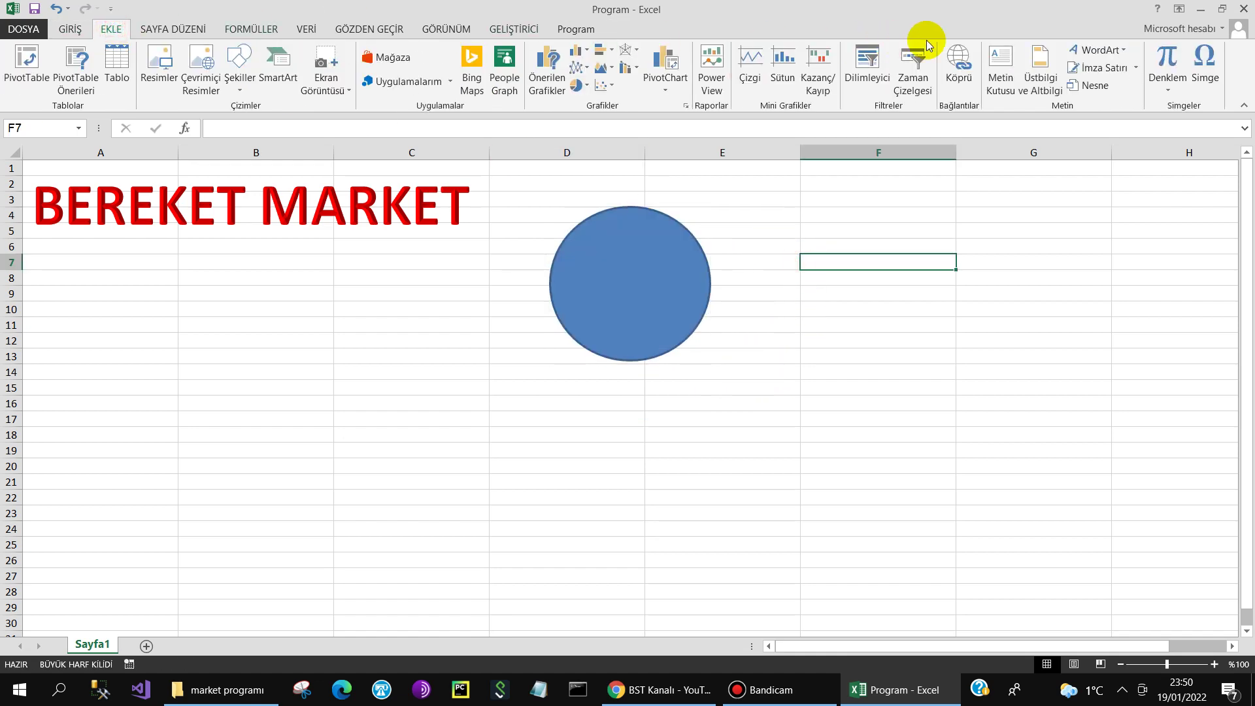
{"action": "left_click", "coordinate": [1085, 53]}
{"action": "left_click", "coordinate": [1219, 124]}
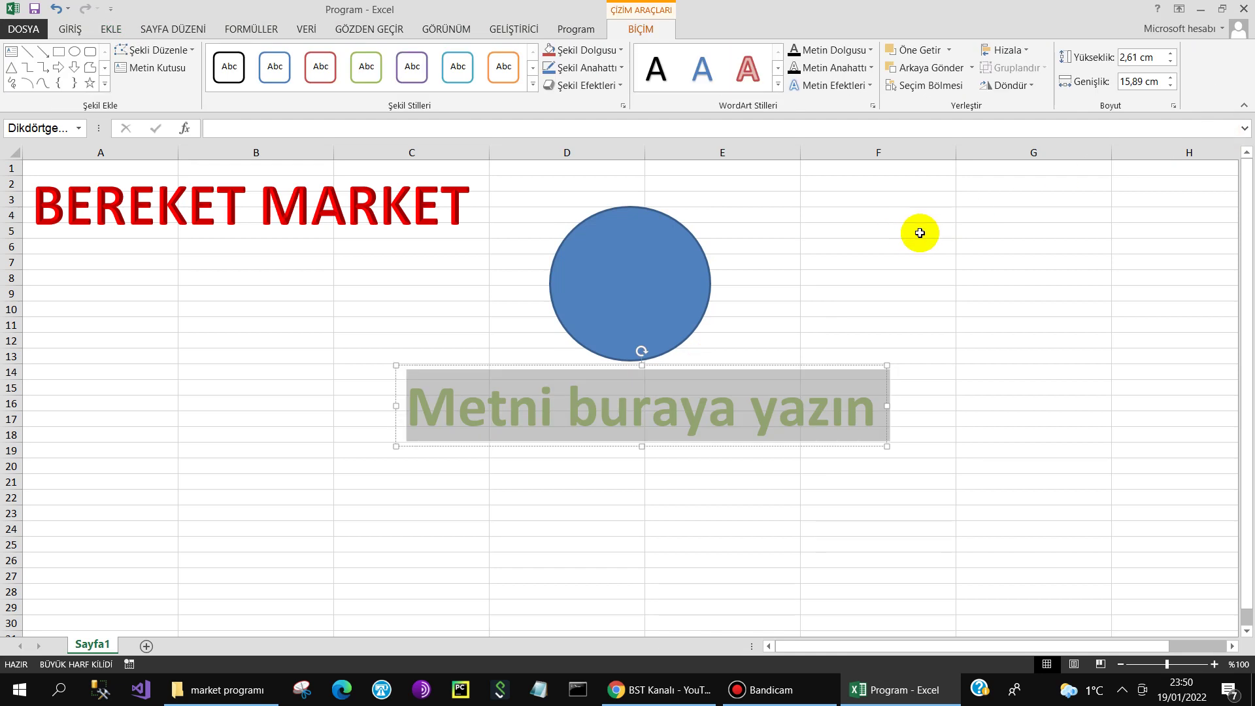
{"action": "type", "text": "M"}
{"action": "key", "text": "BackSpace"}
{"action": "type", "text": "B"}
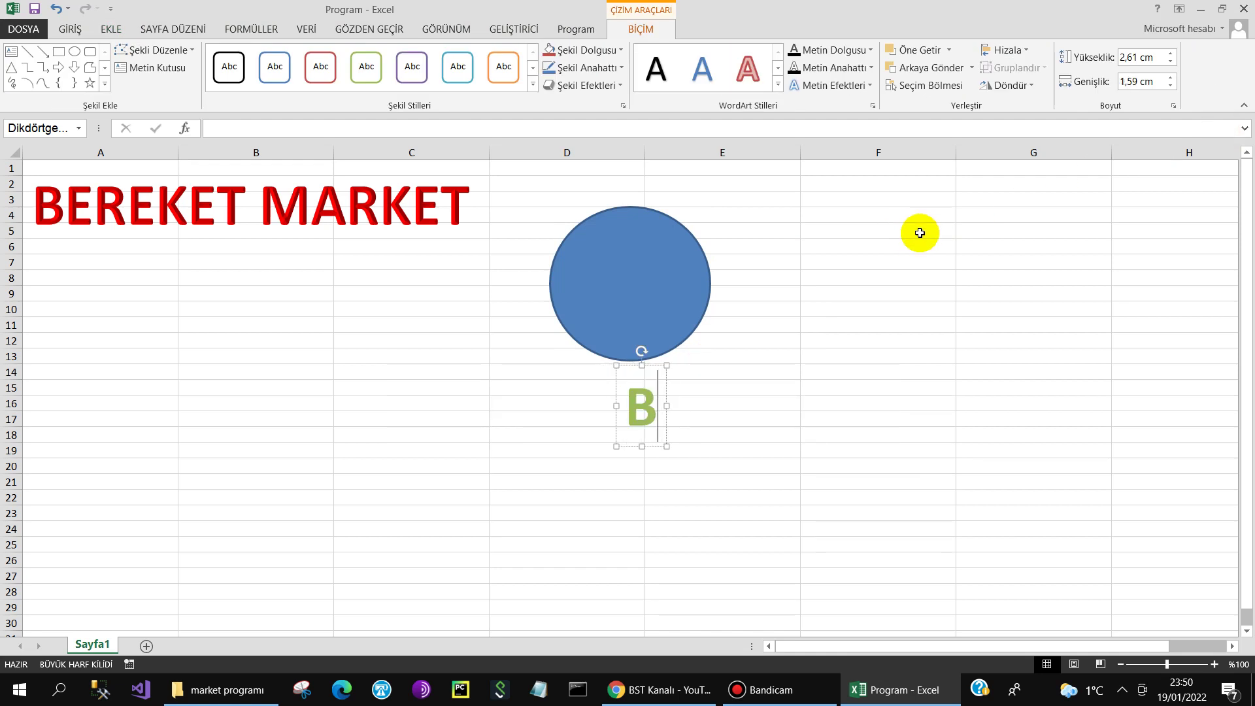
{"action": "left_click", "coordinate": [666, 385]}
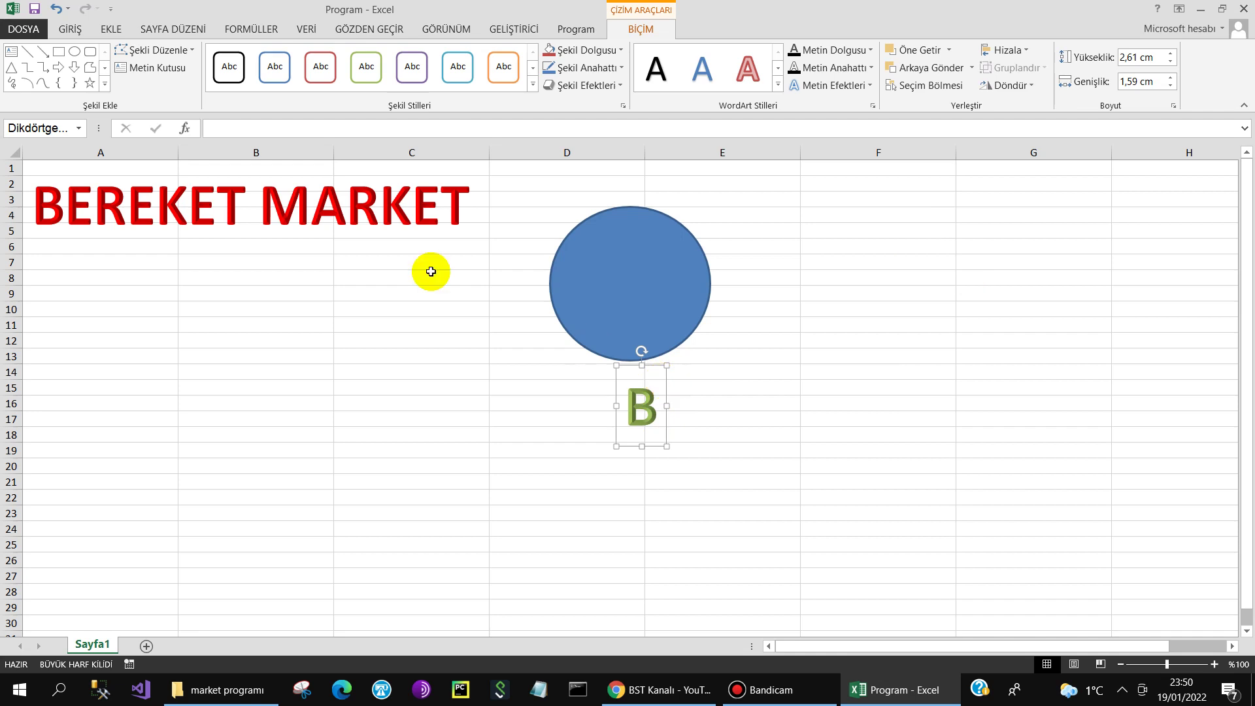
Step: Enlarge the B to size 80 and place it on the circle's upper-left
{"action": "left_click", "coordinate": [69, 28]}
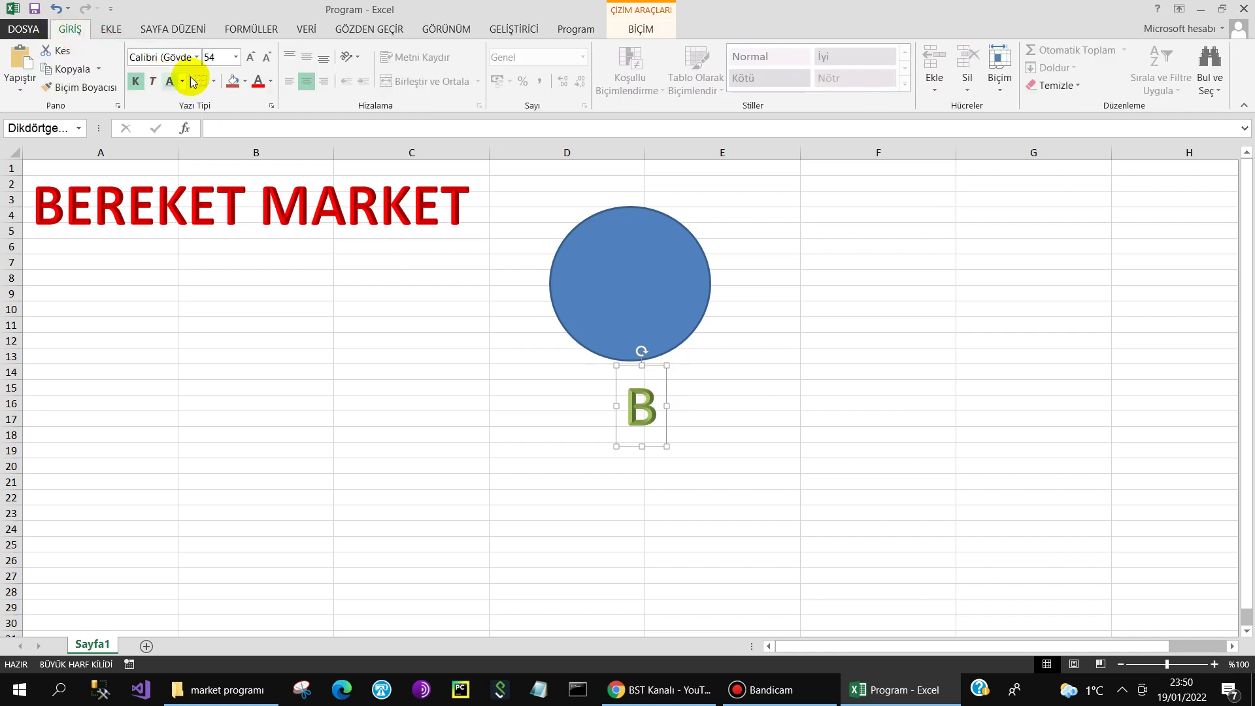
{"action": "left_click", "coordinate": [251, 57]}
{"action": "left_click", "coordinate": [251, 57]}
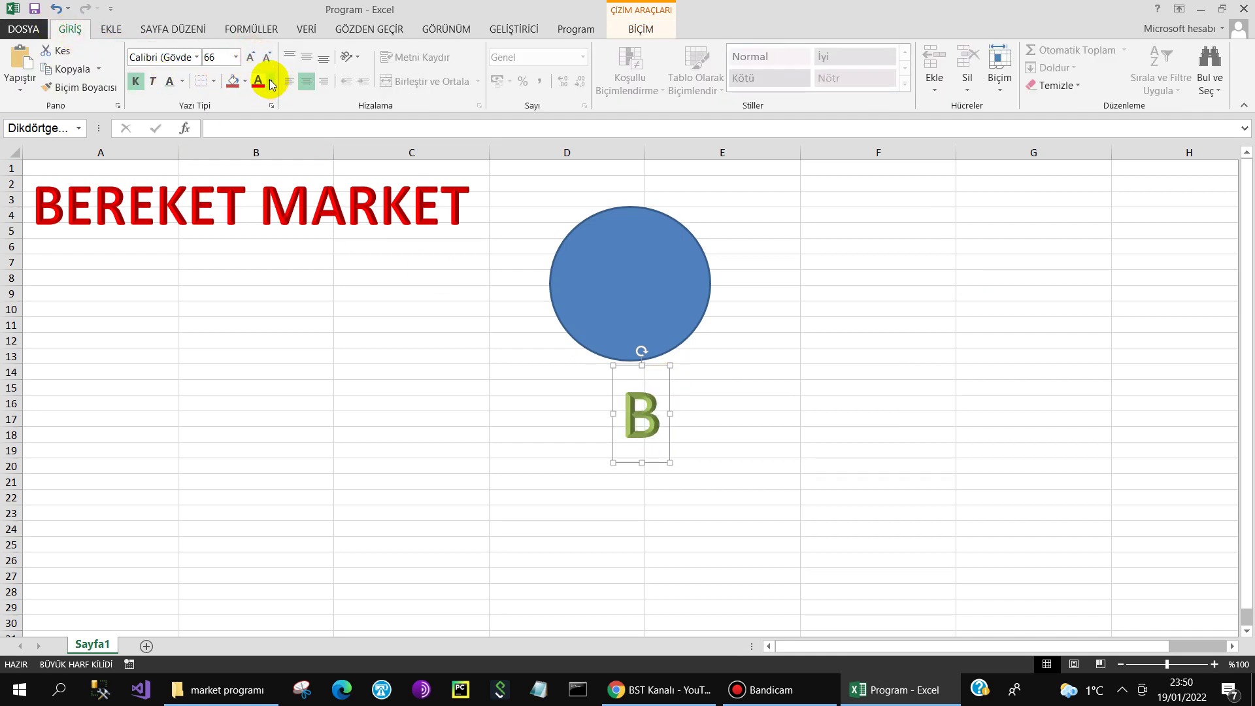
{"action": "left_click", "coordinate": [271, 81]}
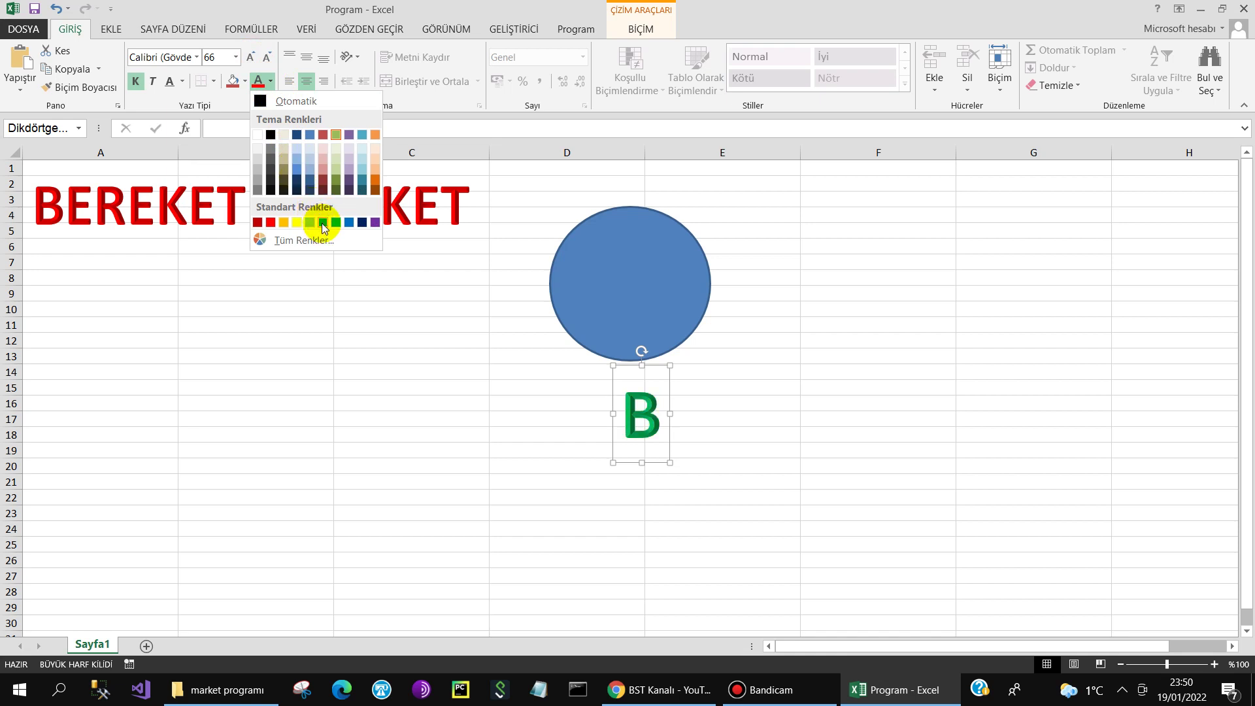
{"action": "left_click", "coordinate": [257, 132]}
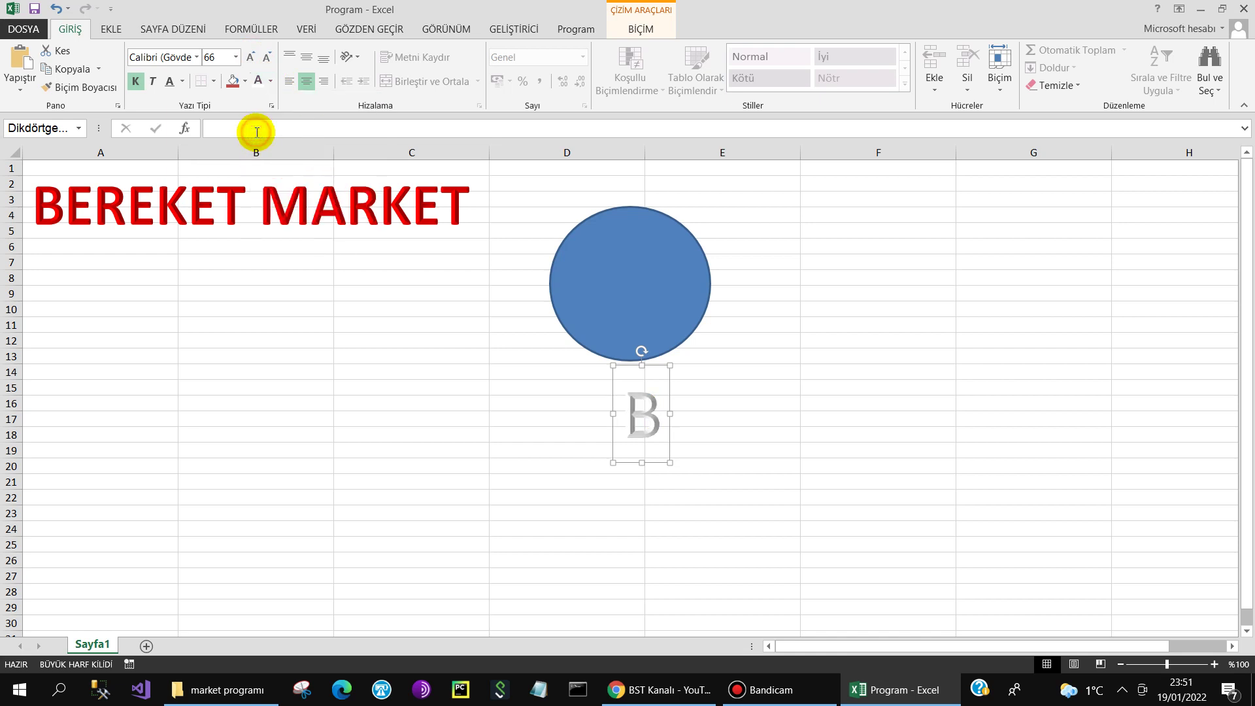
{"action": "left_click", "coordinate": [251, 57]}
{"action": "left_click", "coordinate": [250, 57]}
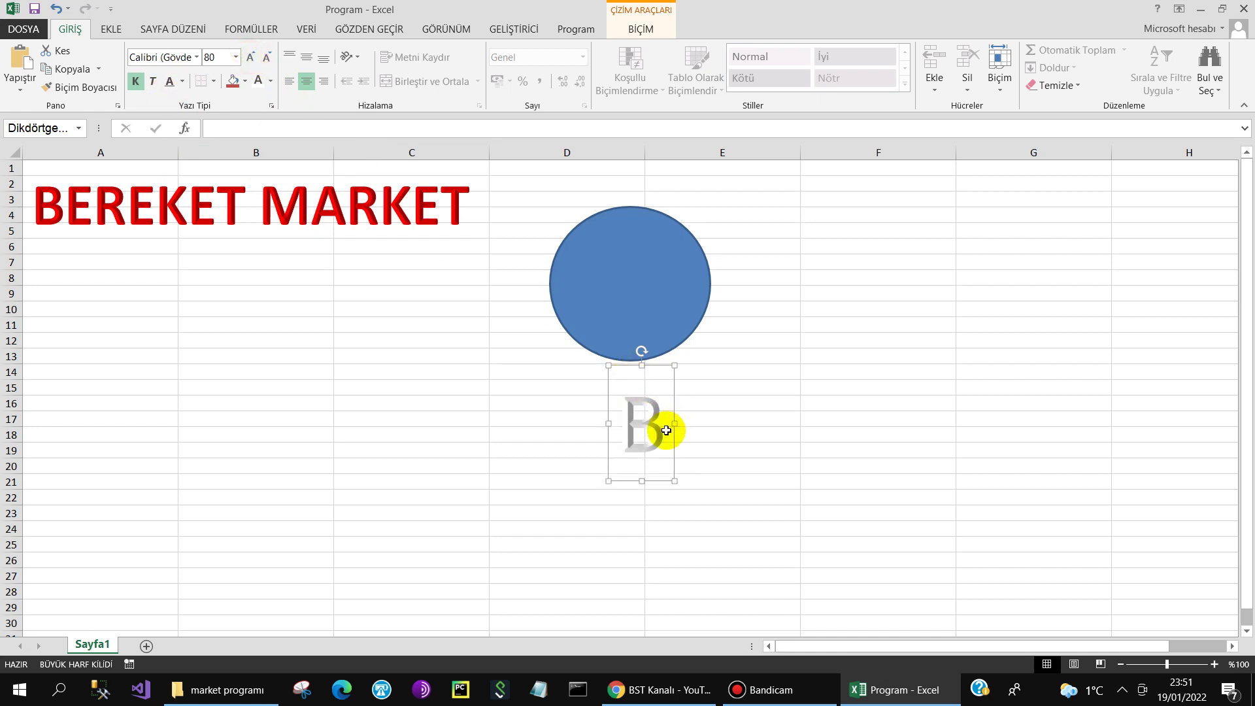
{"action": "left_click_drag", "start_coordinate": [675, 449], "coordinate": [635, 286]}
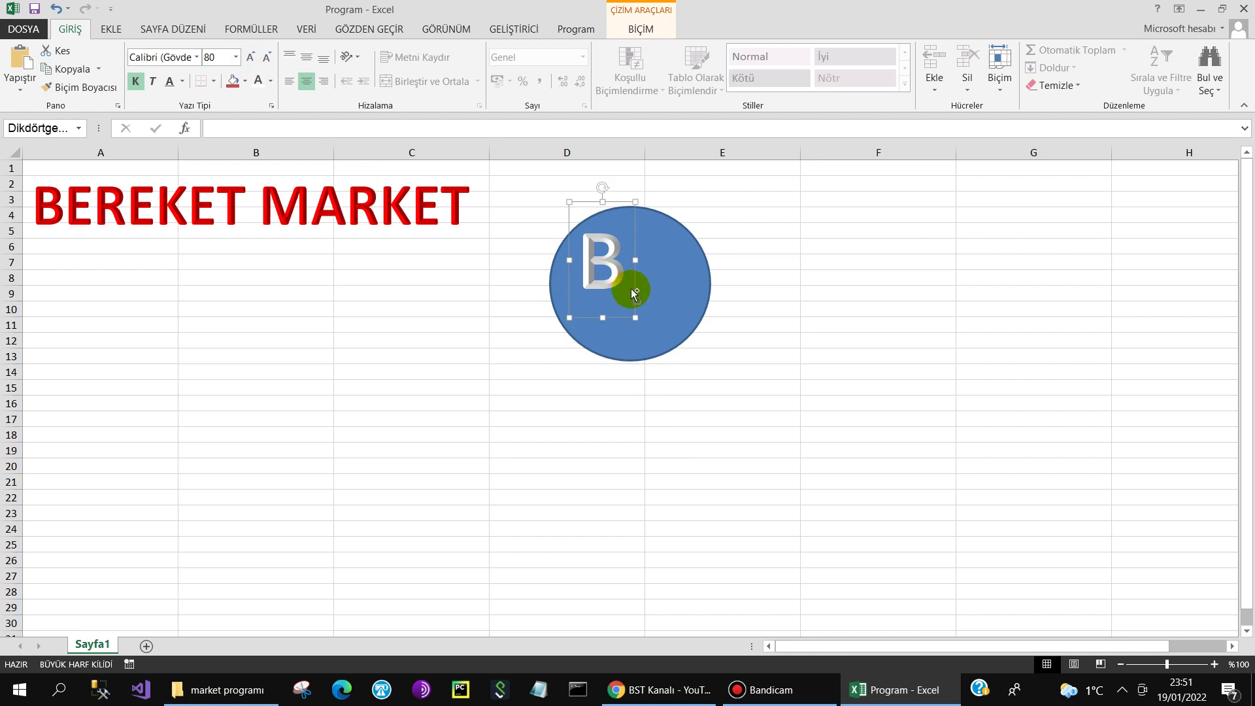
Step: Copy the B, change the copy to 'M', and position it lower-right inside the circle
{"action": "left_click_drag", "start_coordinate": [637, 293], "coordinate": [676, 320]}
{"action": "double_click", "coordinate": [631, 298]}
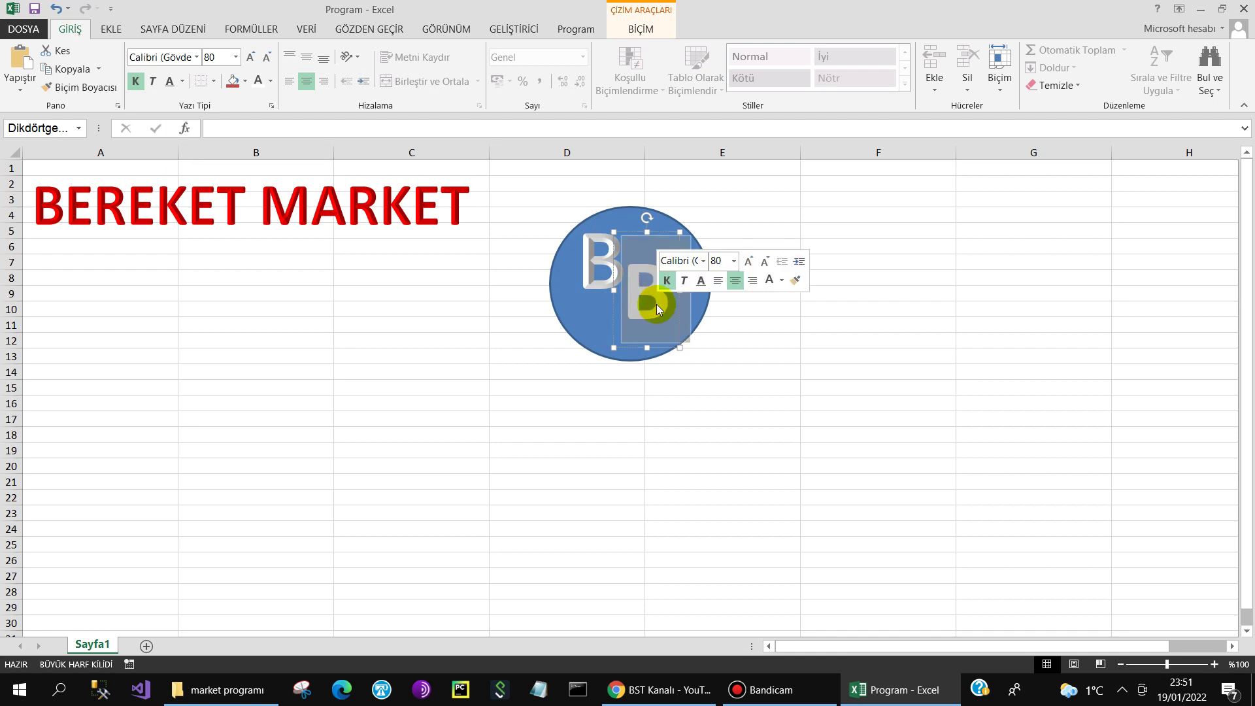
{"action": "type", "text": "M"}
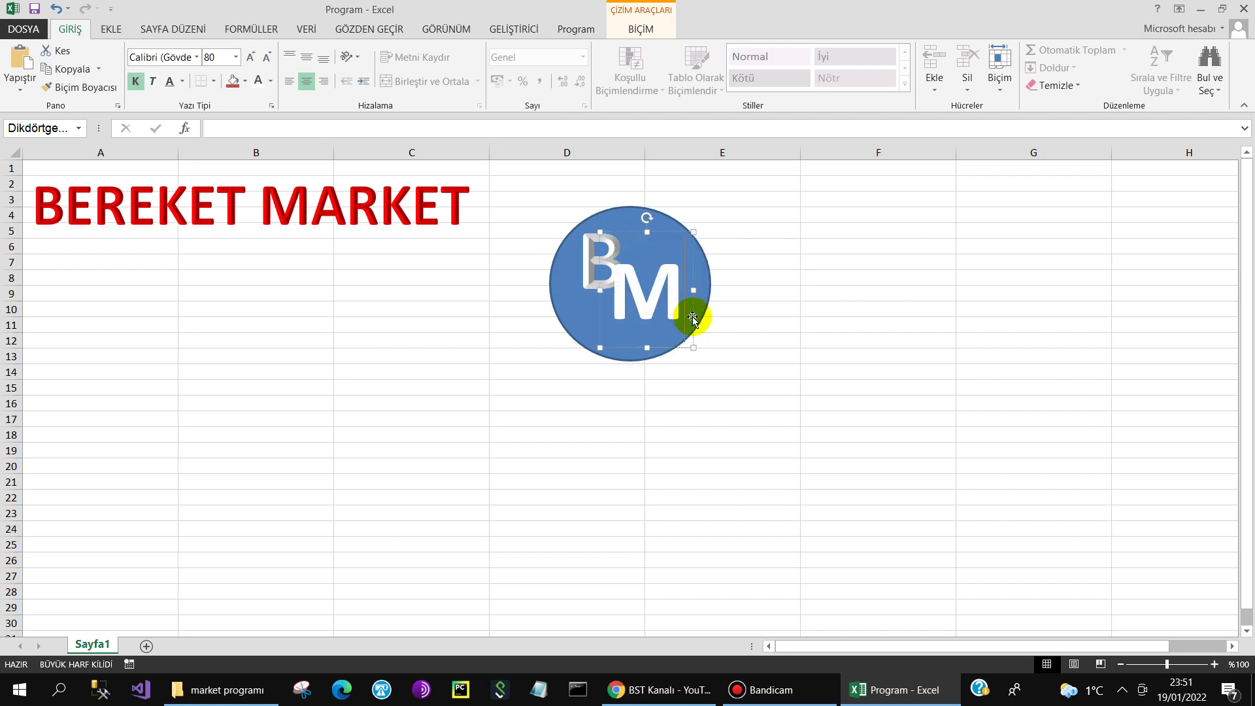
{"action": "left_click_drag", "start_coordinate": [693, 318], "coordinate": [706, 316]}
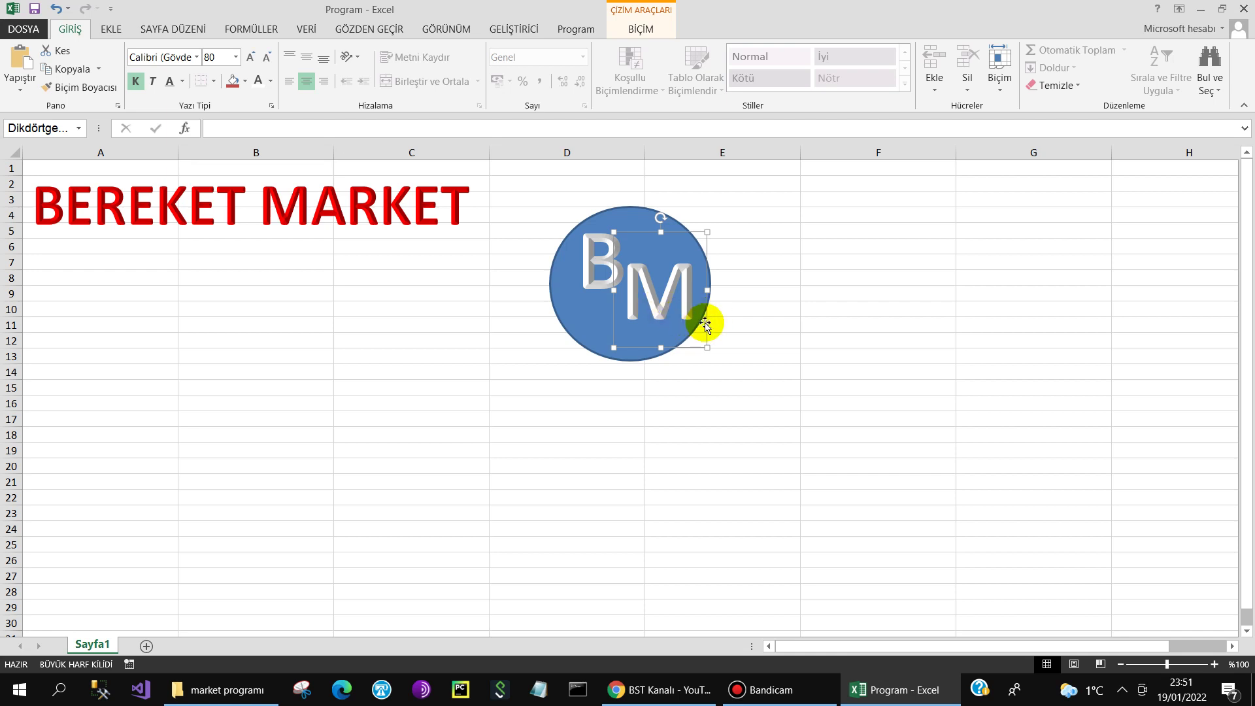
{"action": "left_click_drag", "start_coordinate": [705, 322], "coordinate": [708, 312]}
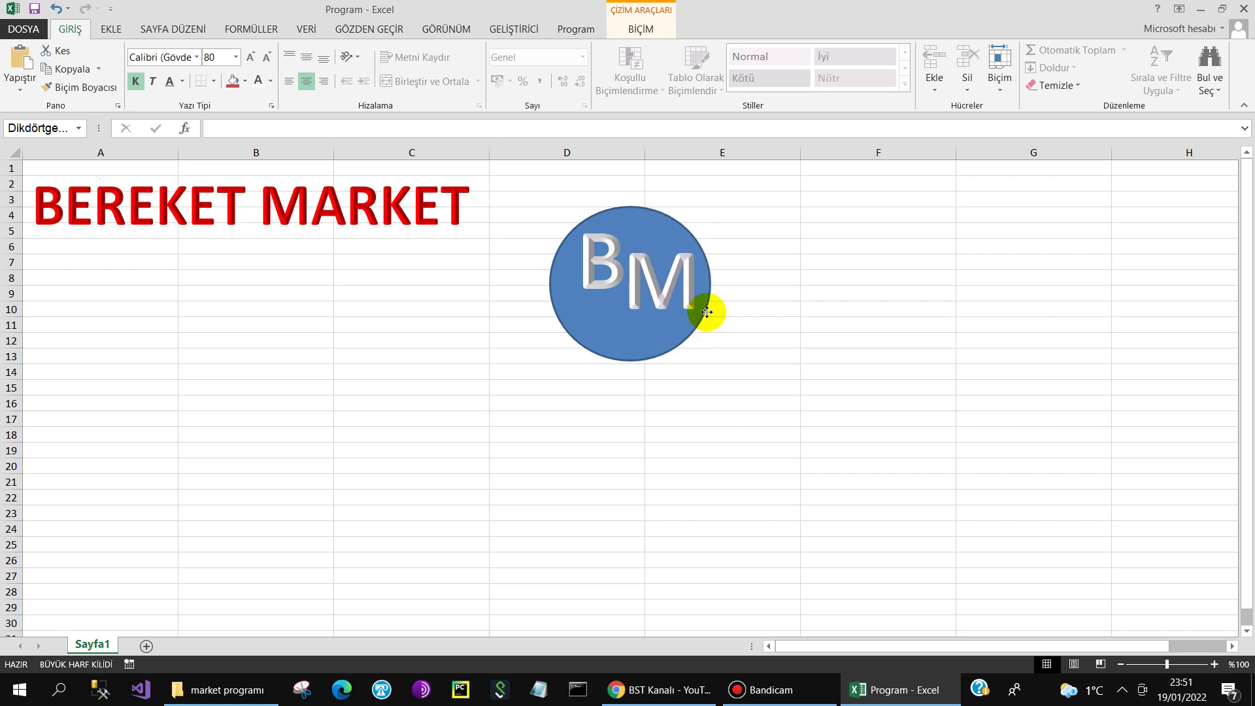
Step: Apply a red shape style to the circle
{"action": "left_click", "coordinate": [803, 263]}
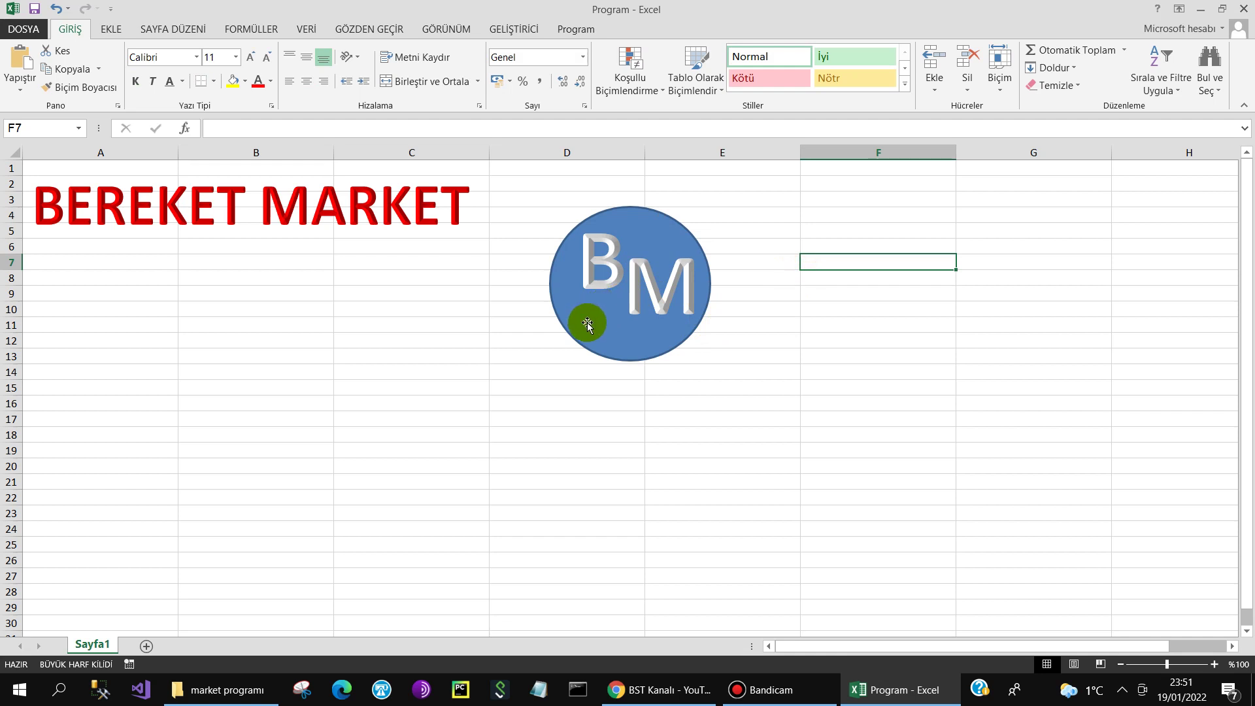
{"action": "left_click", "coordinate": [588, 323]}
{"action": "left_click", "coordinate": [625, 31]}
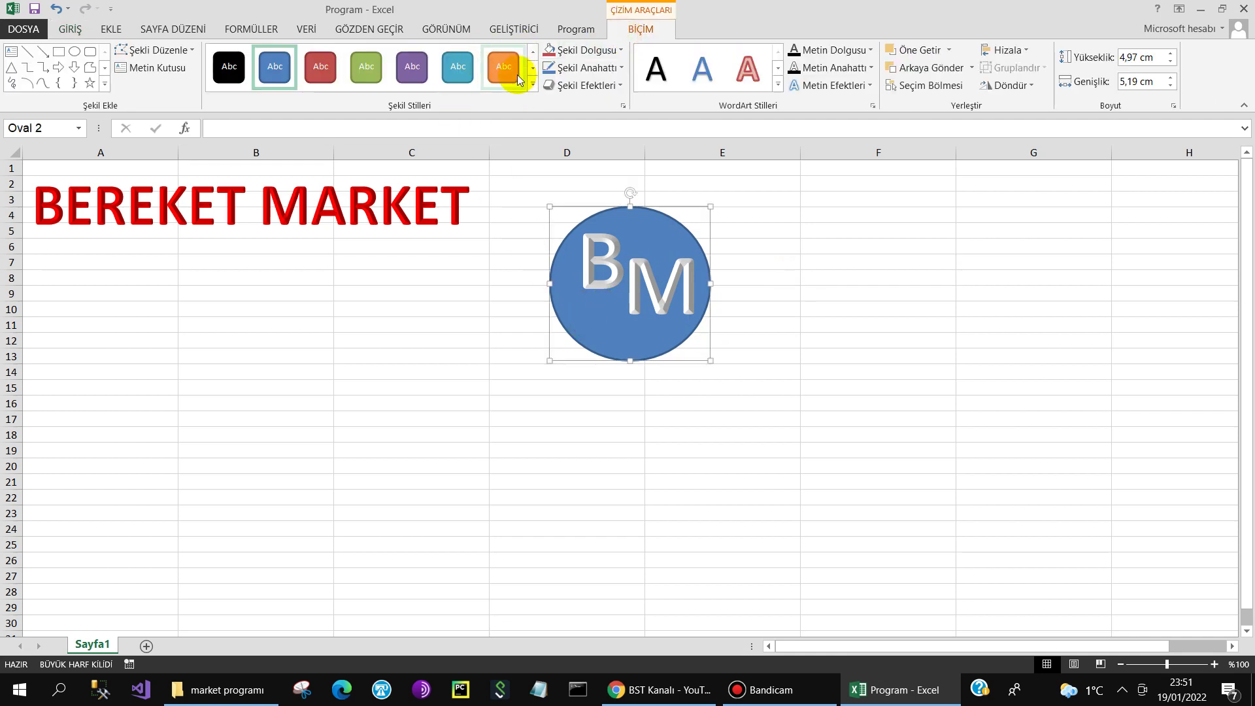
{"action": "left_click", "coordinate": [322, 68]}
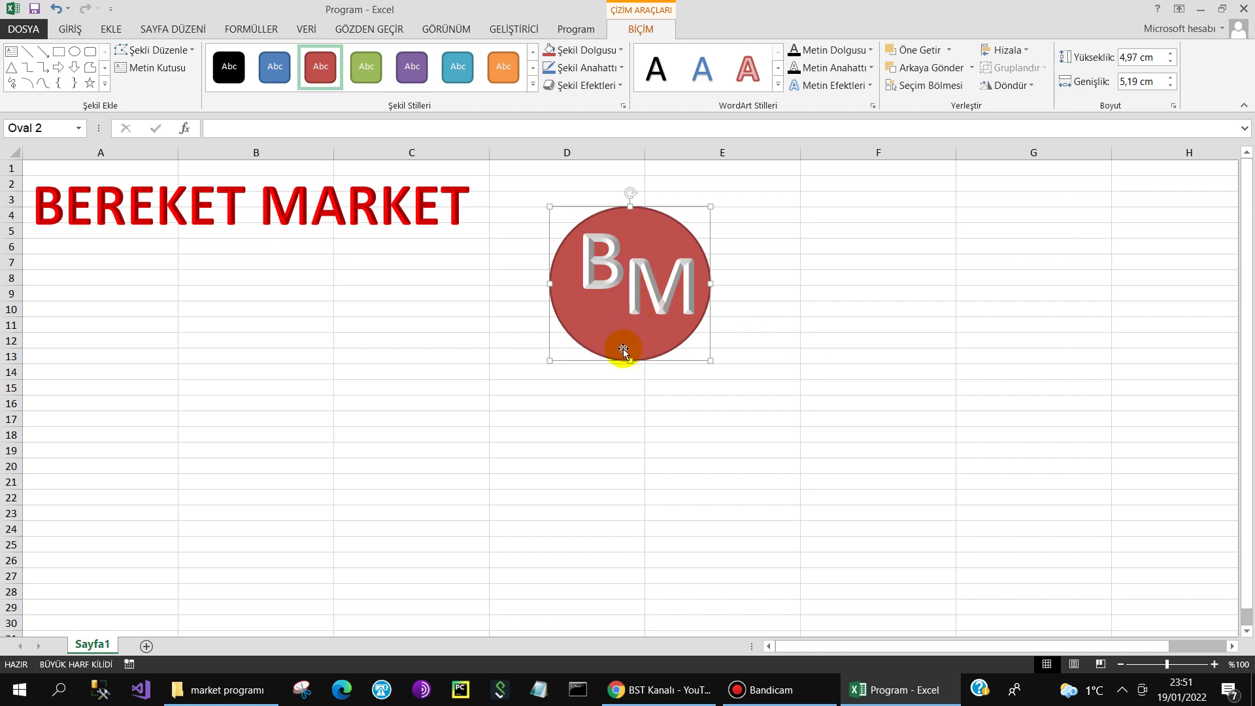
Step: Group the circle with the B and M letters into one logo
{"action": "left_click", "coordinate": [638, 300], "text": "shift"}
{"action": "left_click", "coordinate": [597, 261], "text": "shift"}
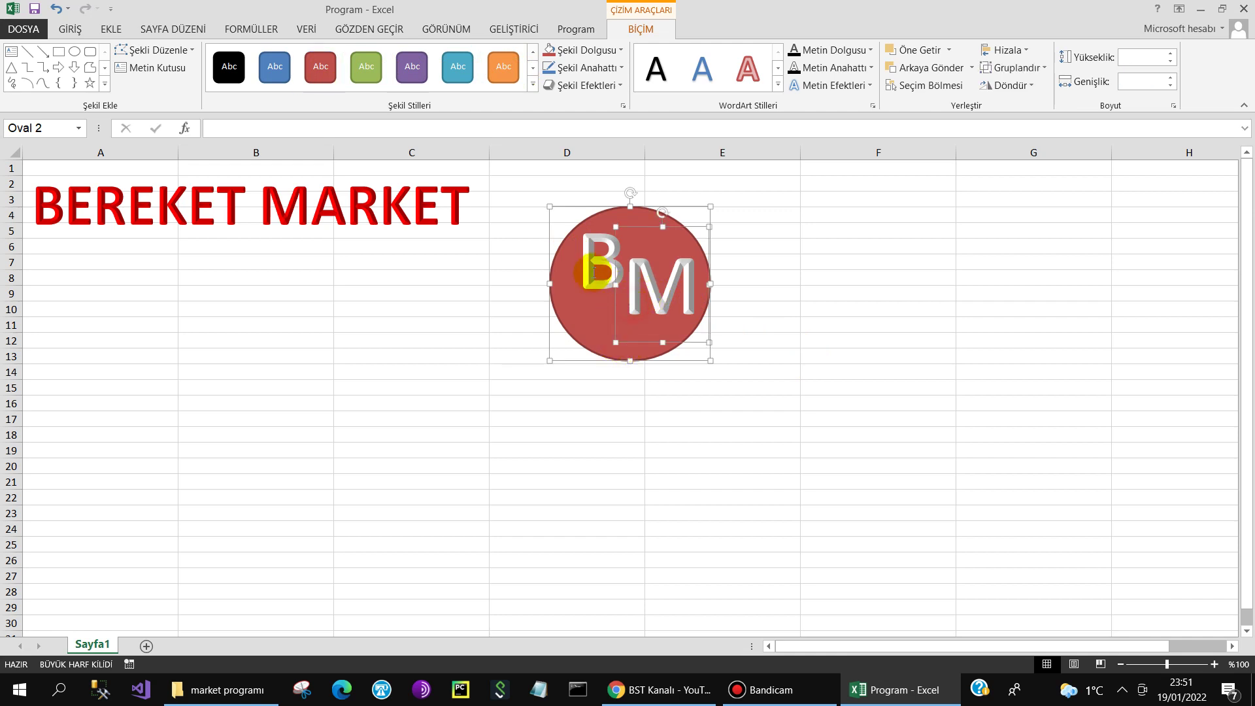
{"action": "right_click", "coordinate": [622, 317]}
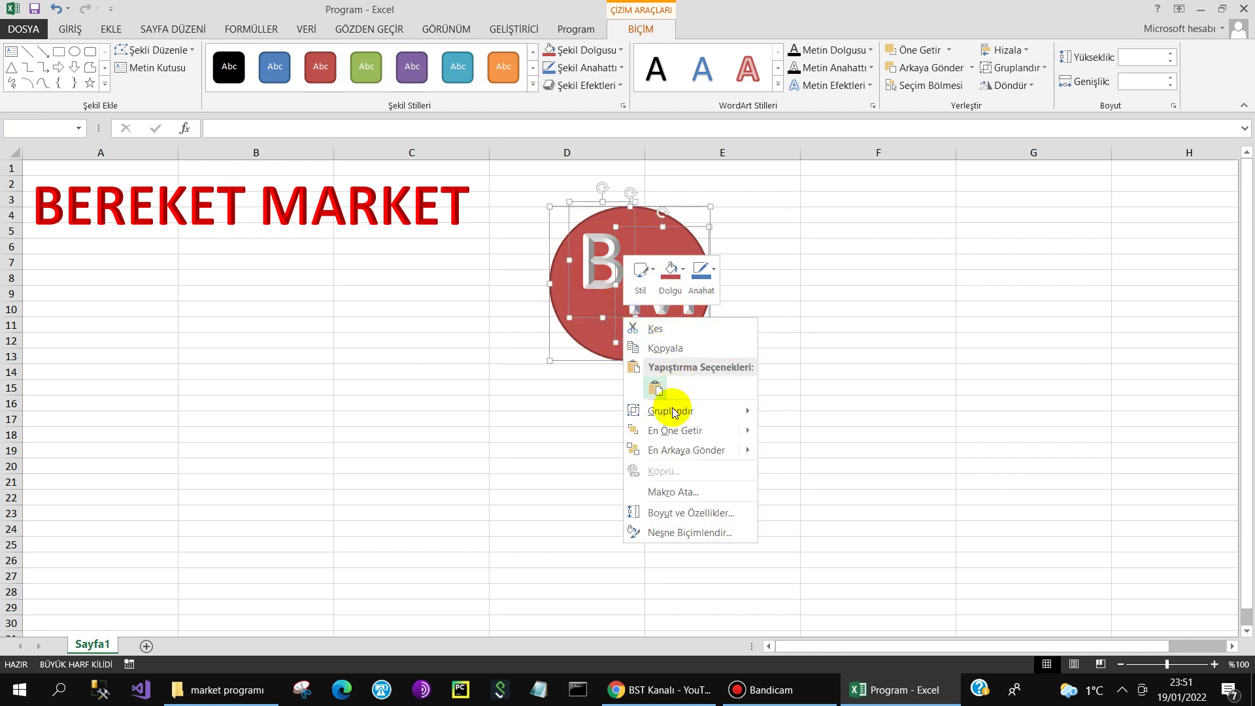
{"action": "left_click", "coordinate": [672, 406]}
{"action": "left_click", "coordinate": [773, 414]}
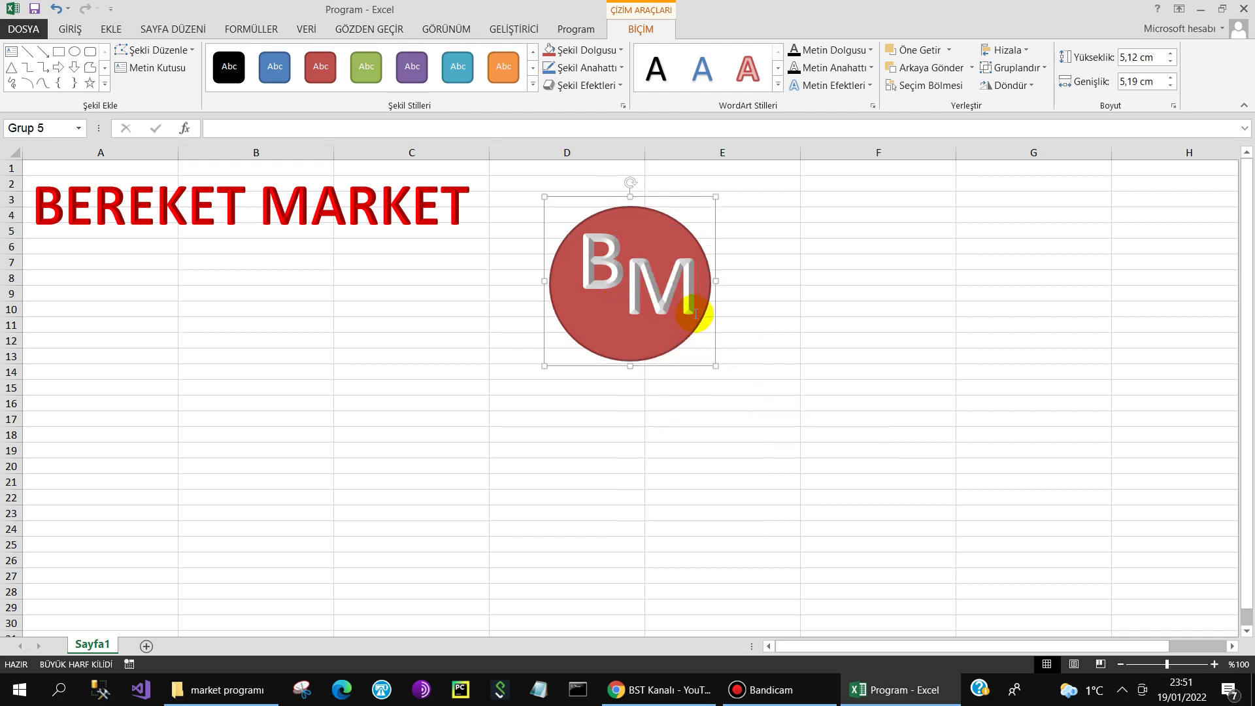
{"action": "right_click", "coordinate": [716, 315]}
Step: Cut the BM logo and paste it back at E9 as a picture
{"action": "left_click", "coordinate": [726, 323]}
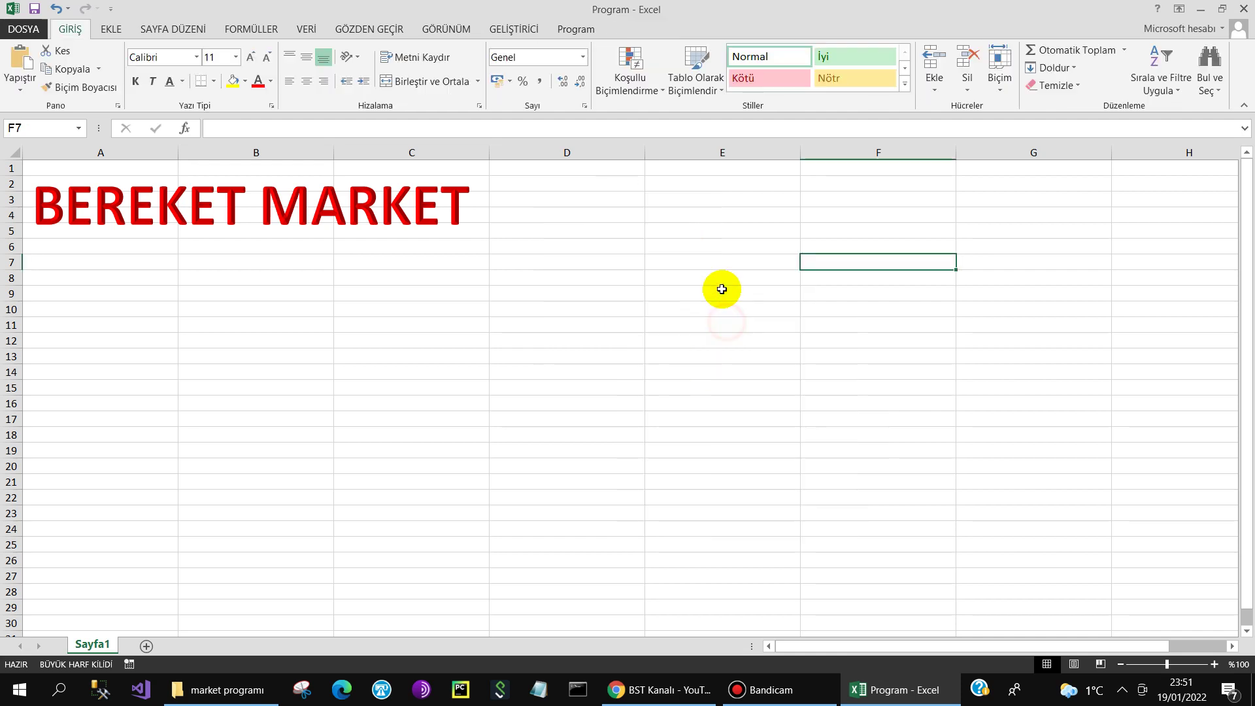
{"action": "right_click", "coordinate": [722, 292]}
{"action": "left_click", "coordinate": [800, 359]}
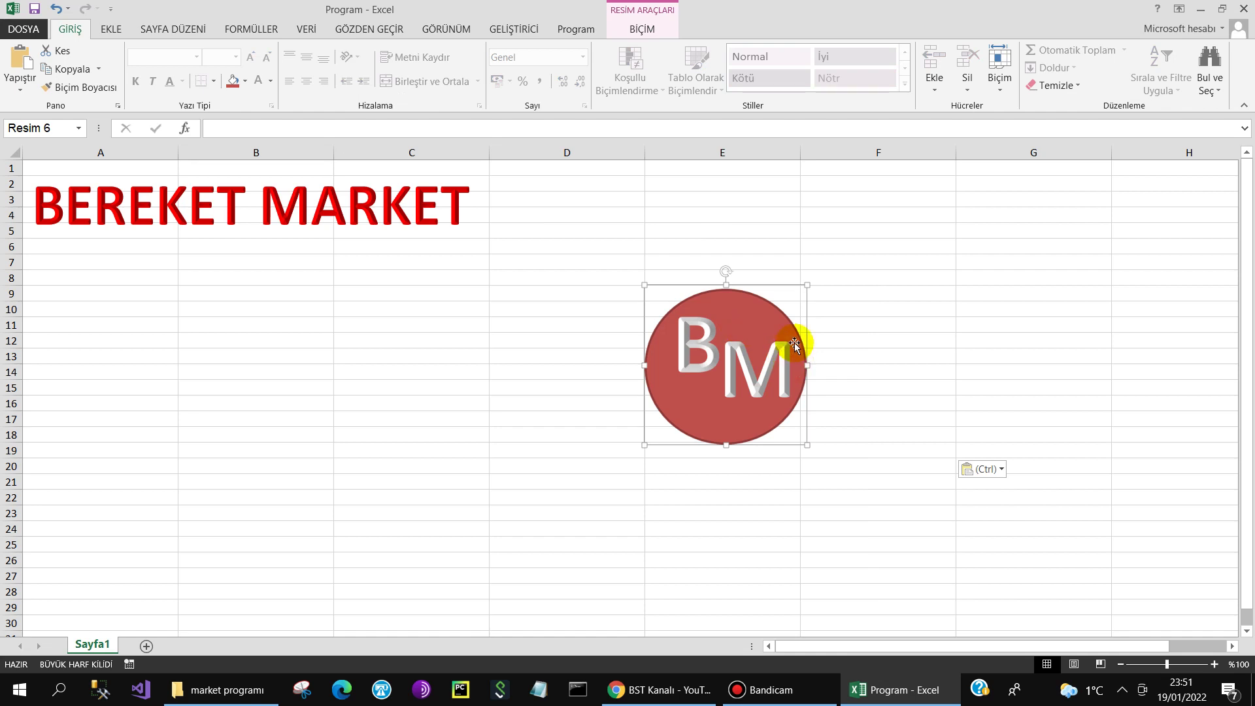
Step: Give the logo a framed oval picture style, shrink it to about 3,28 cm, and place it top-left
{"action": "left_click", "coordinate": [652, 33]}
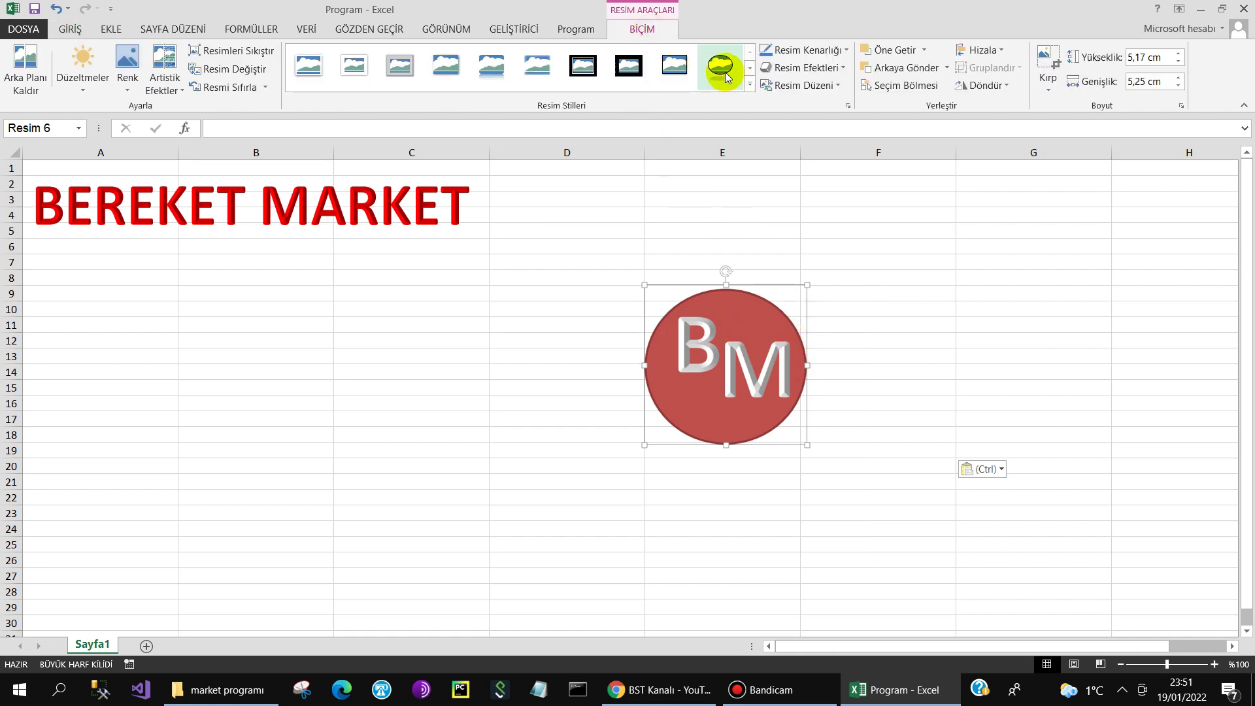
{"action": "left_click", "coordinate": [750, 84]}
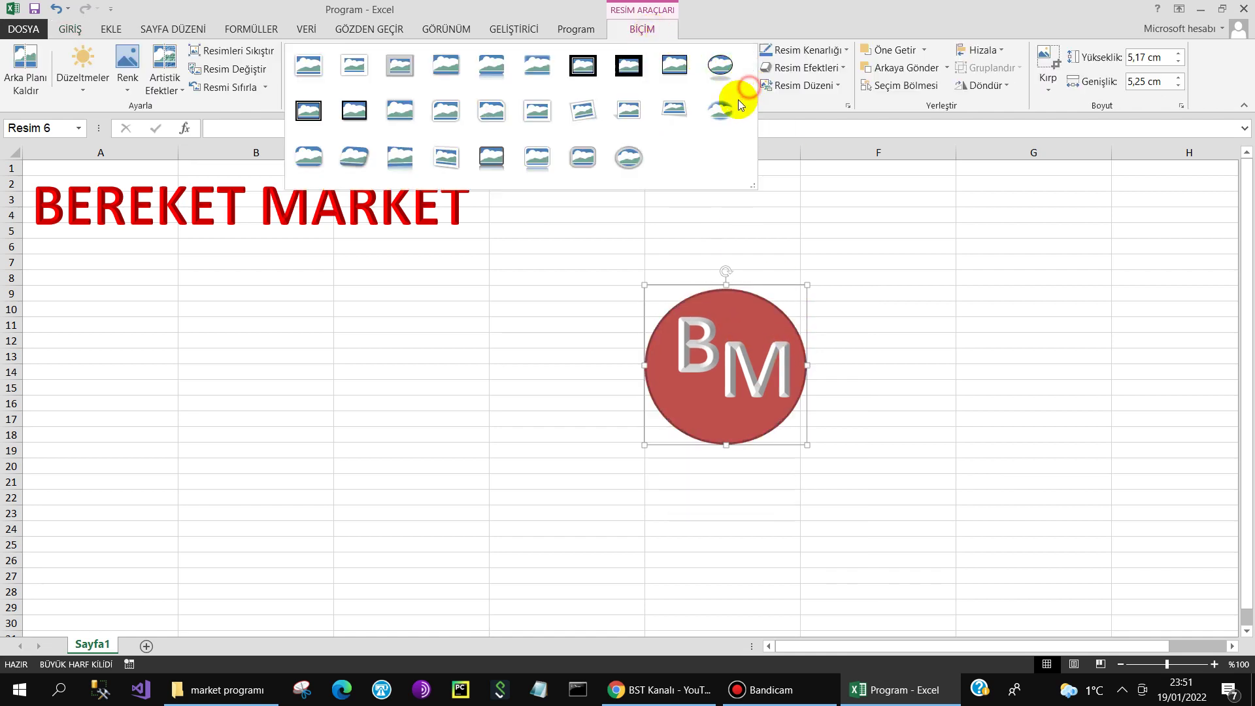
{"action": "left_click", "coordinate": [637, 158]}
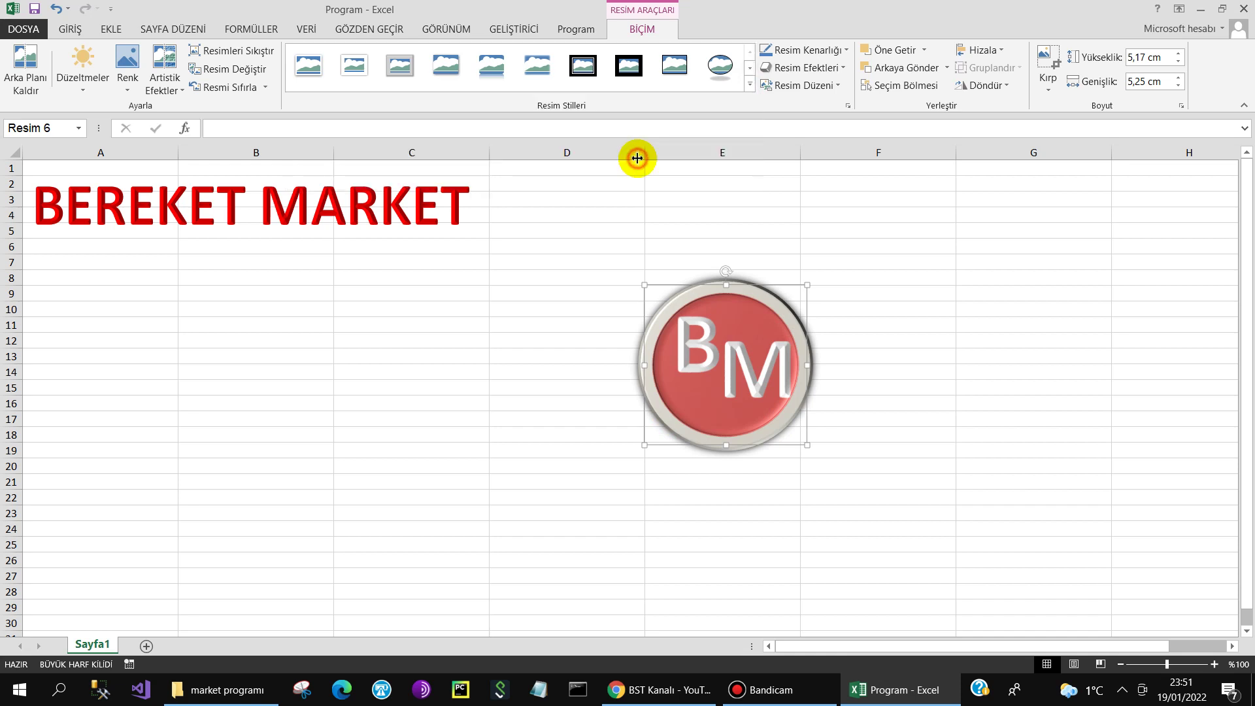
{"action": "mouse_move", "coordinate": [806, 286]}
{"action": "left_mouse_down"}
{"action": "mouse_move", "coordinate": [749, 343]}
{"action": "mouse_move", "coordinate": [589, 195]}
{"action": "mouse_move", "coordinate": [128, 177]}
{"action": "left_mouse_up"}
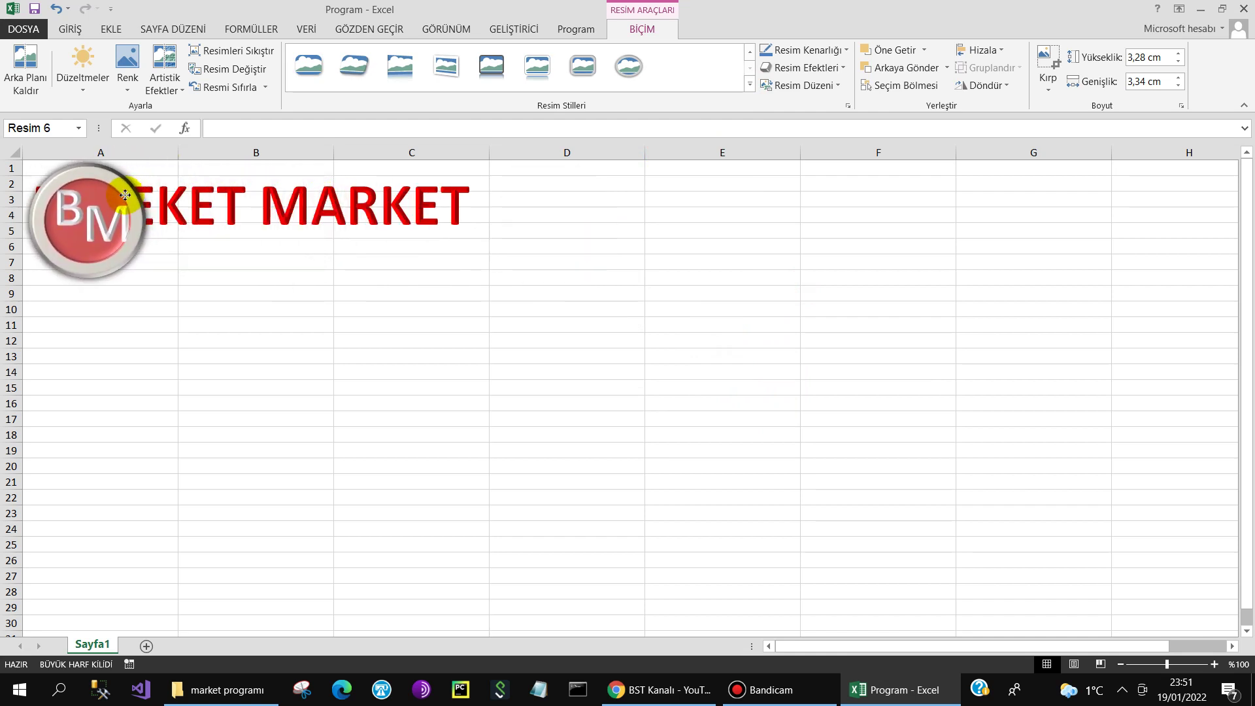
{"action": "left_click_drag", "start_coordinate": [127, 177], "coordinate": [134, 188]}
Step: Move the BEREKET MARKET title to the right of the logo
{"action": "left_click", "coordinate": [211, 222]}
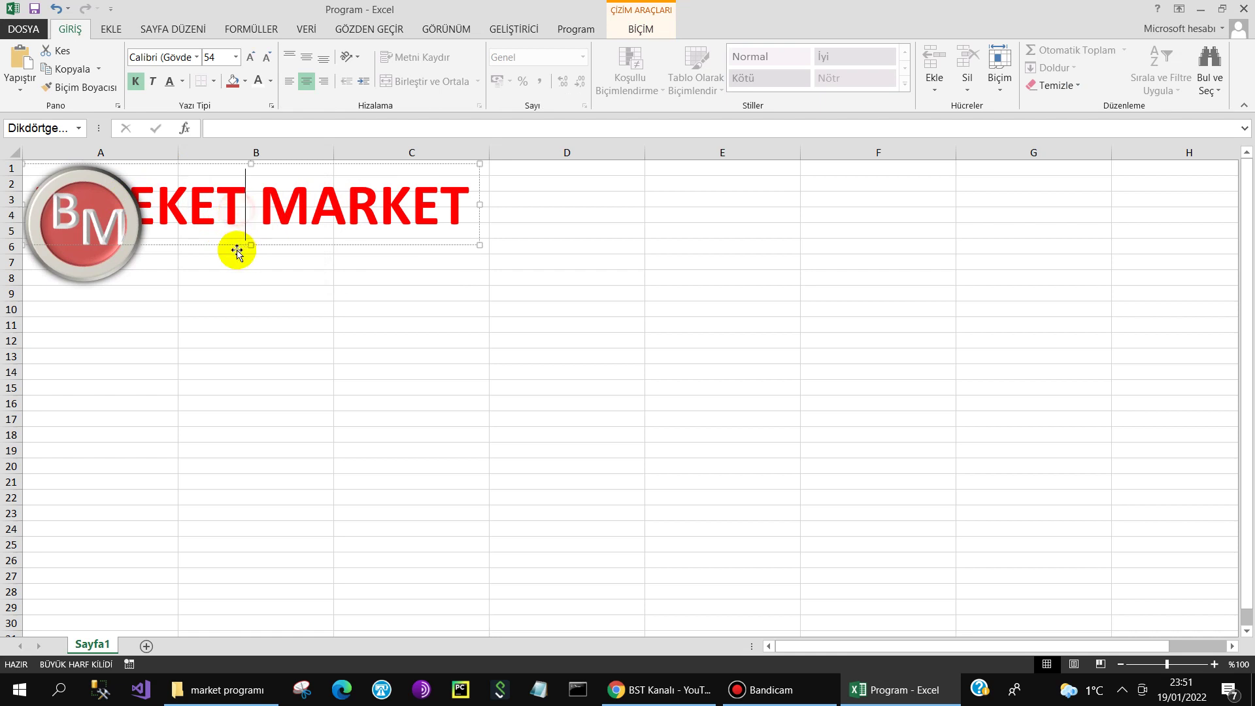
{"action": "left_click_drag", "start_coordinate": [232, 246], "coordinate": [346, 273]}
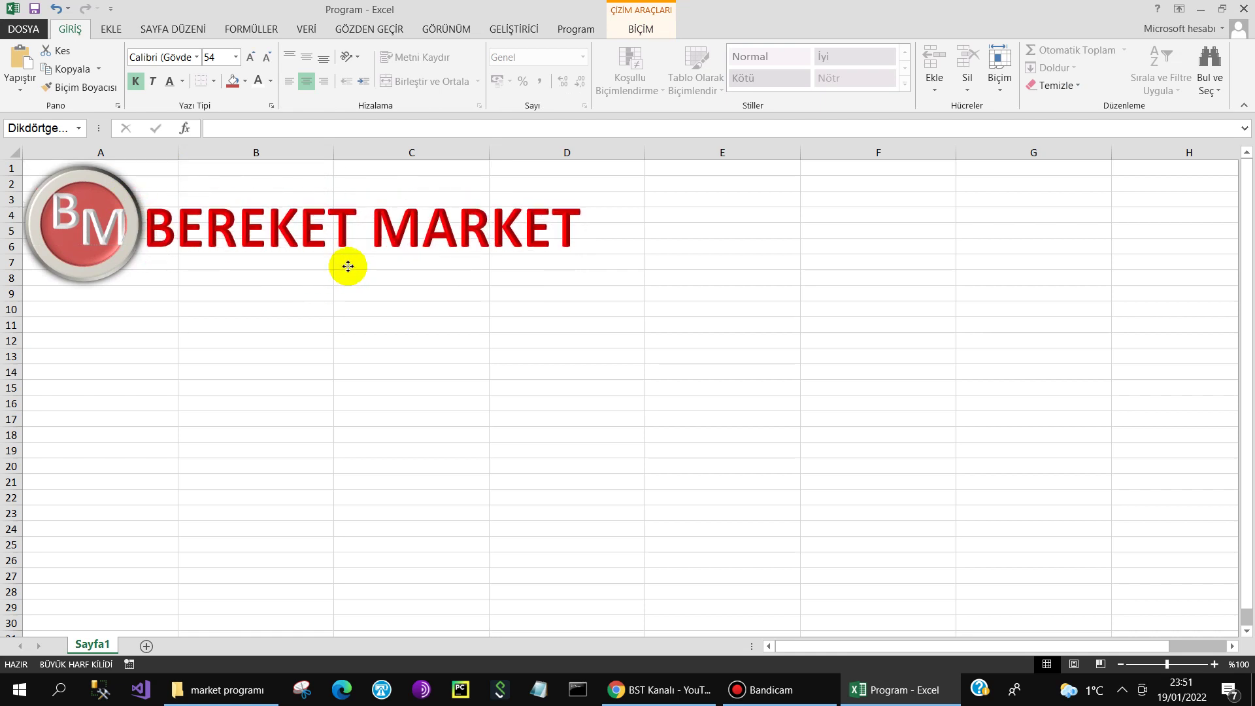
{"action": "left_click", "coordinate": [252, 324]}
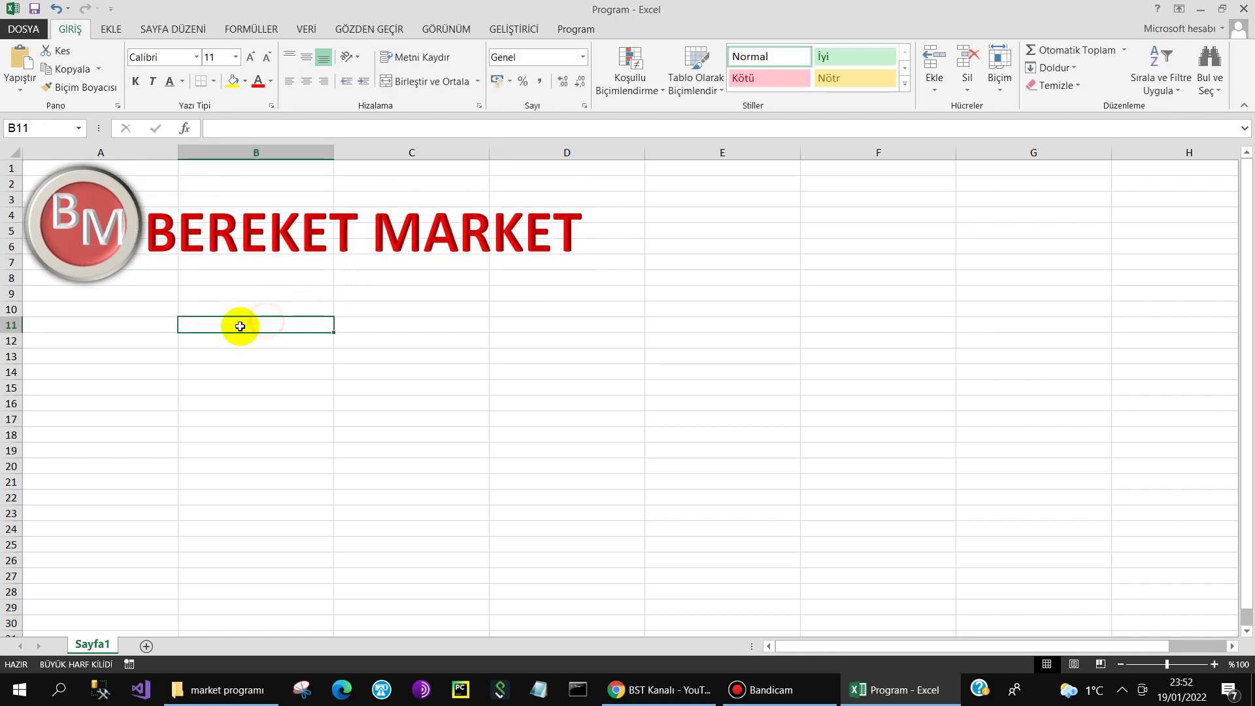
{"action": "left_click", "coordinate": [65, 307]}
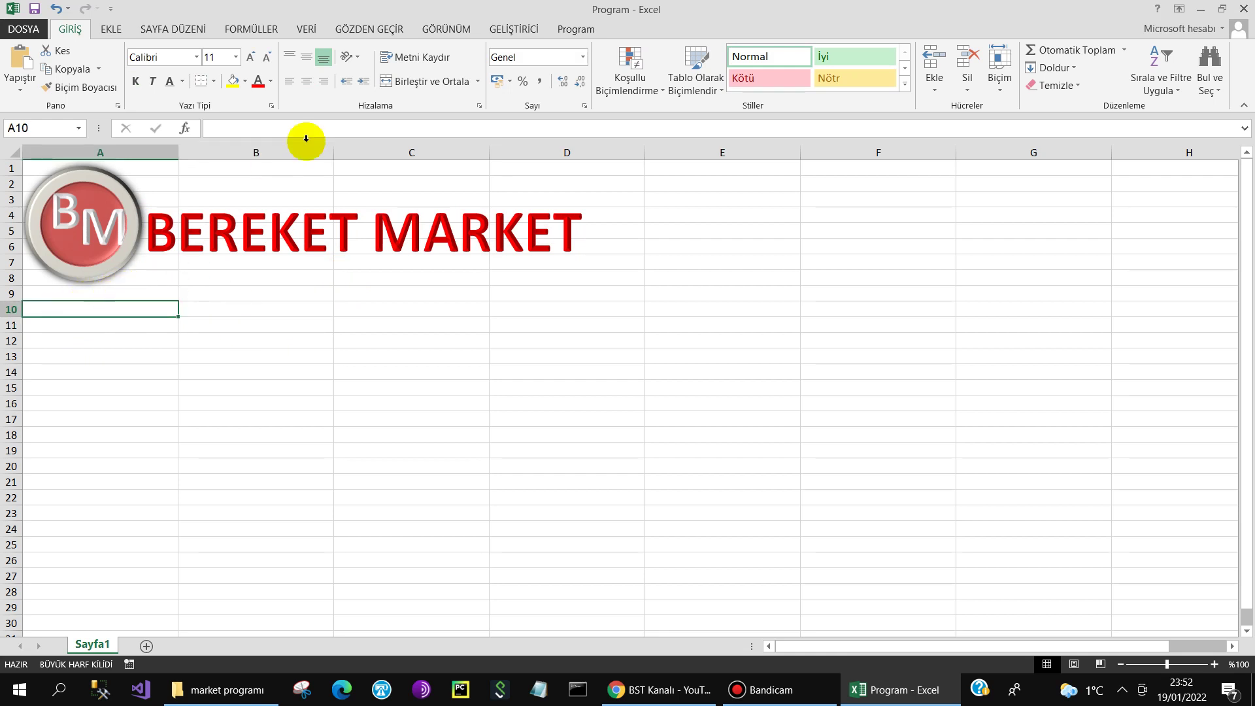
Step: Draw an ActiveX combo box from A10 across to column B, covering rows 10–11
{"action": "left_click", "coordinate": [516, 29]}
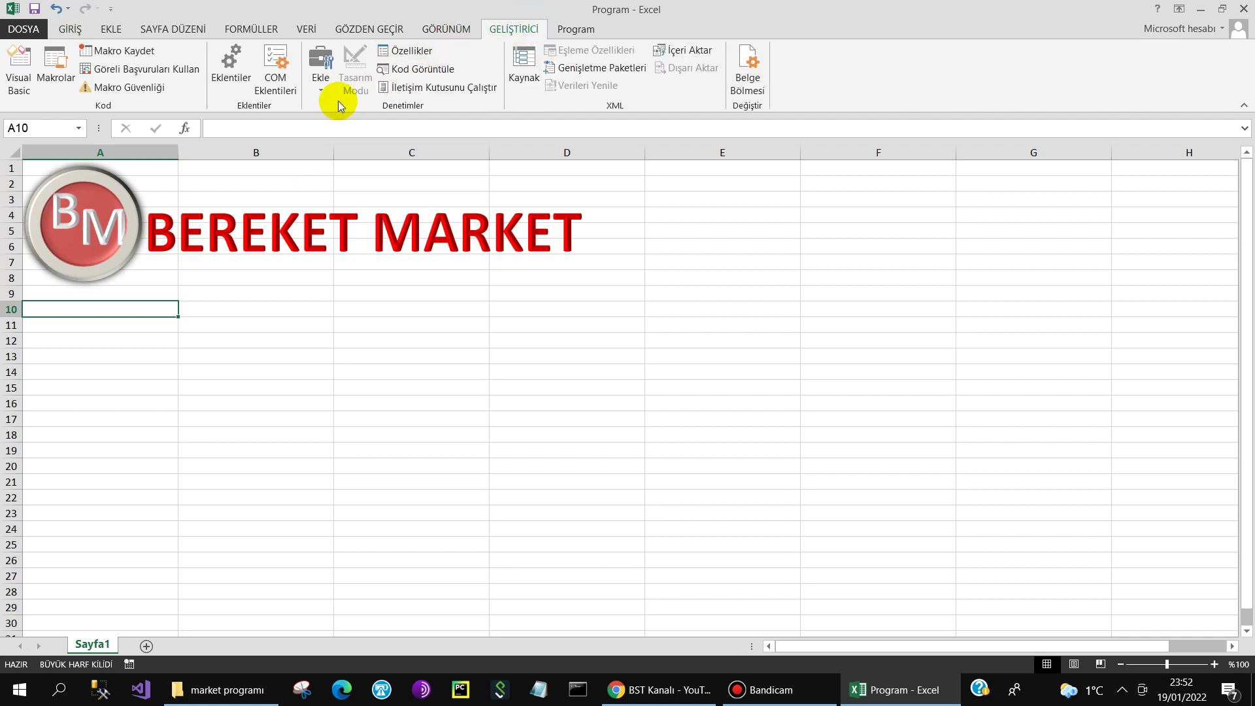
{"action": "left_click", "coordinate": [320, 95]}
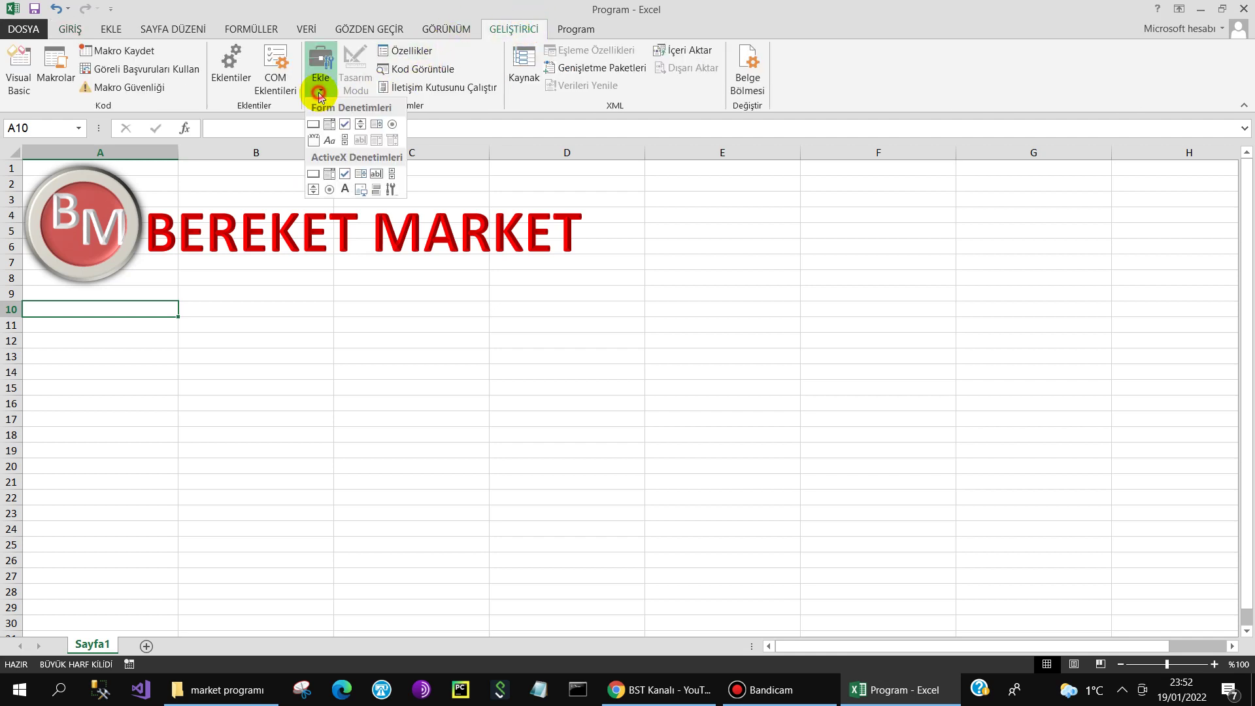
{"action": "left_click", "coordinate": [324, 178]}
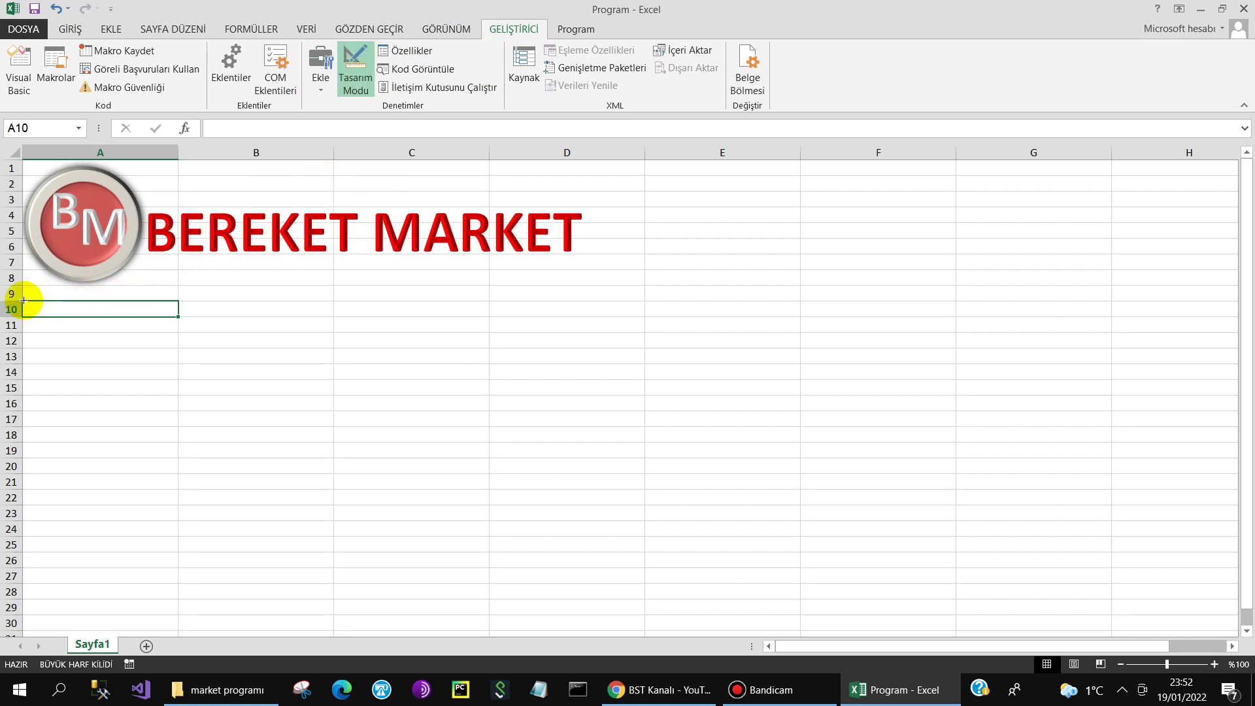
{"action": "left_click_drag", "start_coordinate": [23, 300], "coordinate": [332, 324]}
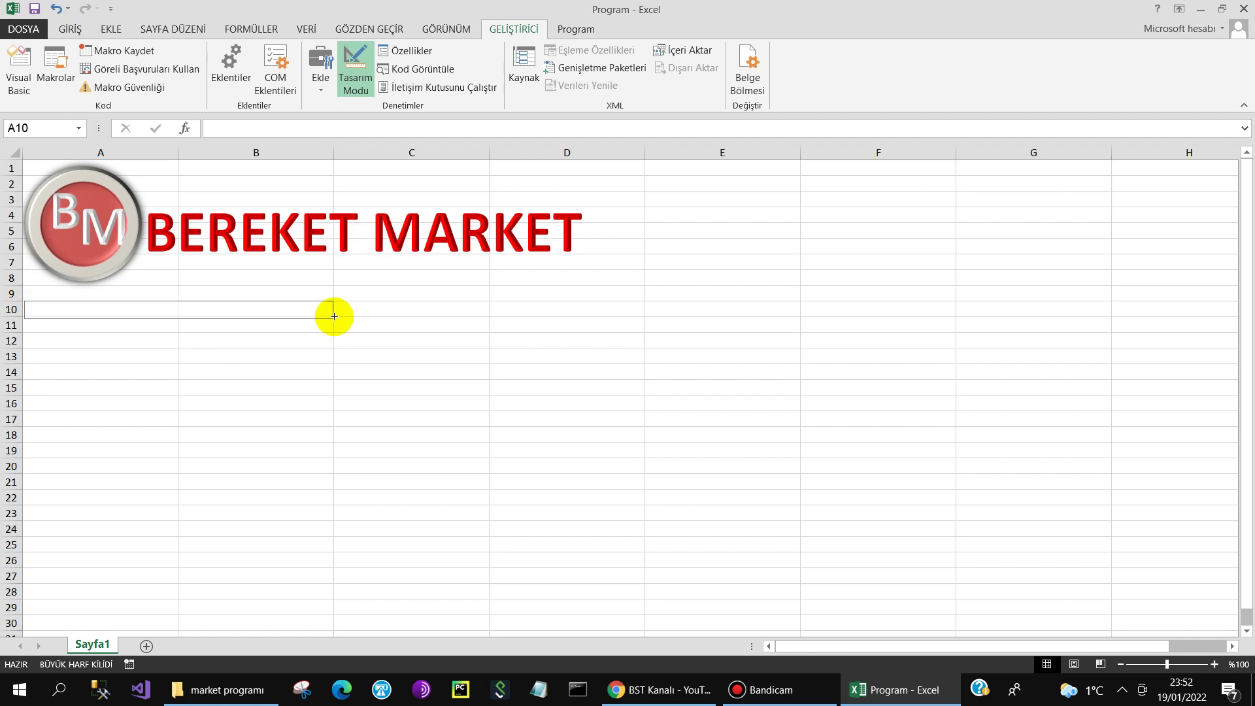
{"action": "left_click_drag", "start_coordinate": [332, 323], "coordinate": [332, 331]}
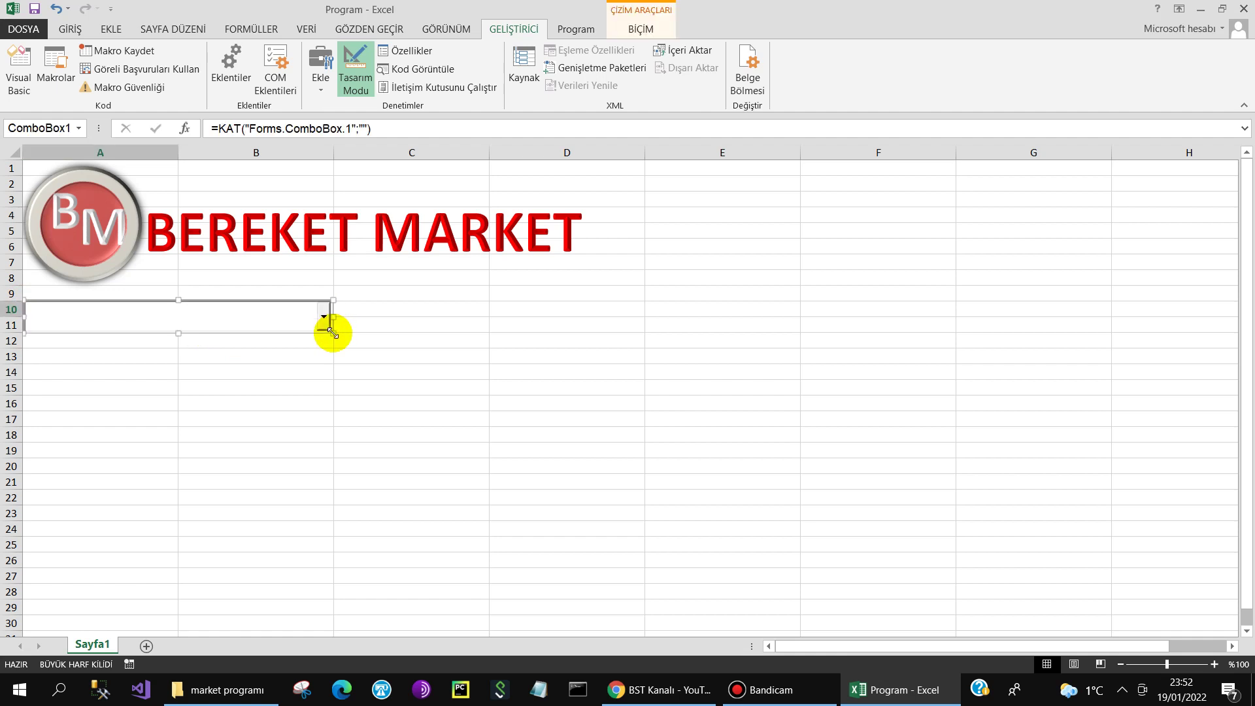
Step: Set the combo box font to bold, size 16
{"action": "left_click", "coordinate": [411, 53]}
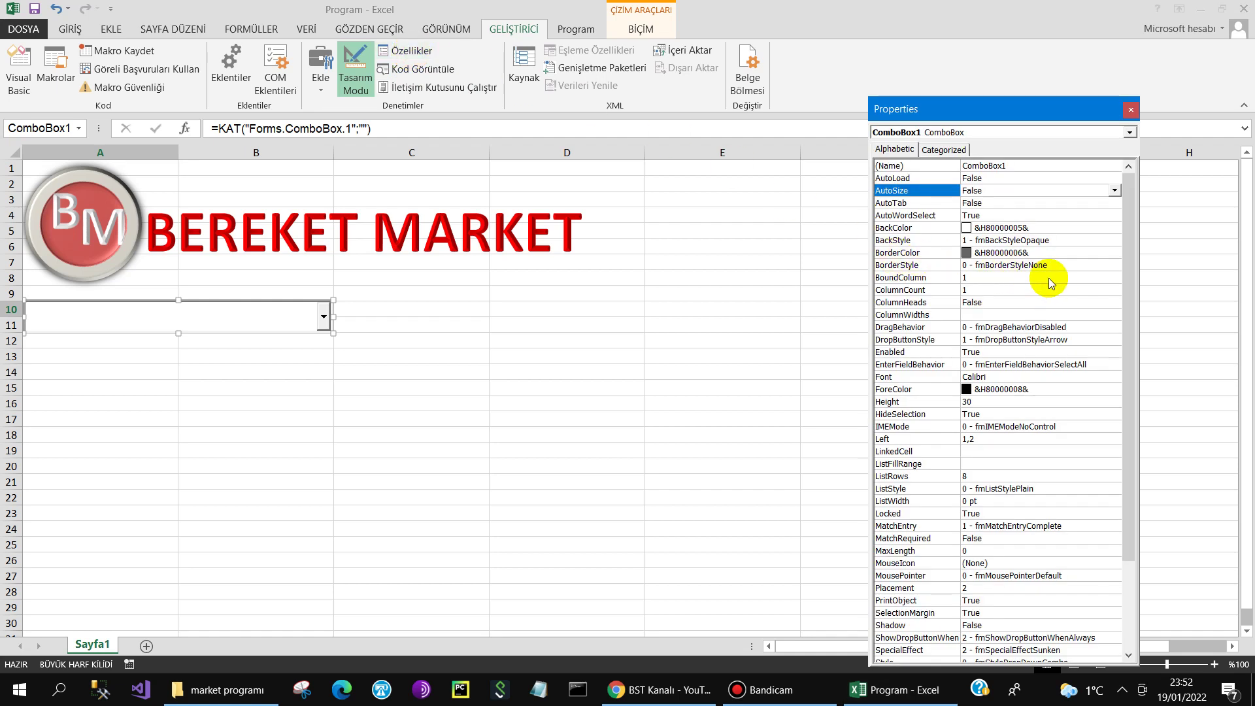
{"action": "left_click", "coordinate": [1064, 376]}
{"action": "left_click", "coordinate": [1114, 378]}
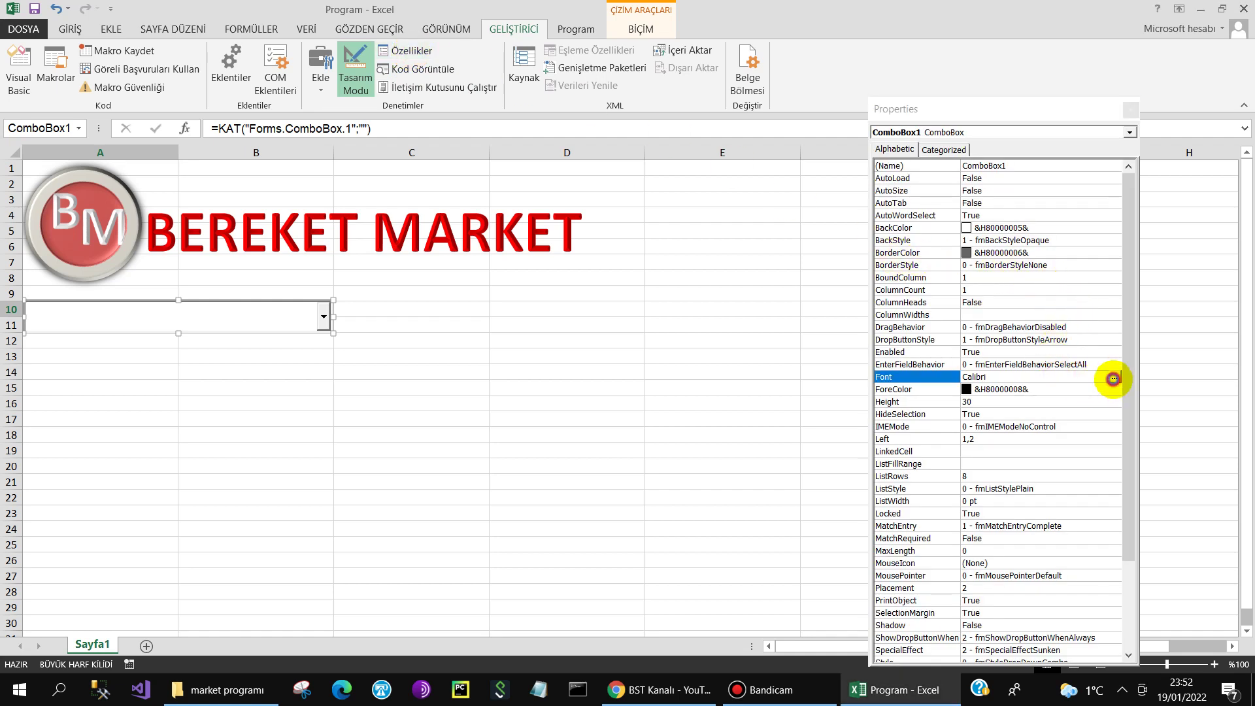
{"action": "left_click", "coordinate": [186, 182]}
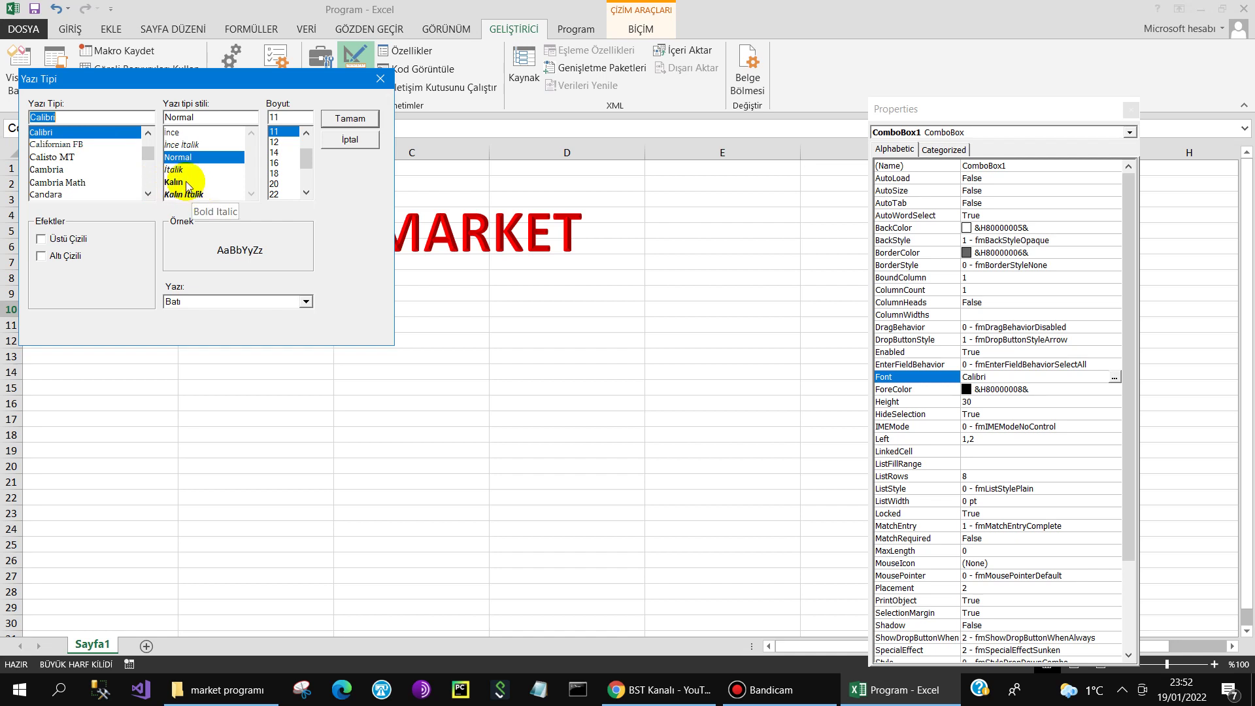
{"action": "left_click", "coordinate": [277, 163]}
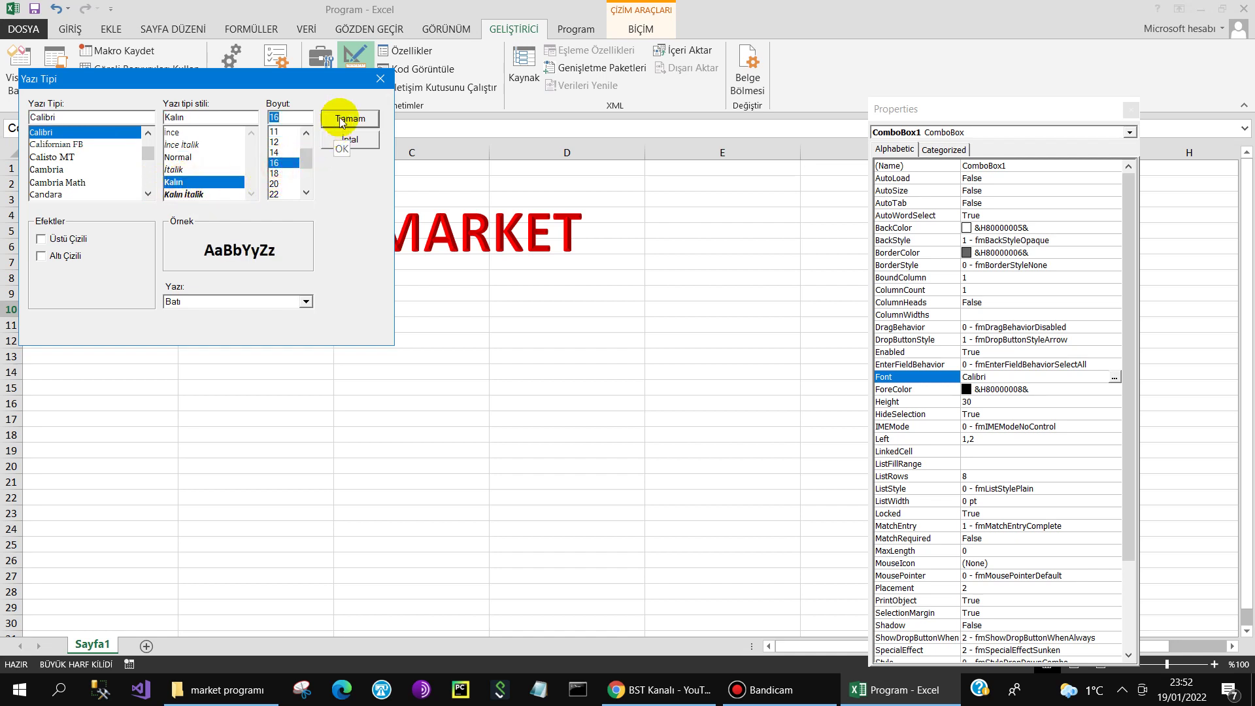
{"action": "left_click", "coordinate": [306, 301]}
{"action": "left_click", "coordinate": [307, 316]}
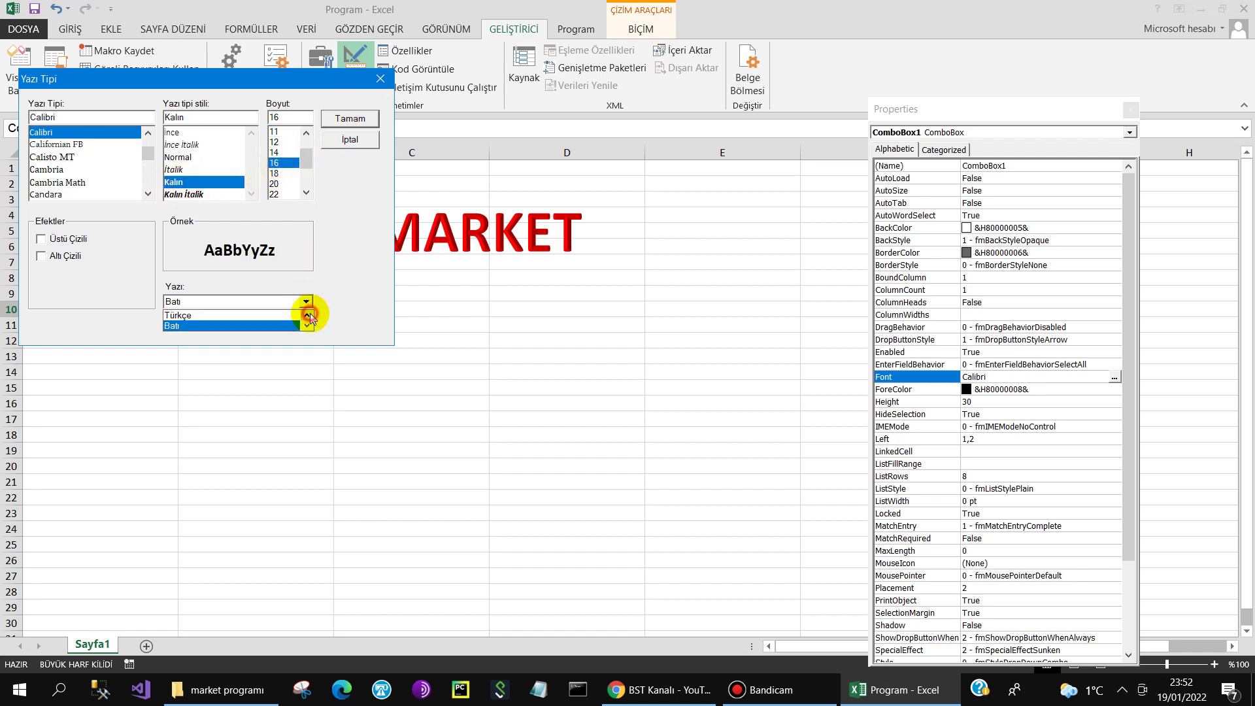
{"action": "left_click", "coordinate": [242, 315]}
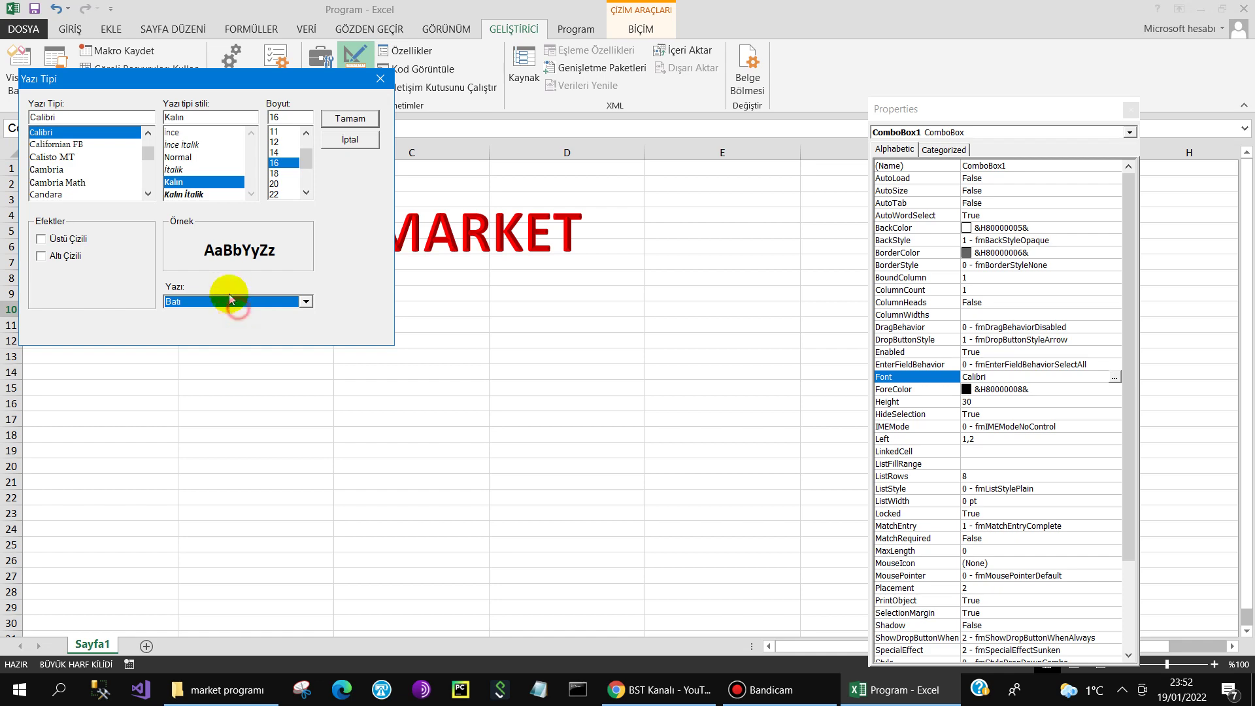
{"action": "left_click", "coordinate": [331, 117]}
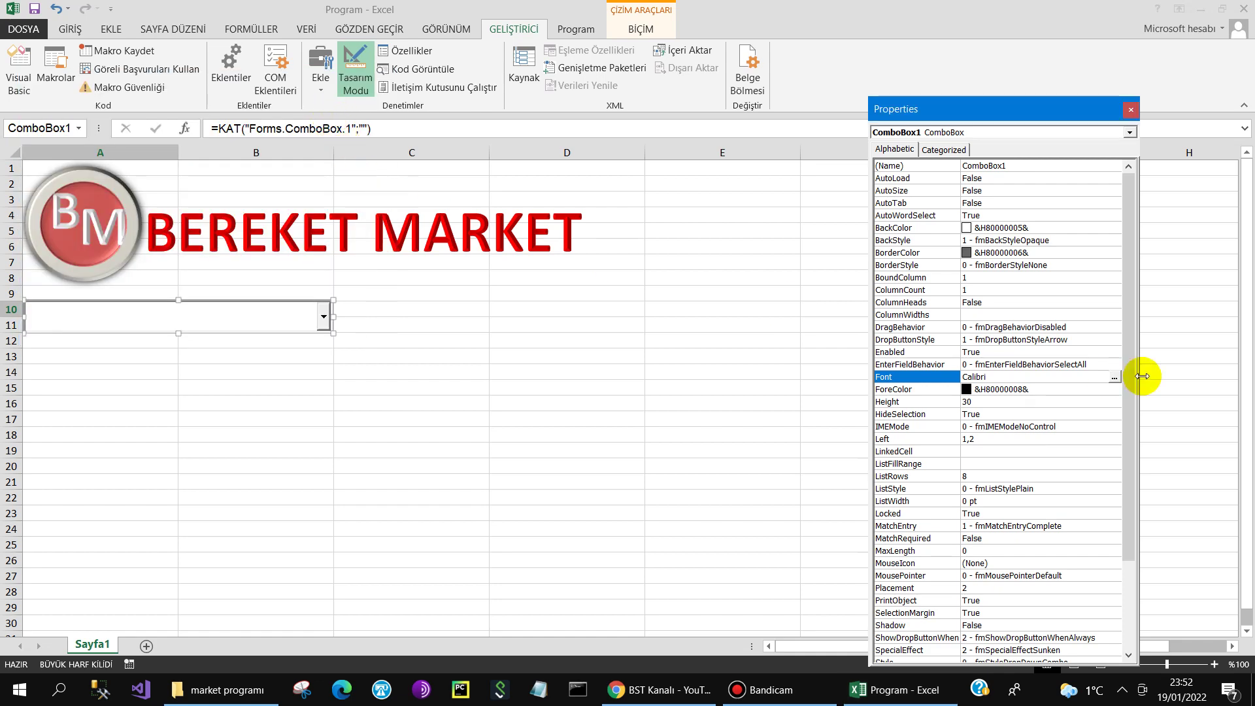
Step: Set BoundColumn to 2, ColumnCount to 2 and turn ColumnHeads on
{"action": "left_click", "coordinate": [928, 277]}
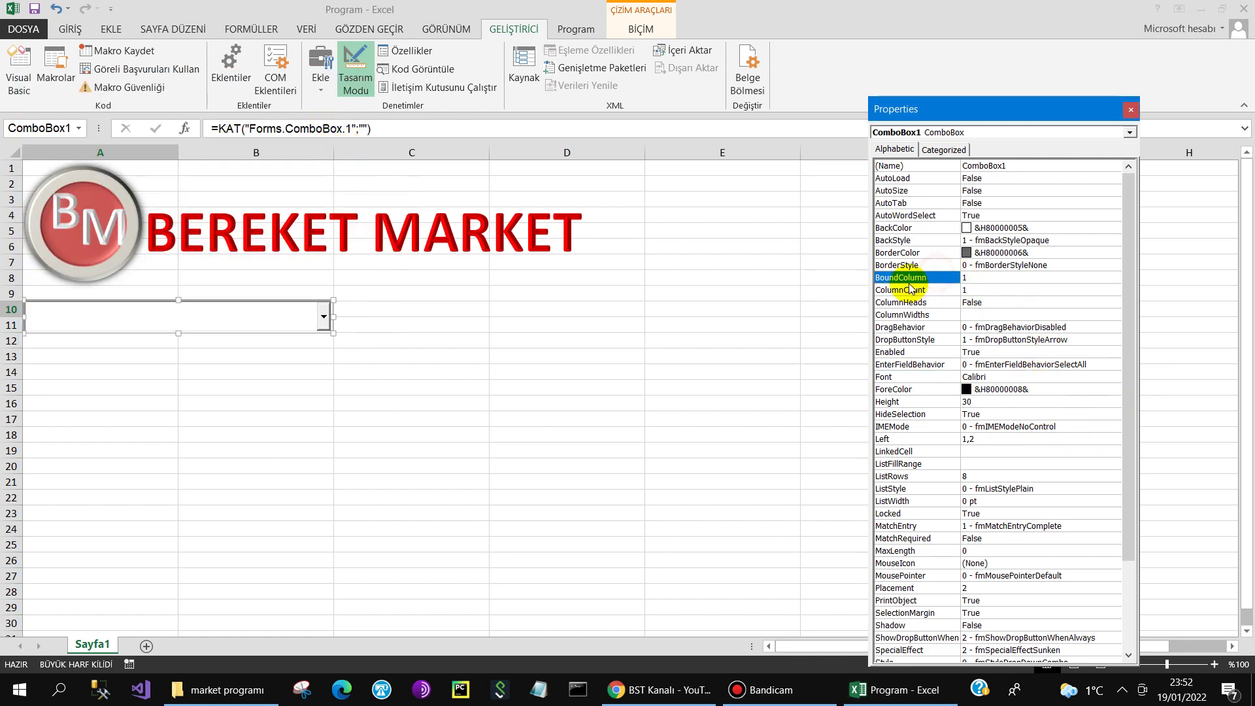
{"action": "double_click", "coordinate": [975, 278]}
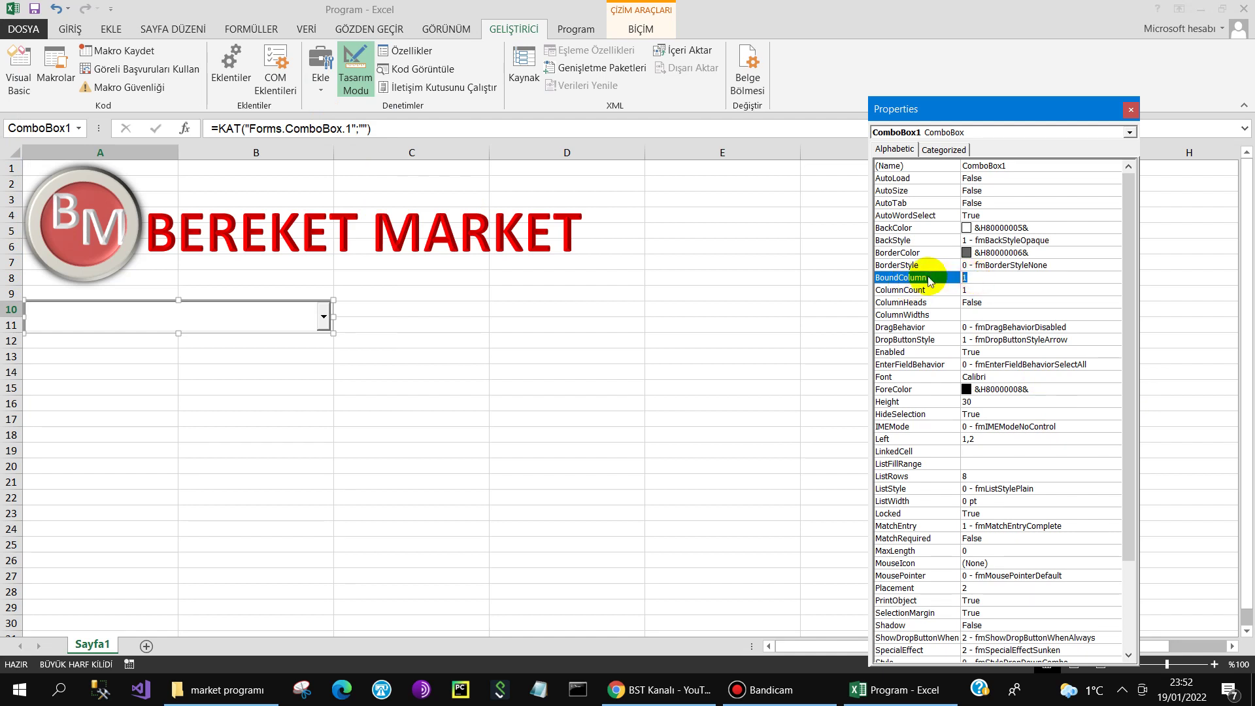
{"action": "type", "text": "2"}
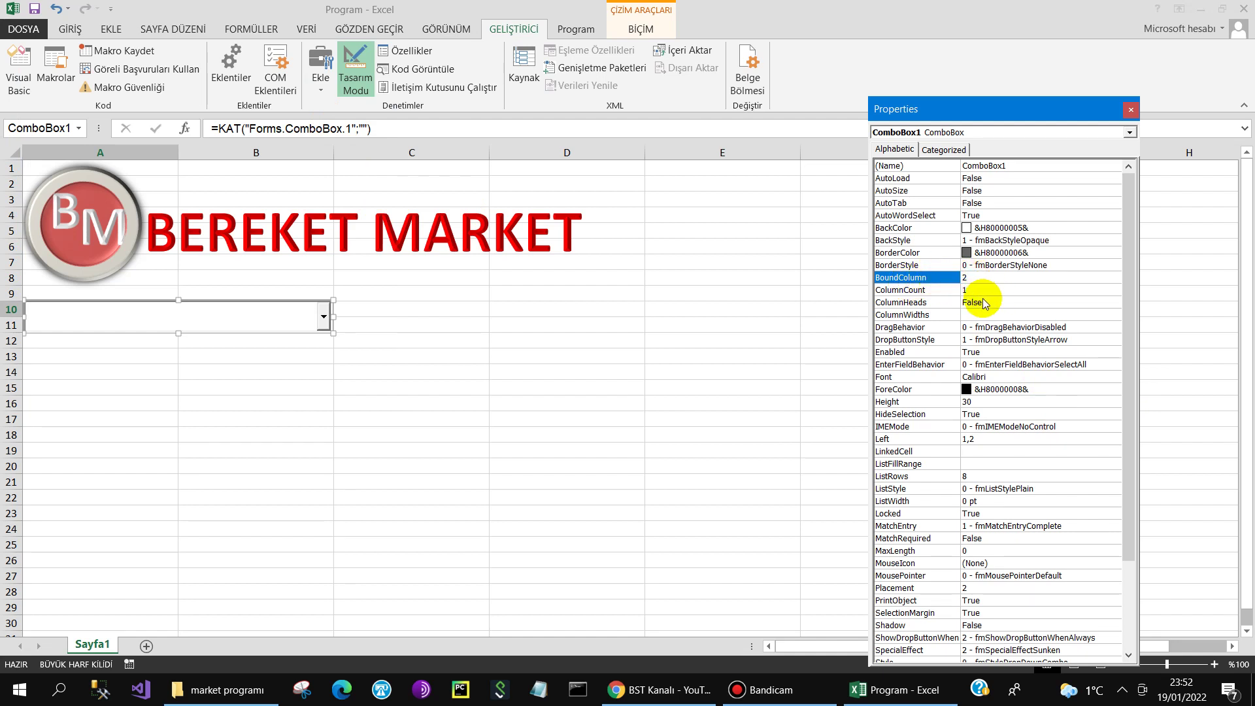
{"action": "left_click", "coordinate": [979, 294]}
{"action": "type", "text": "2"}
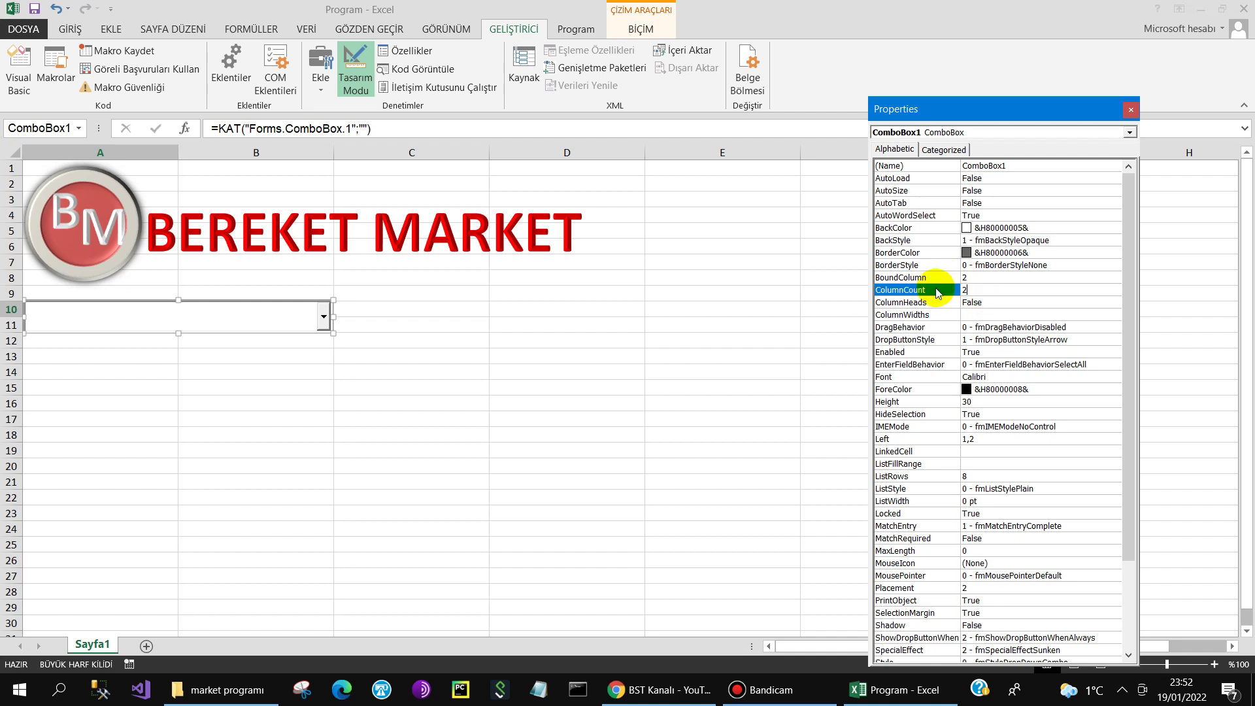
{"action": "left_click", "coordinate": [947, 304]}
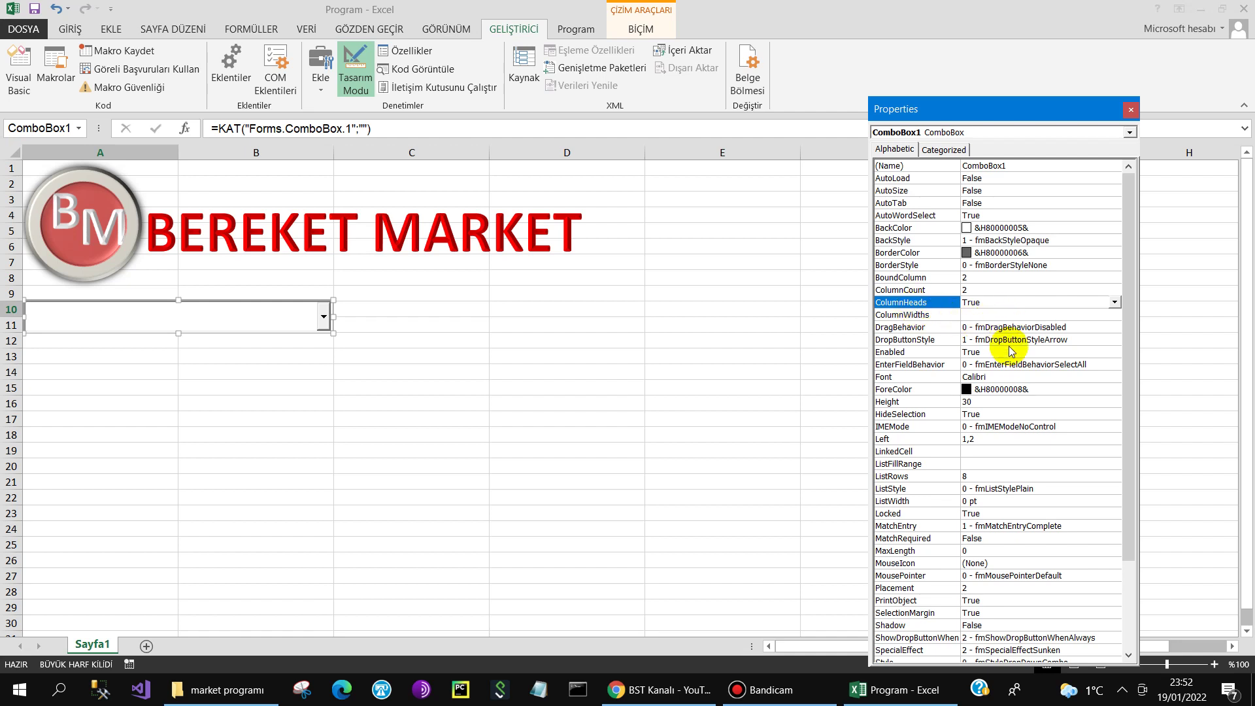
Step: Close the Properties window and make row 11 slightly taller
{"action": "left_click", "coordinate": [1130, 110]}
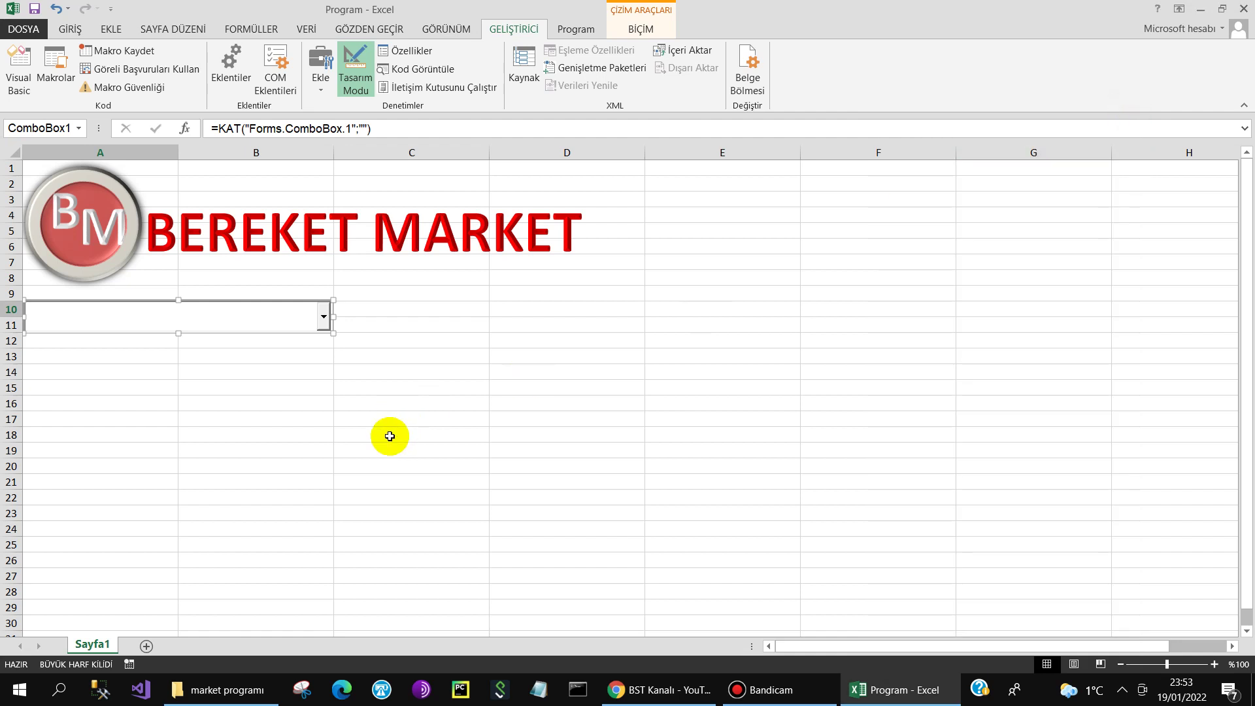
{"action": "left_click", "coordinate": [275, 401]}
{"action": "left_click", "coordinate": [87, 360]}
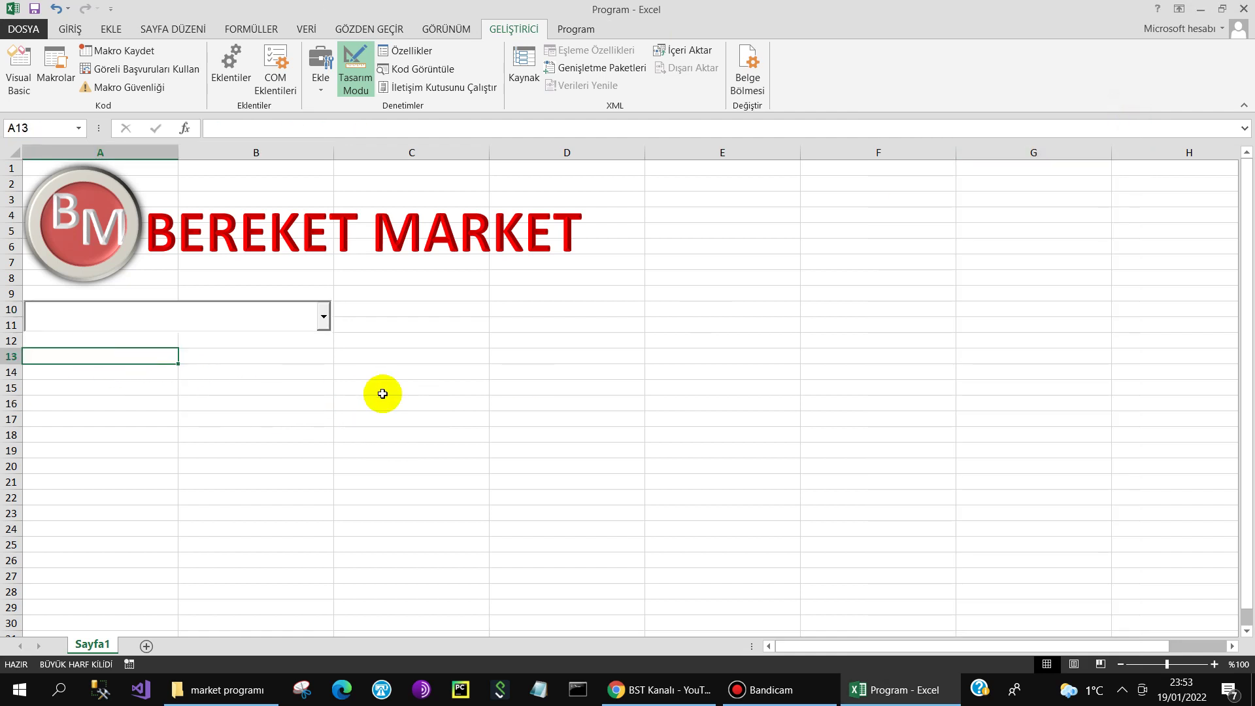
{"action": "key", "text": "Up"}
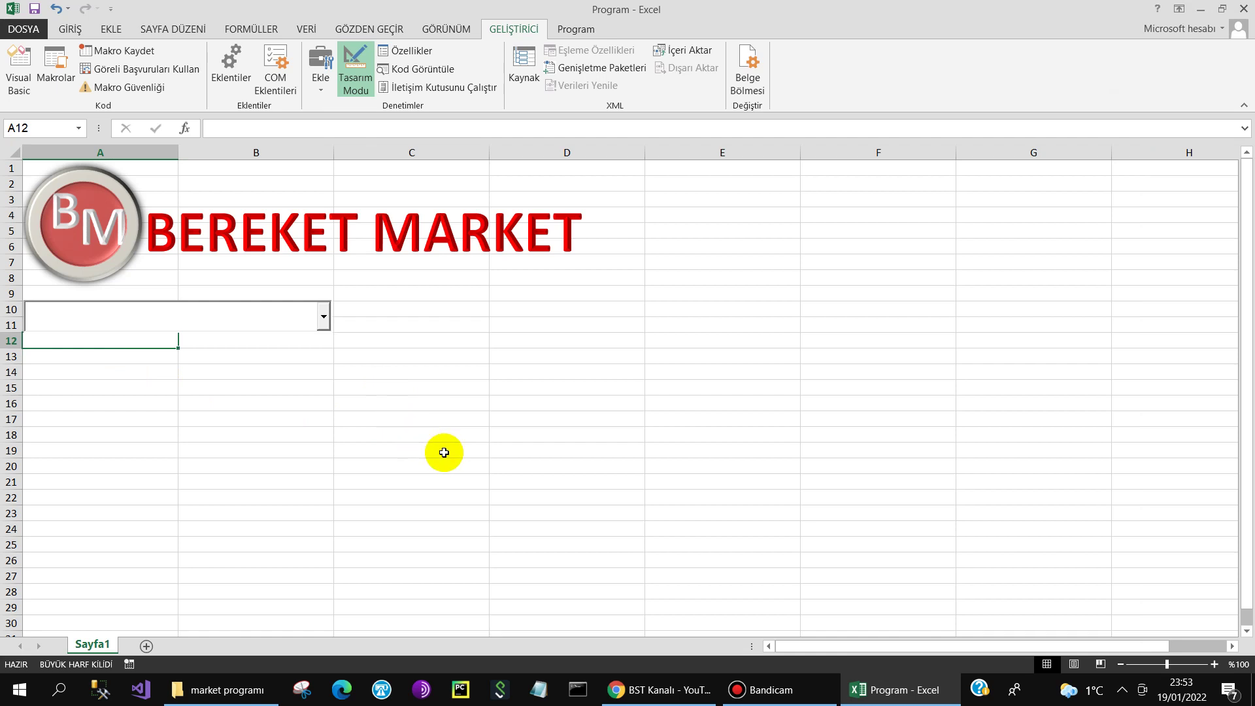
{"action": "left_click_drag", "start_coordinate": [16, 331], "coordinate": [15, 334]}
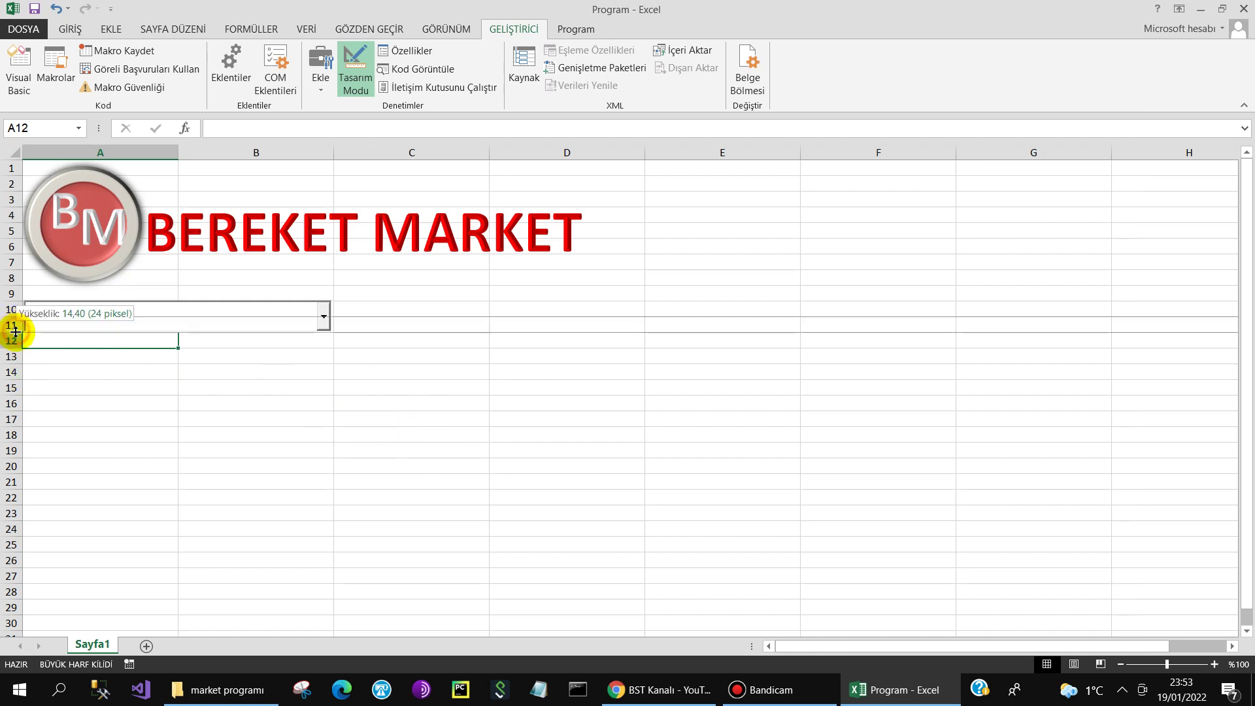
Step: Enter the headers ÜRÜN, FİYAT, MİKTAR and TUTAR in A12–D12
{"action": "left_click", "coordinate": [93, 344]}
{"action": "type", "text": "ÜRÜN"}
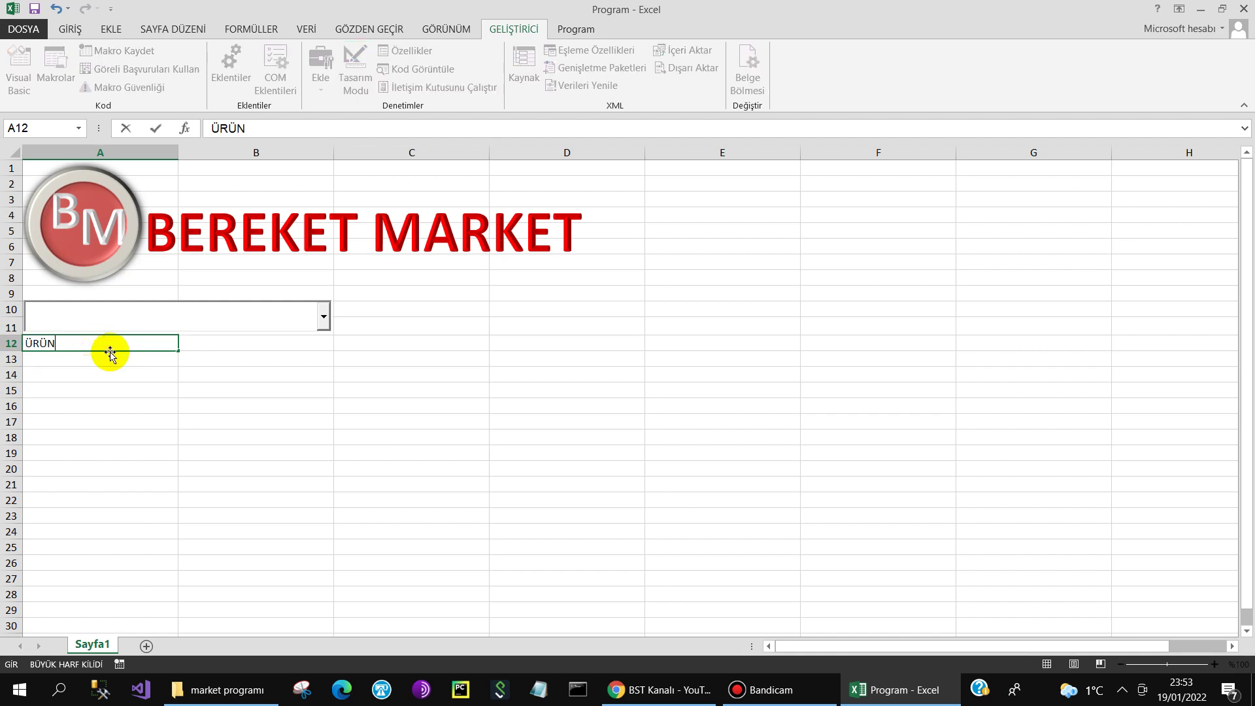
{"action": "key", "text": "Tab"}
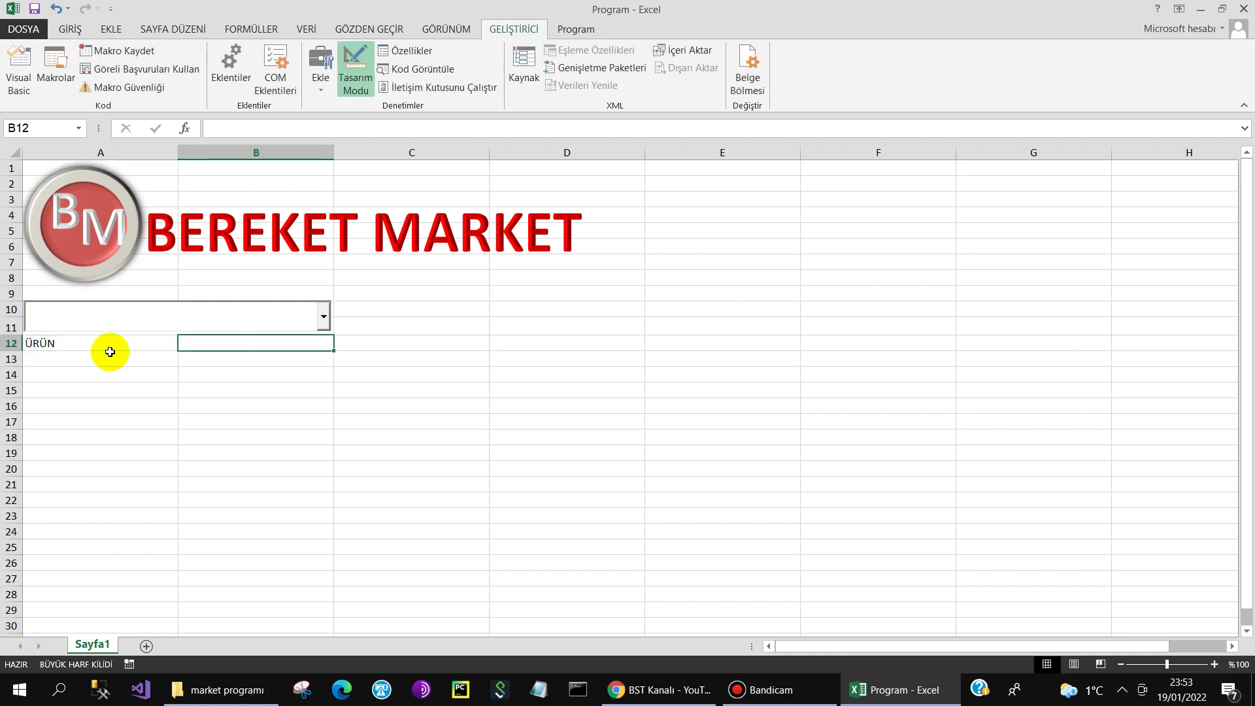
{"action": "type", "text": "FİYAT"}
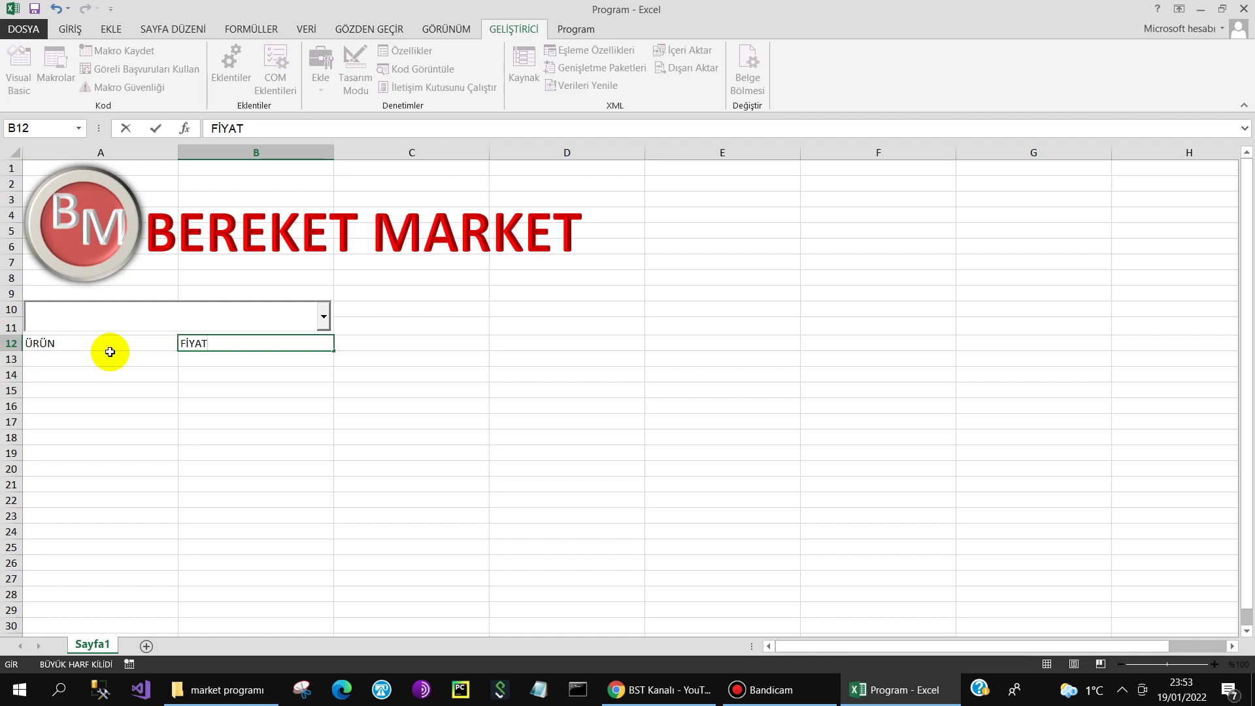
{"action": "key", "text": "Tab"}
{"action": "type", "text": "MİKTA"}
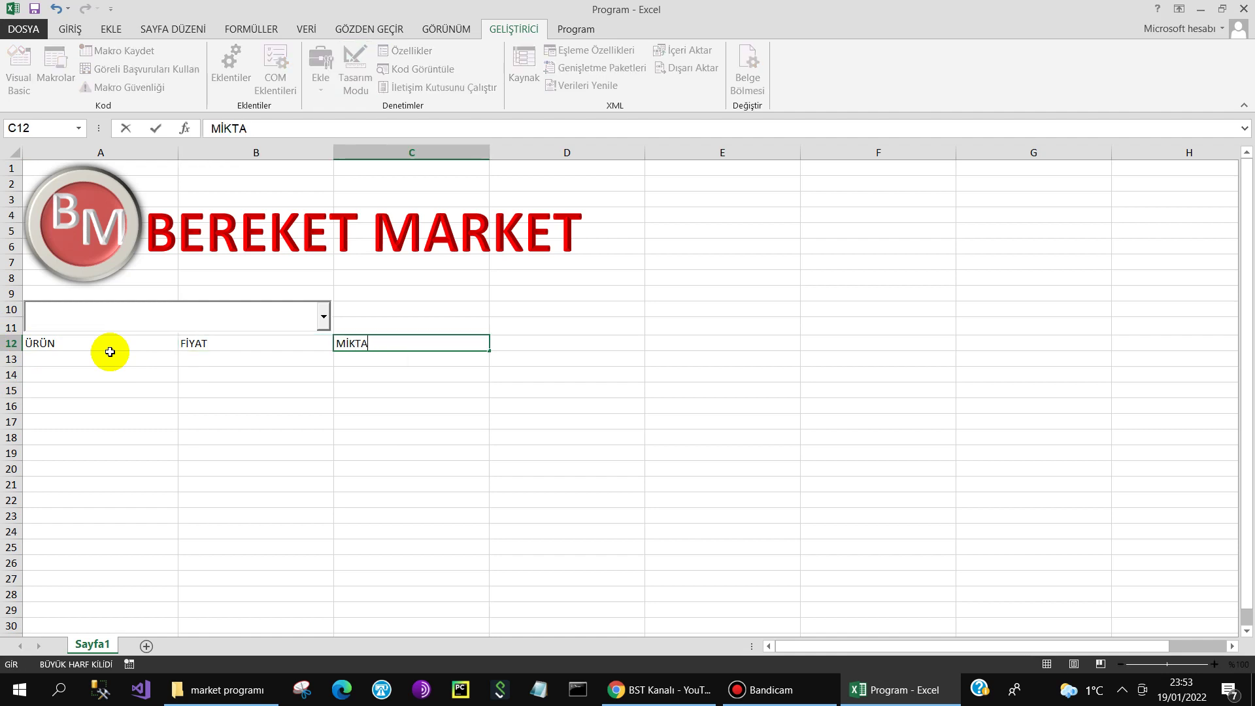
{"action": "type", "text": "R"}
{"action": "key", "text": "Tab"}
{"action": "type", "text": "TUT"}
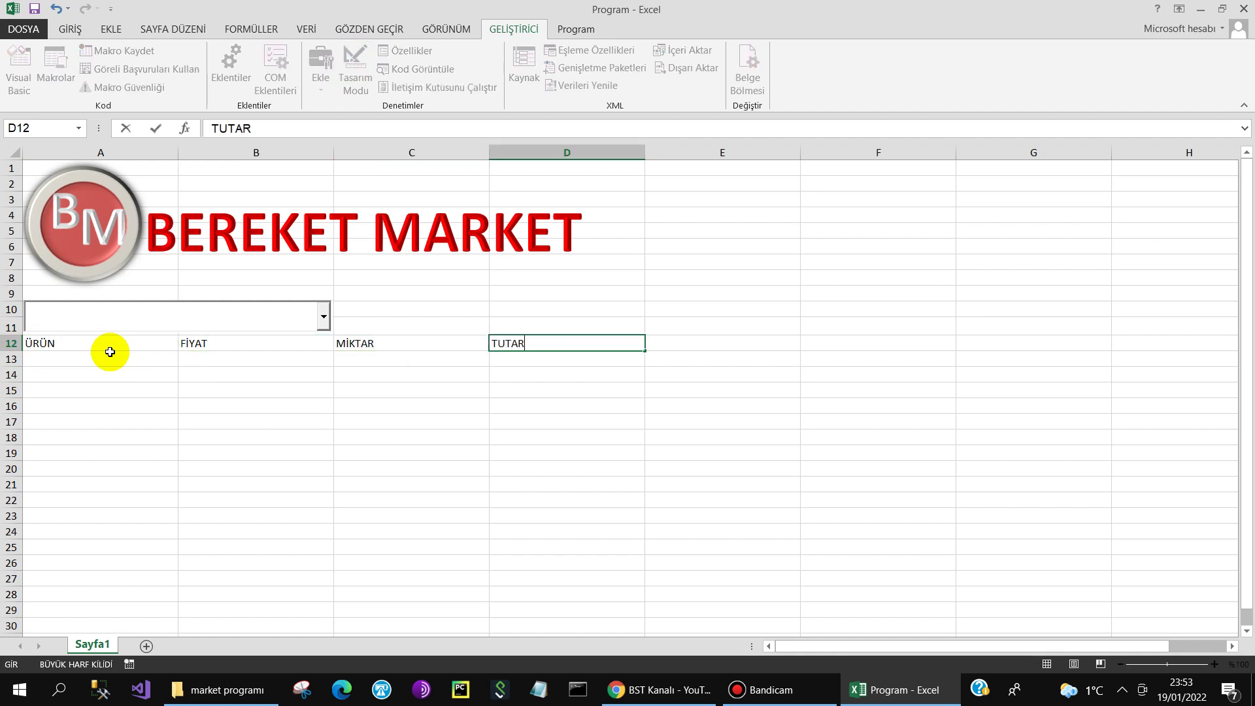
{"action": "key", "text": "Return"}
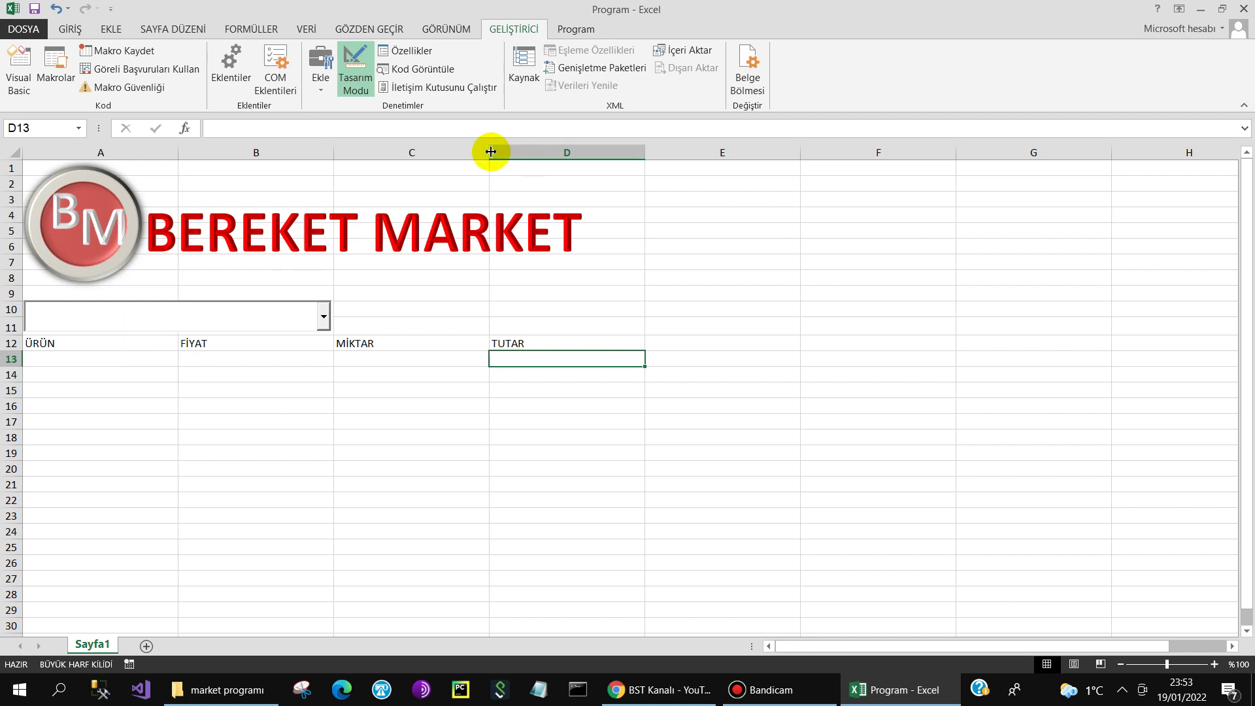
Step: Narrow column C, slightly widen column A, and narrow column B
{"action": "left_click_drag", "start_coordinate": [490, 151], "coordinate": [417, 151]}
{"action": "left_click_drag", "start_coordinate": [175, 154], "coordinate": [223, 159]}
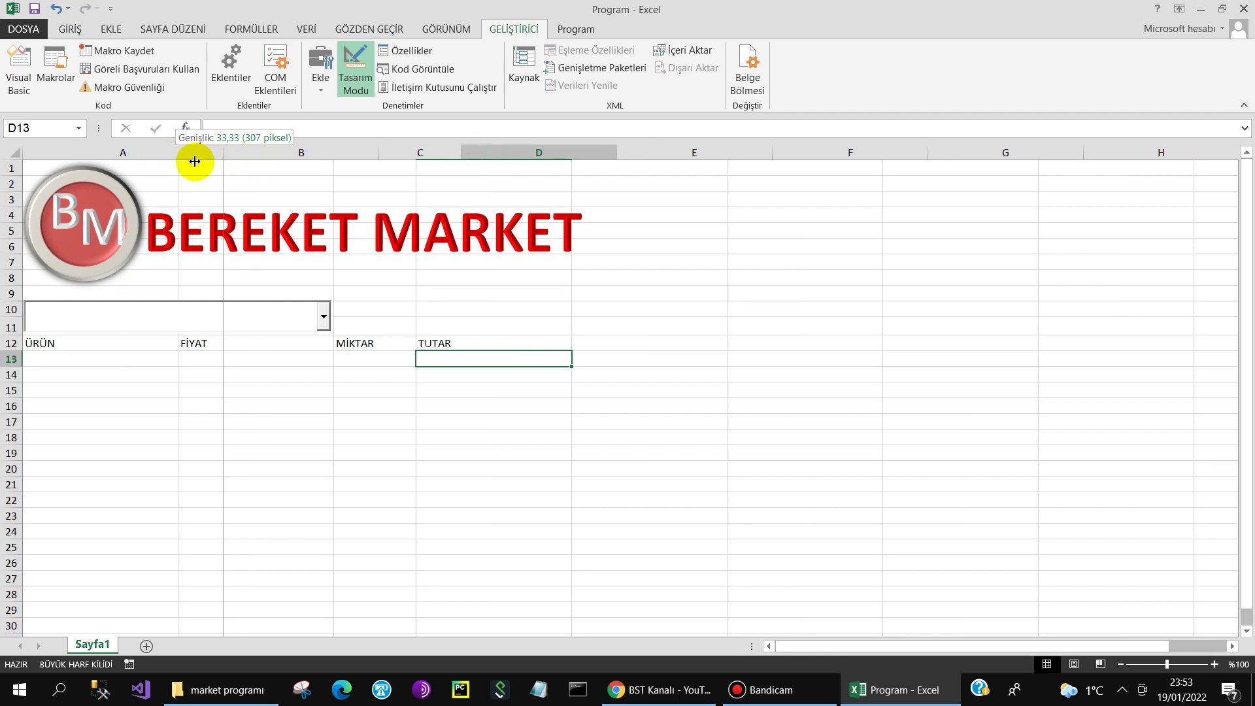
{"action": "left_click_drag", "start_coordinate": [224, 160], "coordinate": [183, 160]}
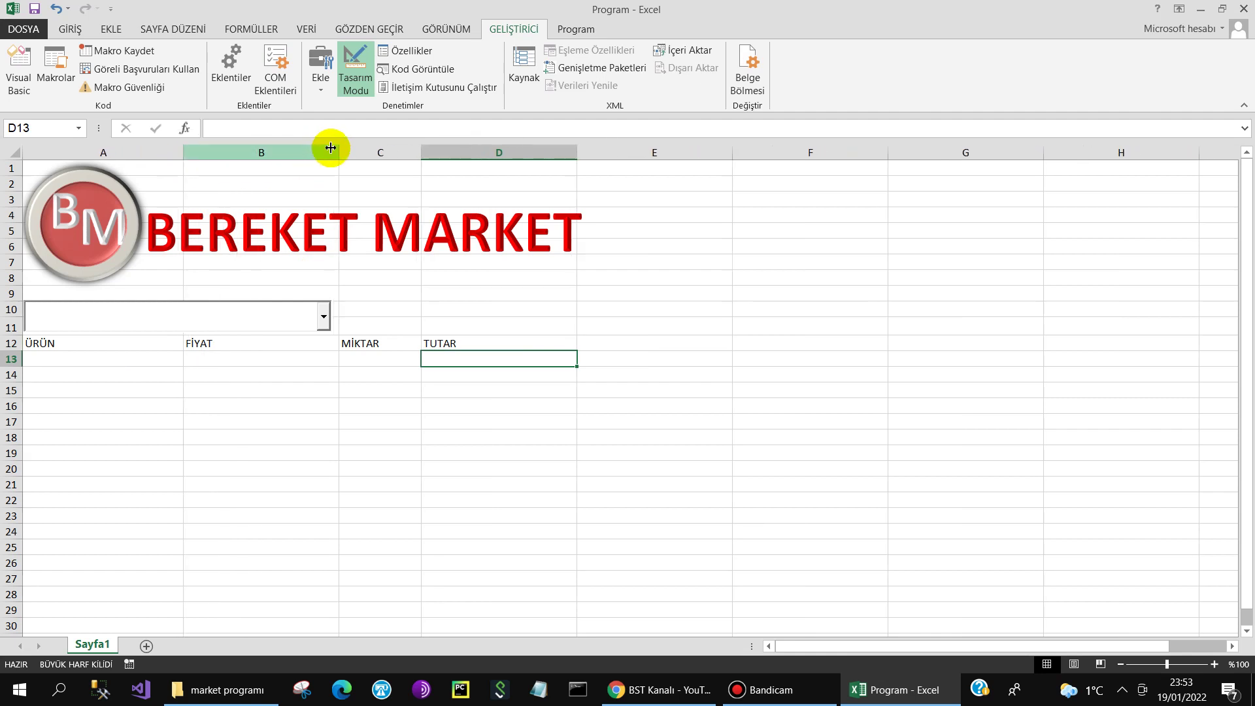
{"action": "left_click_drag", "start_coordinate": [339, 161], "coordinate": [288, 161]}
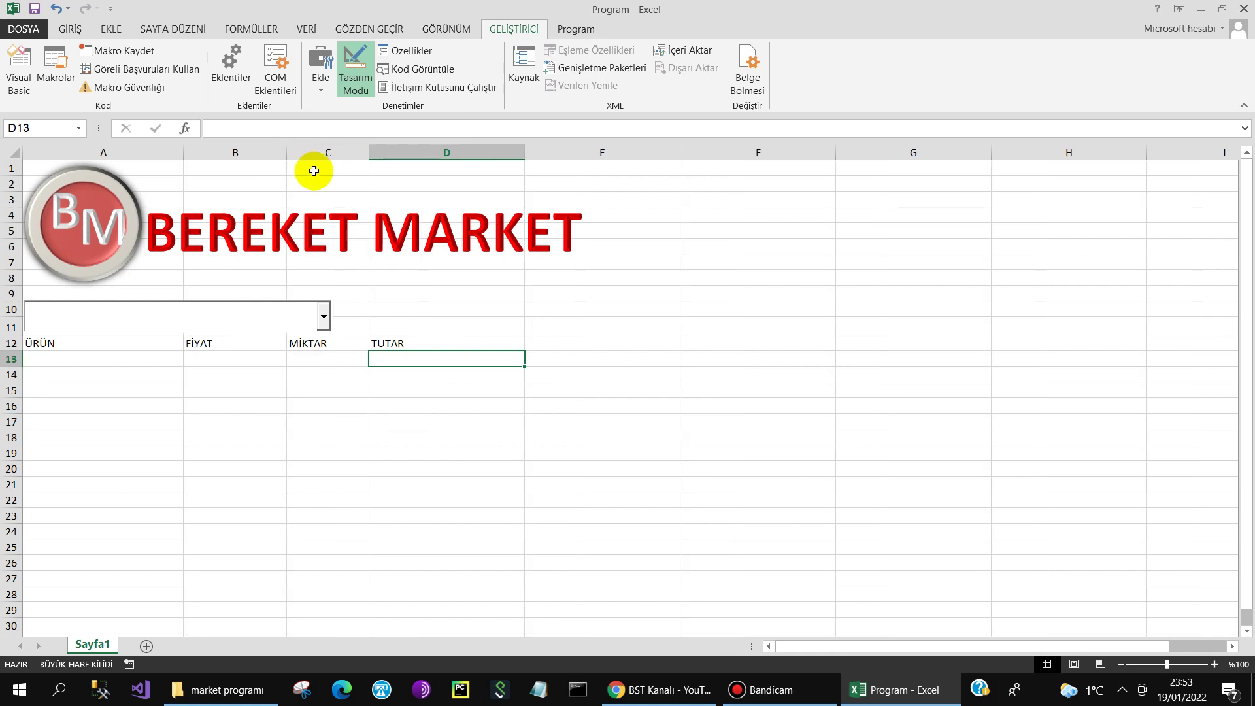
Step: Shorten the combo box so it ends at column B's right edge
{"action": "left_click", "coordinate": [326, 315]}
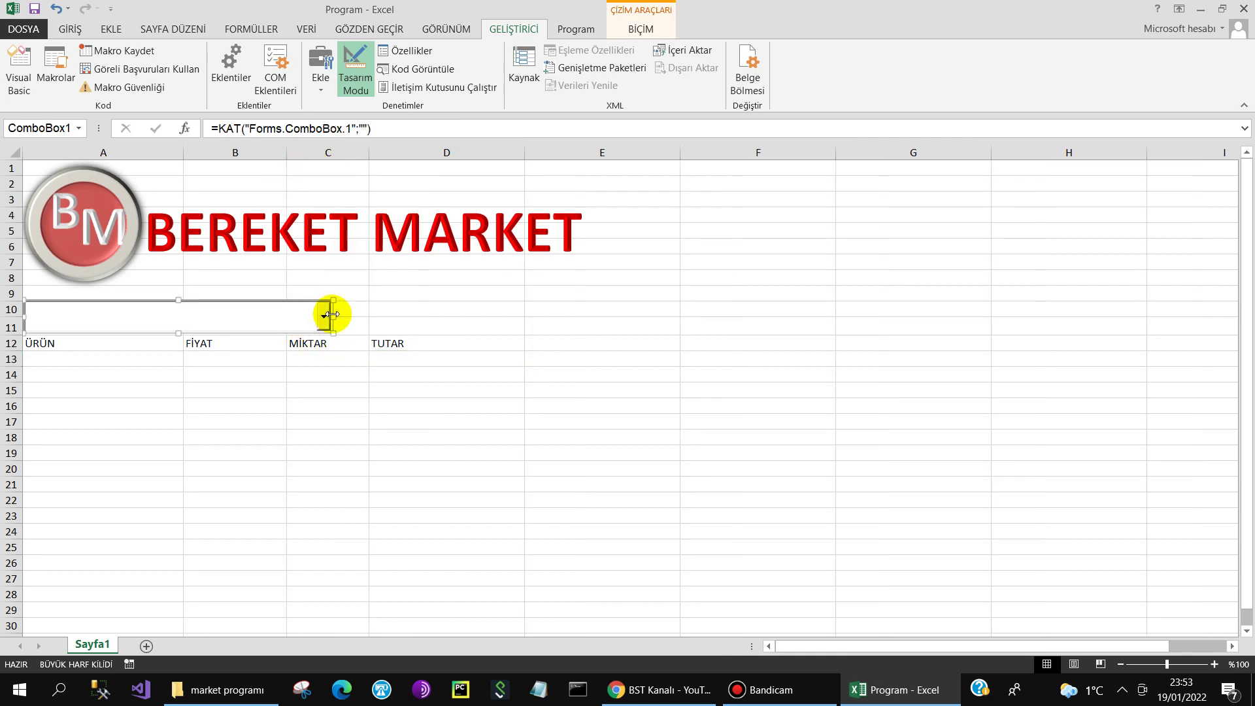
{"action": "left_click_drag", "start_coordinate": [333, 315], "coordinate": [288, 313]}
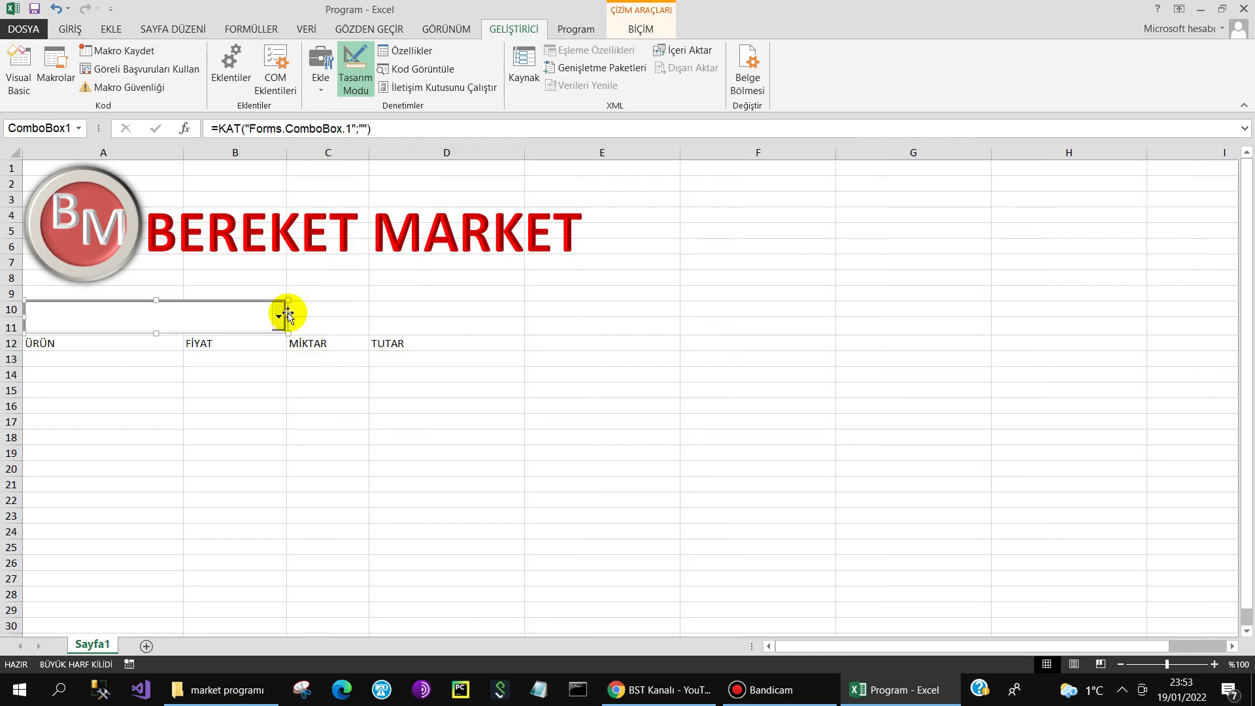
{"action": "left_click", "coordinate": [344, 314]}
{"action": "left_click", "coordinate": [130, 406]}
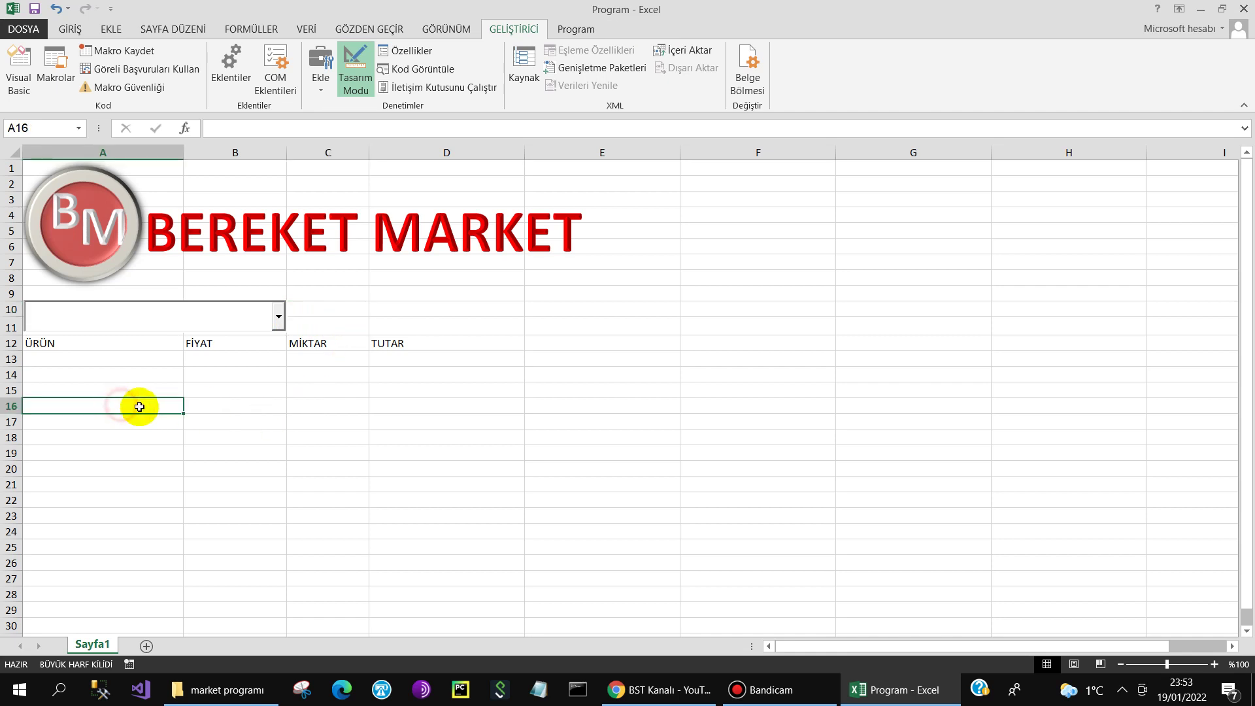
Step: Draw an ActiveX command button beside the product combo box in C10:C11
{"action": "left_click", "coordinate": [102, 355]}
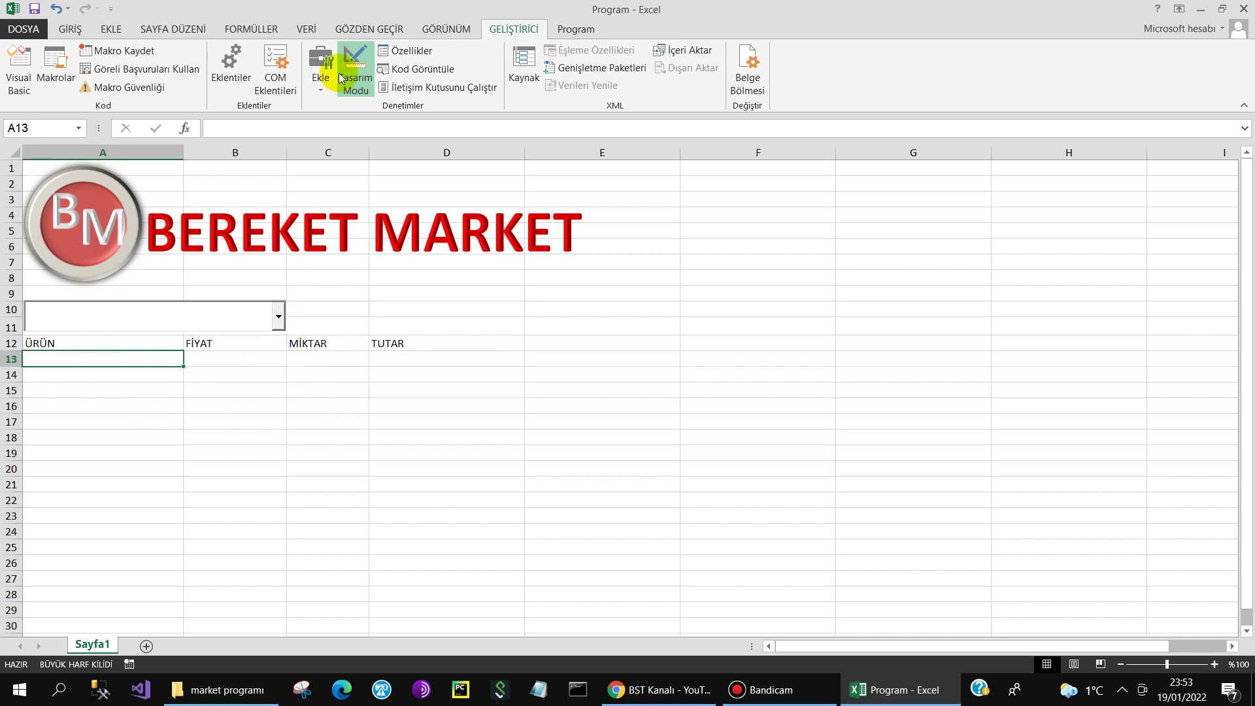
{"action": "left_click", "coordinate": [322, 92]}
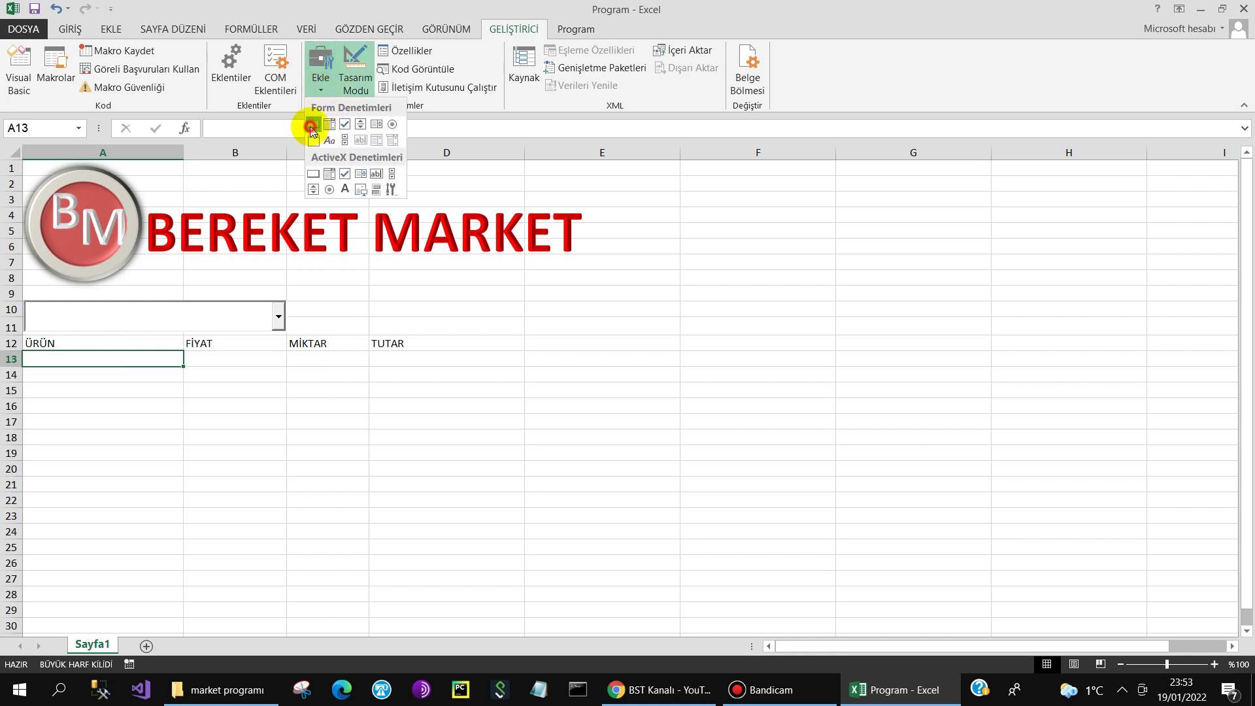
{"action": "left_click", "coordinate": [312, 122]}
{"action": "left_click", "coordinate": [321, 86]}
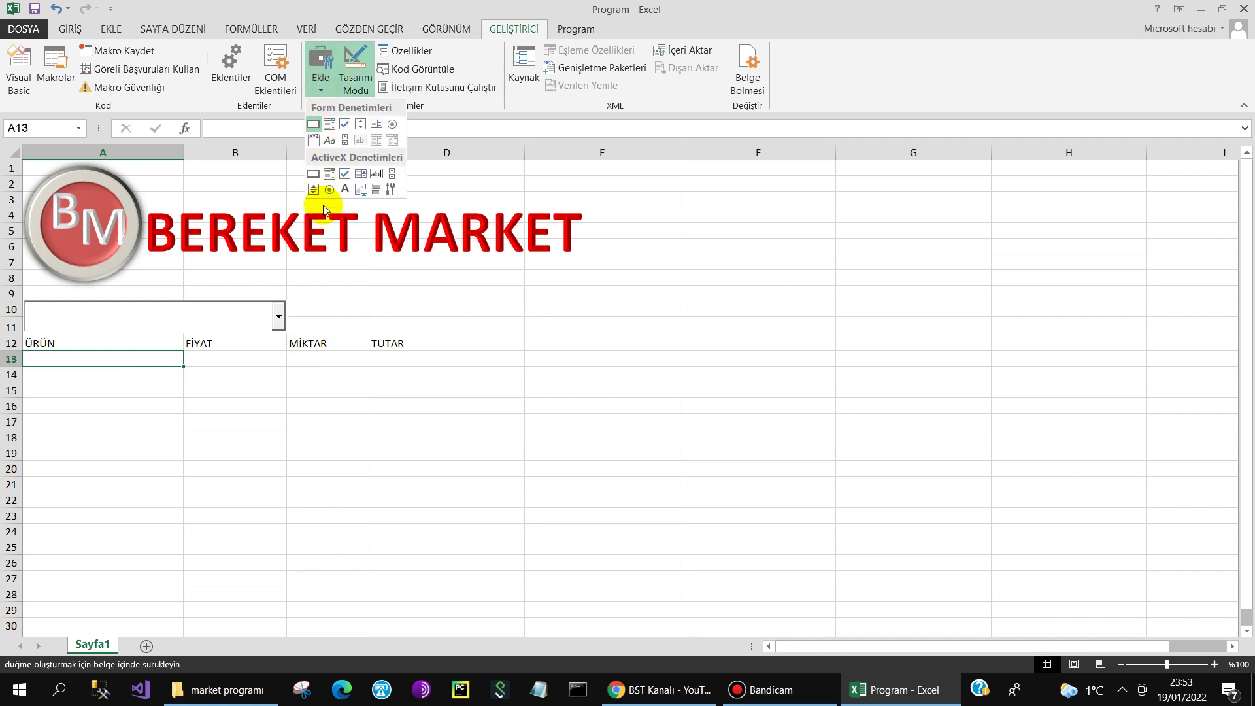
{"action": "left_click", "coordinate": [310, 174]}
{"action": "left_click_drag", "start_coordinate": [287, 302], "coordinate": [361, 337]}
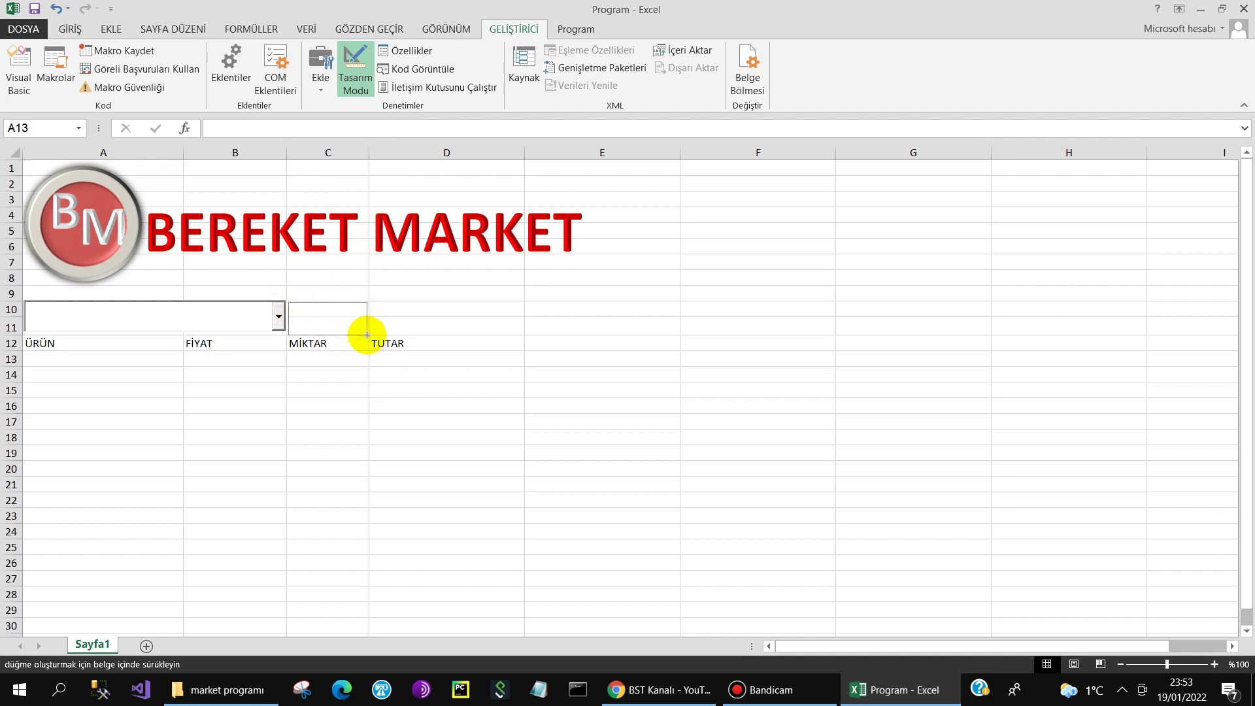
{"action": "left_click_drag", "start_coordinate": [369, 333], "coordinate": [368, 333]}
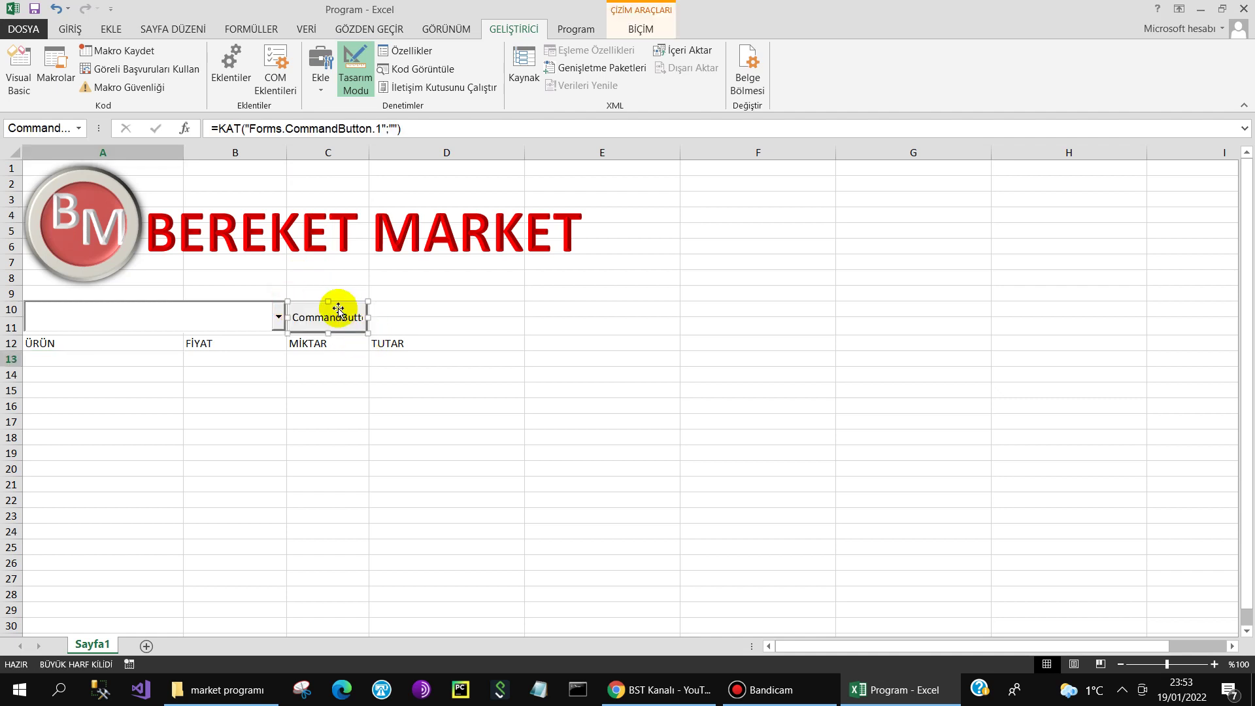
Step: Set the button's Caption to Ekle and Accelerator to E, then close Properties
{"action": "left_click", "coordinate": [395, 53]}
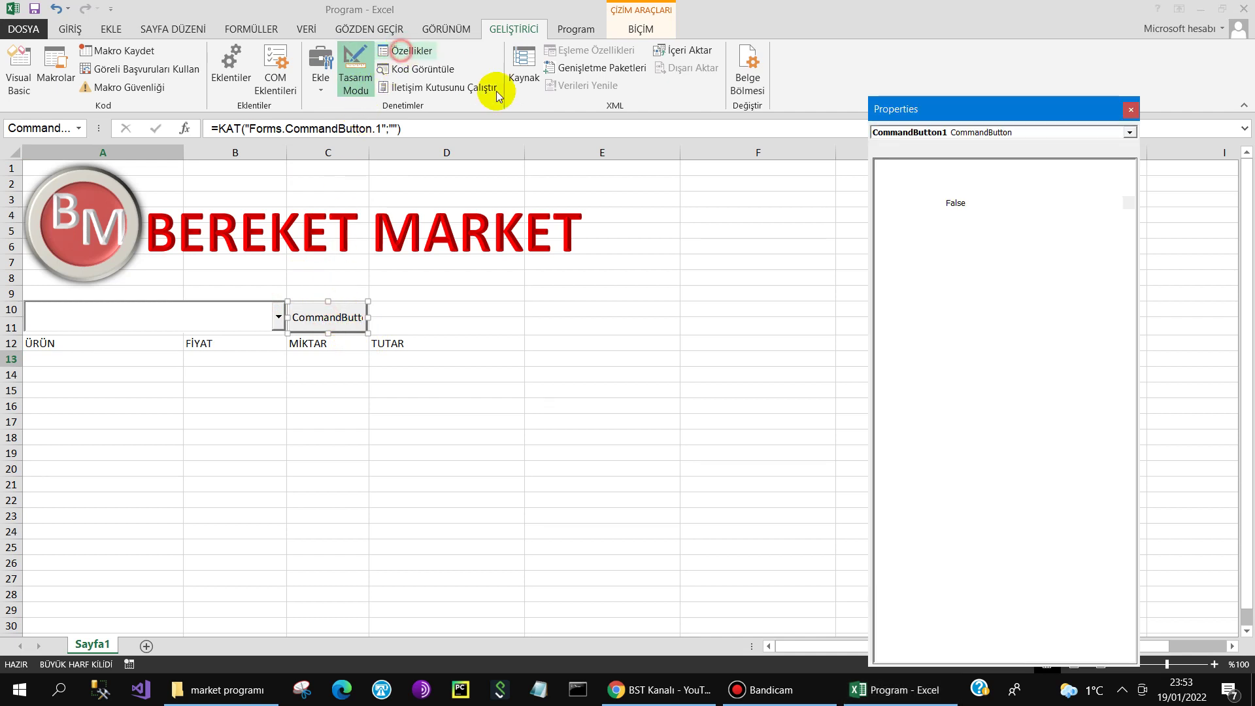
{"action": "left_click", "coordinate": [1022, 241]}
{"action": "left_click_drag", "start_coordinate": [1022, 240], "coordinate": [850, 232]}
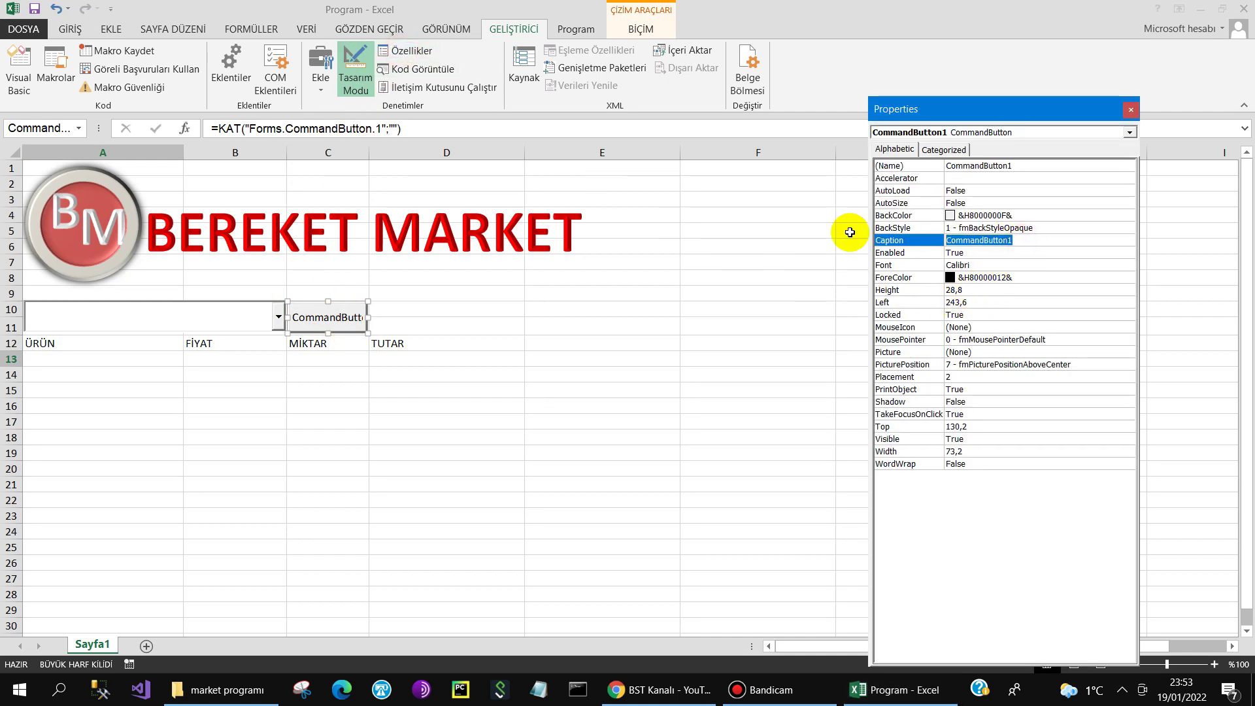
{"action": "type", "text": "Ekle"}
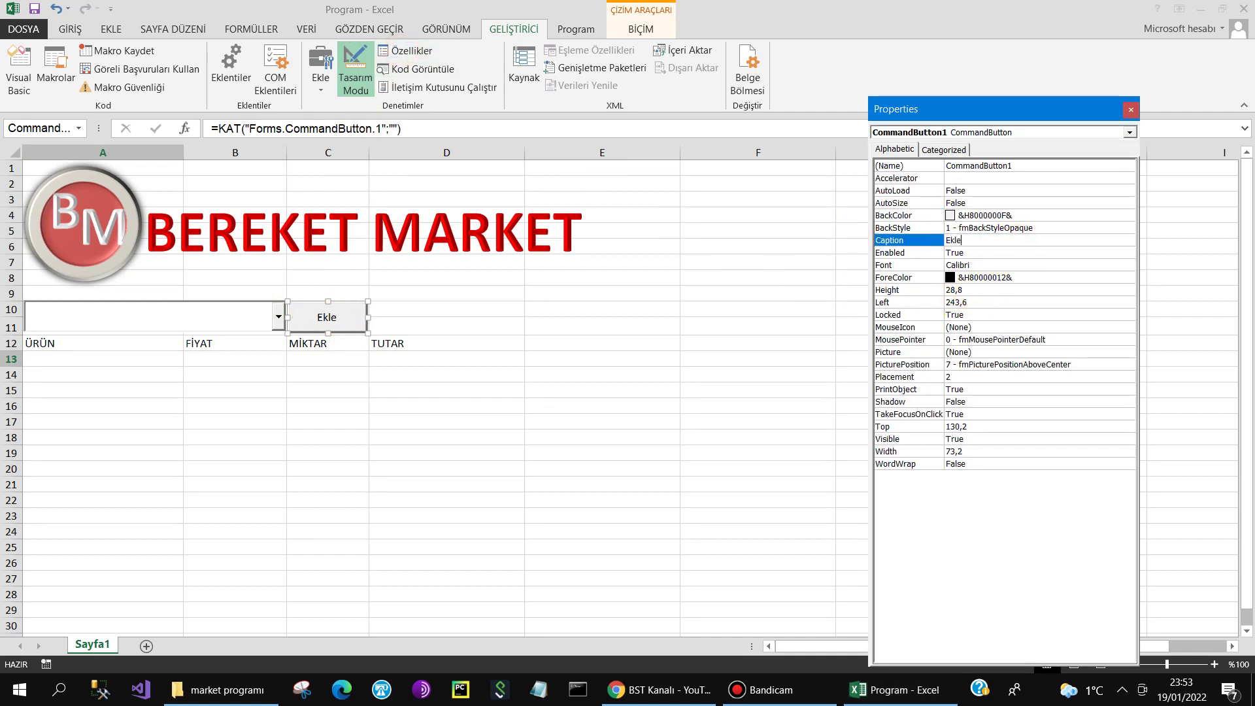
{"action": "left_click", "coordinate": [962, 181]}
{"action": "type", "text": "E"}
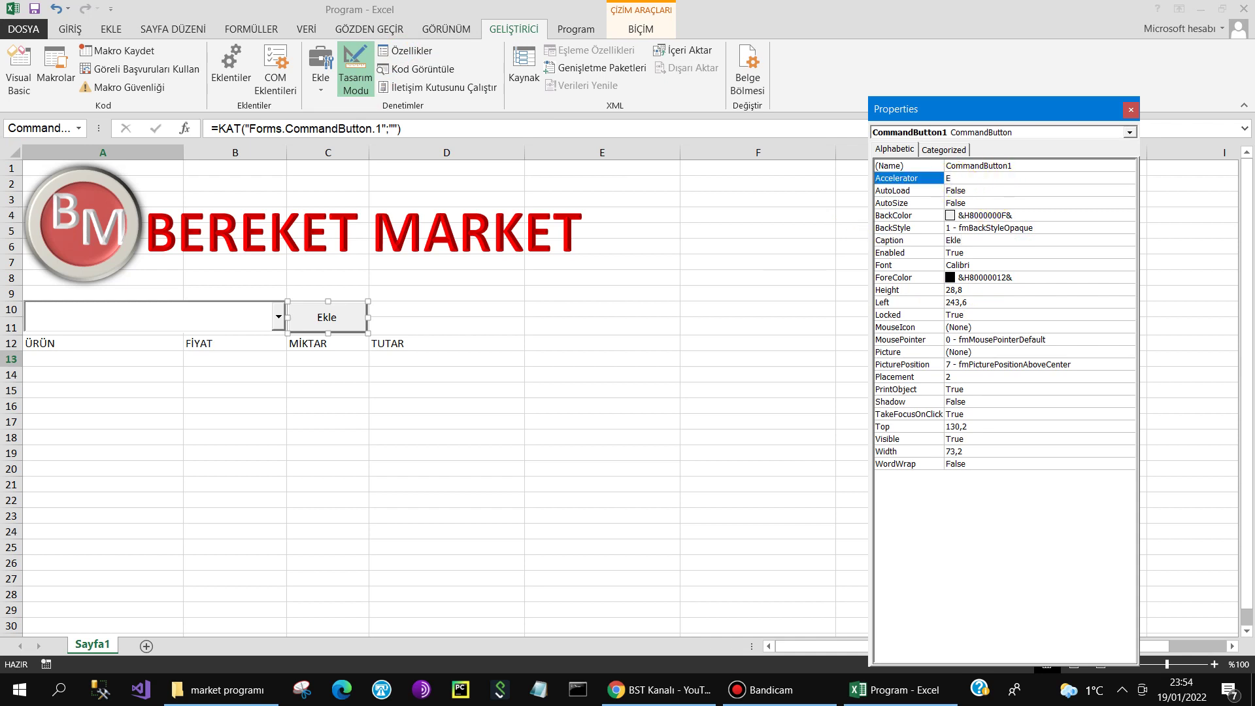
{"action": "left_click", "coordinate": [1130, 111]}
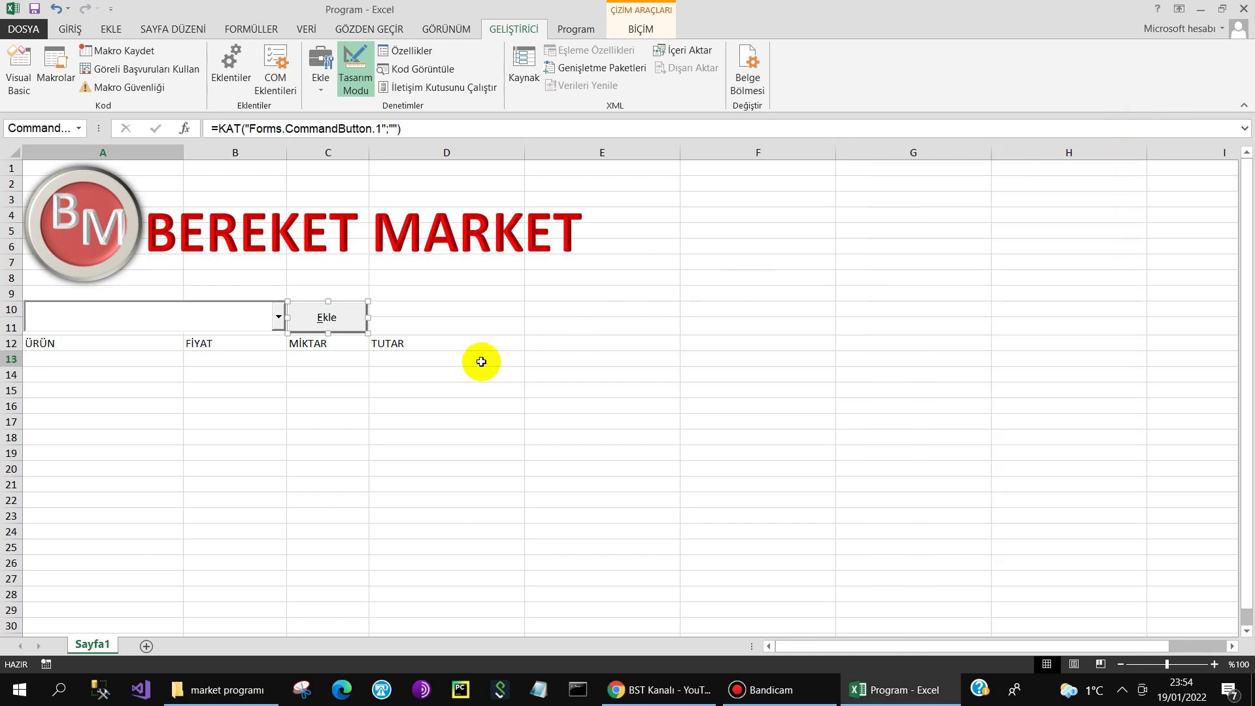
{"action": "left_click", "coordinate": [129, 357]}
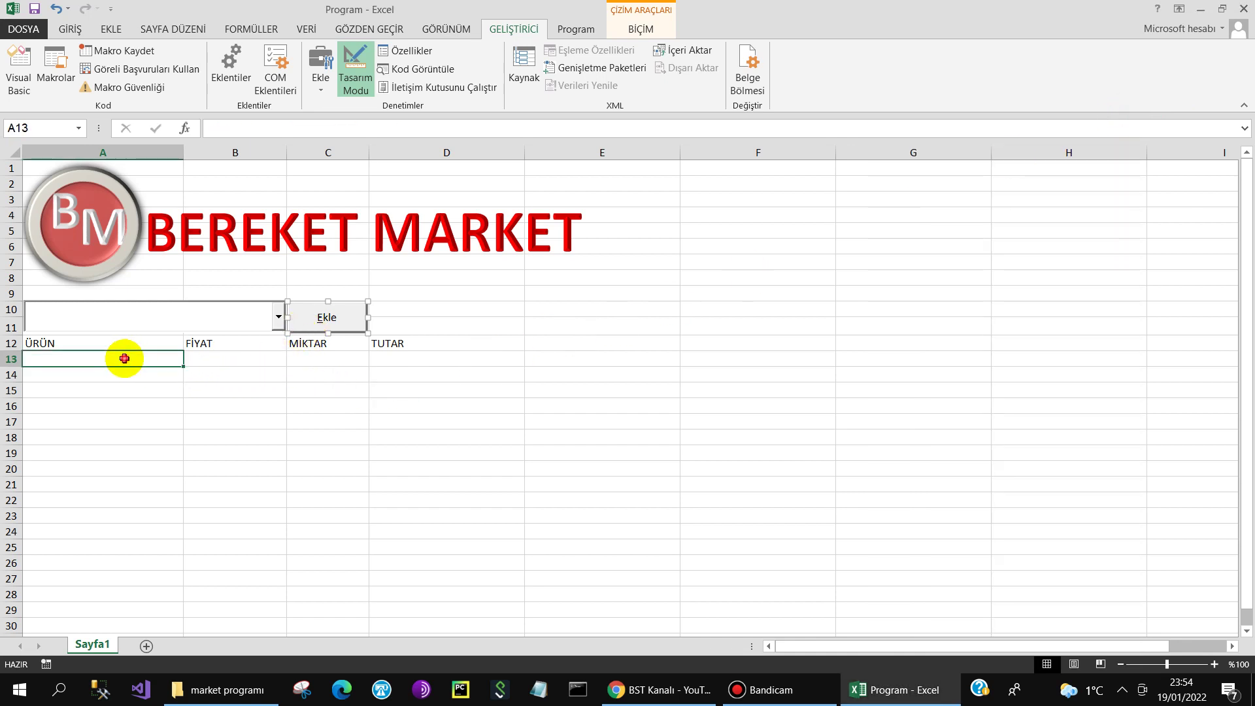
Step: Rename the Sayfa1 sheet to AnaSayfa
{"action": "double_click", "coordinate": [90, 646]}
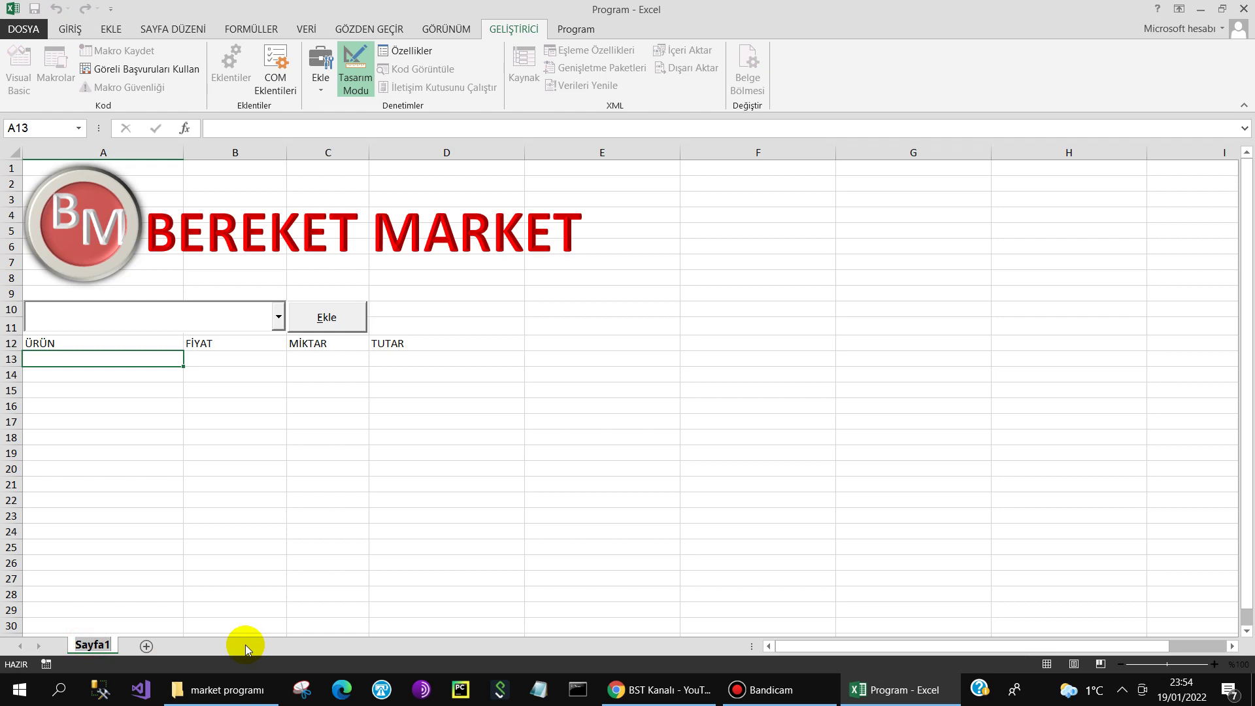
{"action": "type", "text": "Ana"}
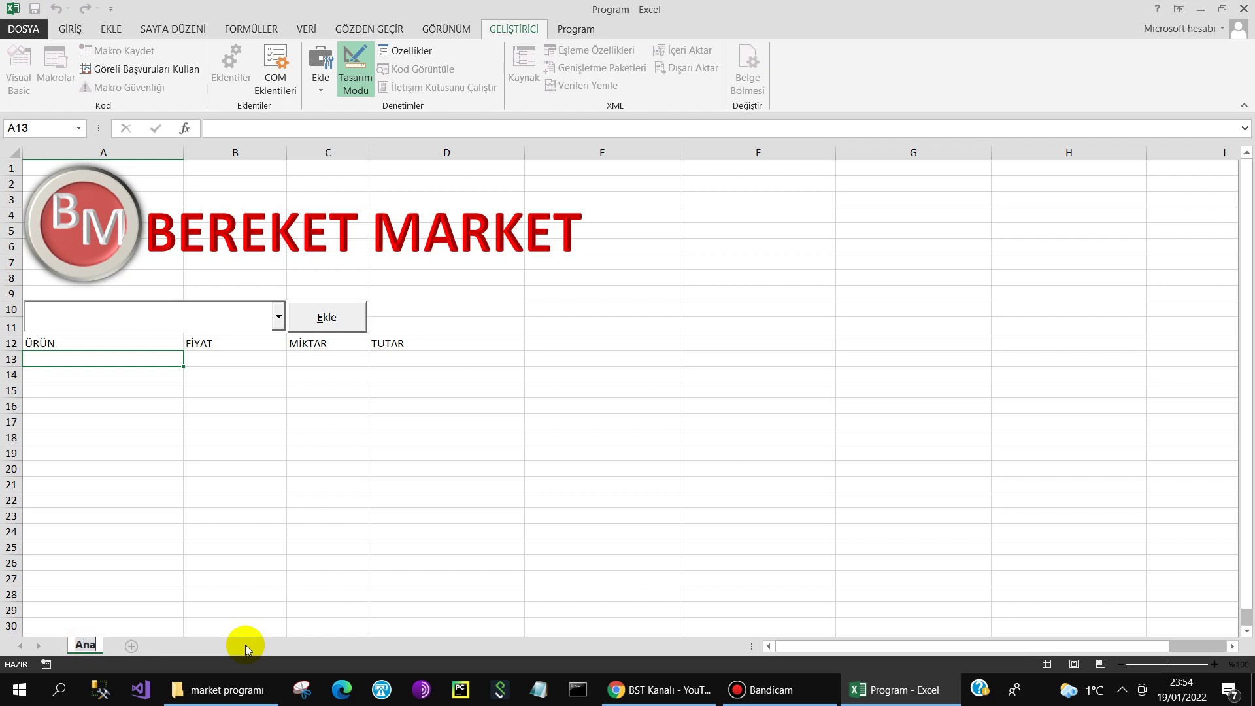
{"action": "type", "text": "Sayfa"}
{"action": "left_click", "coordinate": [173, 547]}
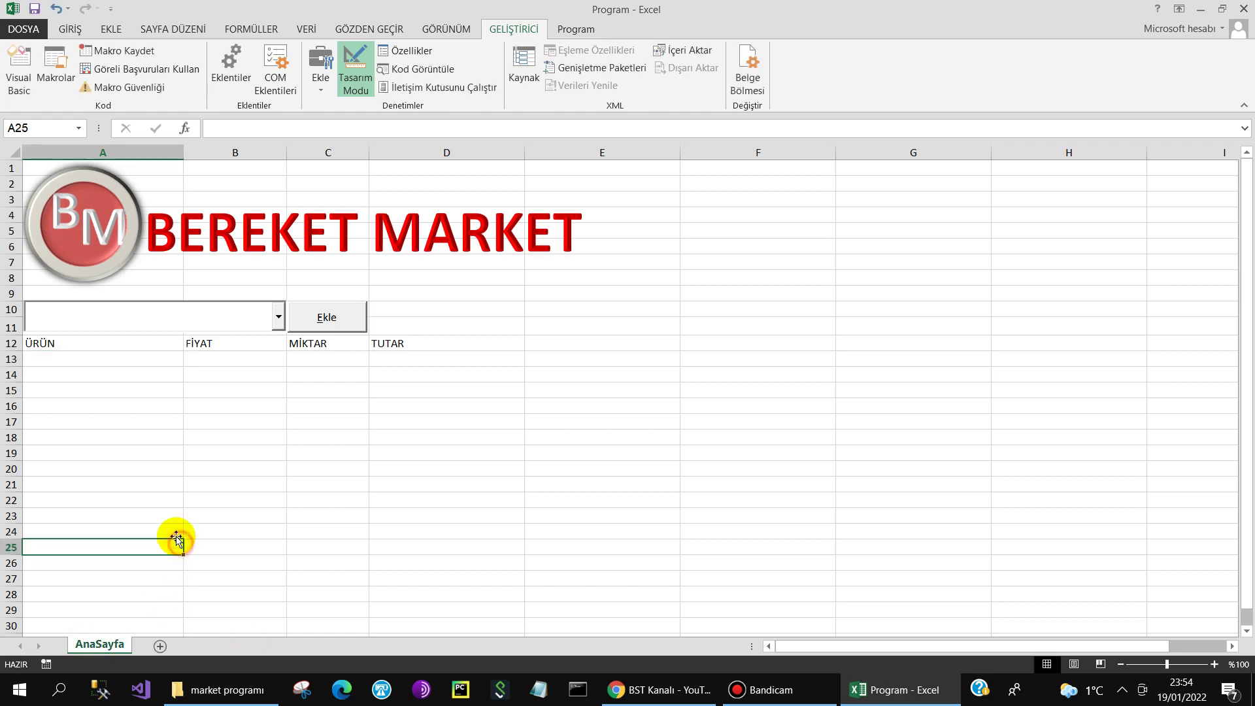
Step: Hide gridlines on AnaSayfa and insert a new blank worksheet
{"action": "left_click", "coordinate": [457, 29]}
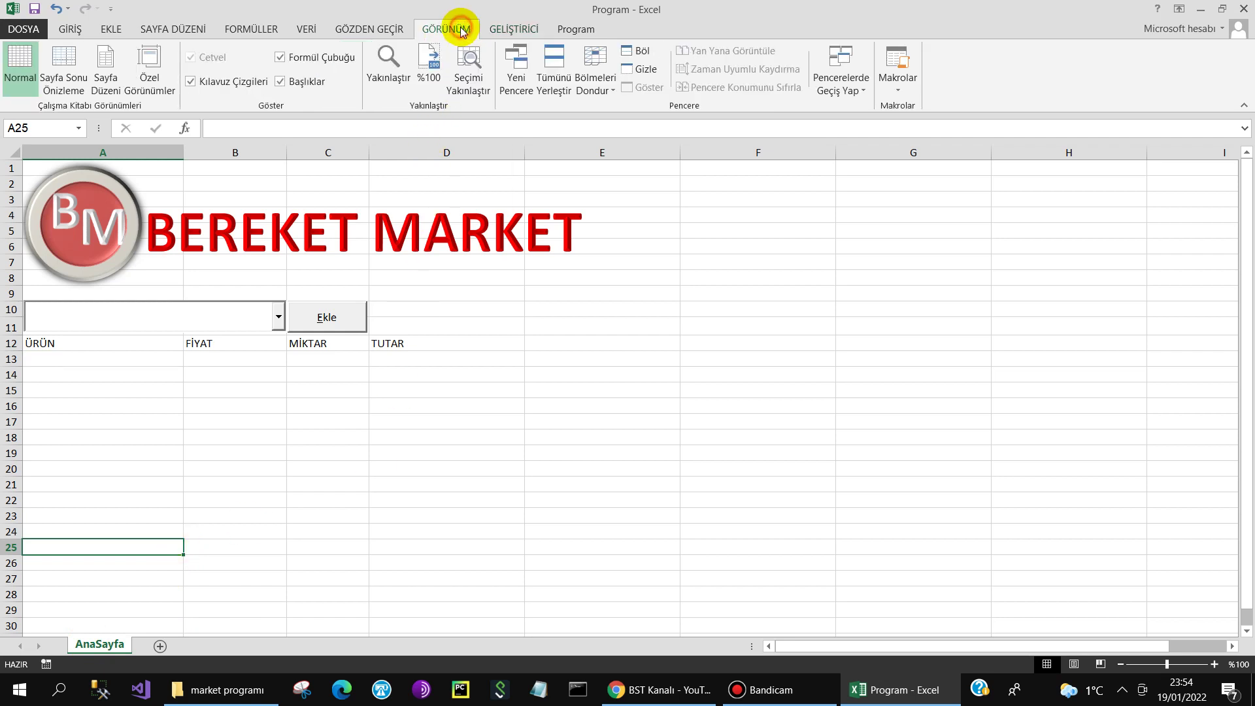
{"action": "left_click", "coordinate": [220, 83]}
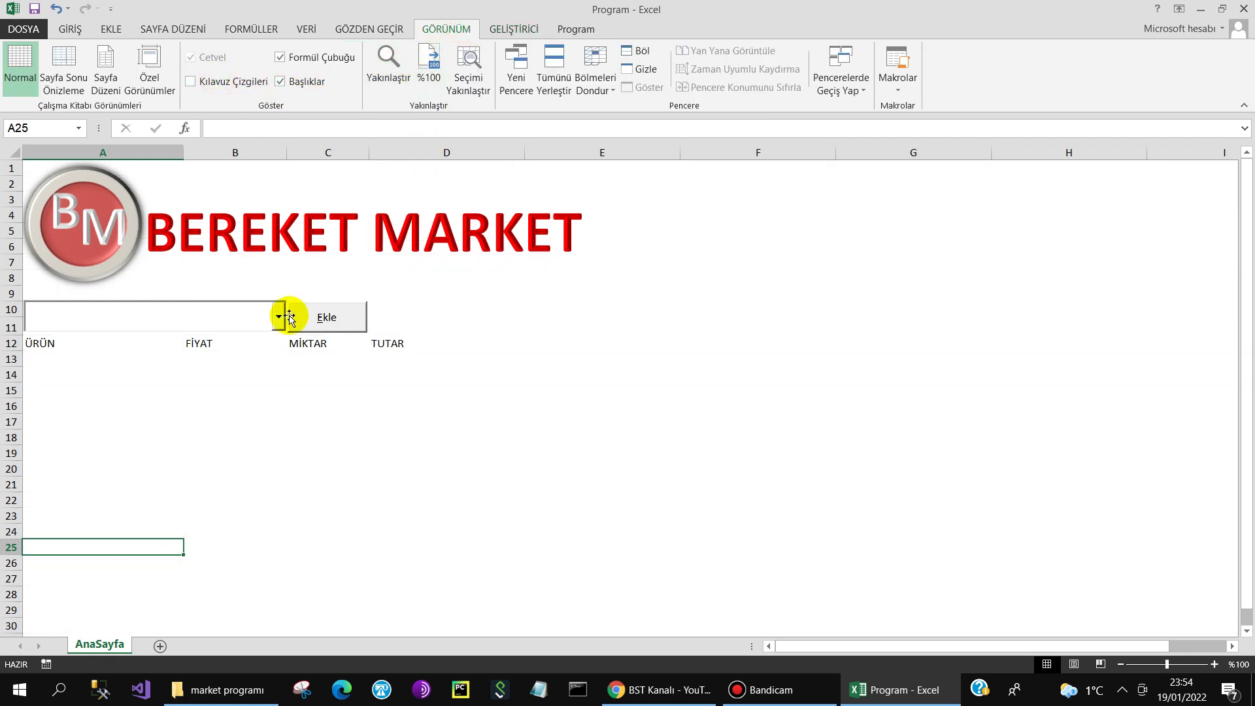
{"action": "left_click", "coordinate": [246, 418]}
{"action": "left_click", "coordinate": [165, 402]}
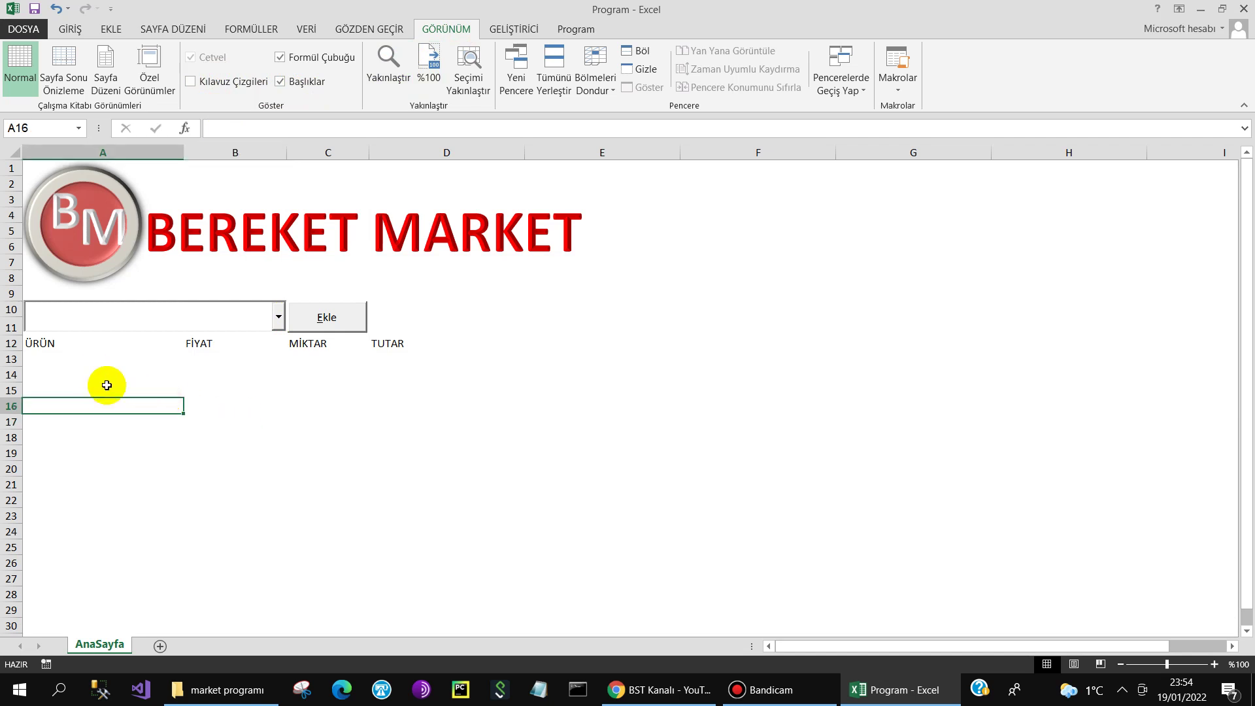
{"action": "left_click", "coordinate": [160, 647]}
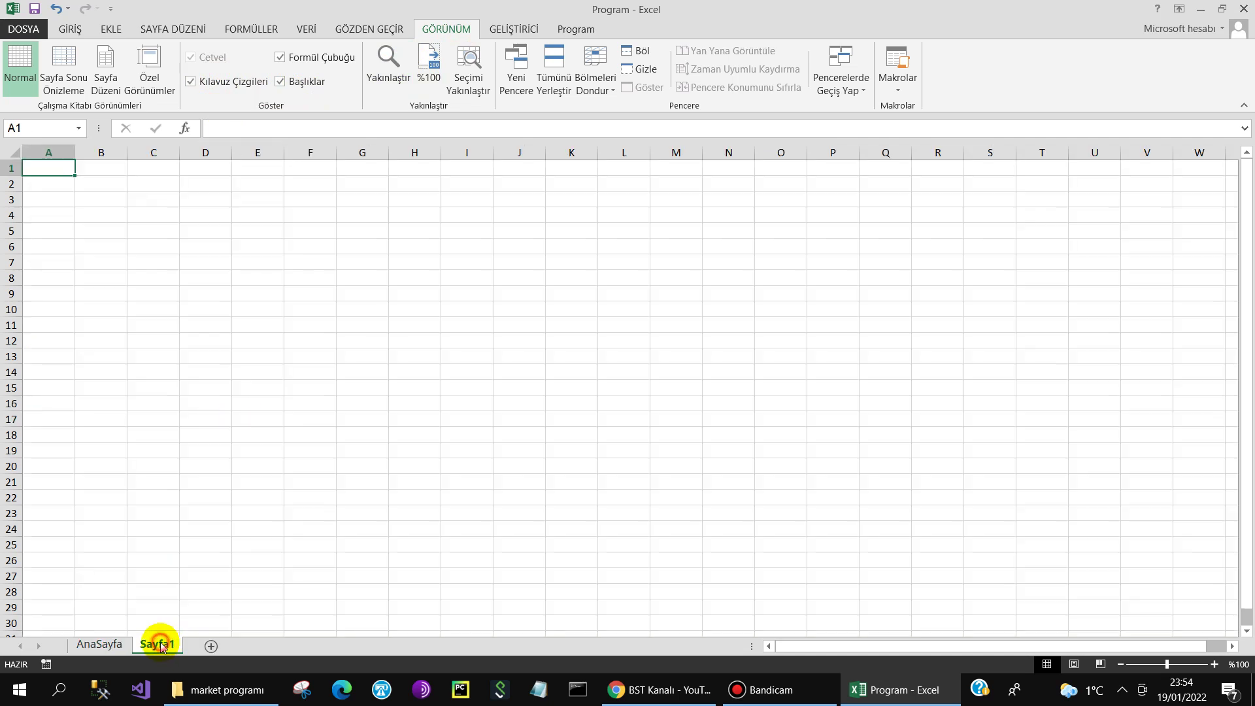
Step: Name the new sheet Urunler, move it before AnaSayfa, and widen all columns
{"action": "double_click", "coordinate": [160, 645]}
{"action": "type", "text": "Urunler"}
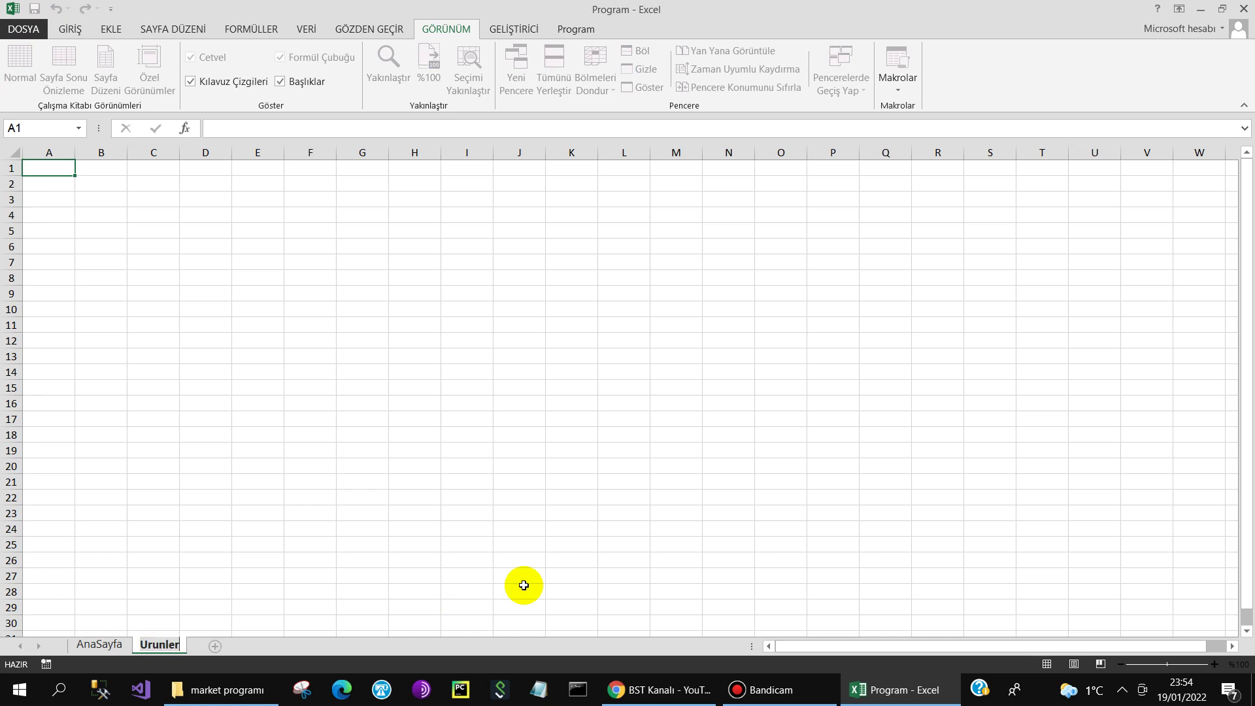
{"action": "key", "text": "Return"}
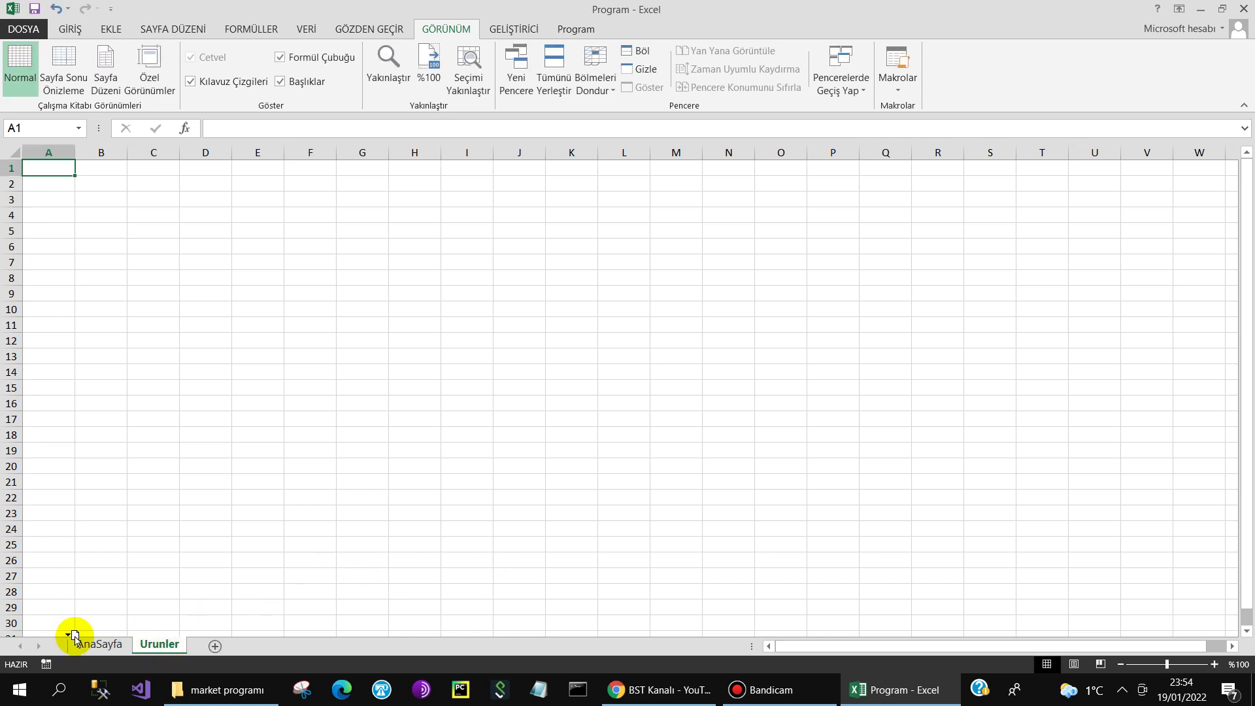
{"action": "left_click_drag", "start_coordinate": [175, 646], "coordinate": [72, 644]}
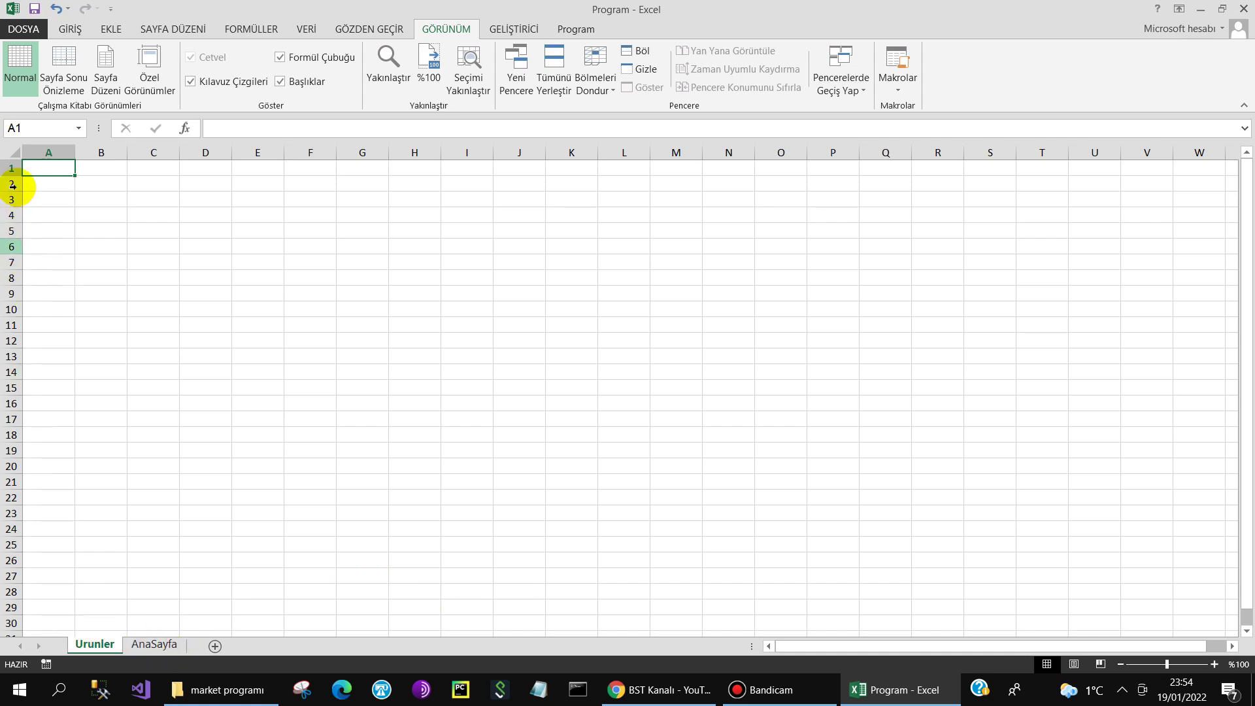
{"action": "left_click", "coordinate": [15, 153]}
{"action": "left_click_drag", "start_coordinate": [75, 154], "coordinate": [120, 162]}
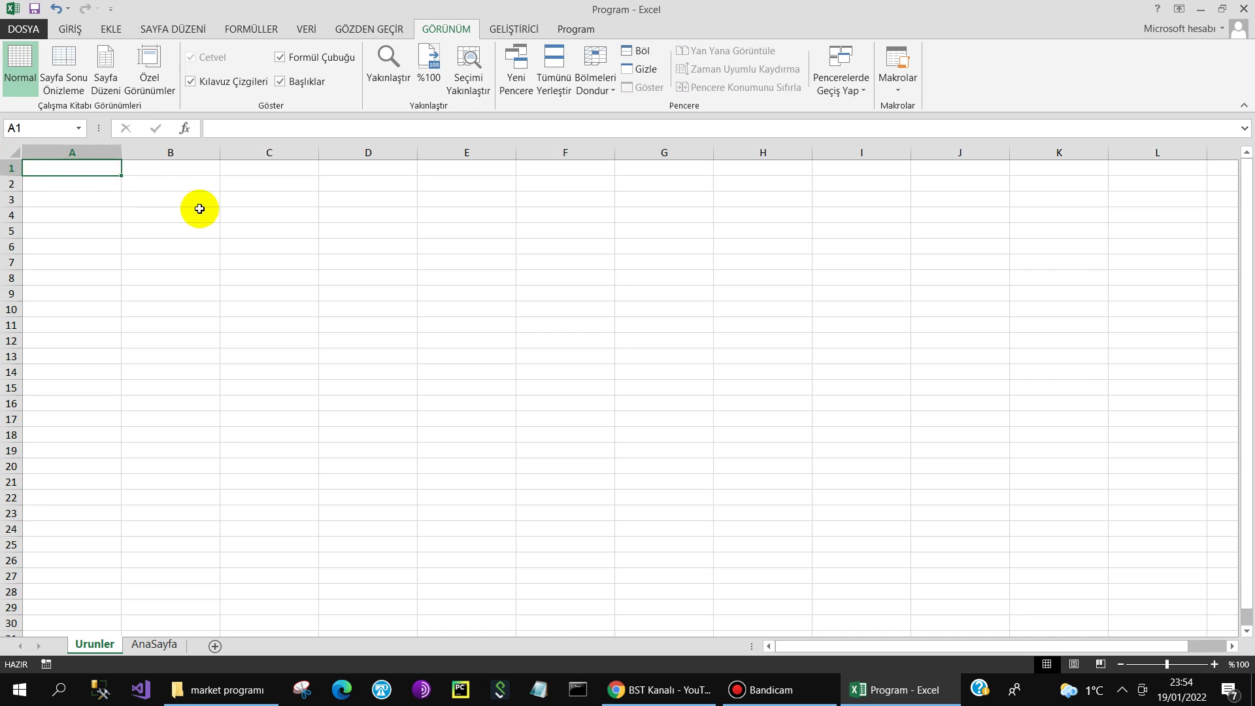
Step: Enter the headers ÜRÜN ADI in A1 and FİYATI in B1
{"action": "type", "text": "ürü"}
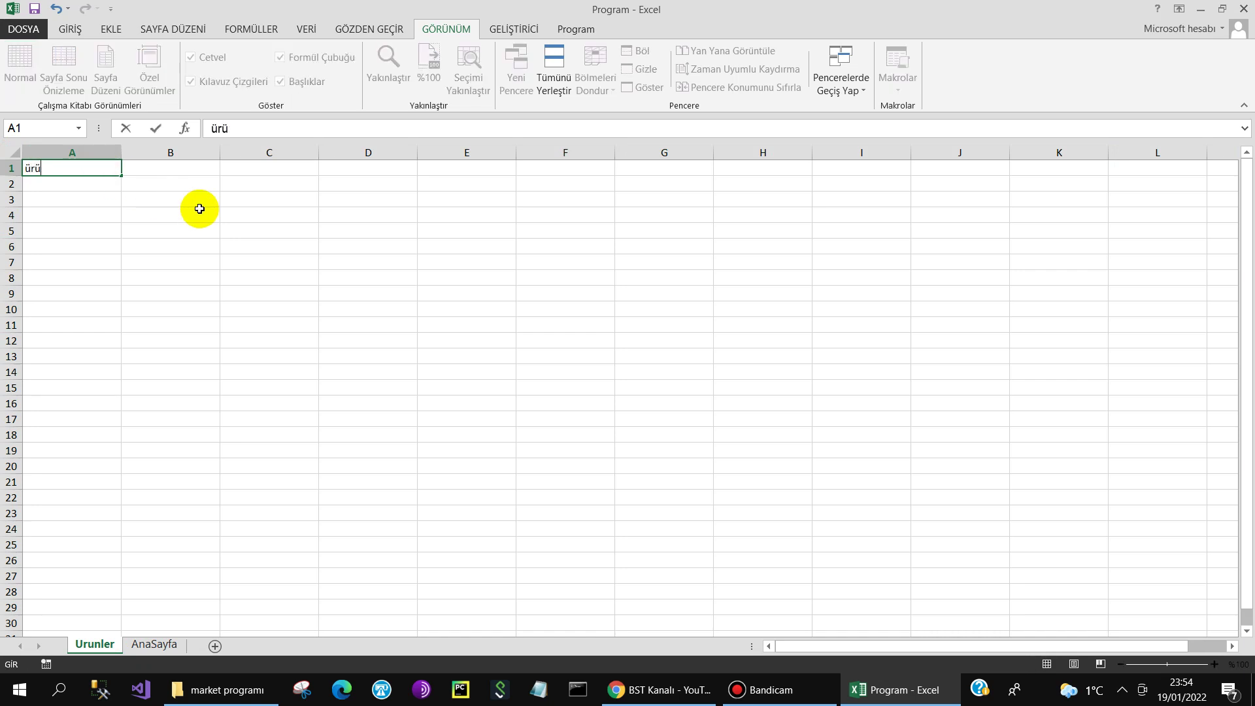
{"action": "key", "text": "BackSpace"}
{"action": "key", "text": "BackSpace"}
{"action": "key", "text": "BackSpace"}
{"action": "key", "text": "BackSpace"}
{"action": "key", "text": "Caps_Lock"}
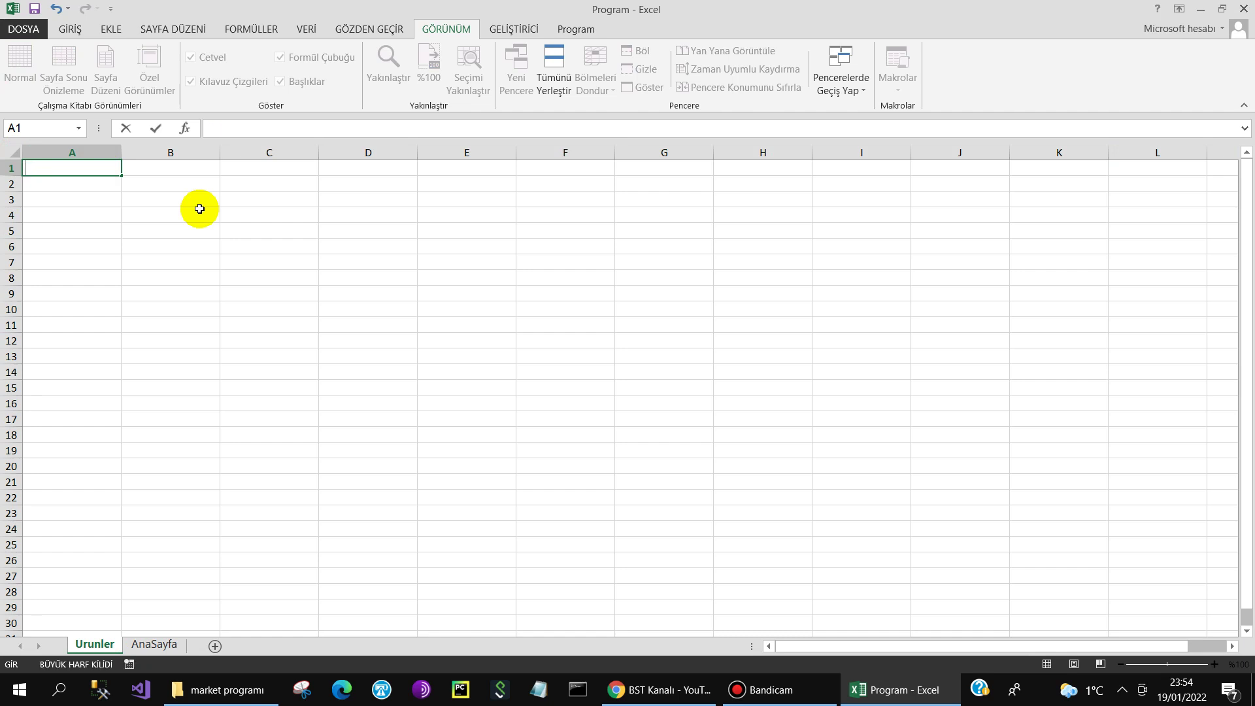
{"action": "type", "text": "ÜRÜN ADI"}
{"action": "key", "text": "Tab"}
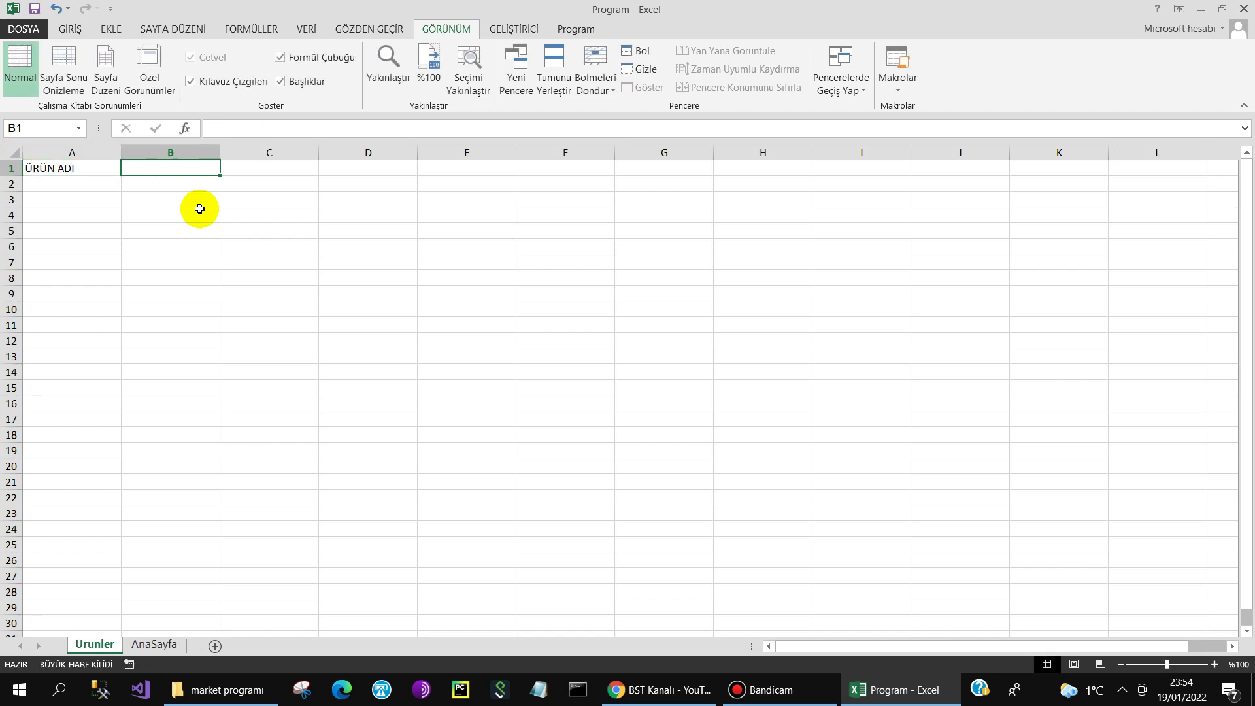
{"action": "type", "text": "FİYATI"}
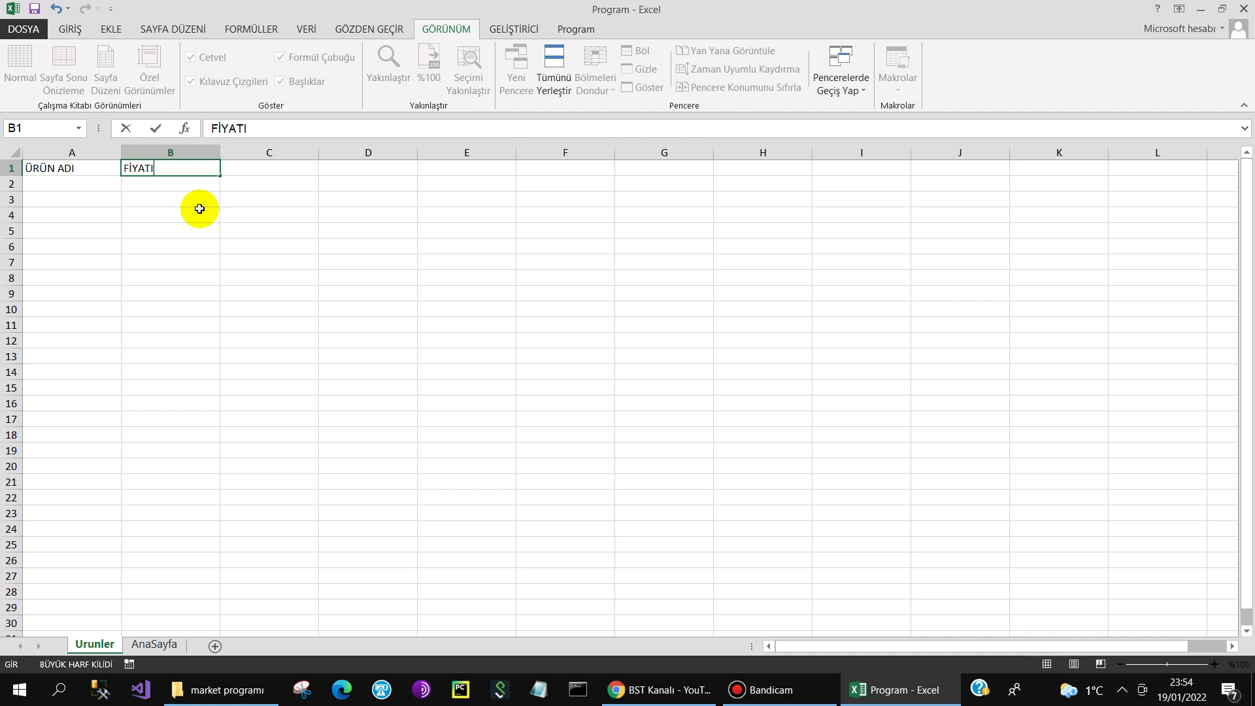
{"action": "key", "text": "Return"}
{"action": "key", "text": "Left"}
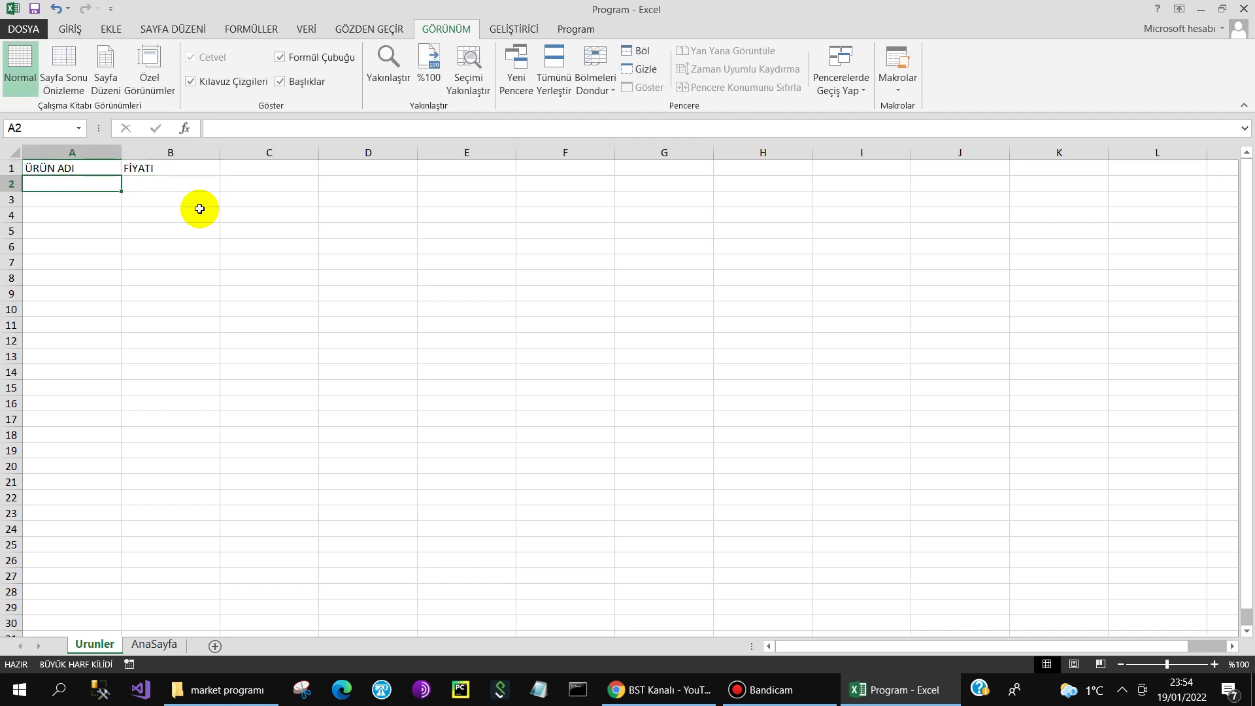
Step: Enter YUMURTA with price 40 and SÜT with price 5
{"action": "type", "text": "YUMURT"}
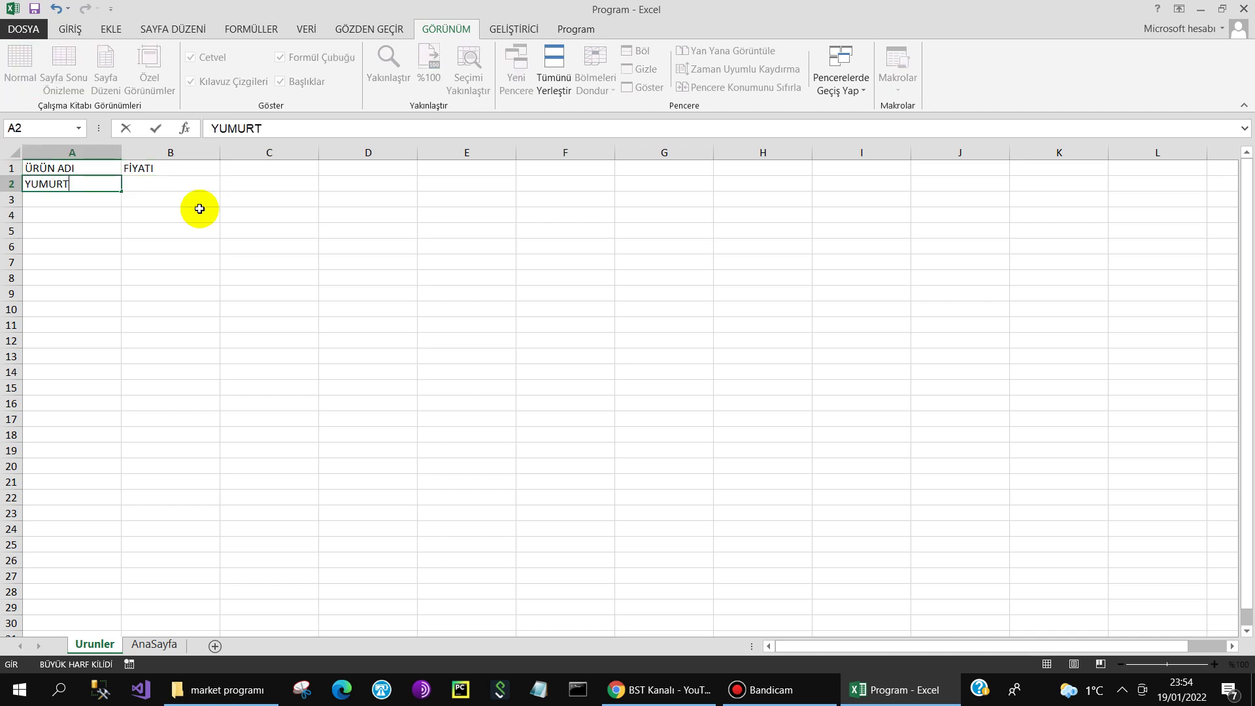
{"action": "type", "text": "A"}
{"action": "key", "text": "Tab"}
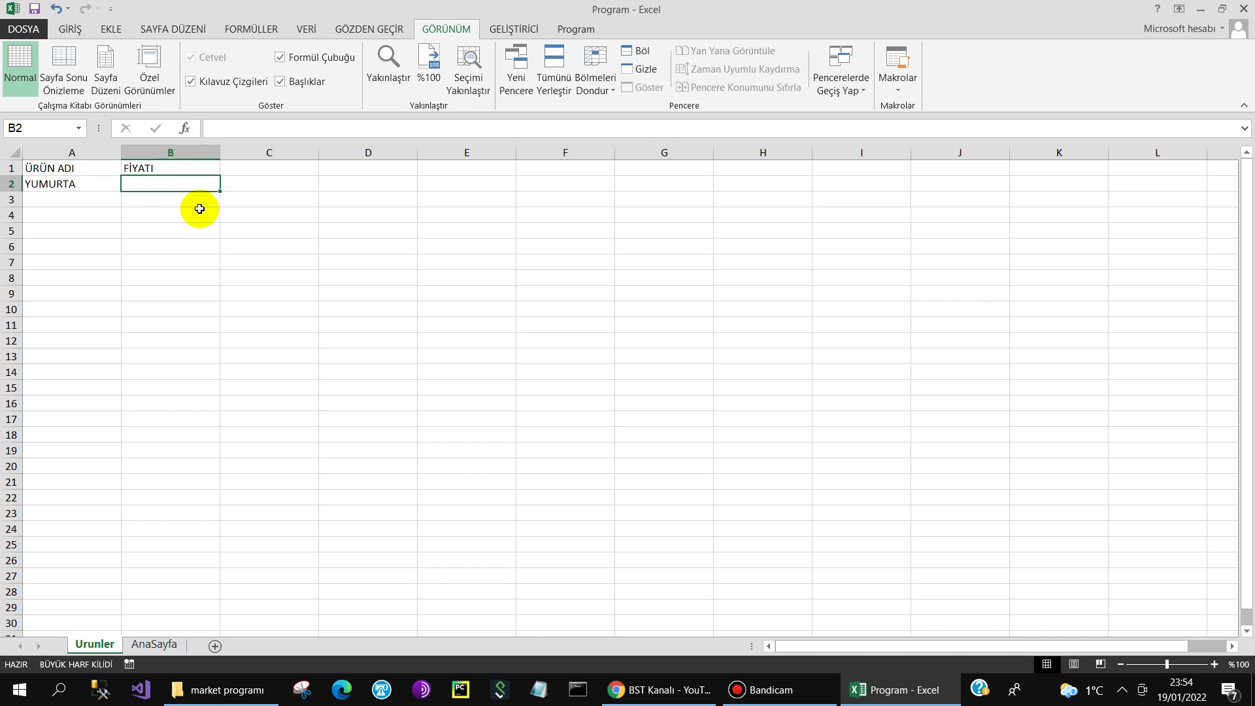
{"action": "type", "text": "40"}
{"action": "key", "text": "Return"}
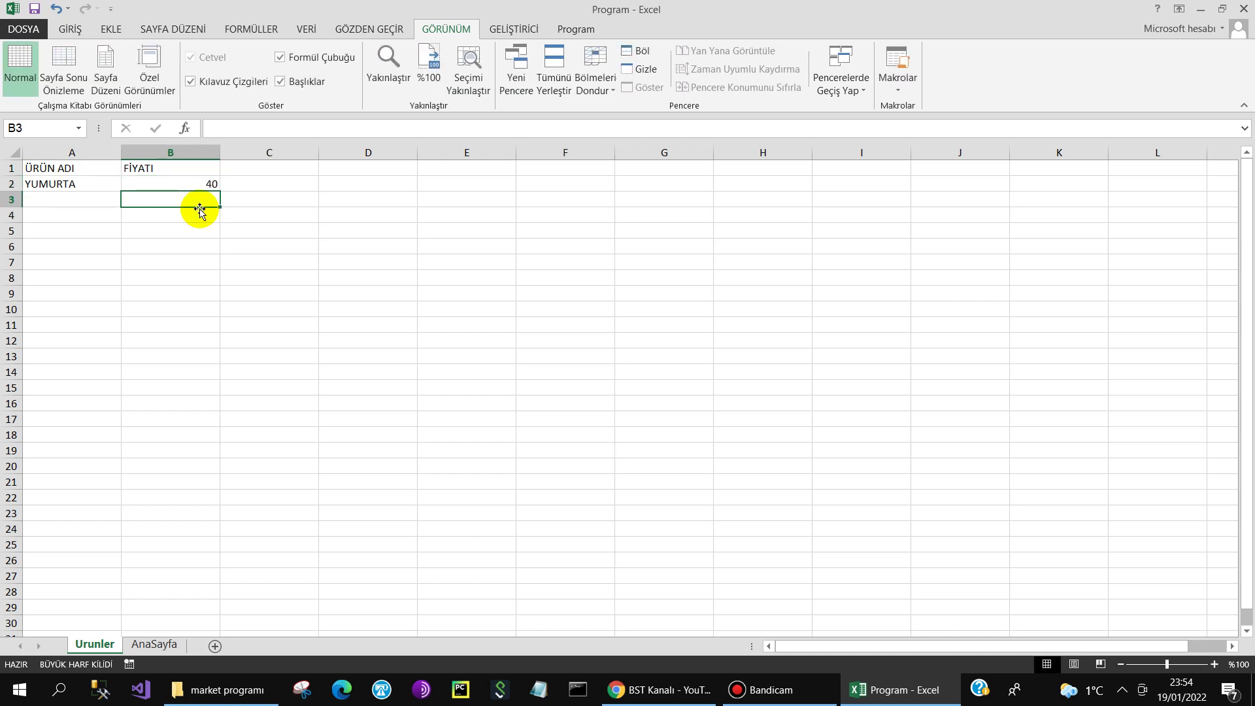
{"action": "key", "text": "Left"}
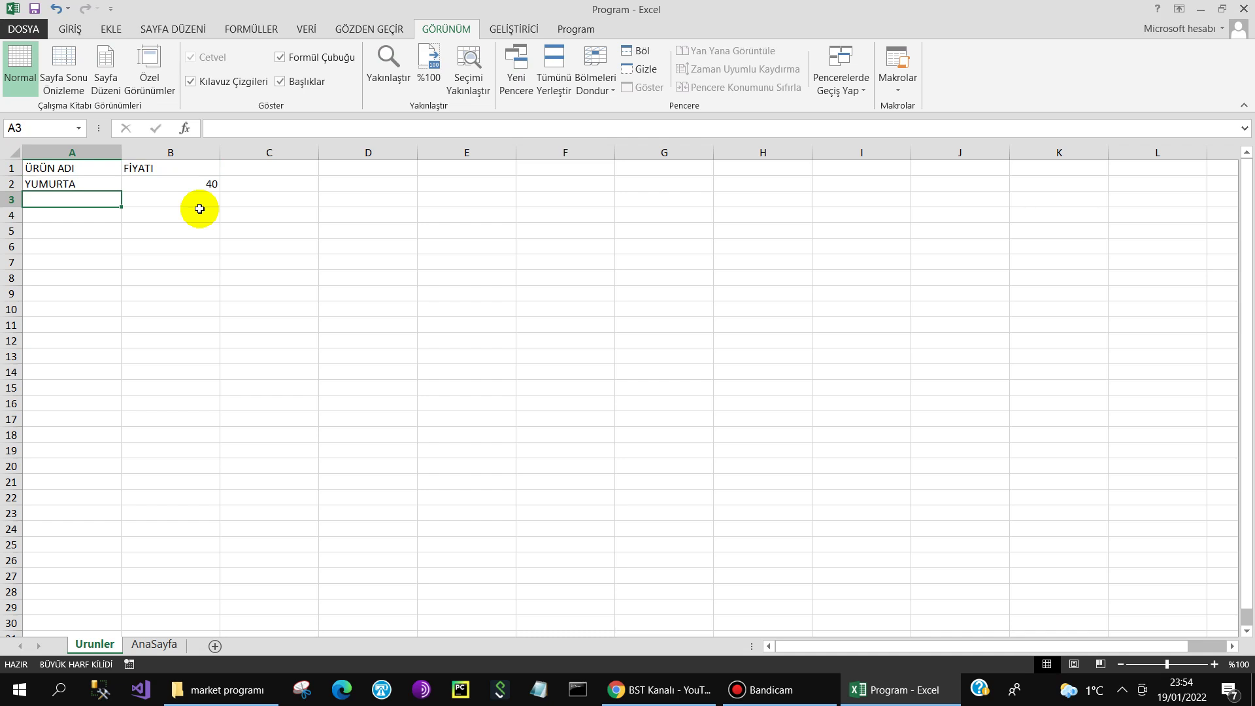
{"action": "key", "text": "Up"}
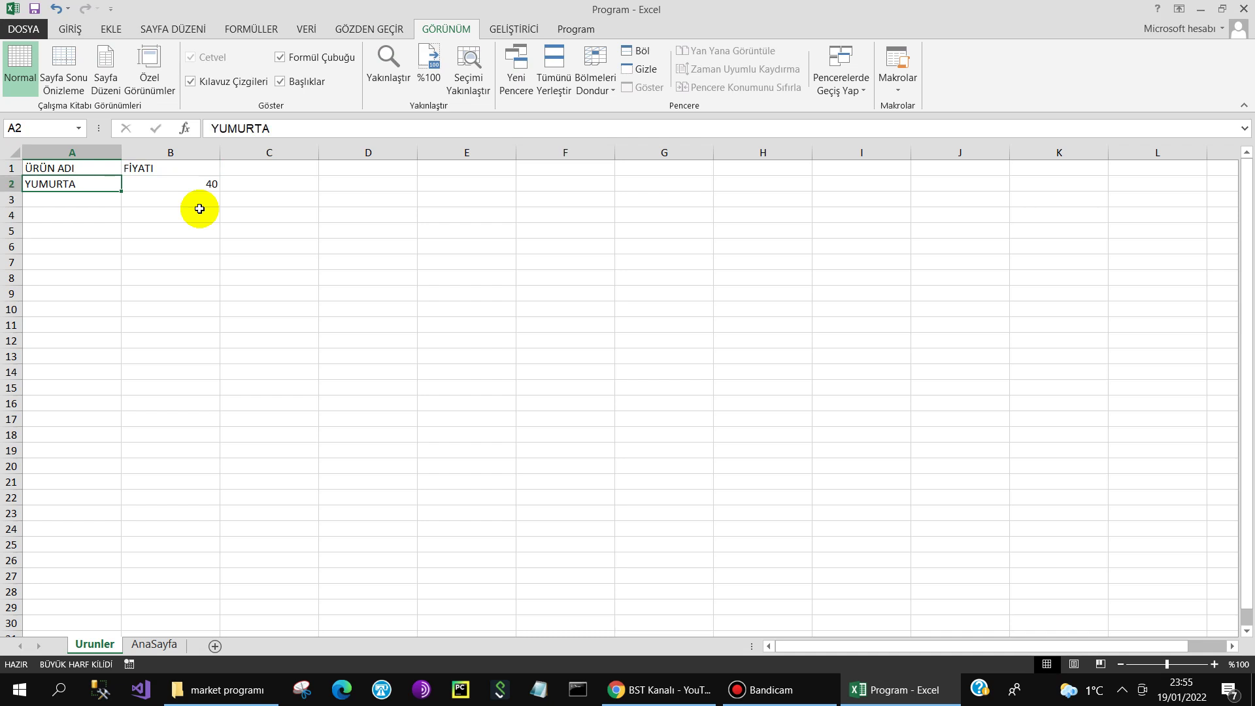
{"action": "key", "text": "Down"}
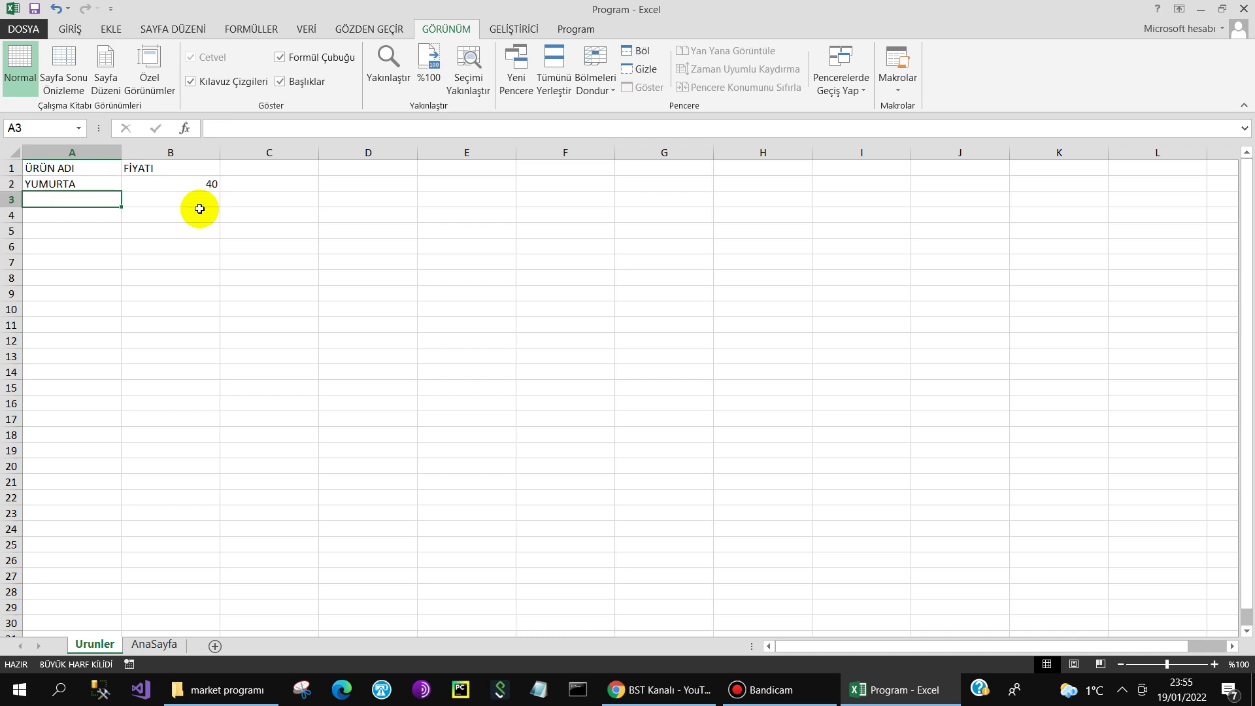
{"action": "type", "text": "SÜT"}
{"action": "key", "text": "Tab"}
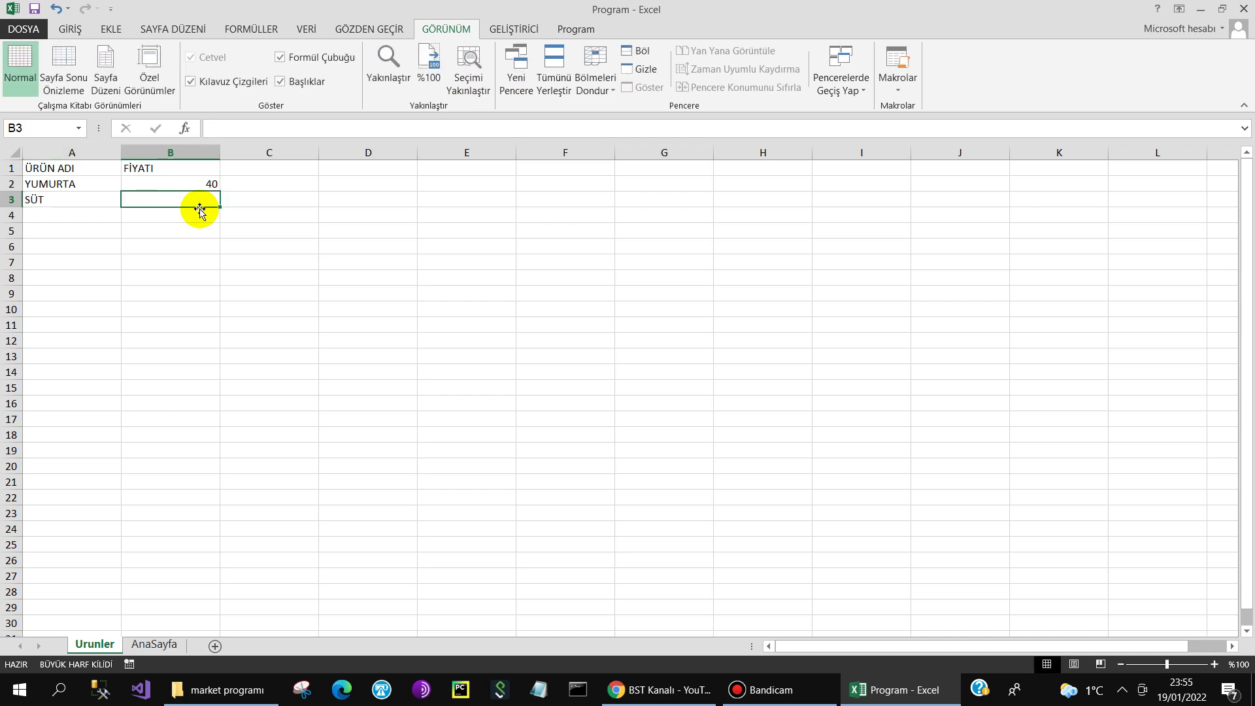
{"action": "type", "text": "5"}
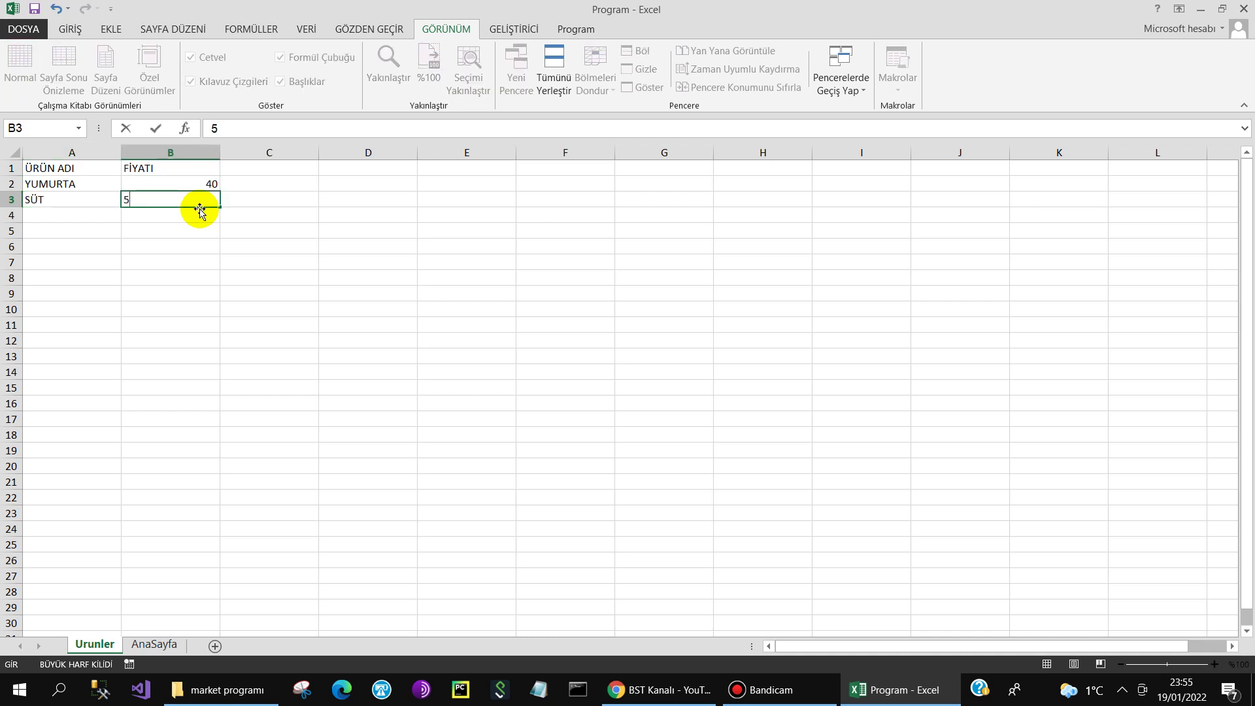
{"action": "key", "text": "Return"}
Step: Enter ZEYTİN 60, PEYNİR 80 and EKMEK 3 in rows 4–6
{"action": "type", "text": "ZEYT"}
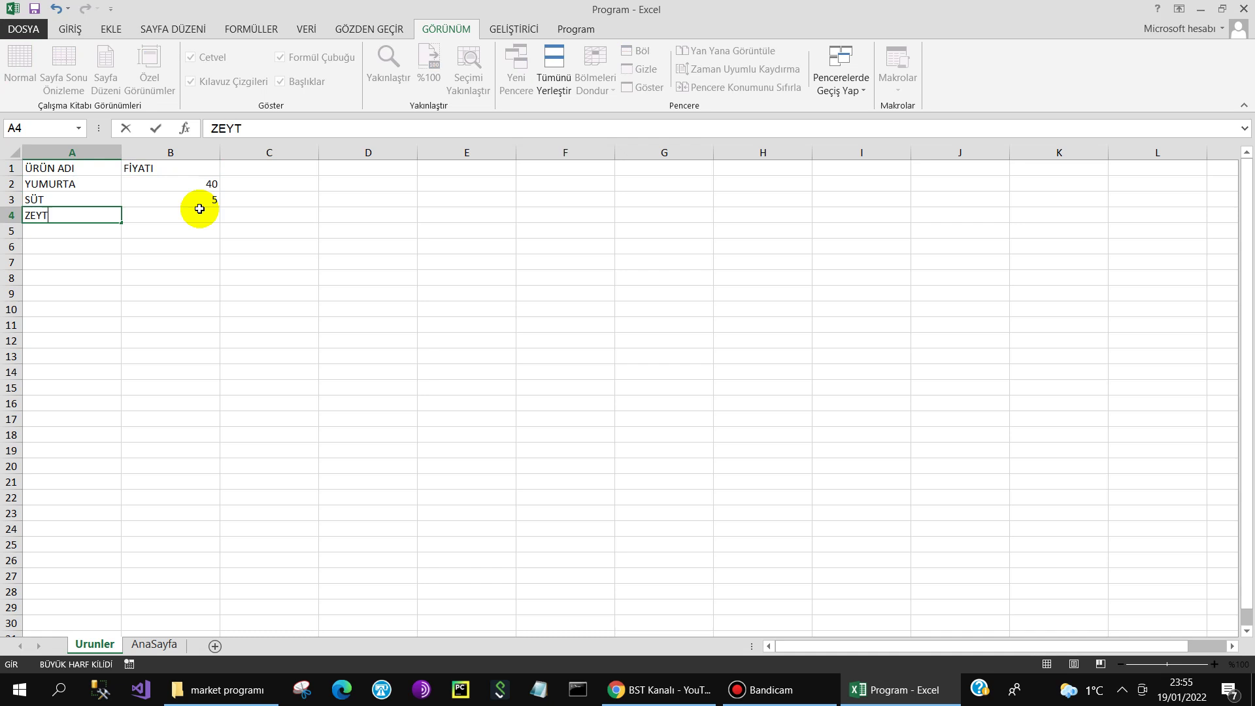
{"action": "type", "text": "İN"}
{"action": "key", "text": "Tab"}
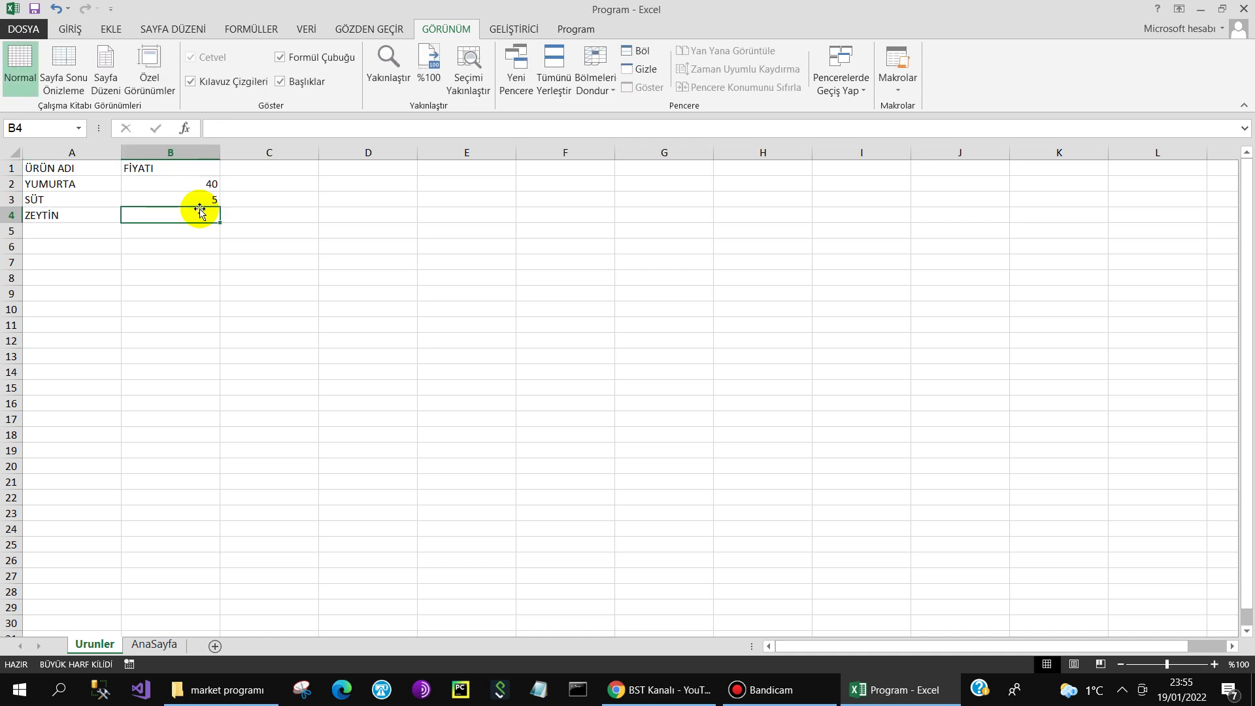
{"action": "type", "text": "60"}
{"action": "key", "text": "Return"}
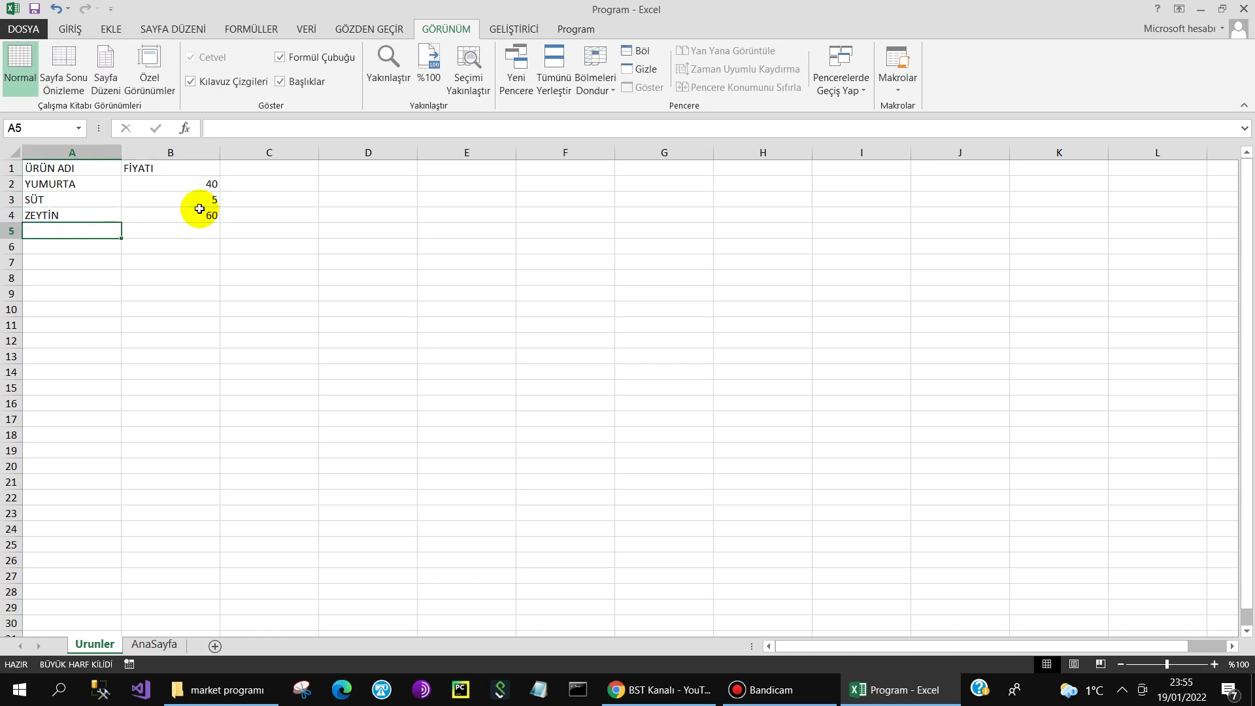
{"action": "type", "text": "PEYNİR"}
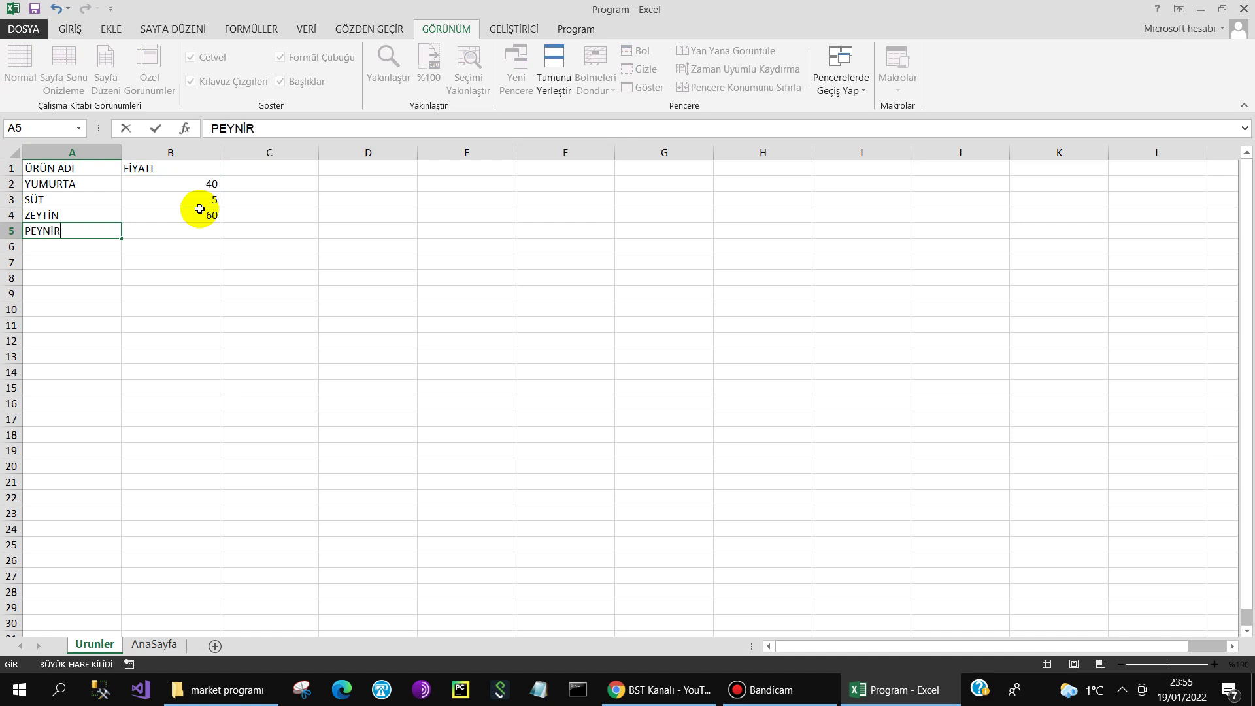
{"action": "key", "text": "Tab"}
{"action": "type", "text": "80"}
{"action": "key", "text": "Return"}
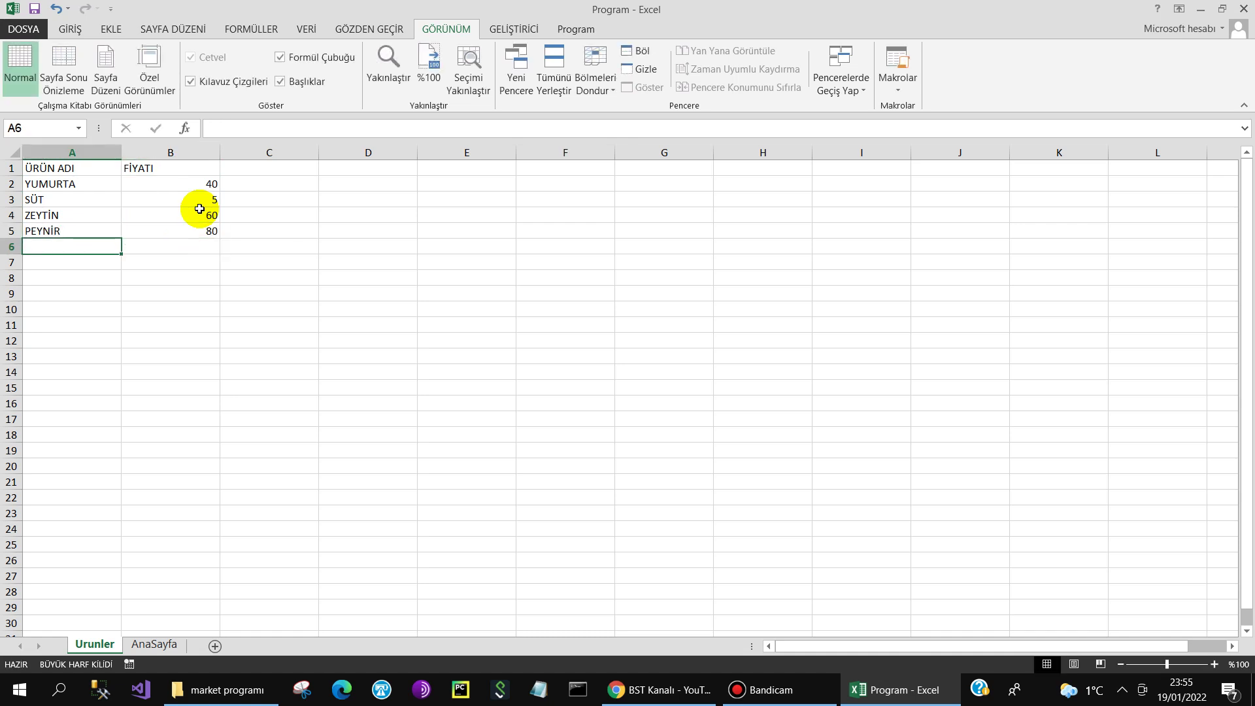
{"action": "type", "text": "EKMEK"}
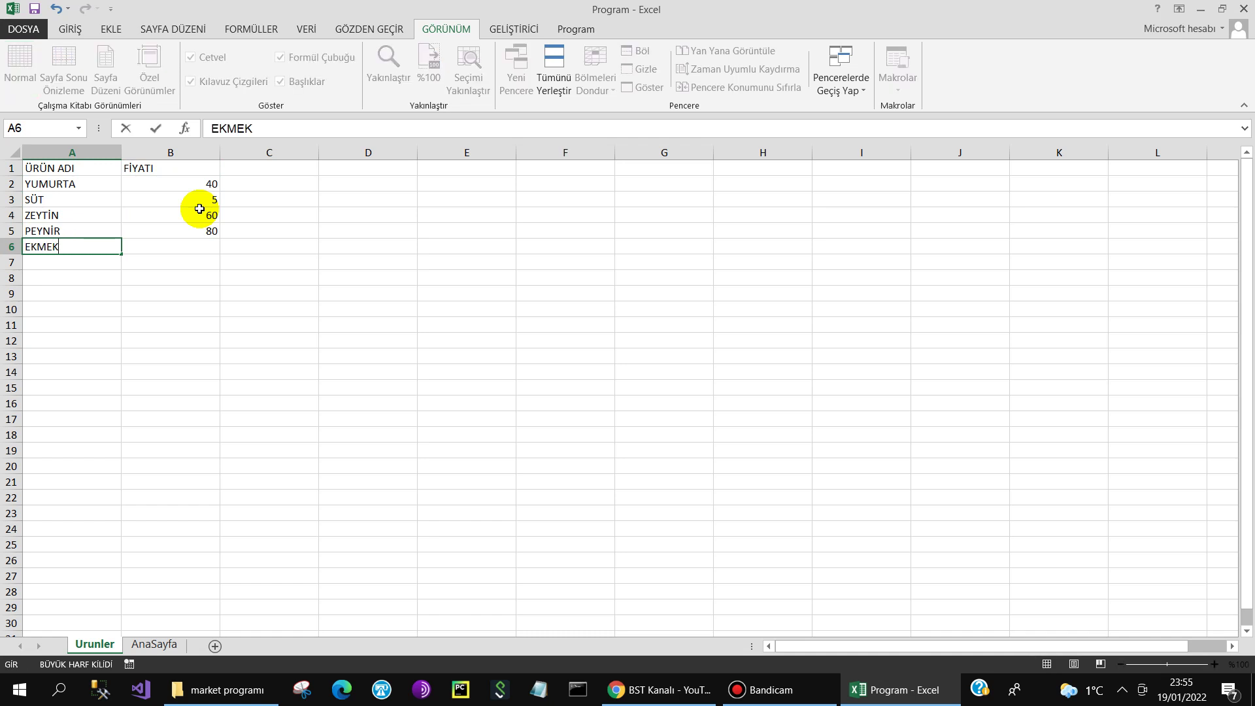
{"action": "key", "text": "Tab"}
{"action": "type", "text": "3"}
{"action": "key", "text": "Return"}
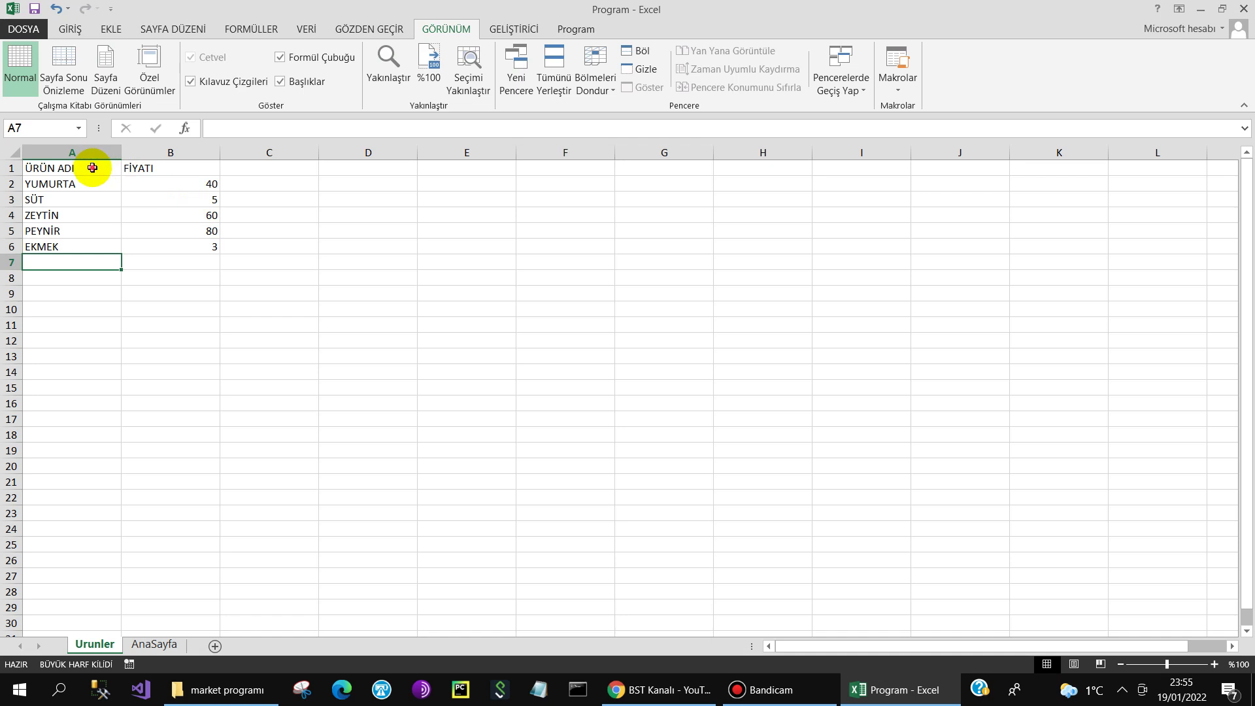
Step: Make the A1:B1 headers bold and centred horizontally and vertically
{"action": "left_click_drag", "start_coordinate": [92, 168], "coordinate": [171, 168]}
{"action": "left_click", "coordinate": [70, 30]}
{"action": "left_click", "coordinate": [135, 81]}
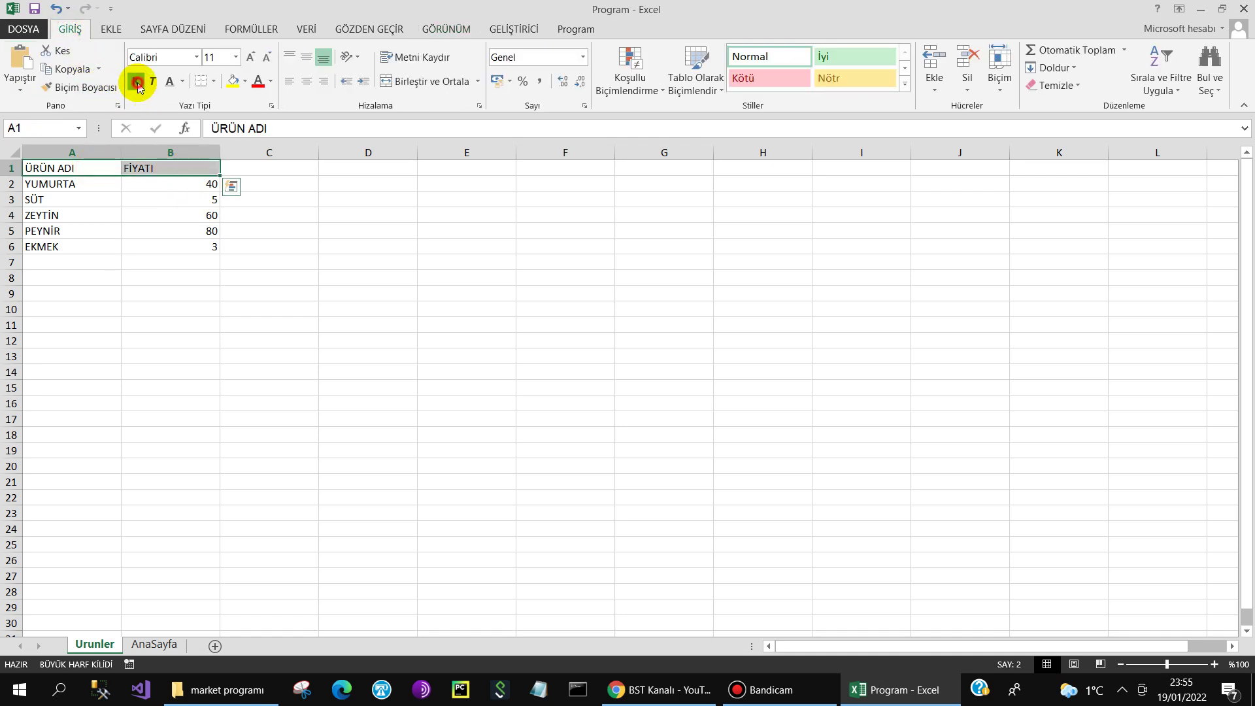
{"action": "left_click", "coordinate": [306, 81]}
{"action": "left_click", "coordinate": [306, 57]}
{"action": "left_click", "coordinate": [283, 191]}
Step: Format price column B as TL currency (Para Birimi)
{"action": "left_click", "coordinate": [169, 292]}
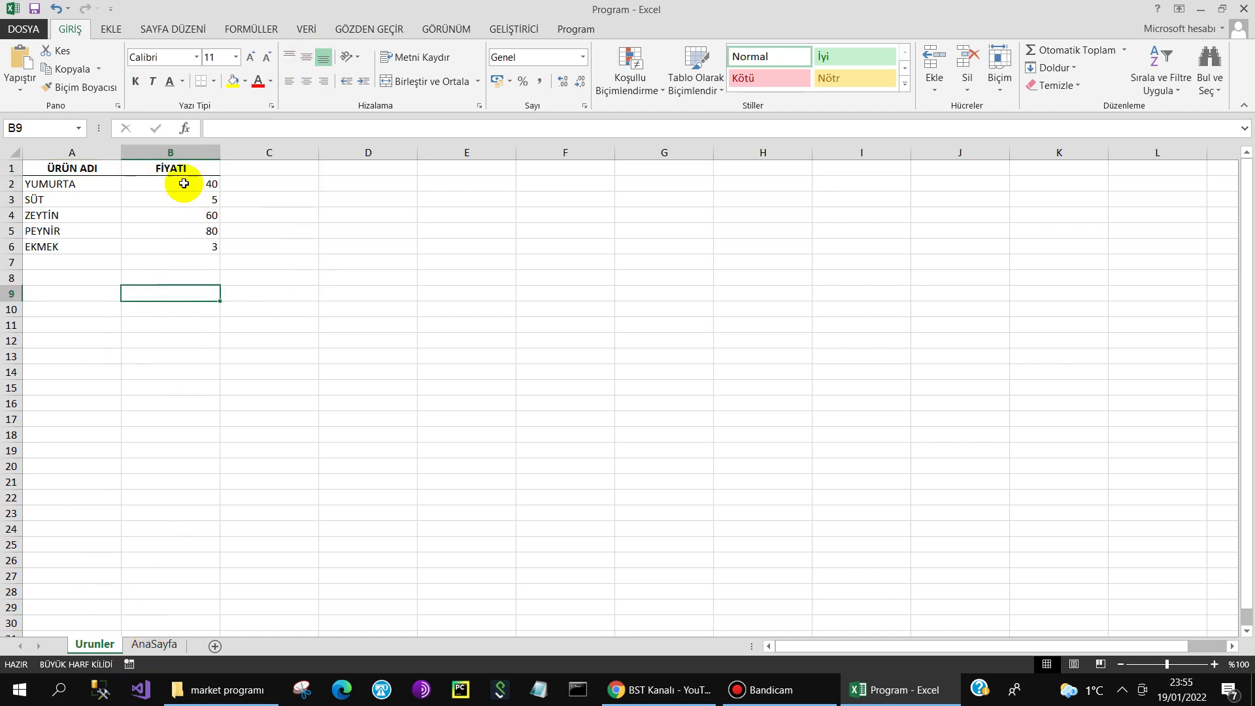
{"action": "left_click", "coordinate": [190, 146]}
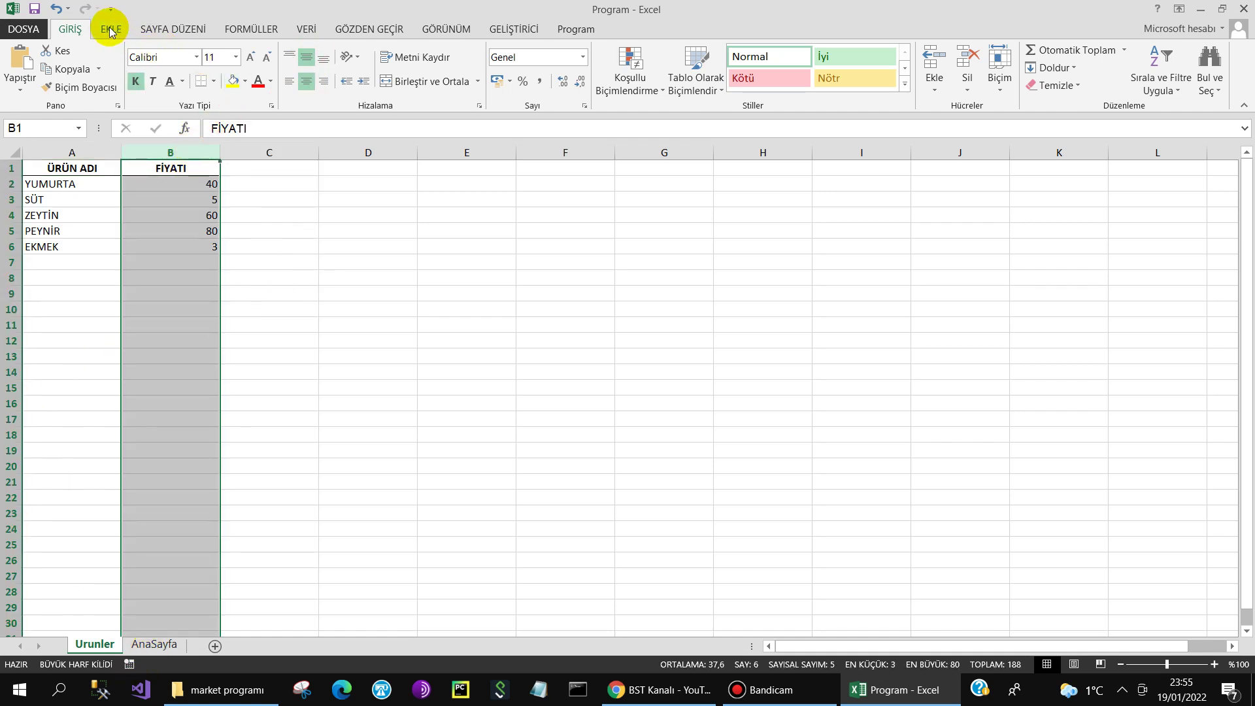
{"action": "left_click", "coordinate": [583, 56]}
{"action": "left_click", "coordinate": [553, 152]}
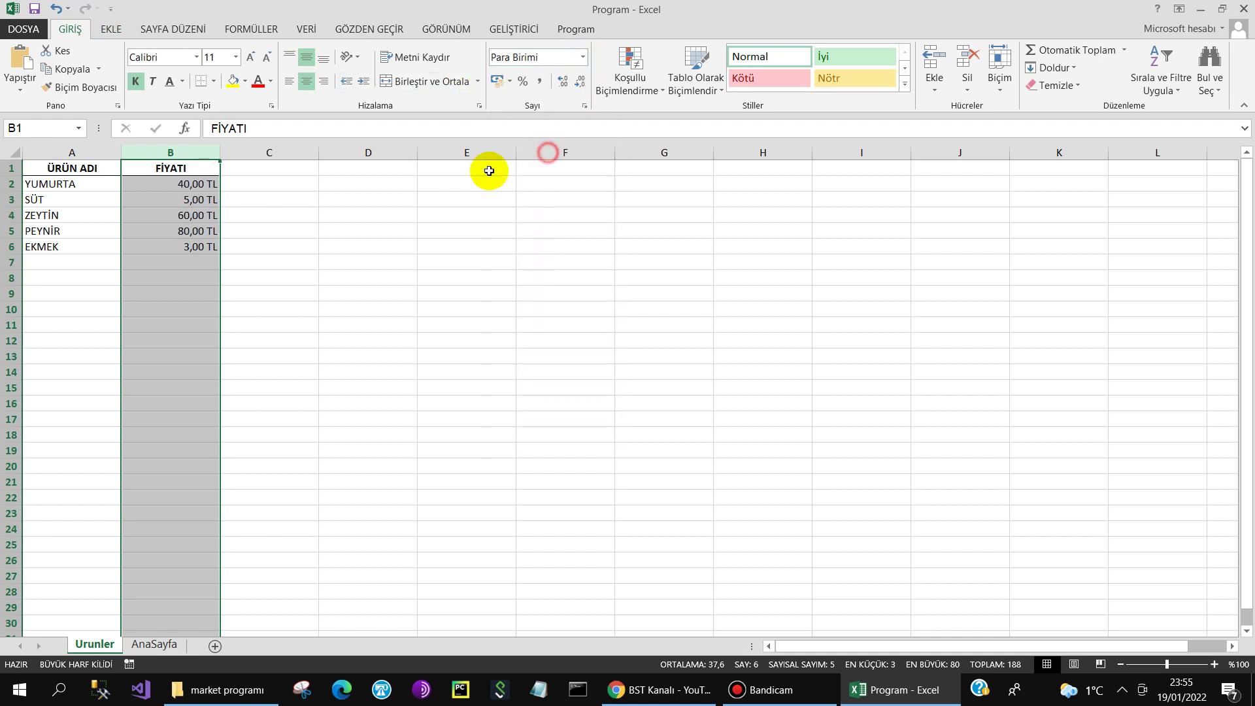
{"action": "left_click", "coordinate": [340, 214]}
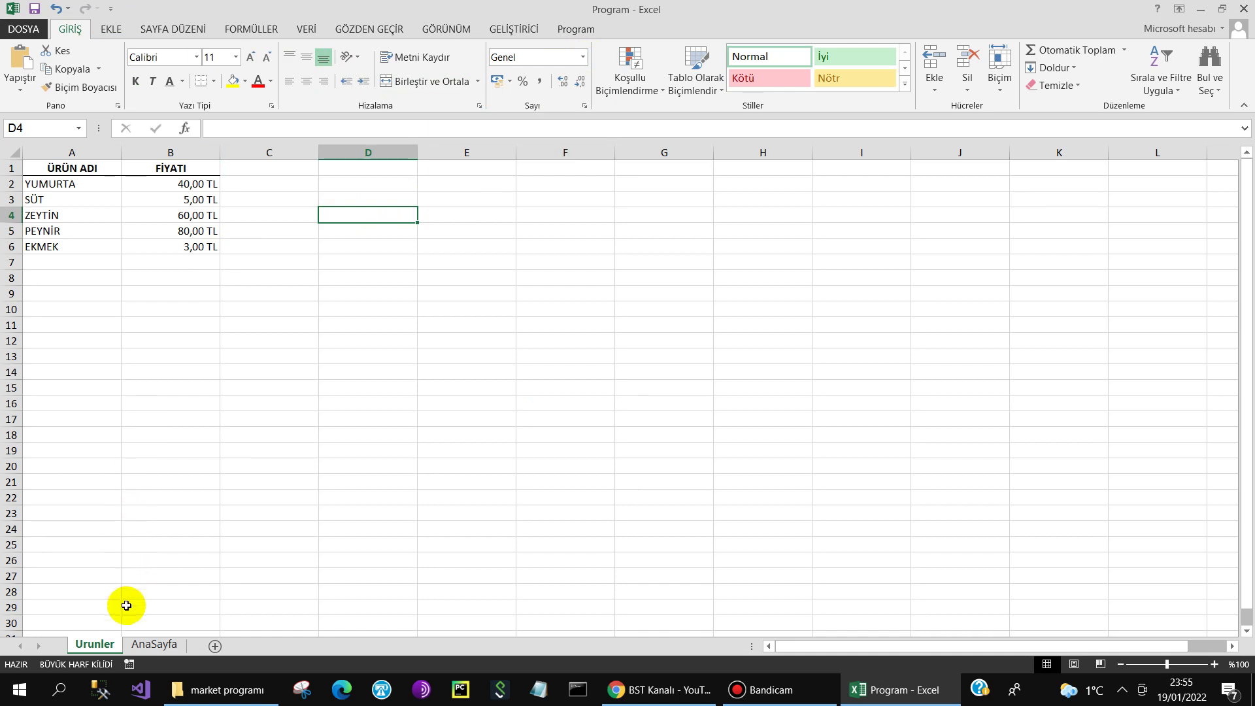
Step: Select ComboBox1 on AnaSayfa and open its Properties window
{"action": "left_click", "coordinate": [157, 644]}
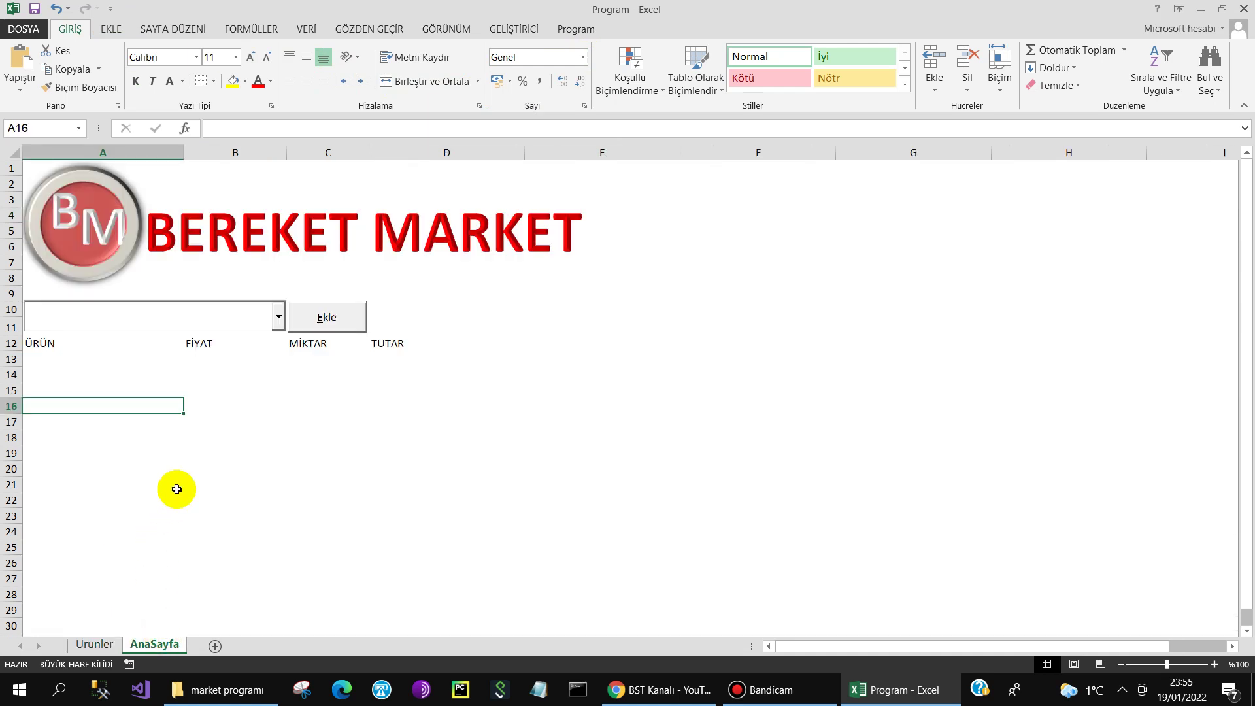
{"action": "left_click", "coordinate": [151, 318]}
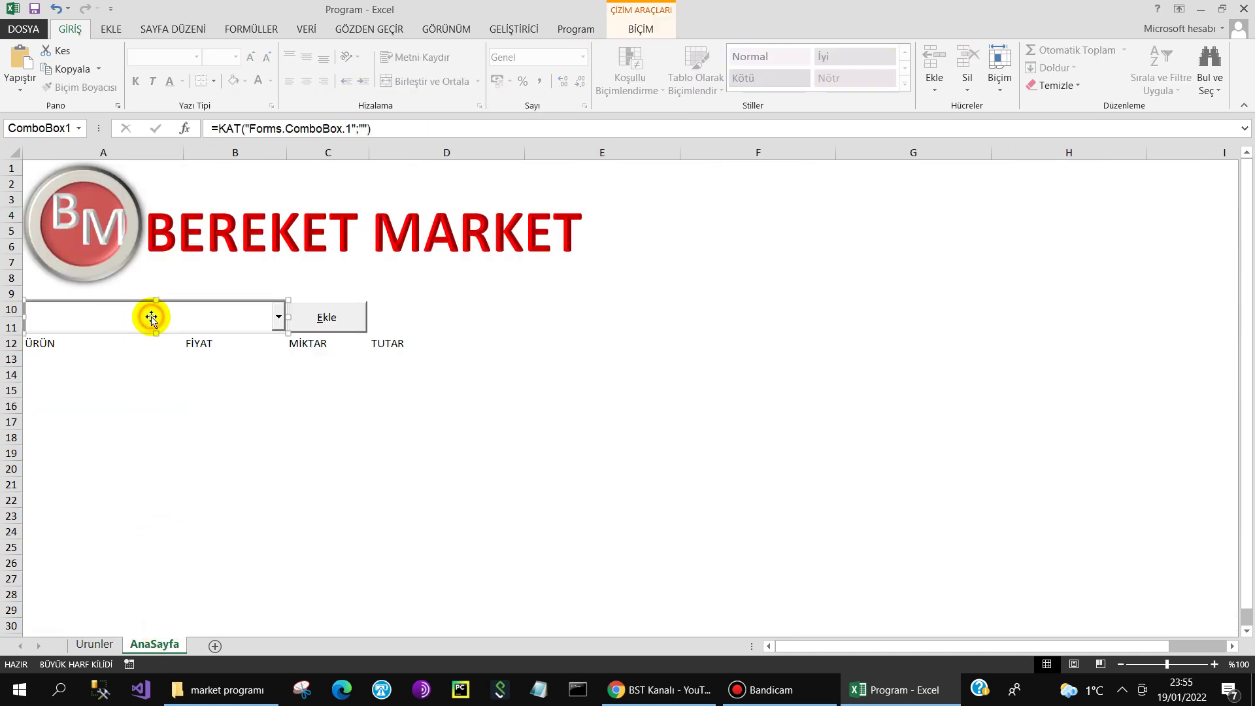
{"action": "left_click", "coordinate": [523, 33]}
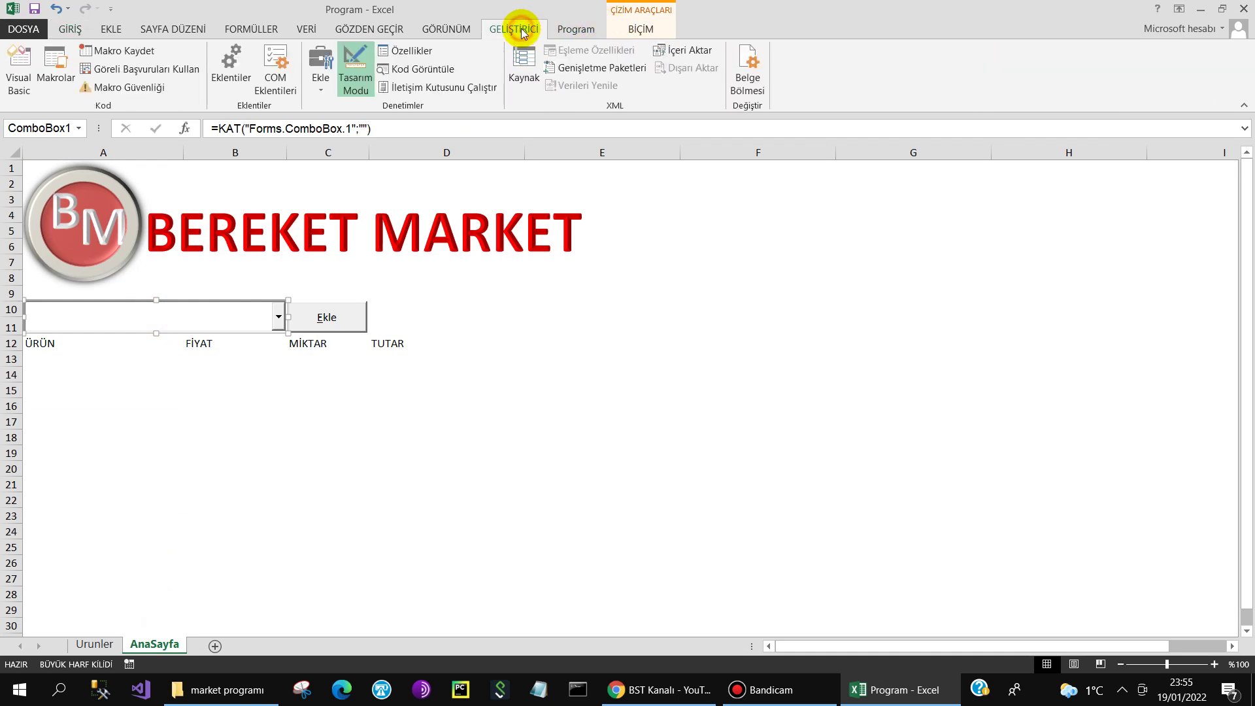
{"action": "left_click", "coordinate": [406, 51]}
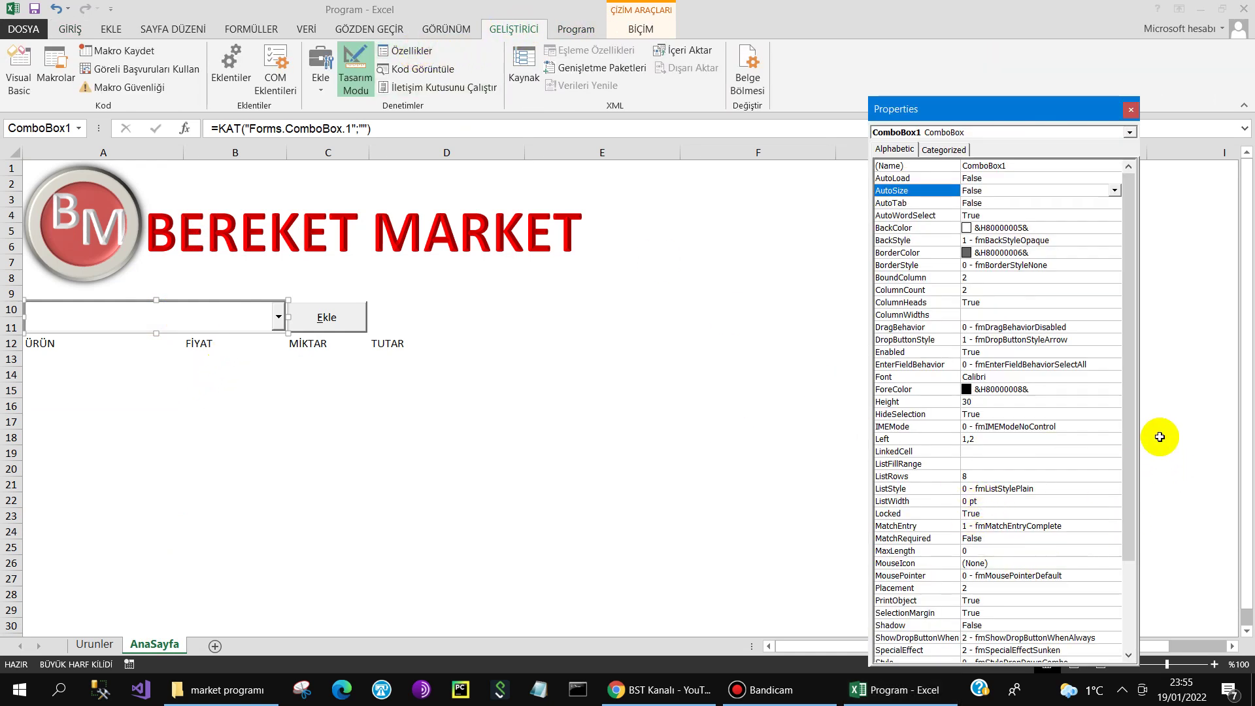
Step: Set its Style to 2 - fmStyleDropDownList and close Properties
{"action": "left_click_drag", "start_coordinate": [1129, 425], "coordinate": [1141, 513]}
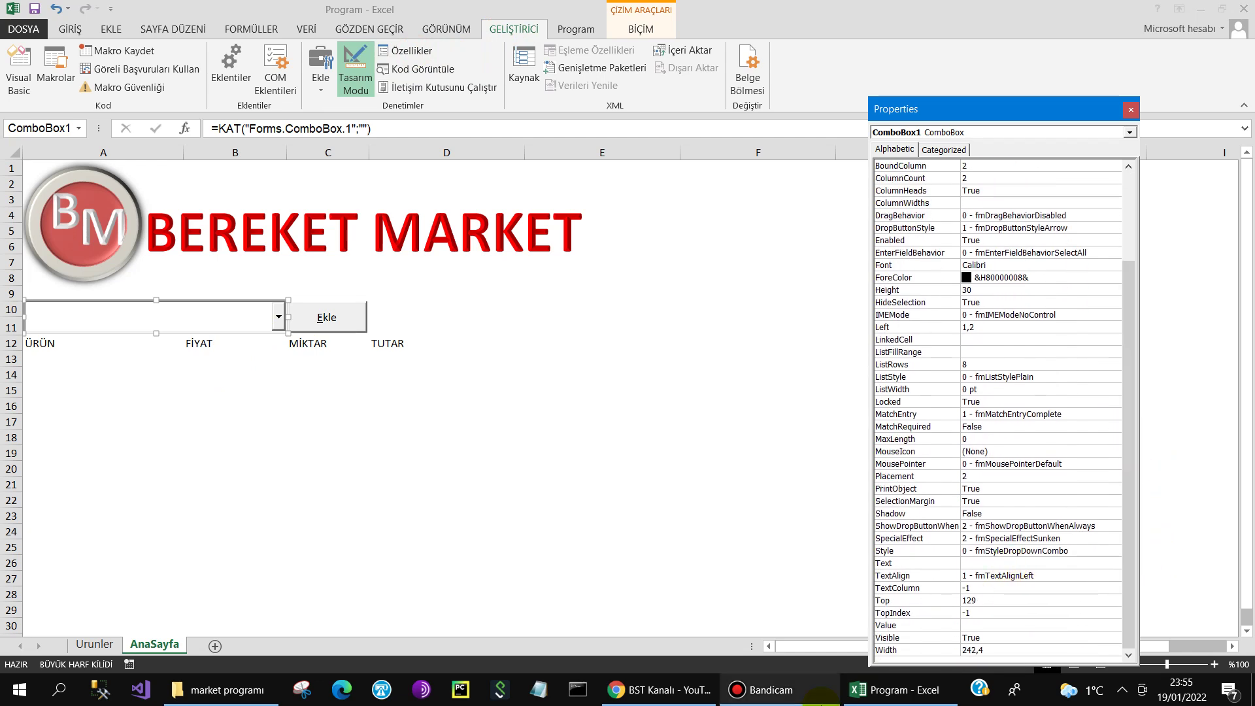
{"action": "left_click", "coordinate": [767, 697]}
{"action": "left_click", "coordinate": [767, 697]}
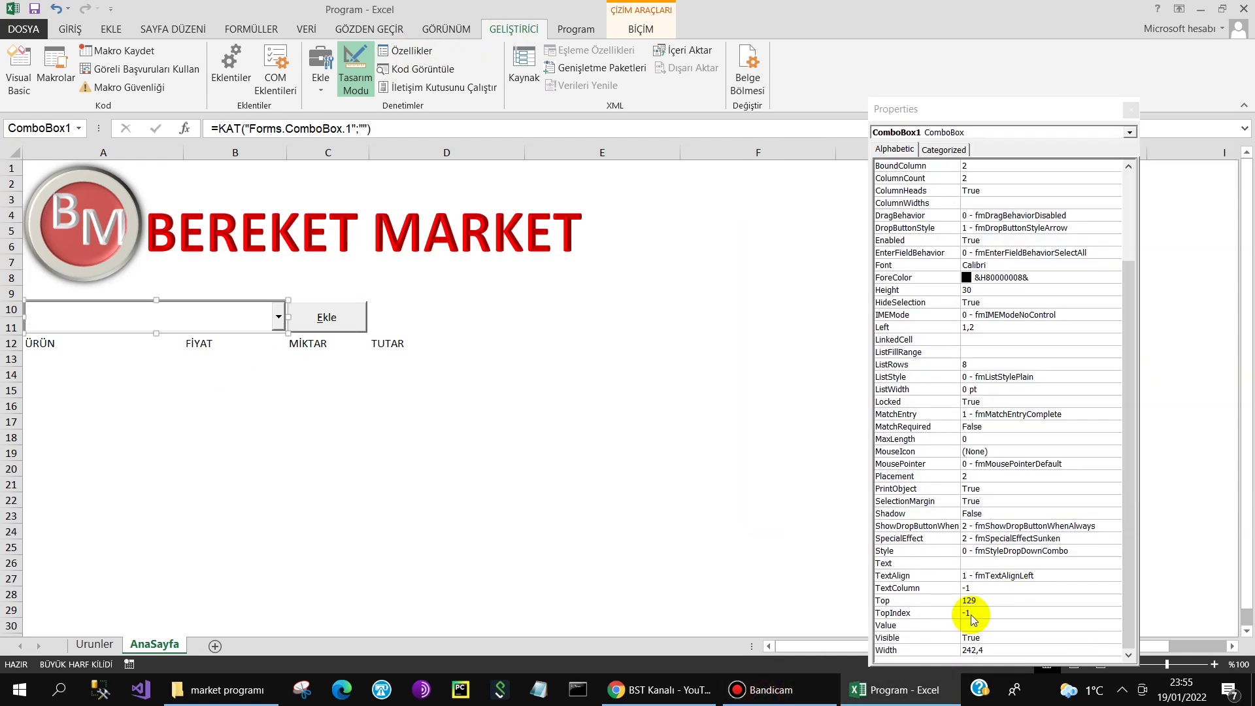
{"action": "double_click", "coordinate": [924, 551]}
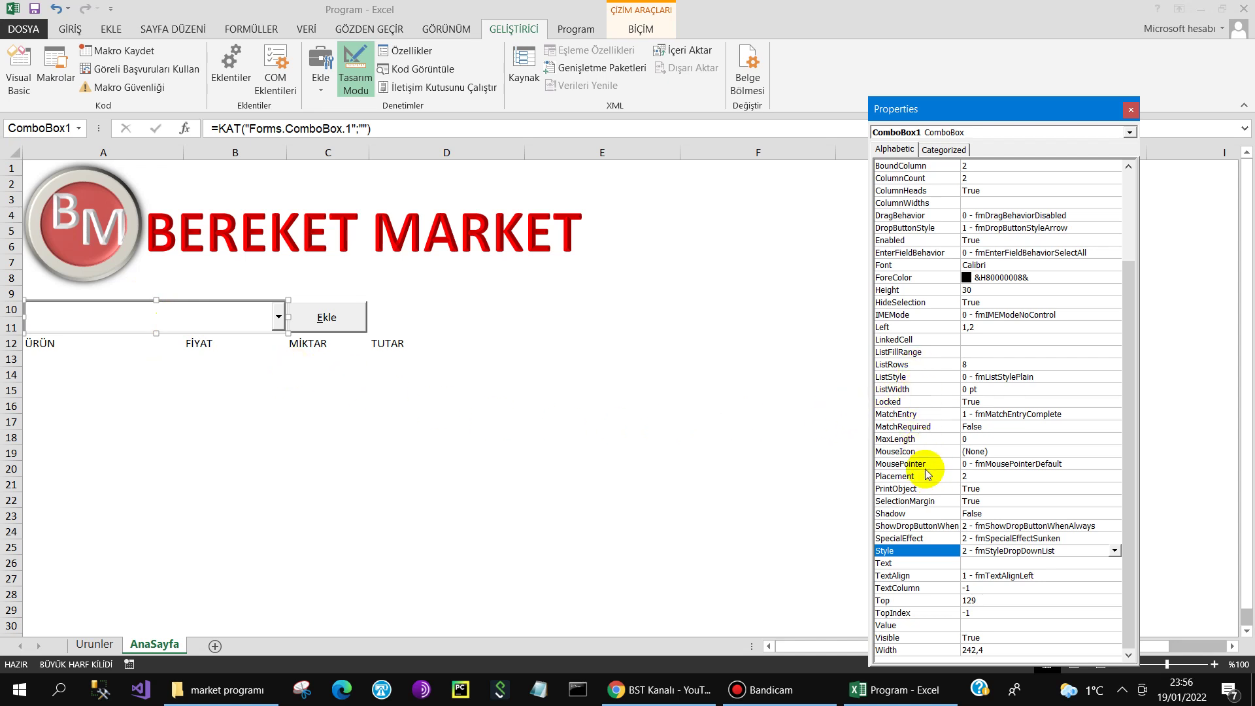
{"action": "scroll", "coordinate": [927, 437], "scroll_direction": "up", "scroll_amount": 1}
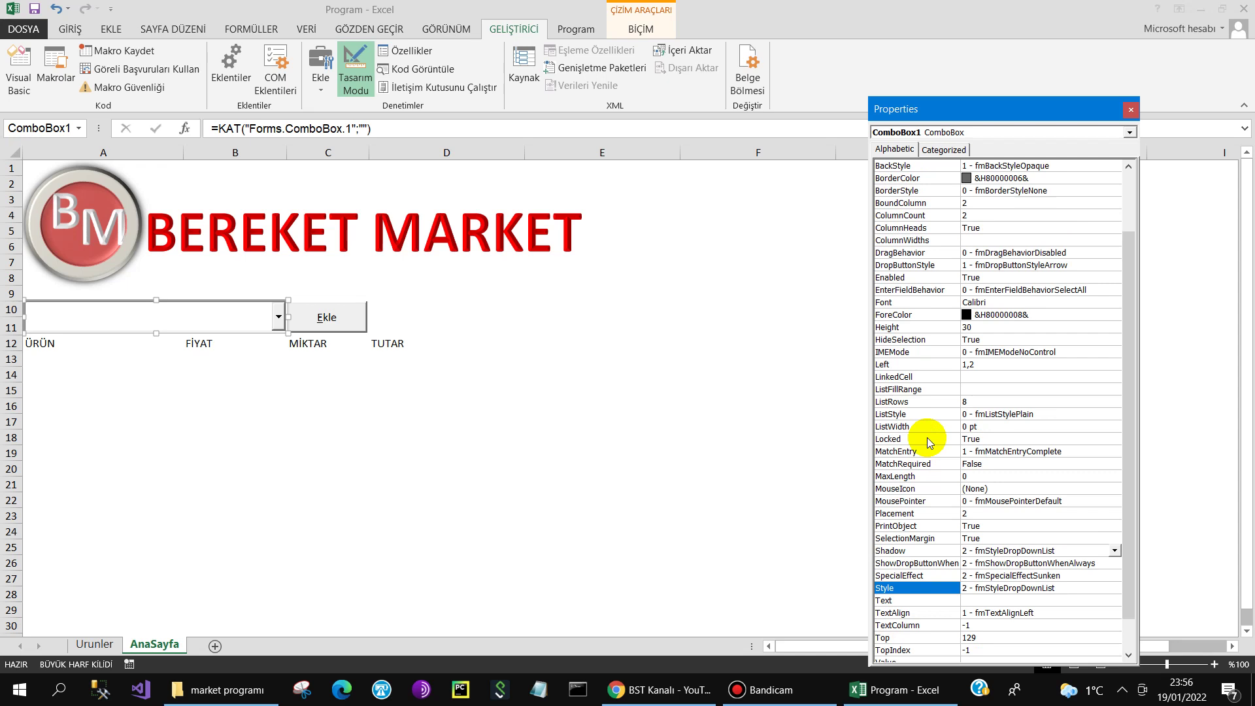
{"action": "left_click", "coordinate": [1131, 113]}
{"action": "left_click", "coordinate": [236, 407]}
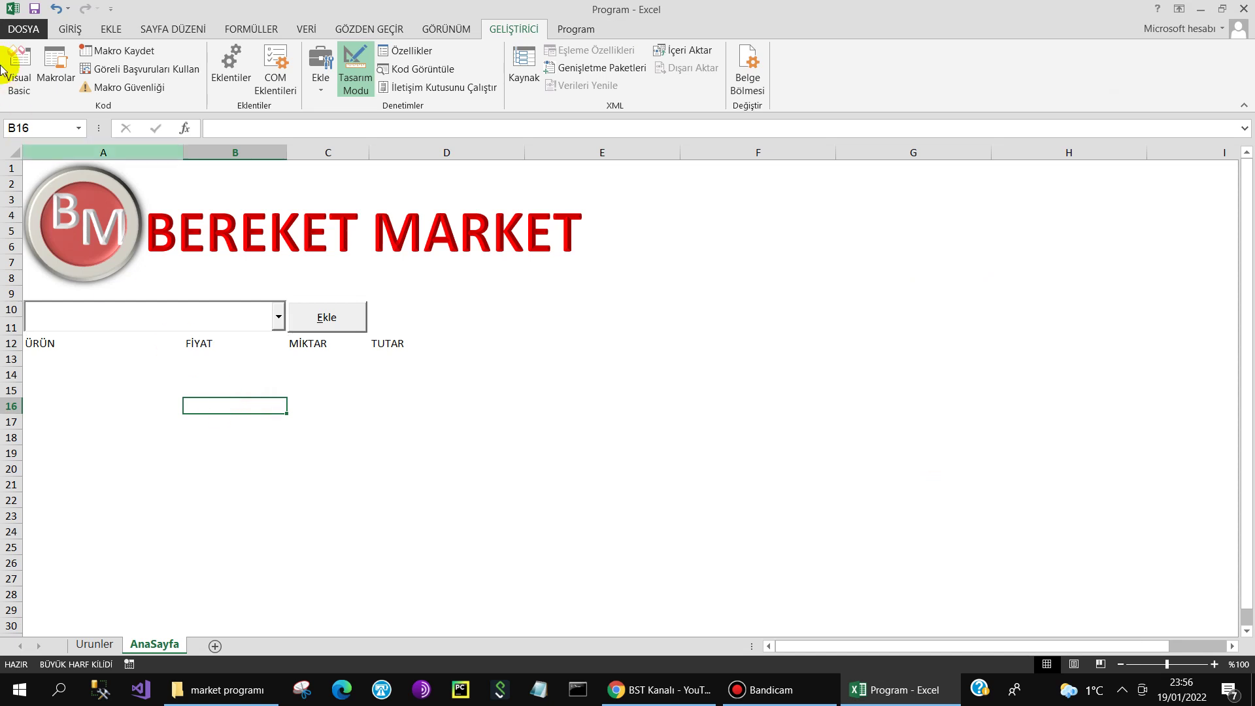
Step: Save the workbook past the privacy warning, then reopen ComboBox1's Properties window
{"action": "left_click", "coordinate": [29, 11]}
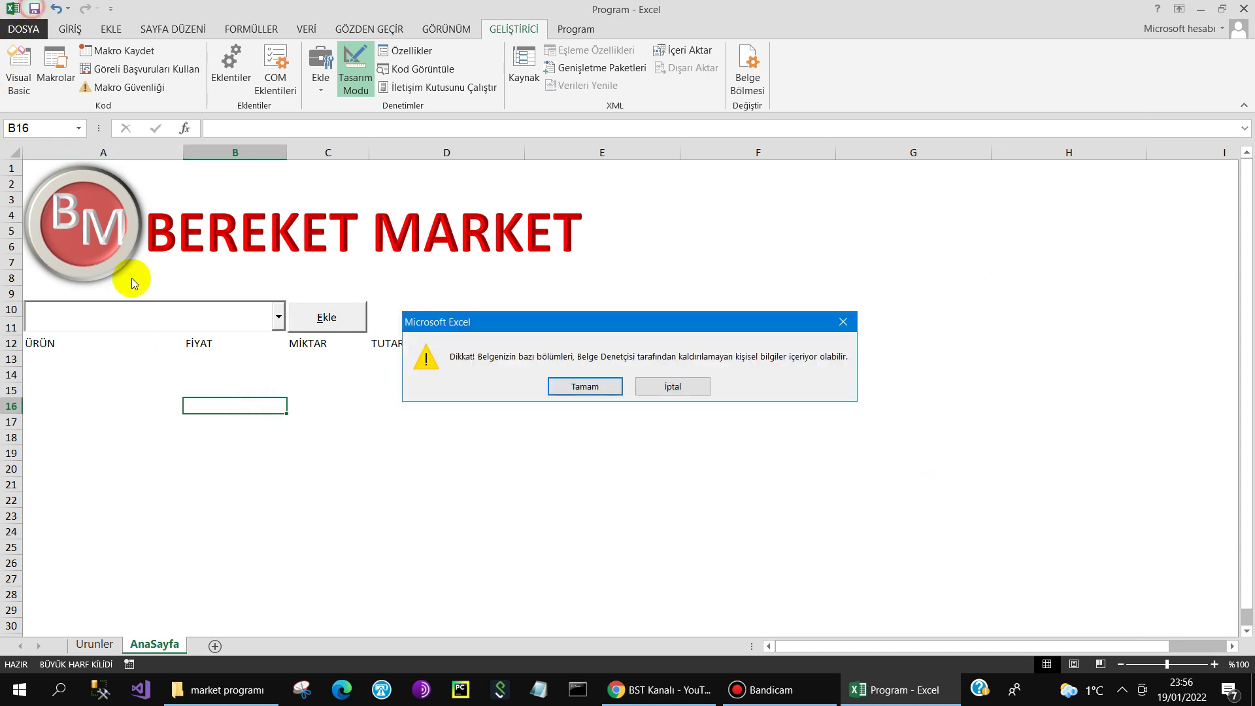
{"action": "left_click", "coordinate": [594, 384]}
{"action": "left_click", "coordinate": [238, 316]}
{"action": "scroll", "coordinate": [392, 59], "scroll_direction": "up", "scroll_amount": 1}
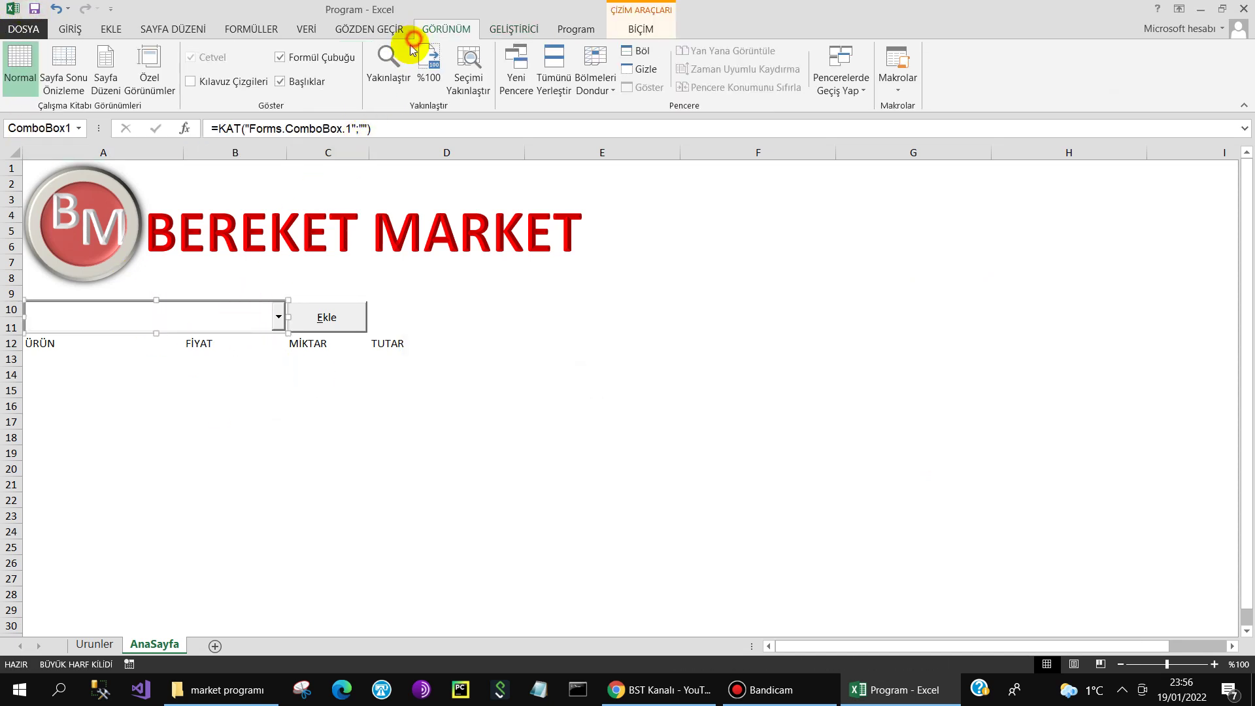
{"action": "left_click", "coordinate": [73, 27]}
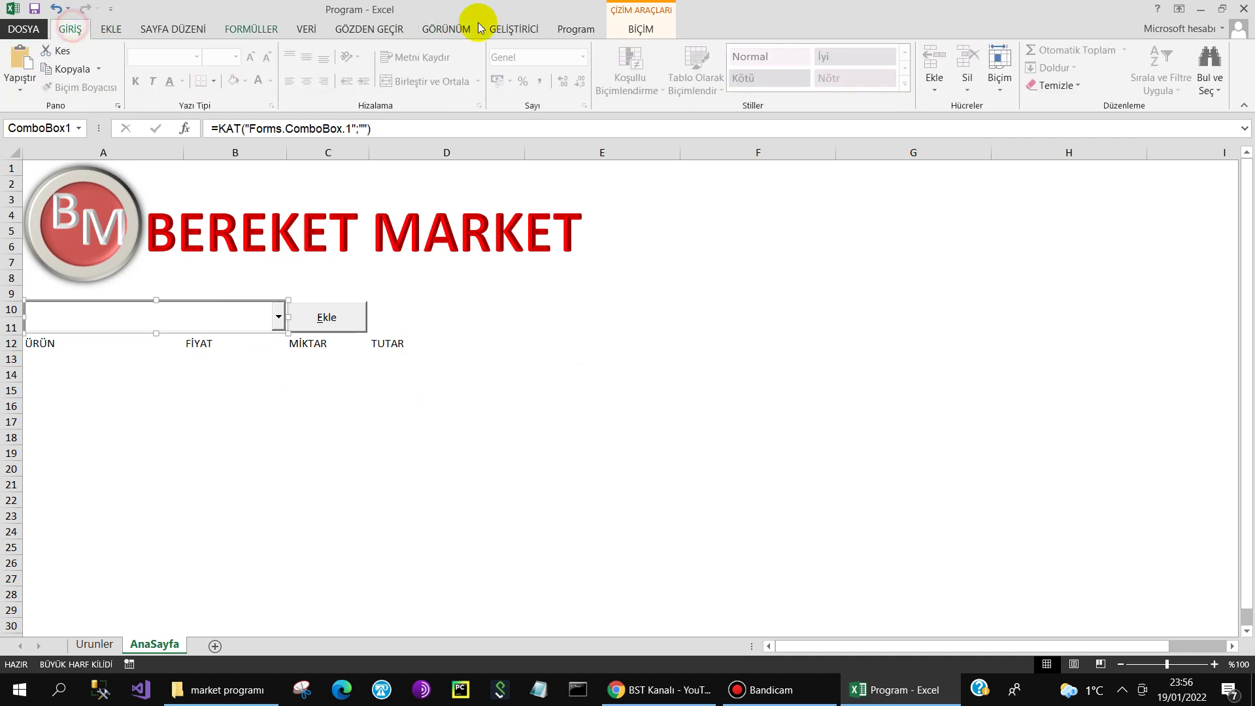
{"action": "left_click", "coordinate": [527, 27]}
{"action": "left_click", "coordinate": [407, 51]}
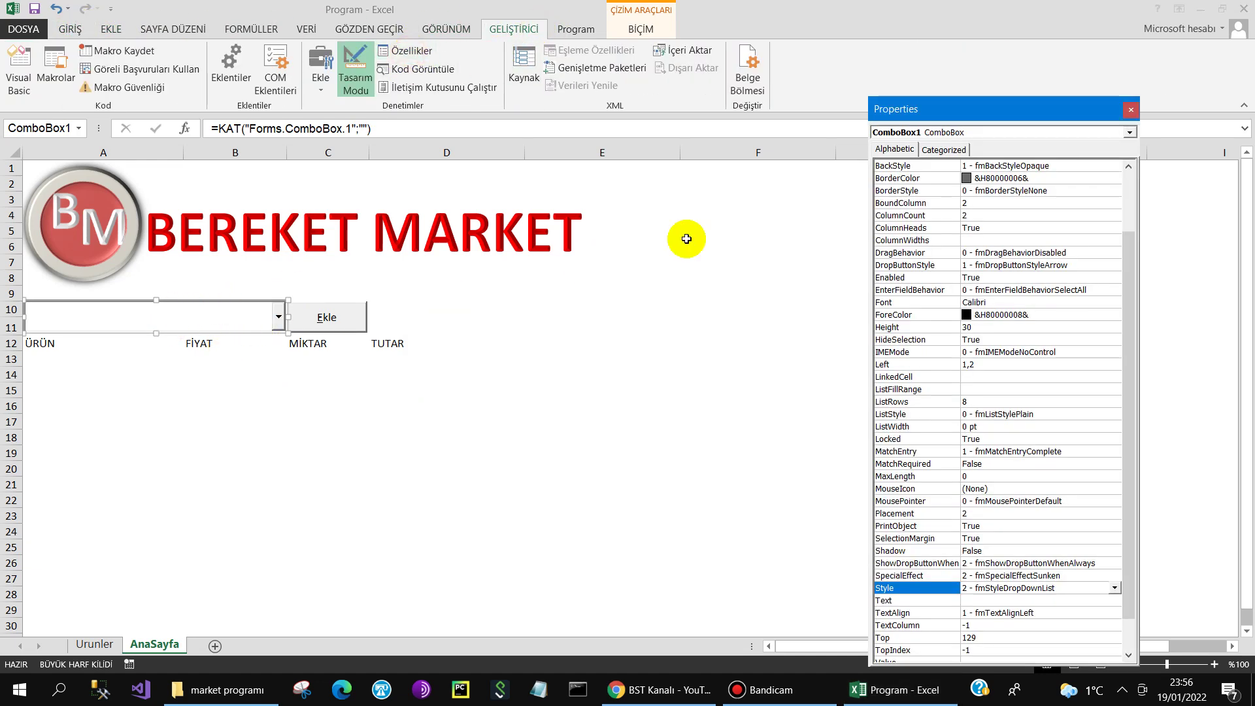
Step: Change ComboBox1's (Name) to cbUrun, close Properties, and open the VBA editor
{"action": "left_click_drag", "start_coordinate": [1132, 271], "coordinate": [1132, 199]}
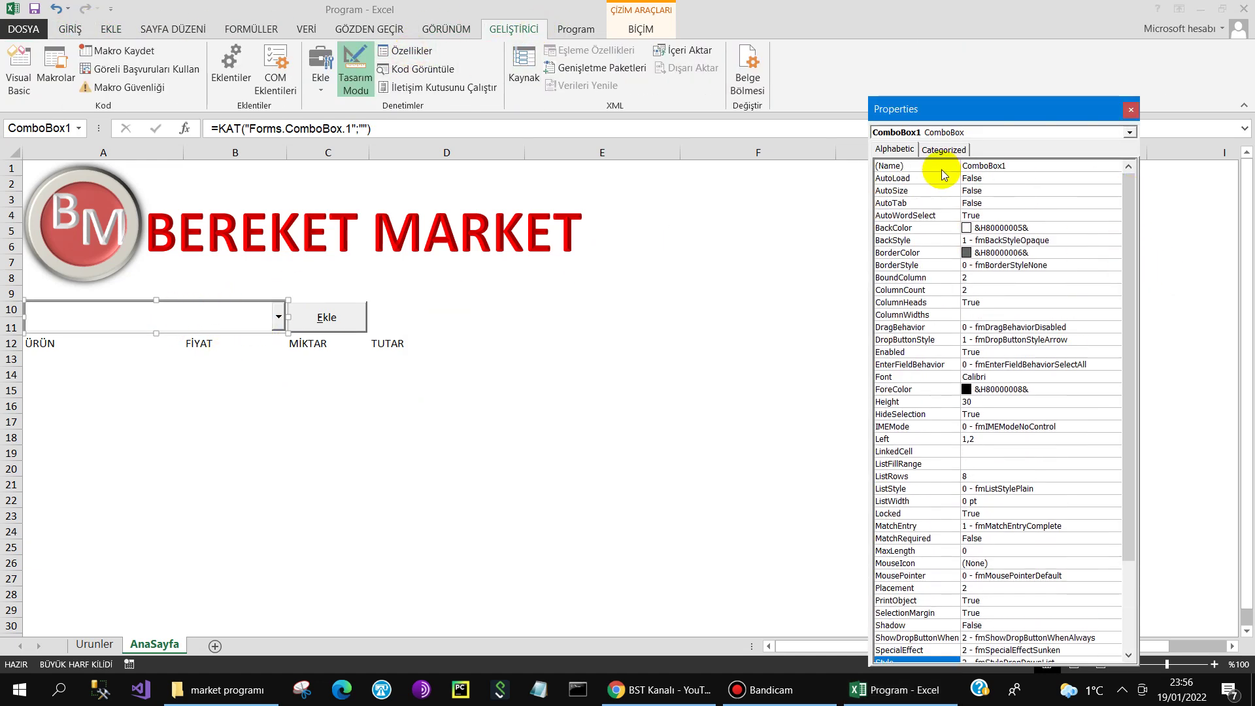
{"action": "key", "text": "Caps_Lock"}
{"action": "type", "text": "cbU"}
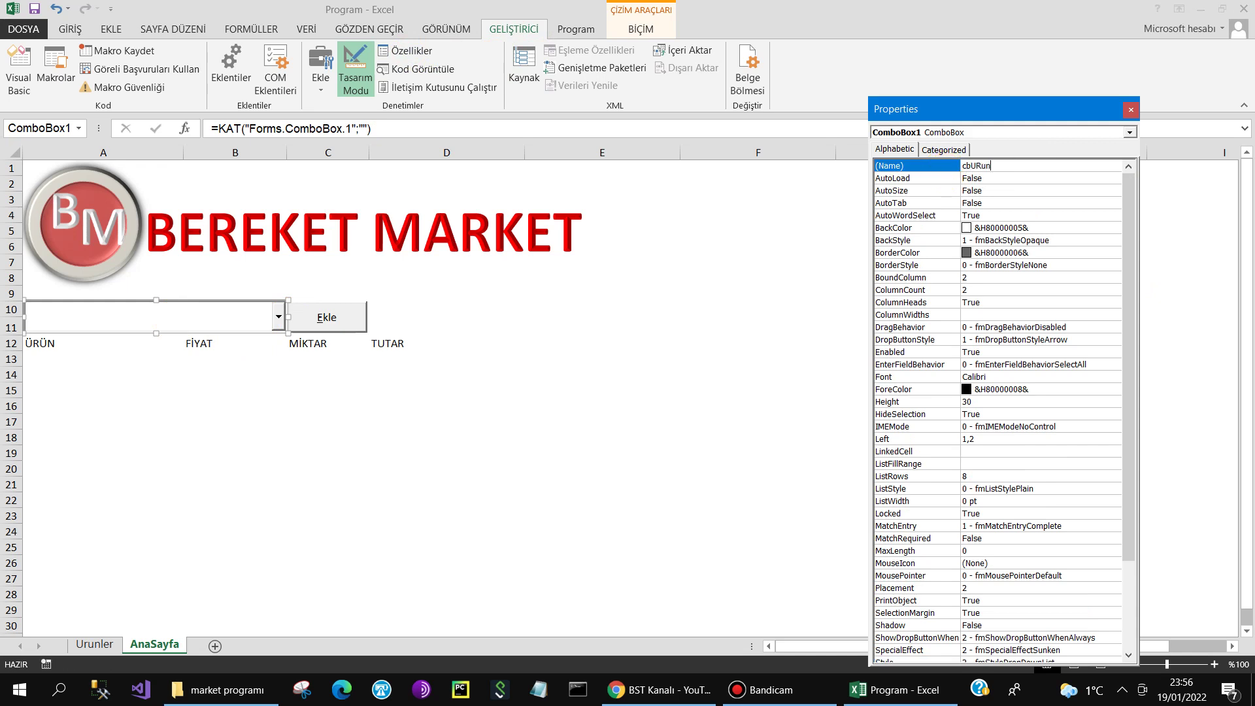
{"action": "type", "text": "ru"}
{"action": "key", "text": "Return"}
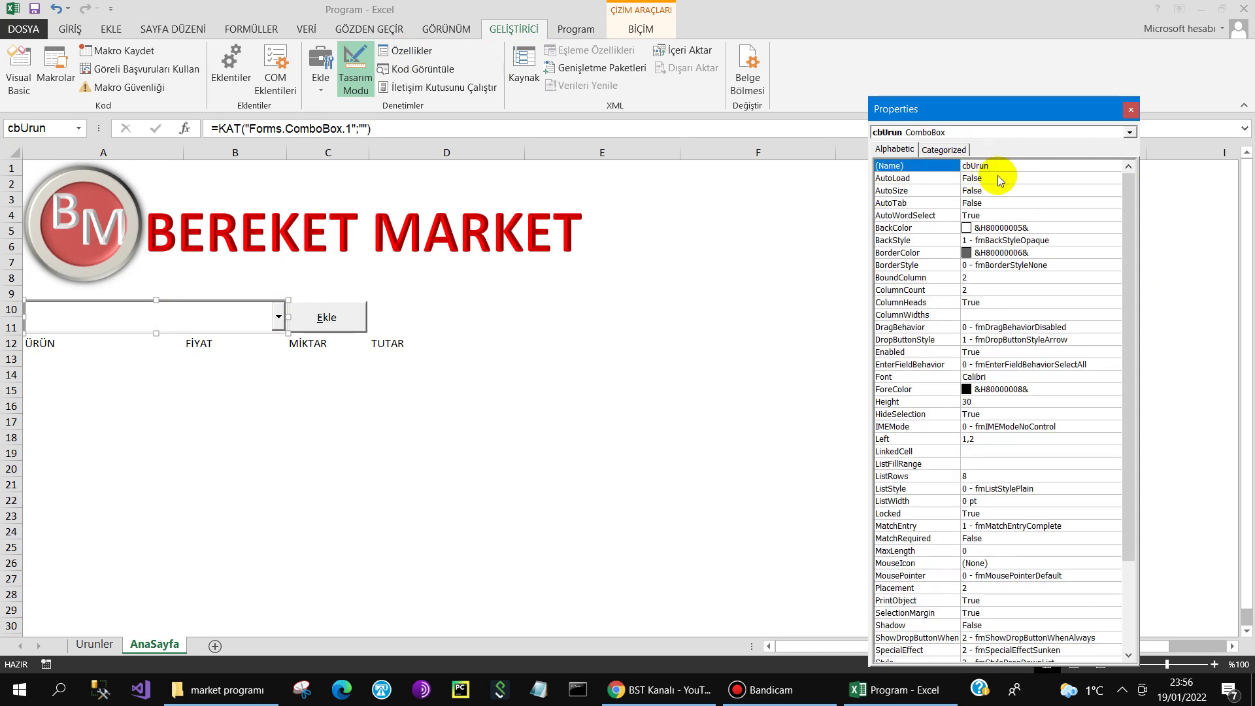
{"action": "left_click", "coordinate": [1132, 110]}
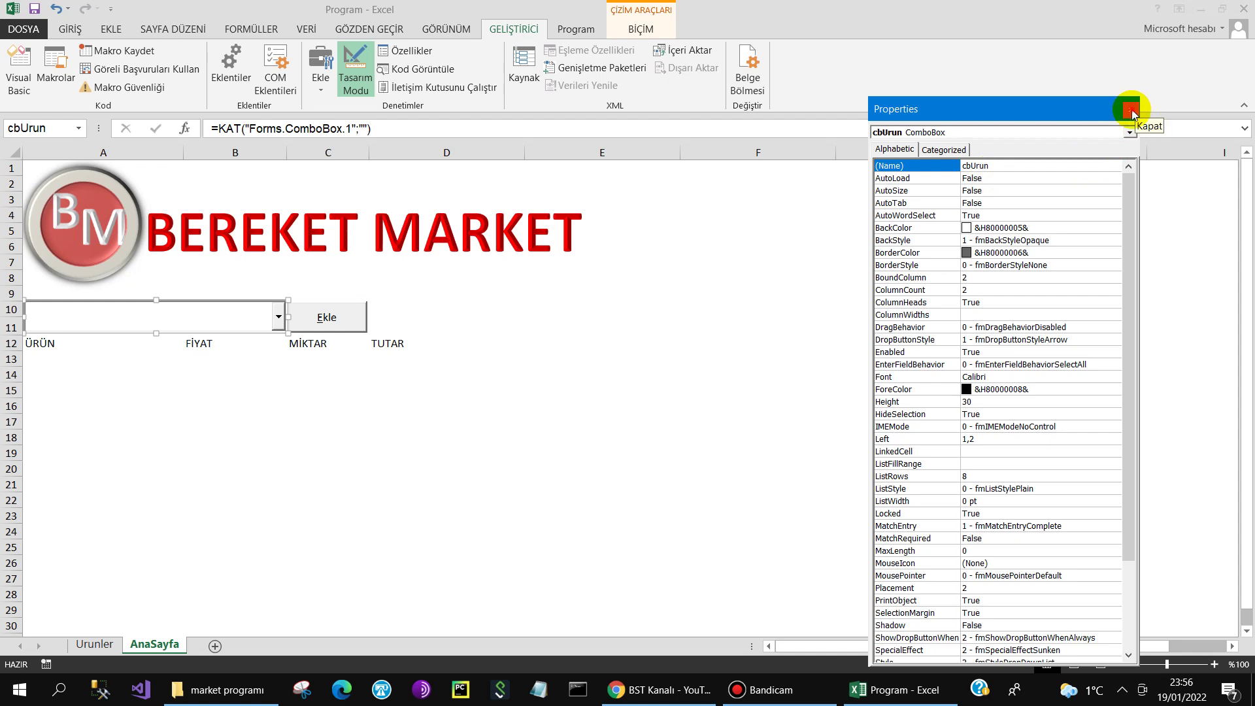
{"action": "left_click", "coordinate": [1132, 110]}
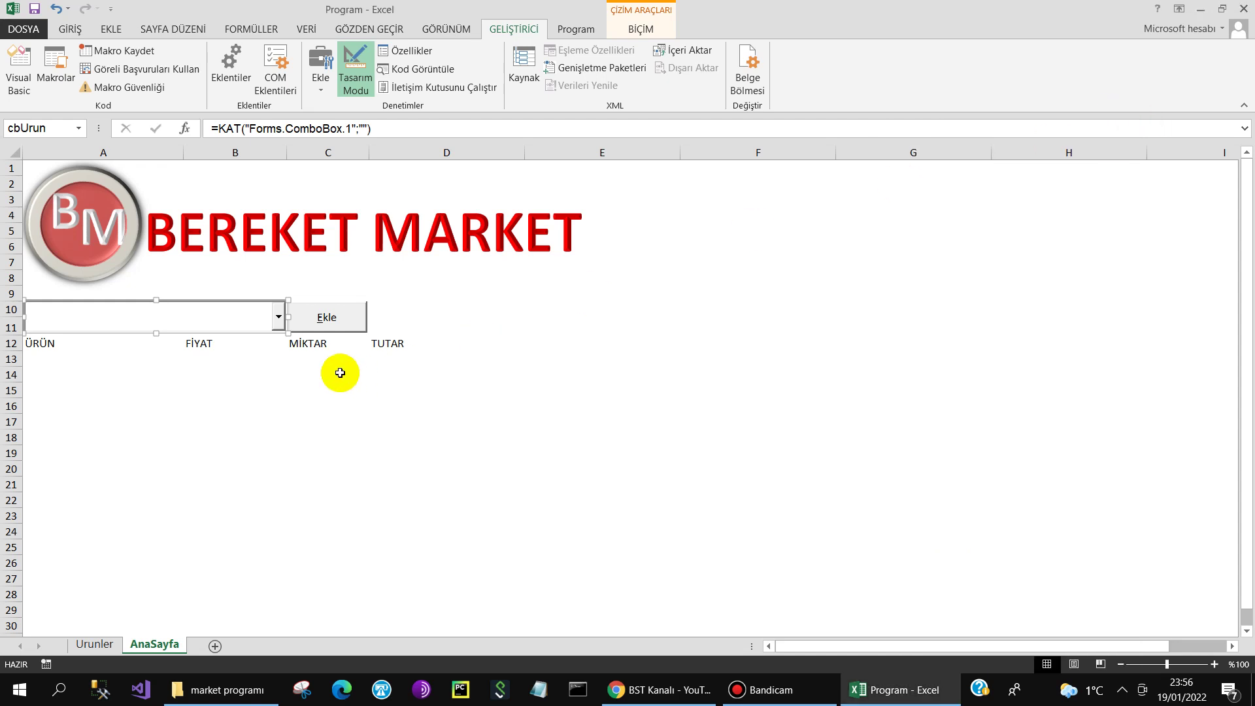
{"action": "left_click", "coordinate": [20, 66]}
Step: Insert a new Module1 into the VBA project and start editing below Option Explicit
{"action": "right_click", "coordinate": [69, 120]}
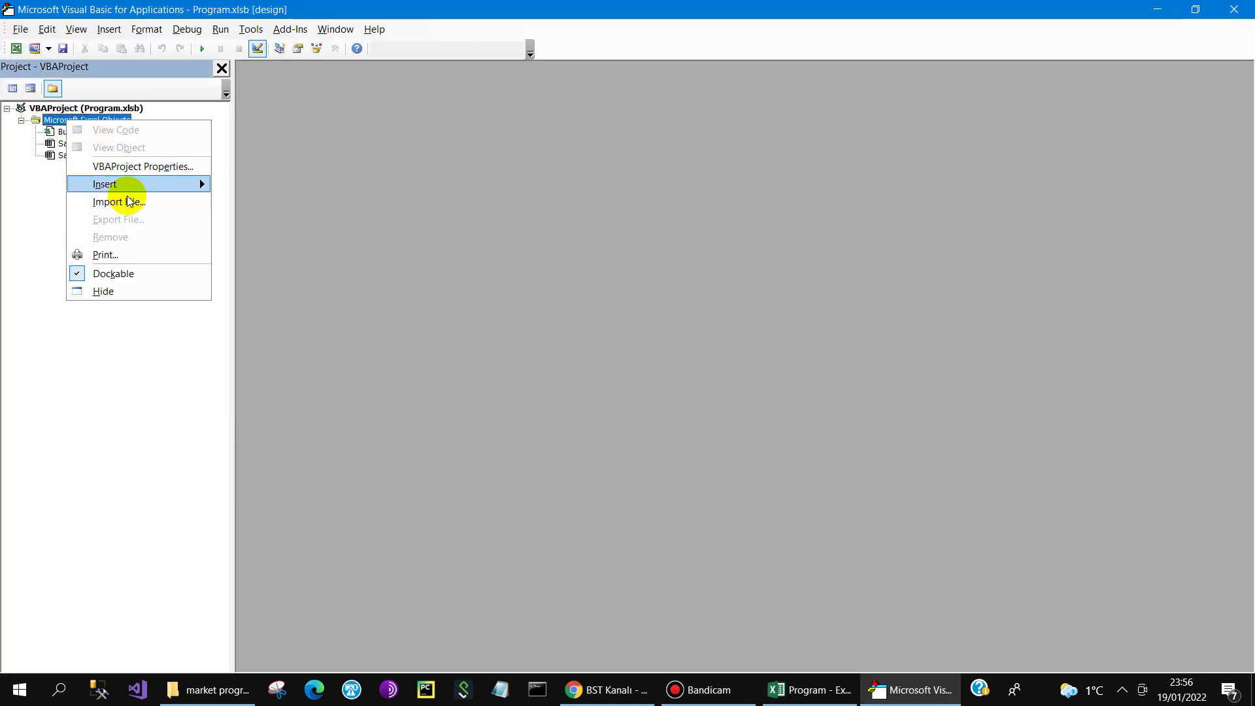
{"action": "mouse_move", "coordinate": [104, 185]}
{"action": "left_click", "coordinate": [252, 203]}
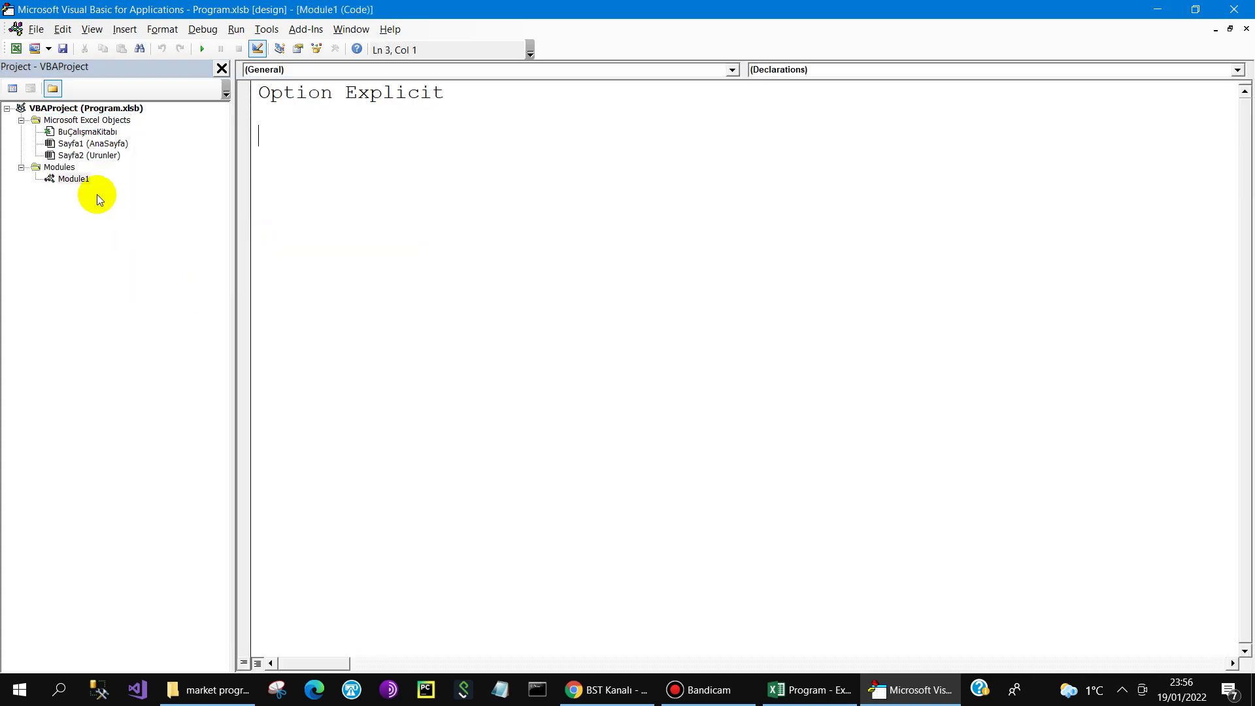
{"action": "left_click", "coordinate": [298, 48]}
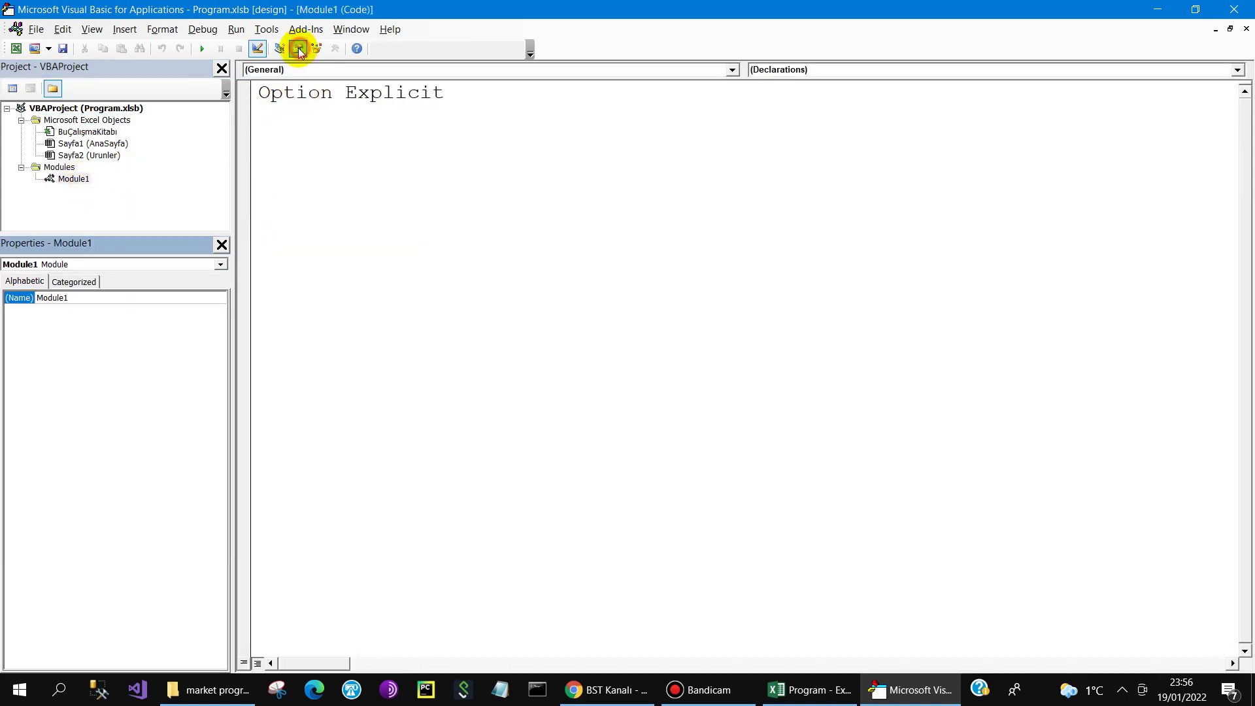
{"action": "double_click", "coordinate": [102, 302]}
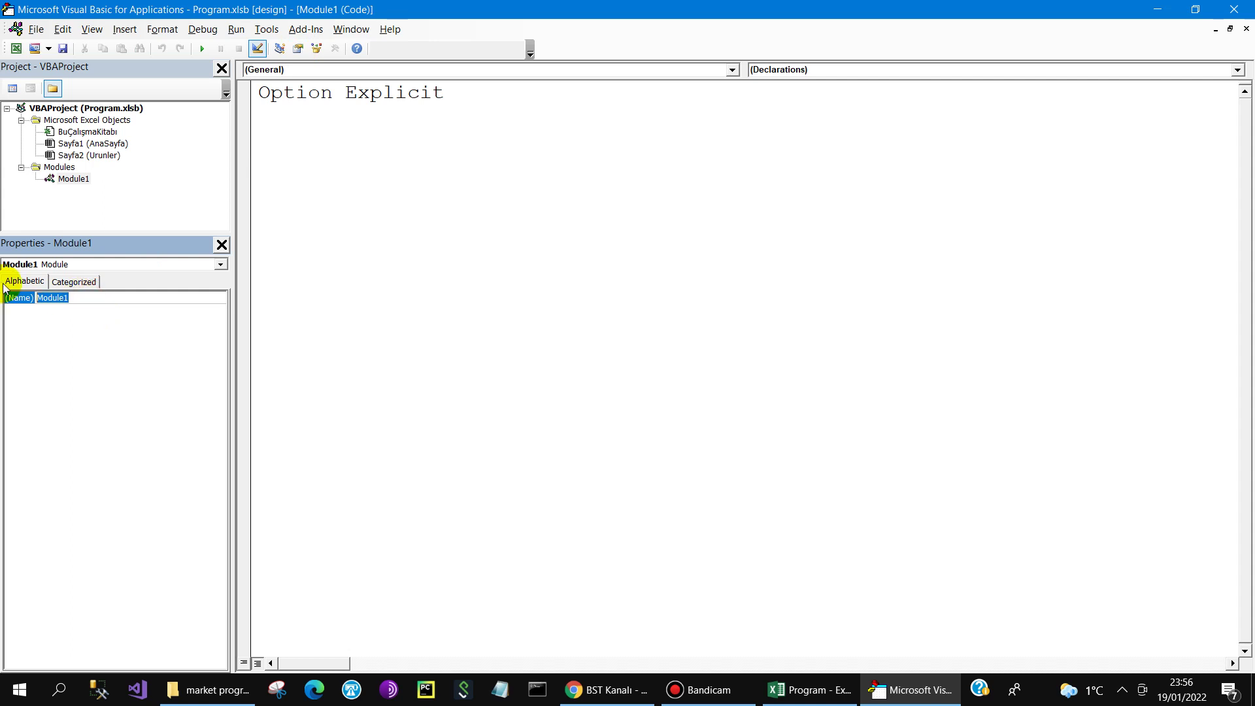
{"action": "left_click", "coordinate": [77, 180]}
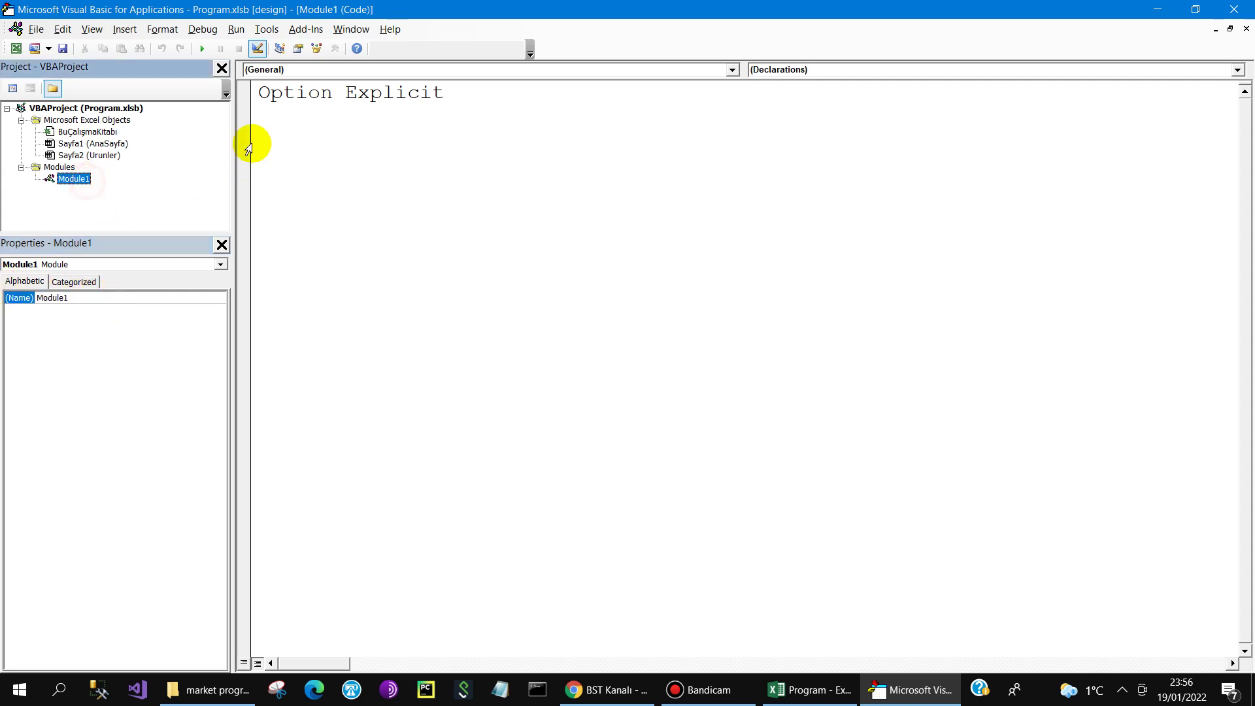
{"action": "left_click", "coordinate": [275, 139]}
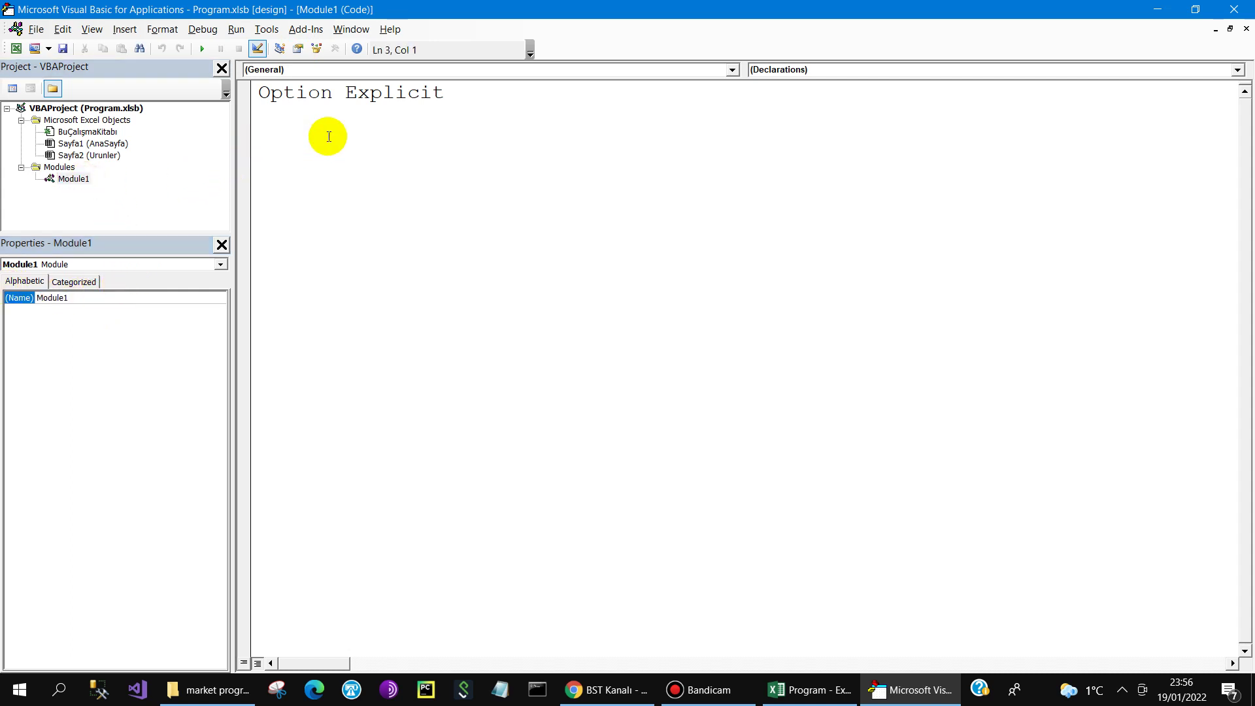
Step: Declare the Public Sub UrunYukle() procedure in Module1
{"action": "type", "text": "publ"}
{"action": "type", "text": "ic "}
{"action": "type", "text": "U"}
{"action": "type", "text": "ruk"}
{"action": "key", "text": "BackSpace"}
{"action": "type", "text": "kle"}
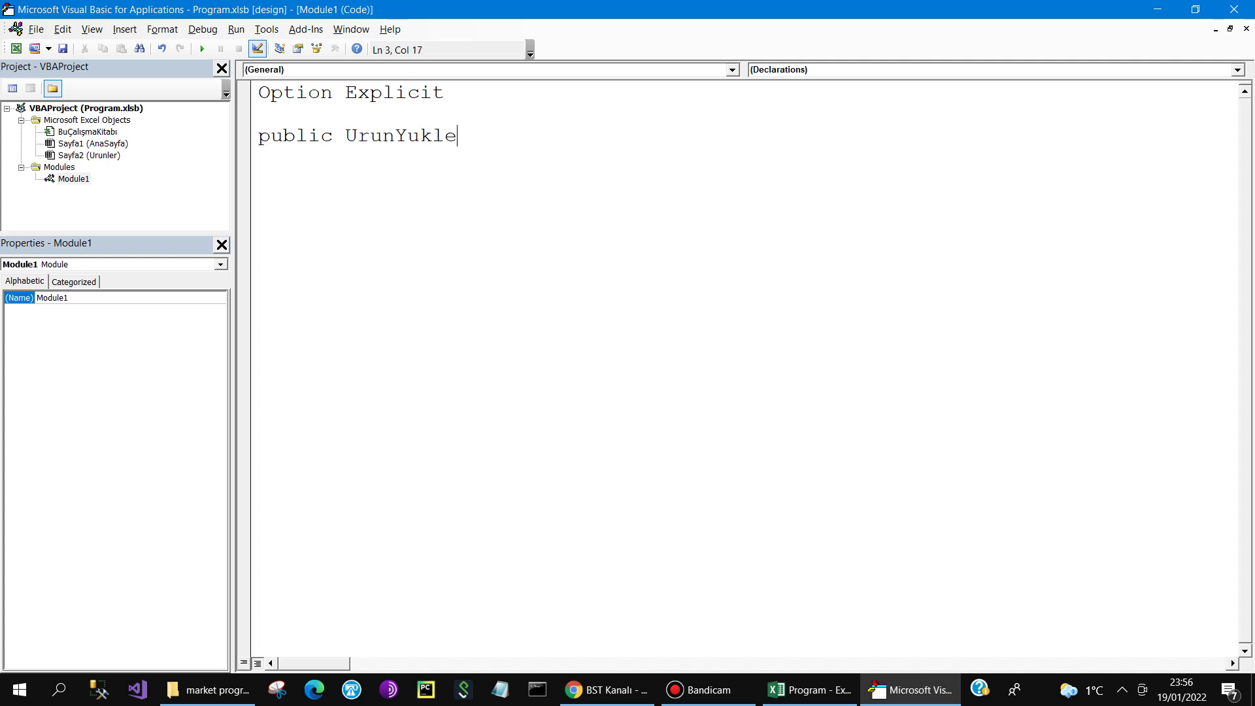
{"action": "type", "text": "e"}
{"action": "key", "text": "Return"}
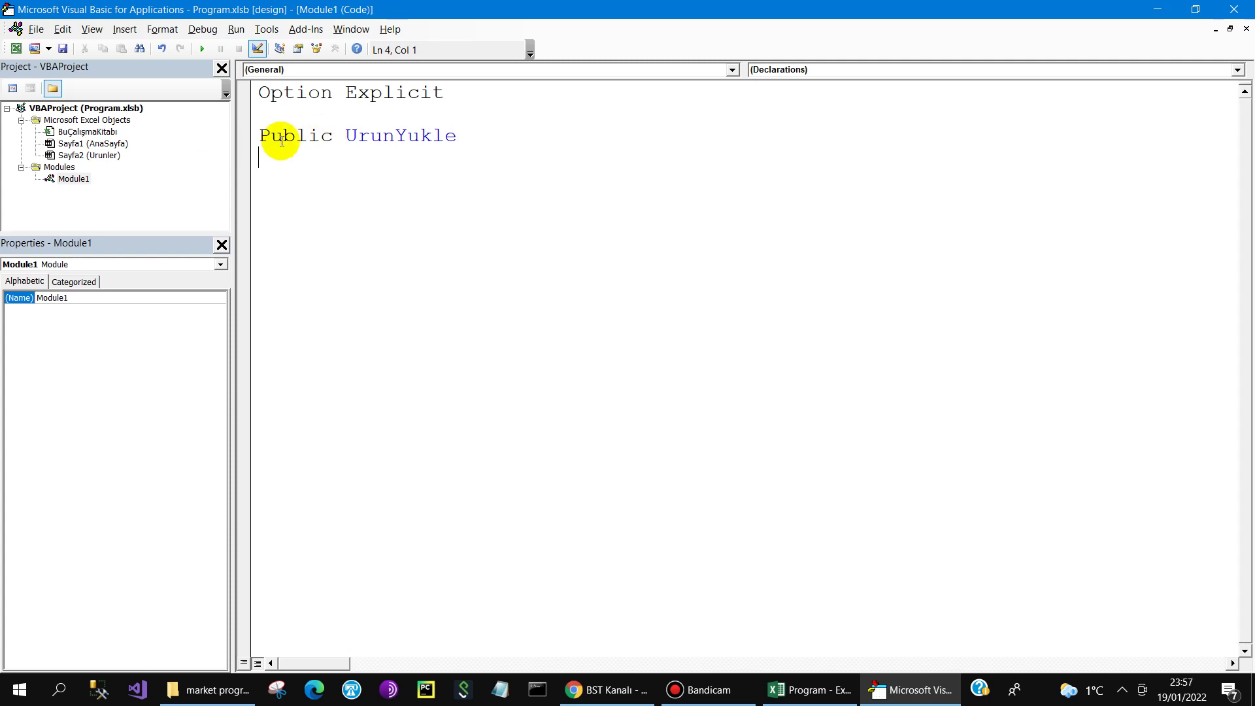
{"action": "left_click", "coordinate": [345, 136]}
{"action": "type", "text": "sub"}
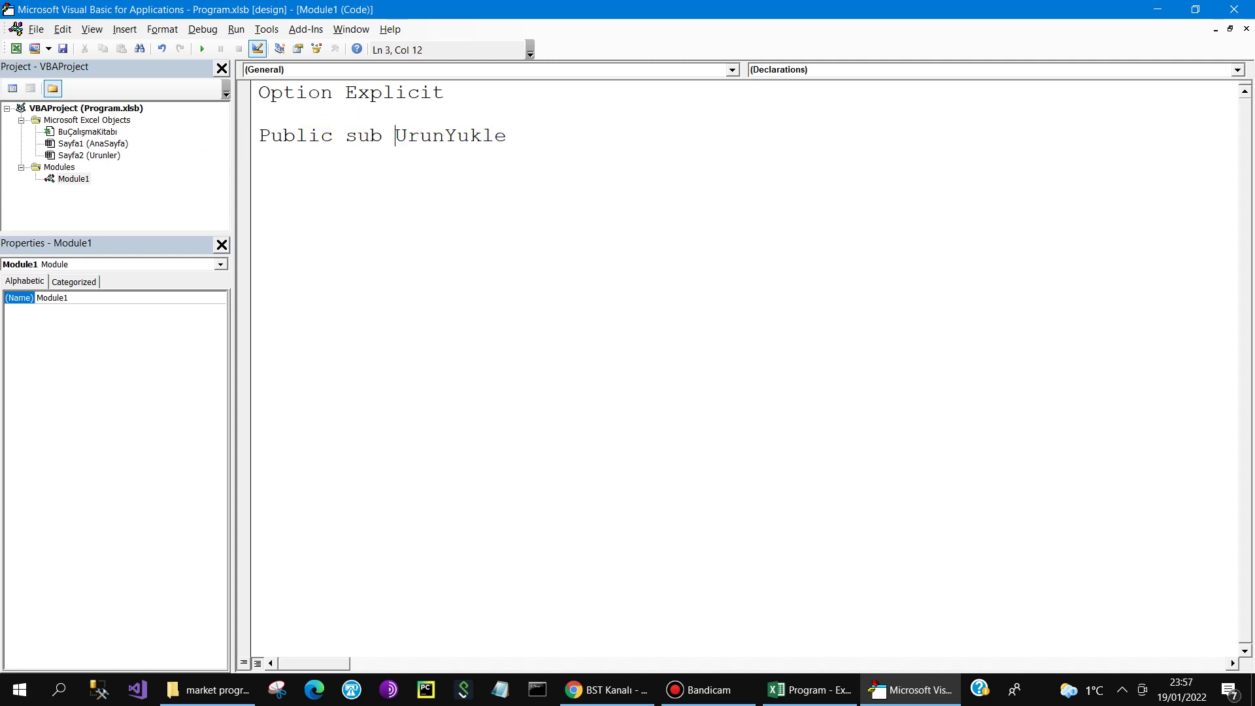
{"action": "key", "text": "Return"}
{"action": "key", "text": "Return"}
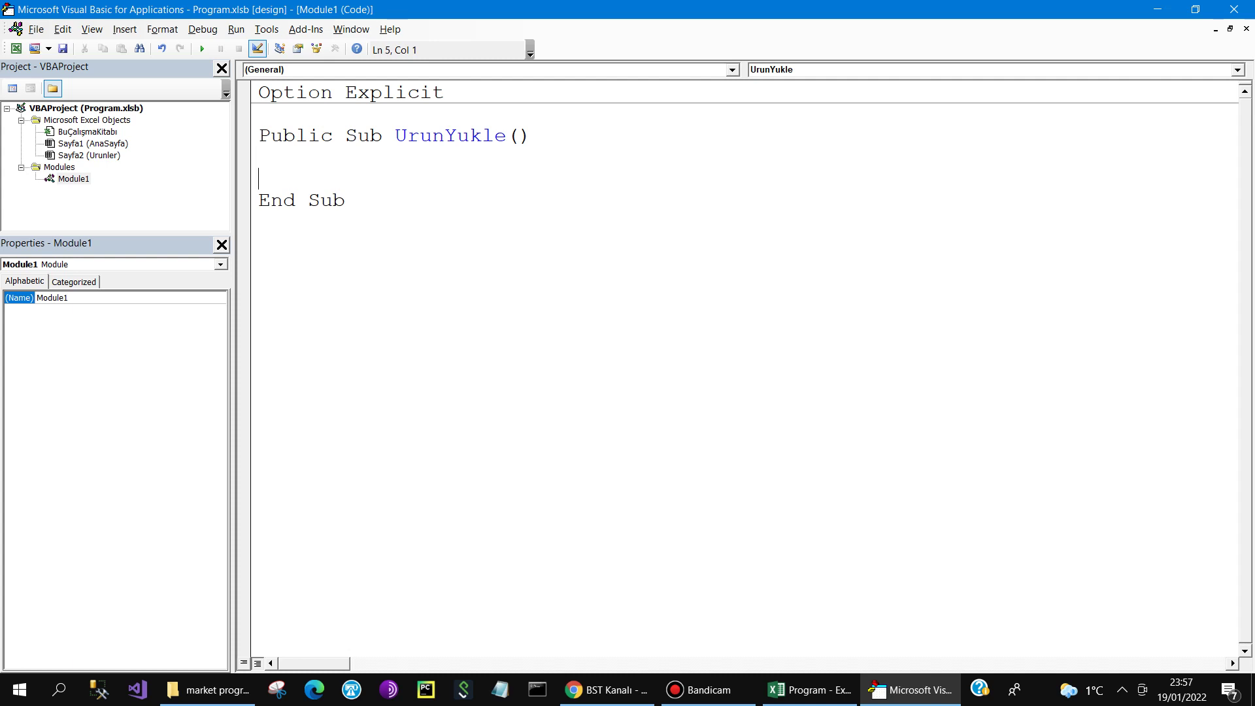
Step: Declare x and us As Integer and ws As Worksheet
{"action": "type", "text": "di"}
{"action": "type", "text": "m x as "}
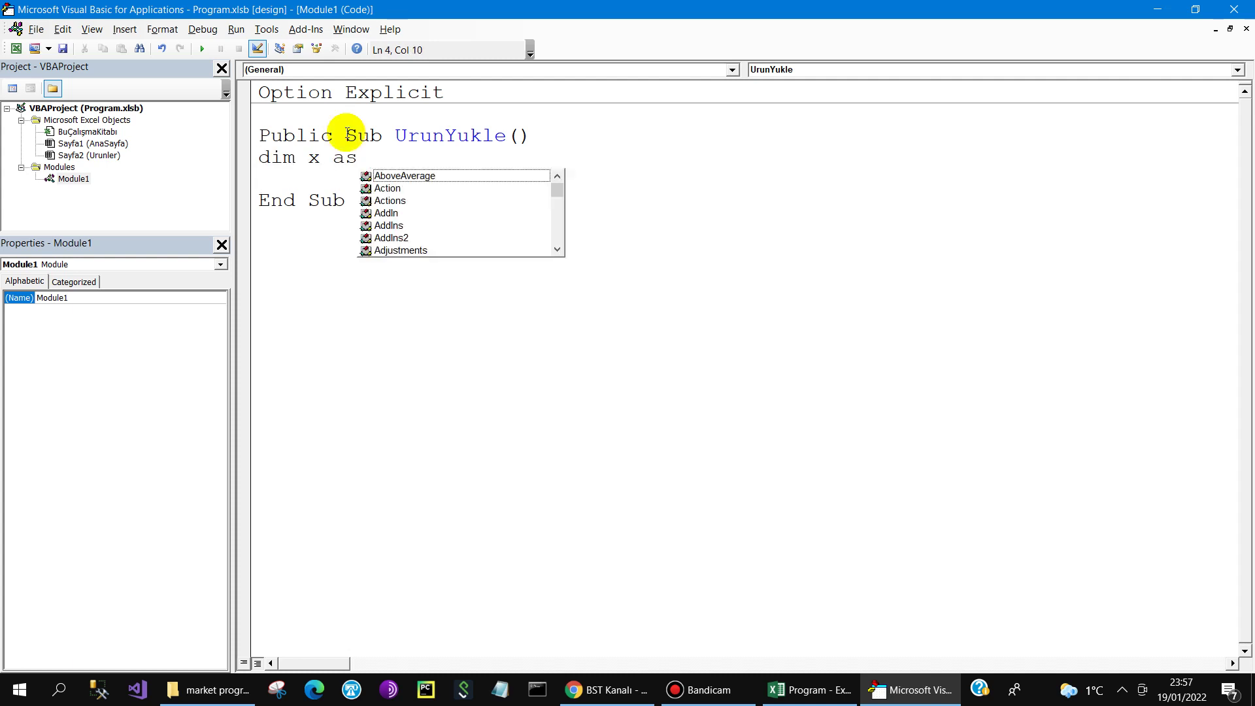
{"action": "type", "text": "in"}
{"action": "key", "text": "Return"}
{"action": "type", "text": "d"}
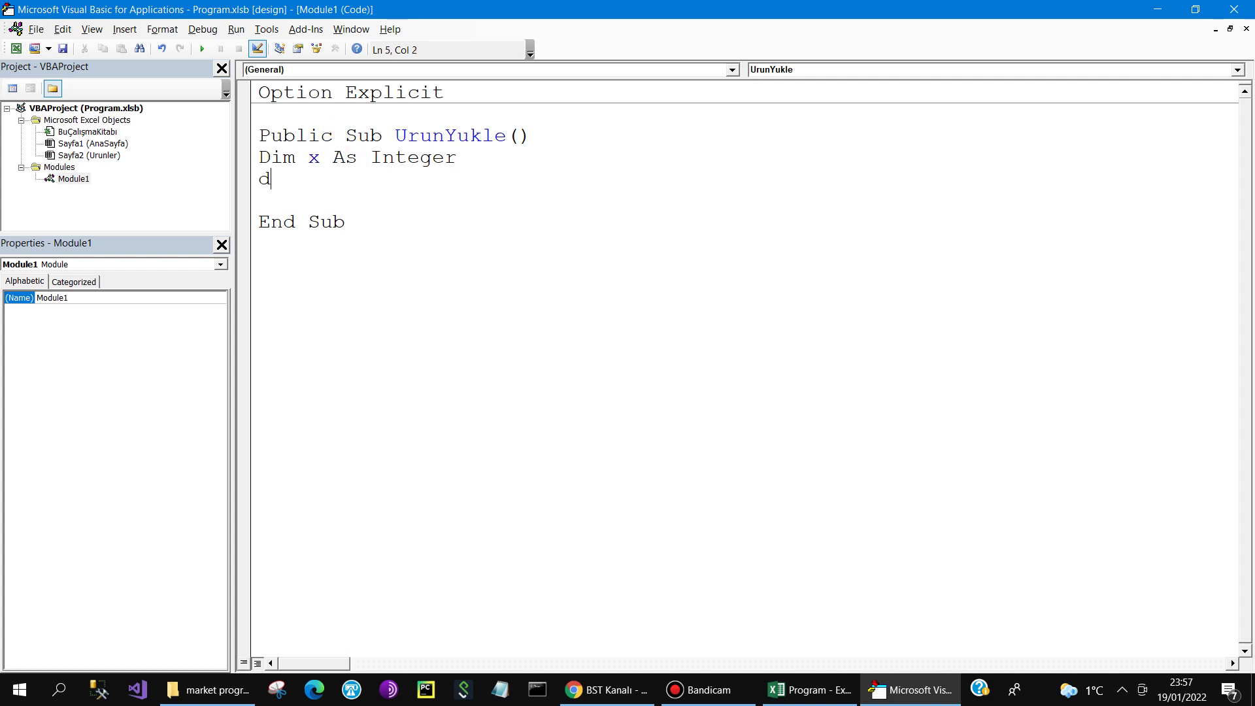
{"action": "type", "text": "im us"}
{"action": "type", "text": "as "}
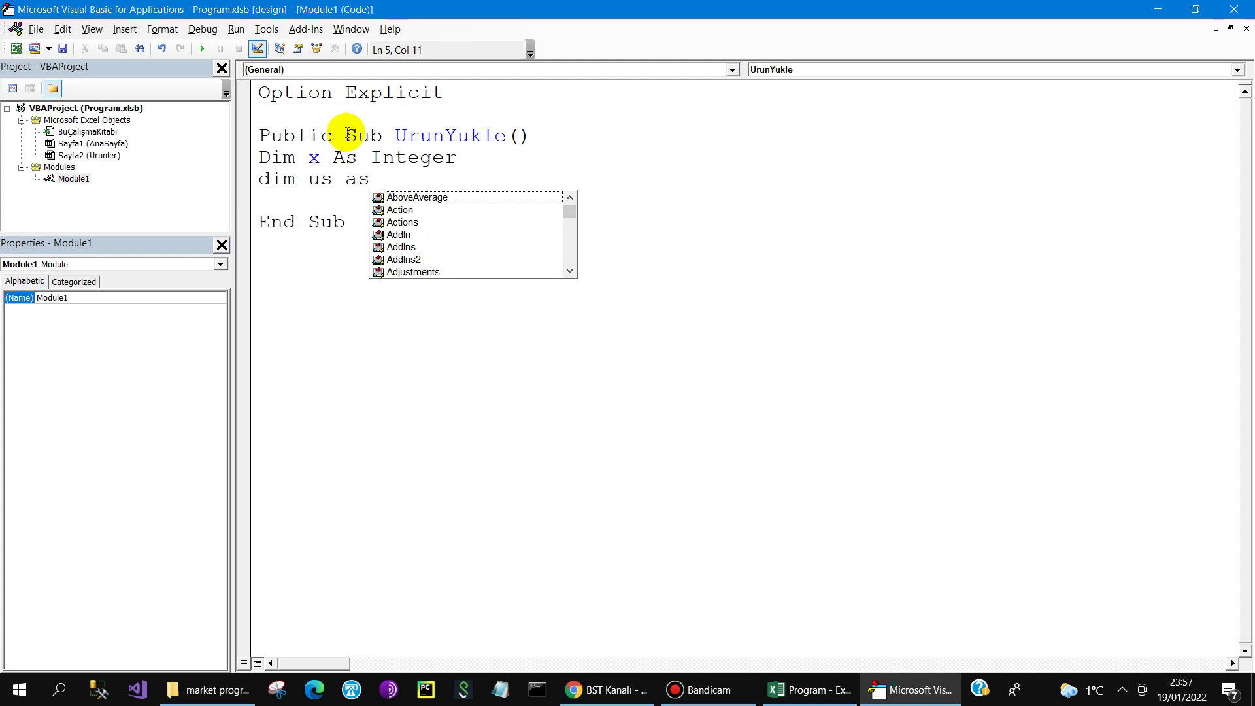
{"action": "type", "text": "in"}
{"action": "key", "text": "Return"}
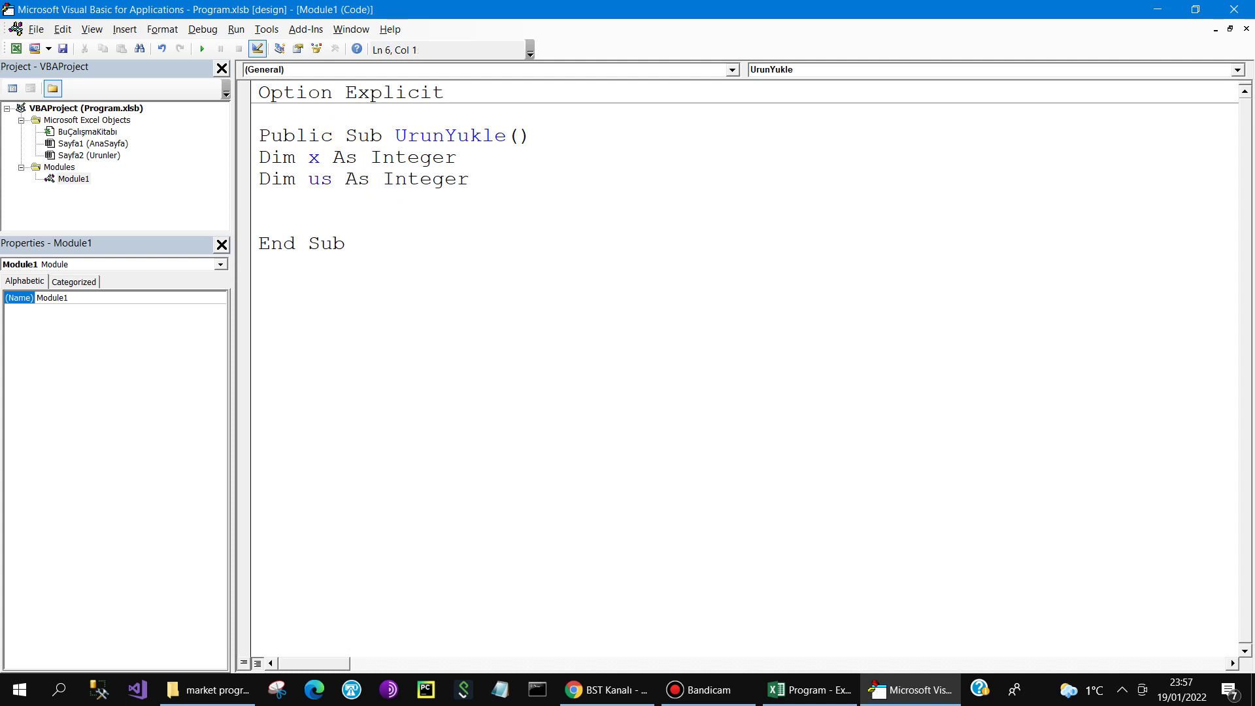
{"action": "type", "text": "dim w"}
{"action": "type", "text": "s as wo"}
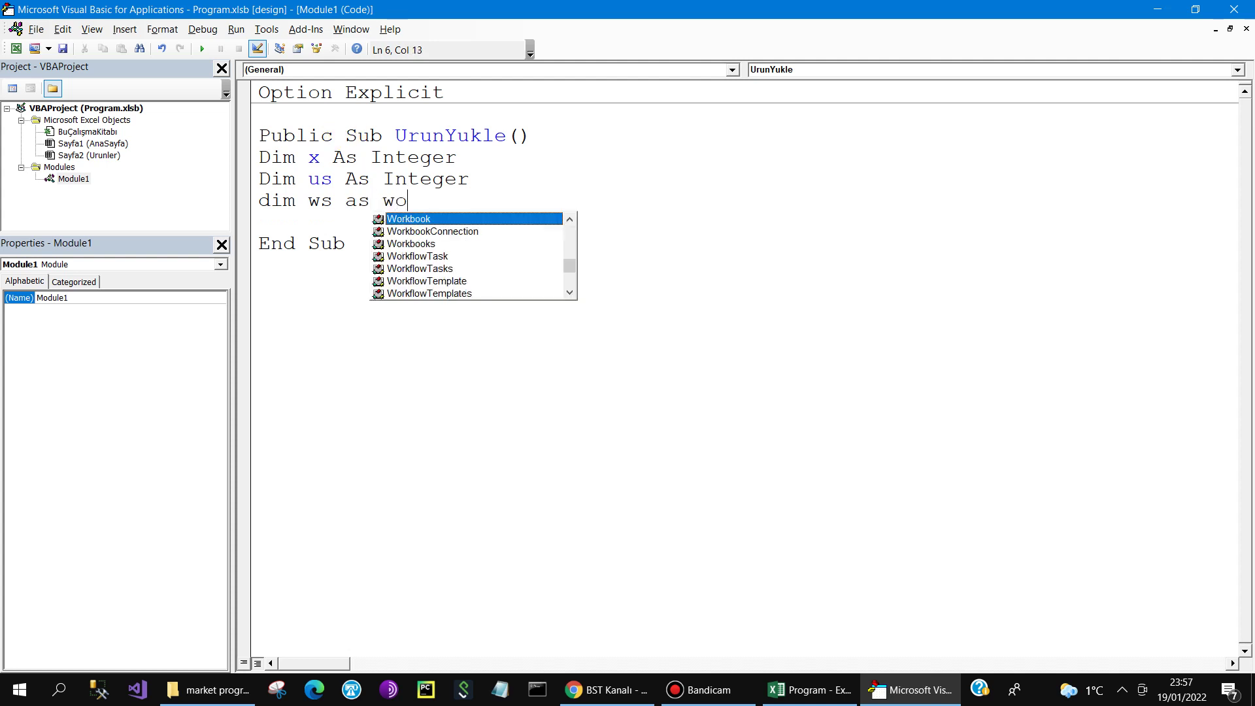
{"action": "type", "text": "rks"}
{"action": "key", "text": "Return"}
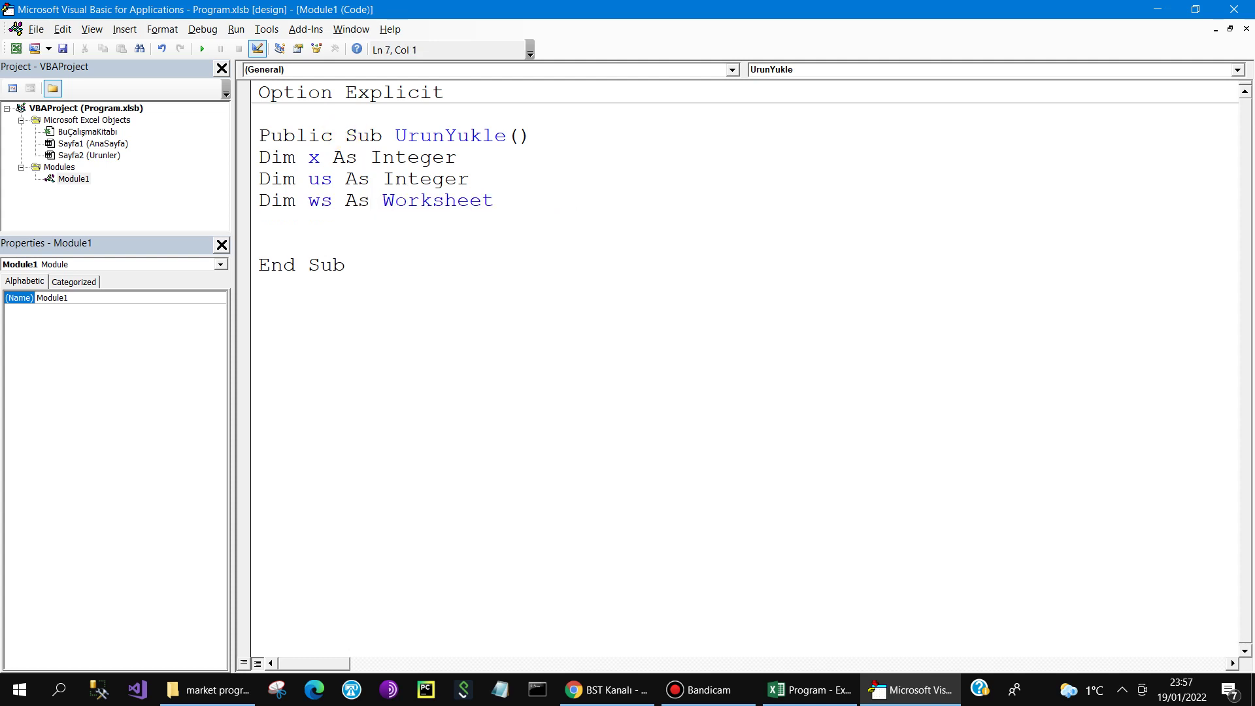
Step: Set ws = Sheets("Urunler") and us = ws.Range("A10000").End(xlUp).Row
{"action": "type", "text": "et "}
{"action": "type", "text": "ws=S"}
{"action": "type", "text": "he"}
{"action": "key", "text": "ctrl+space"}
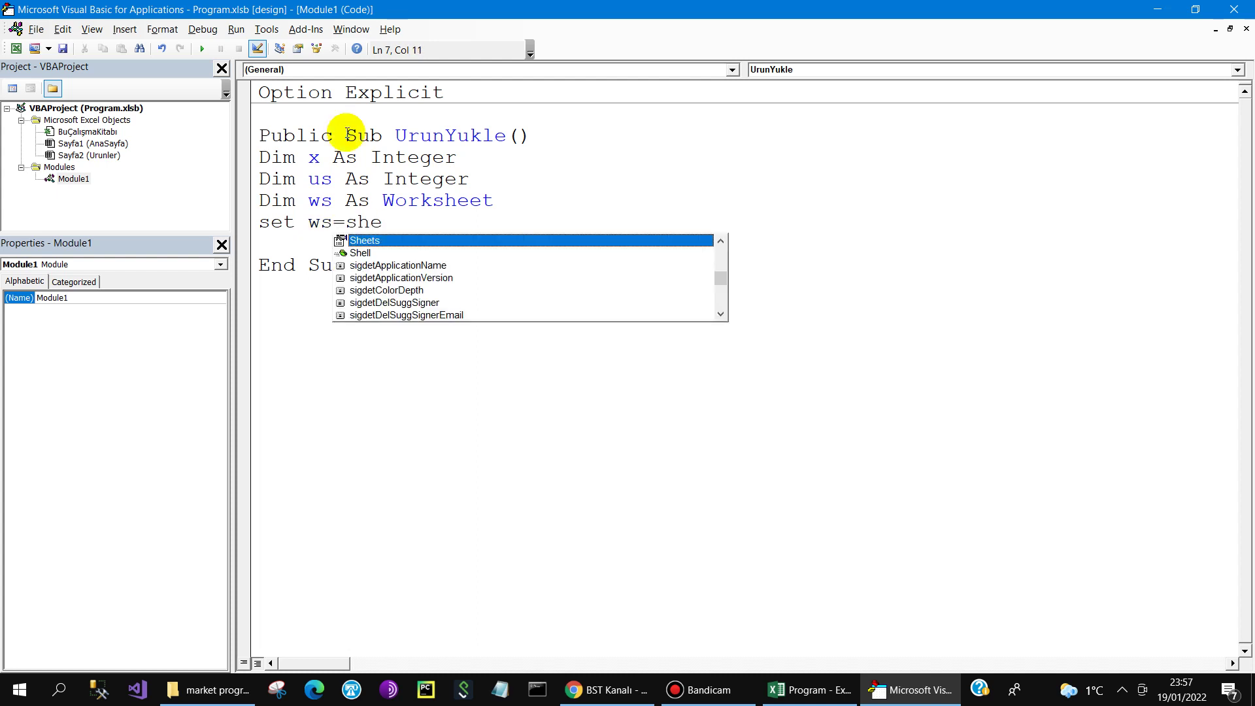
{"action": "key", "text": "Escape"}
{"action": "type", "text": "ets(\""}
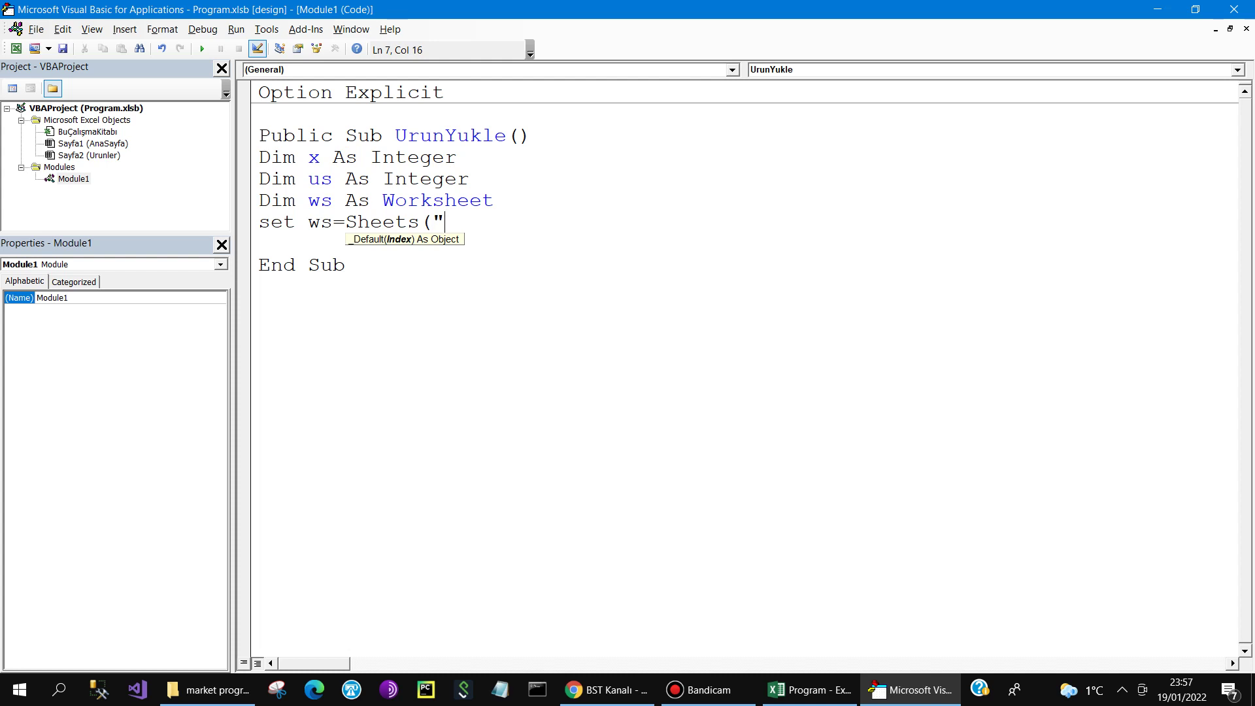
{"action": "type", "text": "Urunler\""}
{"action": "type", "text": ")"}
{"action": "key", "text": "Return"}
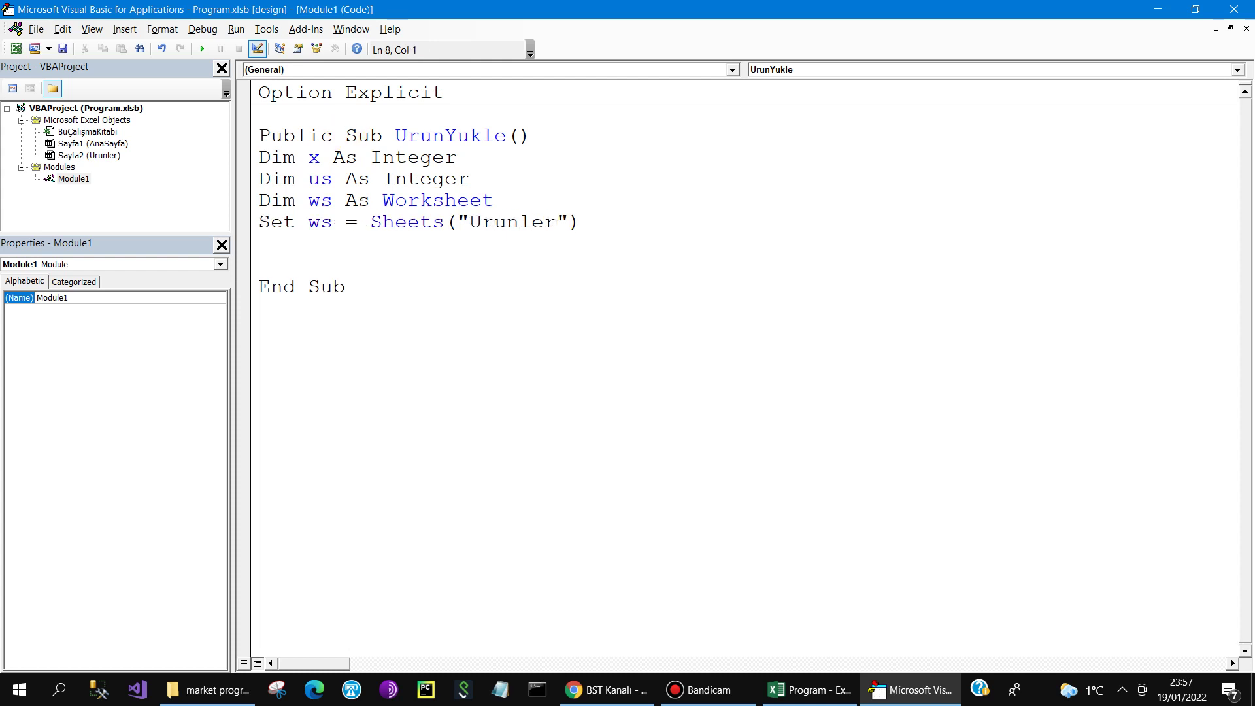
{"action": "type", "text": "us="}
{"action": "type", "text": "ws.r"}
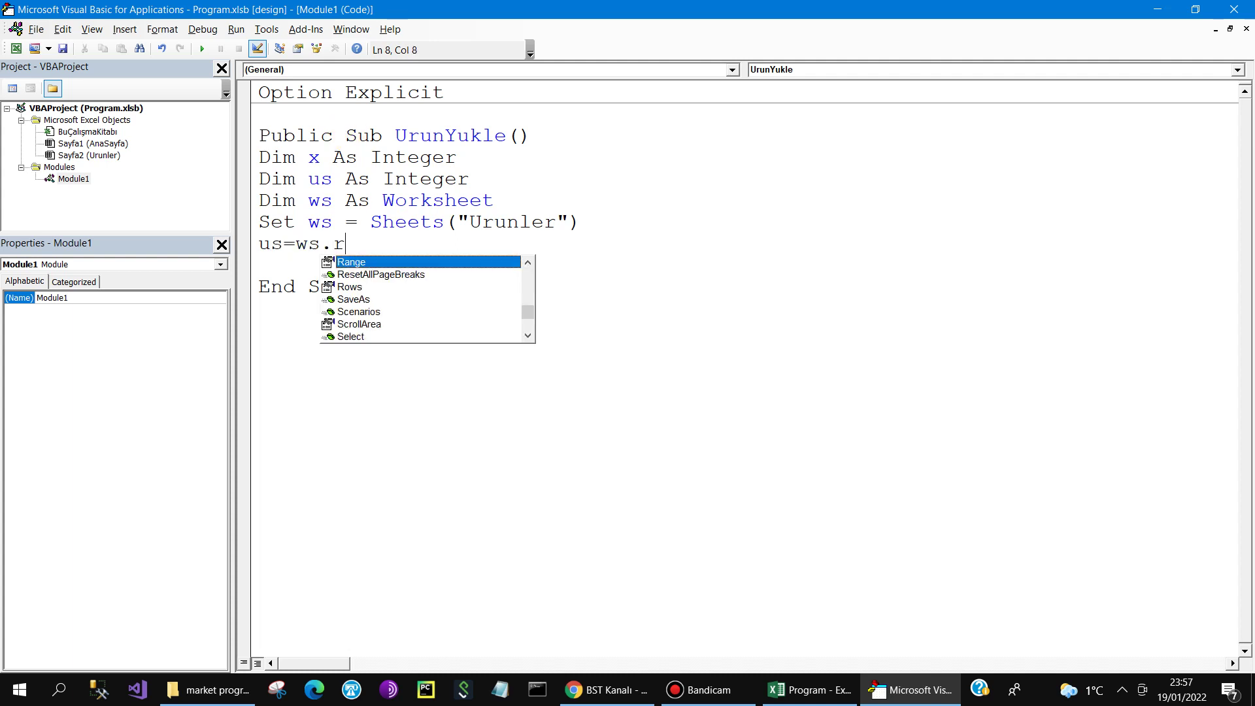
{"action": "type", "text": "a(\"A"}
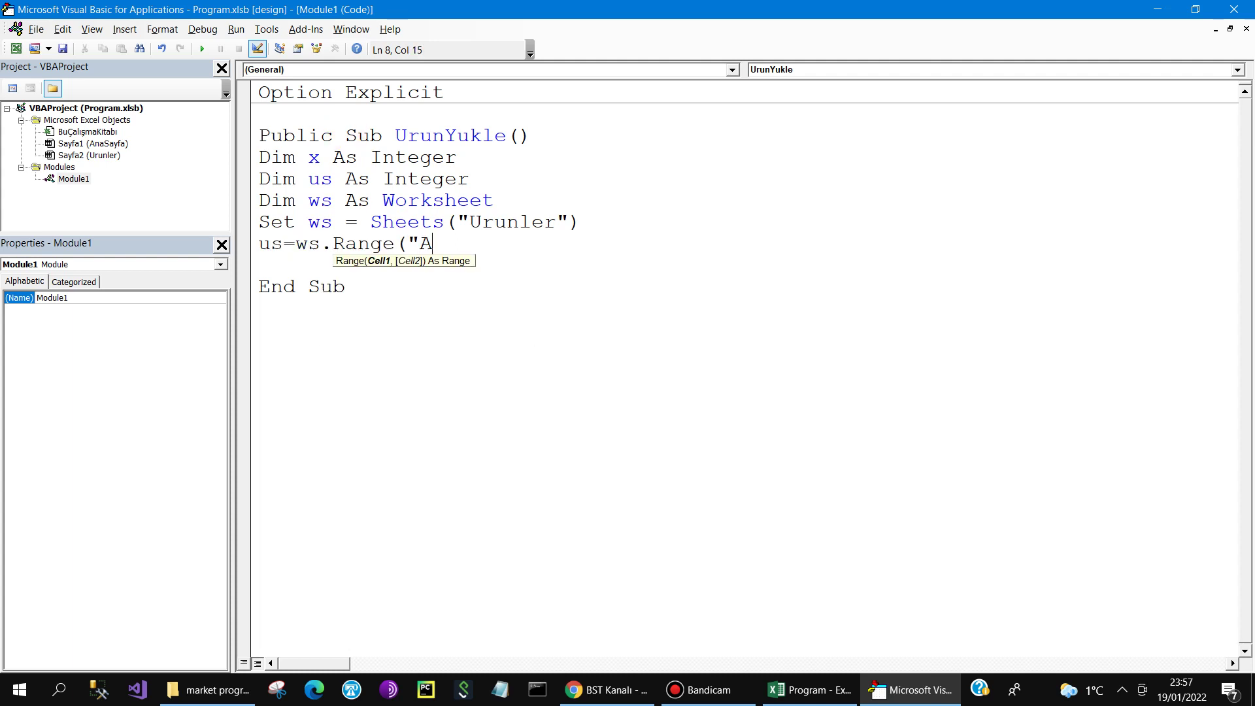
{"action": "type", "text": "00"}
{"action": "type", "text": "00\")."}
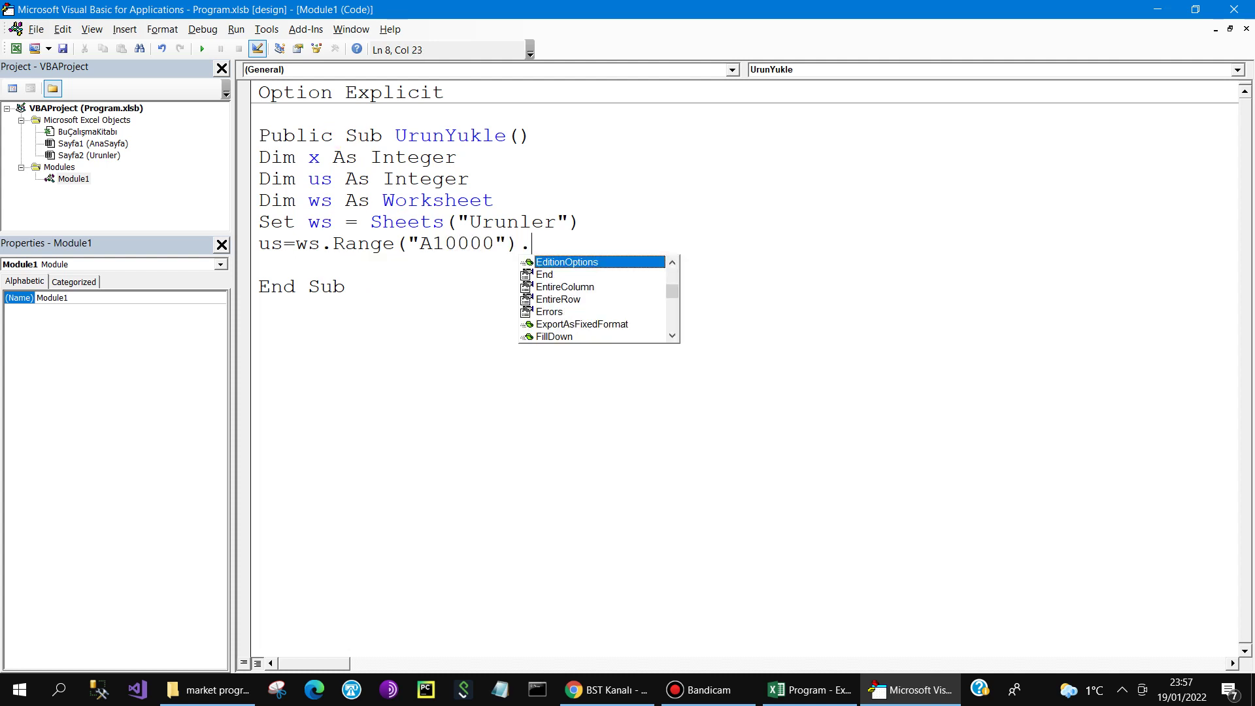
{"action": "type", "text": "en(xl"}
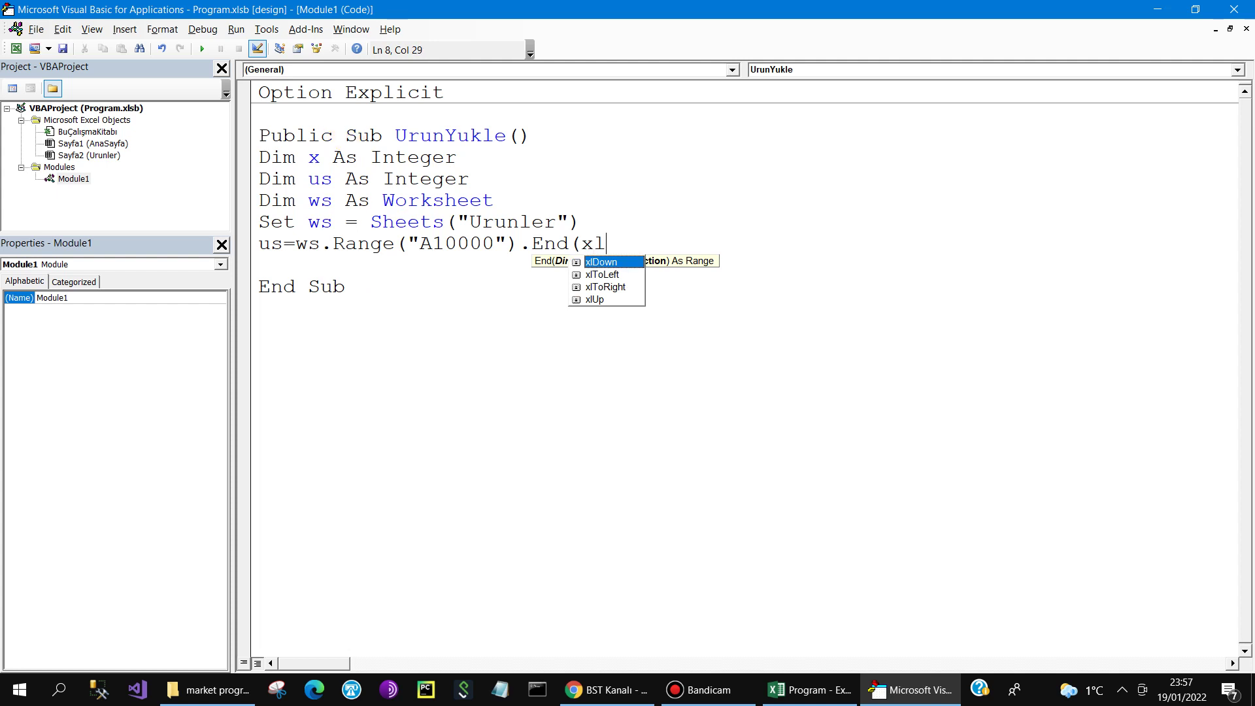
{"action": "type", "text": "u"}
{"action": "type", "text": "."}
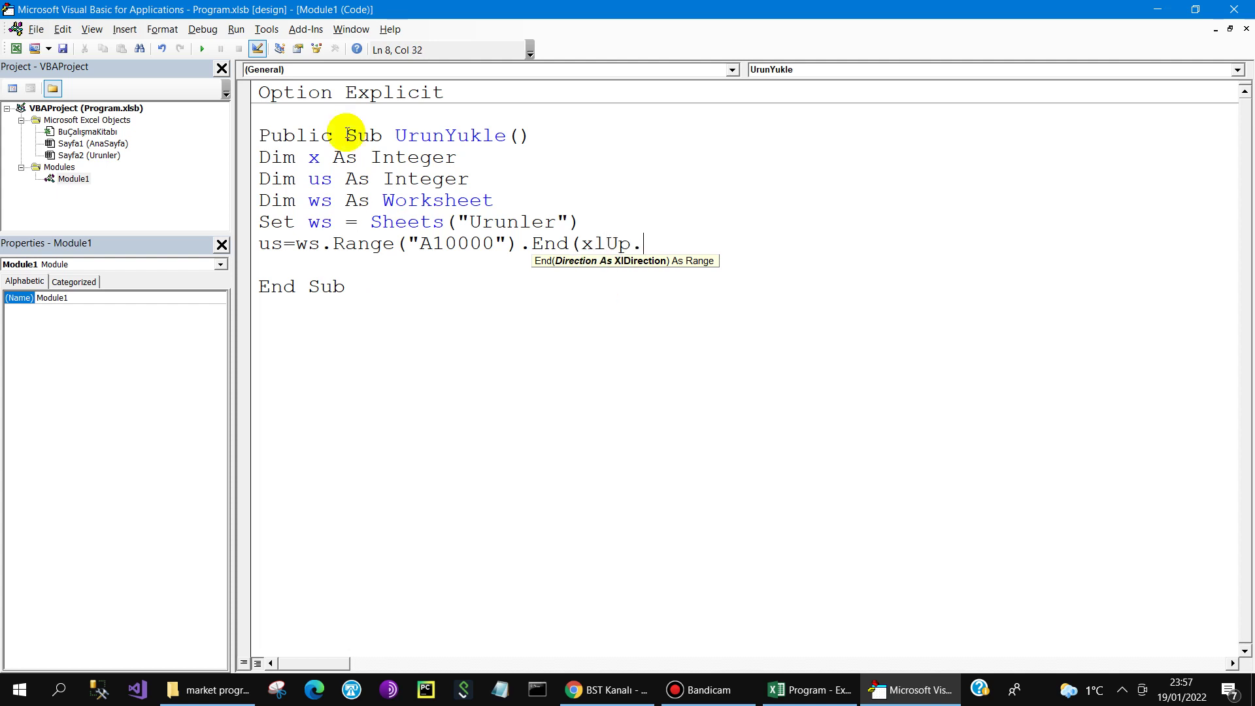
{"action": "key", "text": "BackSpace"}
{"action": "type", "text": ")."}
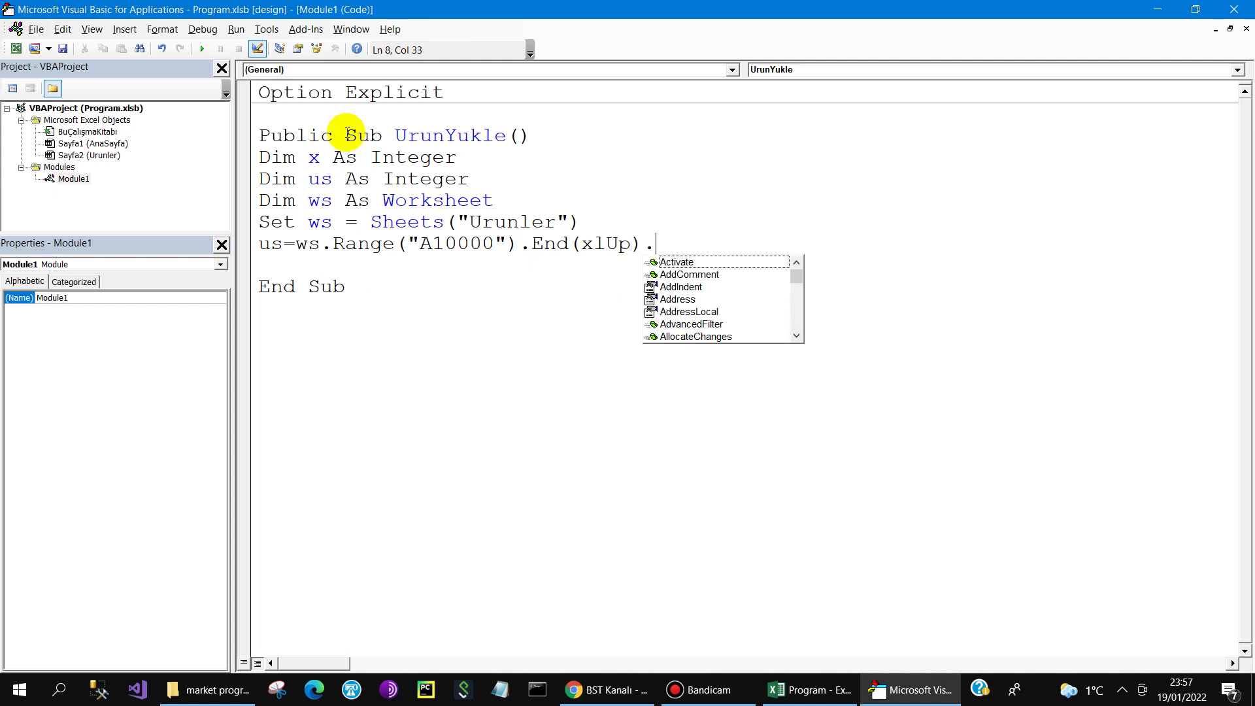
{"action": "type", "text": "ro"}
{"action": "key", "text": "Tab"}
{"action": "key", "text": "Return"}
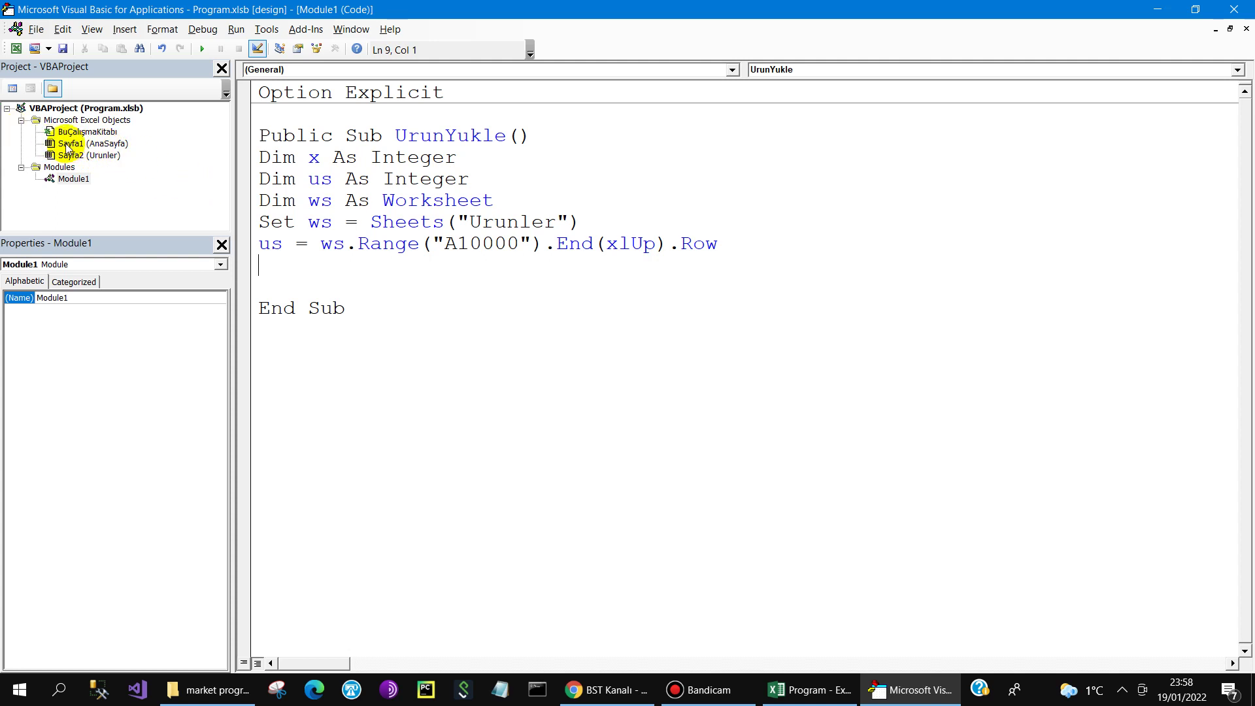
Step: Add Sayfa1.cbUrun.Clear and a For x = 2 To us … Next loop
{"action": "type", "text": "Sayf"}
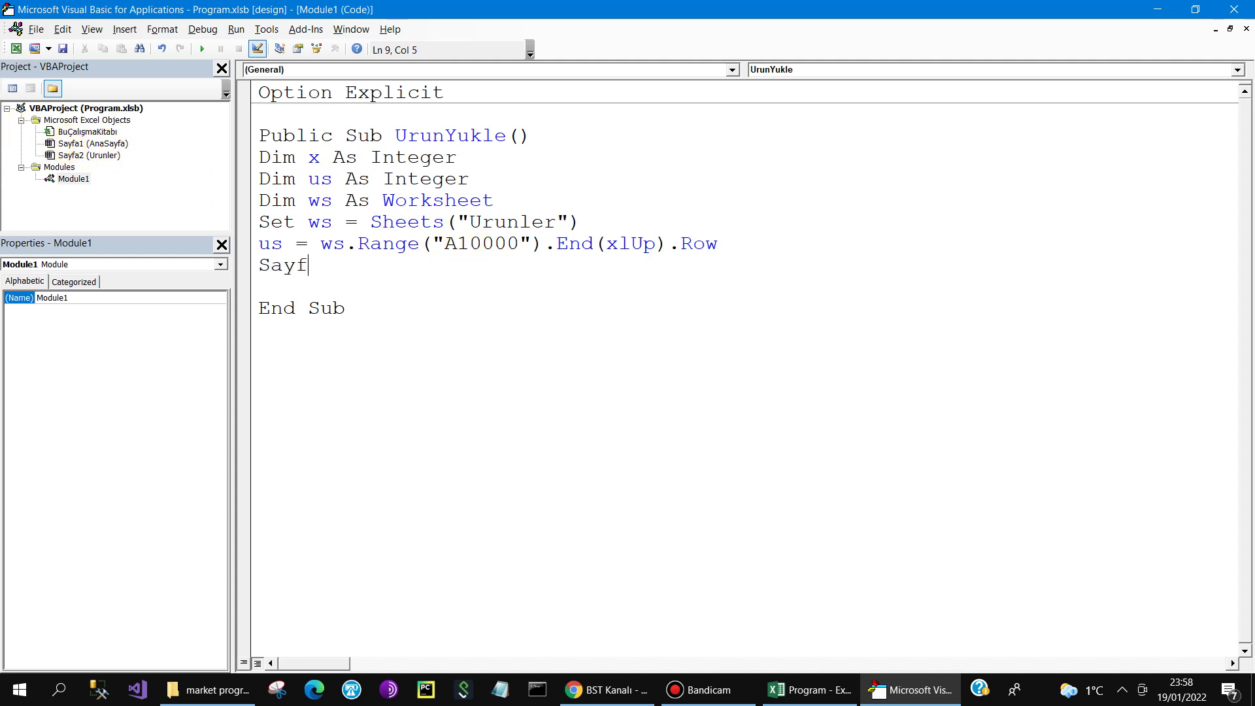
{"action": "type", "text": "a1.c"}
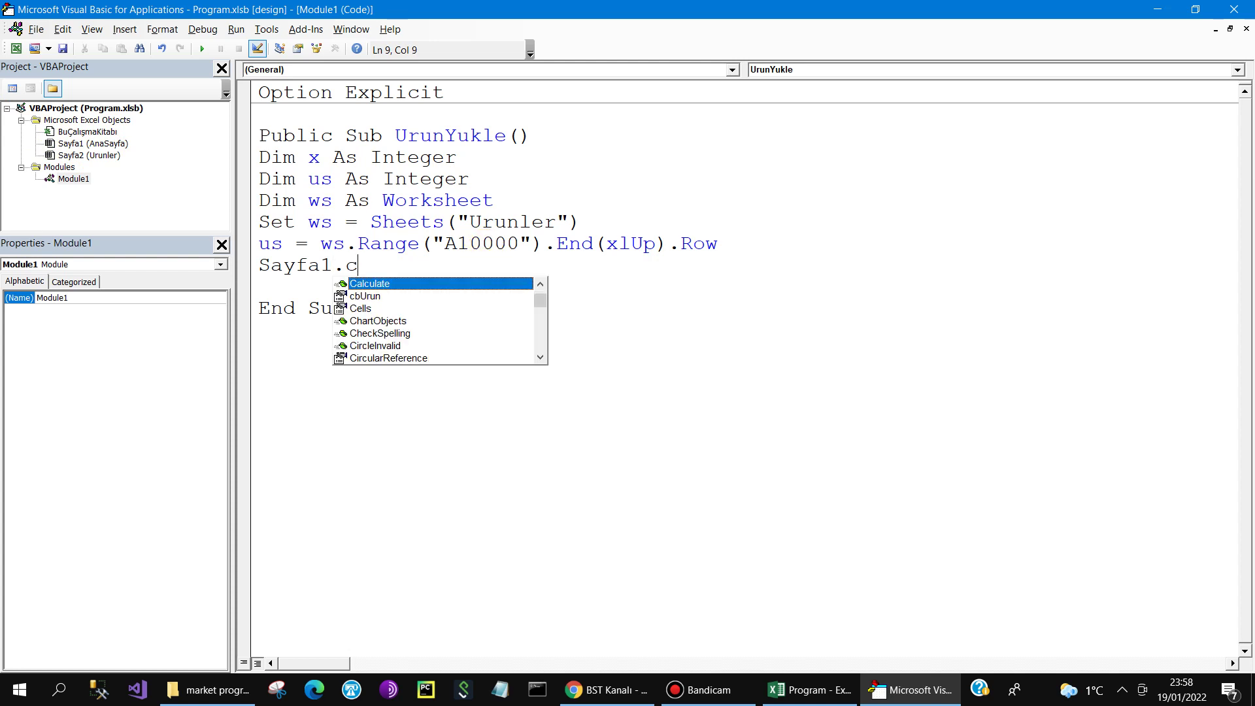
{"action": "type", "text": "bu.c"}
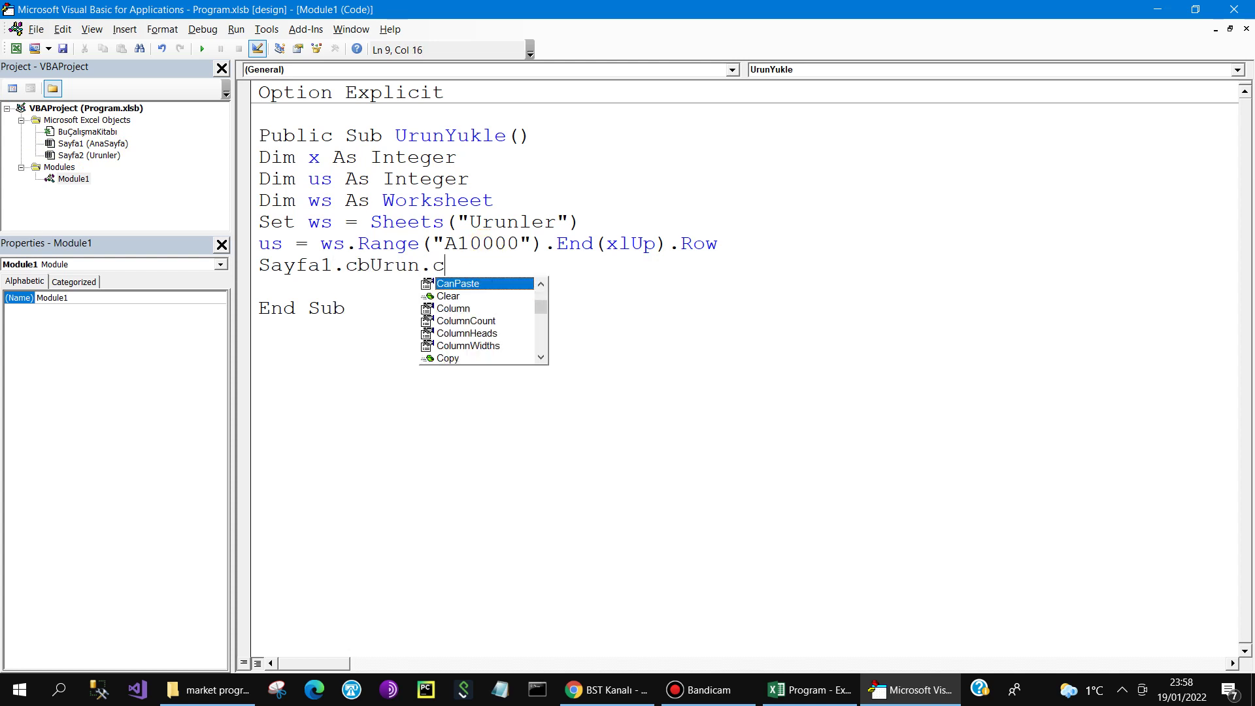
{"action": "type", "text": "l"}
{"action": "key", "text": "Tab"}
{"action": "key", "text": "Return"}
{"action": "key", "text": "Return"}
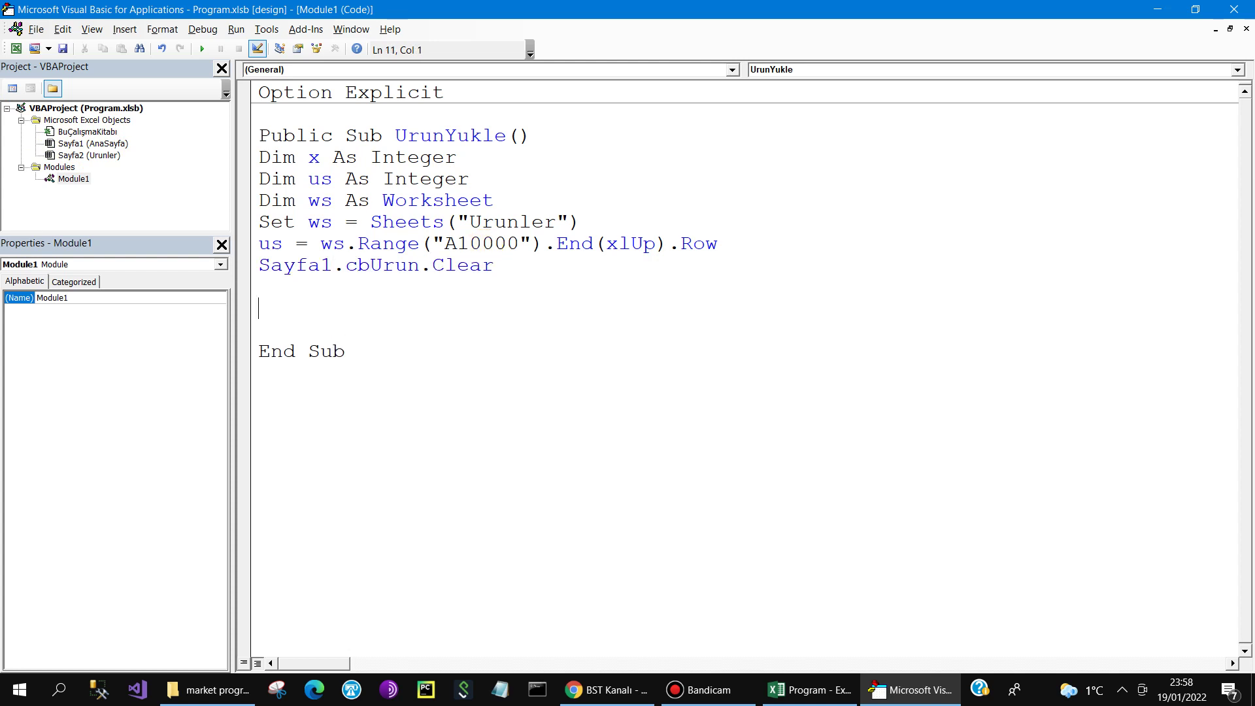
{"action": "type", "text": "for x="}
{"action": "type", "text": "2 "}
{"action": "type", "text": "to u"}
{"action": "type", "text": "s"}
{"action": "key", "text": "Return"}
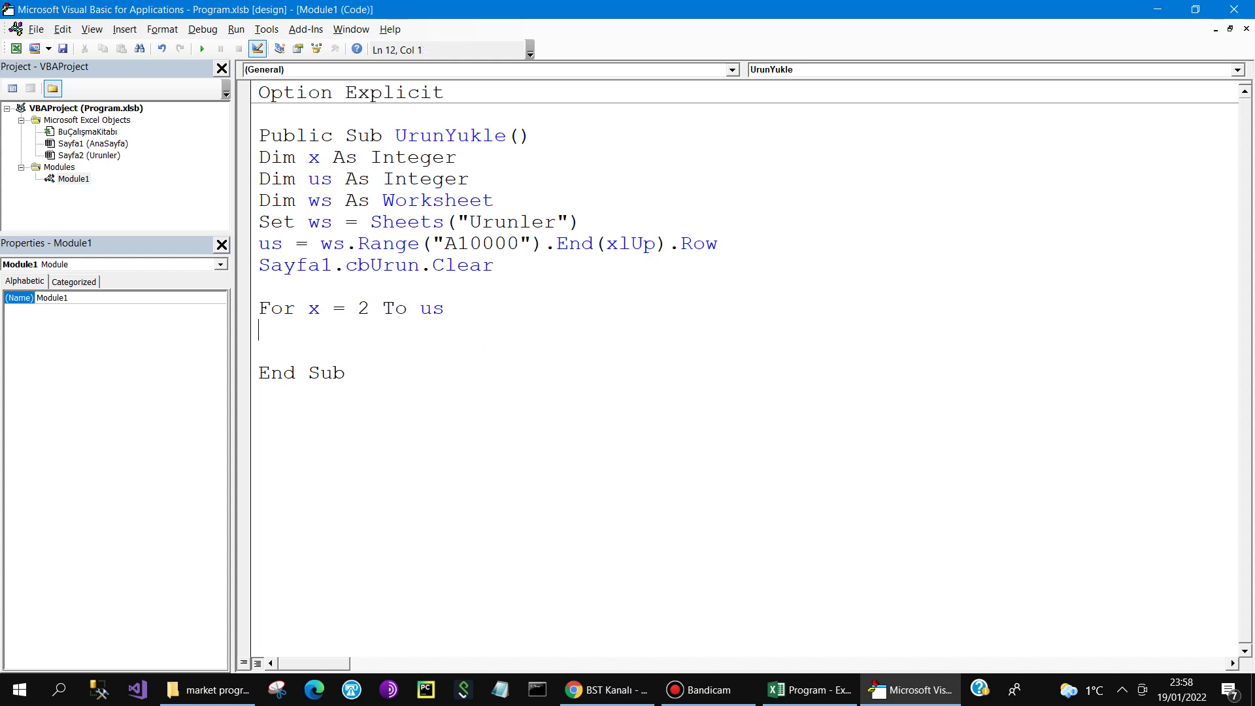
{"action": "key", "text": "Return"}
{"action": "key", "text": "Return"}
{"action": "type", "text": "next"}
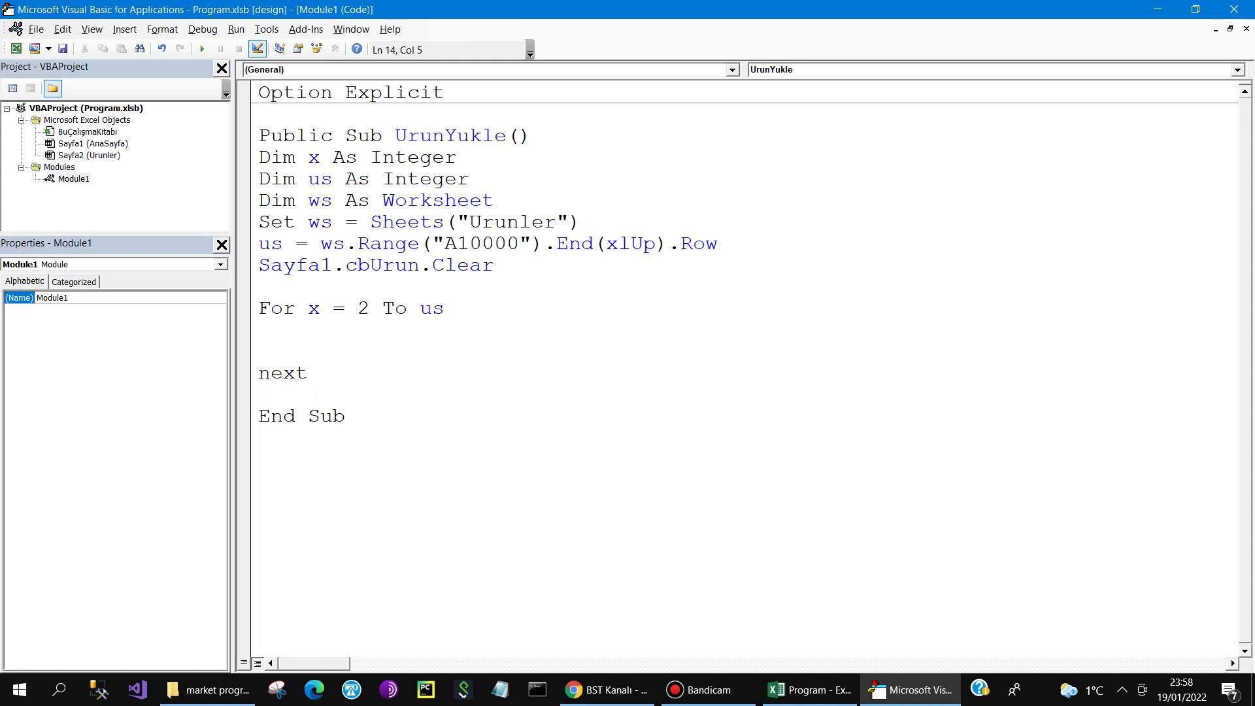
Step: Inside the loop, begin typing Sayfa1.cbUrun.AddItem("A2:B
{"action": "left_click", "coordinate": [260, 330]}
{"action": "type", "text": "say"}
{"action": "type", "text": "fa1."}
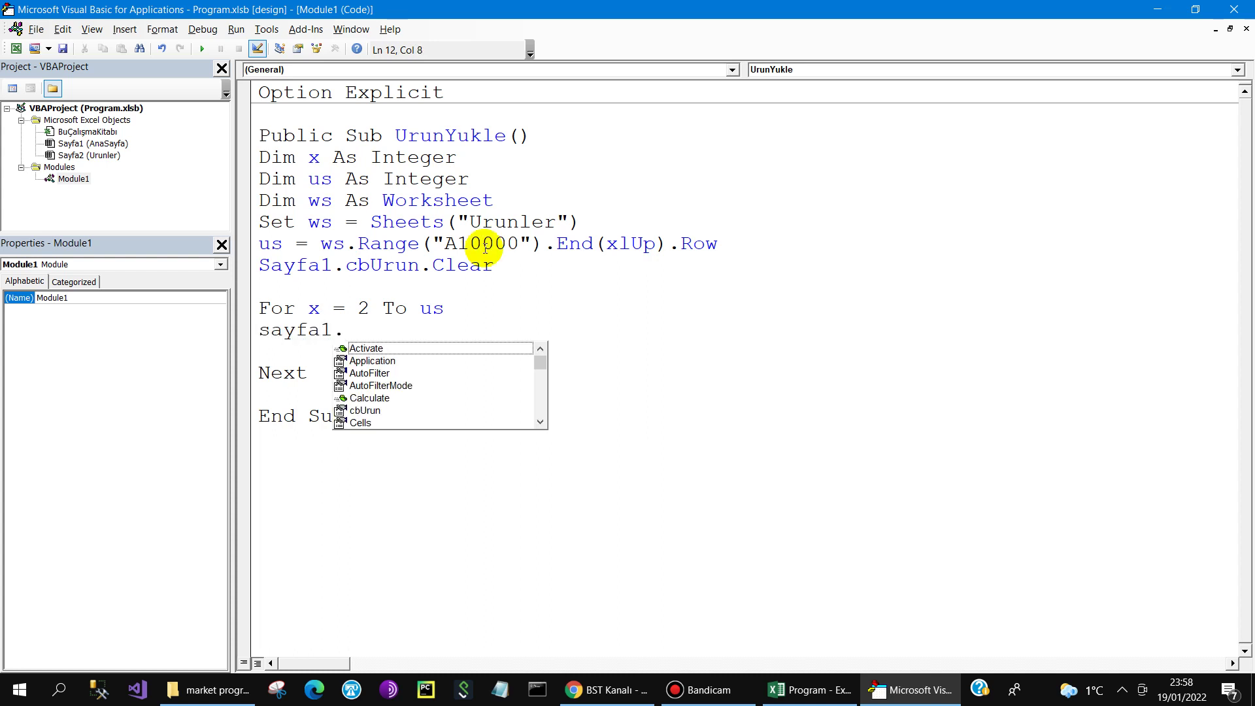
{"action": "type", "text": "cbu.a"}
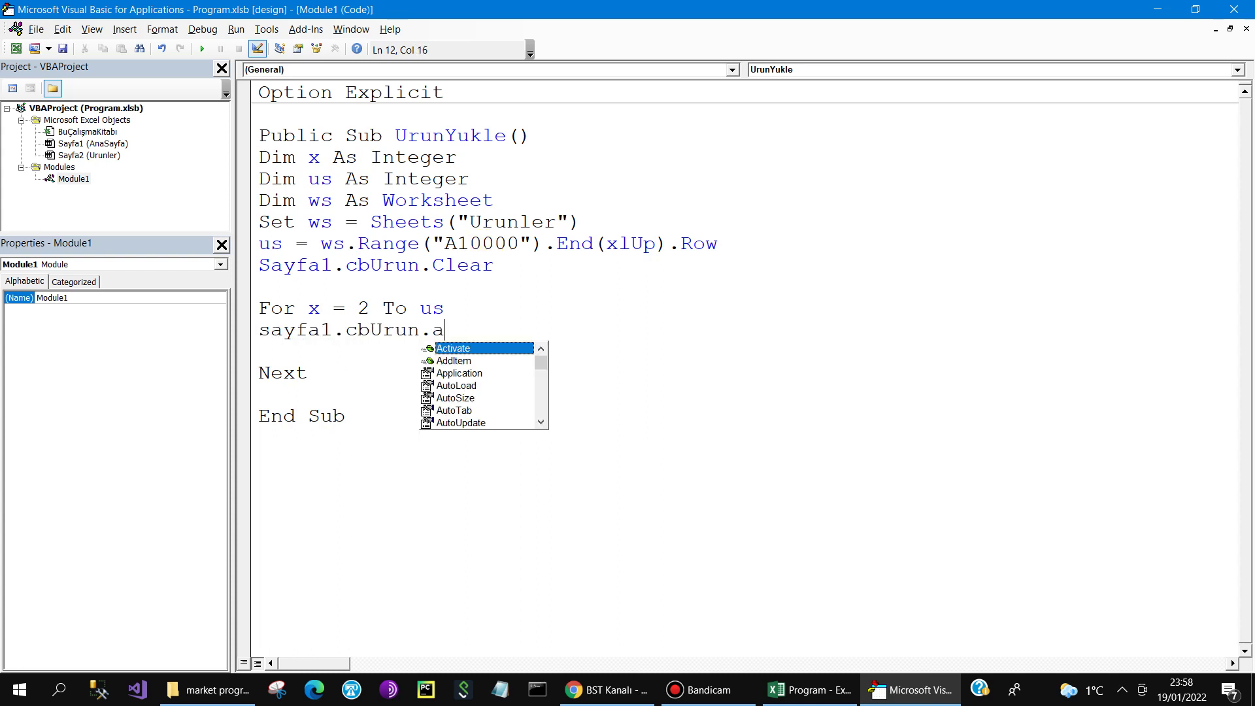
{"action": "type", "text": "d"}
{"action": "key", "text": "Tab"}
{"action": "type", "text": "("}
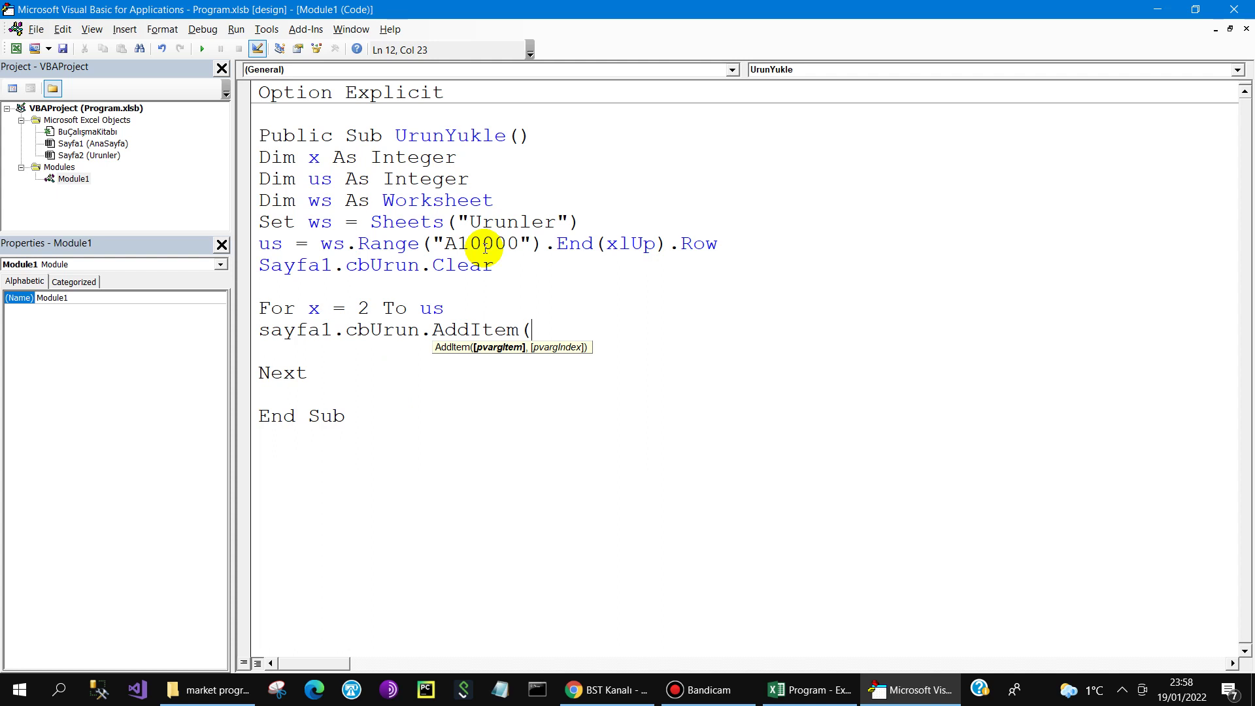
{"action": "type", "text": "\"A"}
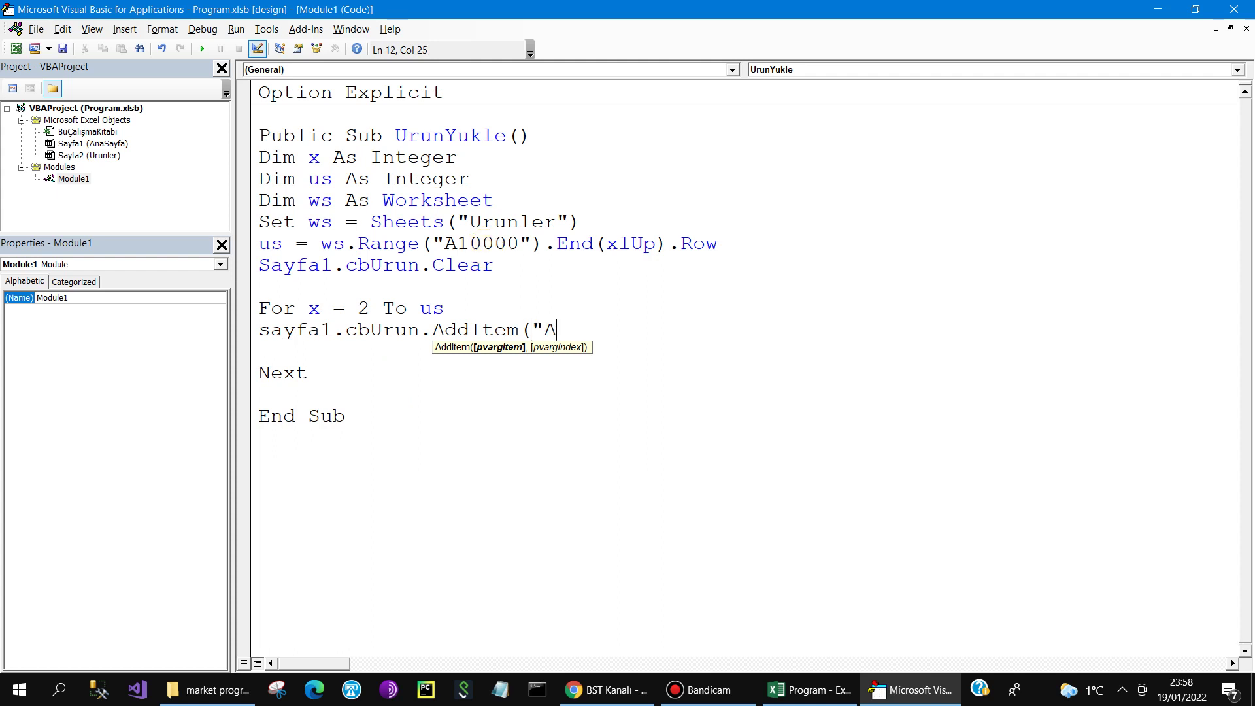
{"action": "type", "text": "2:"}
{"action": "type", "text": "B"}
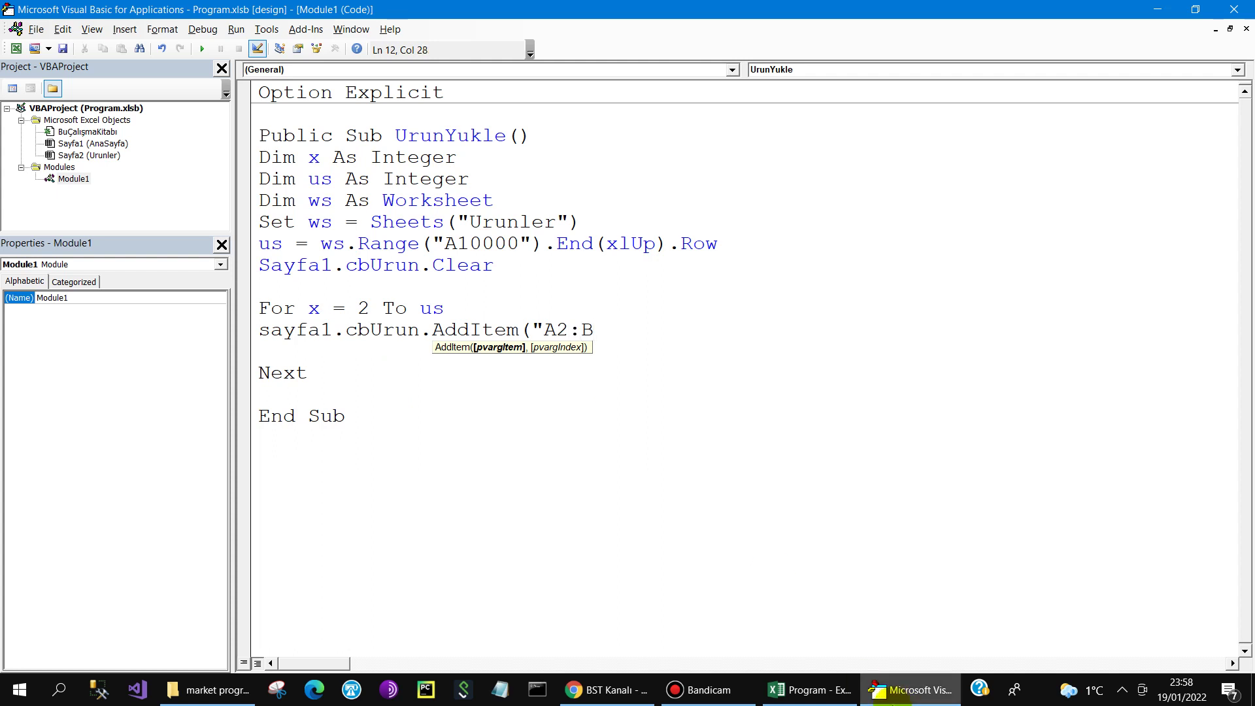
Step: Review the product names and prices in Urunler range A2:B6
{"action": "left_click", "coordinate": [811, 690]}
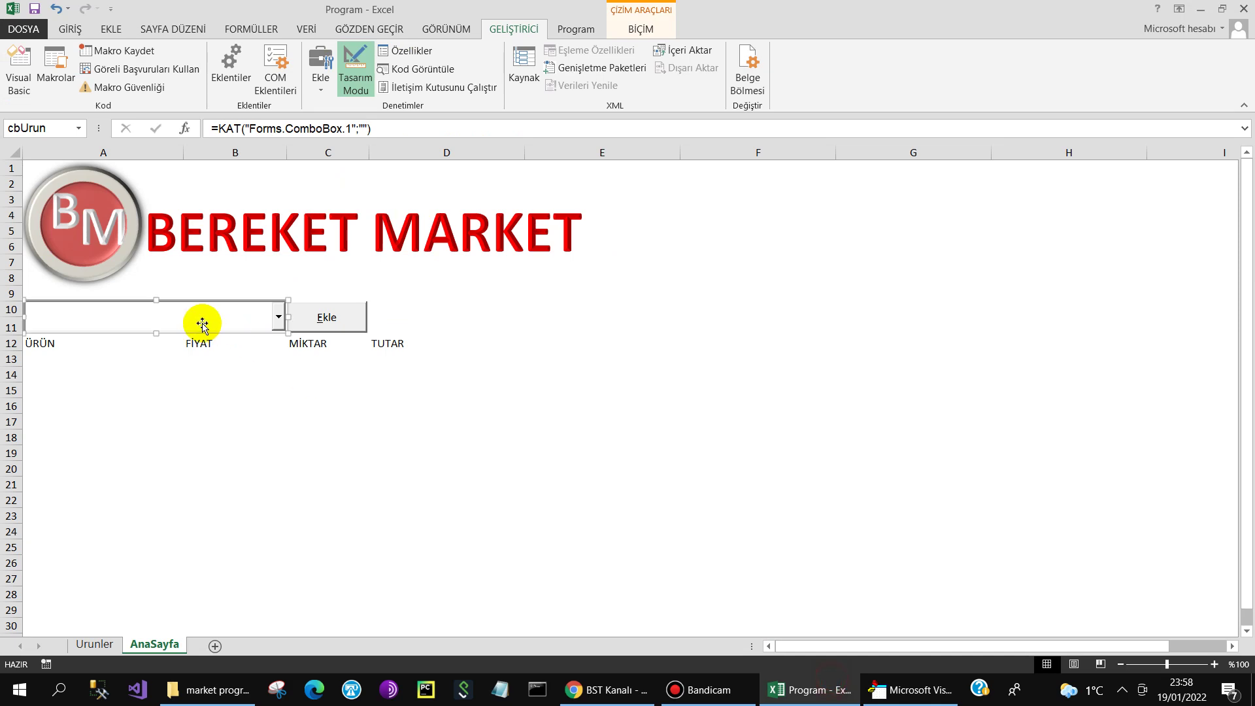
{"action": "left_click", "coordinate": [94, 644]}
{"action": "mouse_move", "coordinate": [56, 185]}
{"action": "left_mouse_down"}
{"action": "mouse_move", "coordinate": [151, 201]}
{"action": "mouse_move", "coordinate": [196, 252]}
{"action": "left_mouse_up"}
{"action": "left_click", "coordinate": [912, 690]}
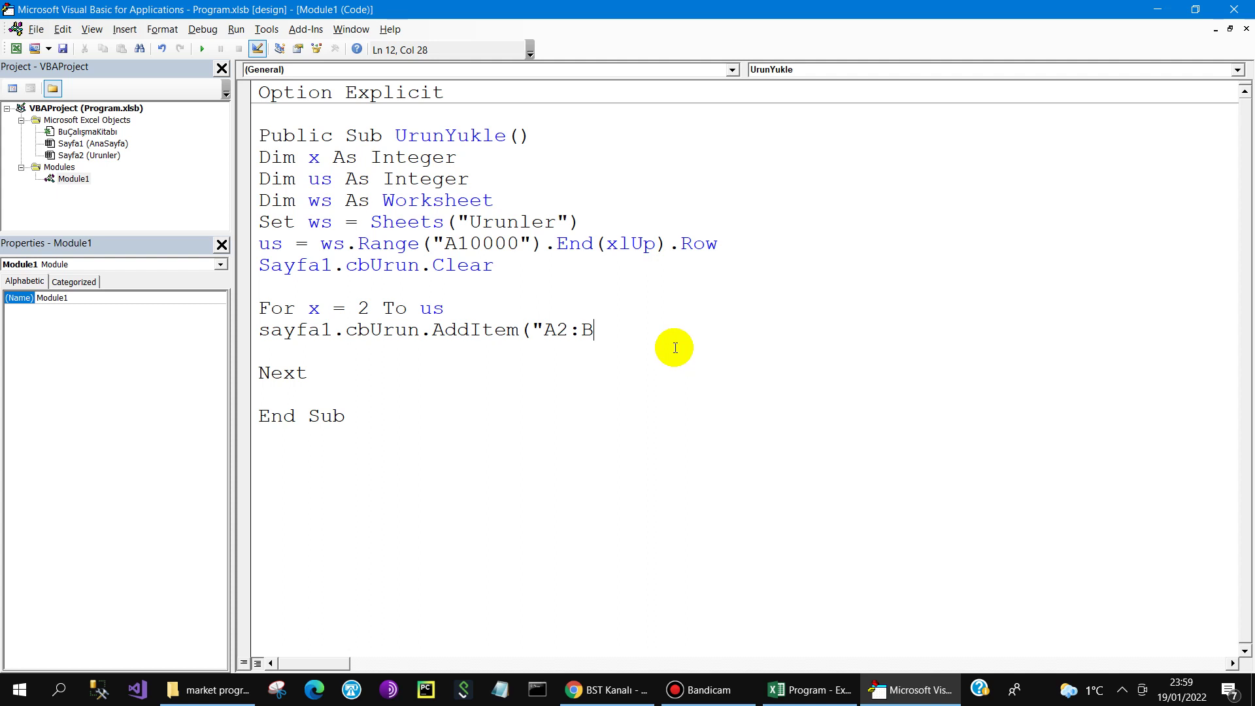
Step: Finish the AddItem line as ("A2:B" & x) and delete the blank lines above Next
{"action": "type", "text": "\" "}
{"action": "type", "text": "& x"}
{"action": "type", "text": ")"}
{"action": "key", "text": "Return"}
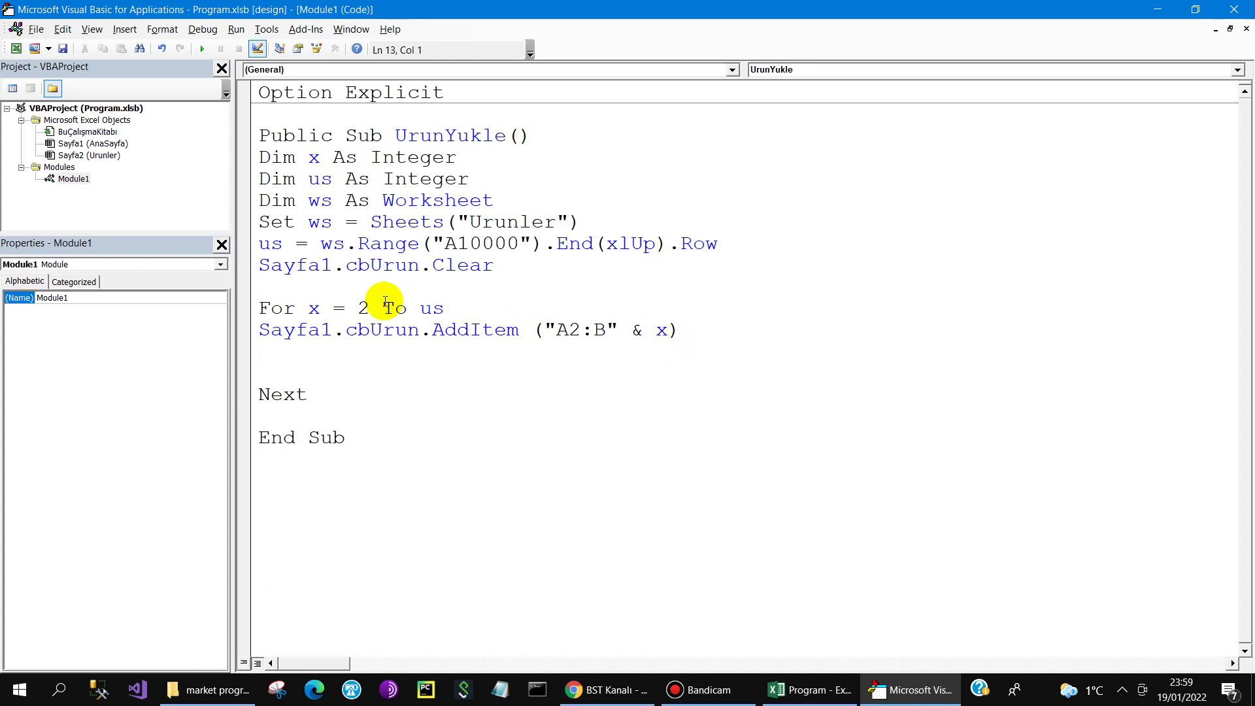
{"action": "left_click_drag", "start_coordinate": [250, 354], "coordinate": [250, 374]}
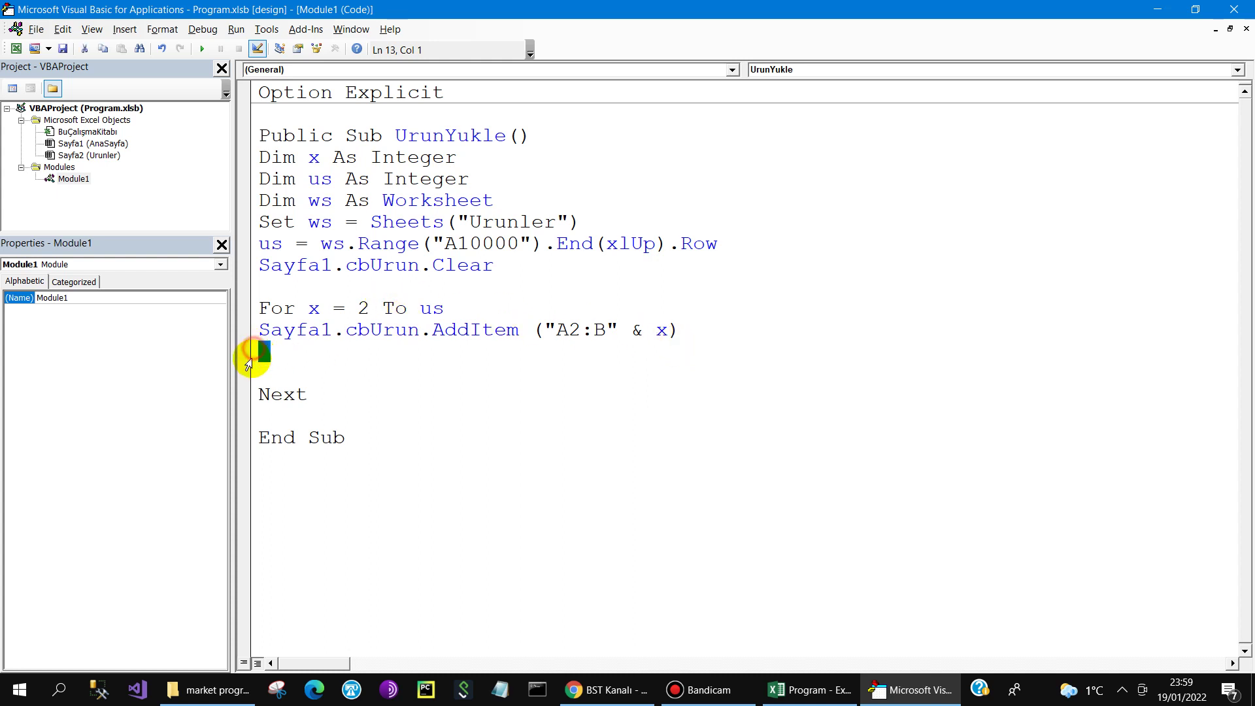
{"action": "key", "text": "Delete"}
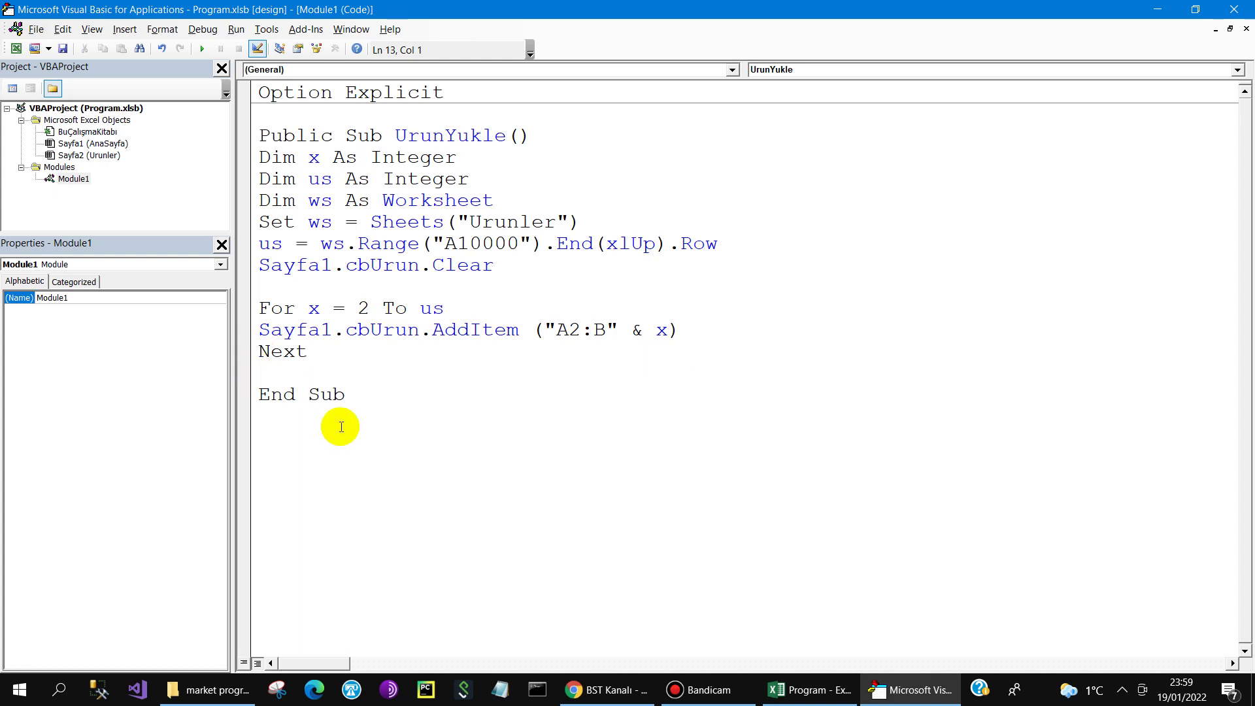
{"action": "left_click", "coordinate": [457, 138]}
{"action": "double_click", "coordinate": [456, 139]}
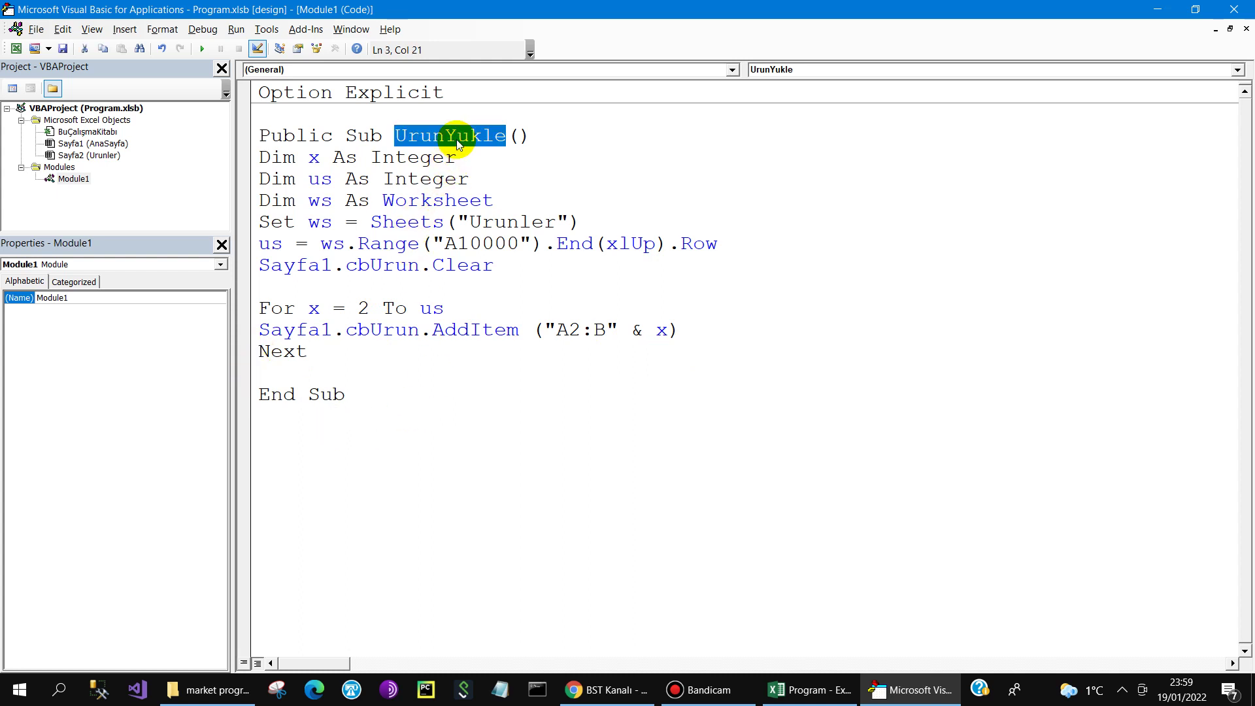
Step: Add a ThisWorkbook Workbook_Open procedure calling Module1.UrunYukle, then return to Excel
{"action": "double_click", "coordinate": [88, 131]}
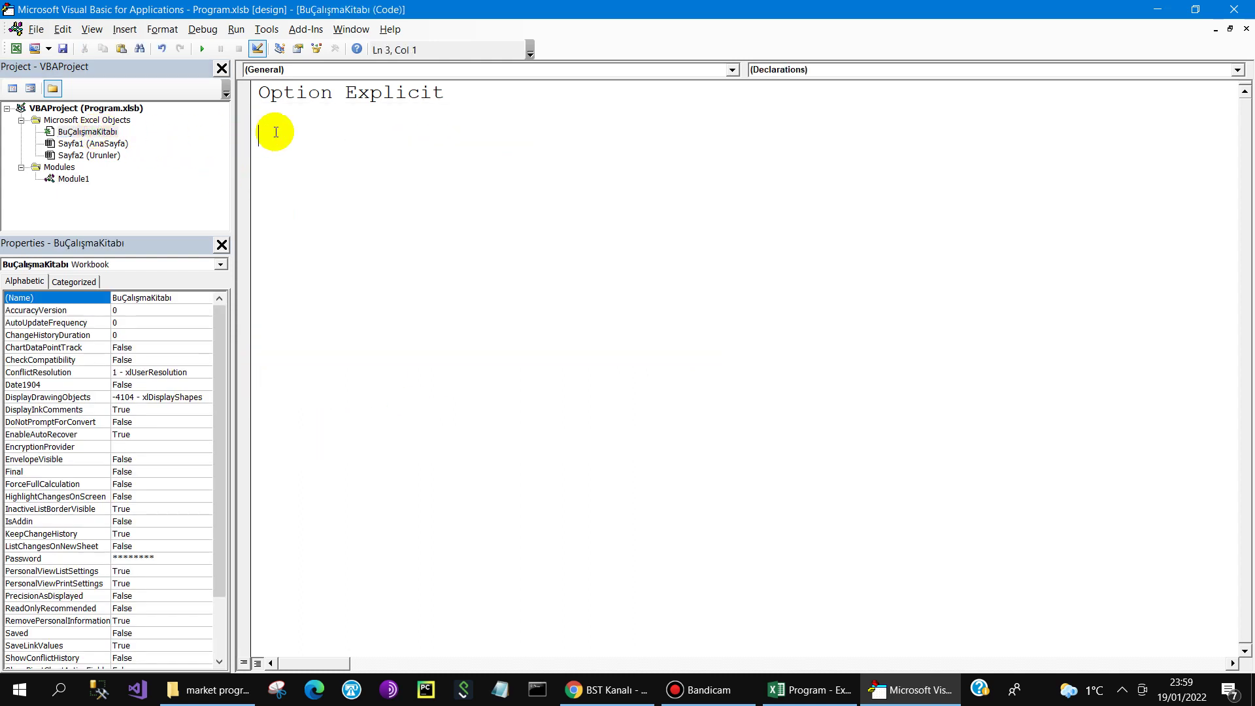
{"action": "left_click", "coordinate": [483, 70]}
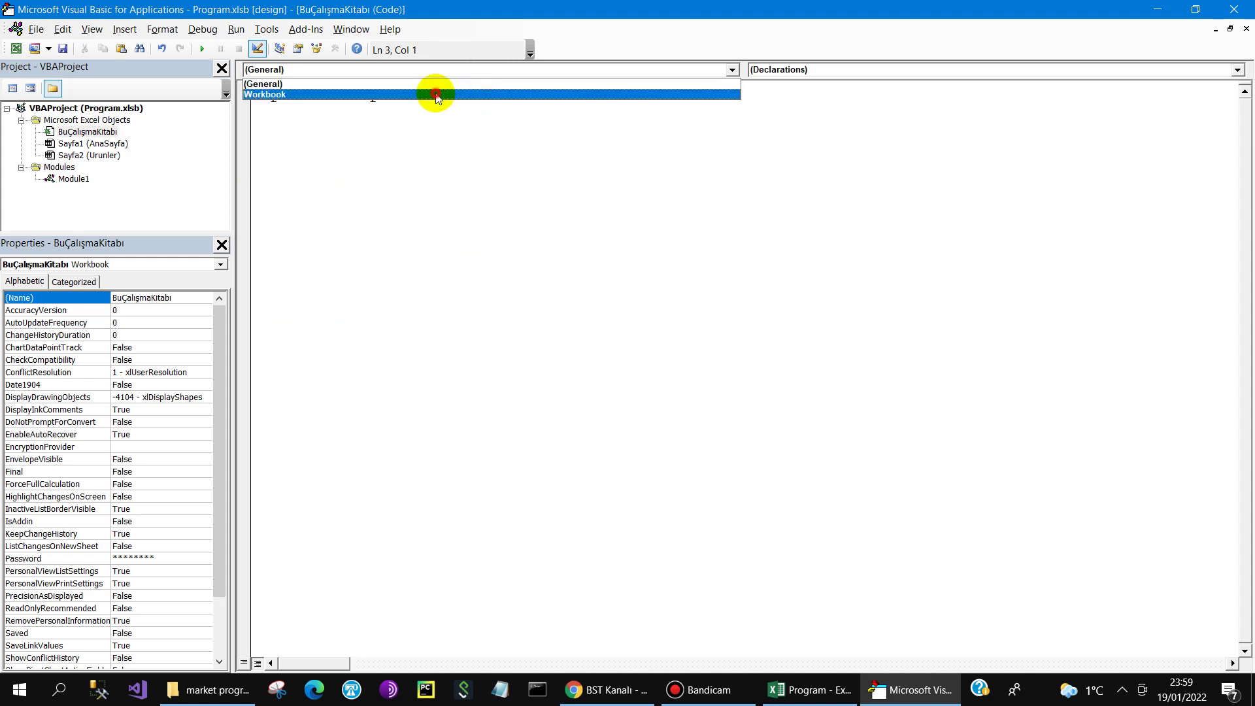
{"action": "left_click", "coordinate": [437, 96]}
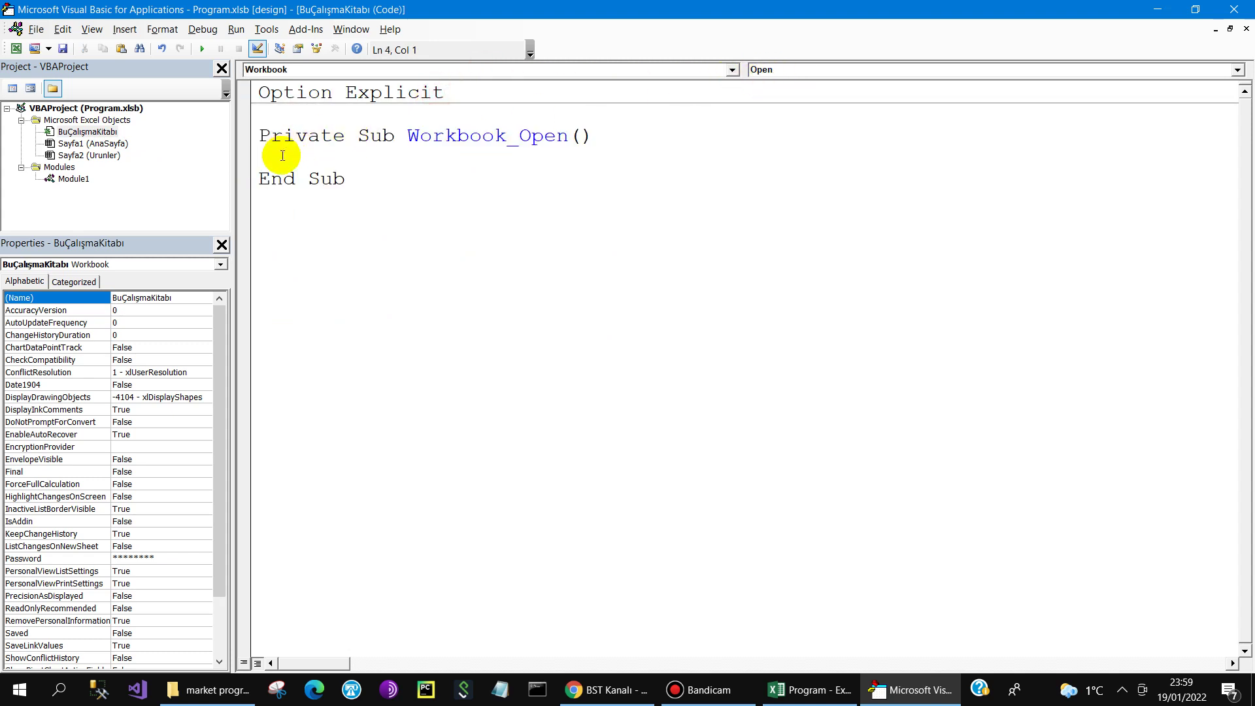
{"action": "type", "text": "modul"}
{"action": "key", "text": "ctrl+space"}
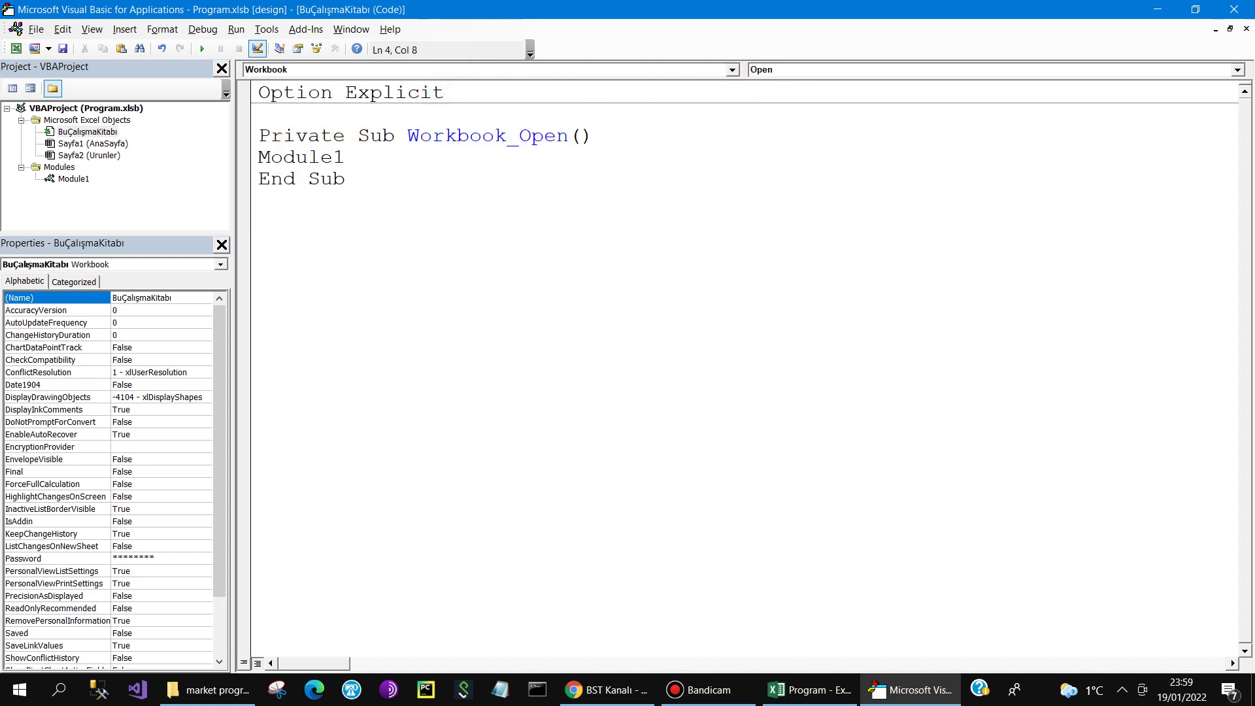
{"action": "type", "text": ".u"}
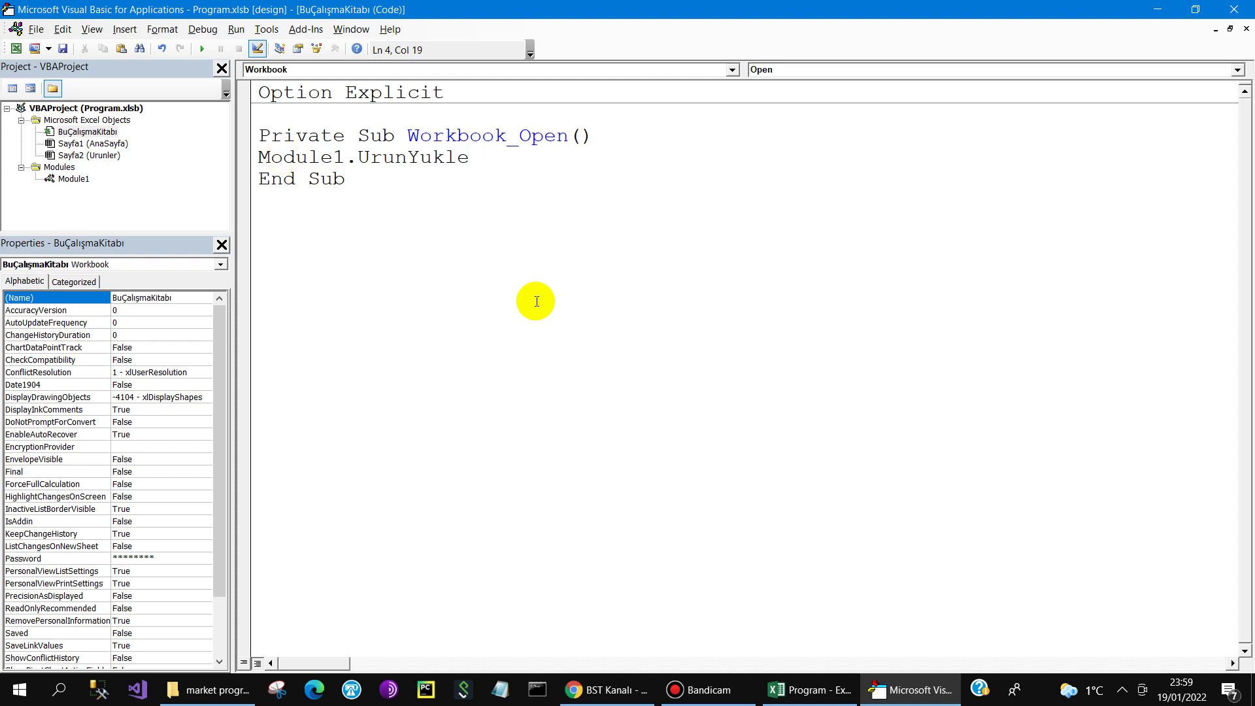
{"action": "key", "text": "alt+F11"}
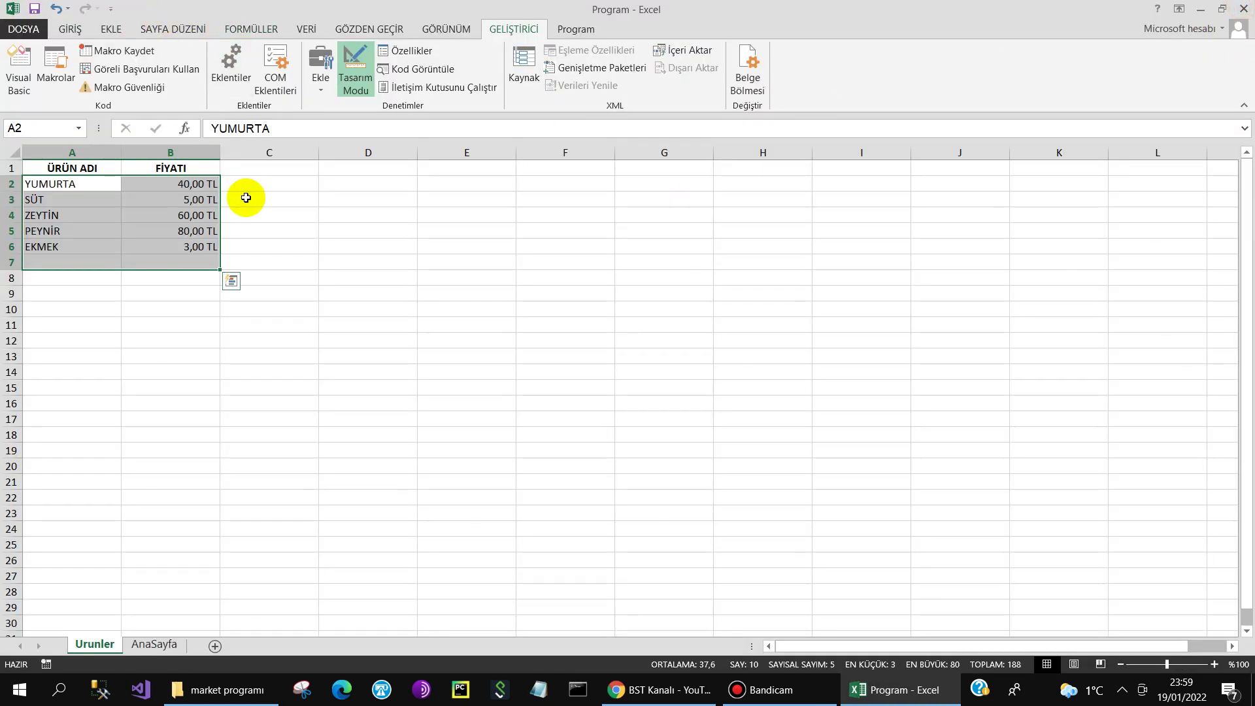
Step: Save the workbook and dismiss the personal-information warning
{"action": "left_click", "coordinate": [241, 186]}
{"action": "left_click", "coordinate": [34, 8]}
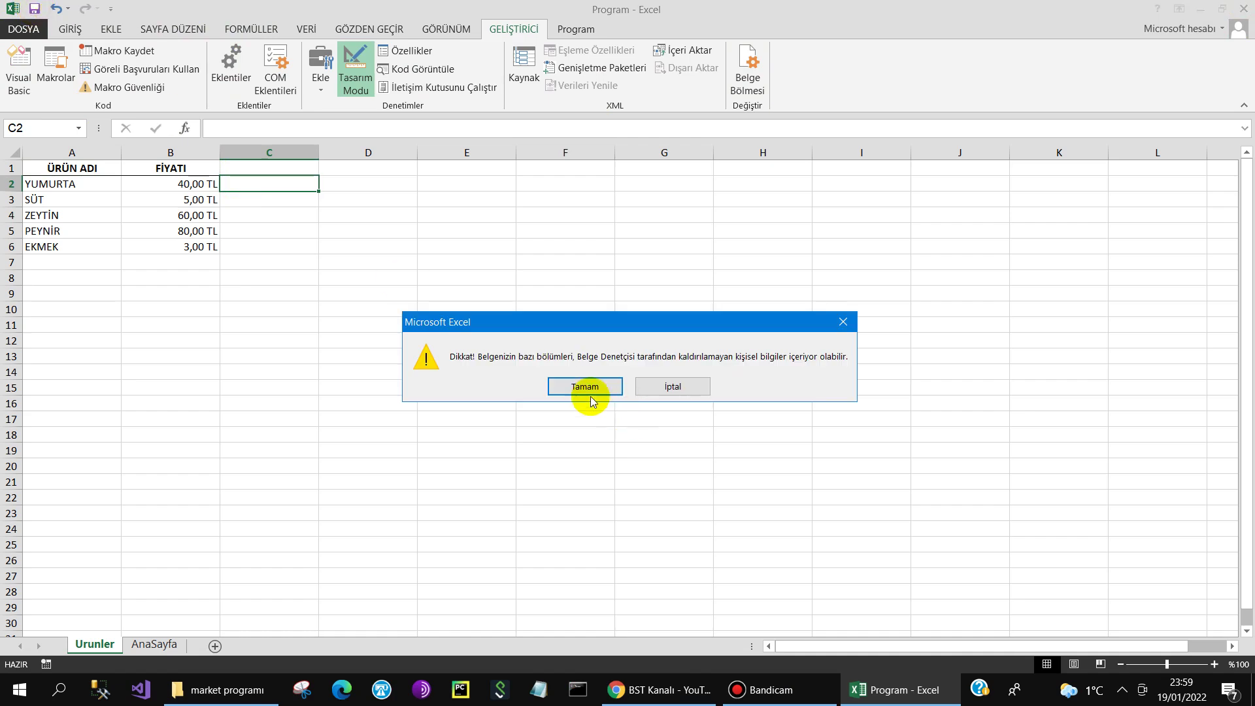
{"action": "left_click", "coordinate": [556, 385]}
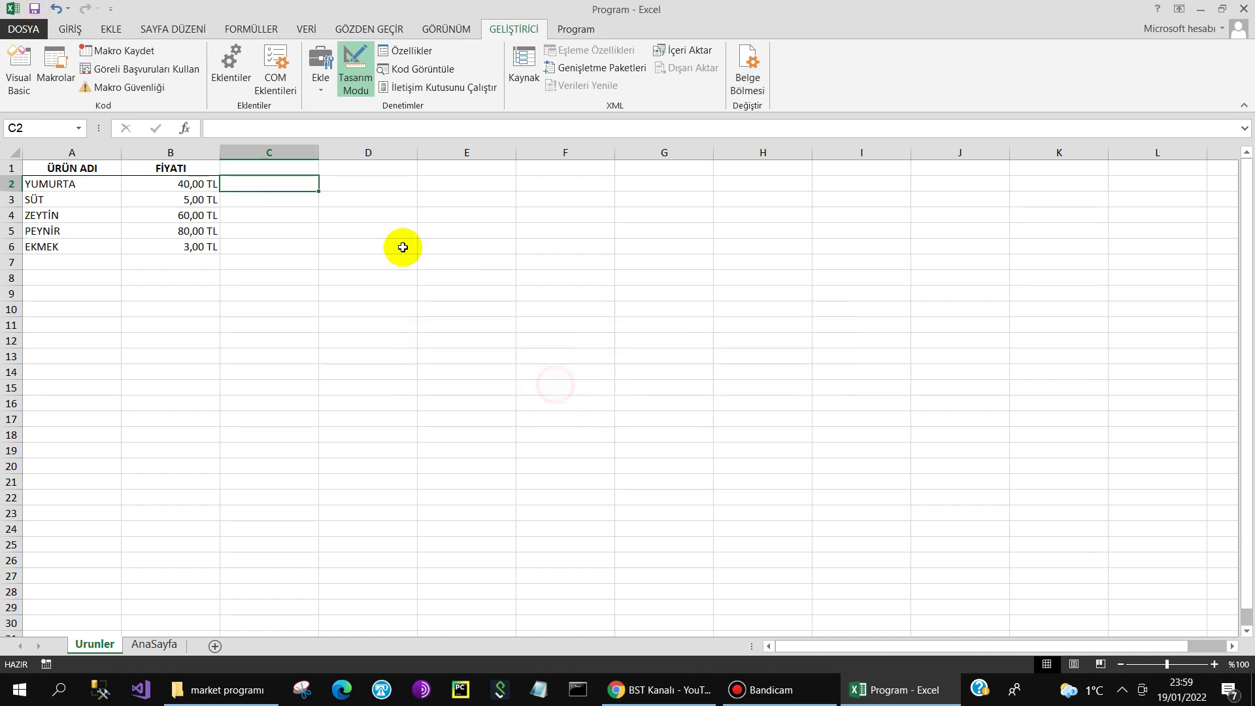
Step: In Trust Center privacy options, turn off removing personal information from file properties on save
{"action": "left_click", "coordinate": [23, 29]}
{"action": "key", "text": "Escape"}
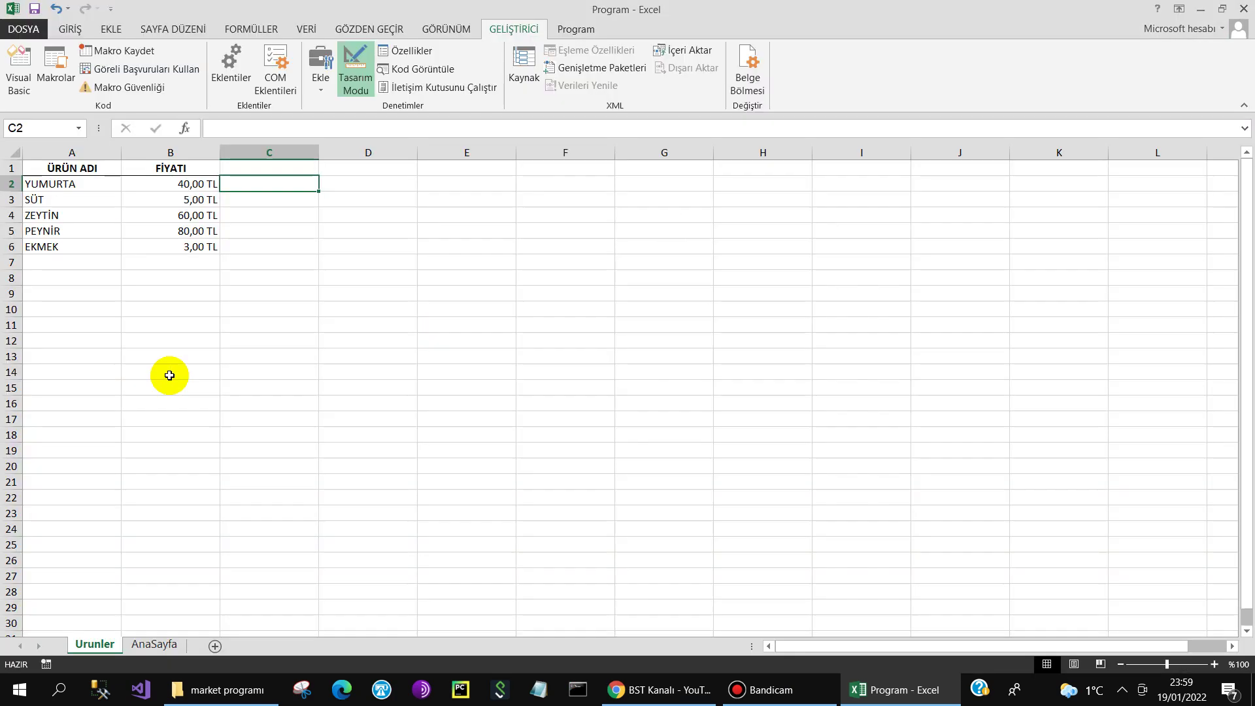
{"action": "left_click", "coordinate": [222, 284]}
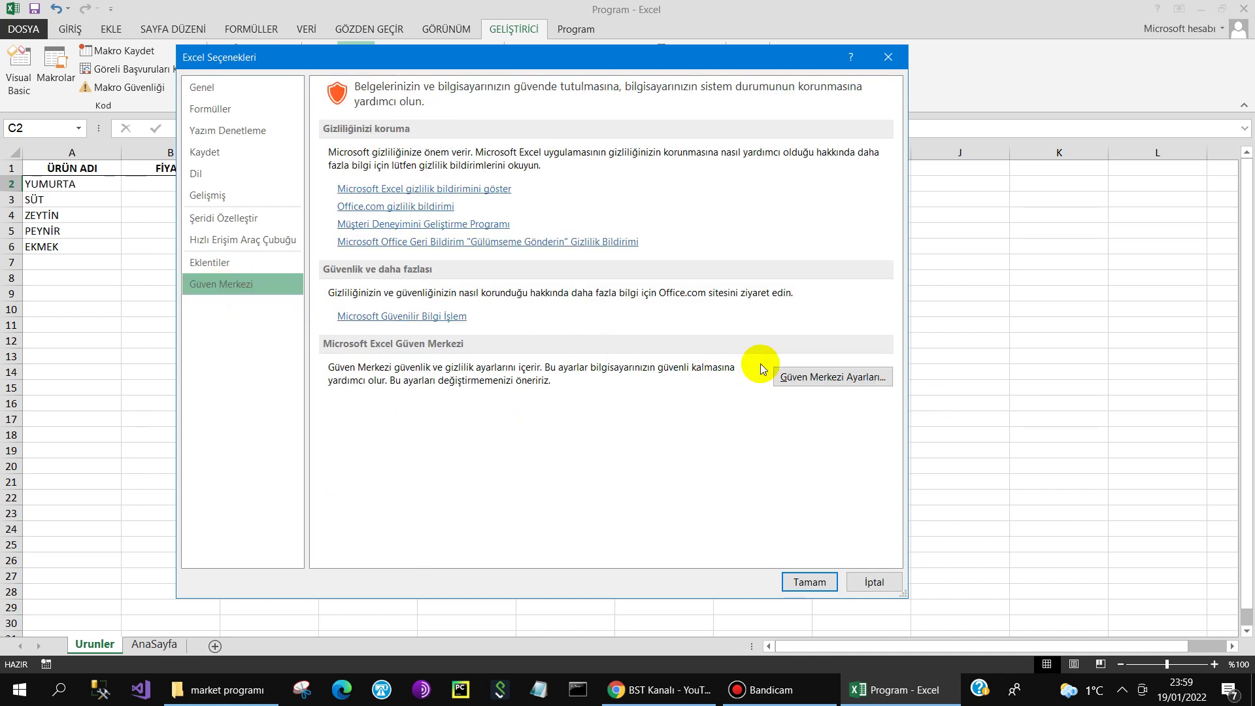
{"action": "left_click", "coordinate": [799, 376]}
{"action": "left_click", "coordinate": [269, 335]}
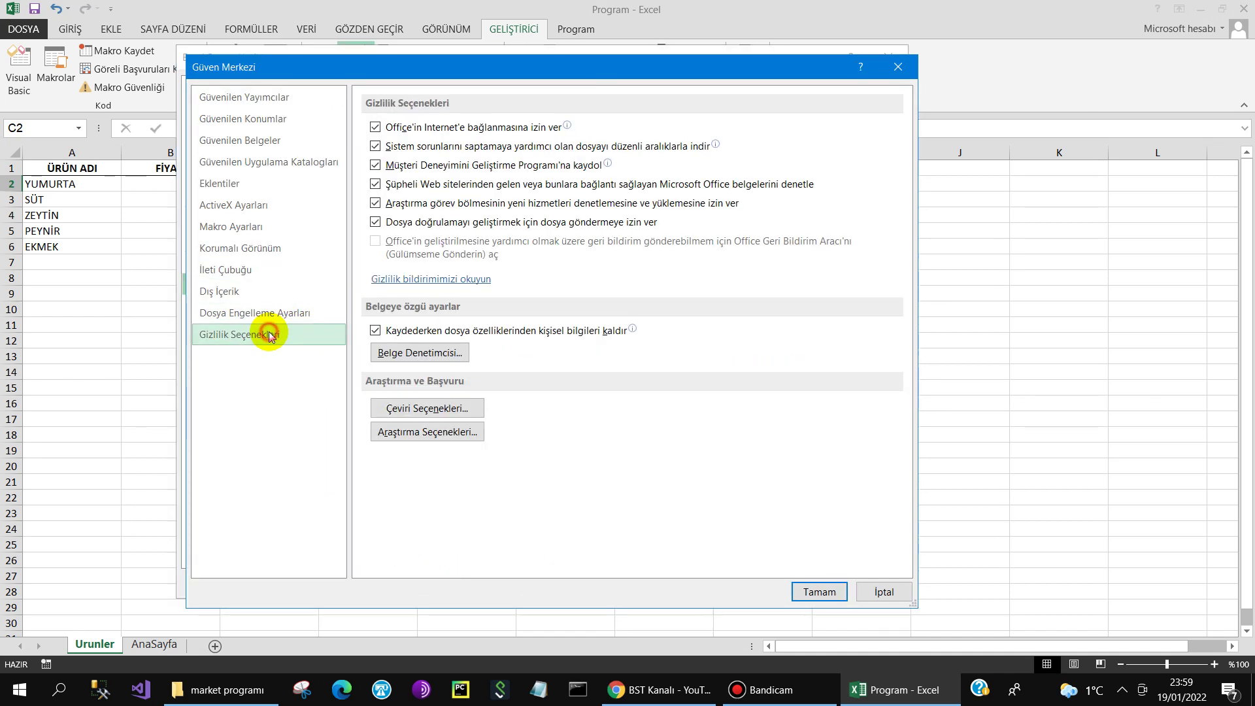
{"action": "left_click", "coordinate": [375, 330]}
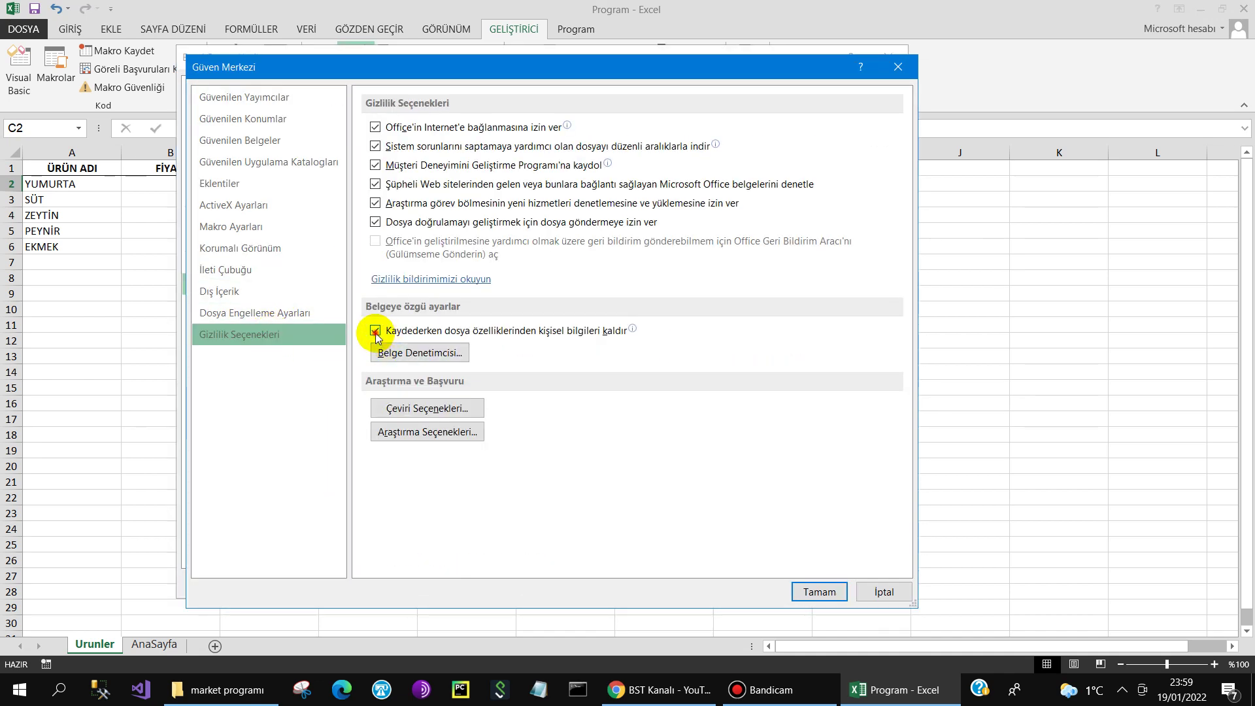
{"action": "left_click", "coordinate": [811, 584]}
{"action": "left_click", "coordinate": [812, 580]}
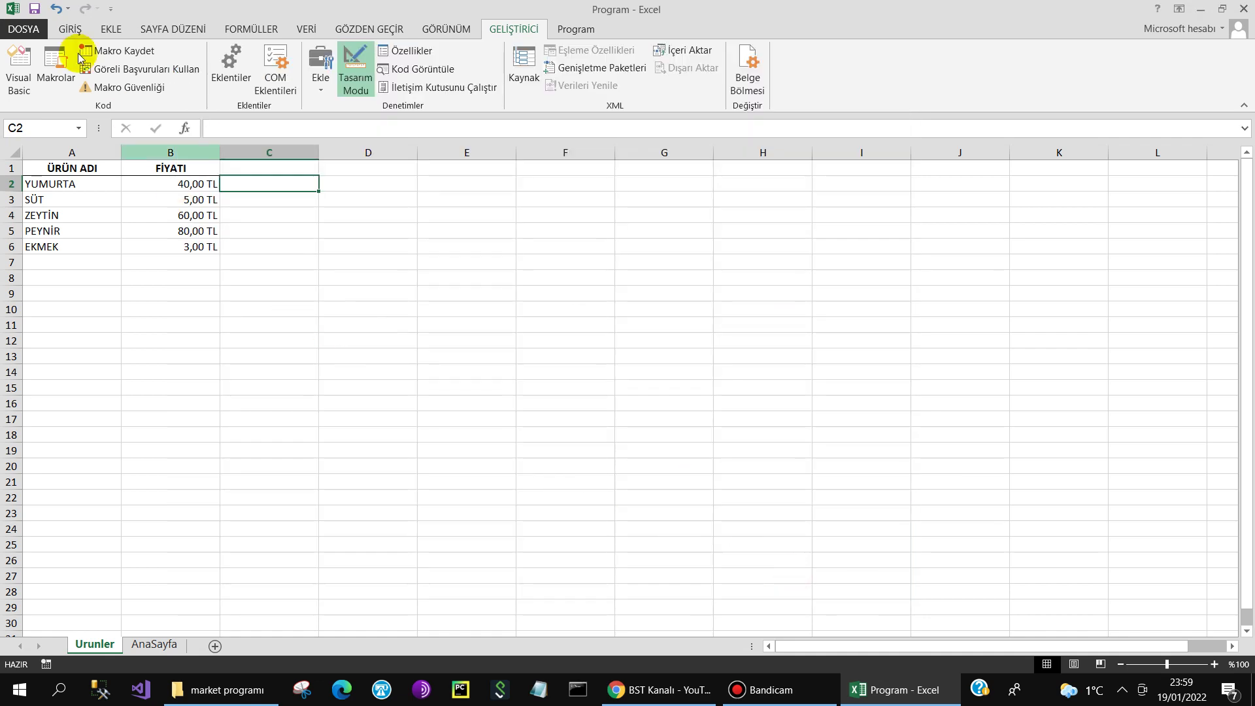
Step: On AnaSayfa, test the cbUrun dropdown outside design mode and find it empty
{"action": "left_click", "coordinate": [159, 634]}
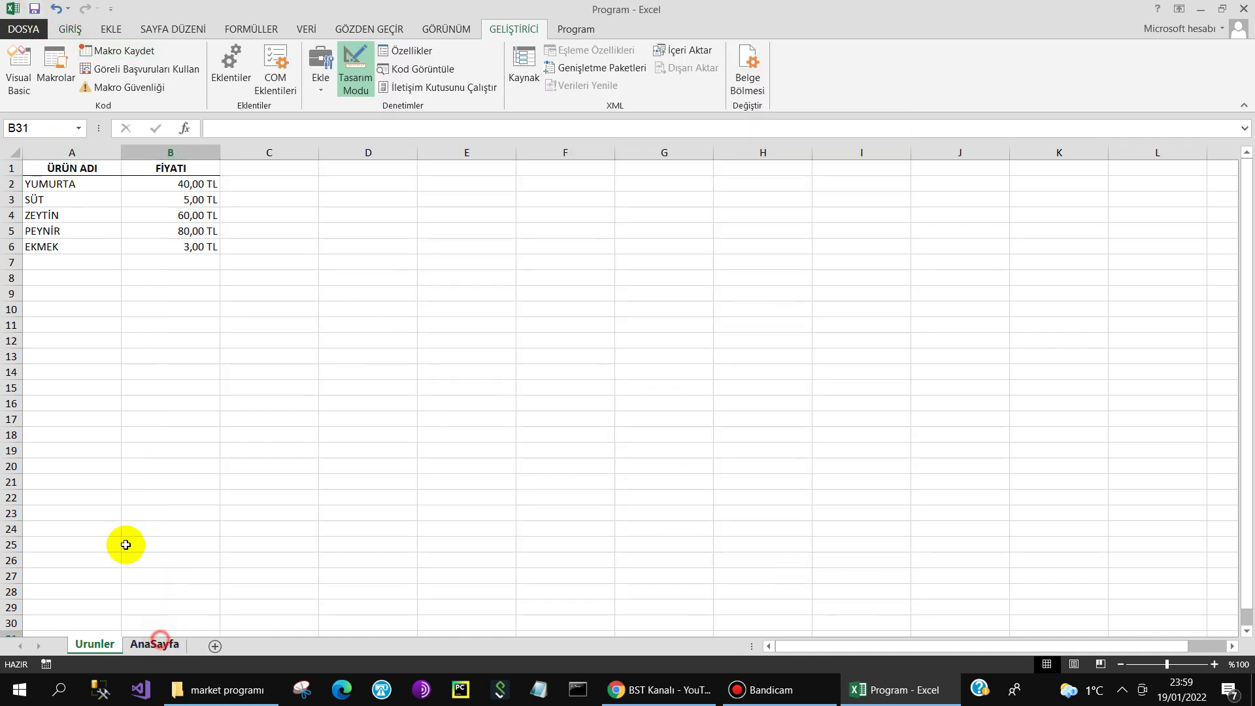
{"action": "left_click", "coordinate": [151, 387]}
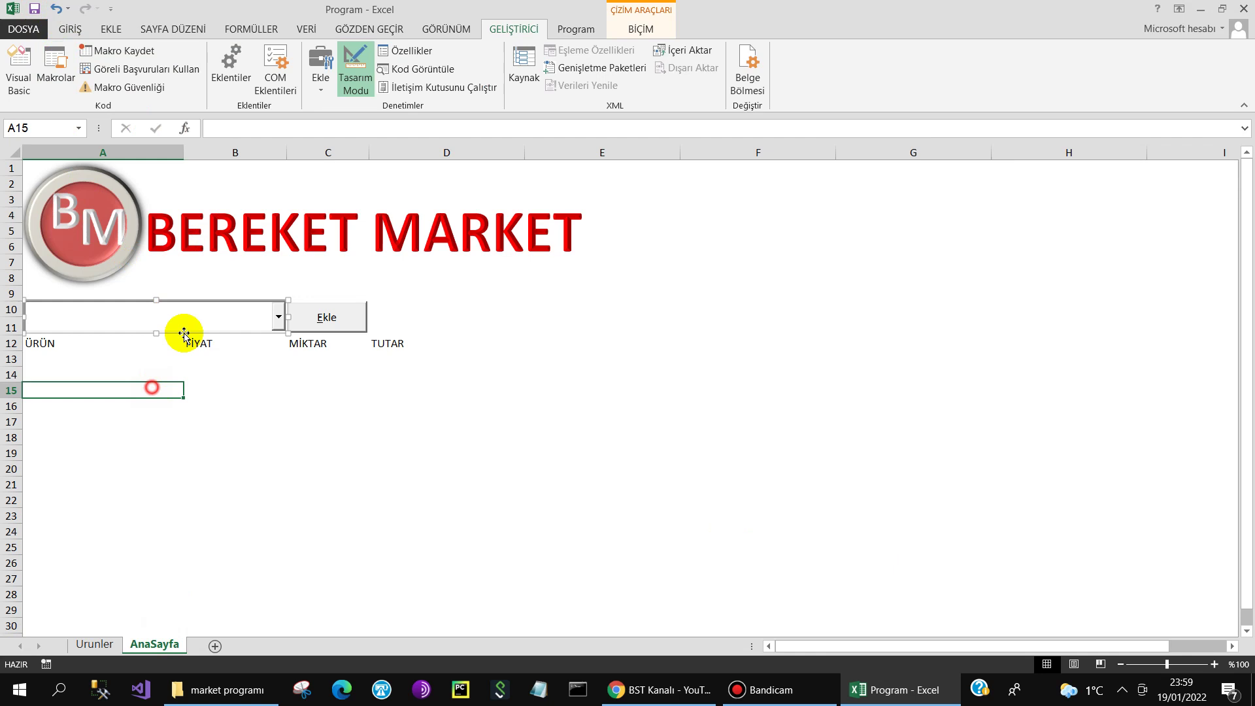
{"action": "left_click", "coordinate": [354, 78]}
{"action": "left_click", "coordinate": [278, 317]}
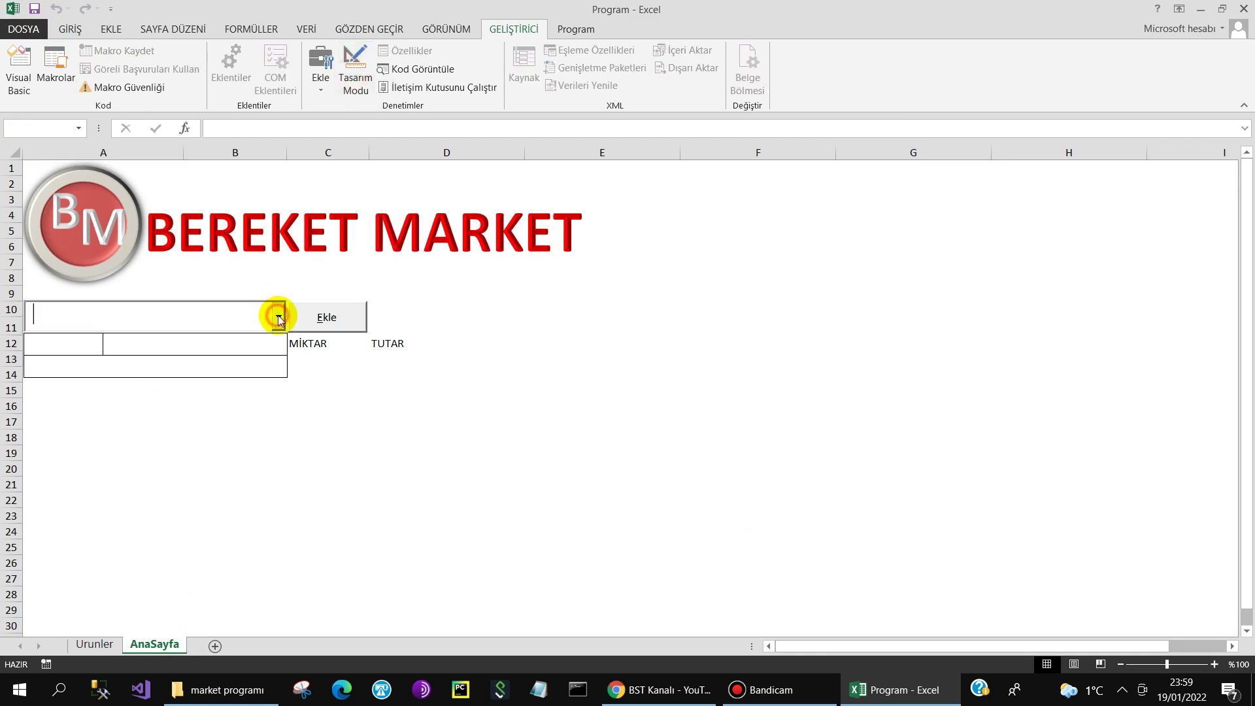
{"action": "left_click", "coordinate": [411, 431]}
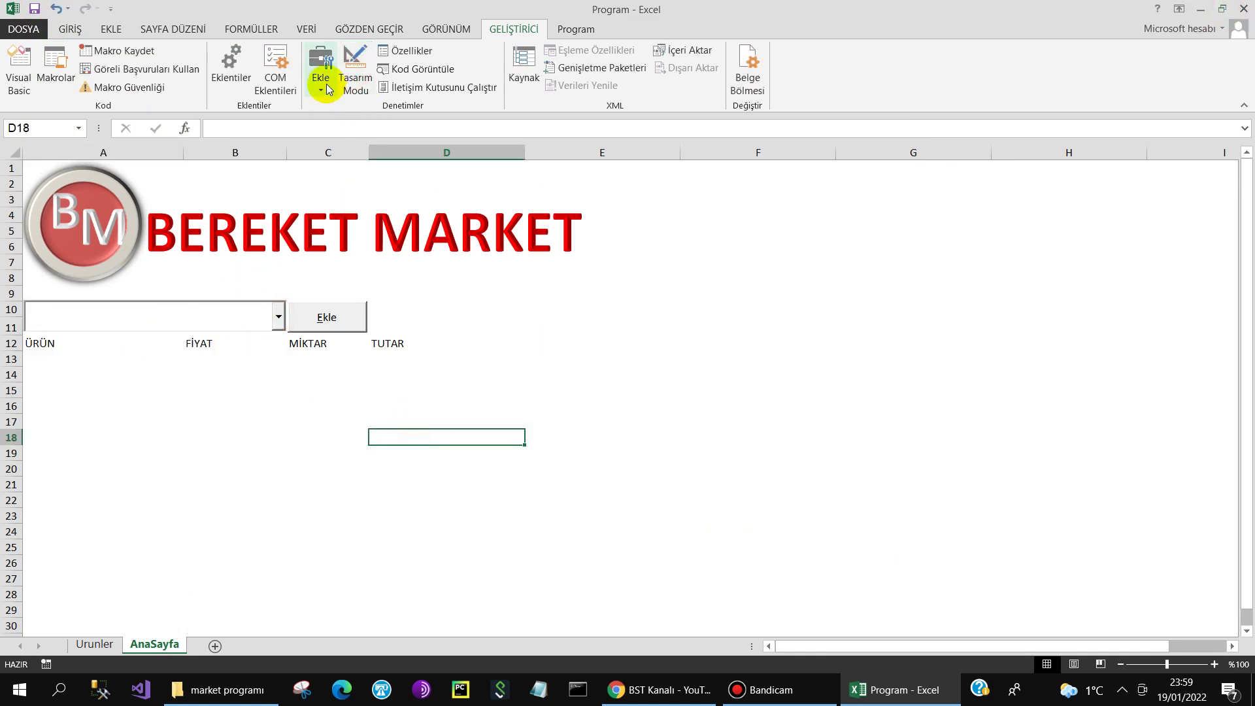
Step: Return to design mode and open the cbUrun combo box's properties
{"action": "left_click", "coordinate": [353, 75]}
{"action": "left_click", "coordinate": [189, 317]}
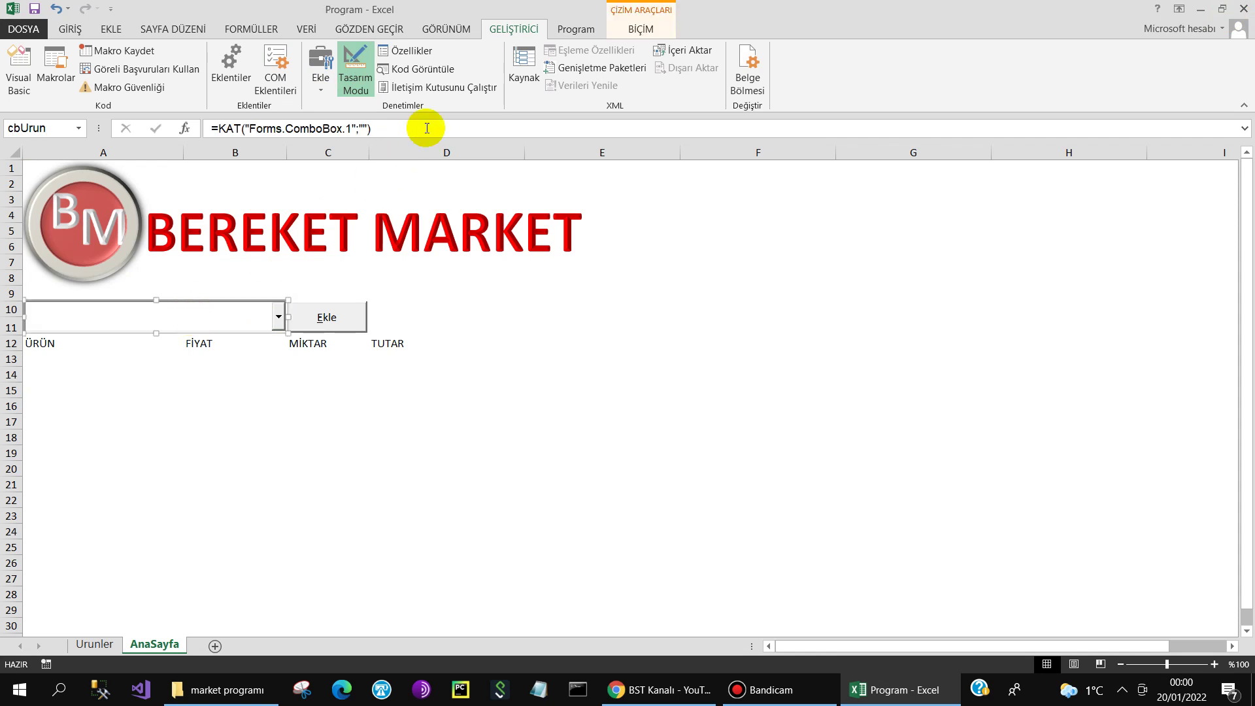
{"action": "left_click", "coordinate": [437, 55]}
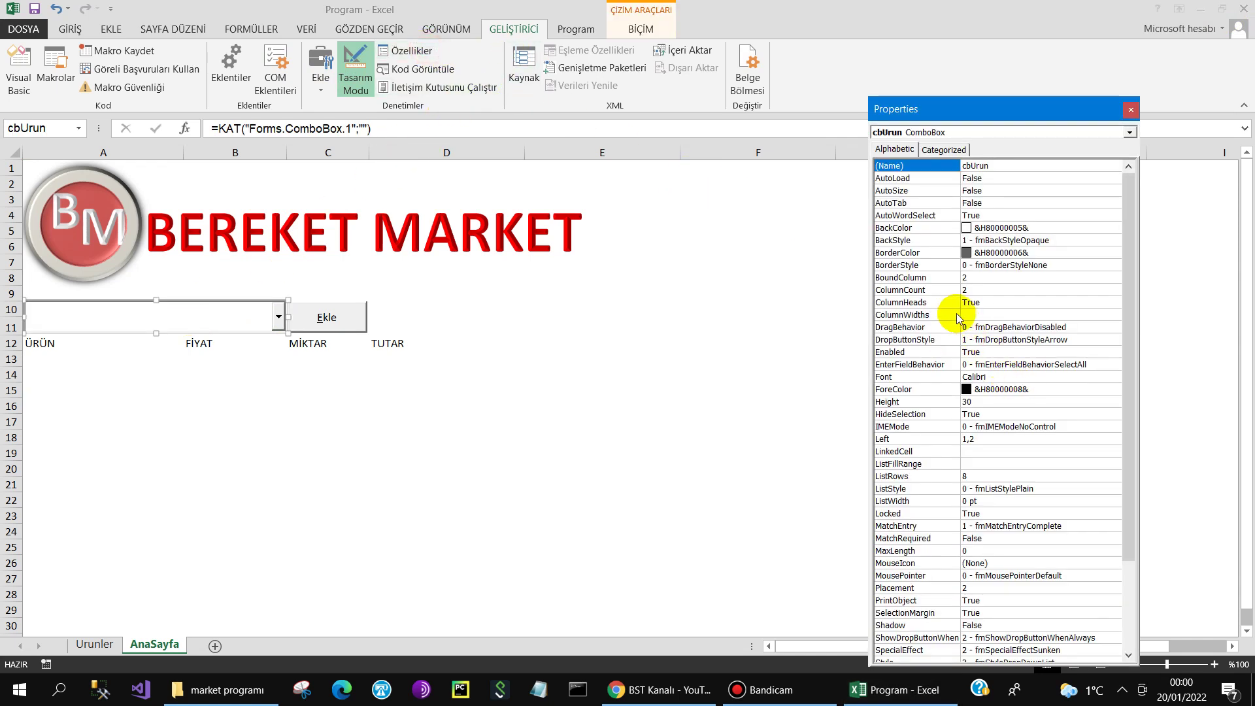
Step: Set cbUrun's ColumnWidths to 200 pt;42 pt and close the Properties window
{"action": "left_click", "coordinate": [958, 316]}
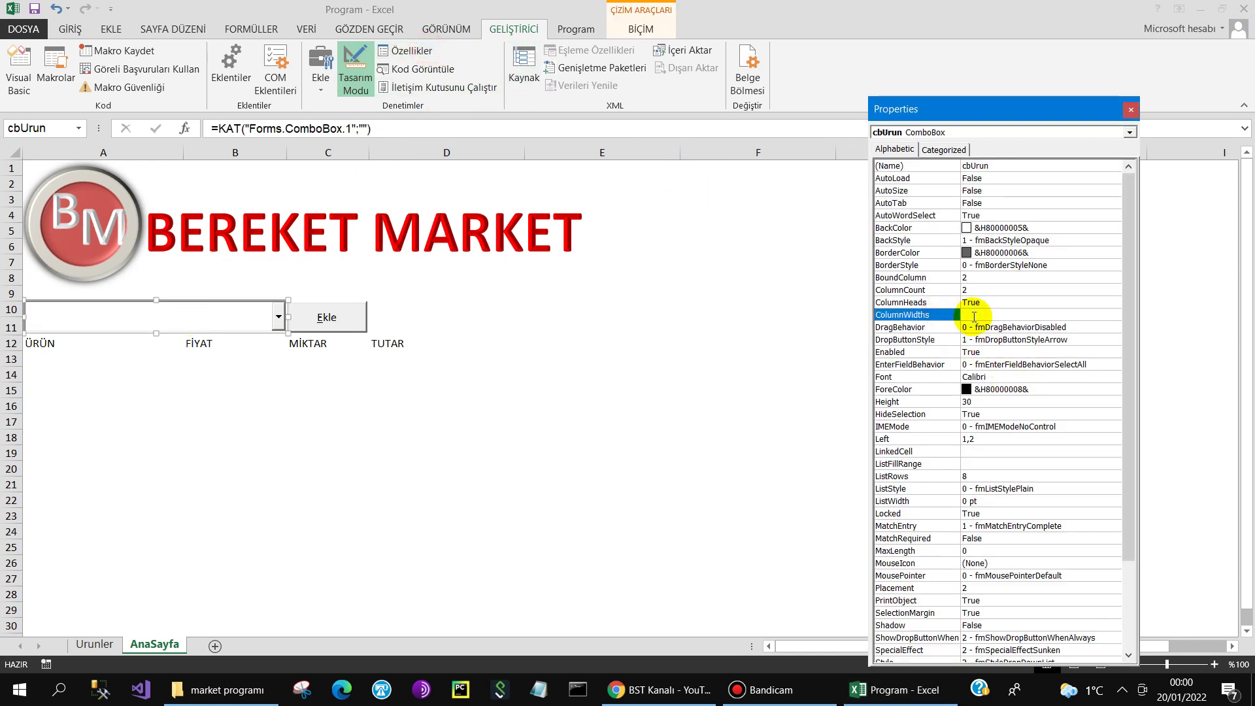
{"action": "type", "text": "140,40"}
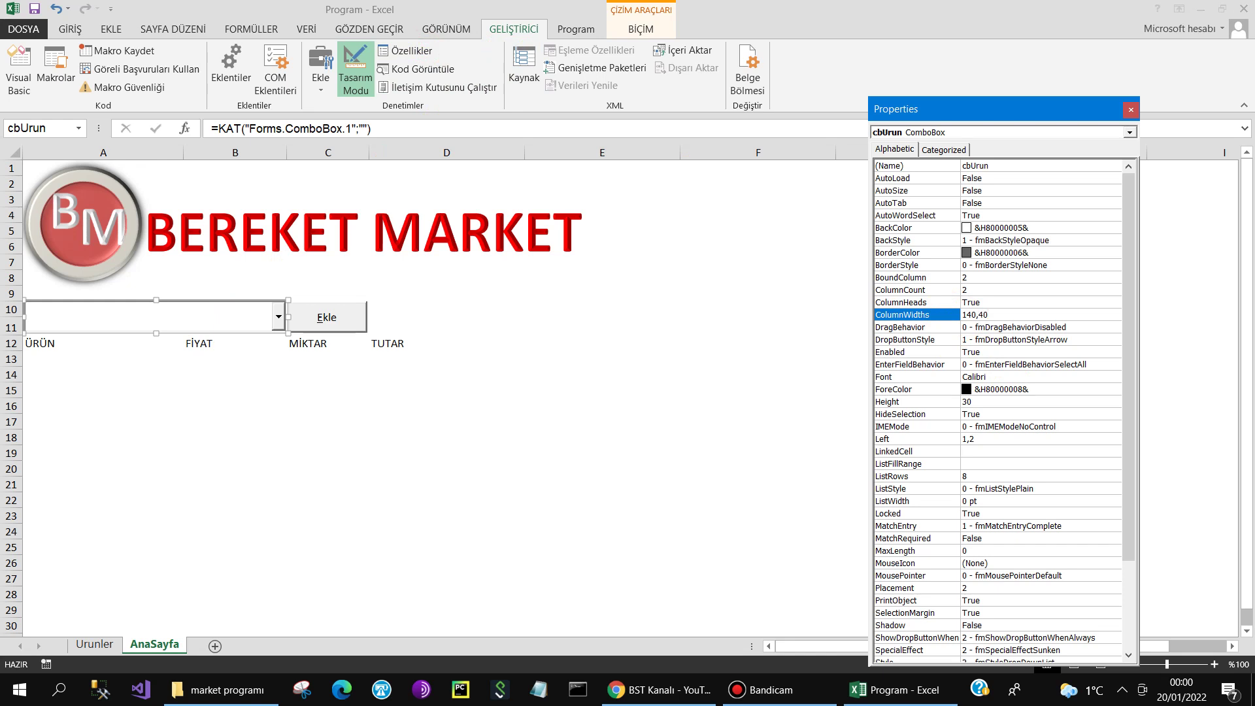
{"action": "key", "text": "Return"}
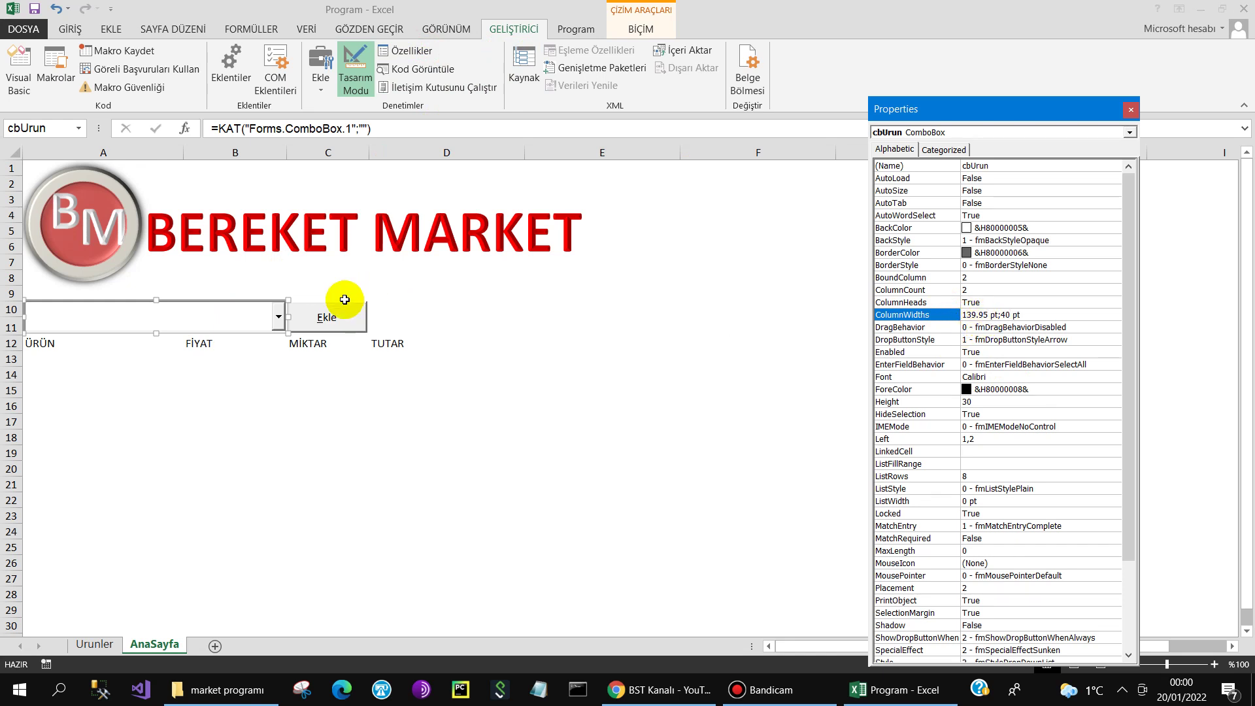
{"action": "left_click_drag", "start_coordinate": [1129, 391], "coordinate": [1129, 479]}
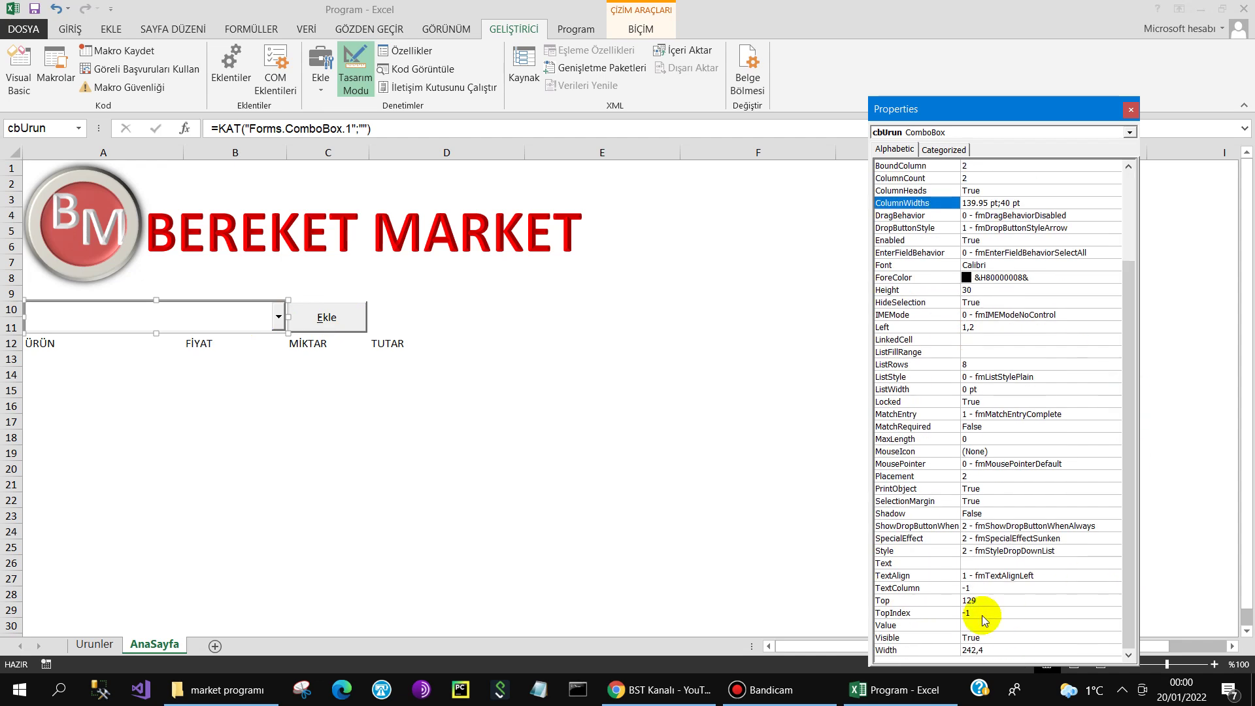
{"action": "left_click", "coordinate": [948, 652]}
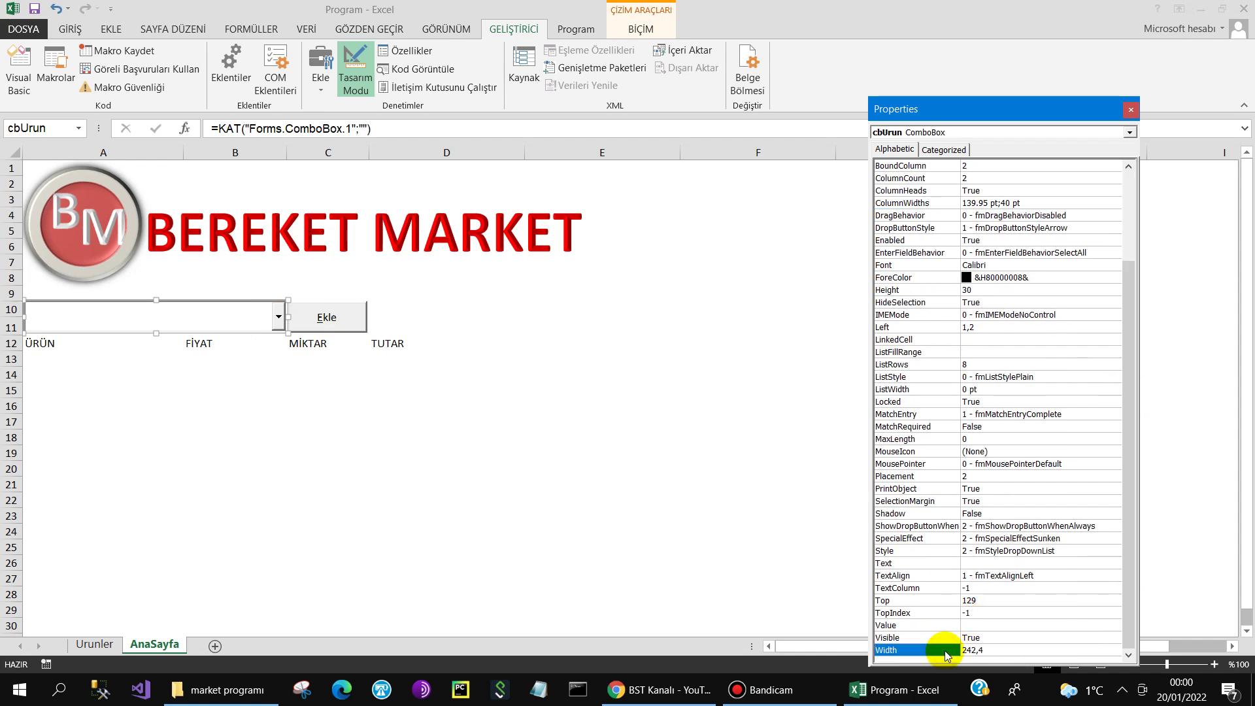
{"action": "left_click_drag", "start_coordinate": [1131, 341], "coordinate": [1132, 230]}
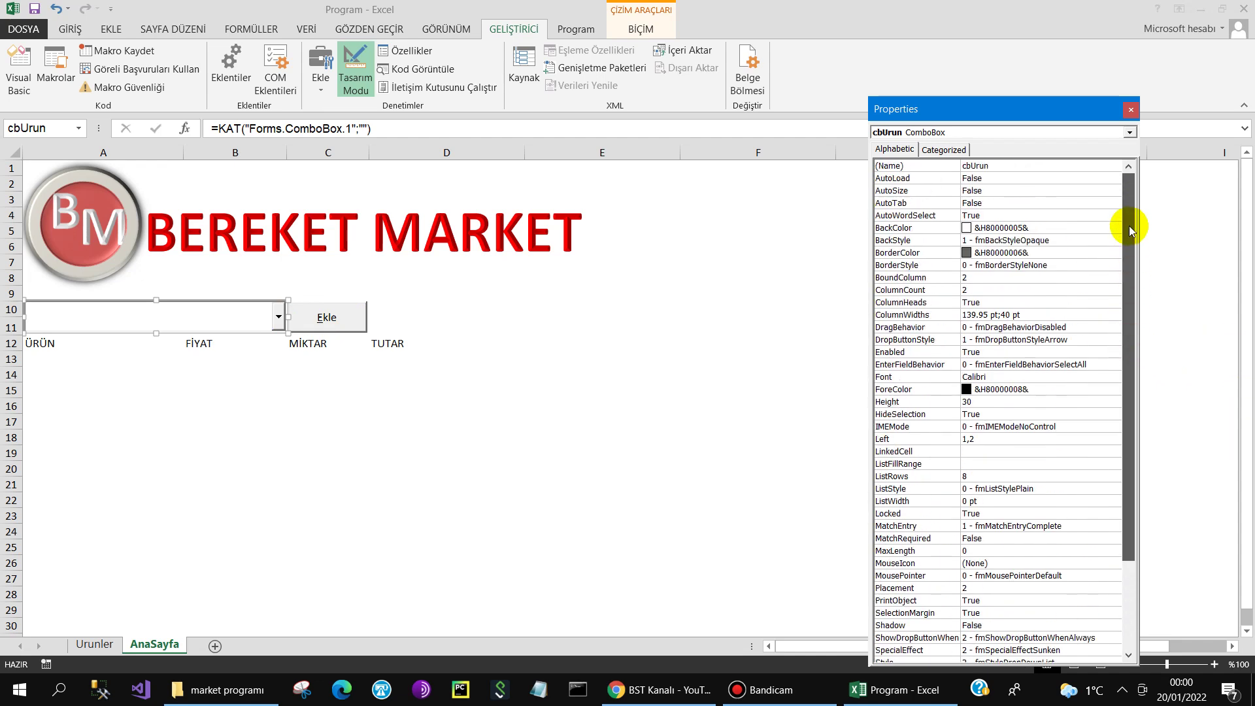
{"action": "left_click", "coordinate": [948, 319]}
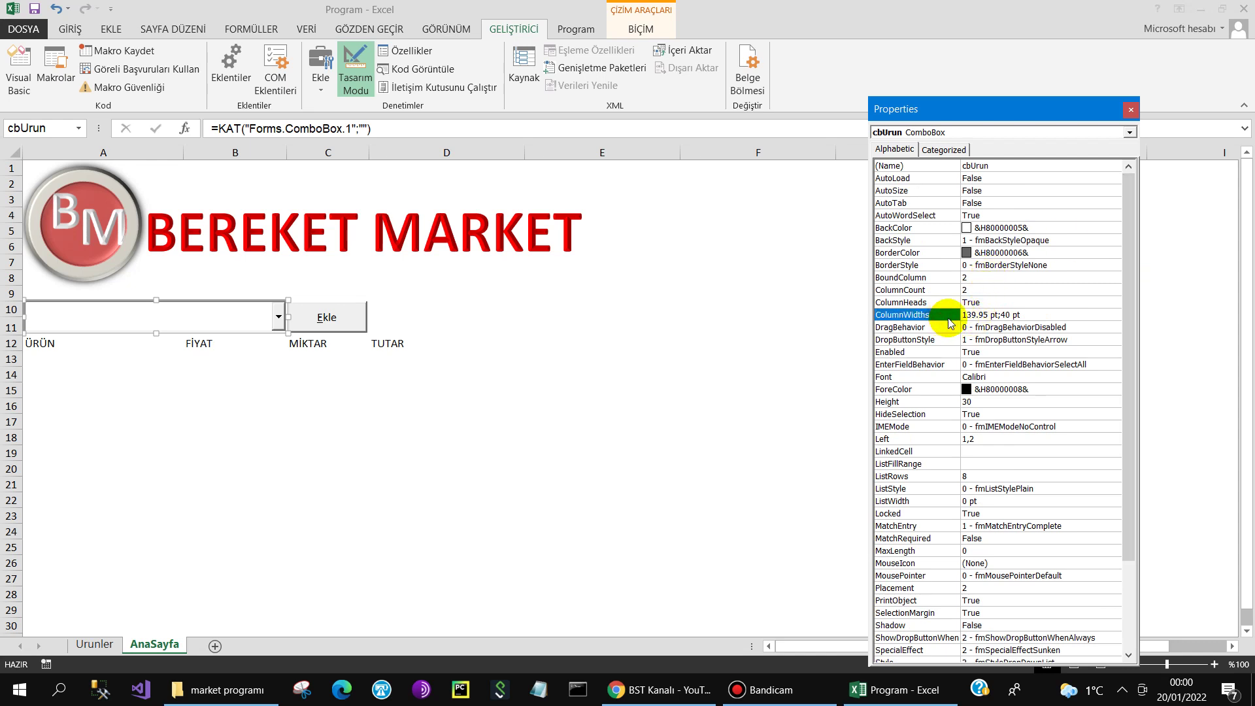
{"action": "type", "text": "200"}
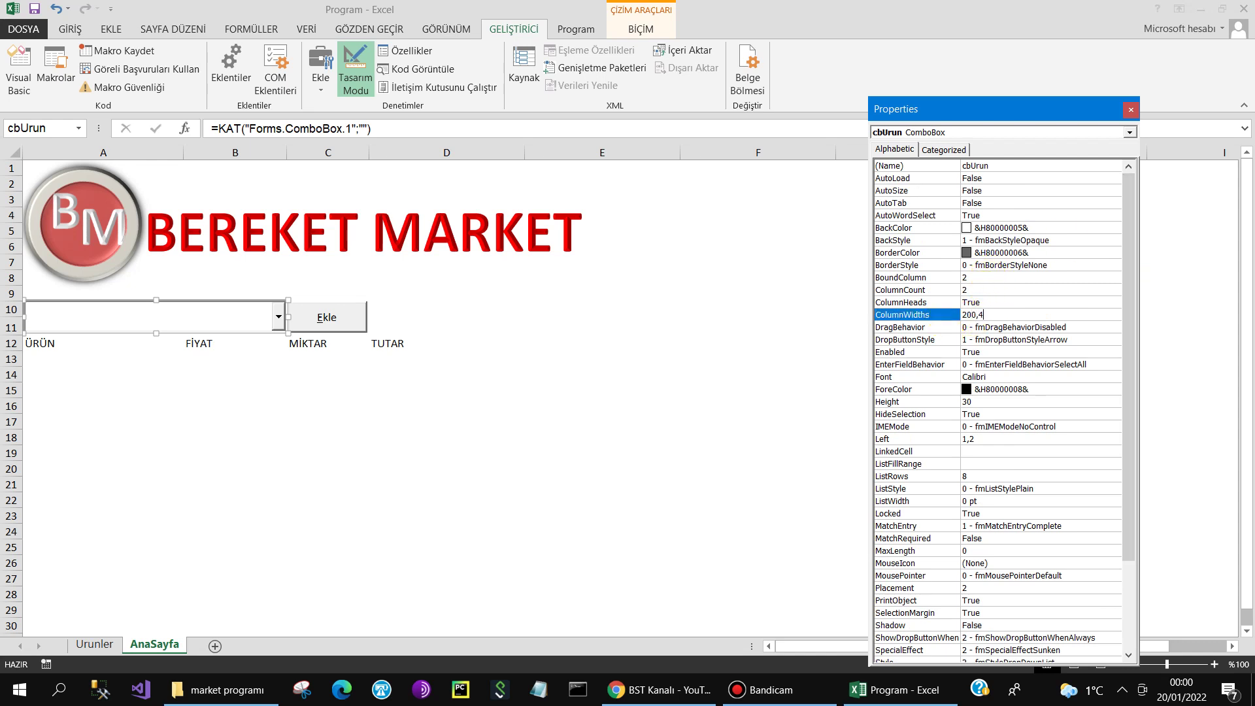
{"action": "left_click", "coordinate": [1131, 109]}
{"action": "left_click", "coordinate": [760, 260]}
Step: Save and close Program.xlsb, delete the blank Yeni Microsoft Excel Çalışma Sayfası file, and reopen Program
{"action": "left_click", "coordinate": [1244, 9]}
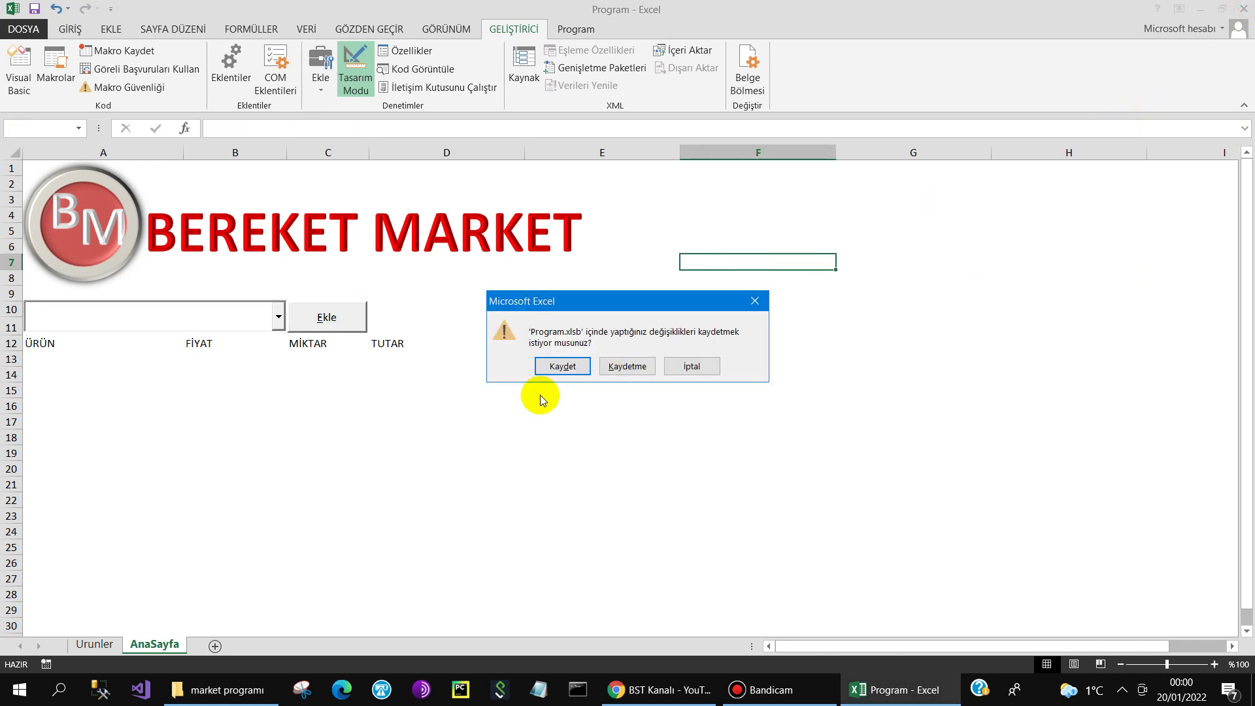
{"action": "left_click", "coordinate": [551, 371]}
{"action": "left_click", "coordinate": [395, 336]}
{"action": "left_click", "coordinate": [264, 199]}
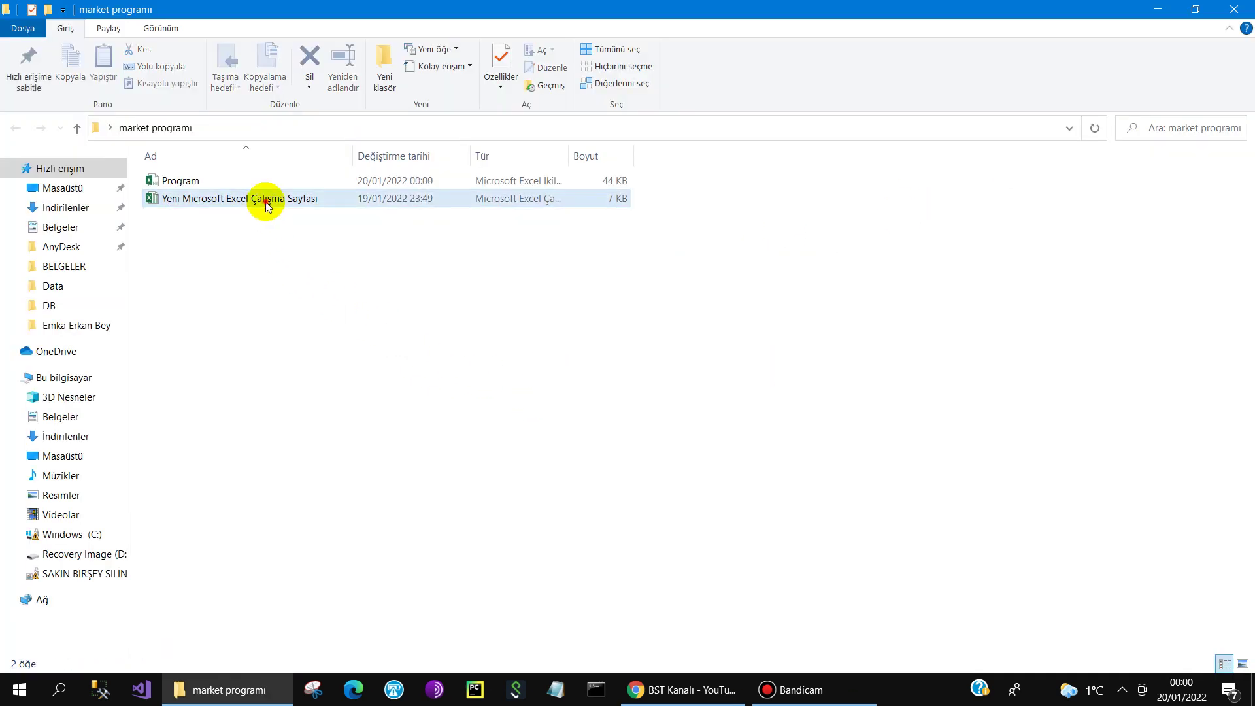
{"action": "key", "text": "Delete"}
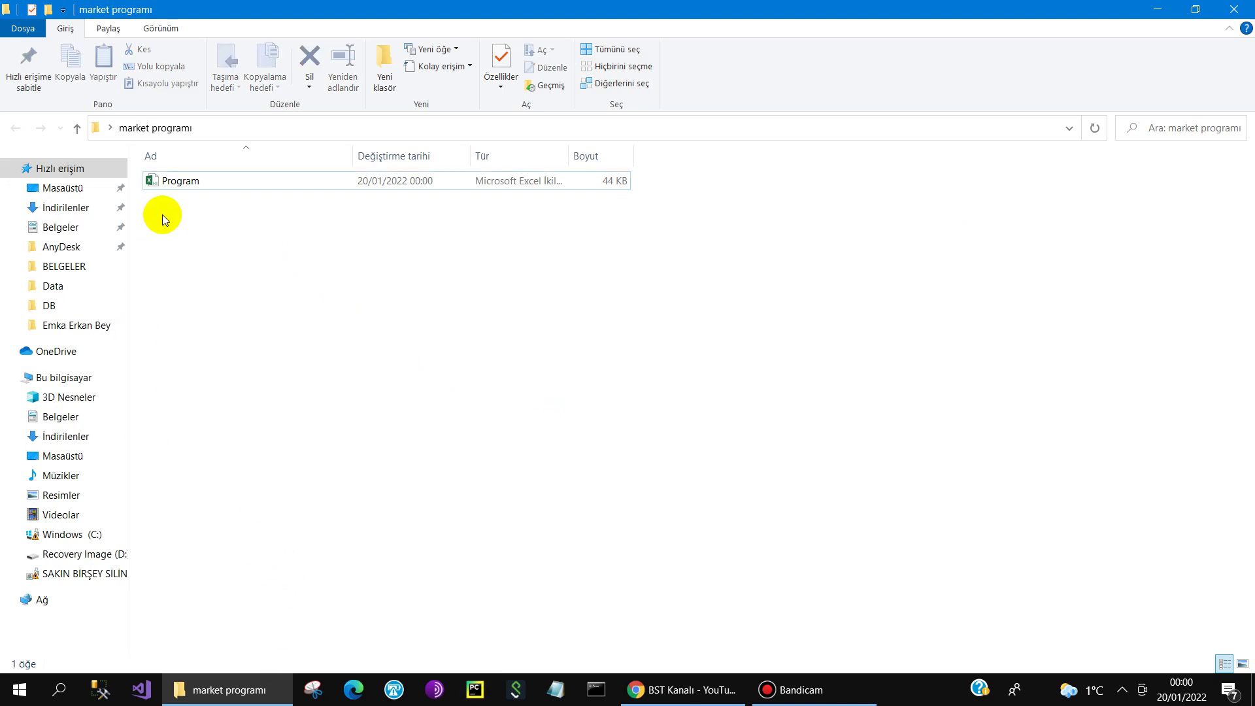
{"action": "left_click", "coordinate": [181, 184]}
{"action": "double_click", "coordinate": [182, 184]}
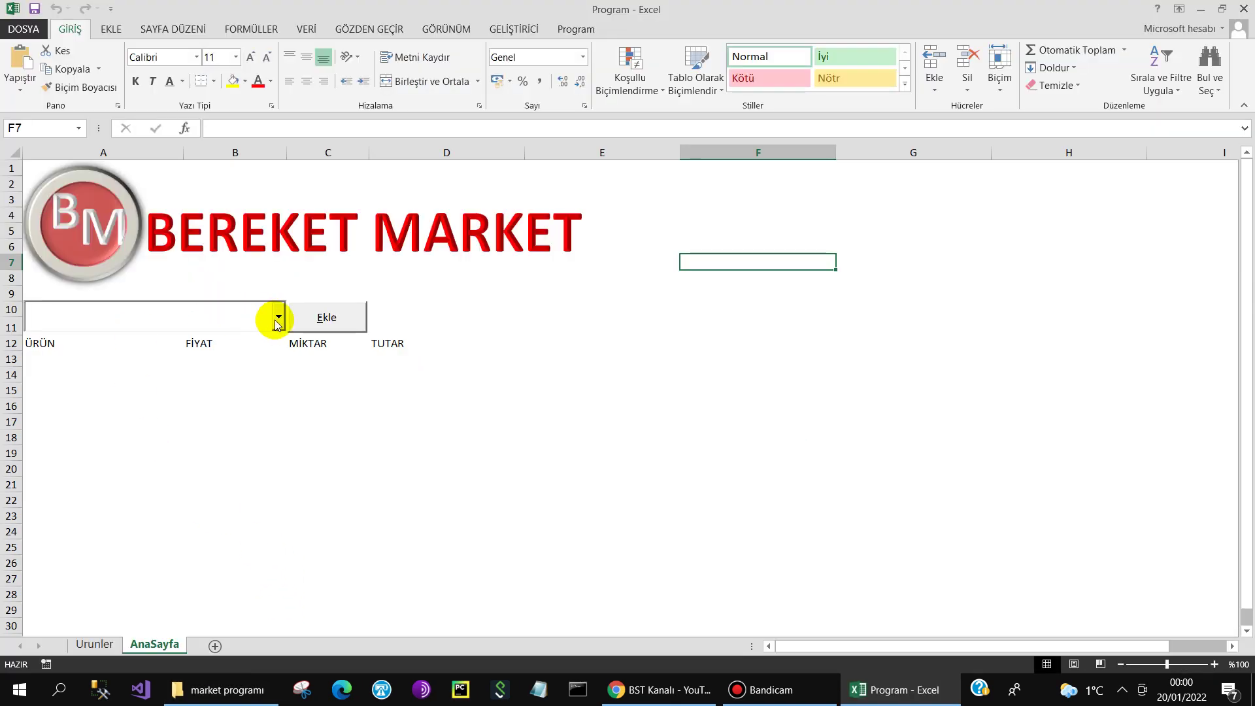
Step: Check the cbUrun list showing literal A2:B2 to A2:B6, then open the Visual Basic editor
{"action": "left_click", "coordinate": [278, 318]}
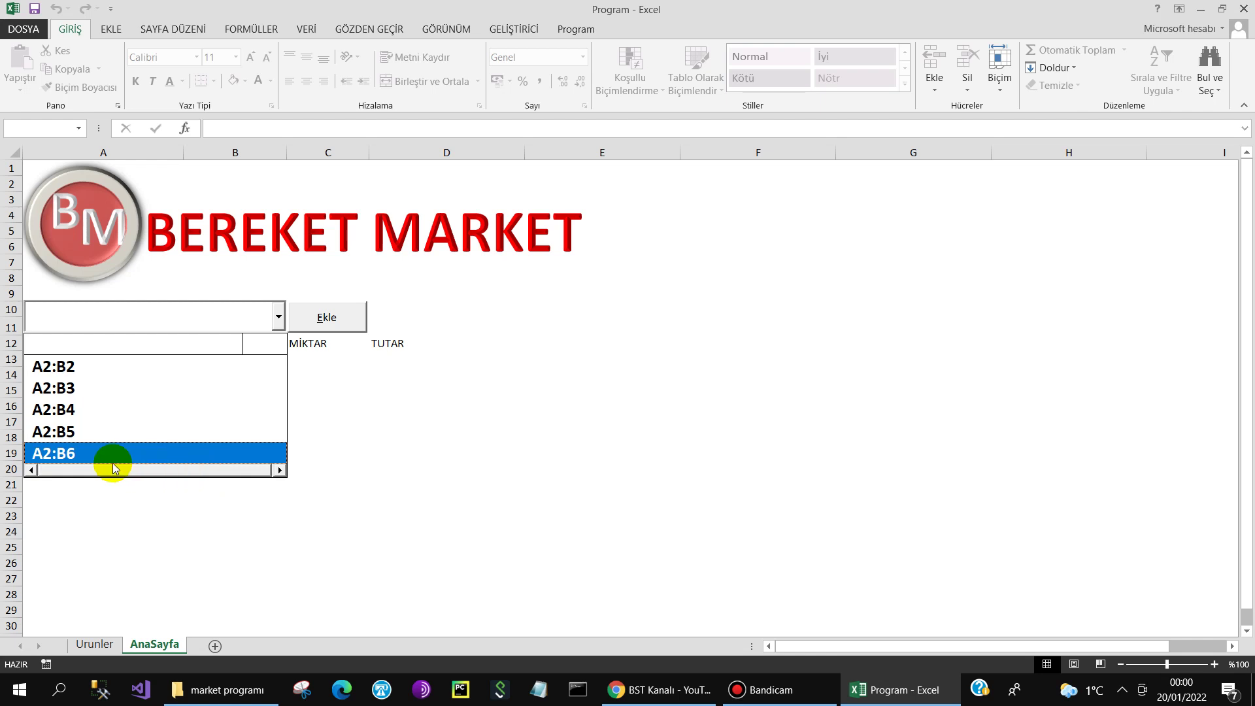
{"action": "left_click", "coordinate": [375, 425]}
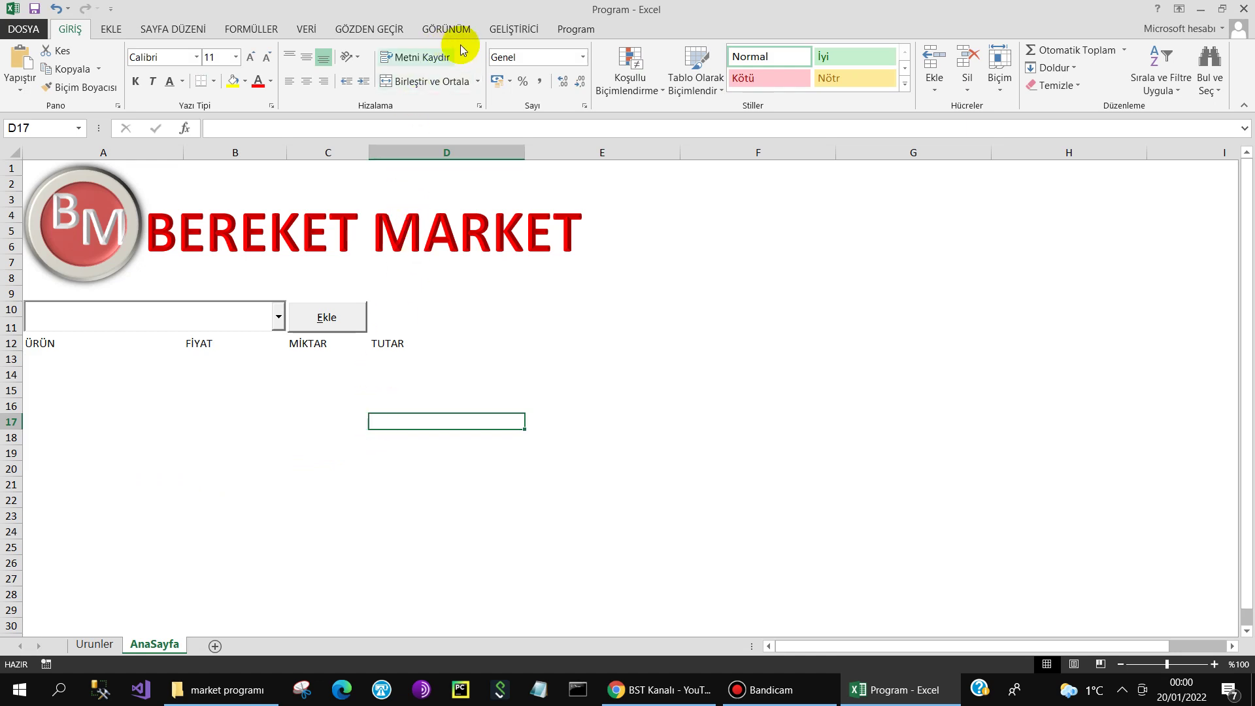
{"action": "left_click", "coordinate": [510, 29]}
{"action": "left_click", "coordinate": [18, 62]}
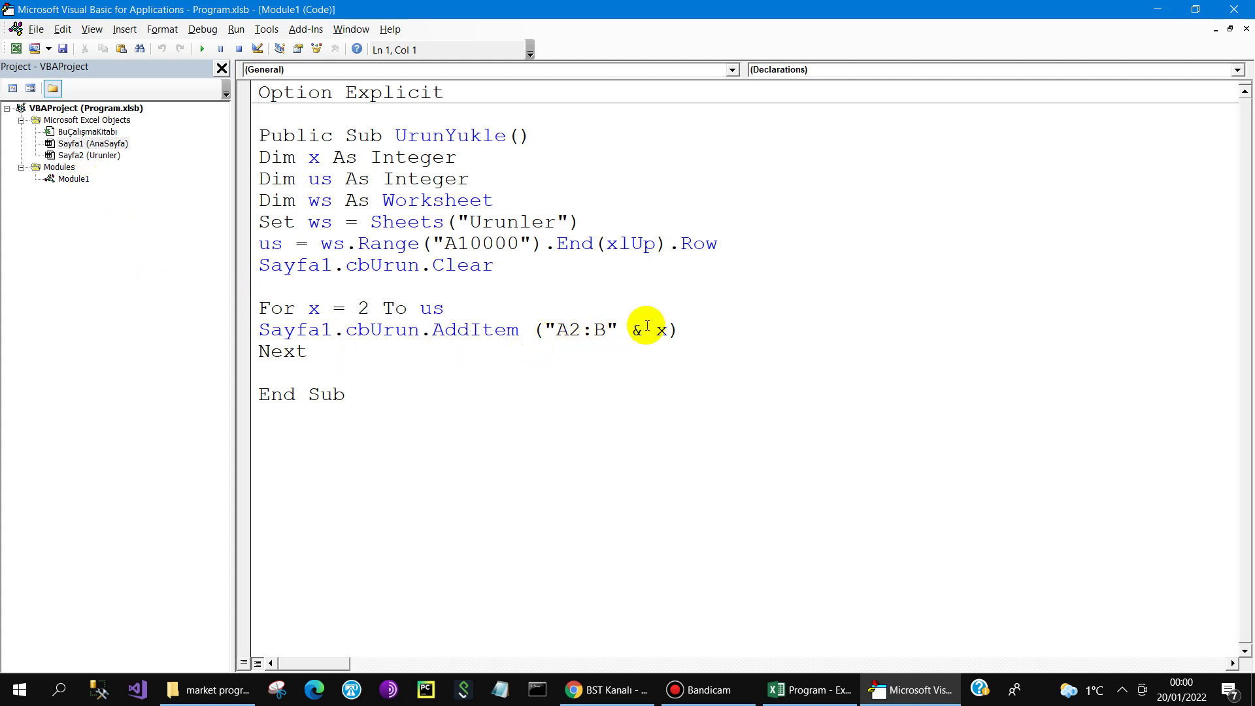
Step: Change the AddItem argument to ws.Range("A2:B" & x)
{"action": "left_click", "coordinate": [541, 330]}
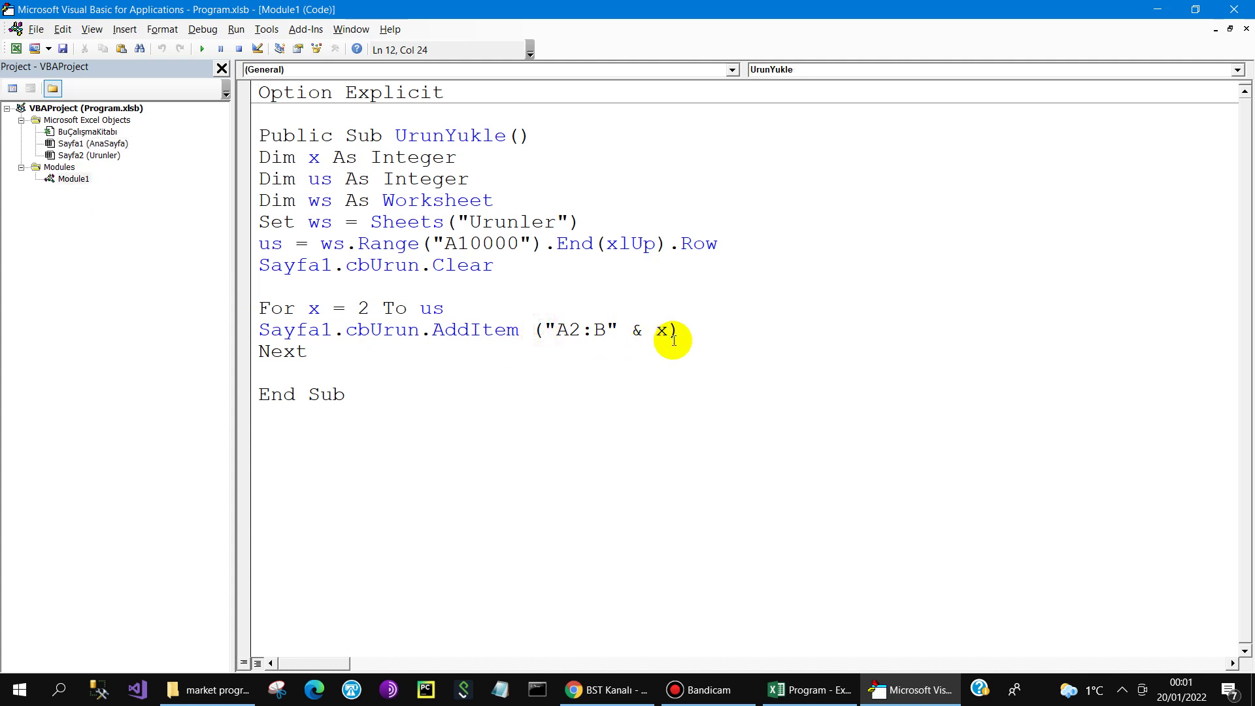
{"action": "type", "text": "w"}
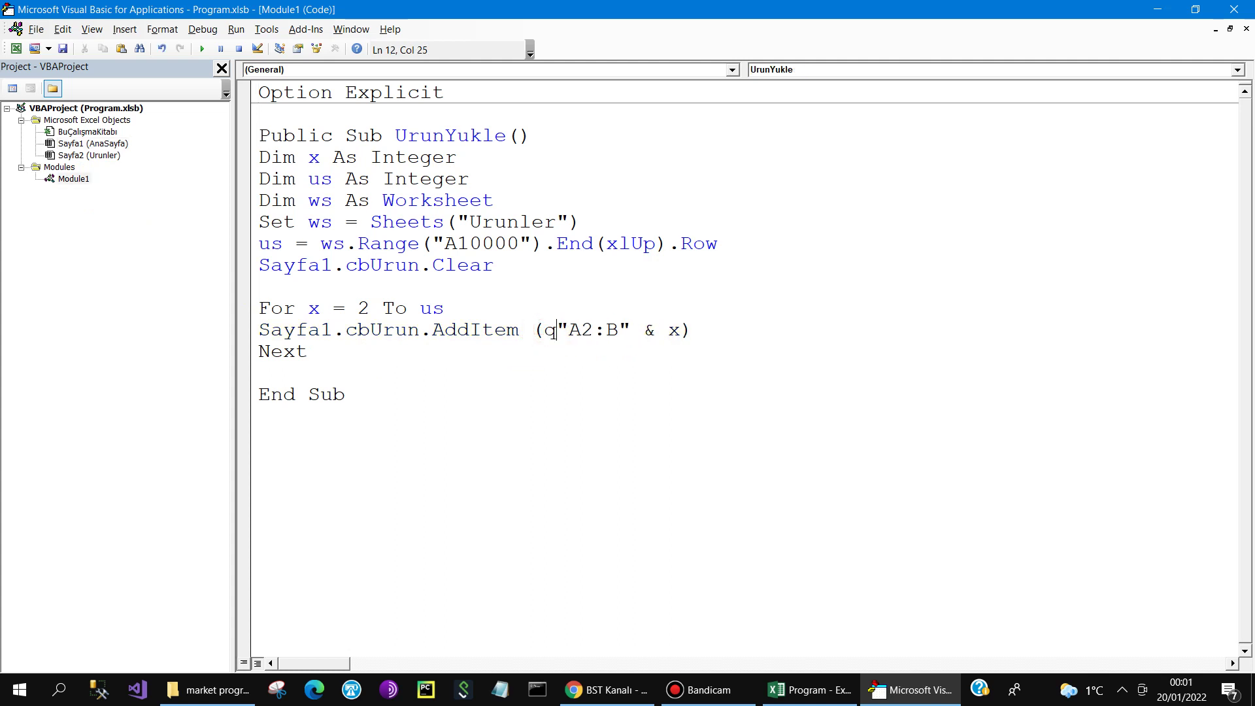
{"action": "type", "text": "s"}
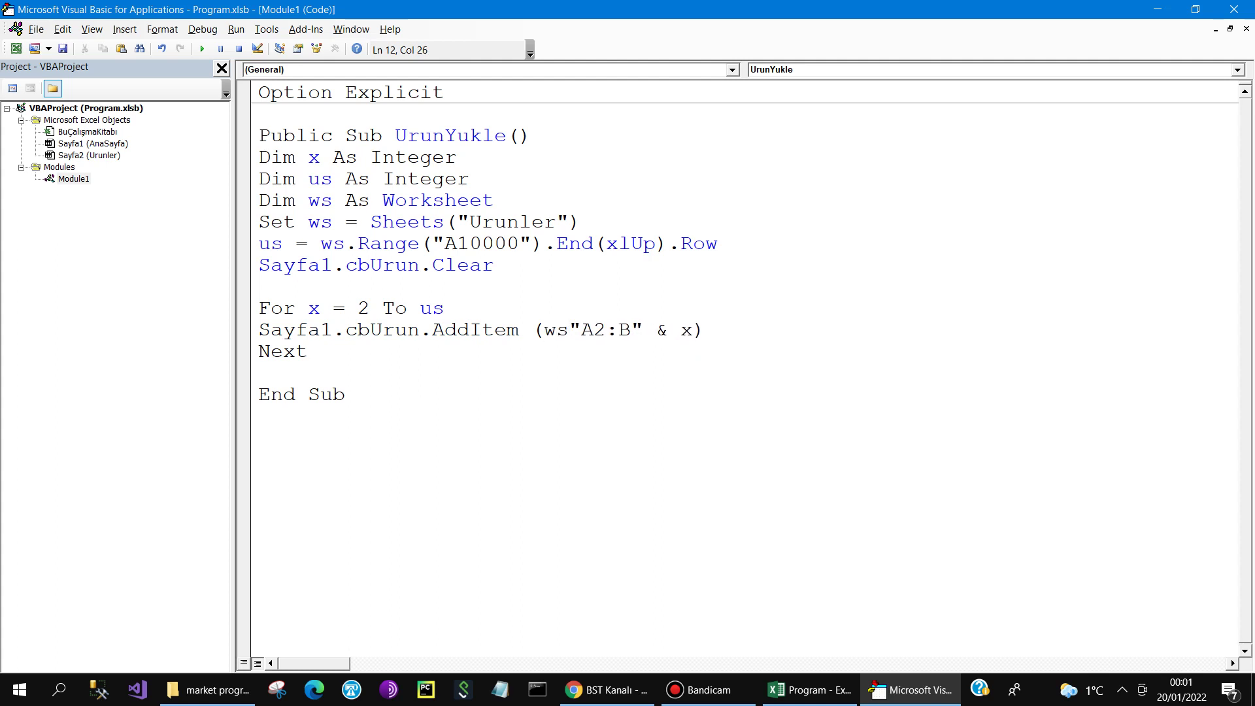
{"action": "type", "text": ".r("}
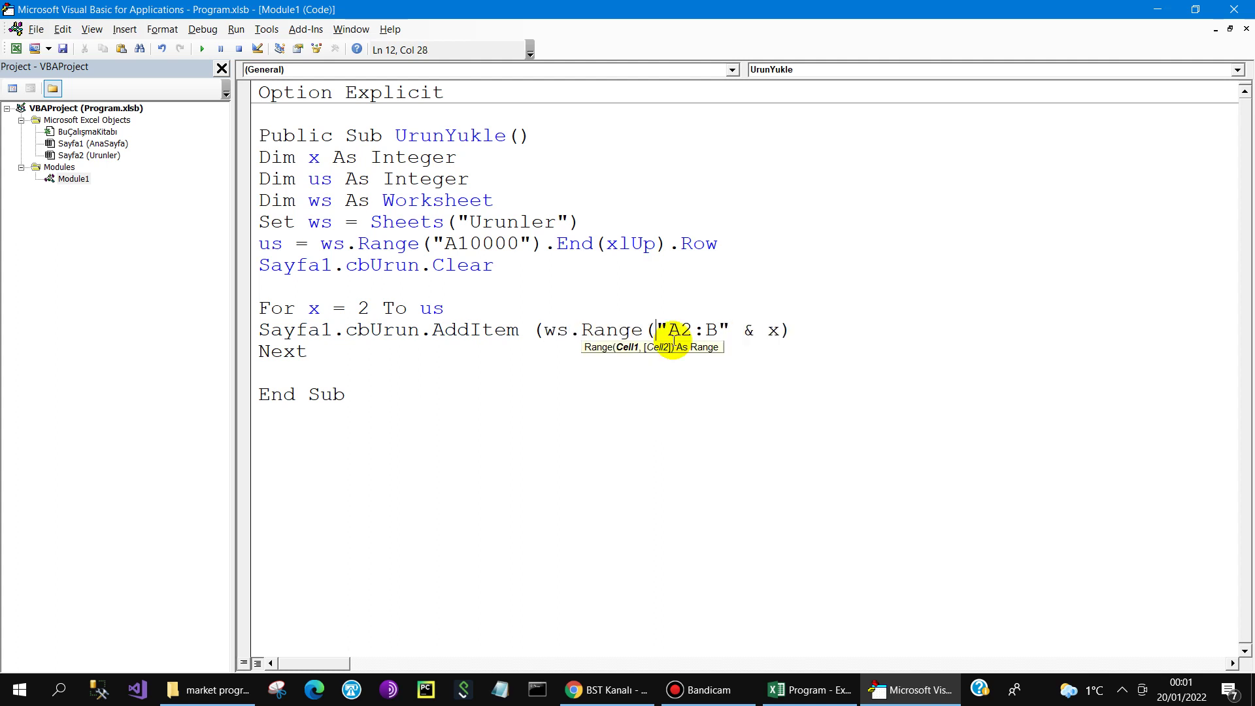
{"action": "key", "text": "Right"}
{"action": "key", "text": "Right"}
{"action": "key", "text": "Right"}
{"action": "key", "text": "Right"}
{"action": "key", "text": "Right"}
{"action": "key", "text": "Right"}
{"action": "key", "text": "Down"}
{"action": "key", "text": "Return"}
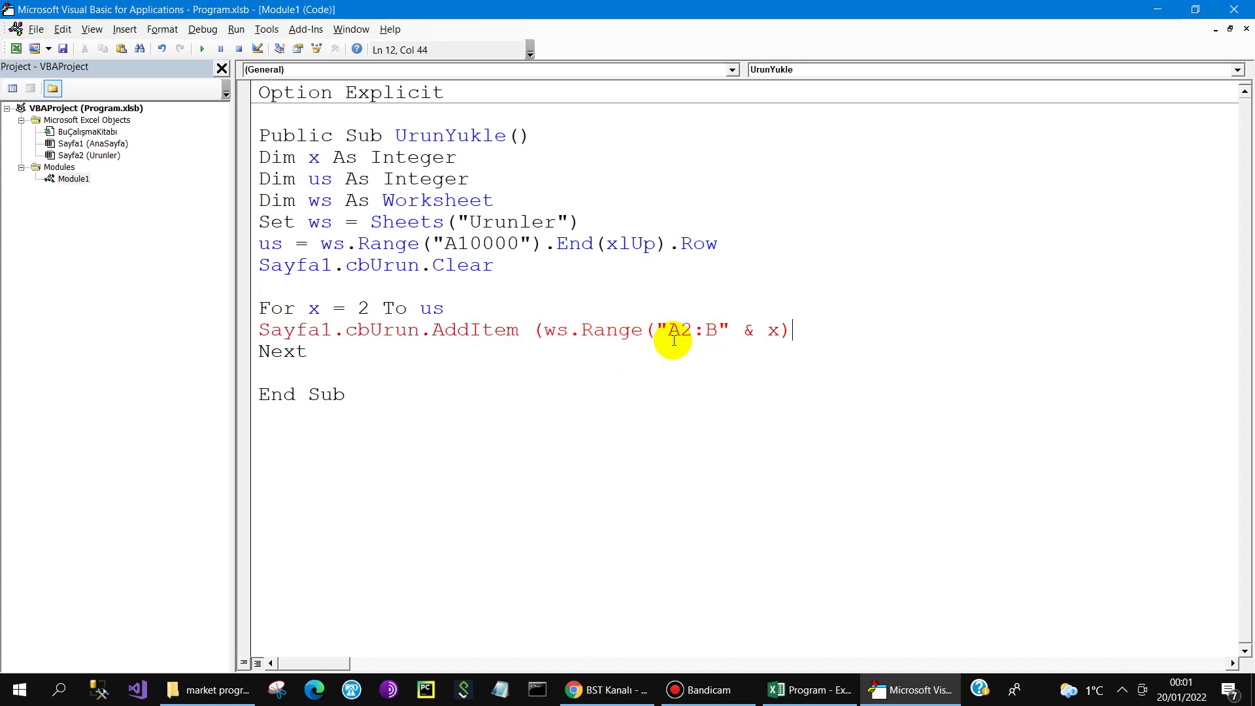
{"action": "type", "text": ")"}
{"action": "key", "text": "Down"}
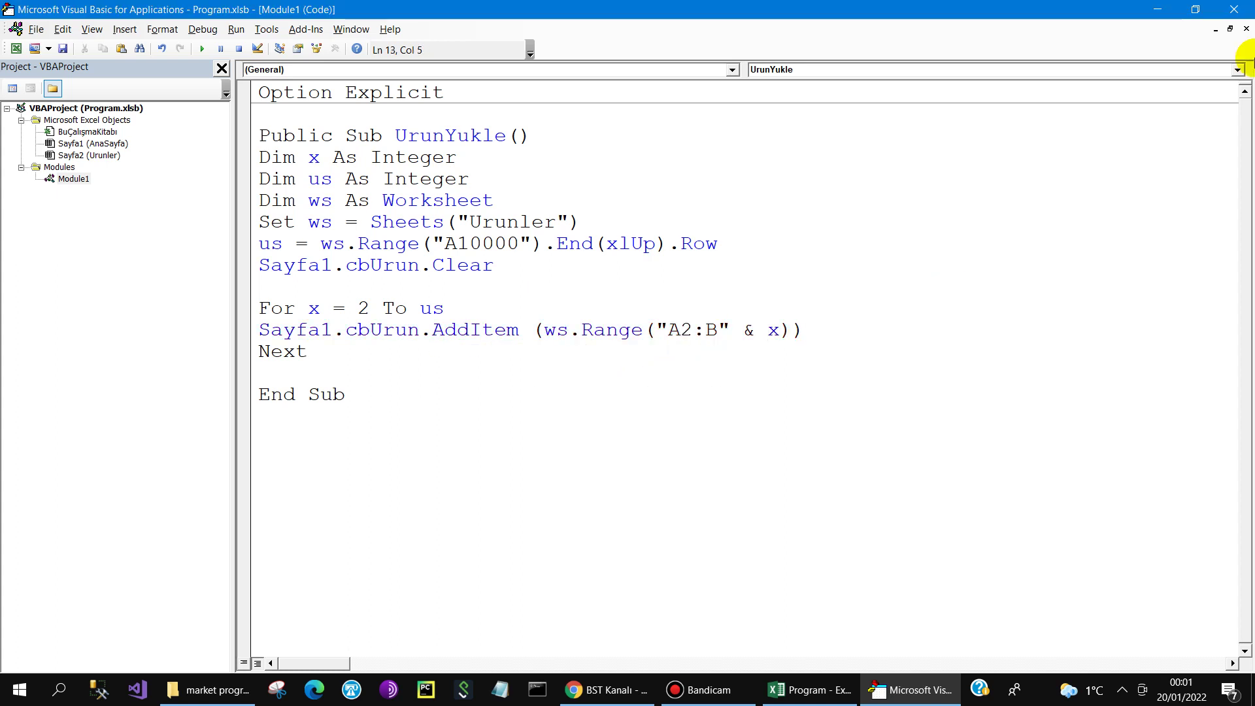
Step: Save and close Excel, reopen Program, and debug the resulting type-mismatch error
{"action": "left_click", "coordinate": [1242, 9]}
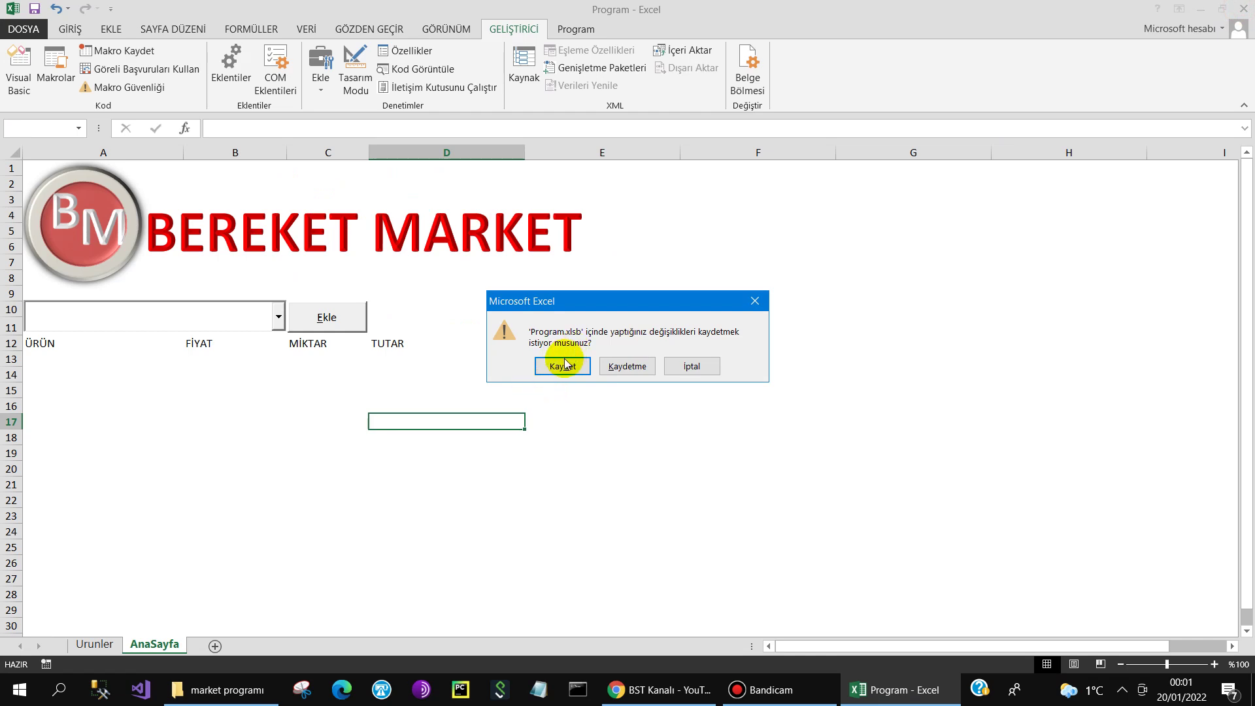
{"action": "left_click", "coordinate": [561, 364]}
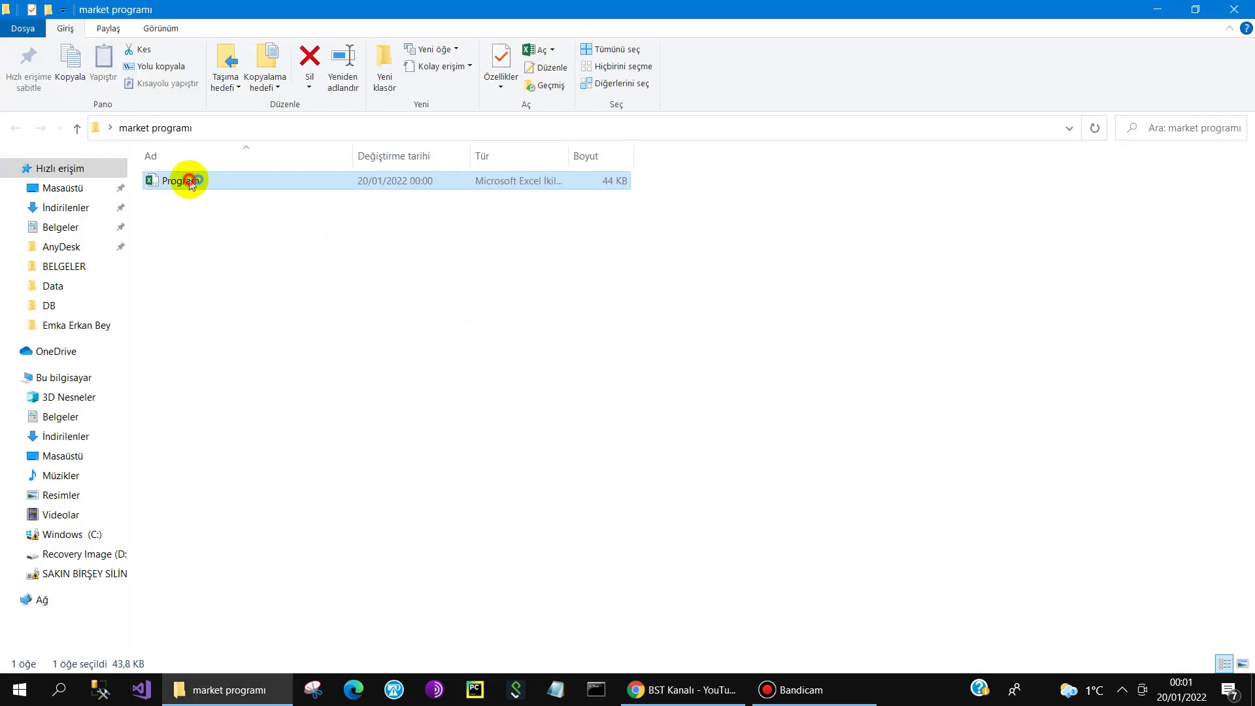
{"action": "double_click", "coordinate": [191, 183]}
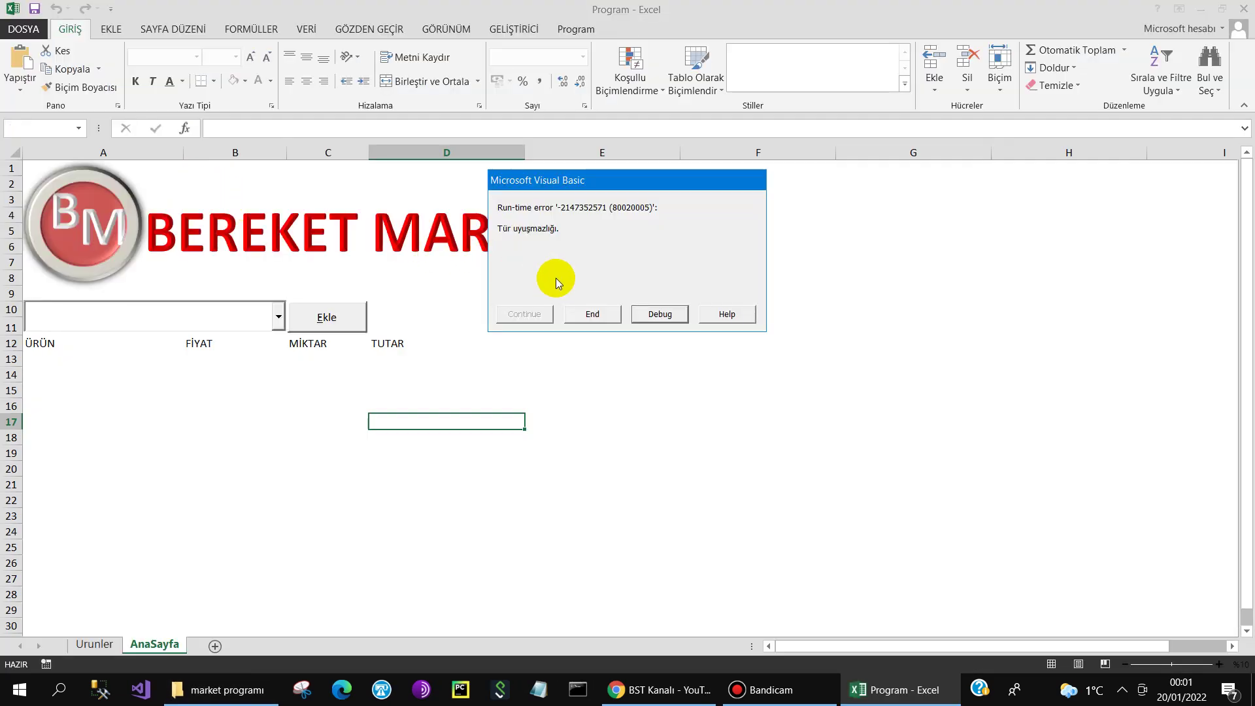
{"action": "left_click", "coordinate": [670, 320]}
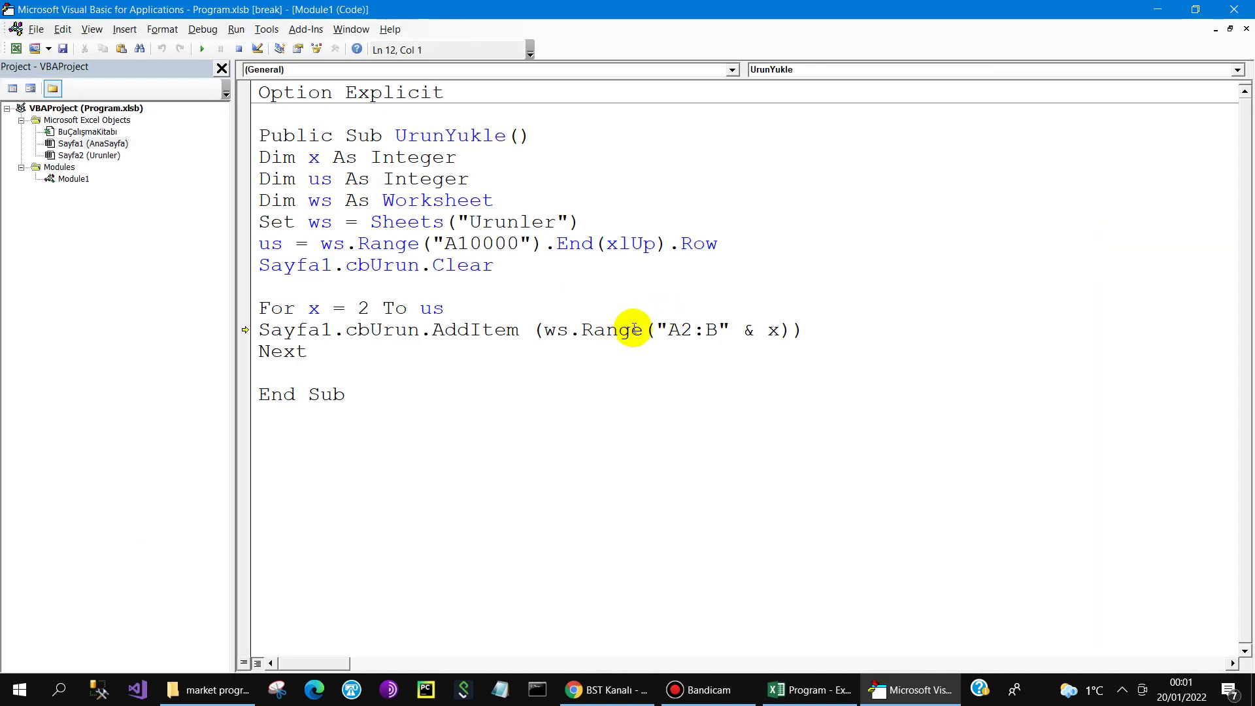
Step: Append .Value to ws.Range("A2:B" & x) on the AddItem line and close the editor
{"action": "left_click", "coordinate": [791, 330]}
{"action": "type", "text": ".v"}
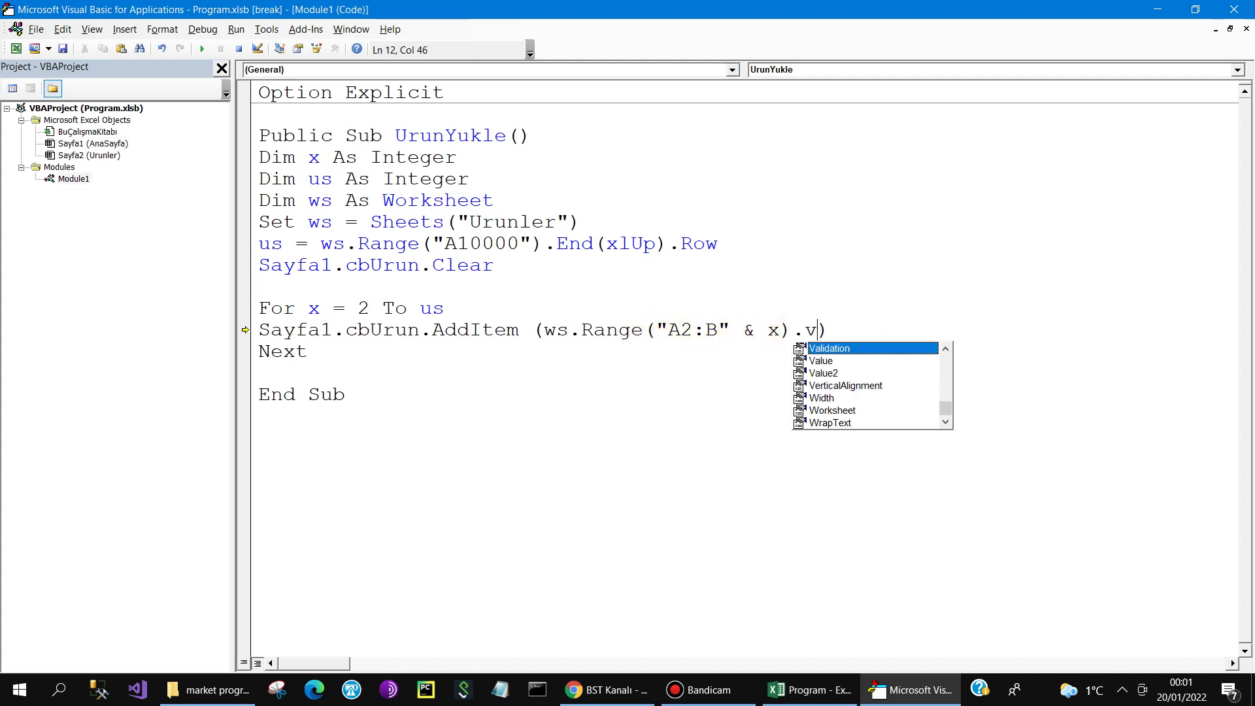
{"action": "key", "text": "Down"}
{"action": "key", "text": "Tab"}
{"action": "key", "text": "Down"}
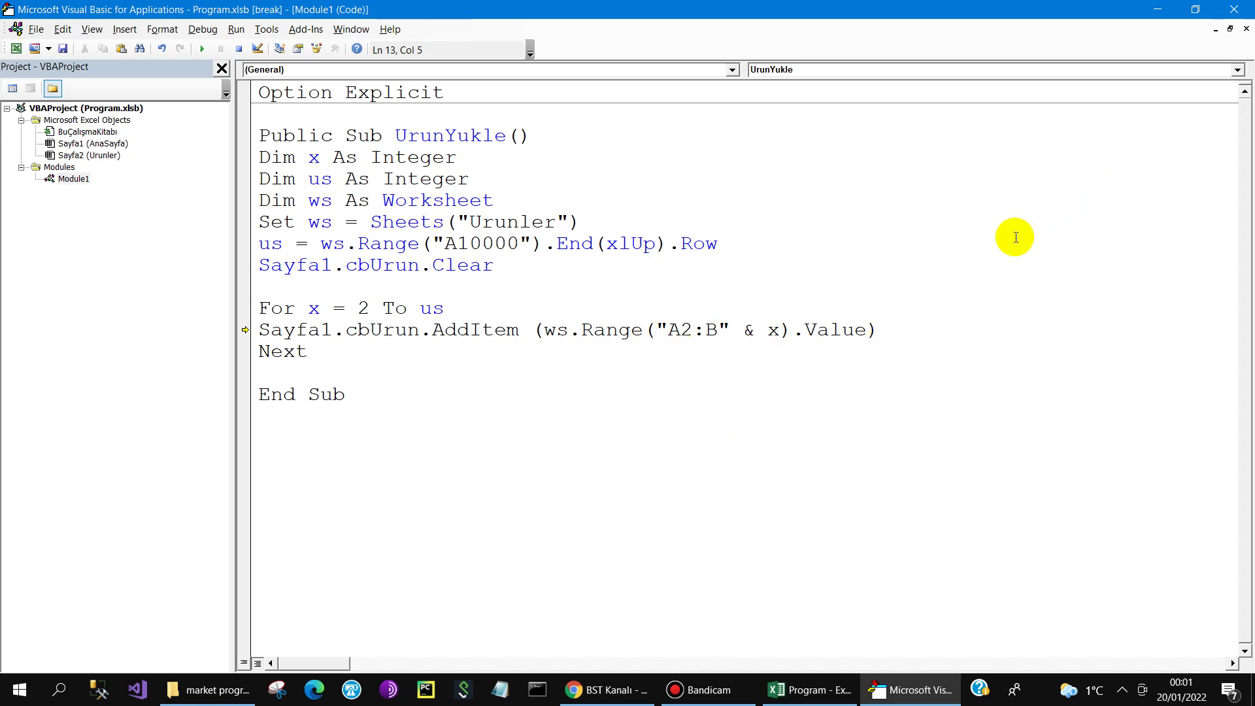
{"action": "left_click", "coordinate": [1235, 9]}
Step: Stop the debugger, save and close the workbook, reopen Program, and debug the recurring type mismatch
{"action": "left_click", "coordinate": [555, 400]}
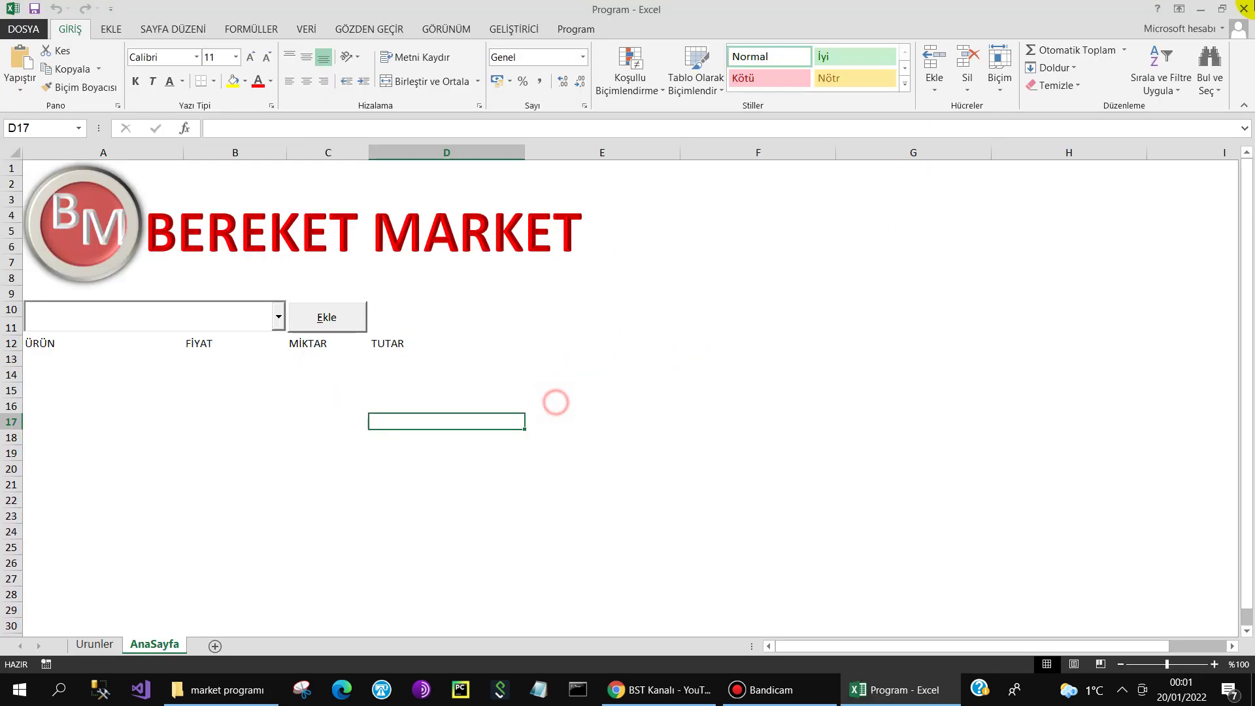
{"action": "left_click", "coordinate": [1243, 11]}
{"action": "left_click", "coordinate": [563, 366]}
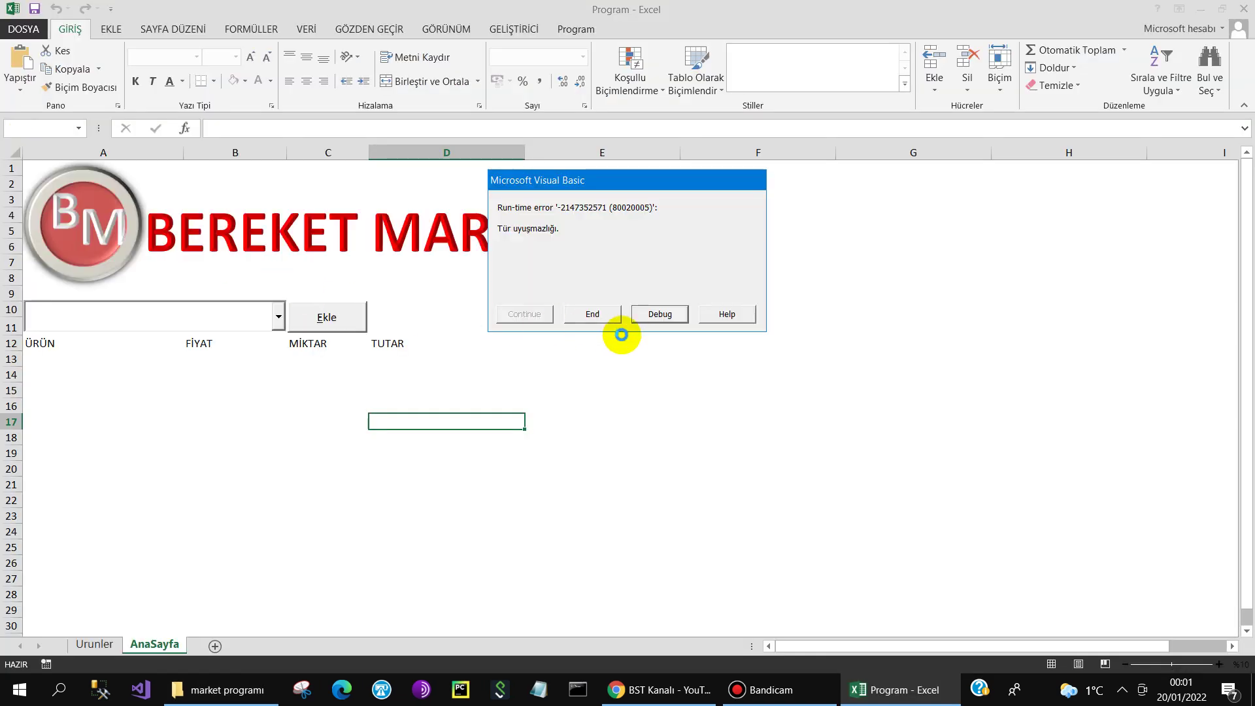
{"action": "left_click", "coordinate": [661, 314]}
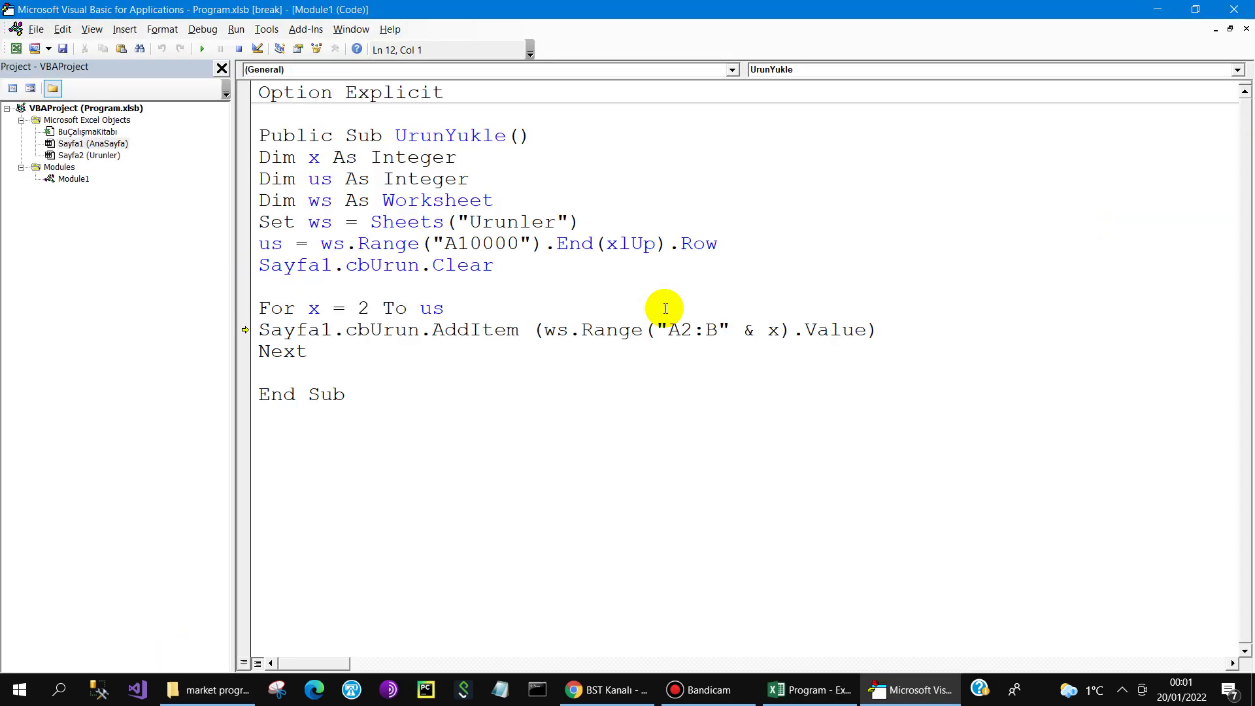
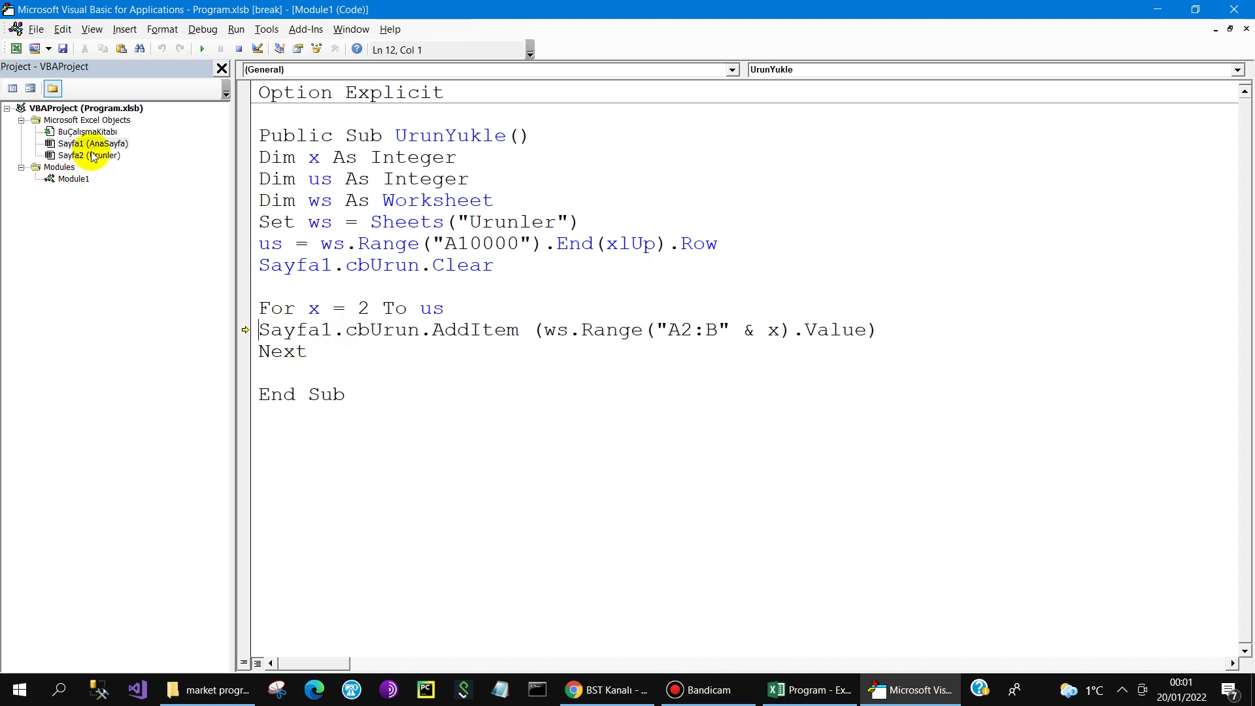
Step: Inspect the YUMURTA name and currency-formatted prices on the Urunler sheet, then return to AnaSayfa
{"action": "left_click", "coordinate": [815, 690]}
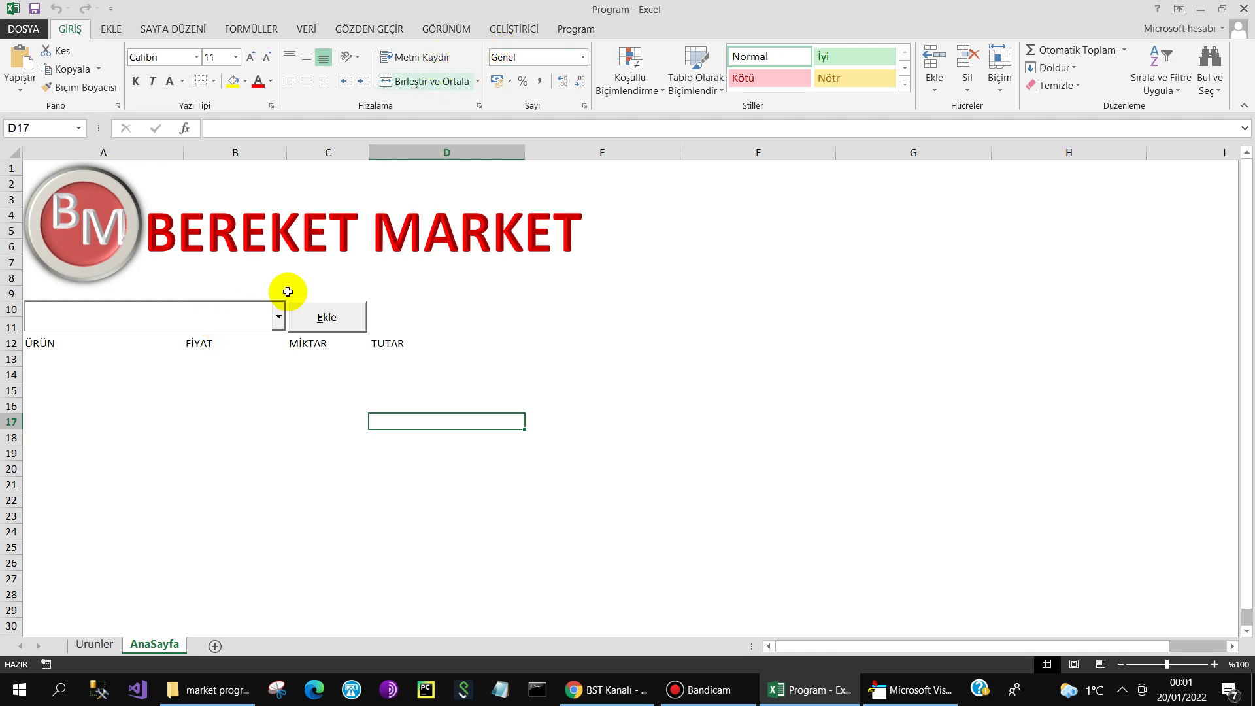
{"action": "left_click", "coordinate": [96, 643]}
{"action": "left_click", "coordinate": [51, 185]}
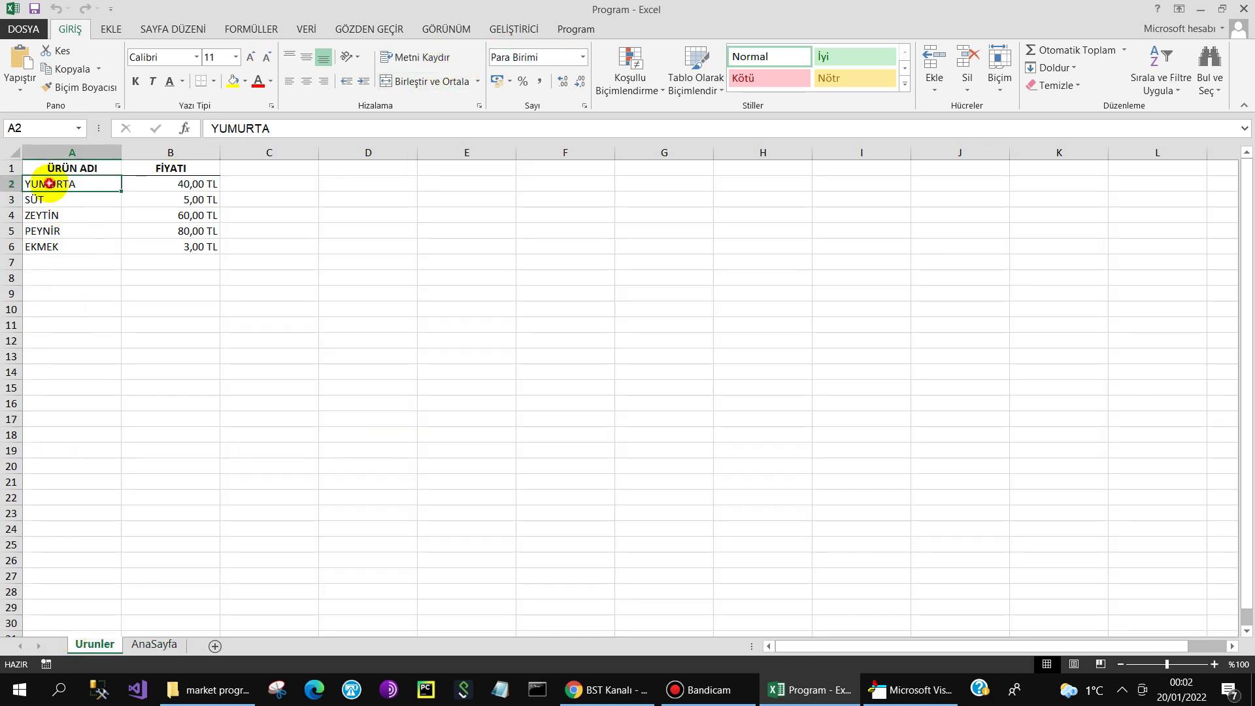
{"action": "left_click", "coordinate": [183, 261]}
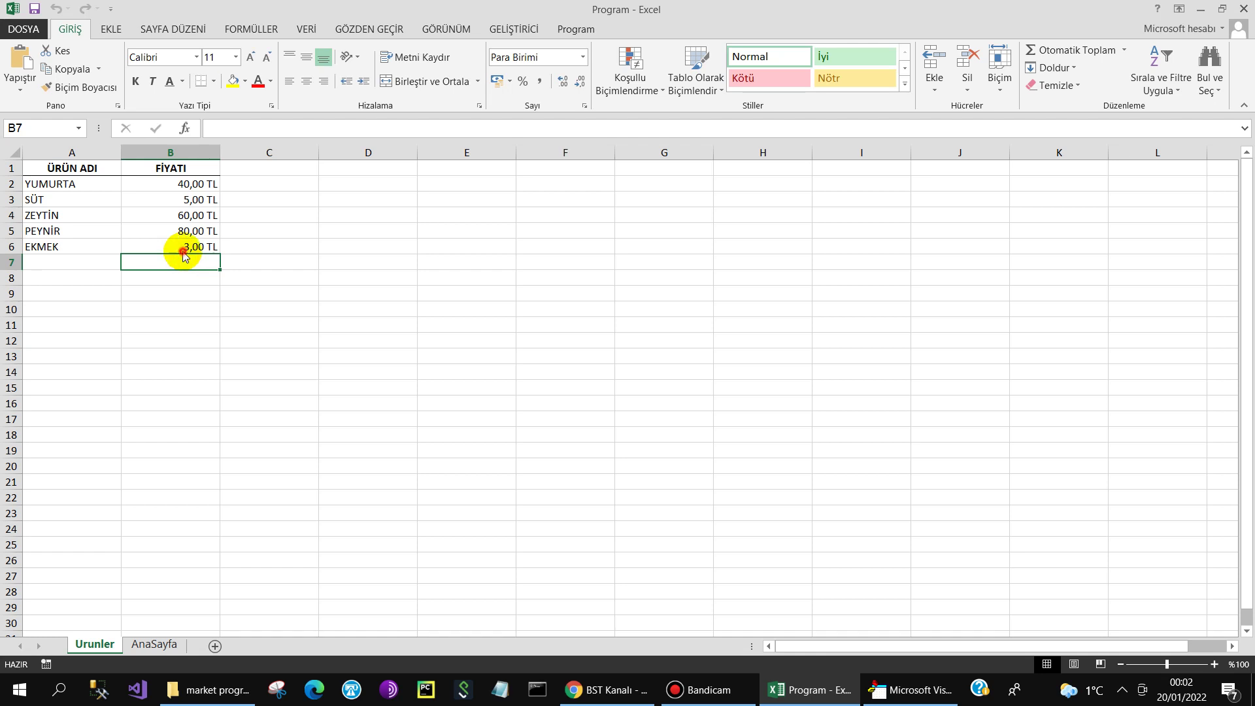
{"action": "left_click", "coordinate": [180, 248]}
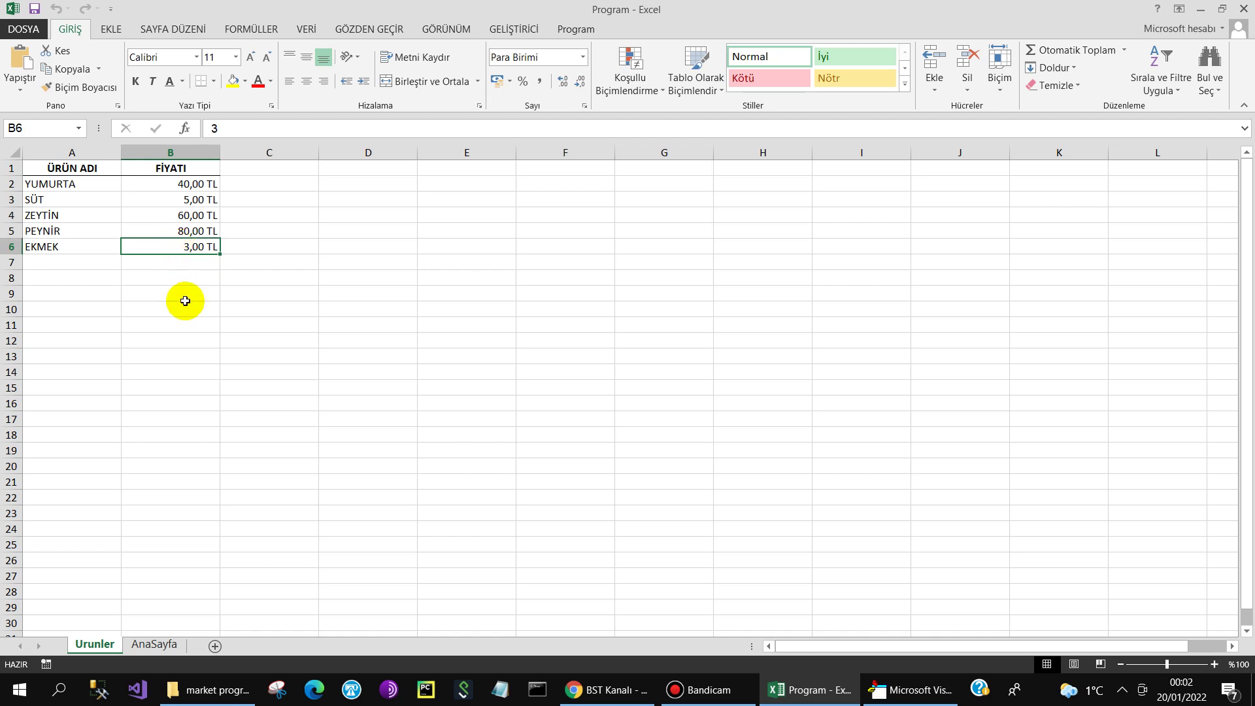
{"action": "left_click", "coordinate": [138, 644]}
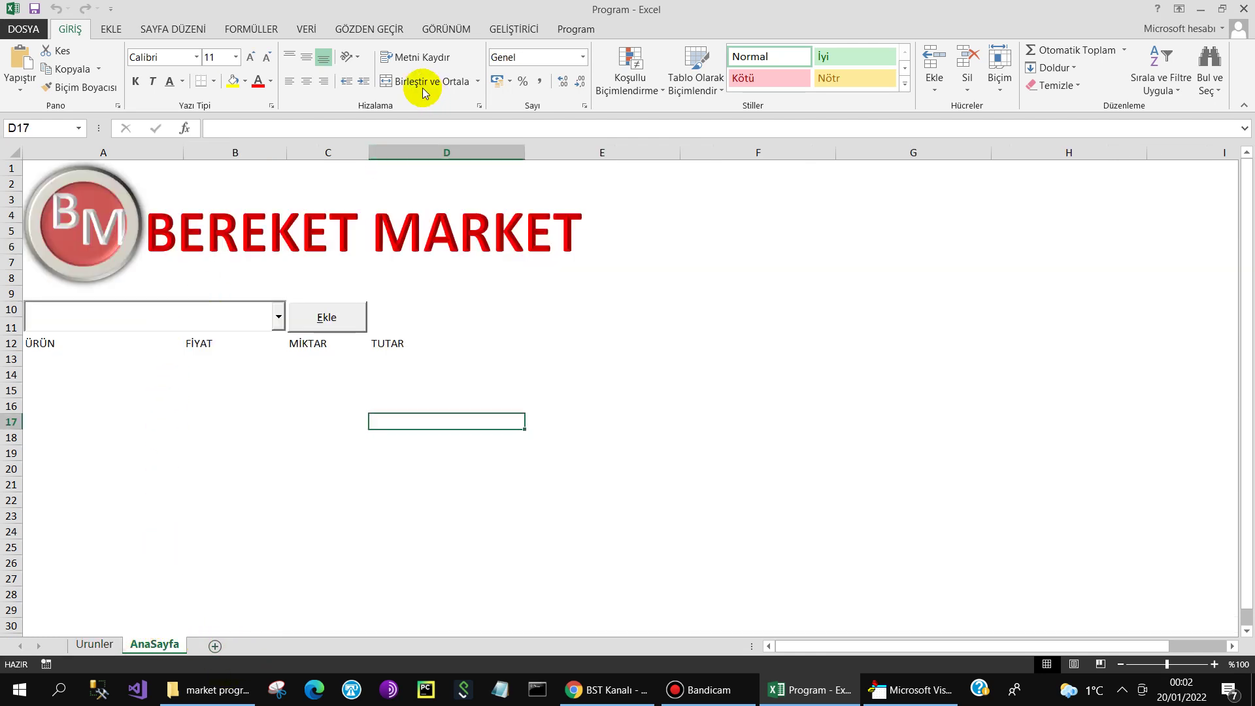
Step: In Design Mode, set the cbUrun combo box's ListFillRange property to Urunler!A2:B6
{"action": "left_click", "coordinate": [525, 29]}
{"action": "left_click", "coordinate": [355, 69]}
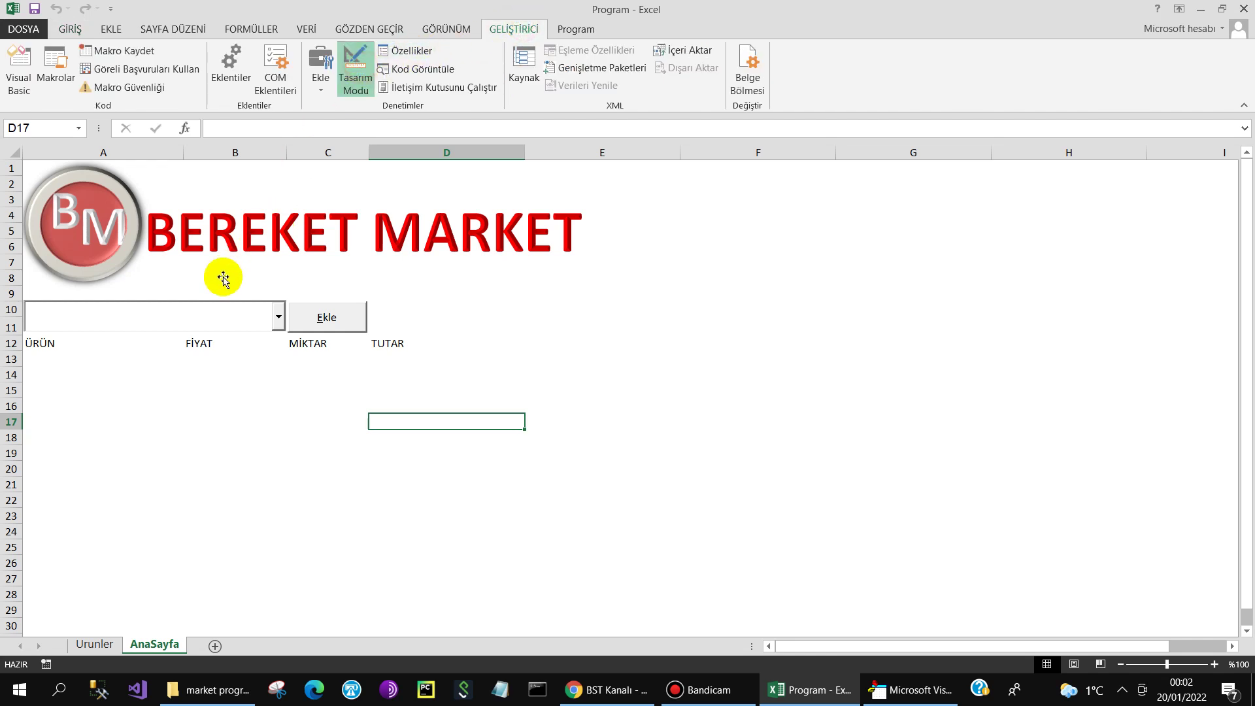
{"action": "left_click", "coordinate": [218, 315]}
{"action": "left_click", "coordinate": [406, 51]}
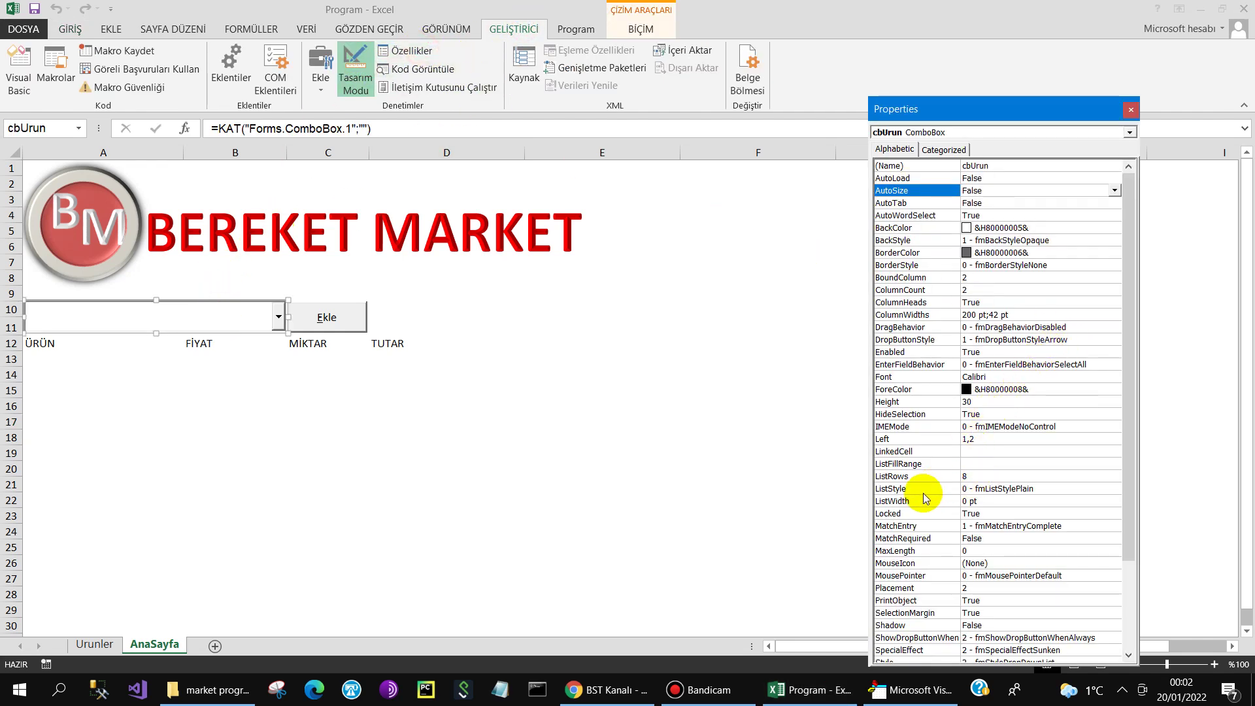
{"action": "scroll", "coordinate": [932, 516], "scroll_direction": "down", "scroll_amount": 1}
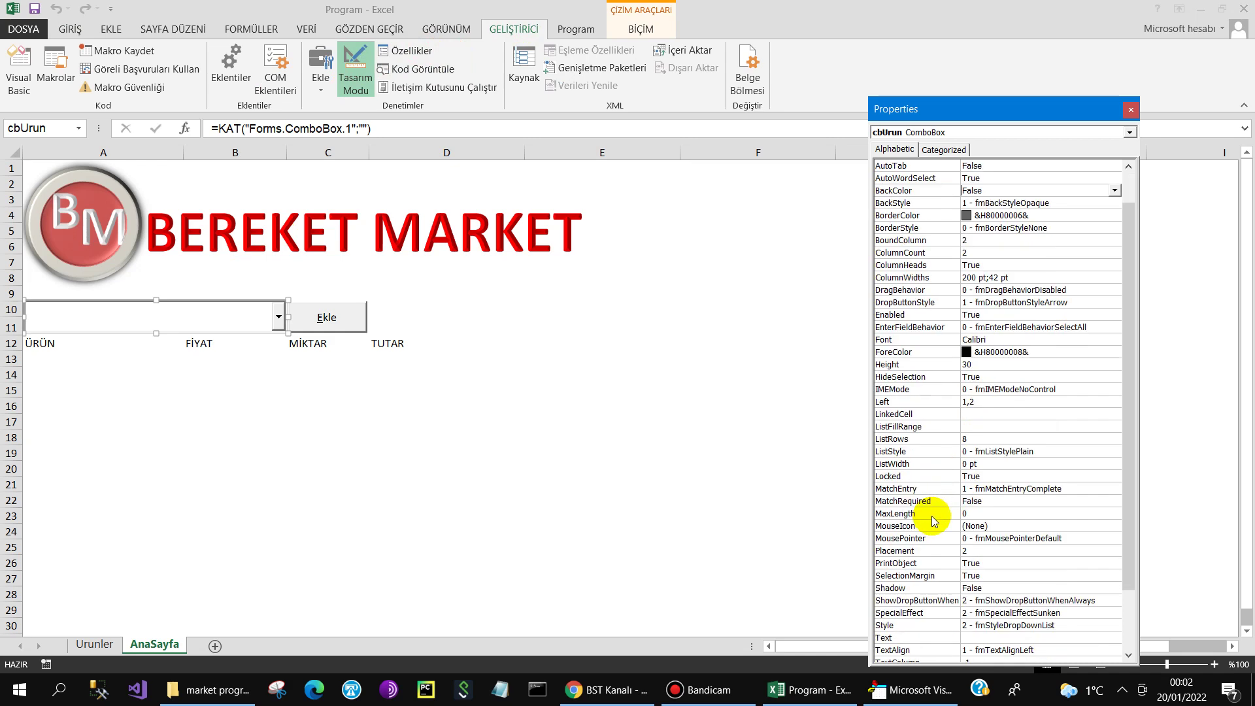
{"action": "scroll", "coordinate": [930, 534], "scroll_direction": "down", "scroll_amount": 1}
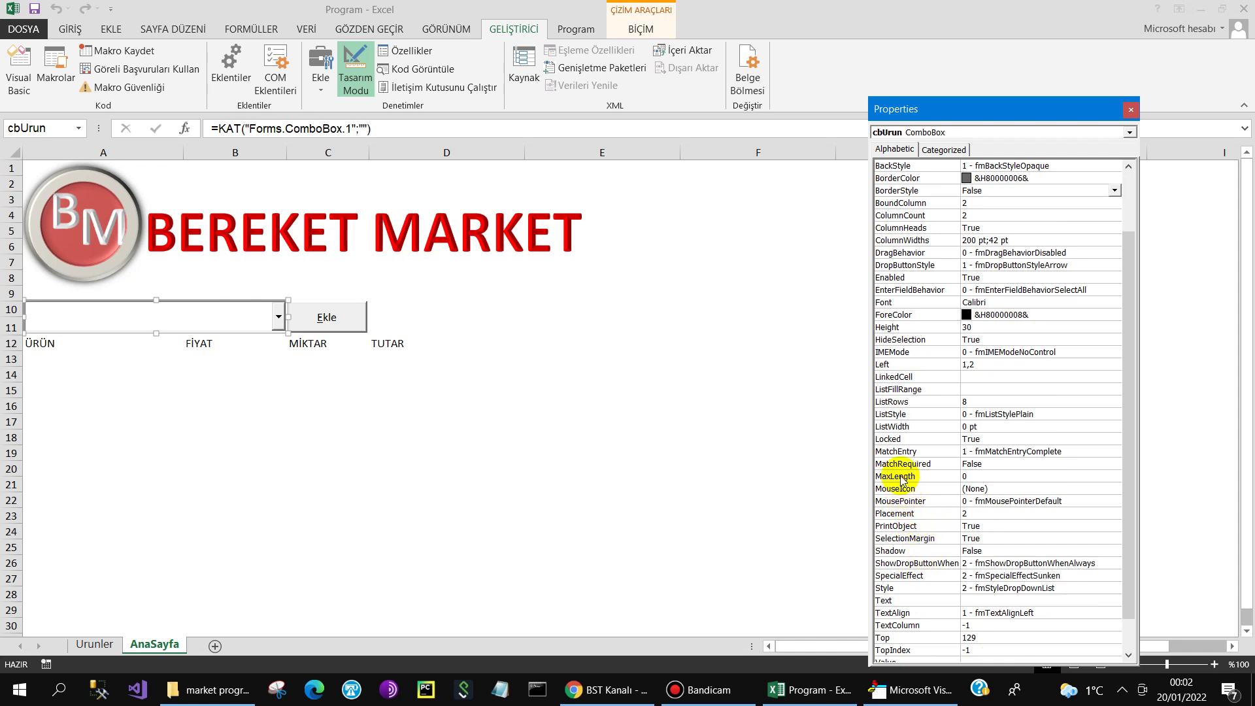
{"action": "left_click", "coordinate": [911, 392]}
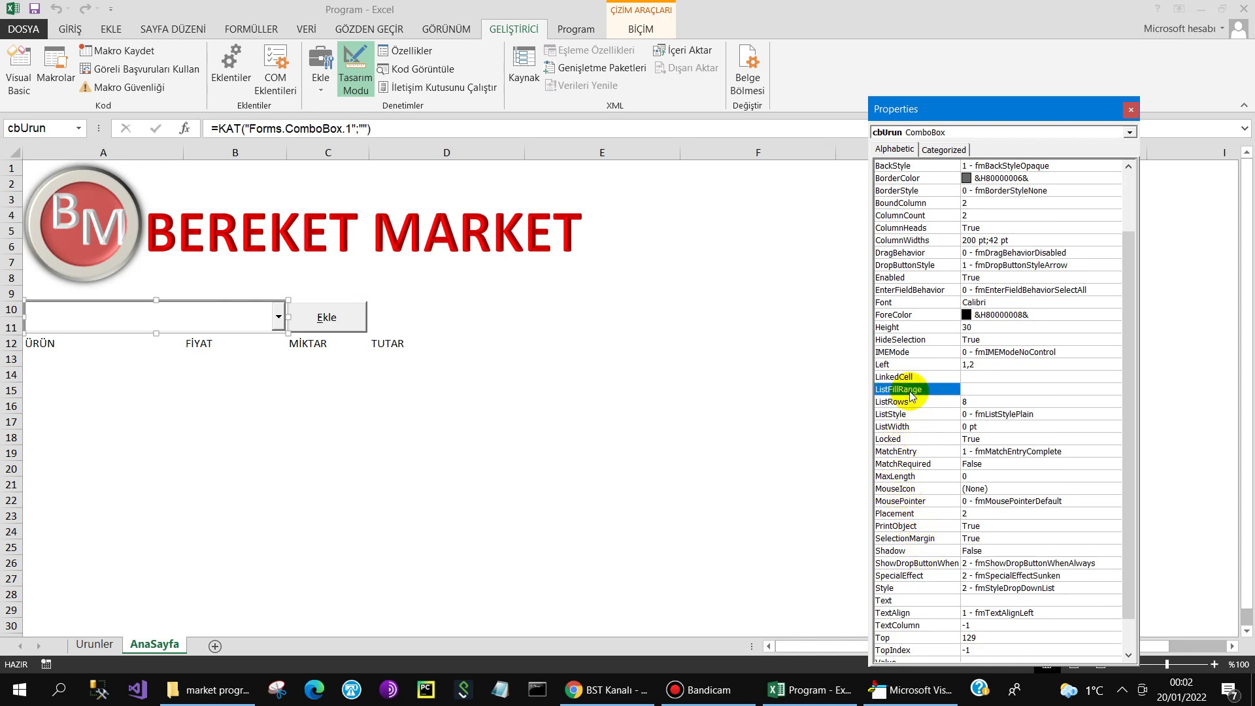
{"action": "left_click", "coordinate": [978, 390]}
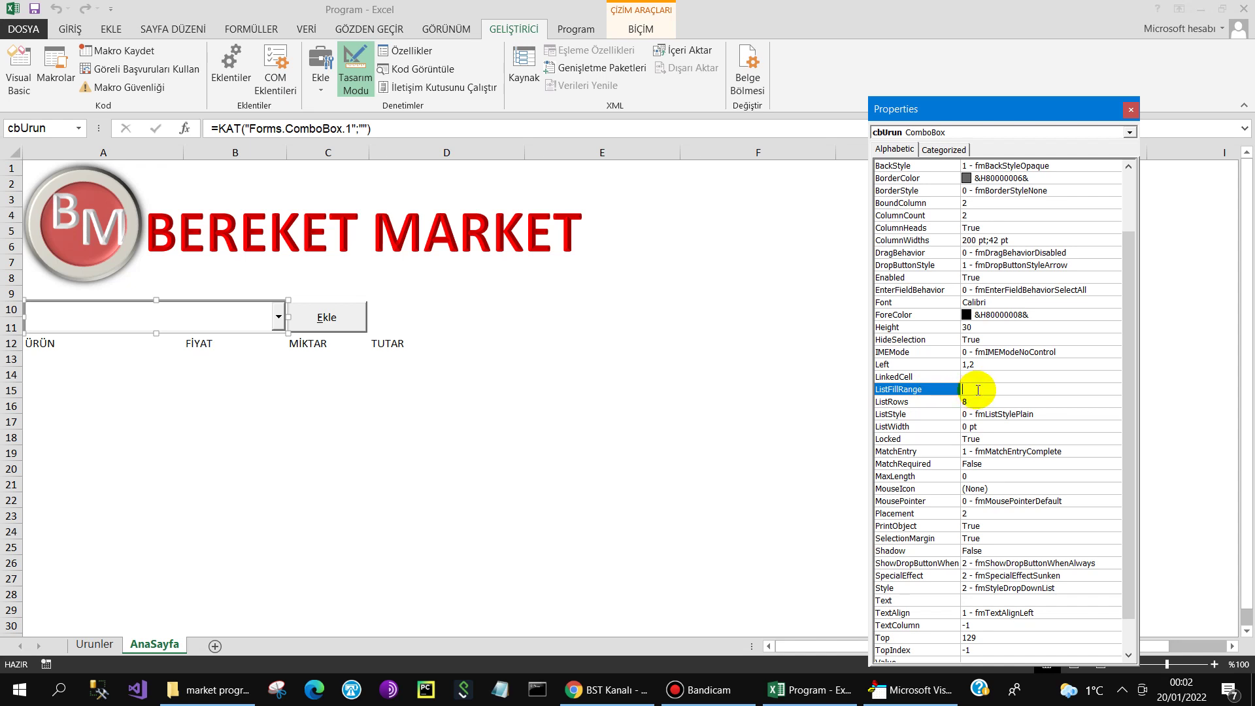
{"action": "type", "text": "Urunler!A2:B6"}
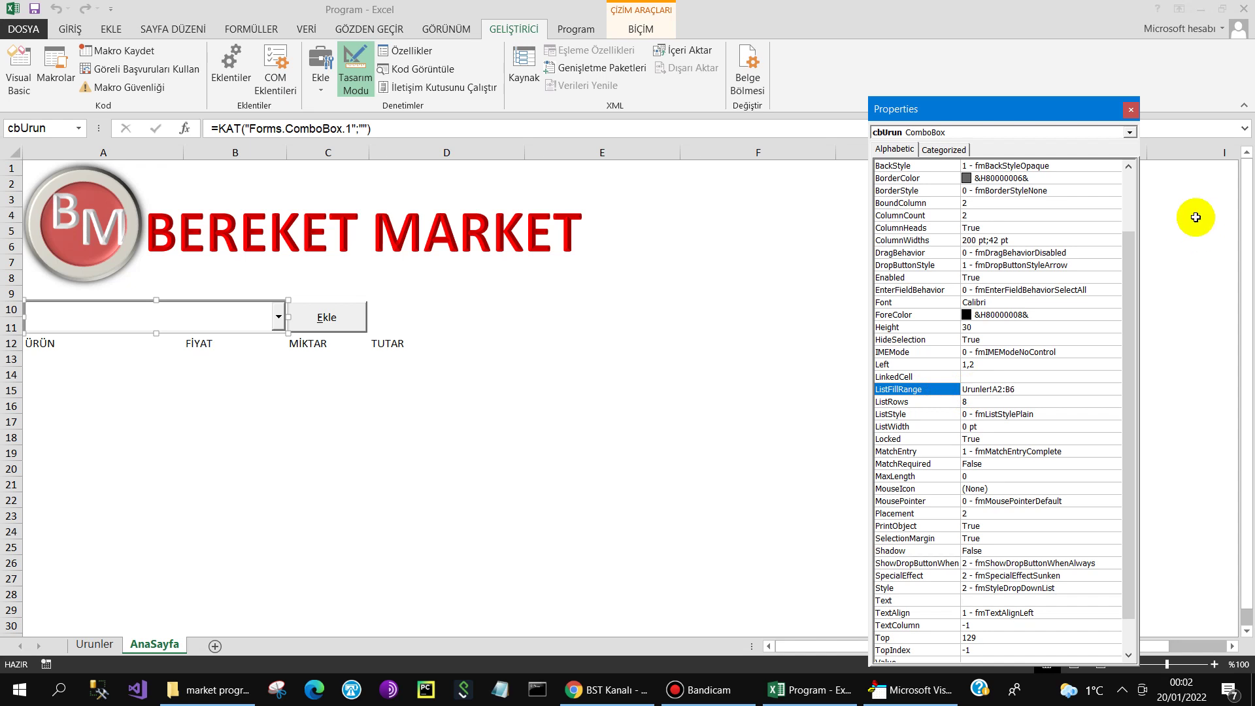
{"action": "left_click", "coordinate": [1131, 110]}
{"action": "left_click", "coordinate": [682, 296]}
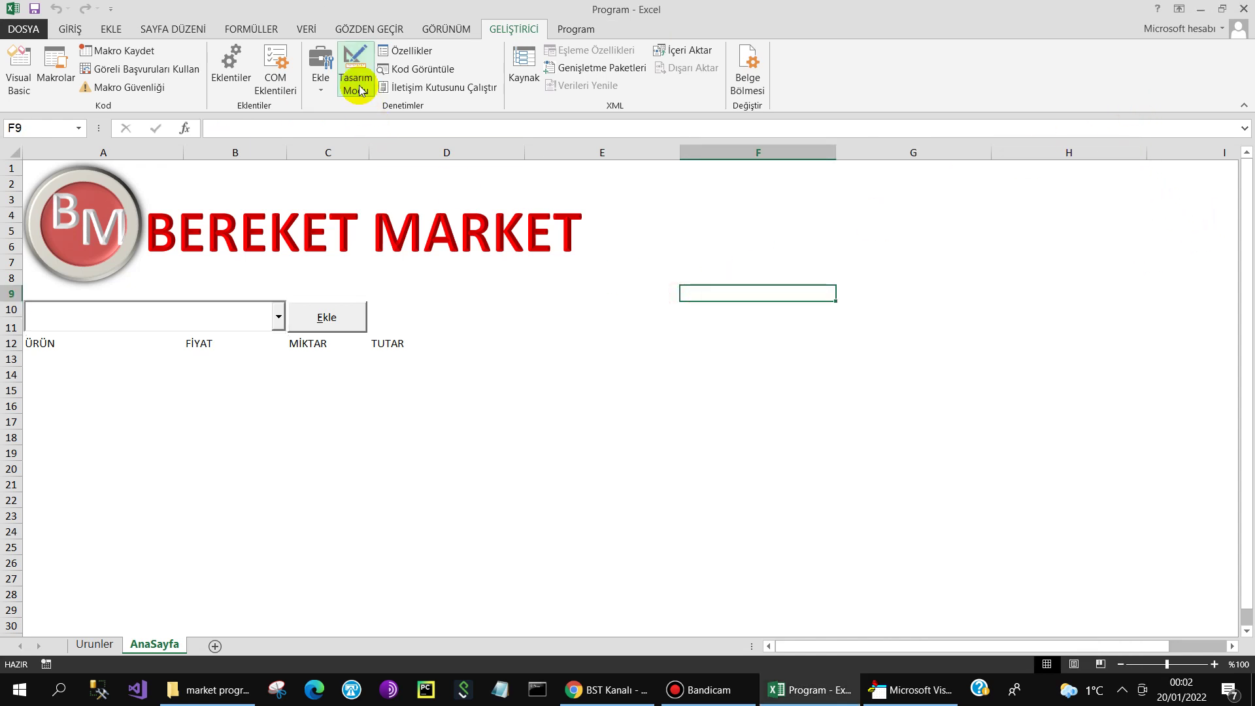
Step: Delete the Module1.UrunYukle call and the whole Workbook_Open sub from the BuÇalışmaKitabı module
{"action": "left_click", "coordinate": [25, 59]}
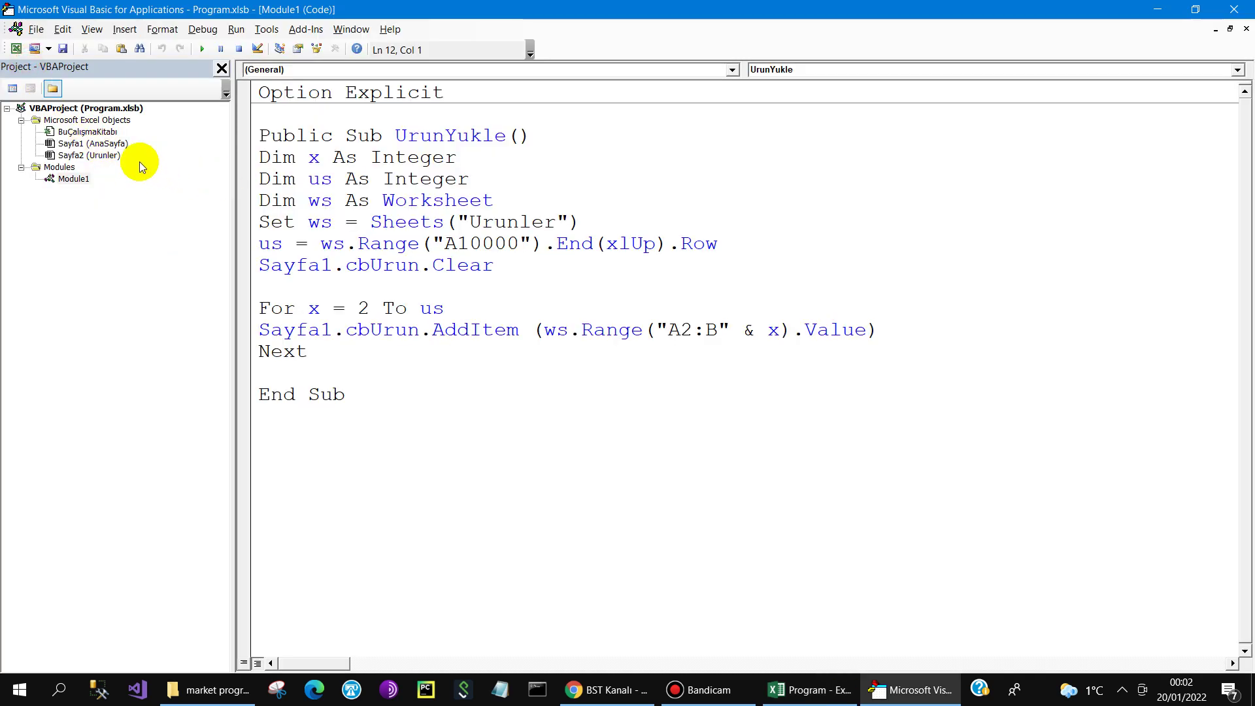
{"action": "left_click", "coordinate": [89, 132]}
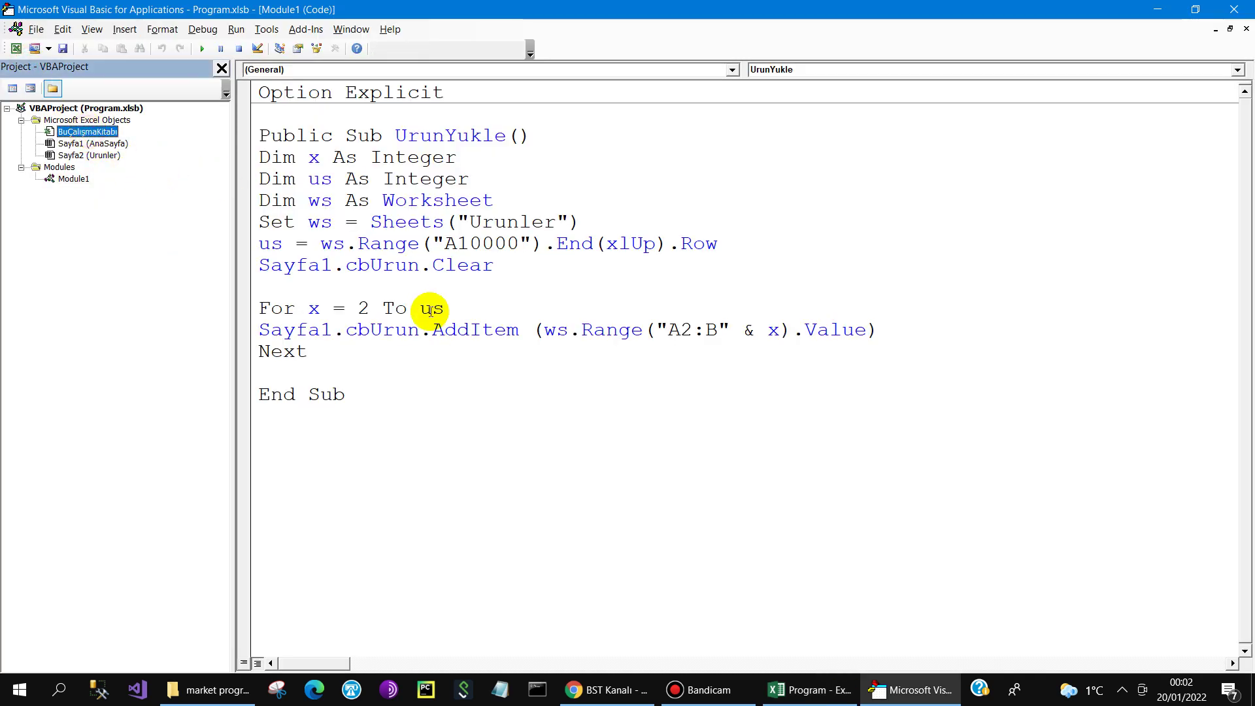
{"action": "double_click", "coordinate": [88, 132]}
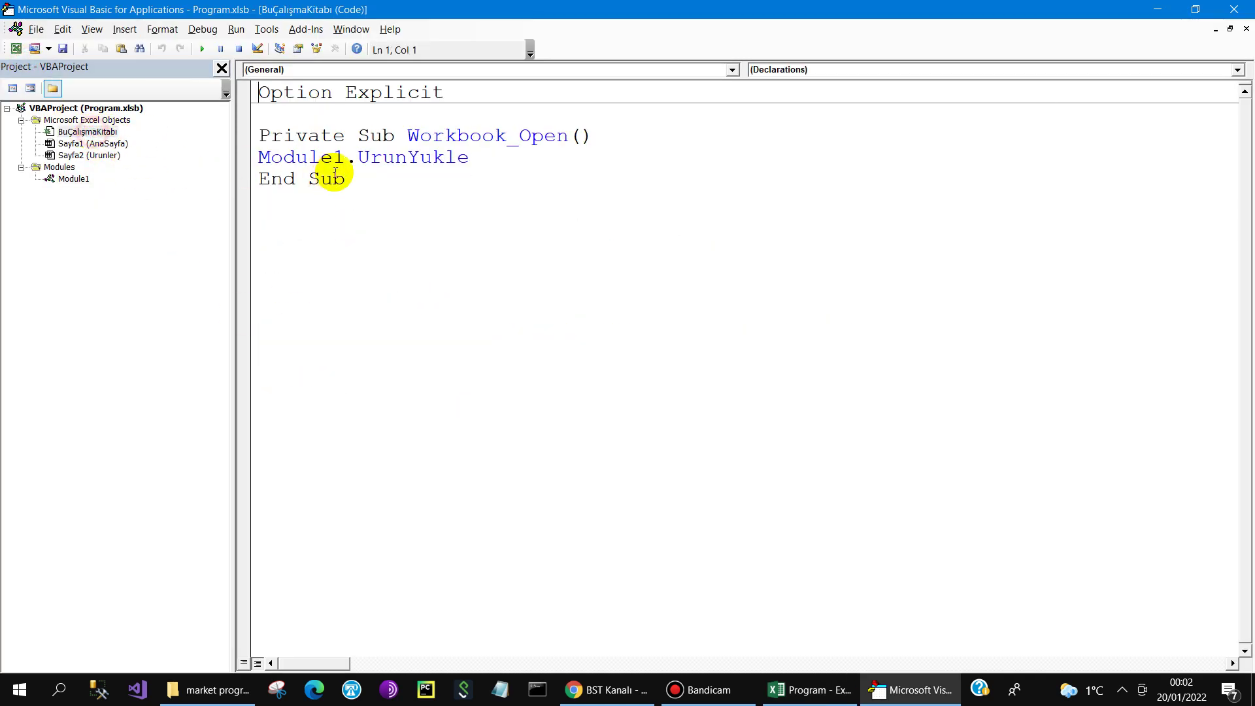
{"action": "left_click_drag", "start_coordinate": [483, 161], "coordinate": [189, 155]}
{"action": "key", "text": "Delete"}
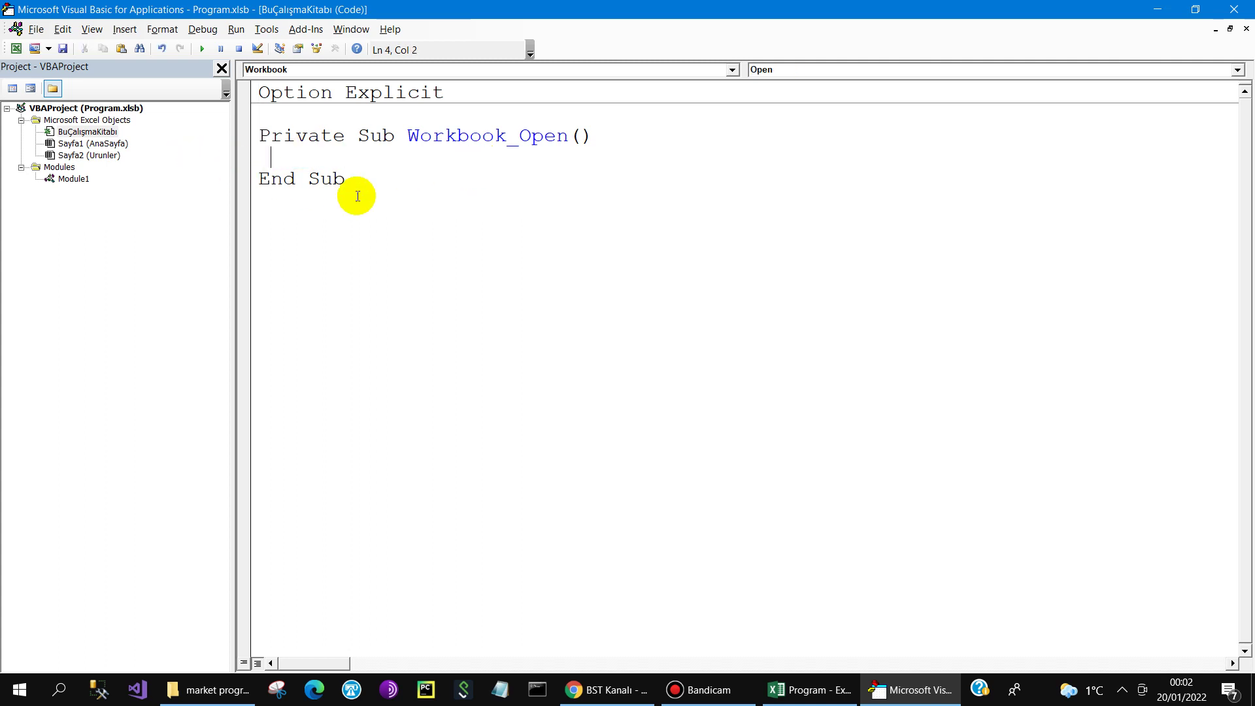
{"action": "left_click_drag", "start_coordinate": [370, 181], "coordinate": [261, 136]}
{"action": "key", "text": "Delete"}
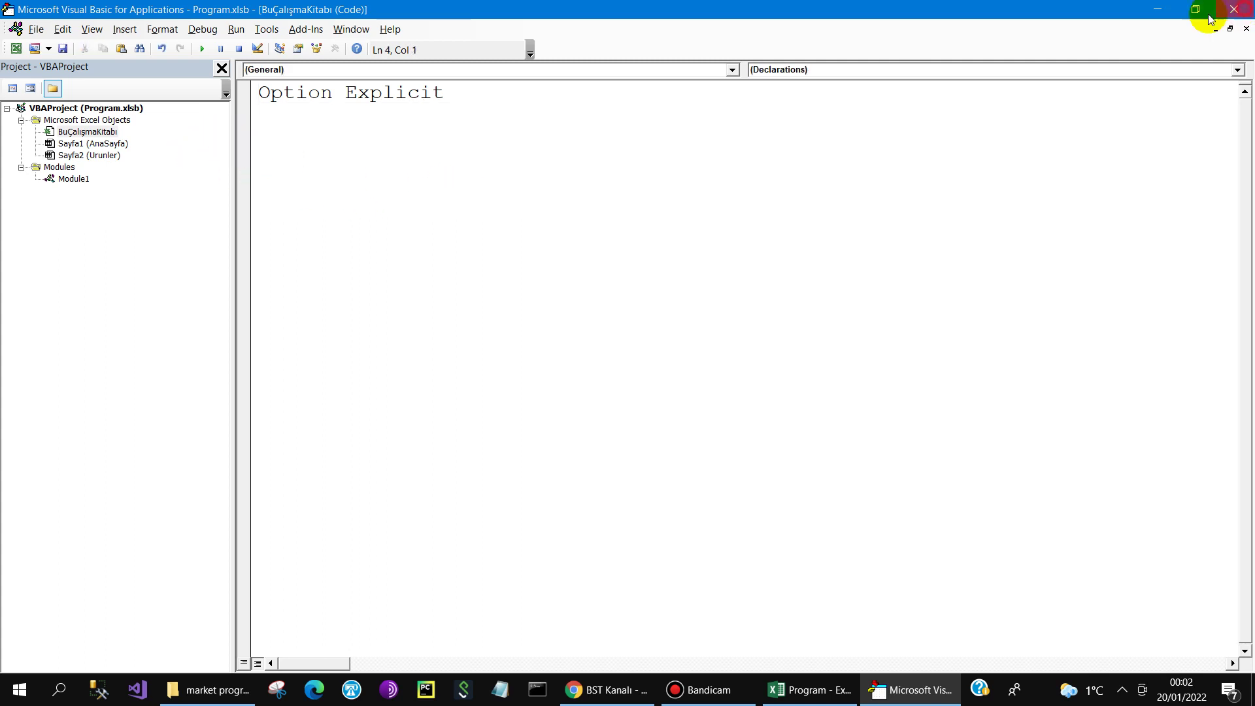
{"action": "left_click", "coordinate": [1233, 9]}
Step: Close Excel saving Program.xlsb with Kaydet, reopen it, and check the combo box lists five products
{"action": "left_click", "coordinate": [861, 253]}
{"action": "left_click", "coordinate": [1245, 9]}
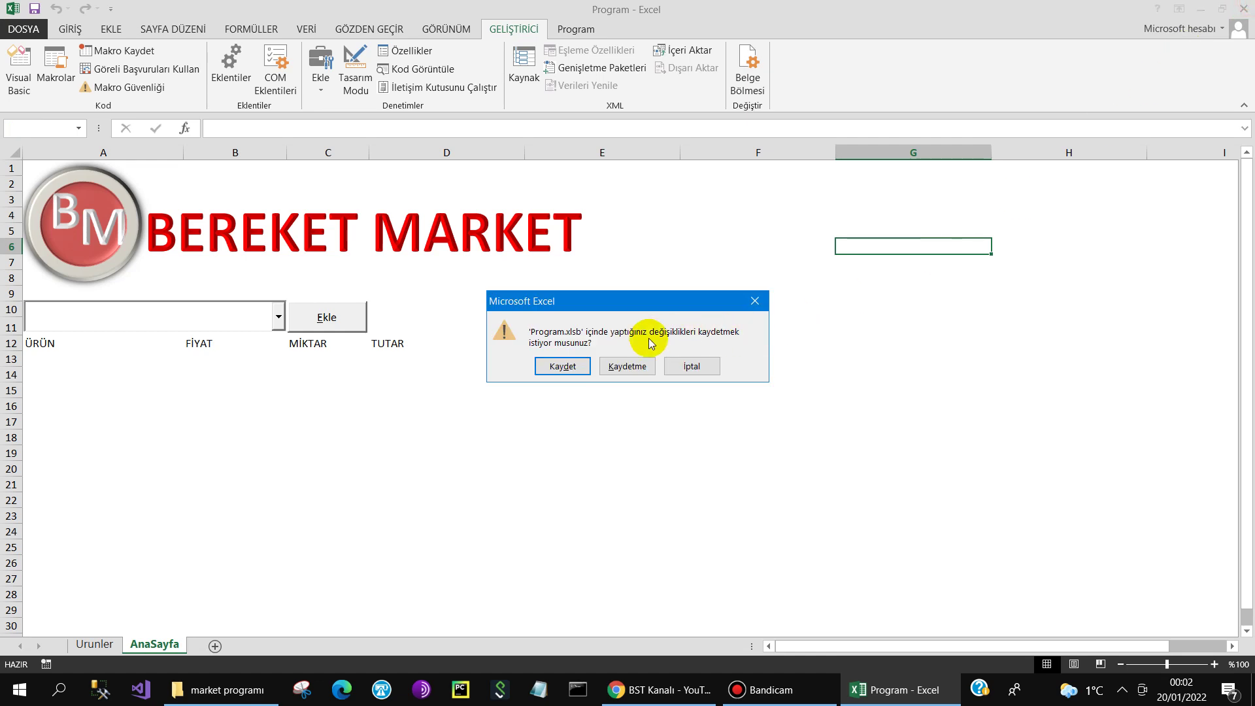
{"action": "left_click", "coordinate": [559, 359]}
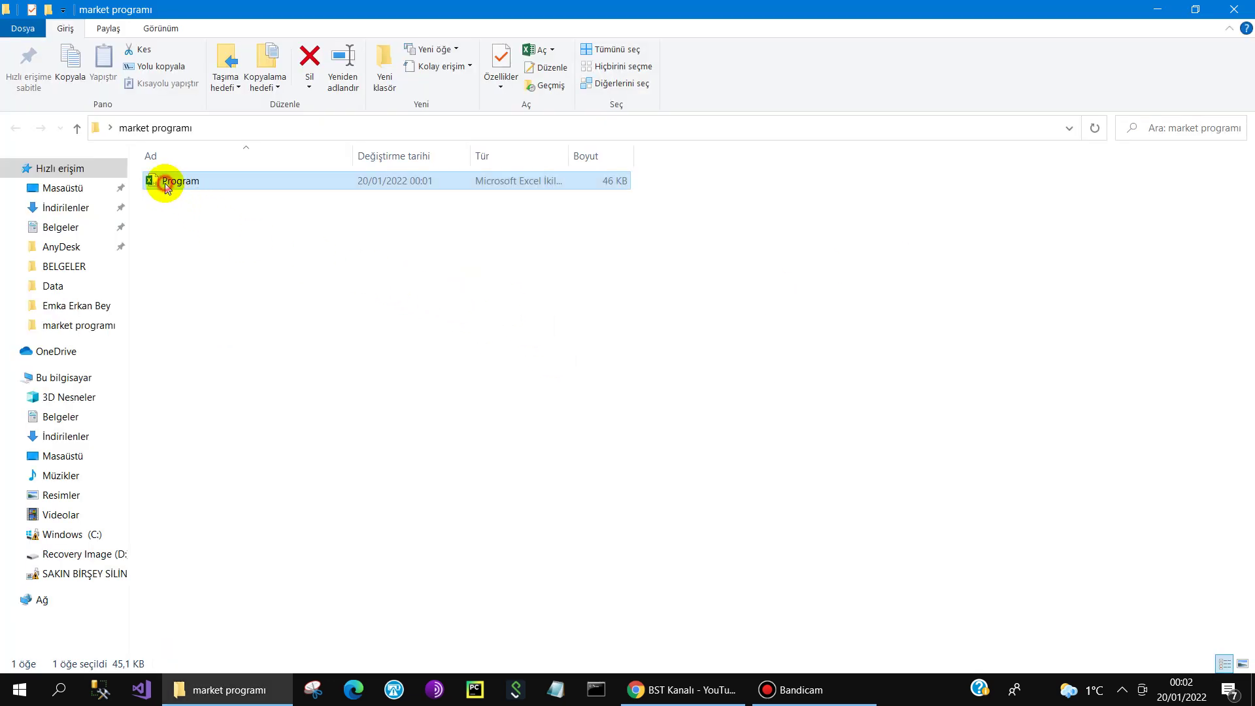
{"action": "double_click", "coordinate": [168, 183]}
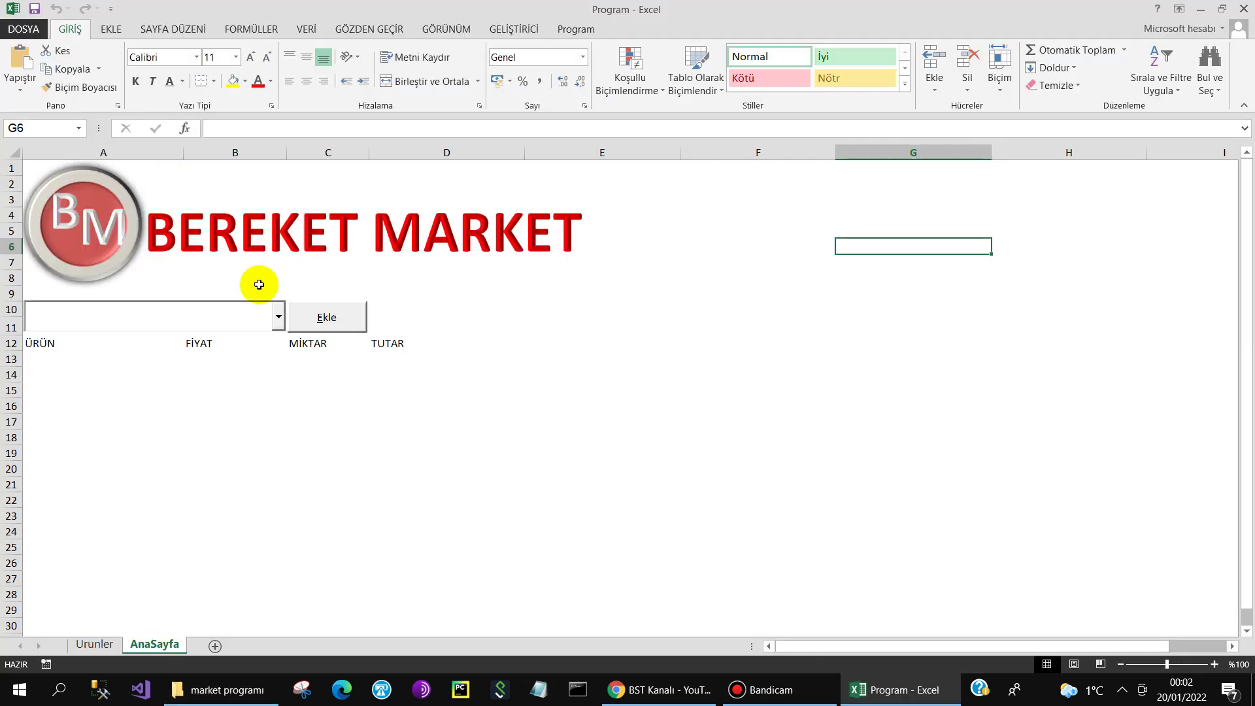
{"action": "left_click", "coordinate": [279, 317]}
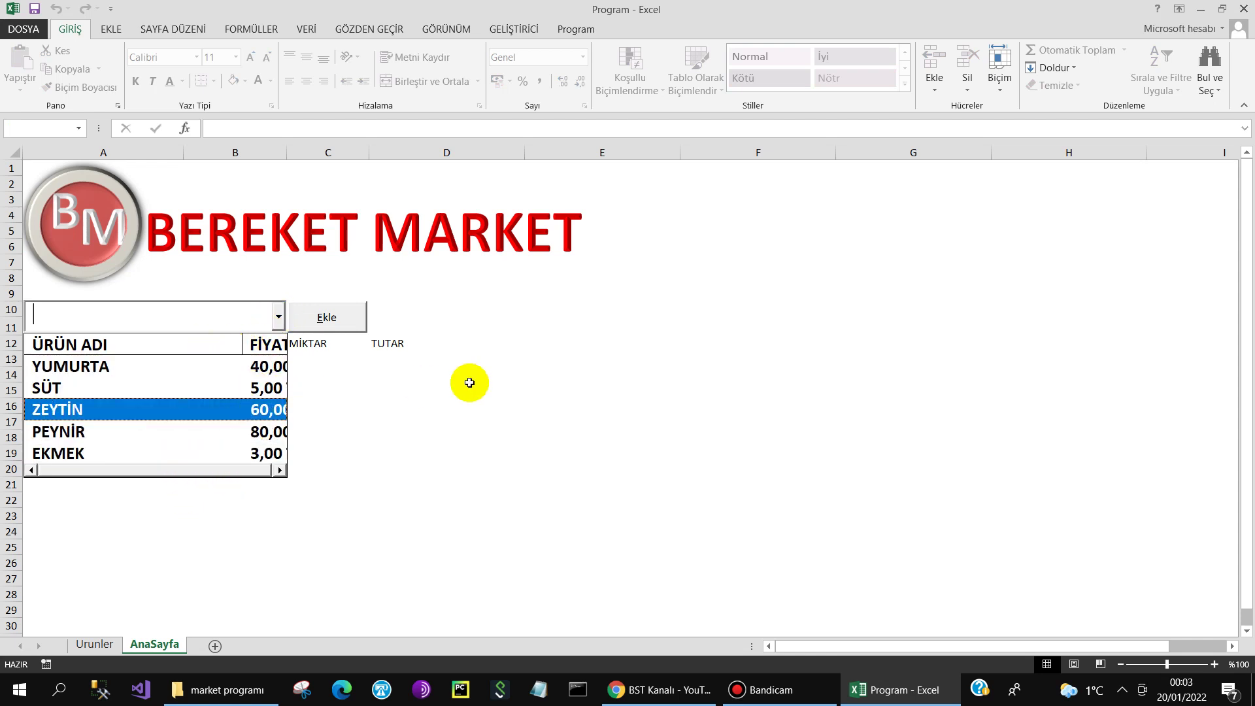
{"action": "left_click", "coordinate": [512, 419]}
Step: Change cbUrun's ColumnWidths toward 160 pt and preview the product dropdown
{"action": "left_click", "coordinate": [515, 29]}
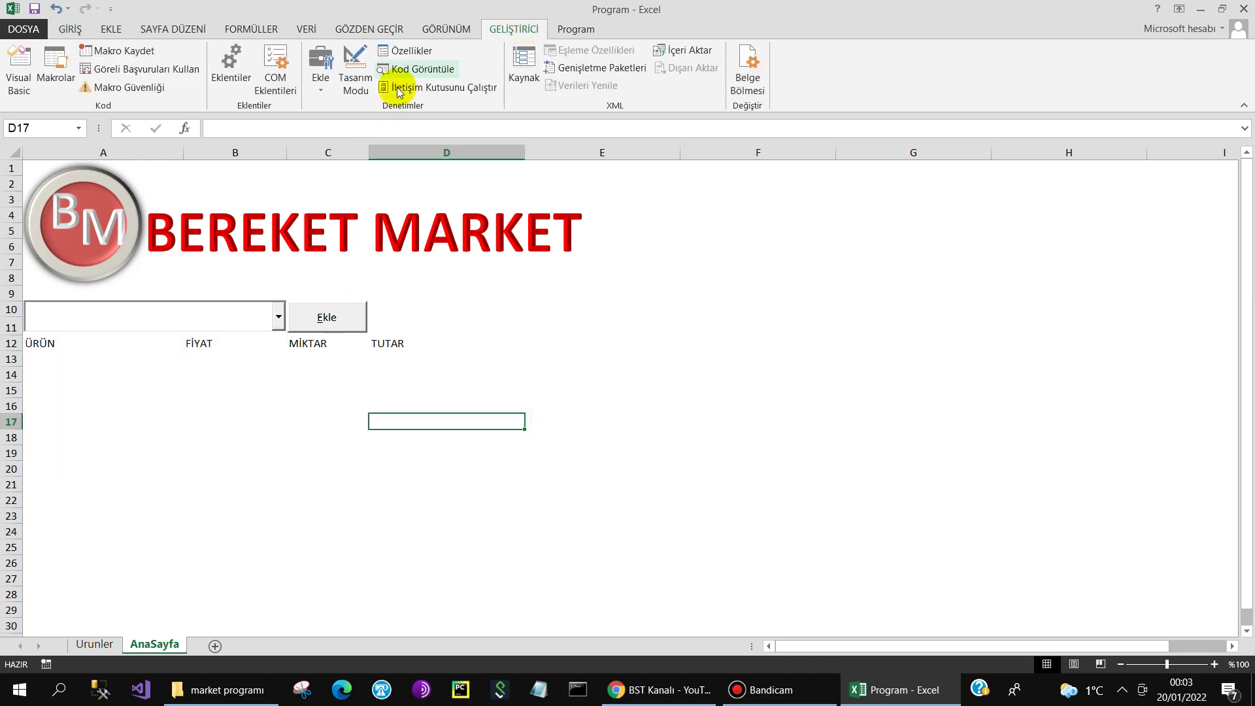
{"action": "left_click", "coordinate": [356, 71]}
{"action": "left_click", "coordinate": [218, 304]}
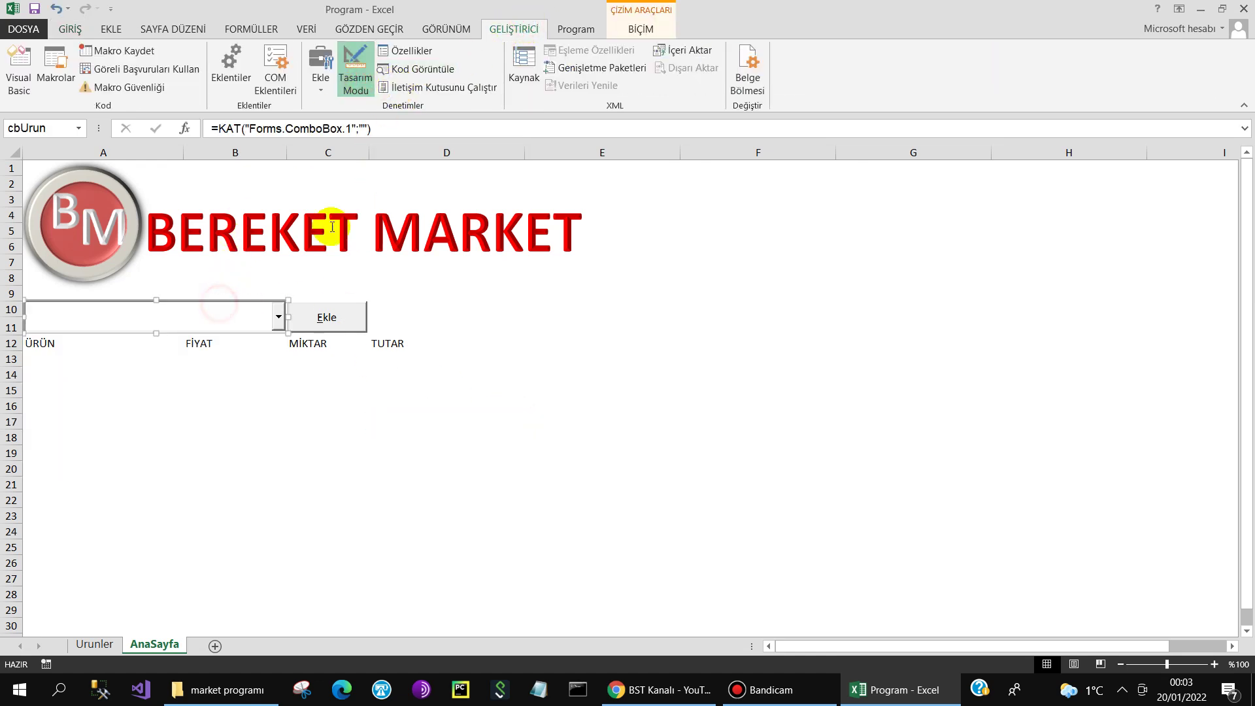
{"action": "left_click", "coordinate": [382, 53]}
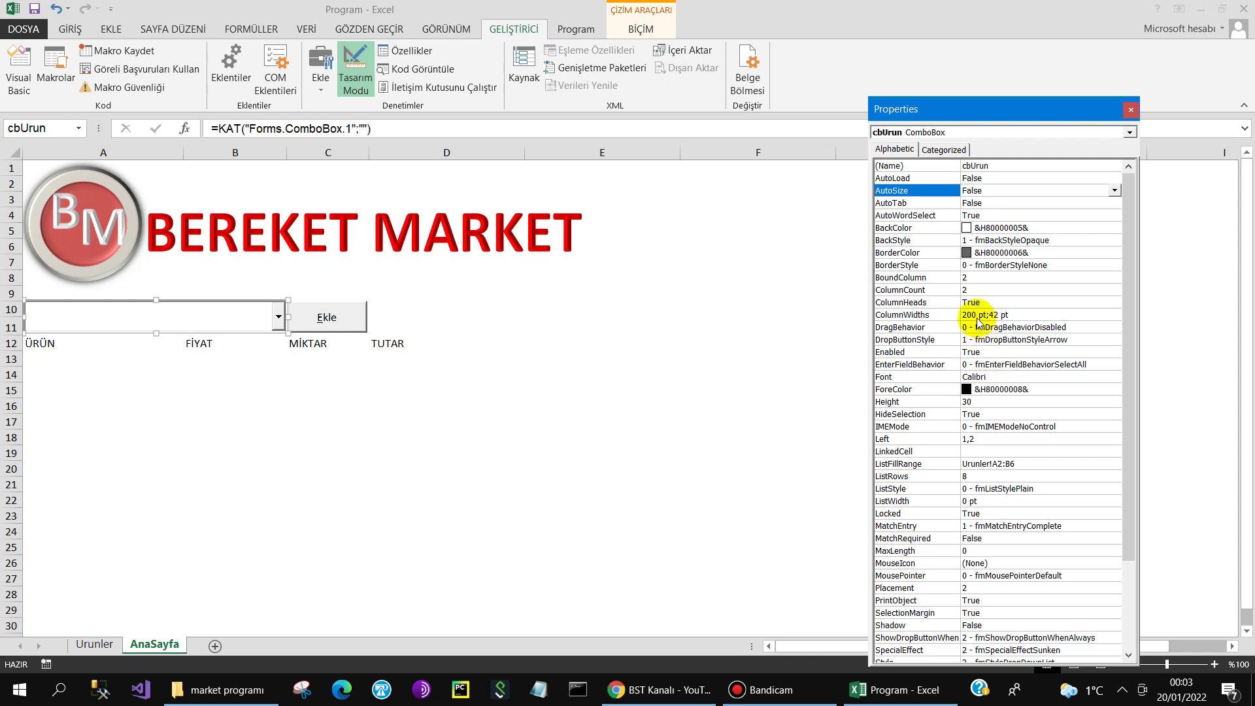
{"action": "left_click", "coordinate": [984, 317]}
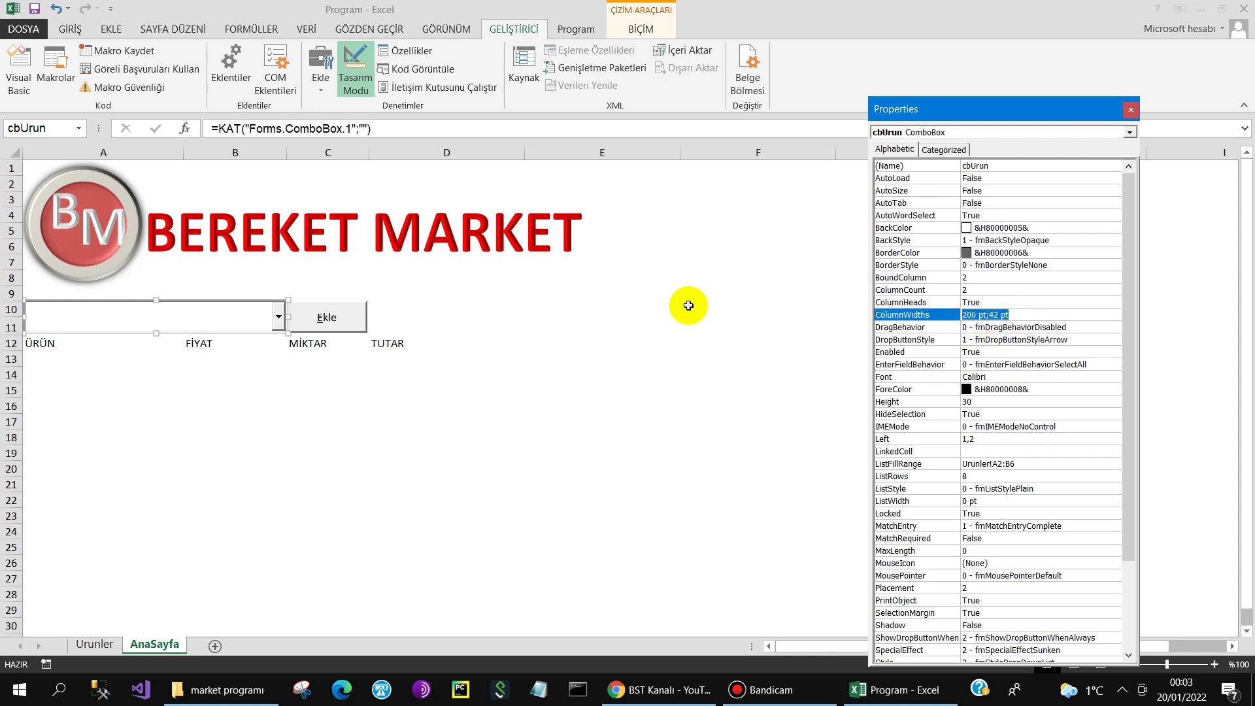
{"action": "type", "text": "16"}
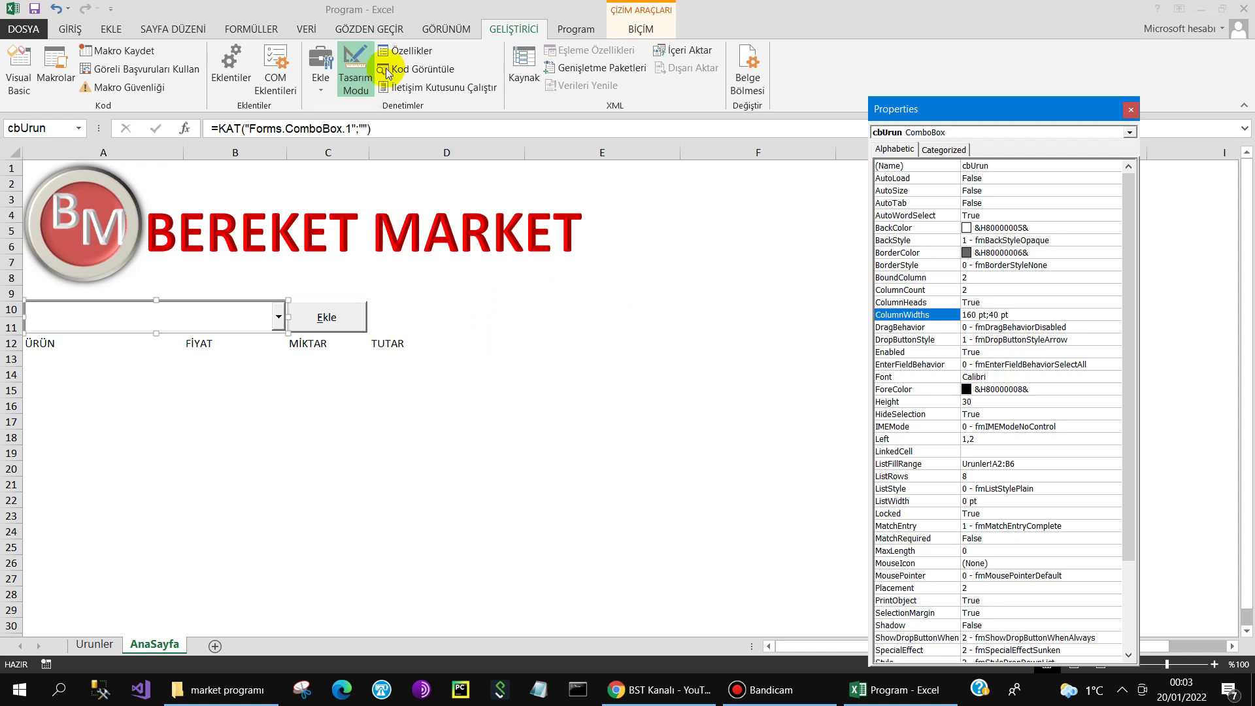
{"action": "left_click", "coordinate": [356, 72]}
{"action": "left_click", "coordinate": [280, 318]}
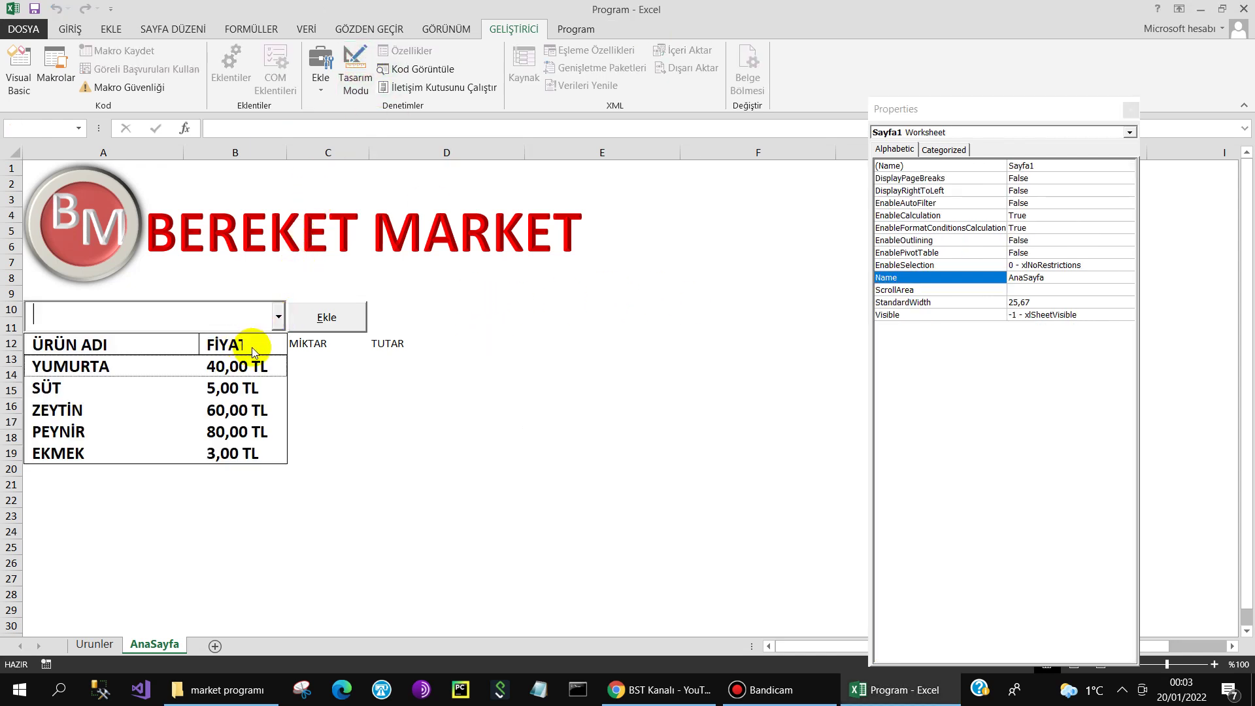
{"action": "left_click", "coordinate": [274, 318]}
Step: Set the price column width to 60 pt, choose YUMURTA, and select cell D13
{"action": "left_click", "coordinate": [356, 85]}
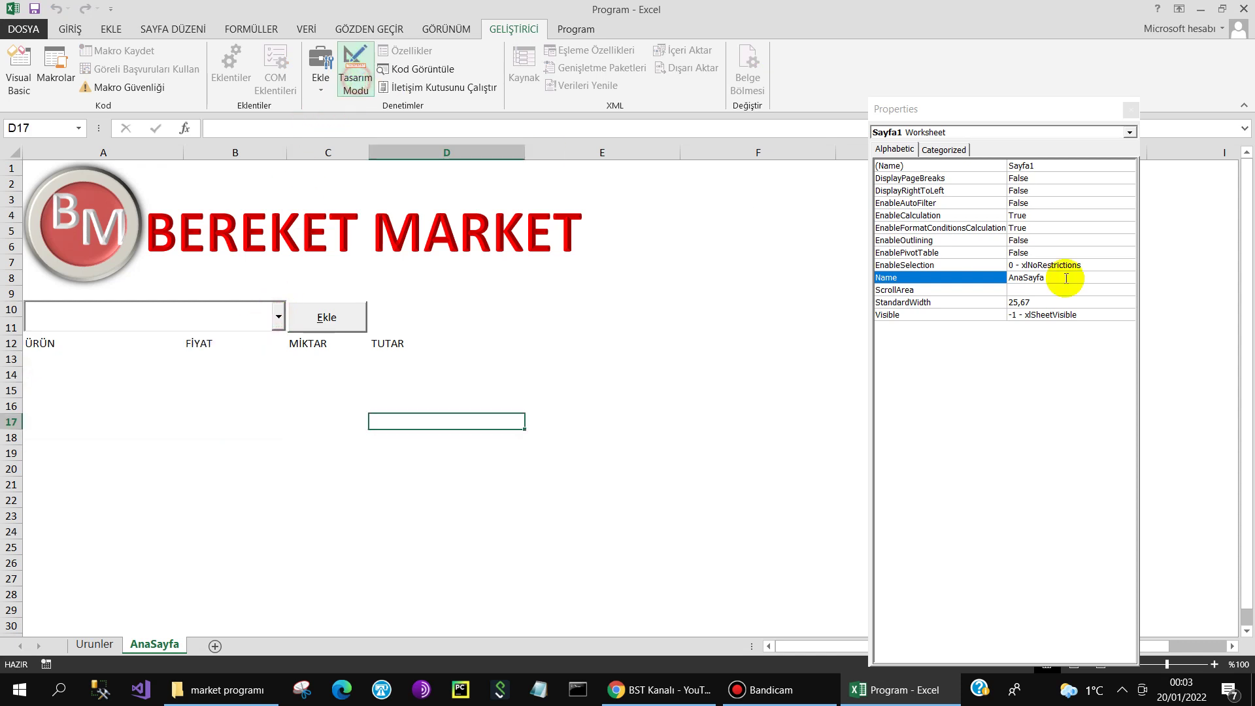
{"action": "left_click", "coordinate": [232, 314]}
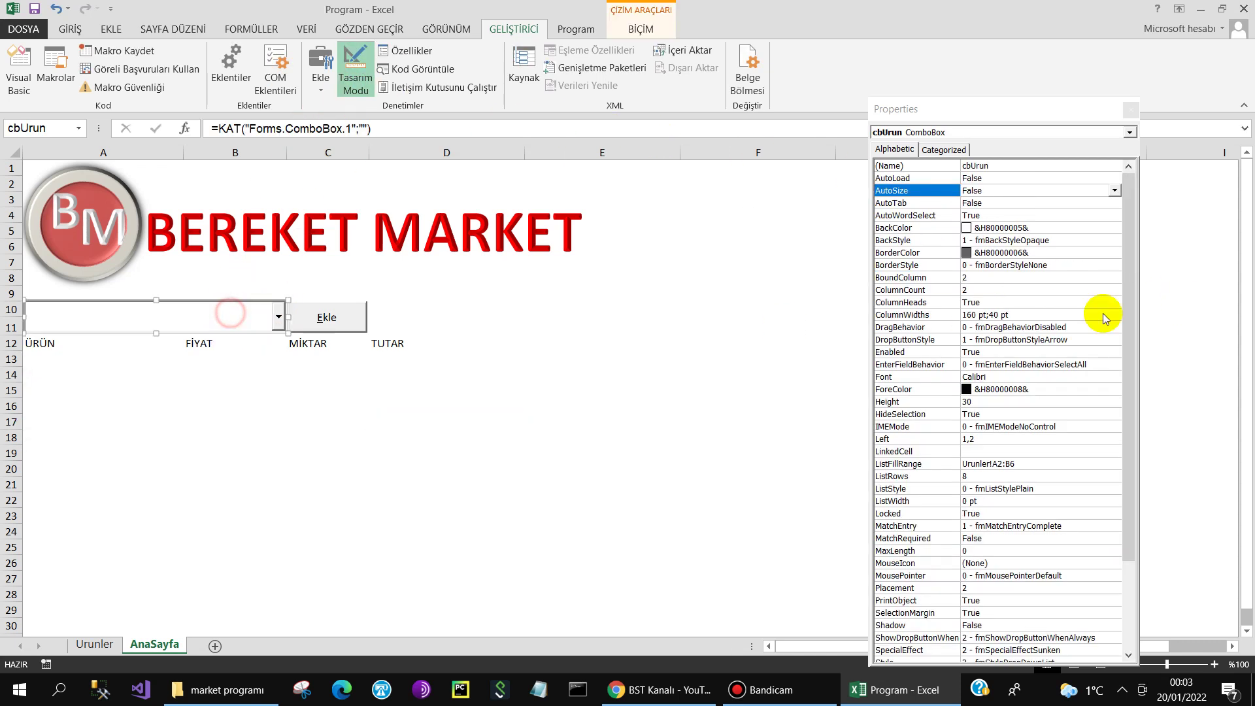
{"action": "double_click", "coordinate": [994, 314]}
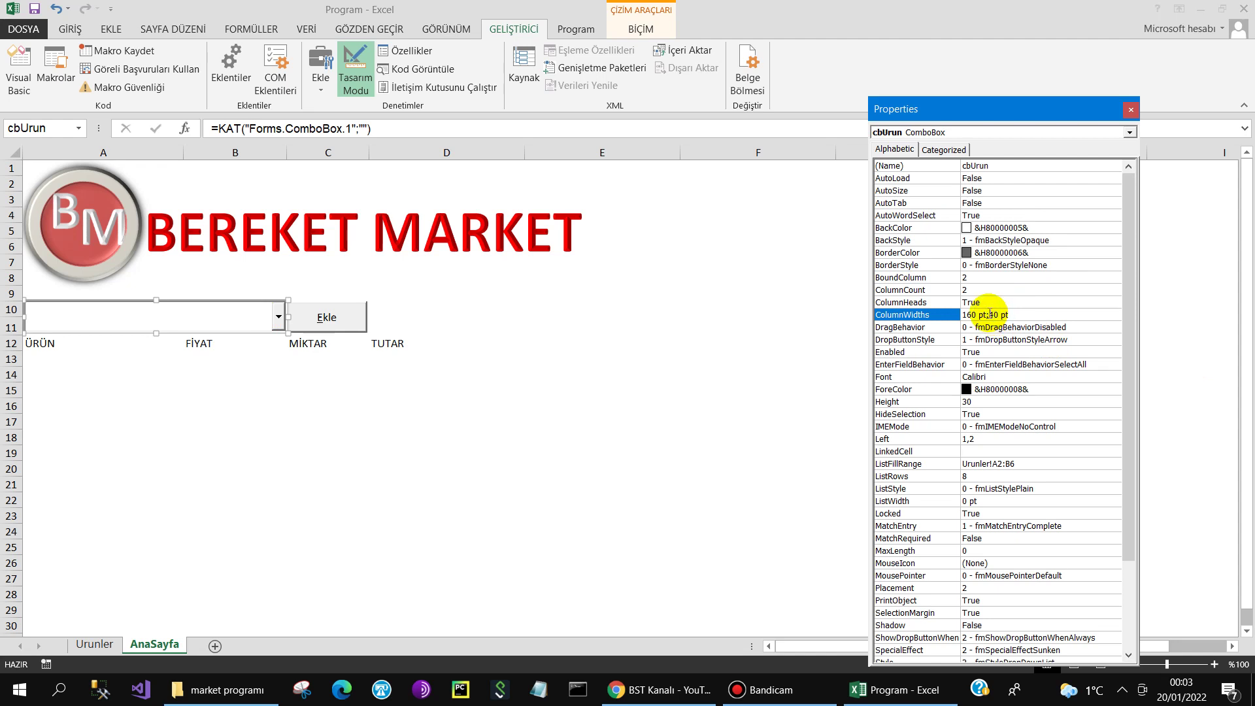
{"action": "type", "text": "60"}
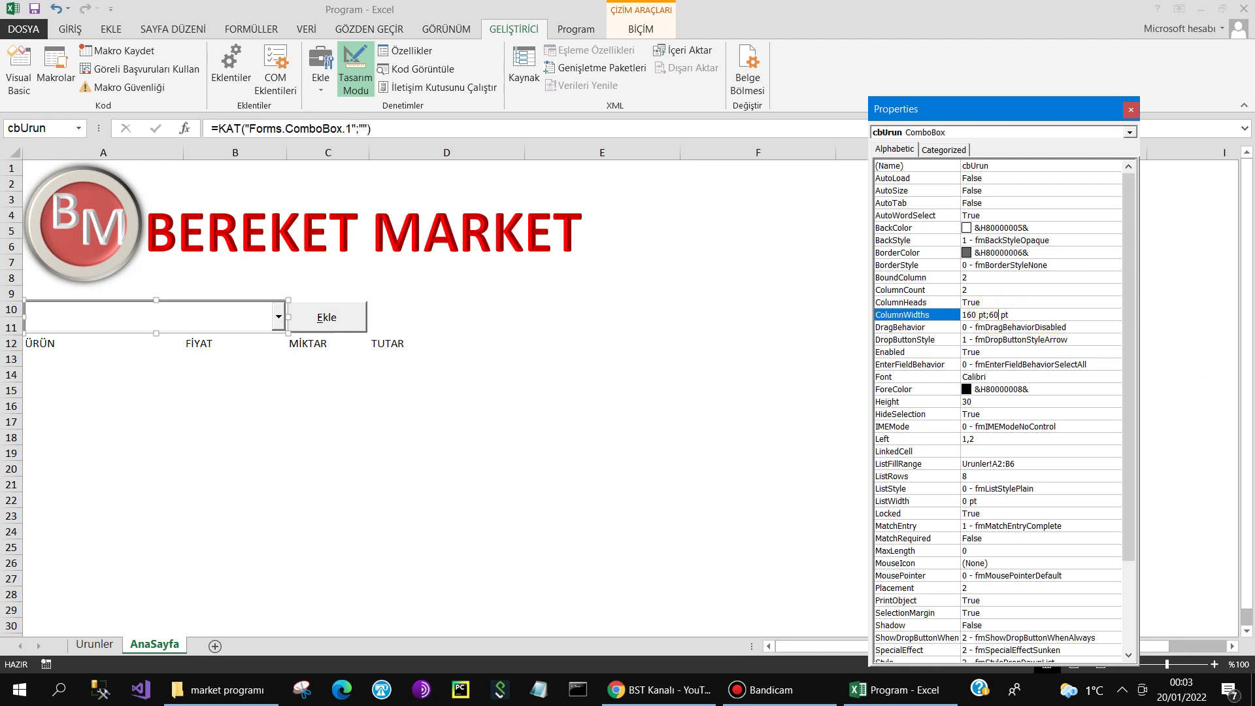
{"action": "left_click", "coordinate": [355, 68]}
{"action": "left_click", "coordinate": [277, 318]}
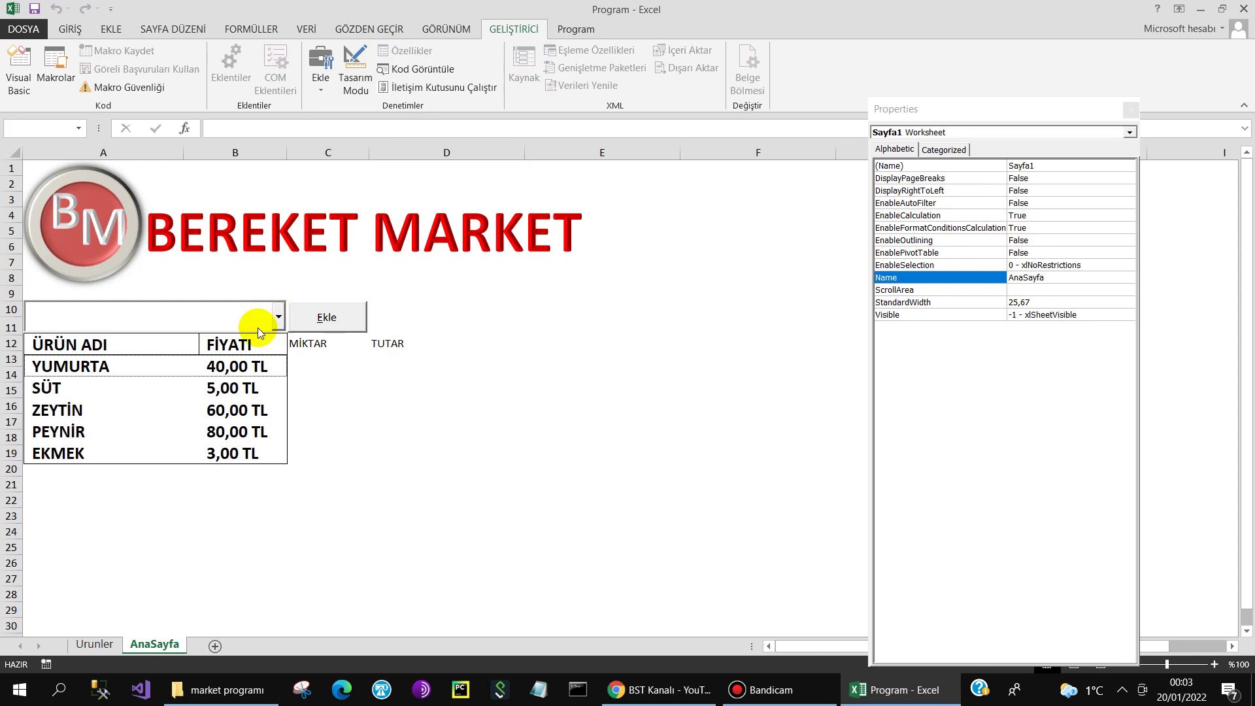
{"action": "left_click", "coordinate": [265, 368]}
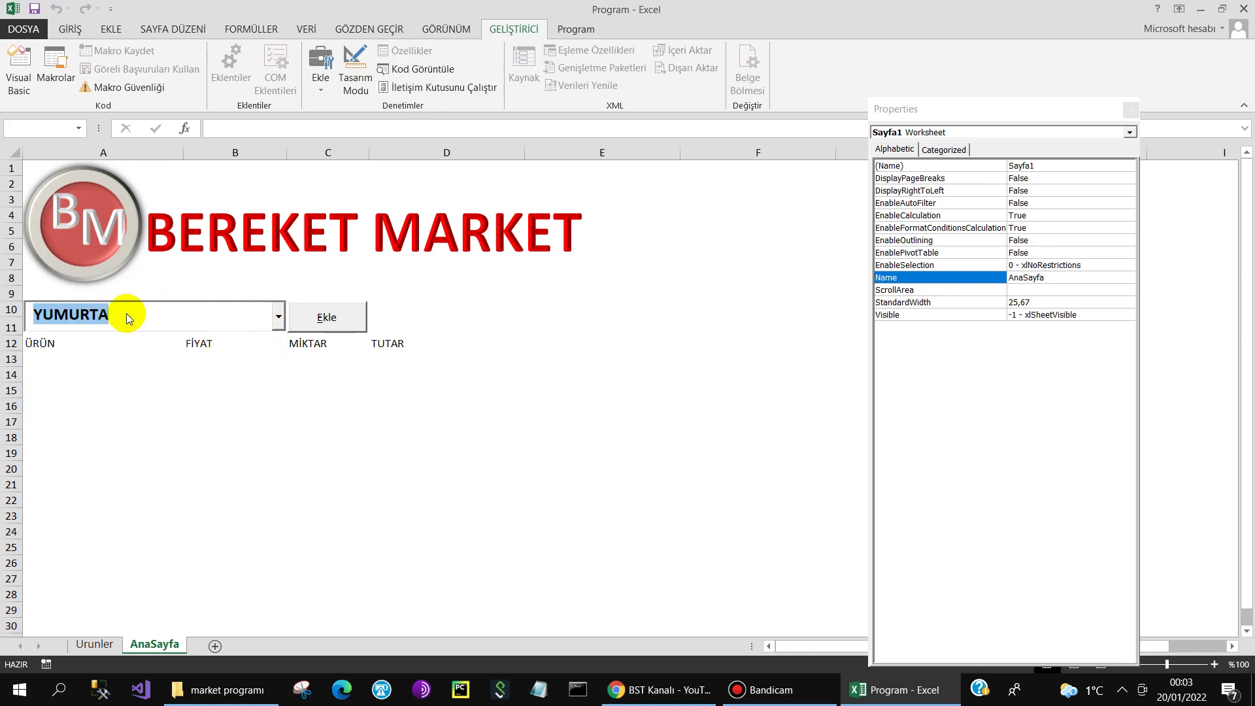
{"action": "left_click_drag", "start_coordinate": [68, 359], "coordinate": [384, 371]}
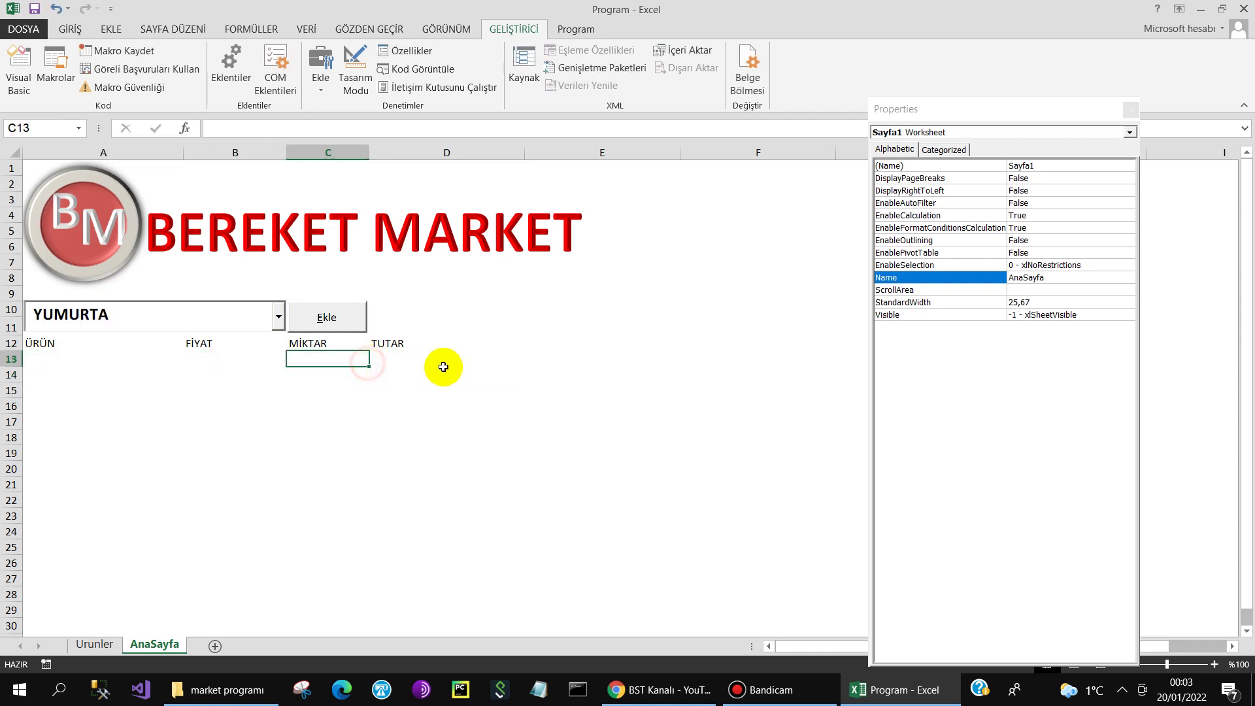
{"action": "left_click", "coordinate": [415, 360]}
Step: Enter =EĞER(C13<>"";B13*C13;"") in D13 so TUTAR stays blank without a quantity
{"action": "left_click", "coordinate": [1132, 109]}
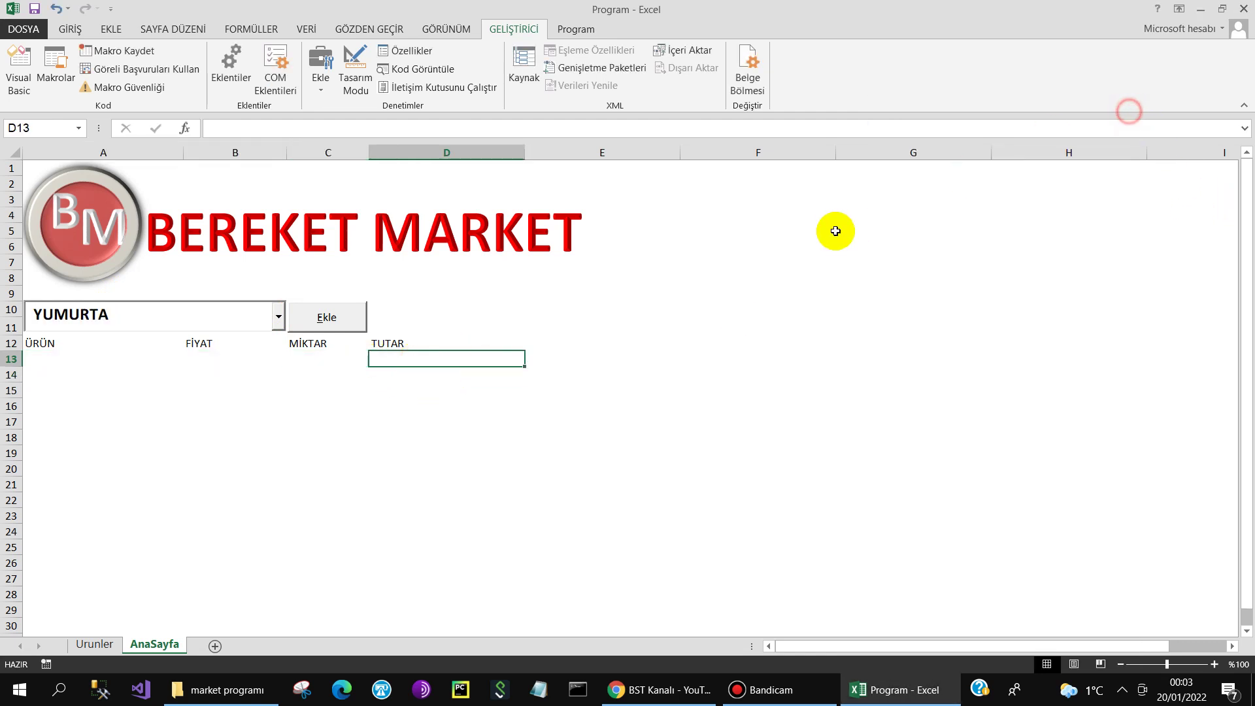
{"action": "type", "text": "="}
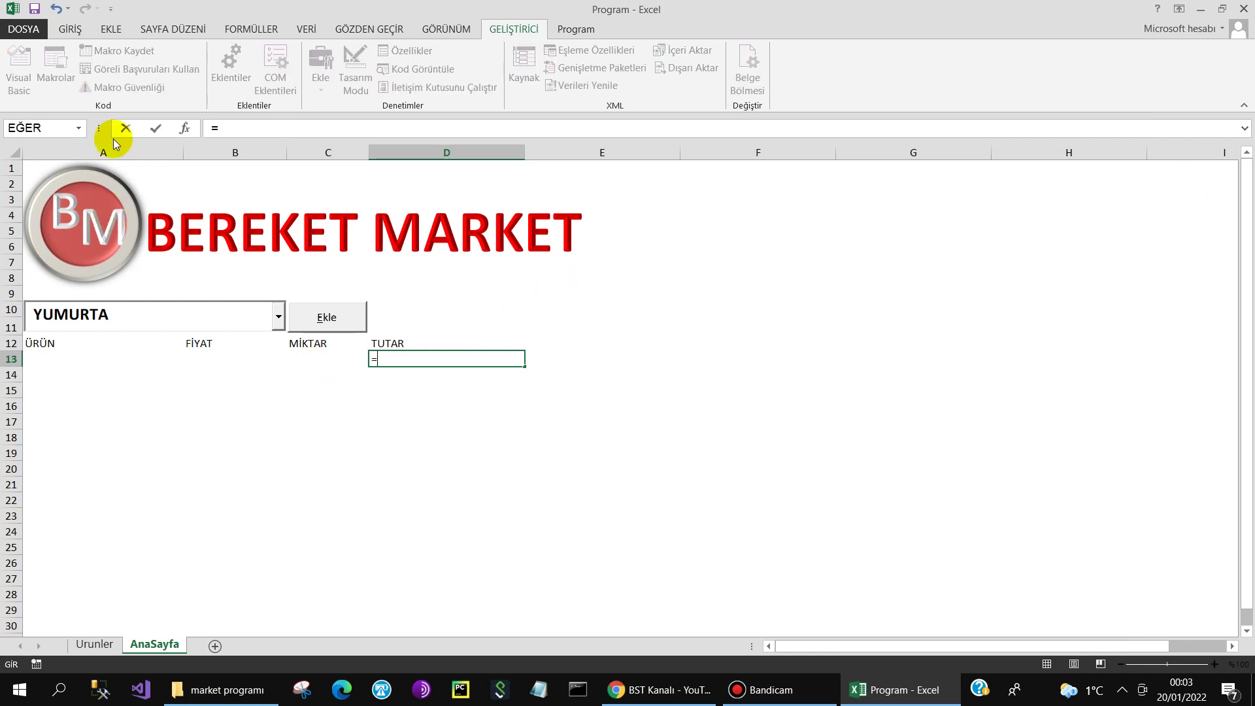
{"action": "left_click", "coordinate": [29, 128]}
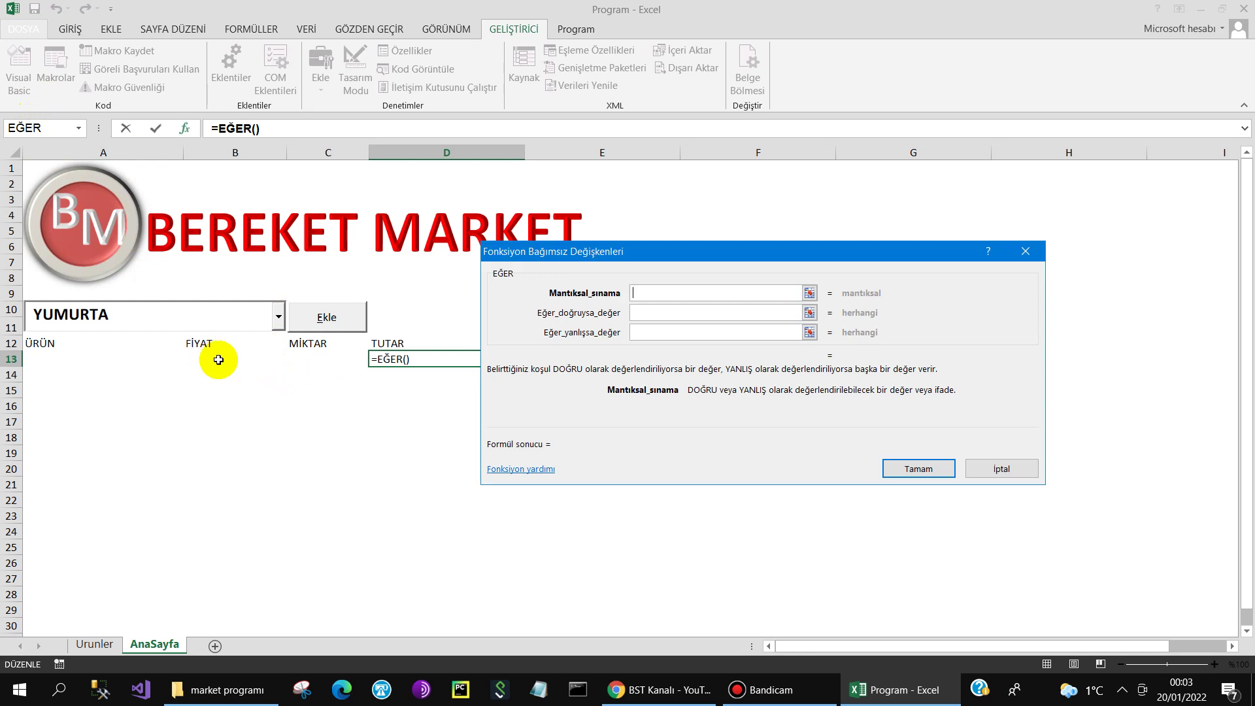
{"action": "left_click", "coordinate": [308, 362]}
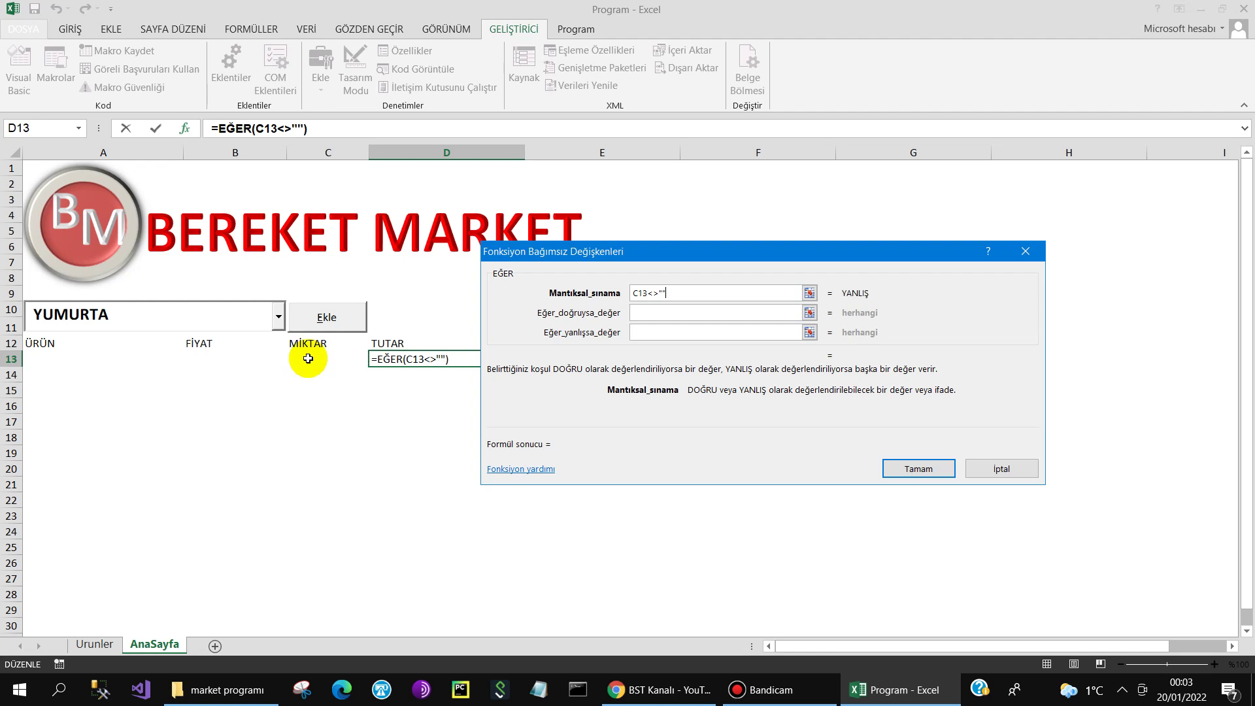
{"action": "left_click", "coordinate": [645, 313]}
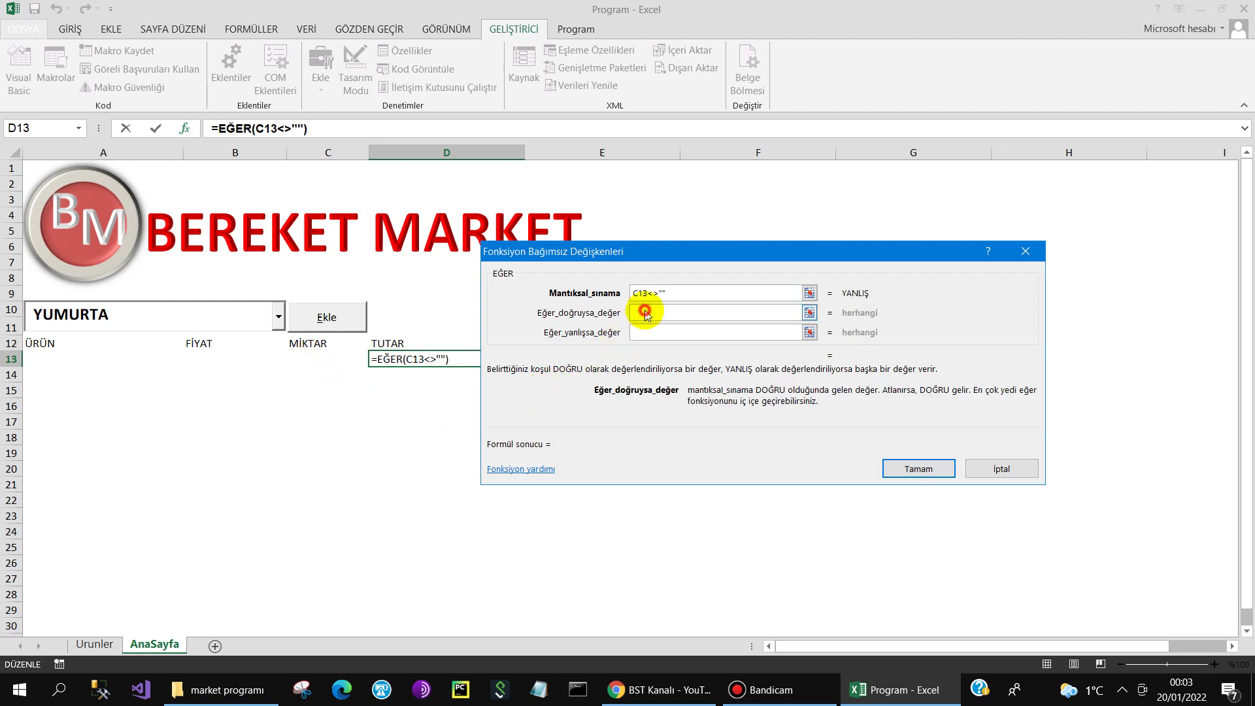
{"action": "left_click", "coordinate": [212, 360]}
{"action": "type", "text": "*"}
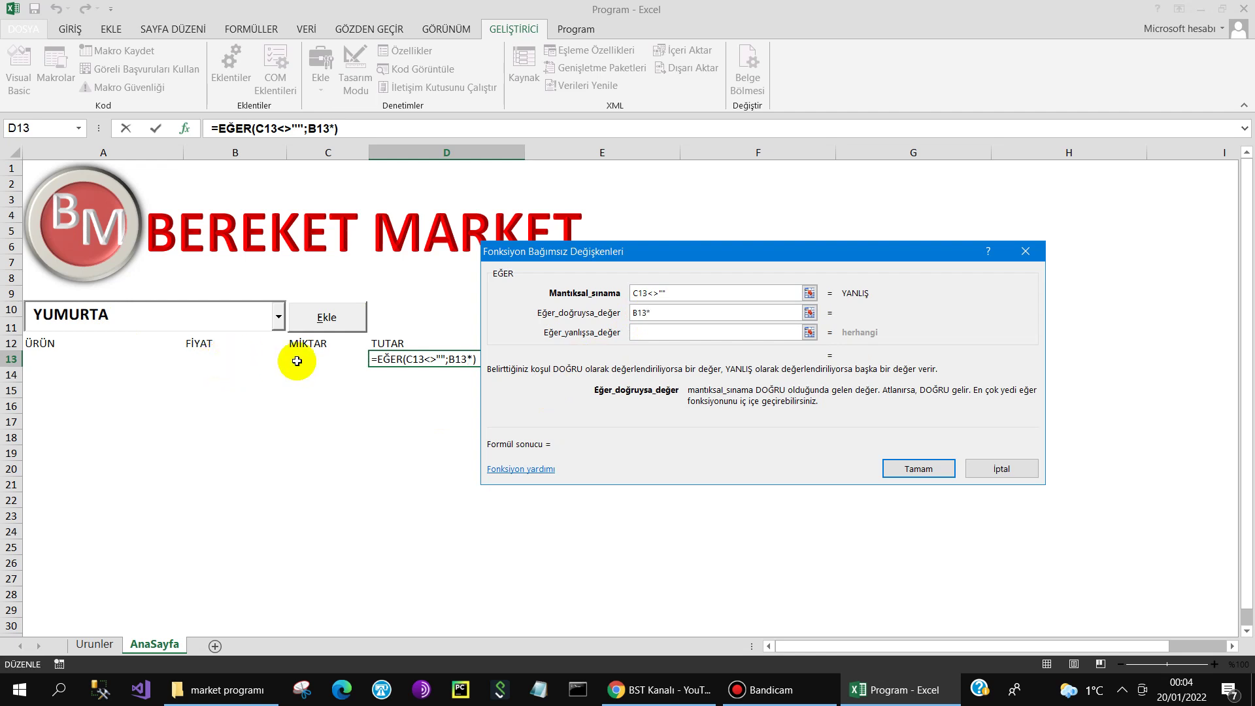
{"action": "left_click", "coordinate": [326, 362]}
{"action": "left_click", "coordinate": [669, 333]}
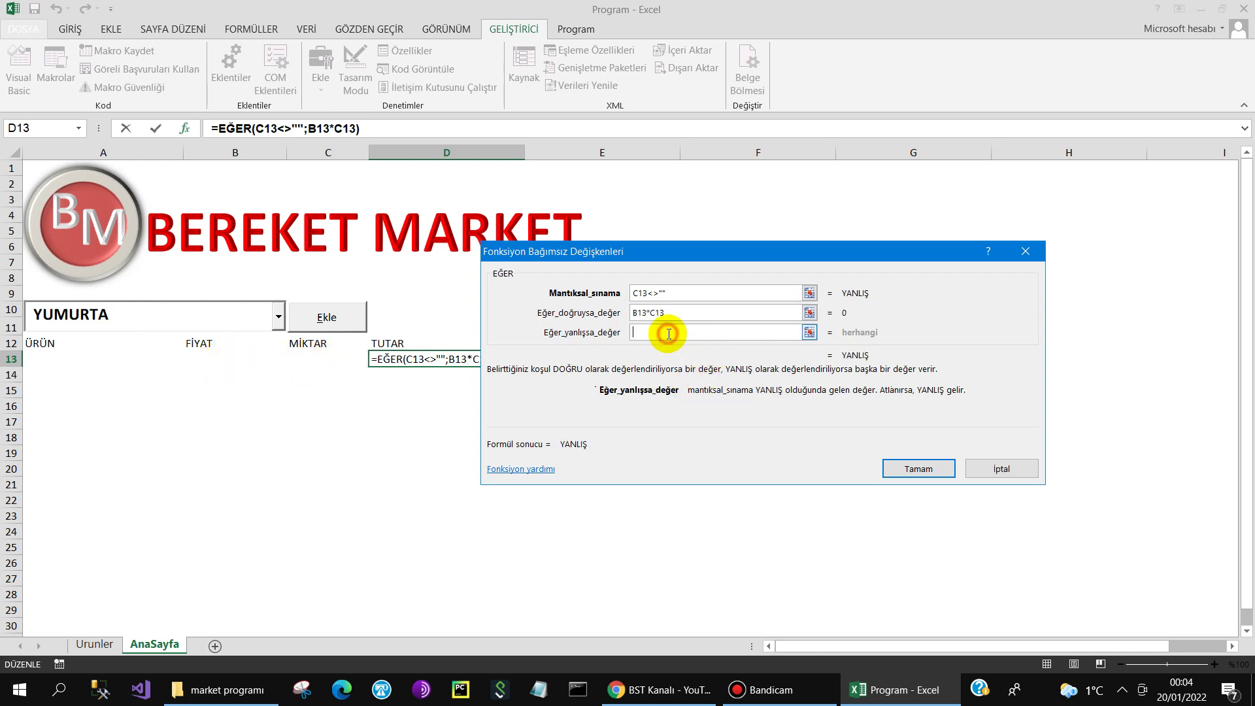
{"action": "type", "text": "\"\""}
{"action": "type", "text": ";\"\""}
{"action": "left_click", "coordinate": [919, 469]}
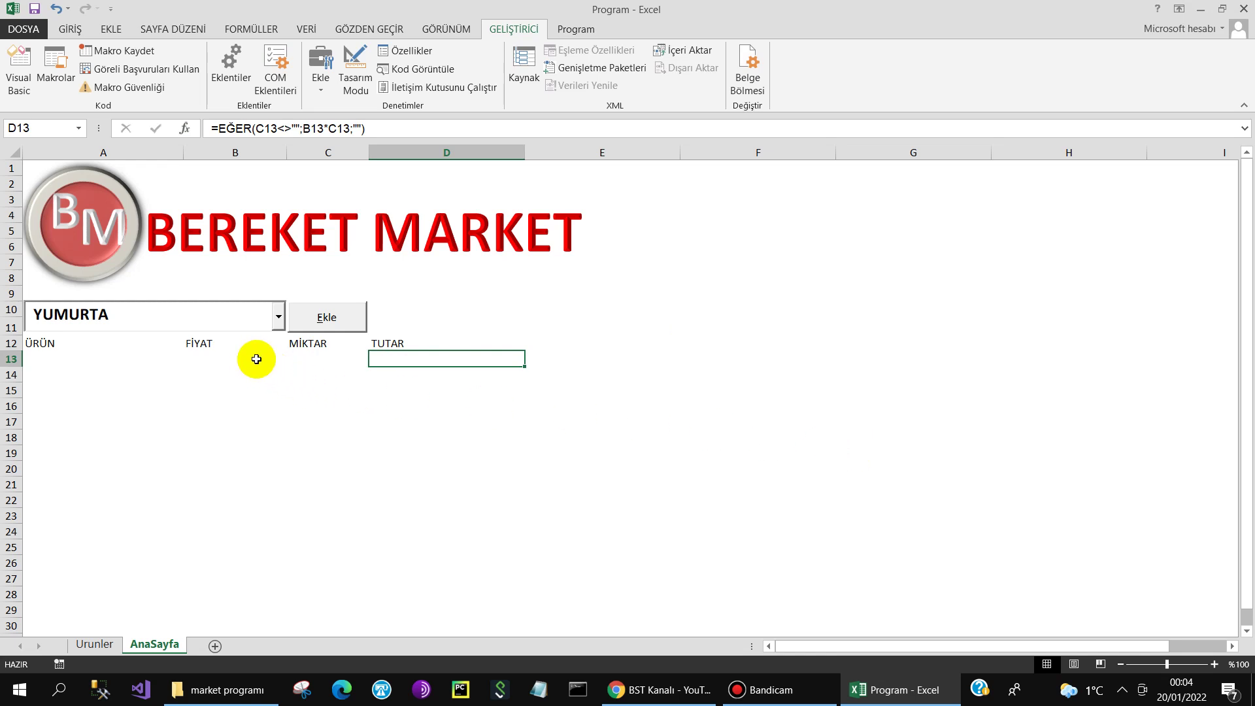
Step: Open the cbUrun_Change handler and start the line Range("A13")=
{"action": "left_click", "coordinate": [81, 356]}
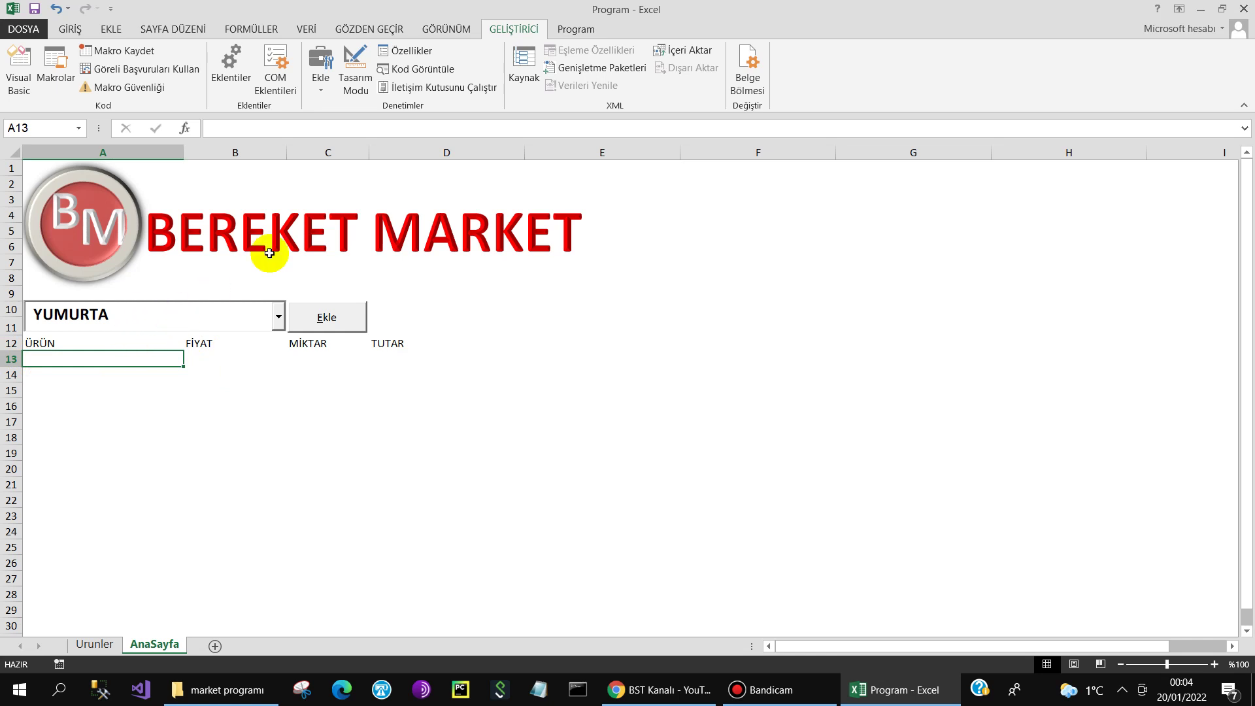
{"action": "left_click", "coordinate": [355, 65]}
{"action": "double_click", "coordinate": [165, 317]}
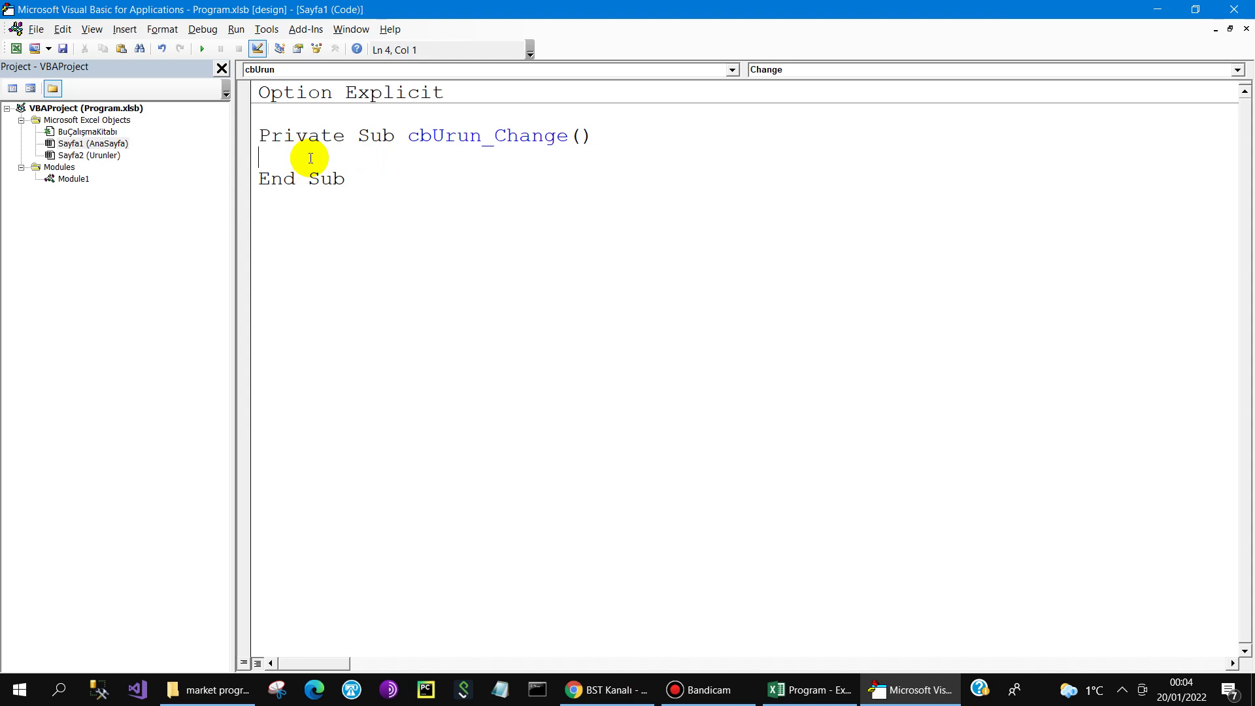
{"action": "type", "text": "ran"}
{"action": "key", "text": "ctrl+space"}
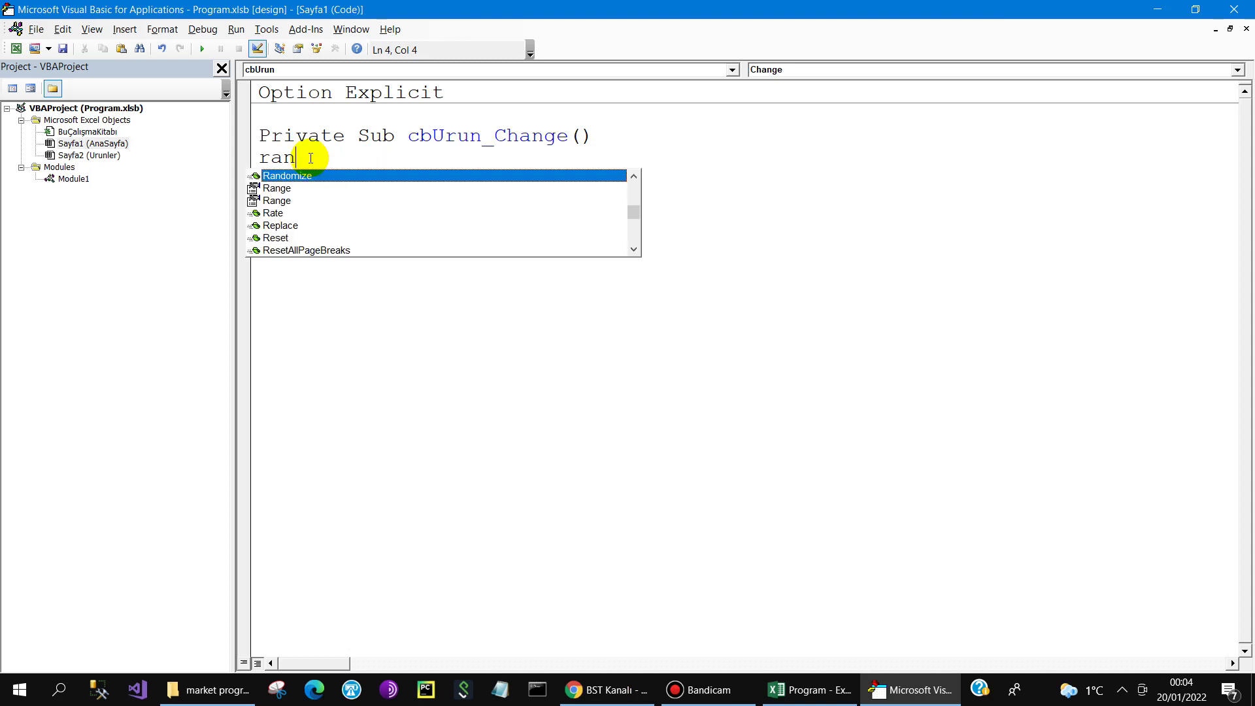
{"action": "type", "text": "g"}
{"action": "key", "text": "Tab"}
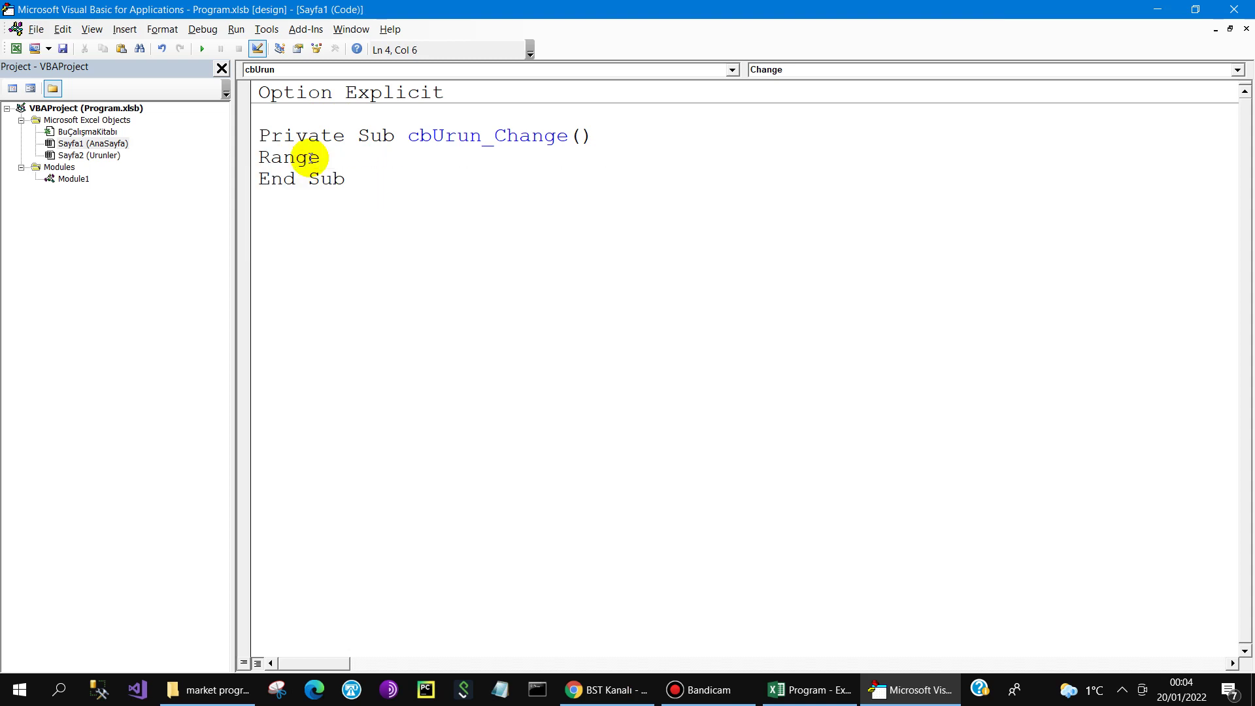
{"action": "type", "text": "(\"A1"}
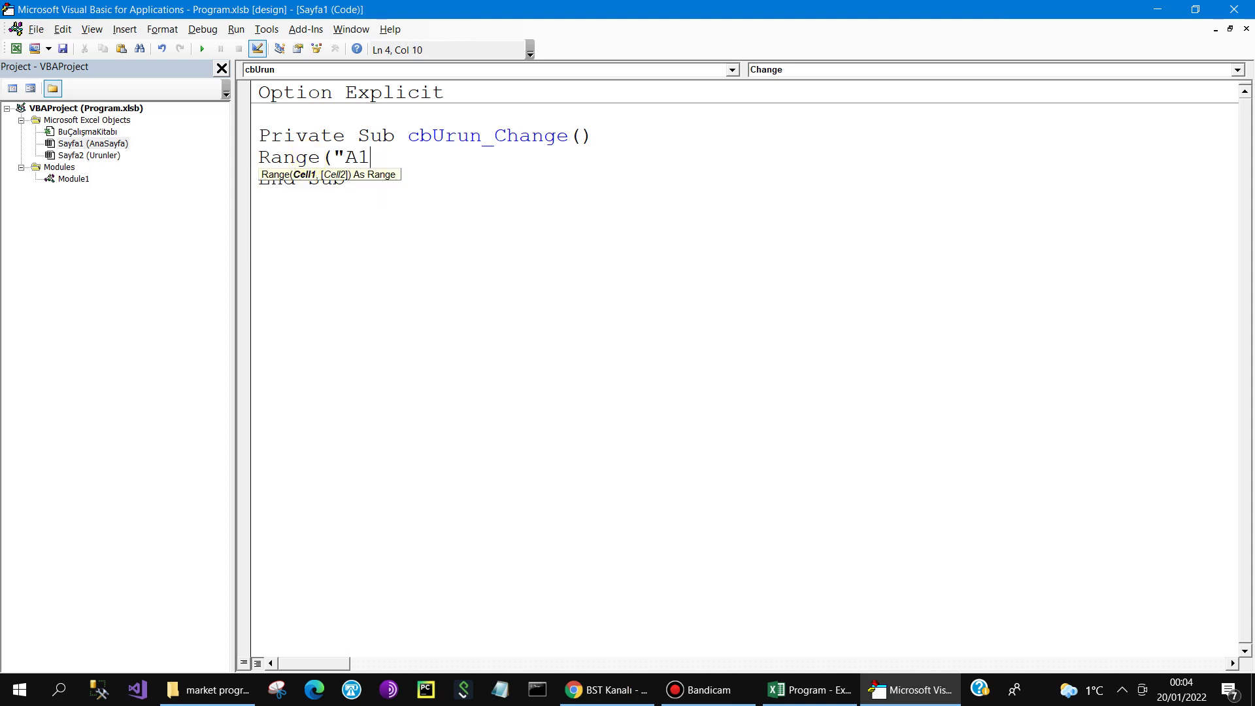
{"action": "type", "text": "3\")"}
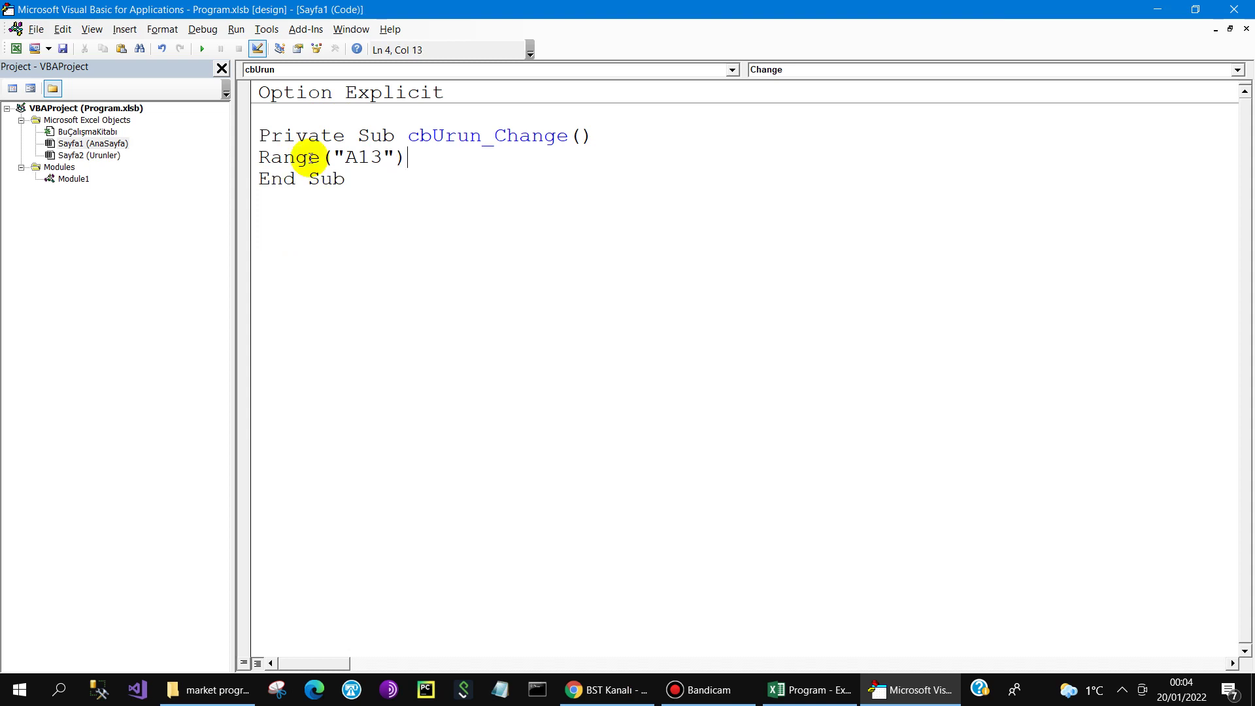
{"action": "type", "text": "=com"}
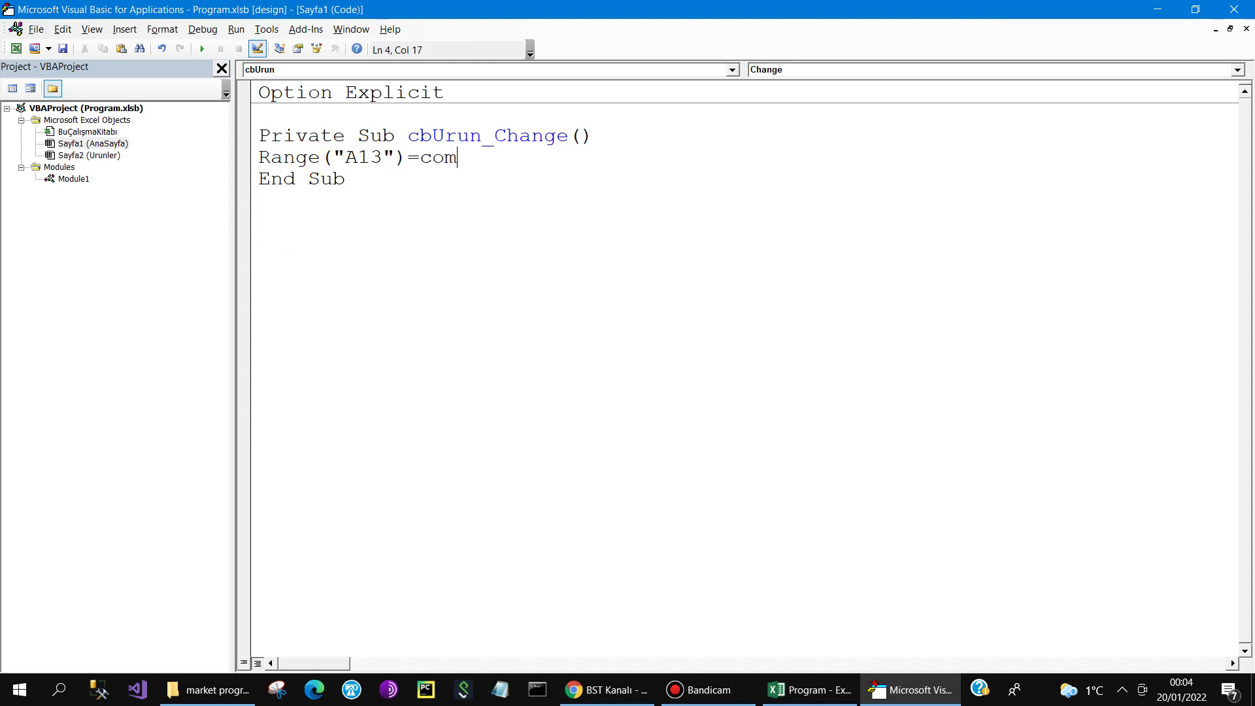
Step: Complete the assignment as cbUrun.List(cbUrun.ListIndex,0) using IntelliSense
{"action": "key", "text": "ctrl+space"}
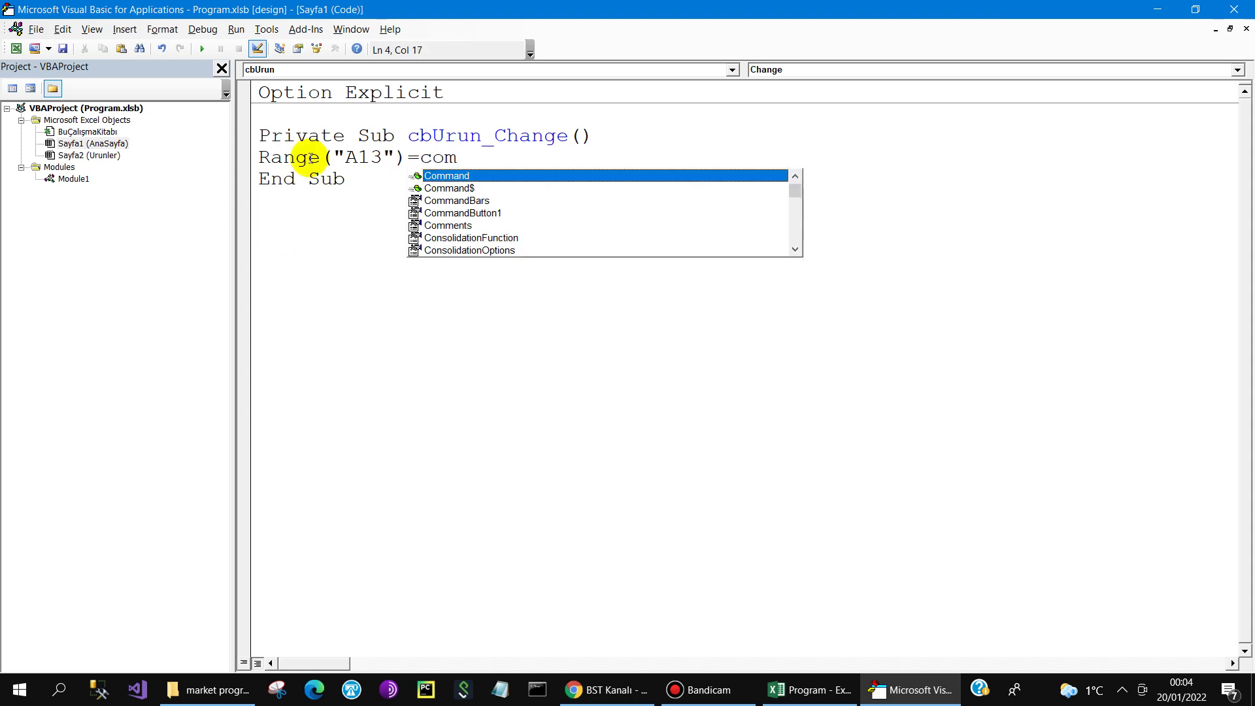
{"action": "key", "text": "BackSpace"}
{"action": "key", "text": "BackSpace"}
{"action": "type", "text": "b"}
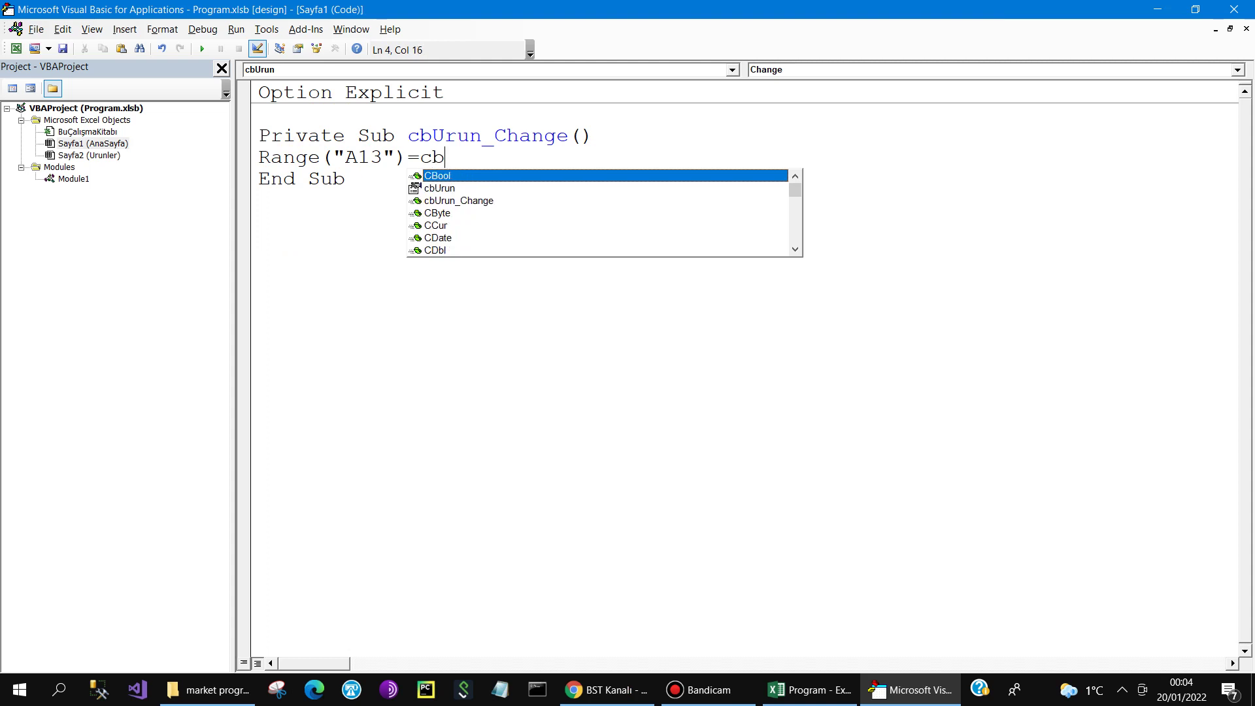
{"action": "key", "text": "Down"}
{"action": "type", "text": "."}
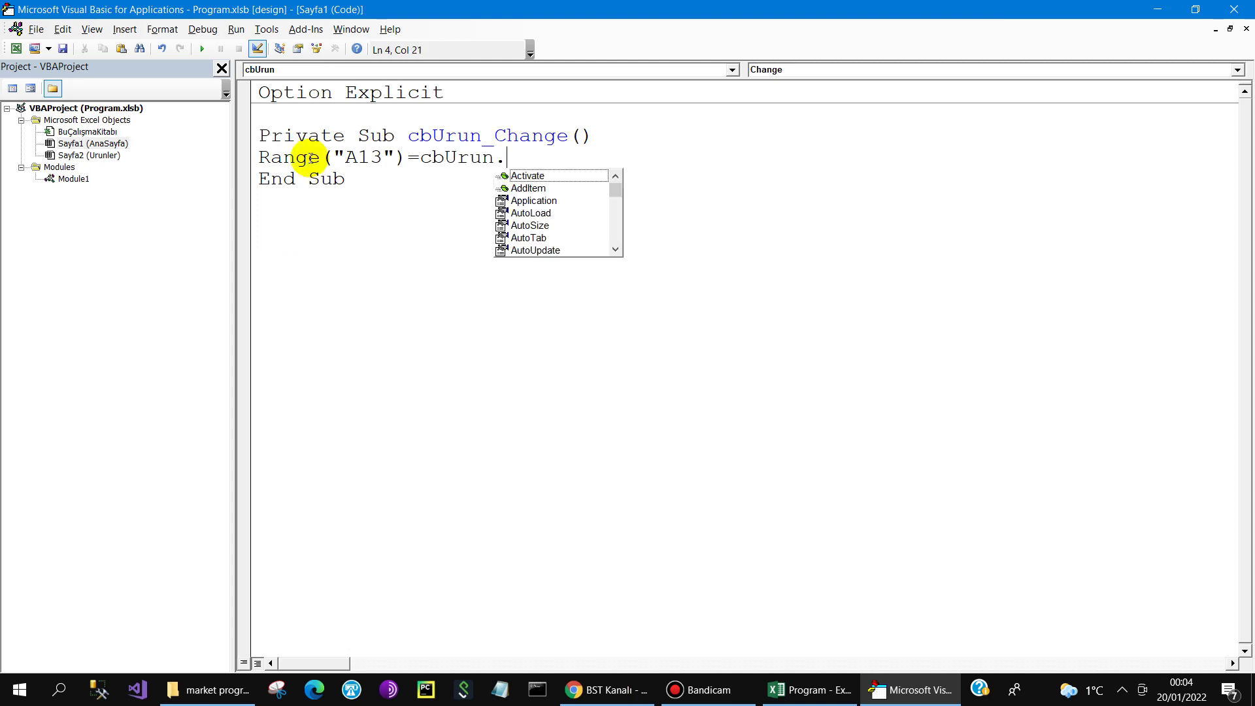
{"action": "type", "text": "li"}
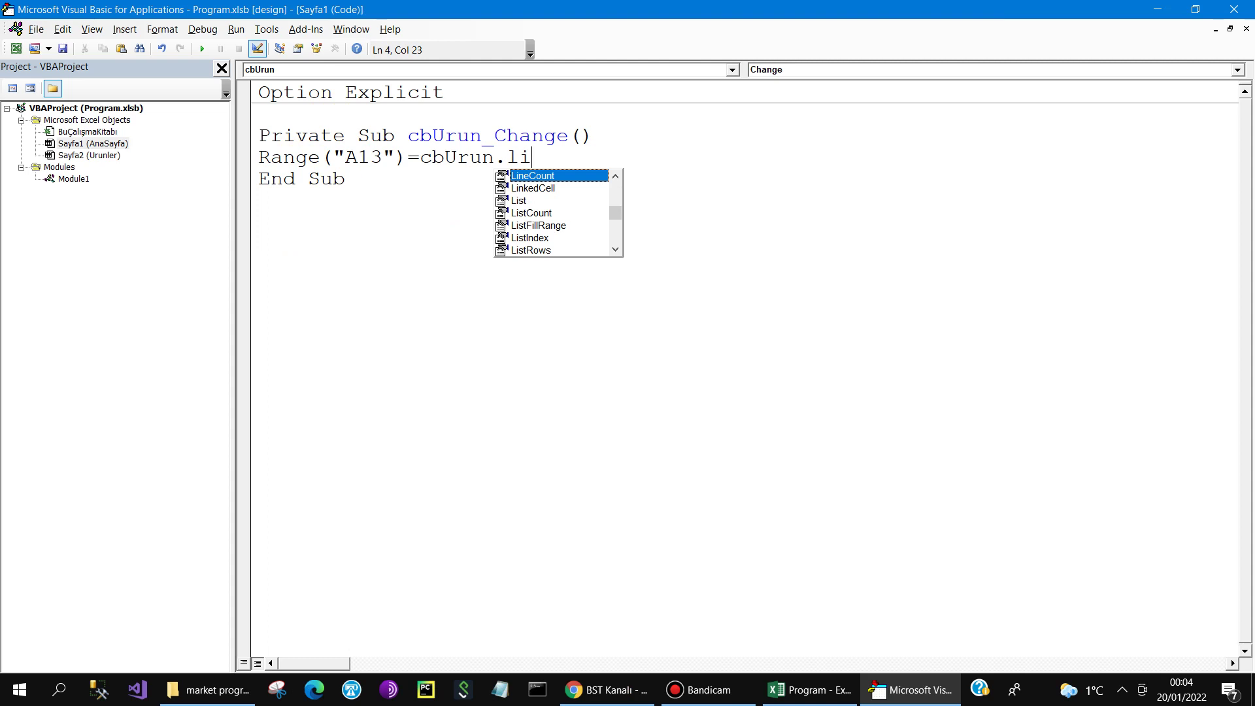
{"action": "key", "text": "Down"}
{"action": "key", "text": "Down"}
{"action": "type", "text": "("}
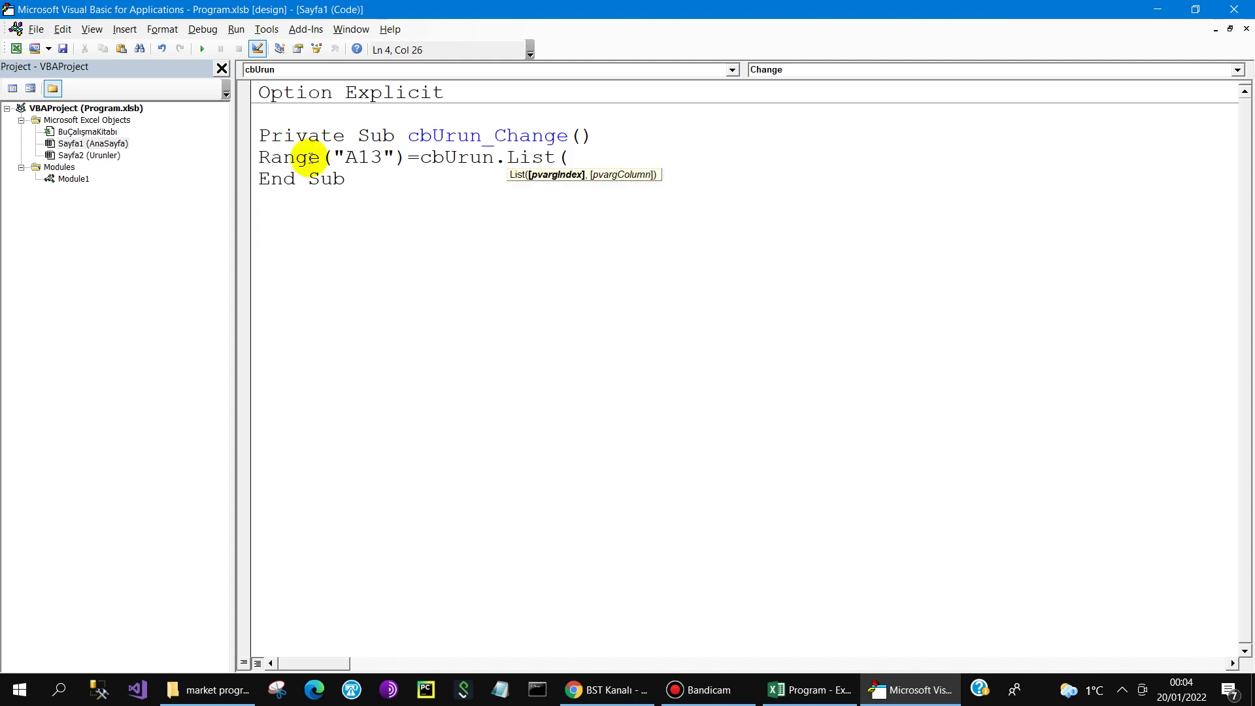
{"action": "type", "text": "co"}
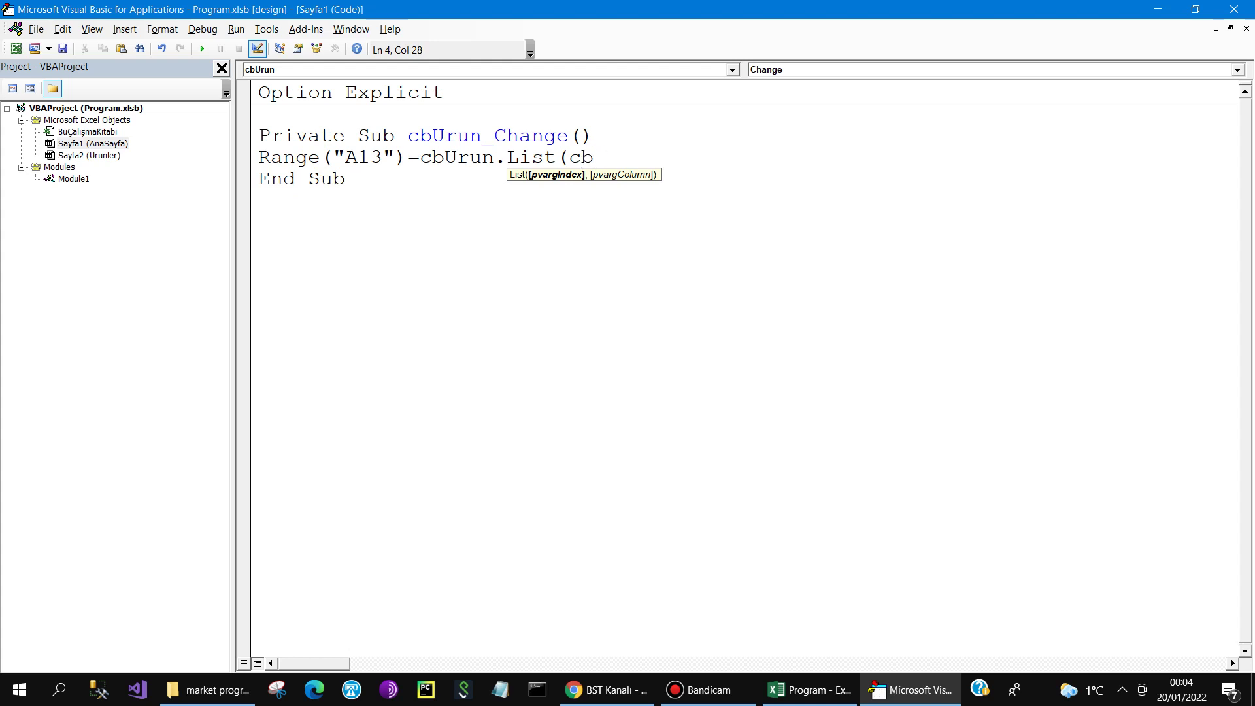
{"action": "key", "text": "ctrl+space"}
{"action": "type", "text": "."}
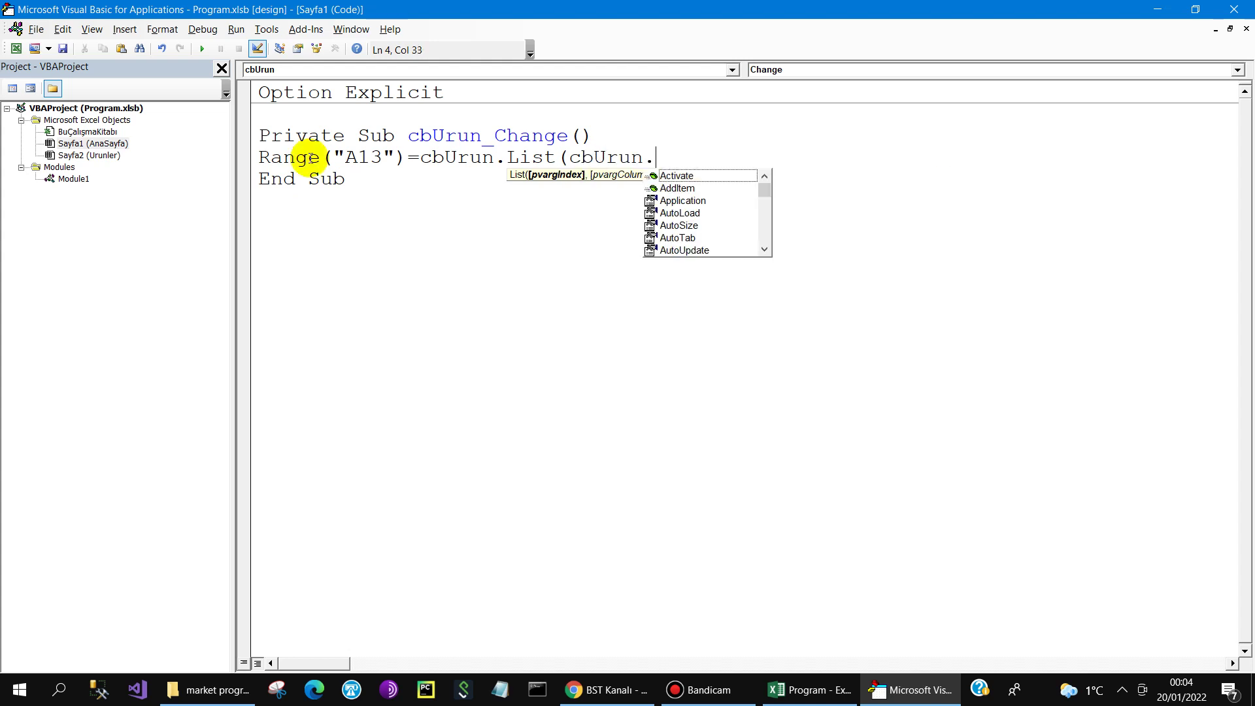
{"action": "type", "text": "l"}
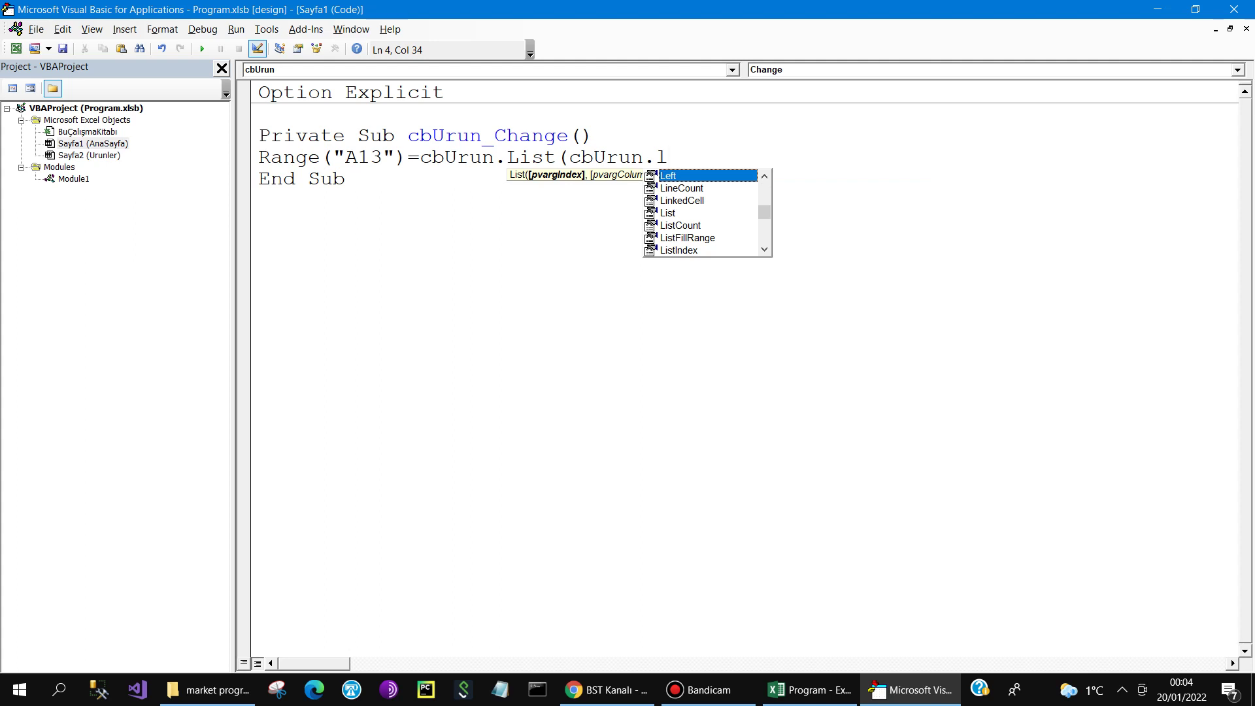
{"action": "type", "text": "i"}
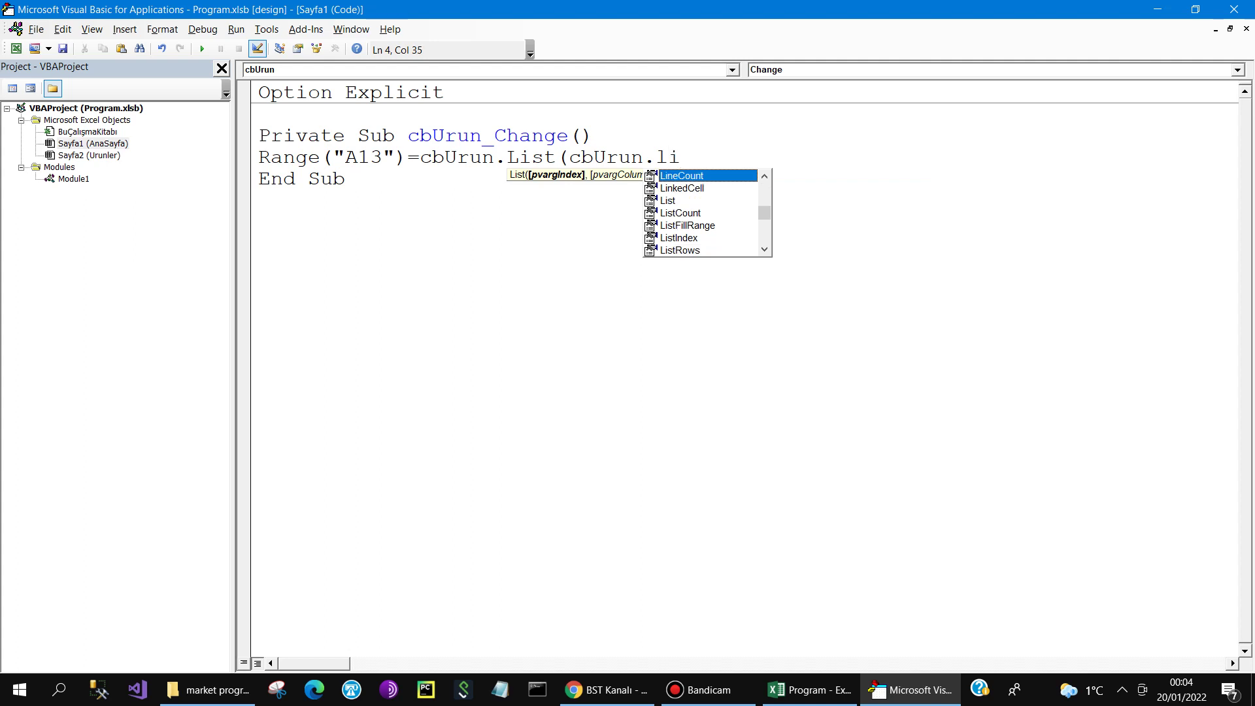
{"action": "key", "text": "Down"}
{"action": "key", "text": "Down"}
{"action": "key", "text": "Down"}
{"action": "key", "text": "Down"}
{"action": "key", "text": "Down"}
{"action": "type", "text": ","}
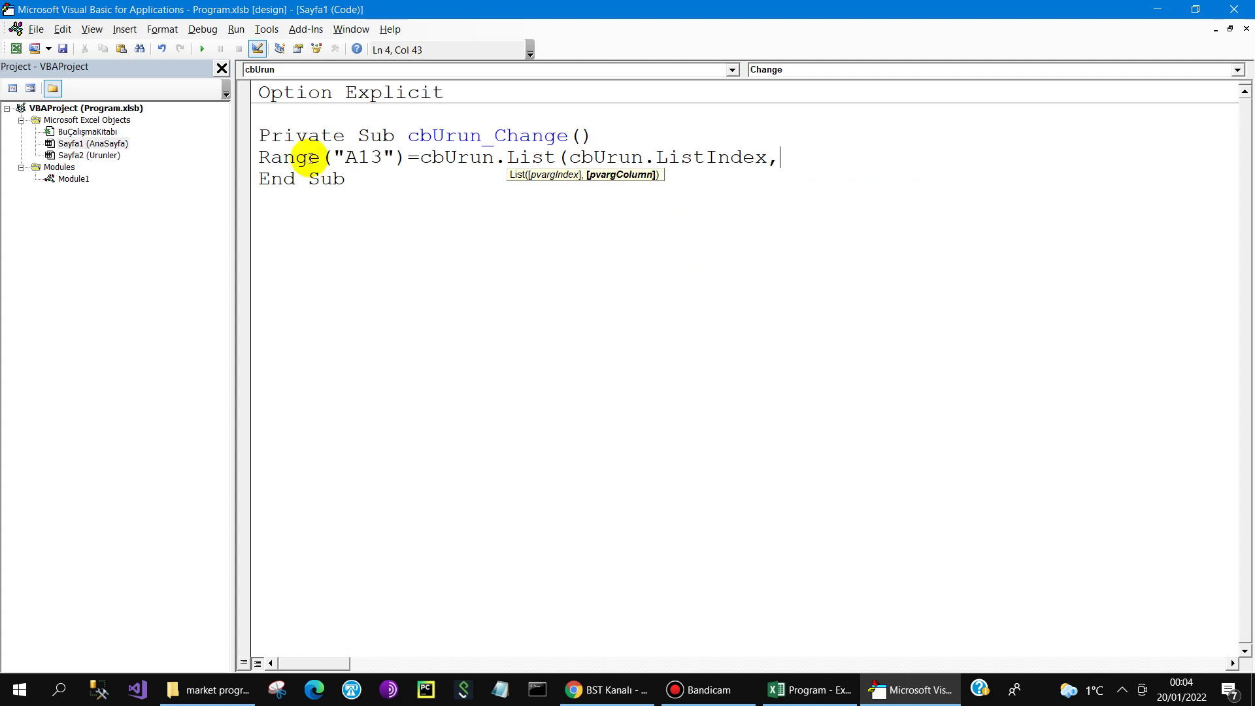
{"action": "type", "text": "0"}
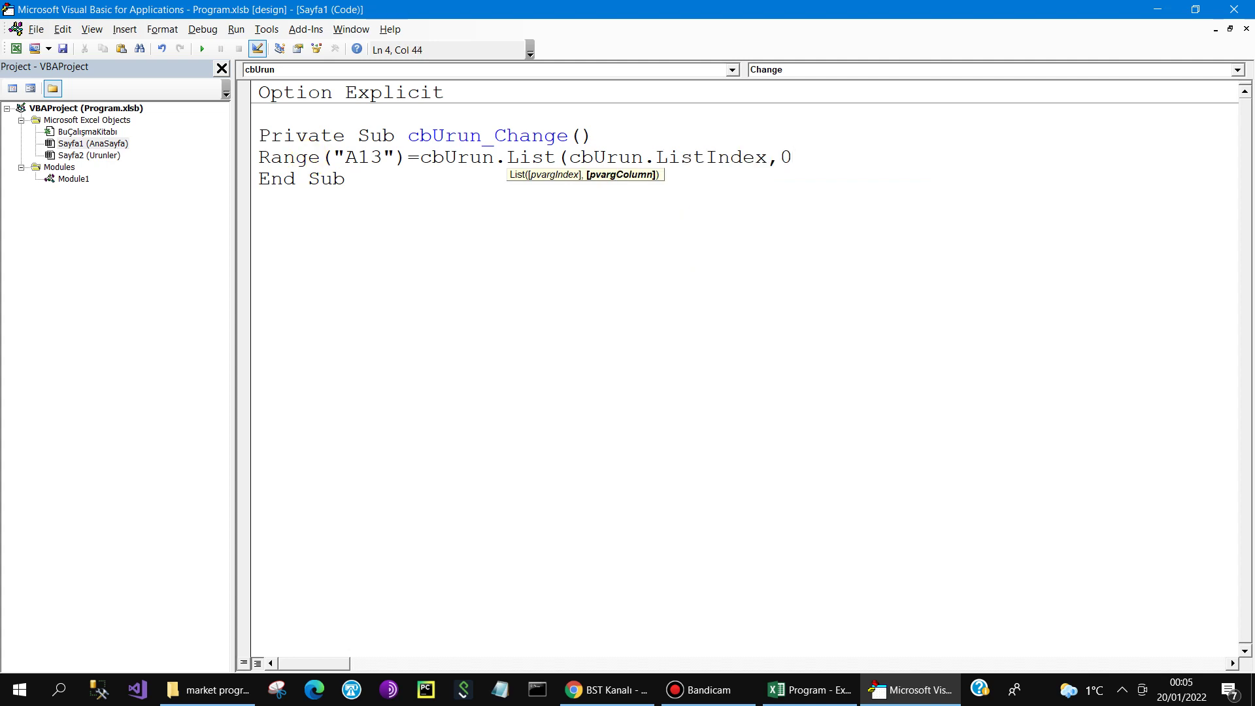
{"action": "type", "text": "))"}
Step: Fix the extra parenthesis and copy the A13 line as a B13 line using column 1
{"action": "key", "text": "Return"}
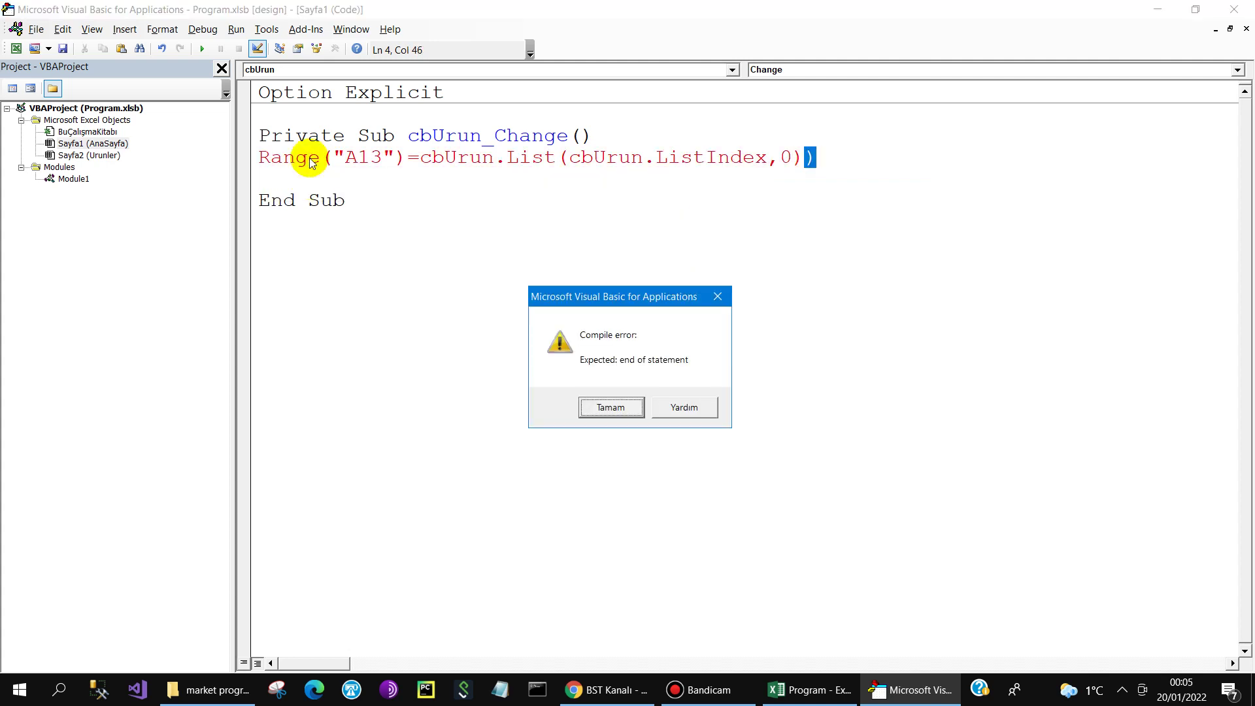
{"action": "key", "text": "Return"}
{"action": "key", "text": "BackSpace"}
{"action": "key", "text": "Return"}
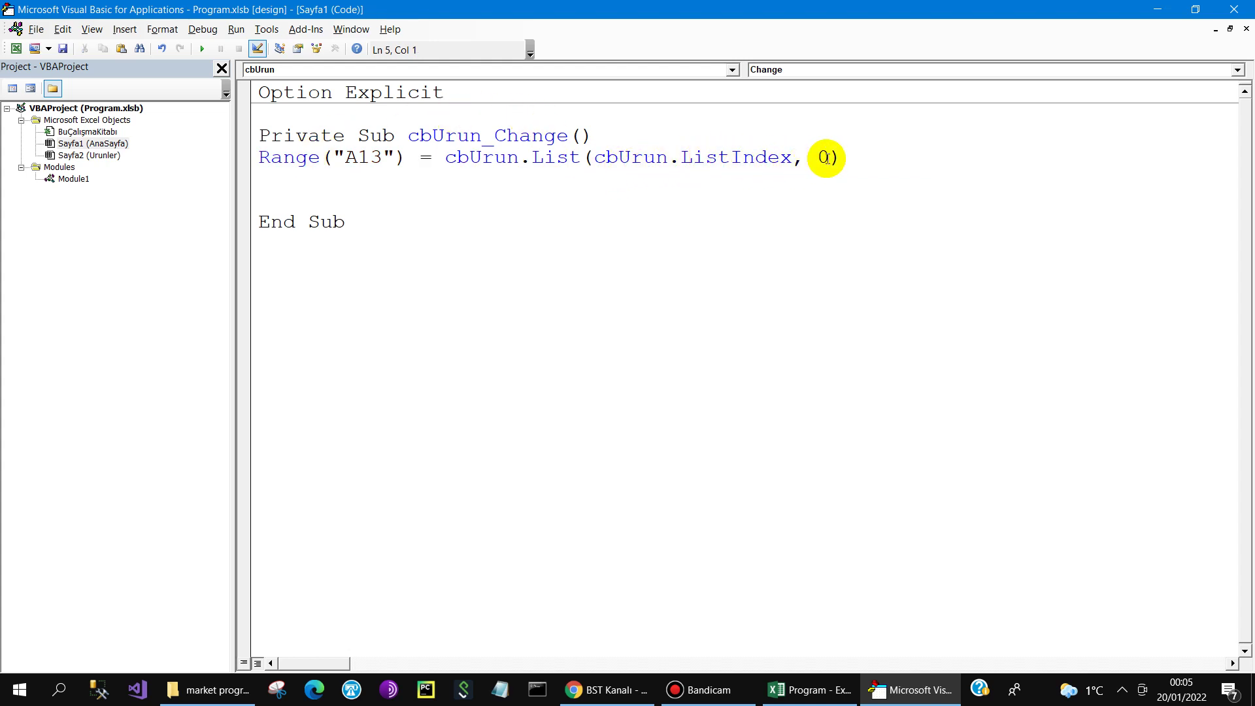
{"action": "left_click", "coordinate": [253, 168]}
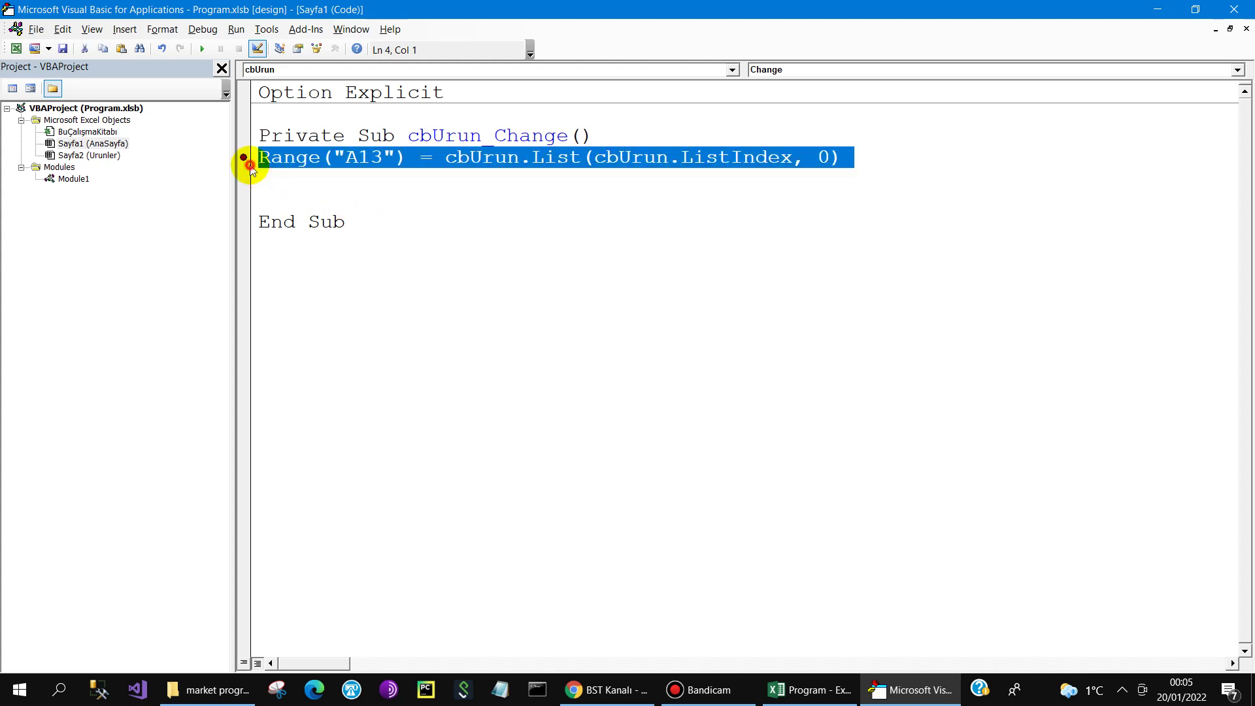
{"action": "left_click", "coordinate": [262, 178]}
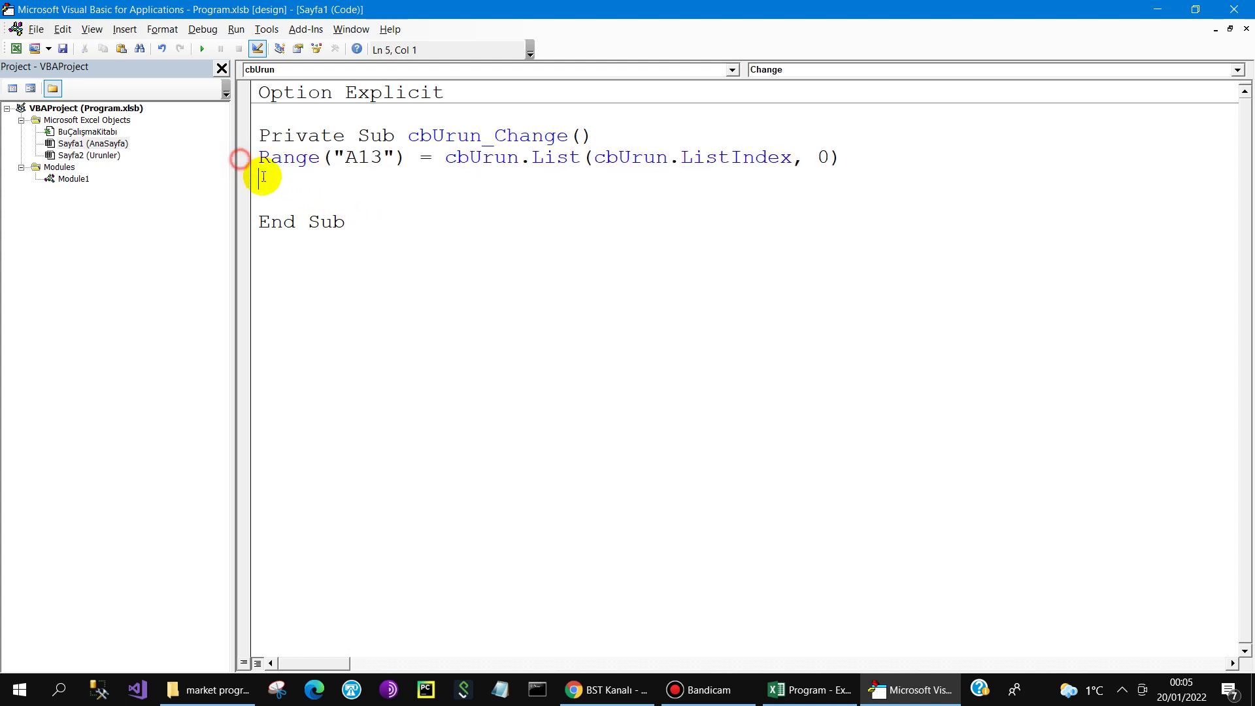
{"action": "type", "text": "Range(\"A13\") = cbUrun.List(cbUrun.ListIndex, 0)"}
{"action": "left_click_drag", "start_coordinate": [358, 179], "coordinate": [347, 180]}
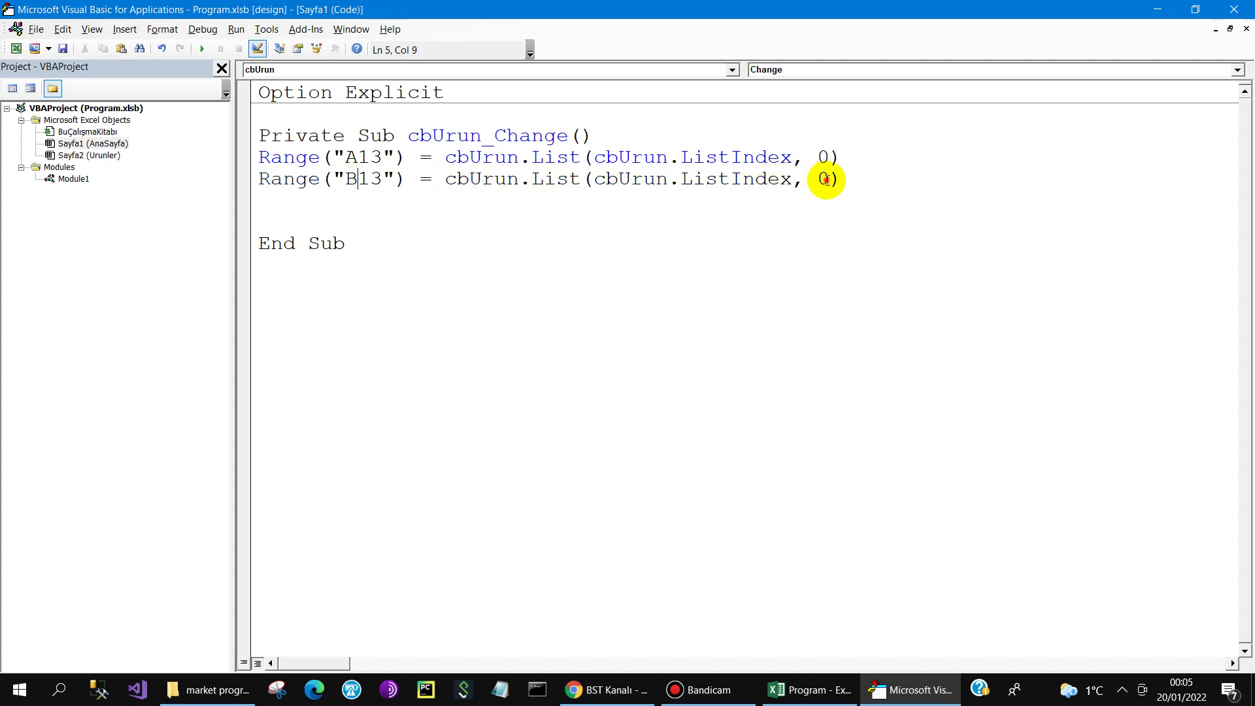
{"action": "type", "text": "1"}
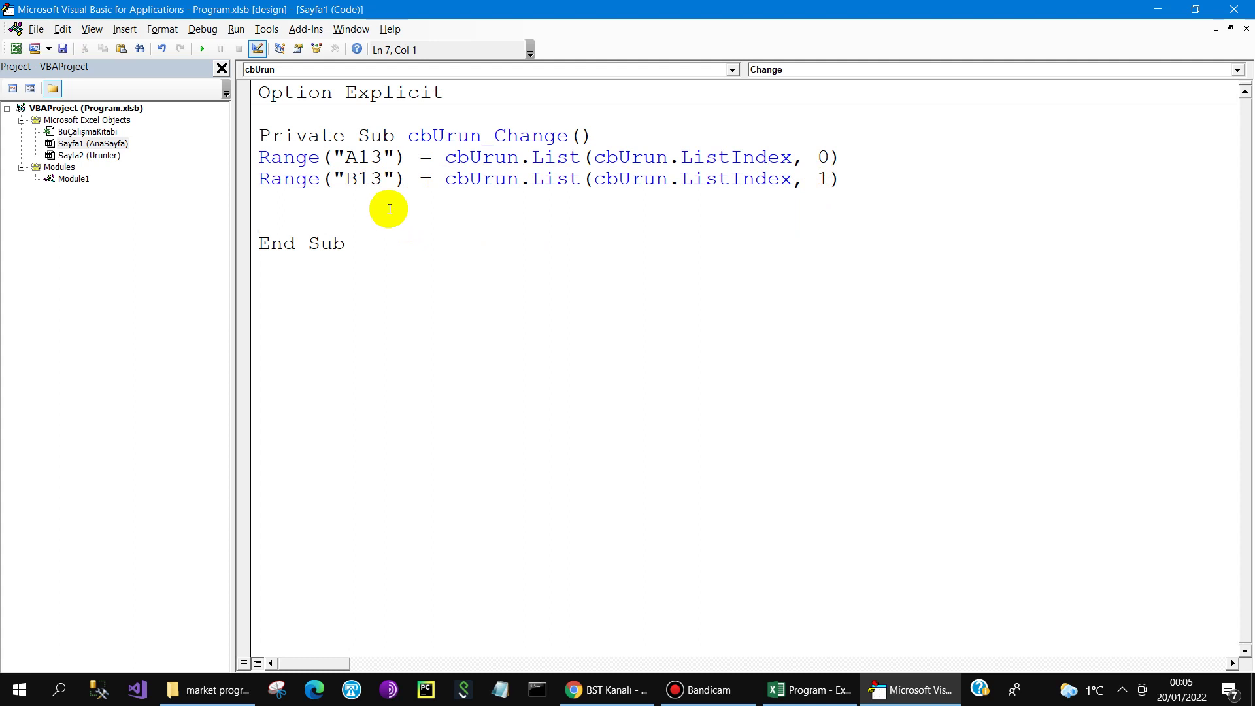
{"action": "type", "text": "cbu"}
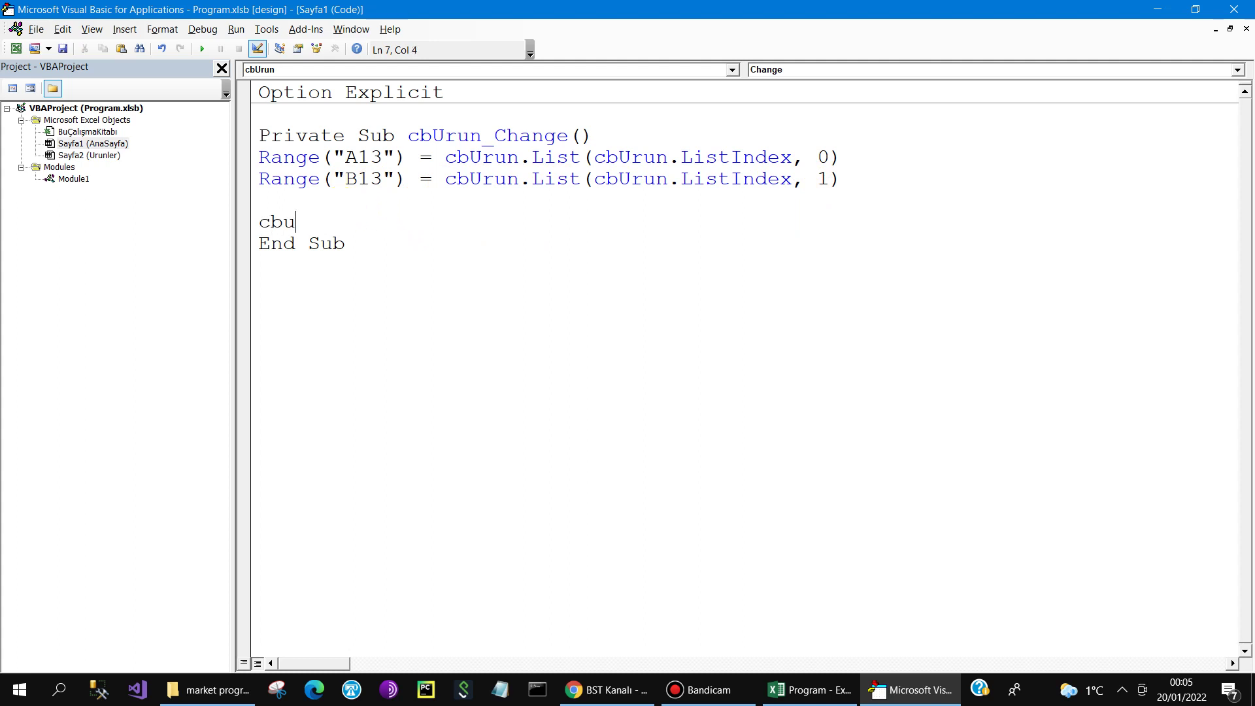
Step: Add the line cbUrun.ListIndex = -1 to reset the combo box selection
{"action": "key", "text": "ctrl+space"}
{"action": "type", "text": ".l"}
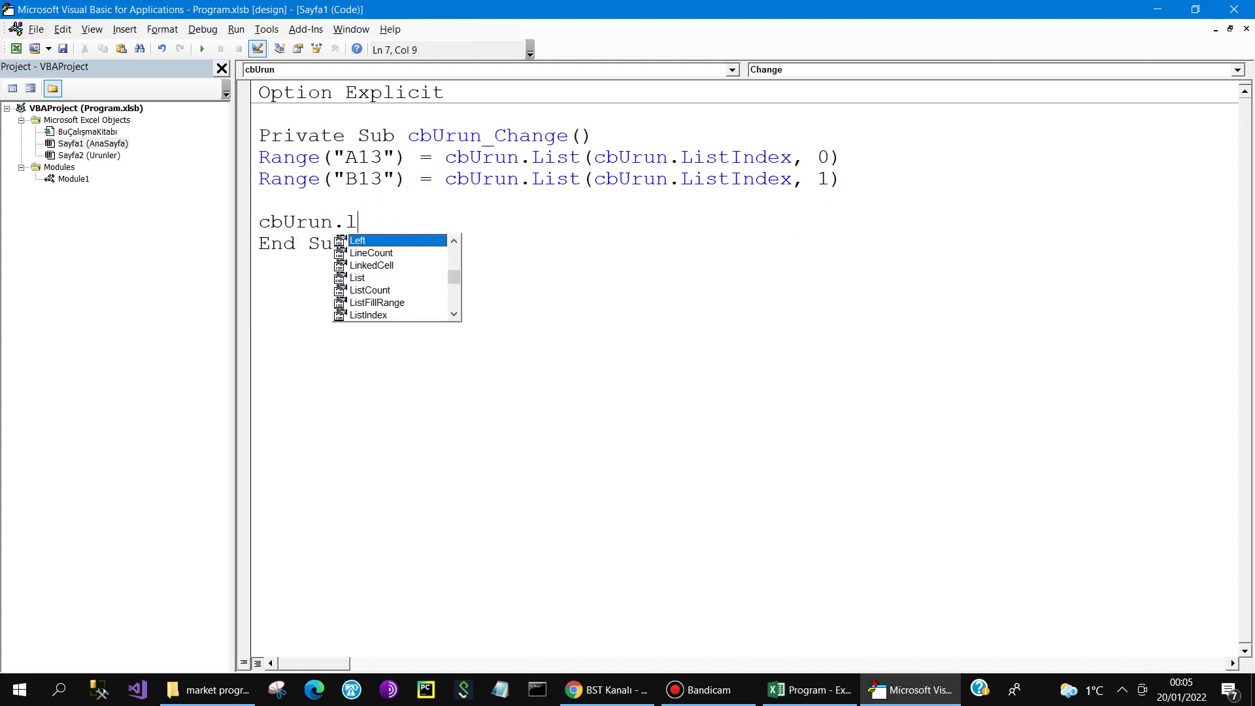
{"action": "type", "text": "i"}
{"action": "key", "text": "Down"}
{"action": "key", "text": "Down"}
{"action": "key", "text": "Down"}
{"action": "key", "text": "Down"}
{"action": "key", "text": "Down"}
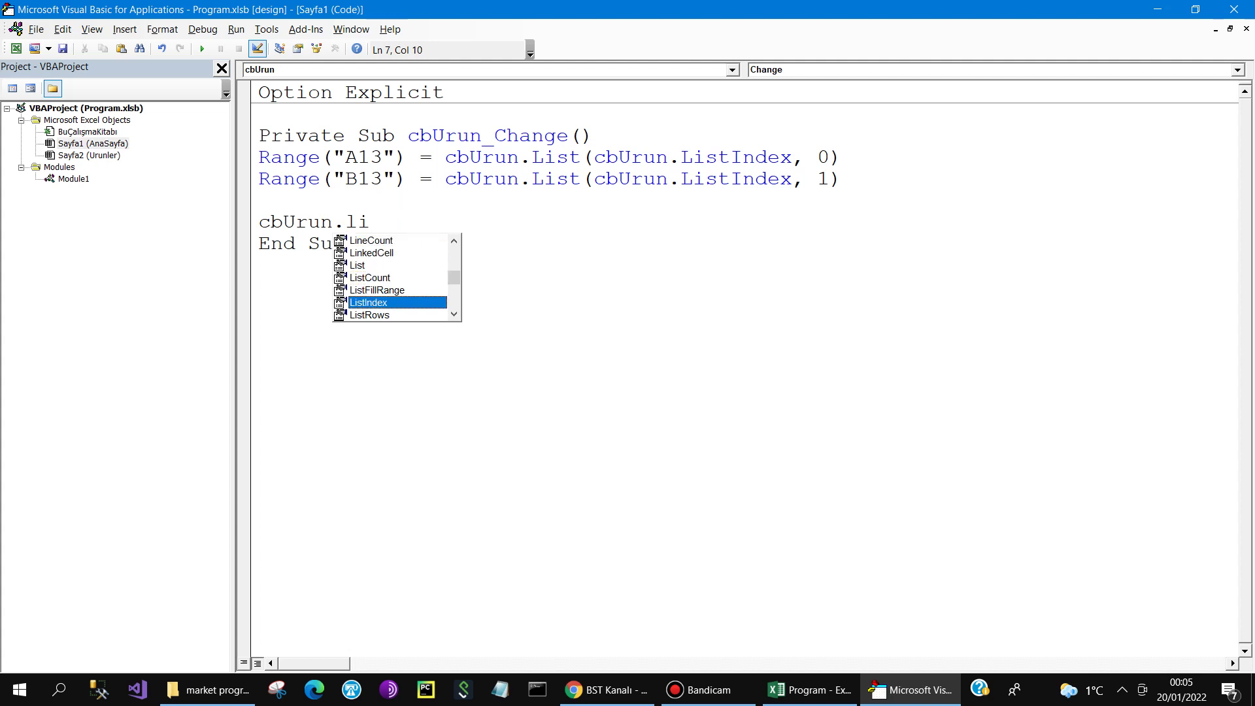
{"action": "type", "text": "= -1"}
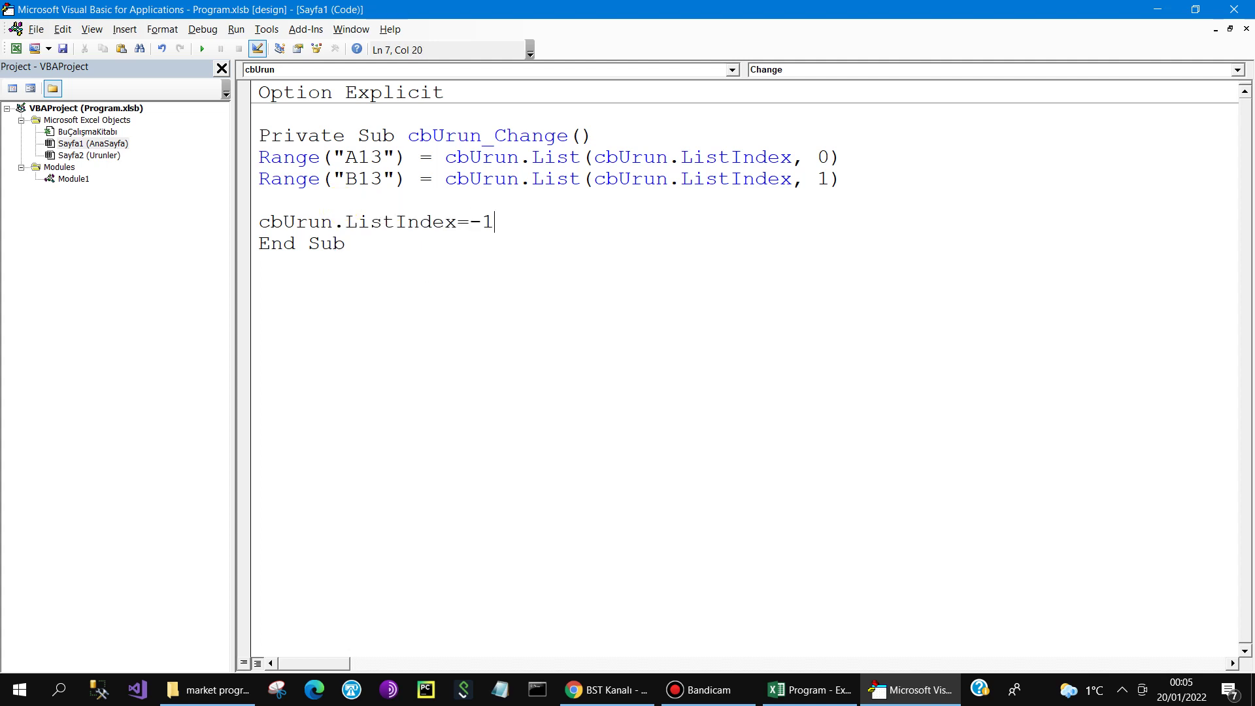
Step: Leave Design Mode and pick SÜT in the combo box, debugging the resulting error 381
{"action": "left_click", "coordinate": [809, 690]}
{"action": "left_click", "coordinate": [354, 77]}
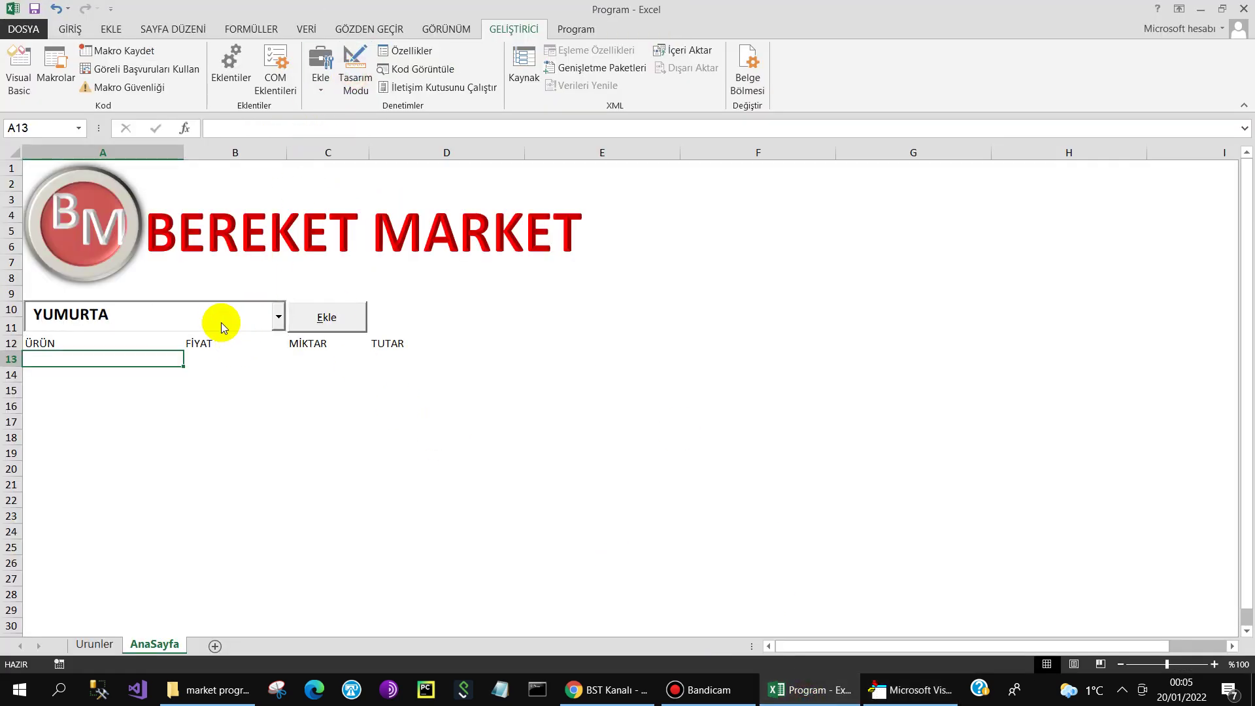
{"action": "left_click", "coordinate": [217, 318]}
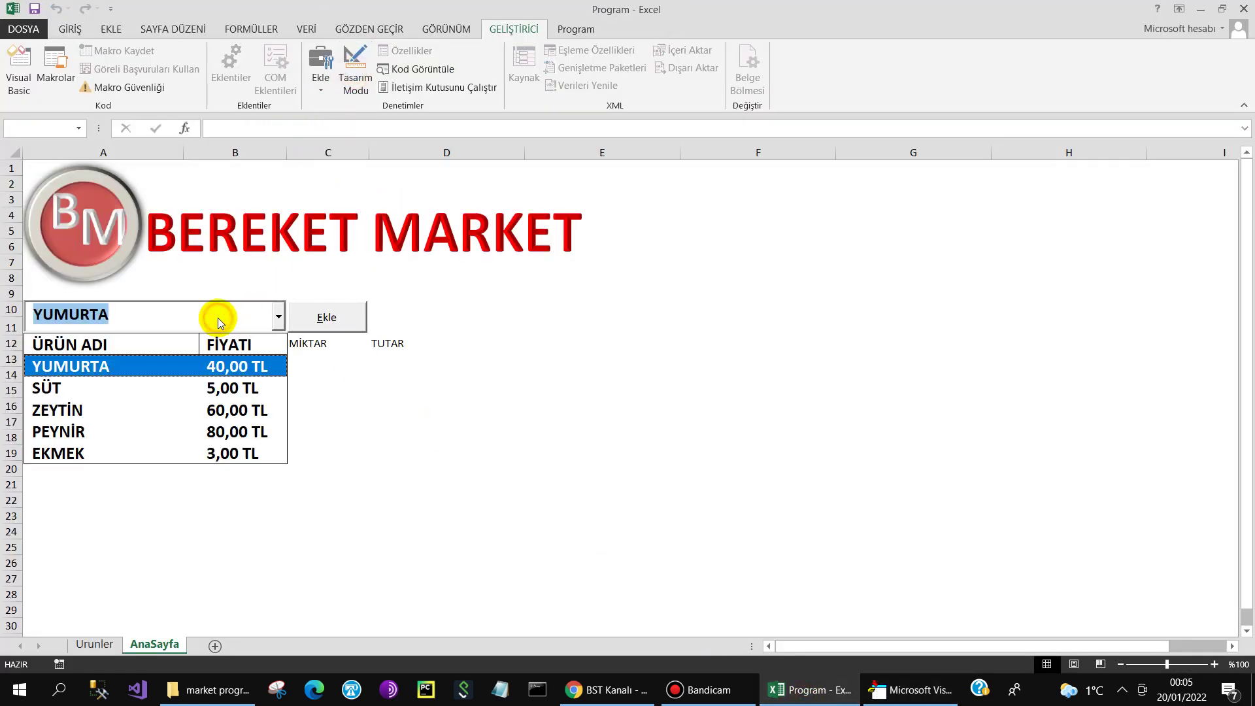
{"action": "left_click", "coordinate": [166, 391]}
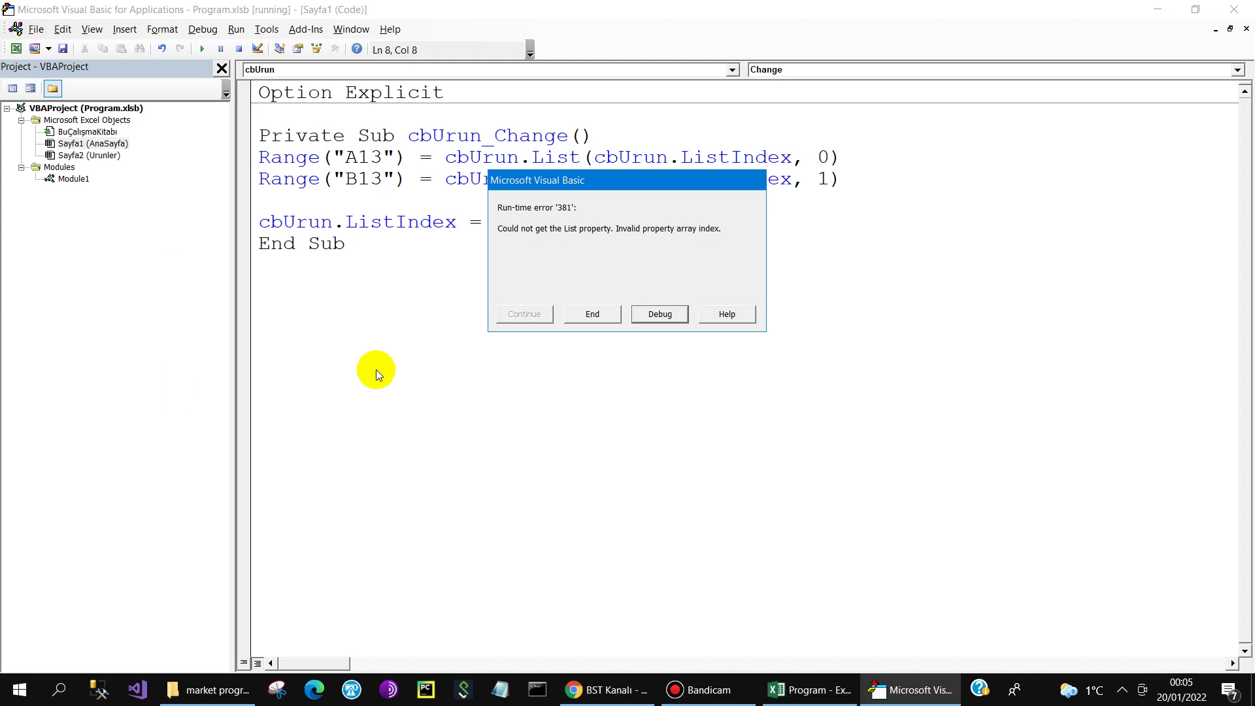
{"action": "left_click", "coordinate": [659, 315]}
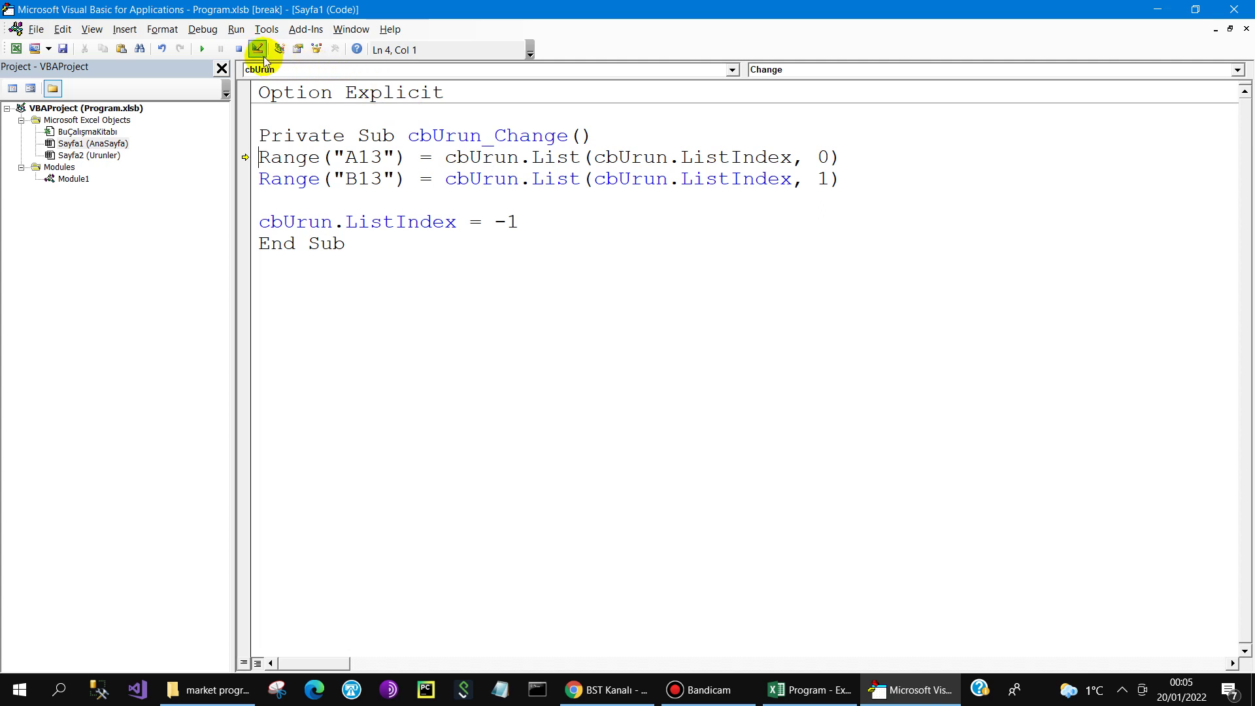
Step: Check that A13 shows SÜT and B13 shows price 5, then return to the VBA editor
{"action": "left_click", "coordinate": [829, 687]}
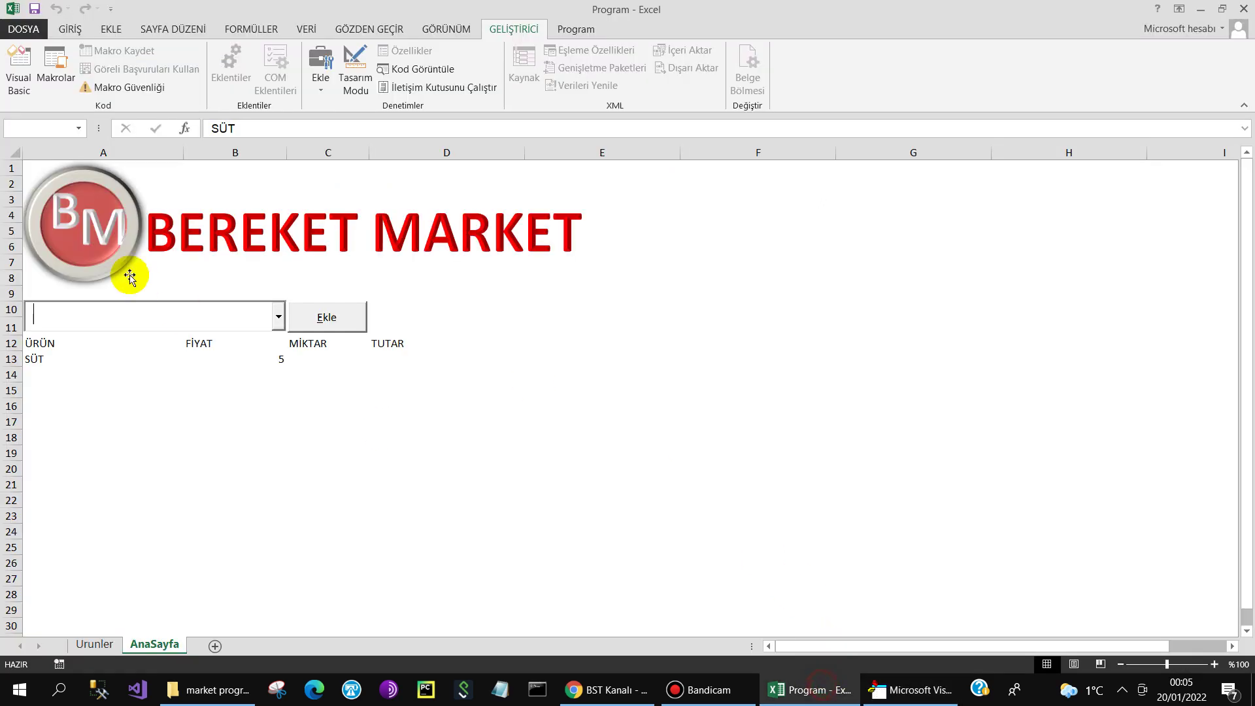
{"action": "left_click", "coordinate": [336, 73]}
{"action": "left_click", "coordinate": [209, 400]}
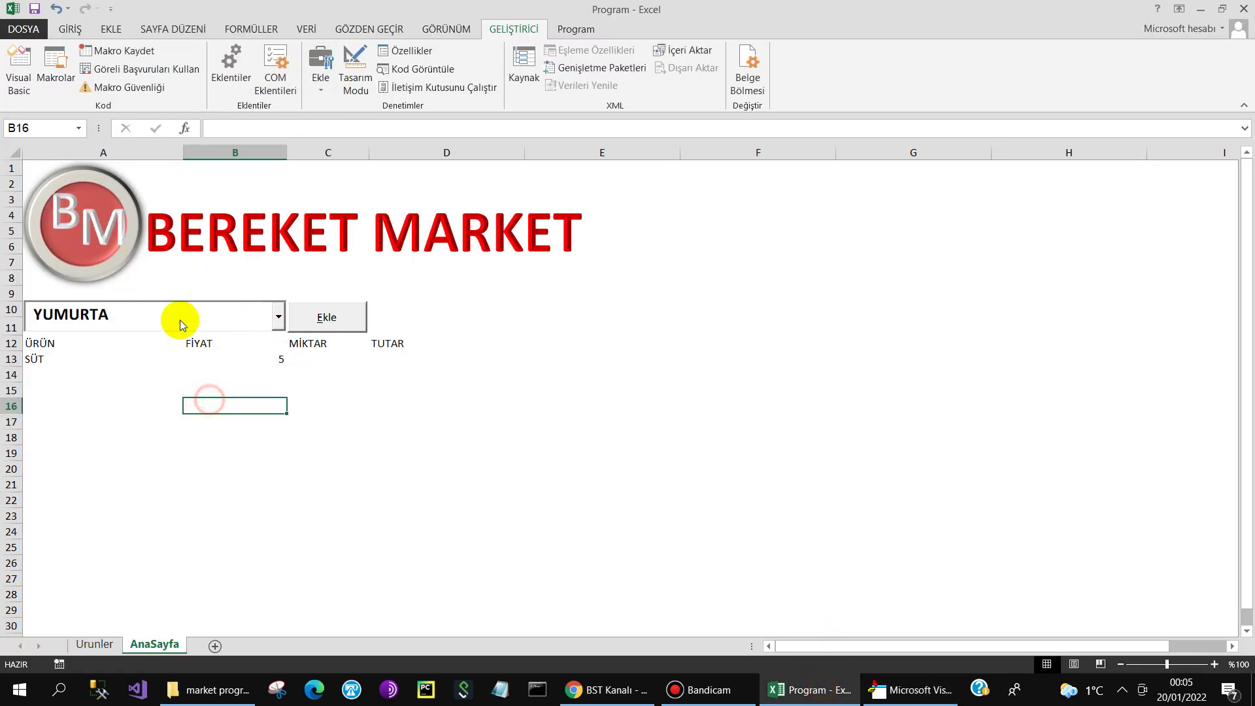
{"action": "left_click", "coordinate": [68, 362]}
{"action": "left_click", "coordinate": [233, 363]}
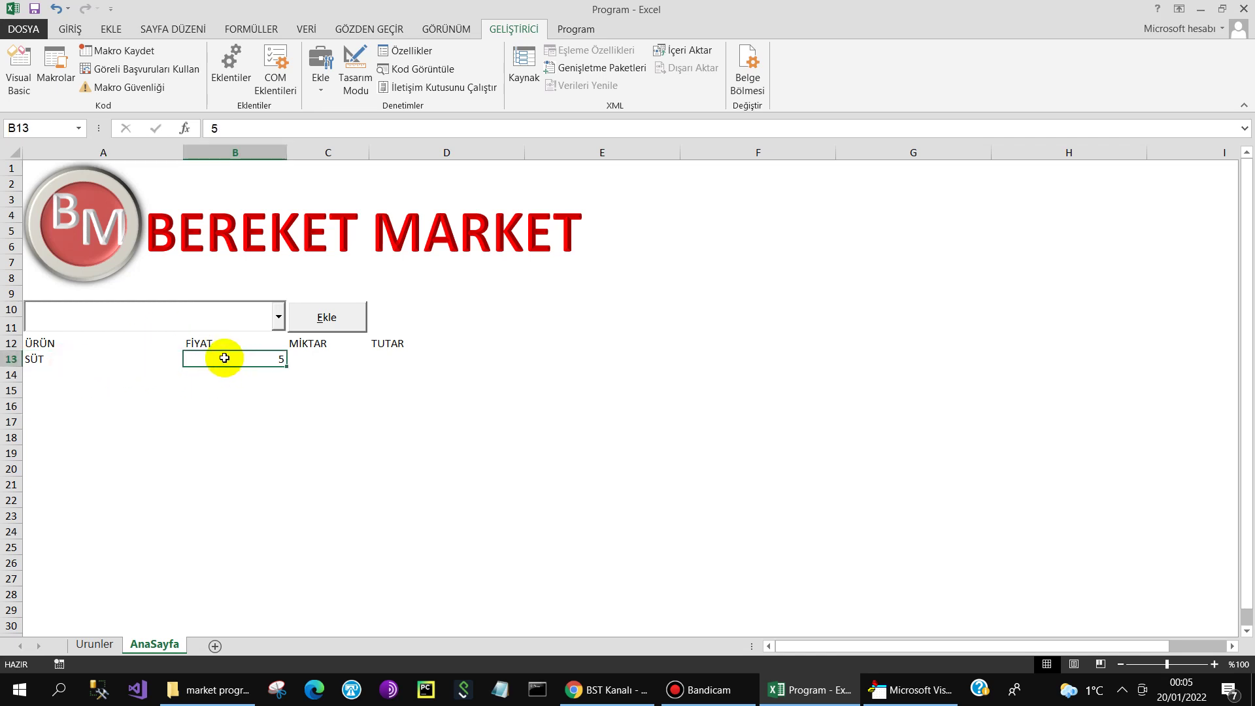
{"action": "left_click", "coordinate": [912, 690]}
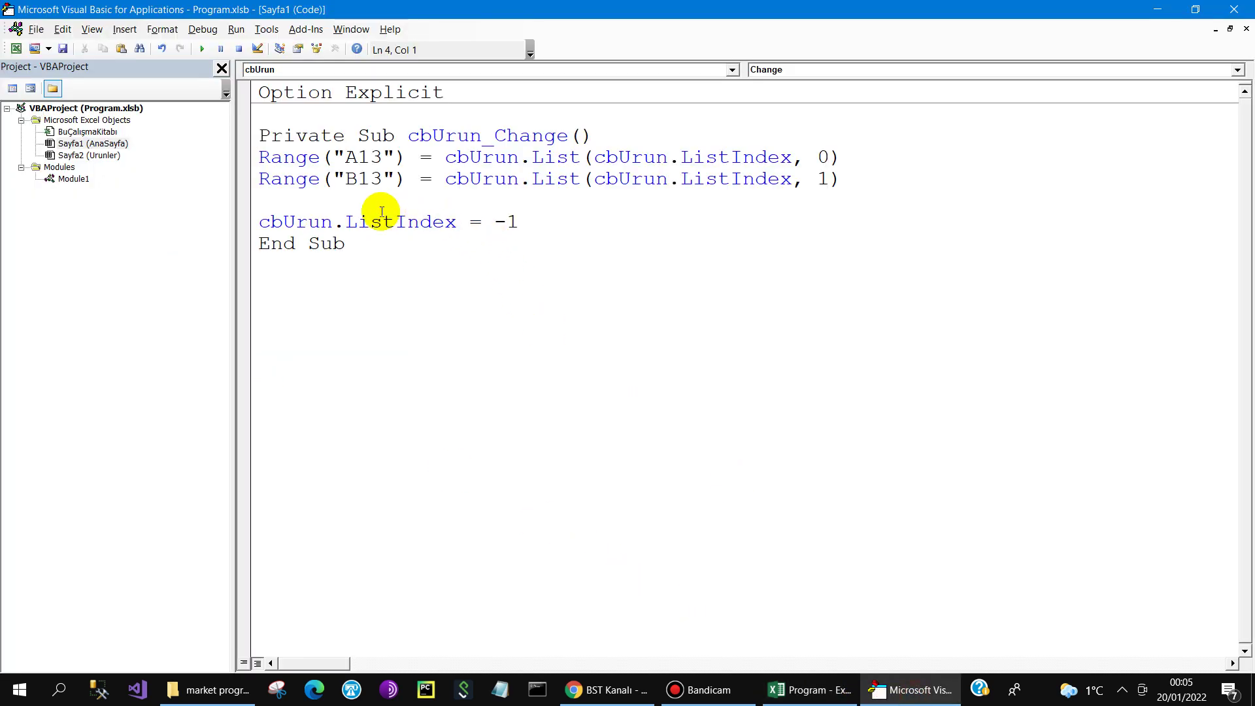
Step: Insert a new line below Private Sub cbUrun_Change() for On Error Resume Next
{"action": "left_click", "coordinate": [599, 136]}
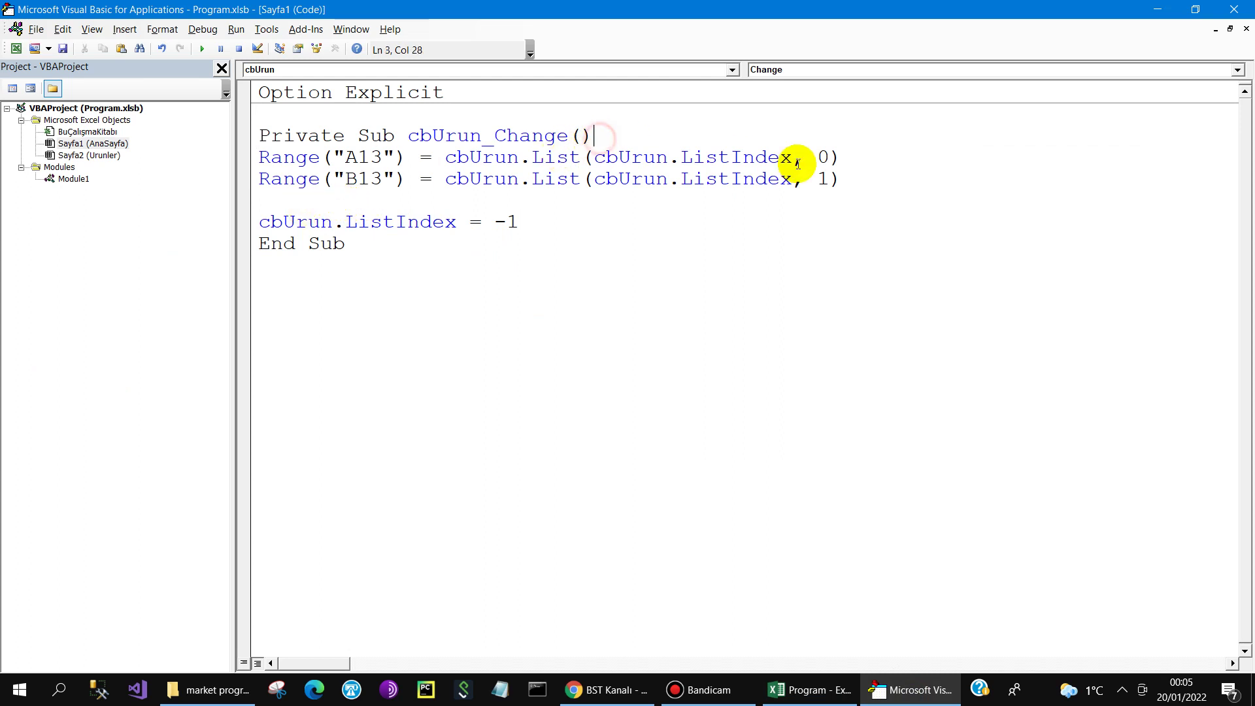
{"action": "key", "text": "Return"}
{"action": "type", "text": "On Error Resume Next"}
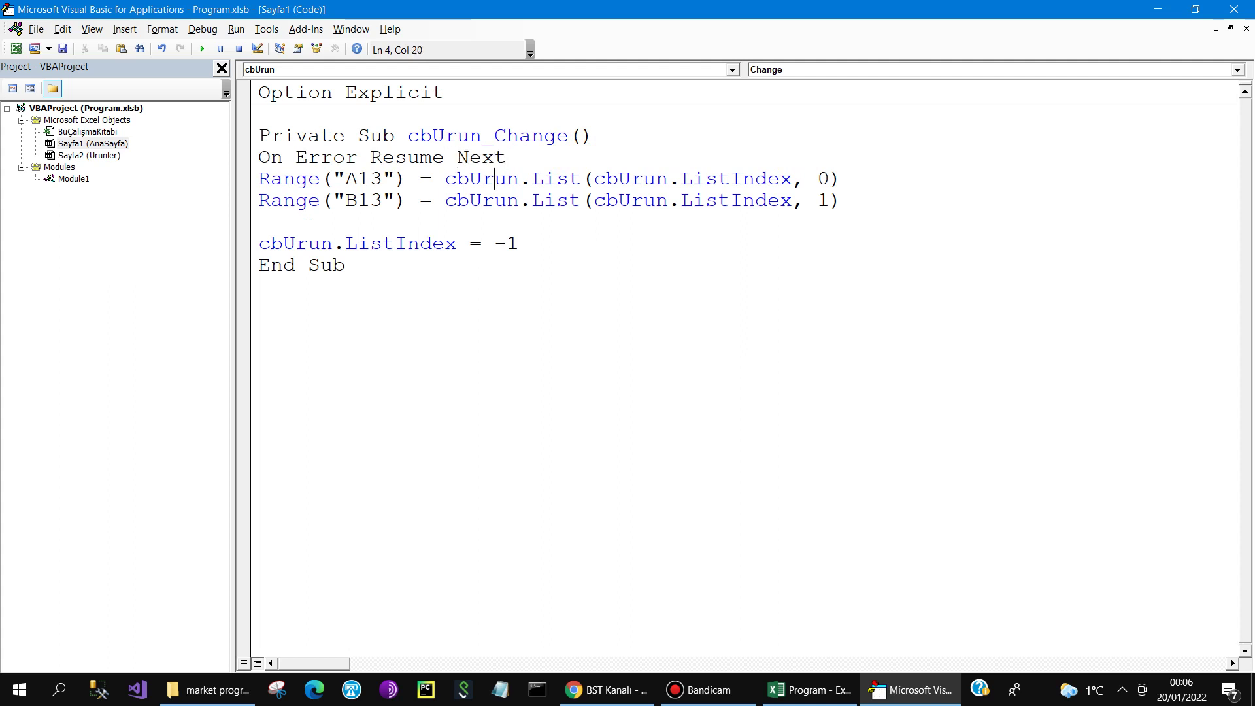
Step: Back in the workbook, pick YUMURTA from the product combo box into row 13
{"action": "left_click", "coordinate": [1234, 10]}
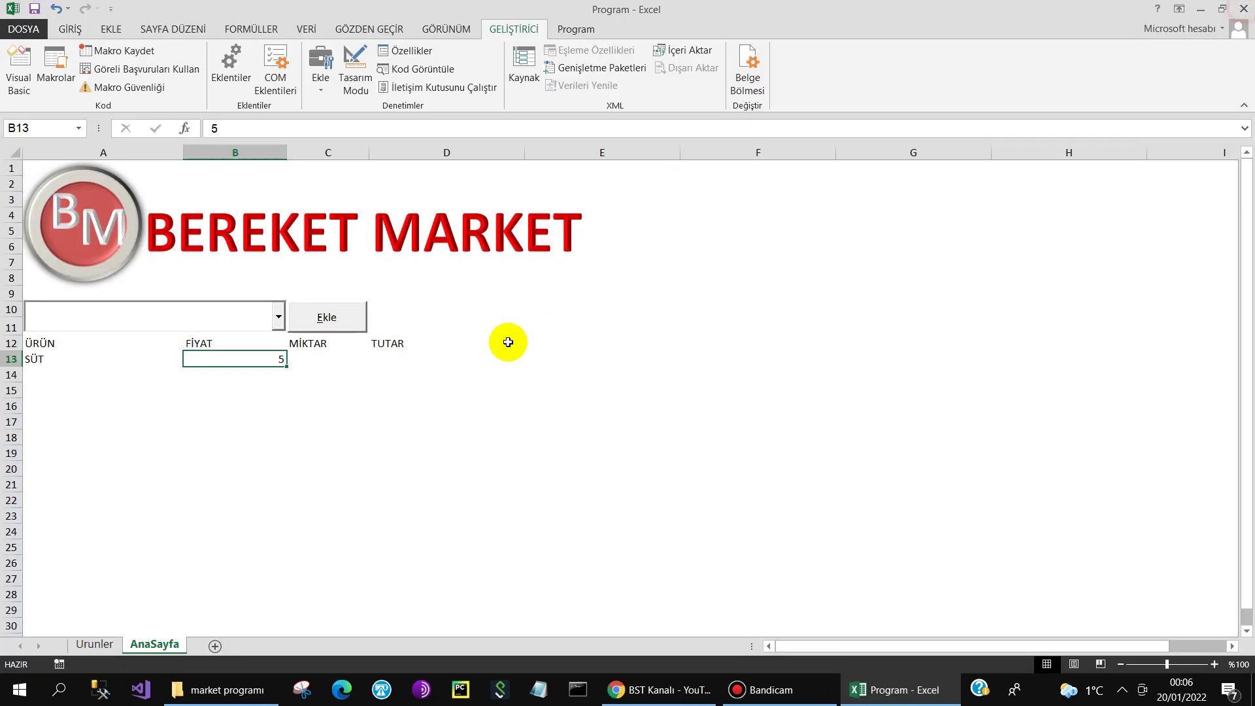
{"action": "left_click", "coordinate": [486, 372]}
{"action": "left_click", "coordinate": [247, 324]}
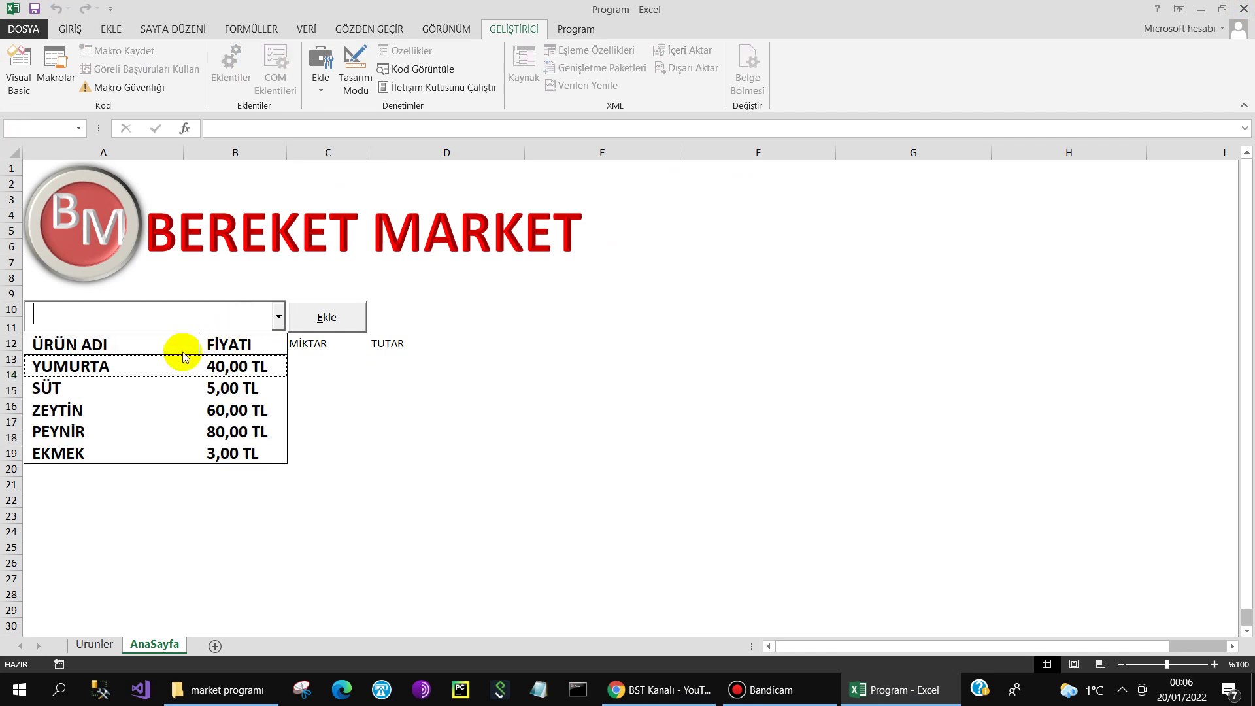
{"action": "left_click", "coordinate": [139, 366]}
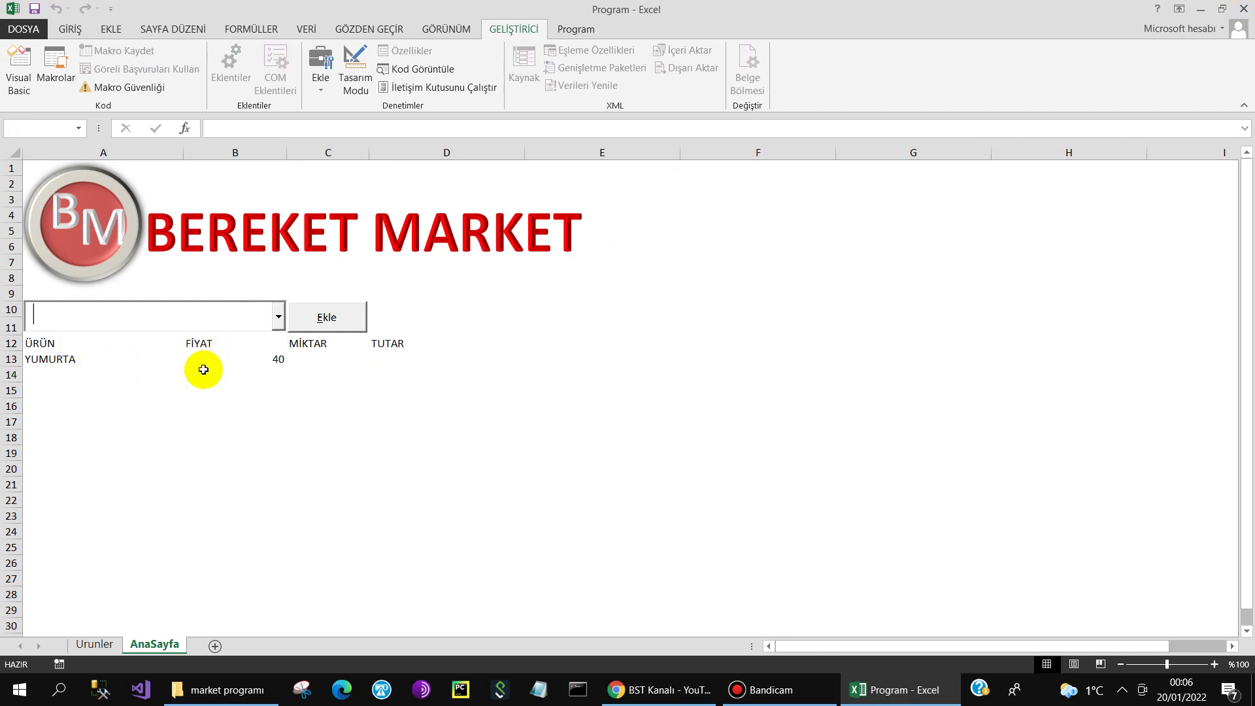
Step: Enter quantity 2 for YUMURTA in C13, giving a total of 80, and select B13
{"action": "left_click", "coordinate": [324, 358]}
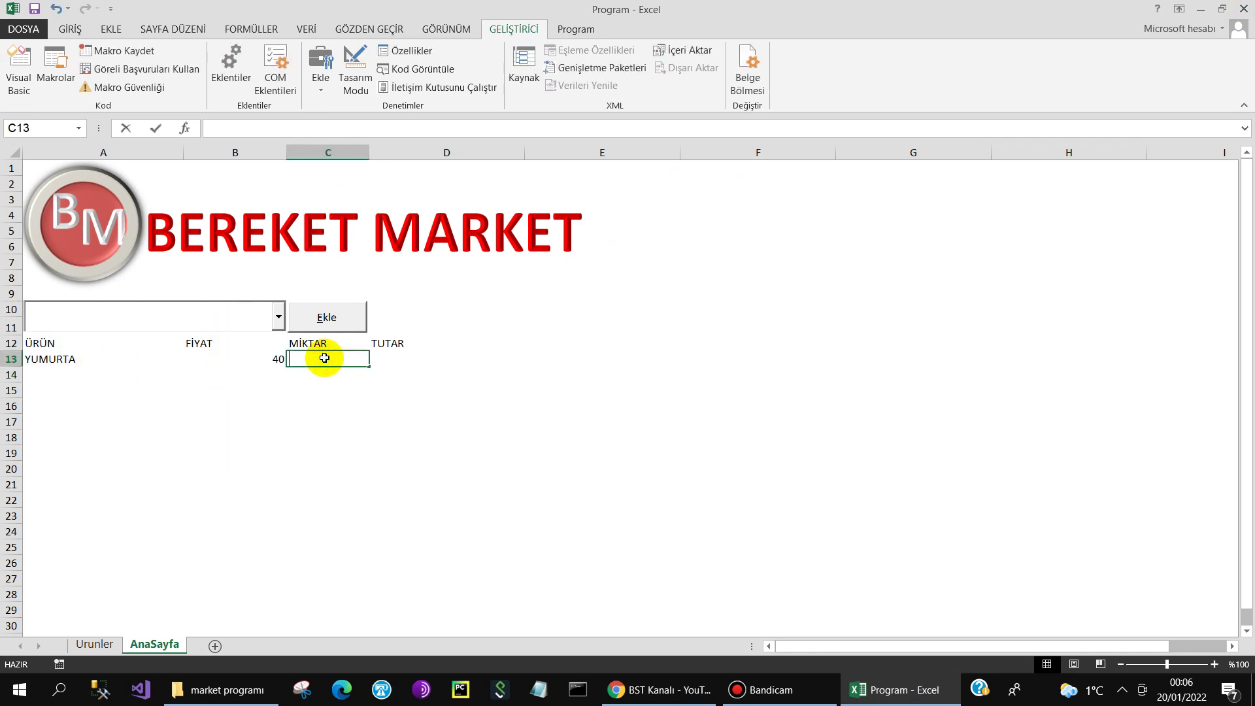
{"action": "type", "text": "2"}
{"action": "left_click", "coordinate": [310, 419]}
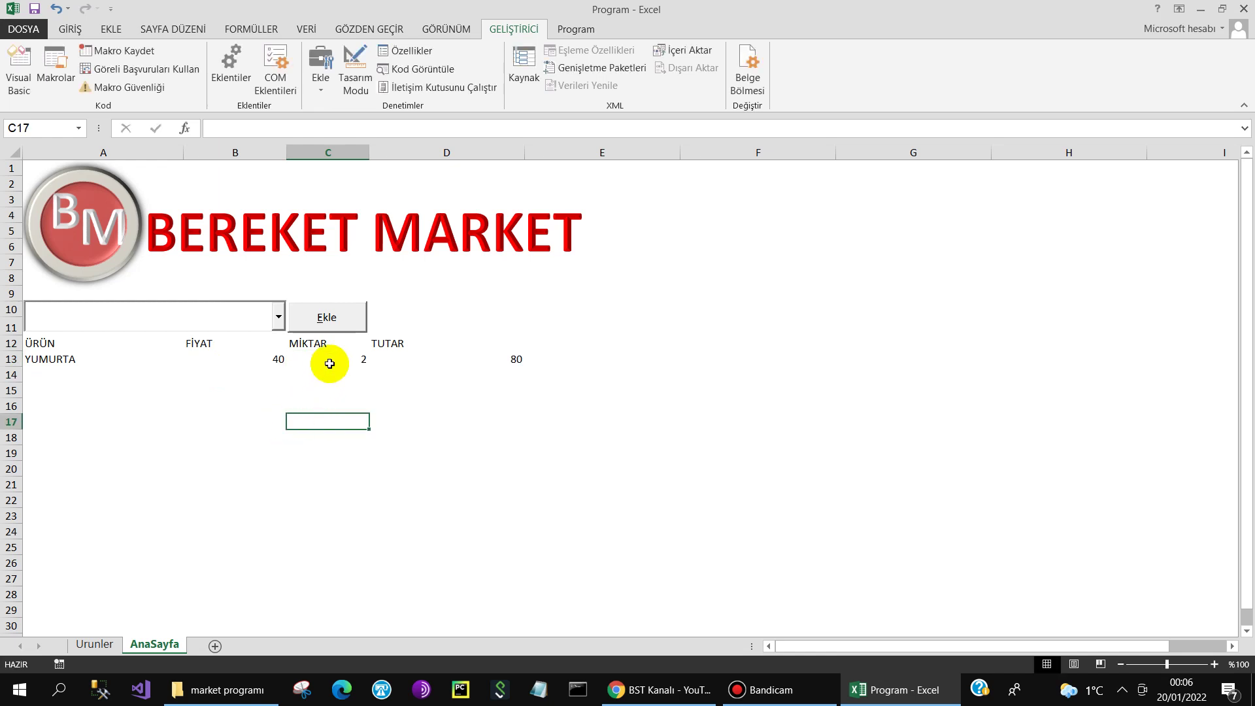
{"action": "left_click", "coordinate": [332, 360]}
{"action": "left_click", "coordinate": [259, 359]}
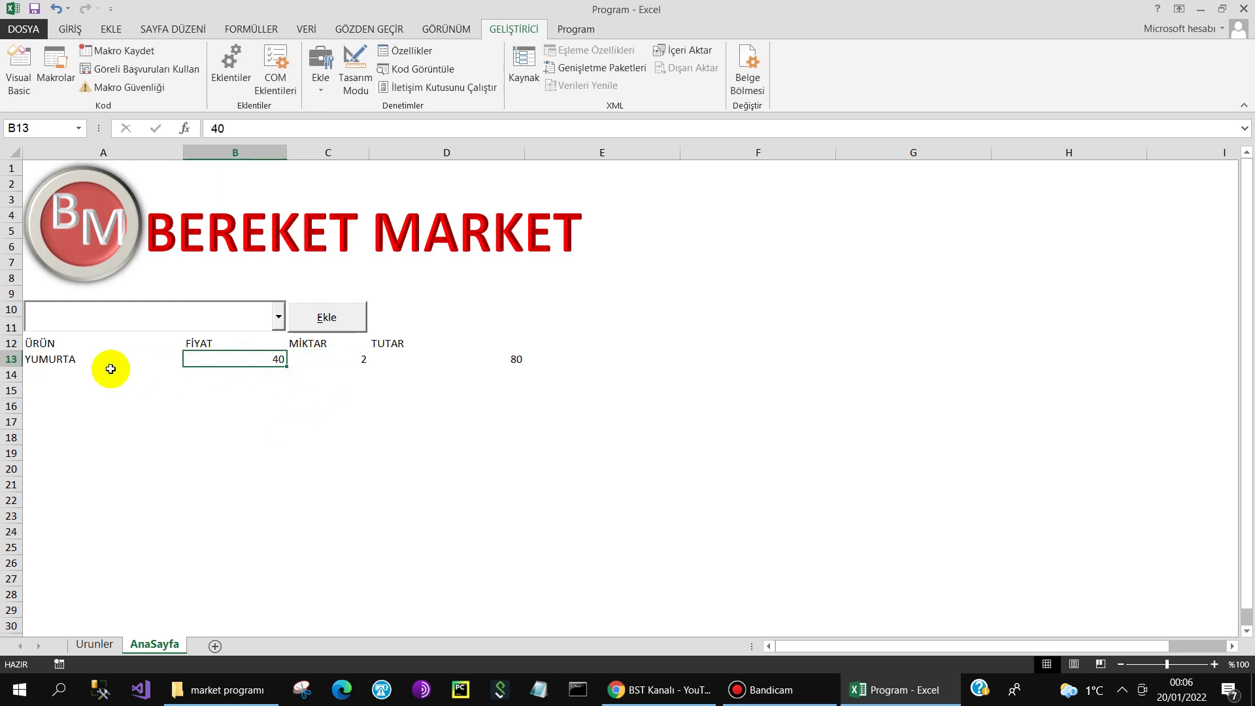
Step: Format the YUMURTA price in B13 as TL currency and left-align the quantity in C13
{"action": "left_click", "coordinate": [70, 29]}
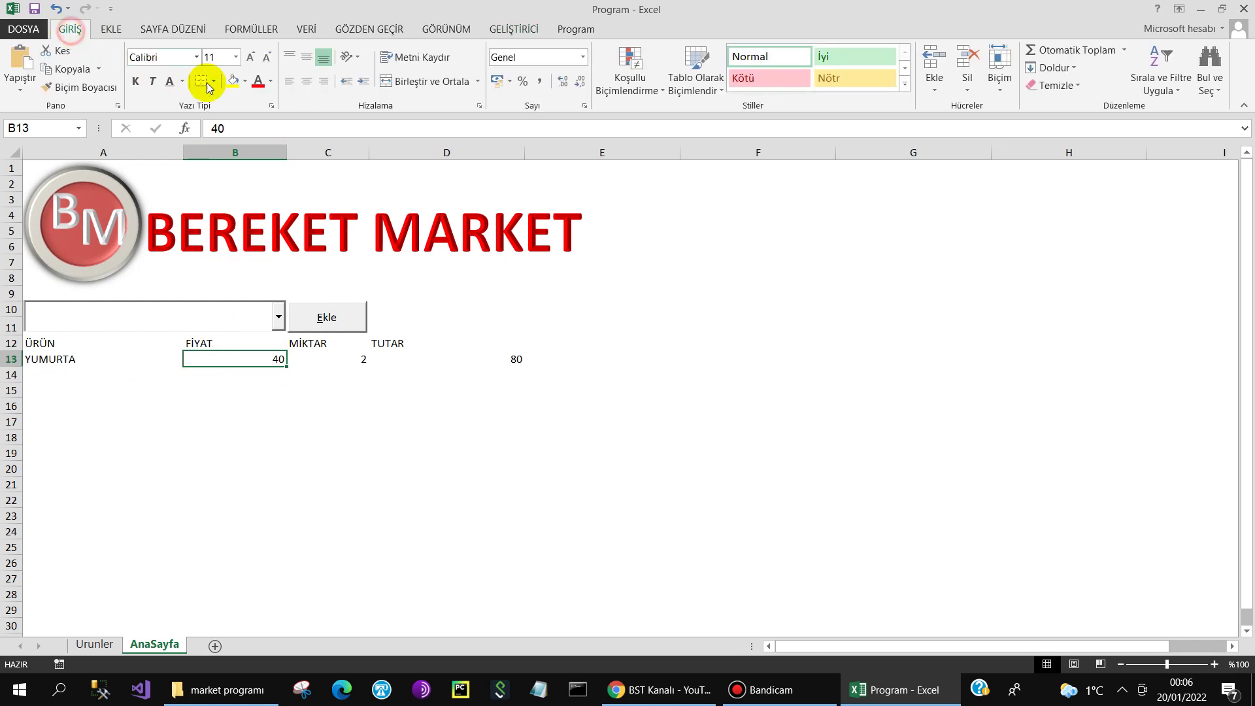
{"action": "left_click", "coordinate": [290, 82]}
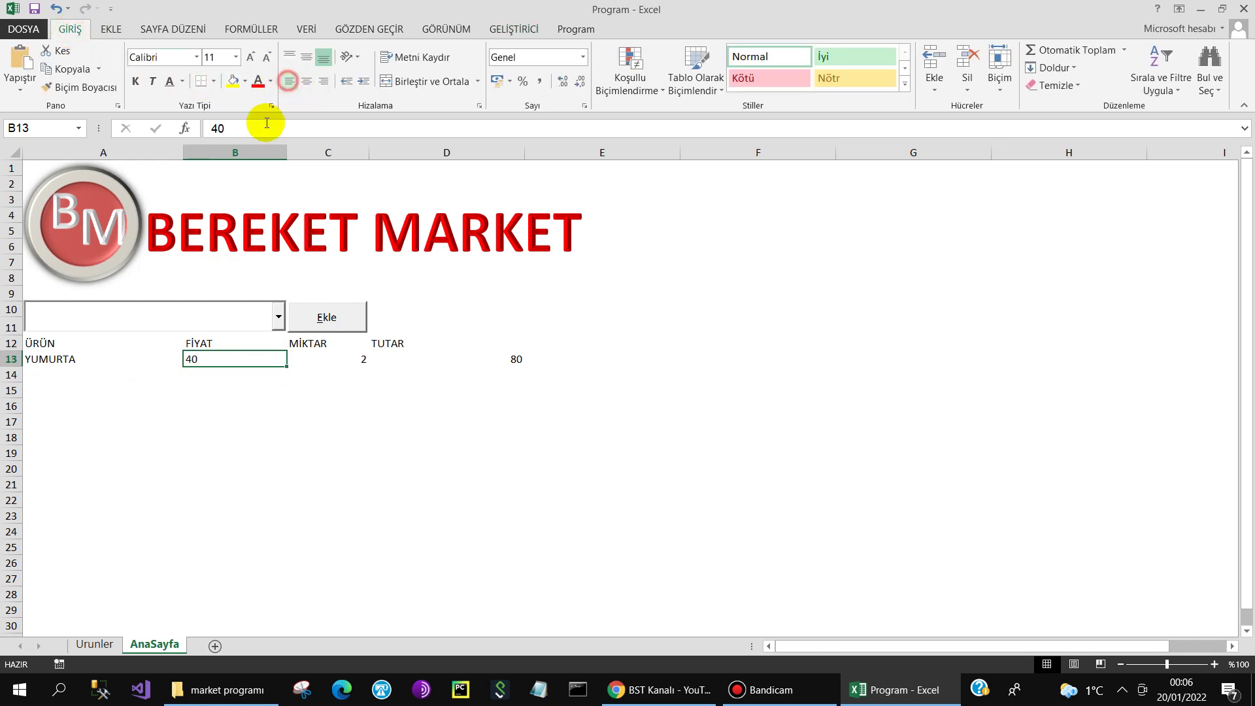
{"action": "left_click", "coordinate": [495, 86]}
{"action": "left_click", "coordinate": [328, 356]}
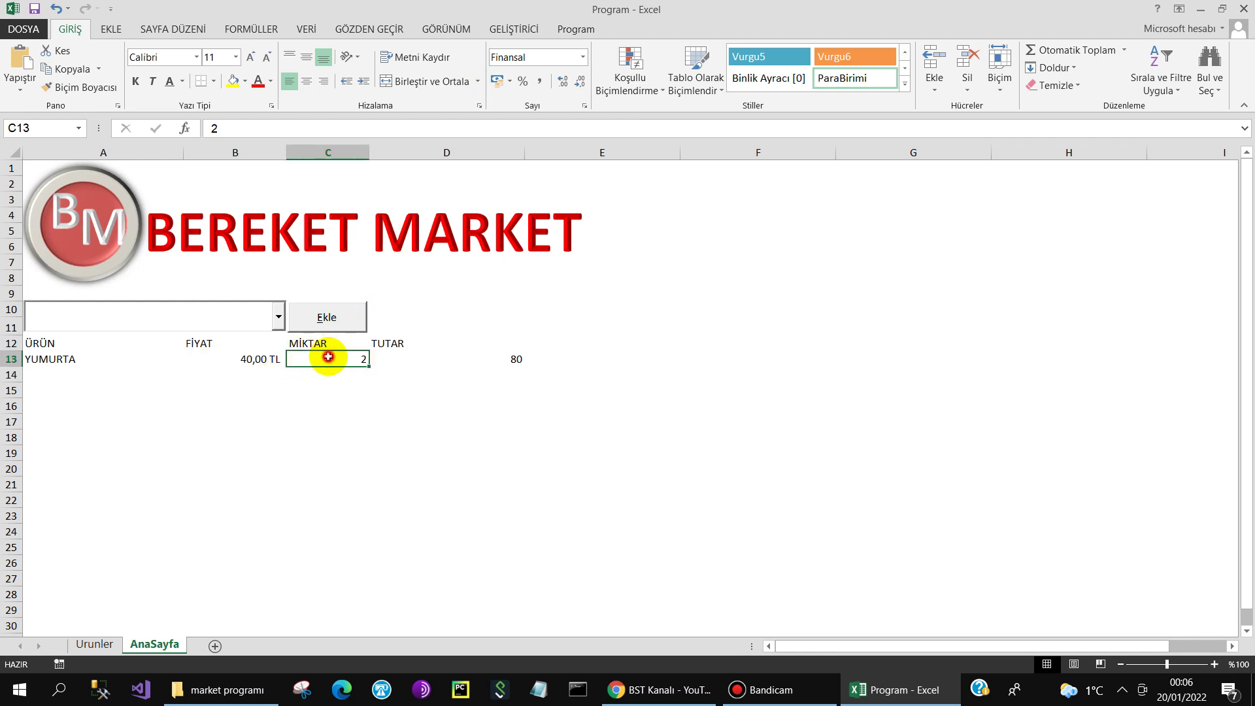
{"action": "left_click", "coordinate": [288, 81]}
Step: Narrow column D and format the D13 total as TL currency, showing 80,00 TL
{"action": "left_click", "coordinate": [420, 361]}
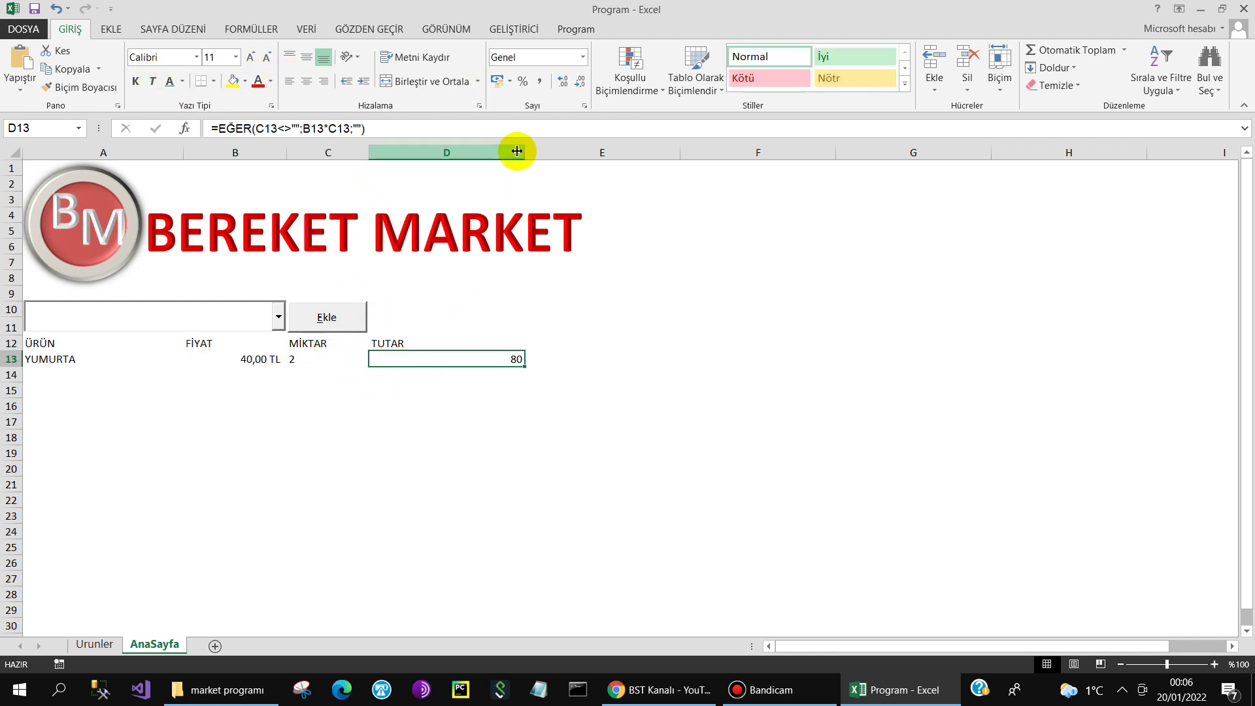
{"action": "left_click_drag", "start_coordinate": [517, 151], "coordinate": [468, 154]}
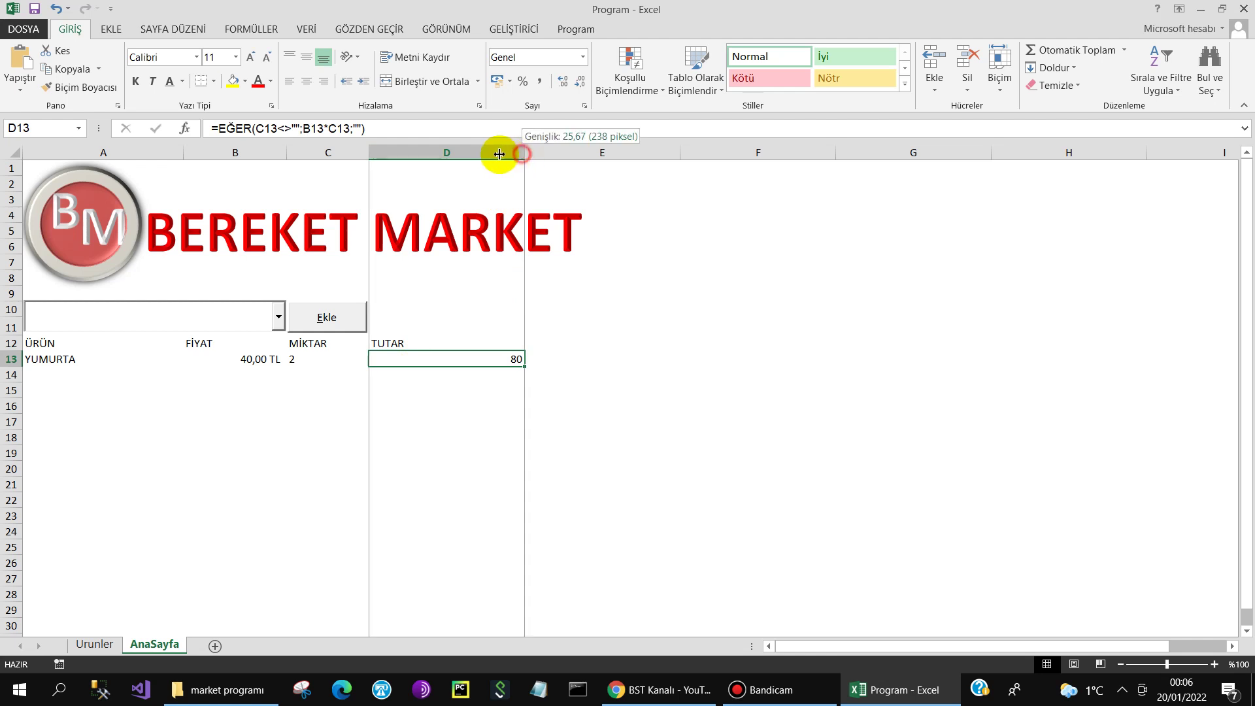
{"action": "left_click", "coordinate": [444, 153]}
{"action": "left_click", "coordinate": [400, 359]}
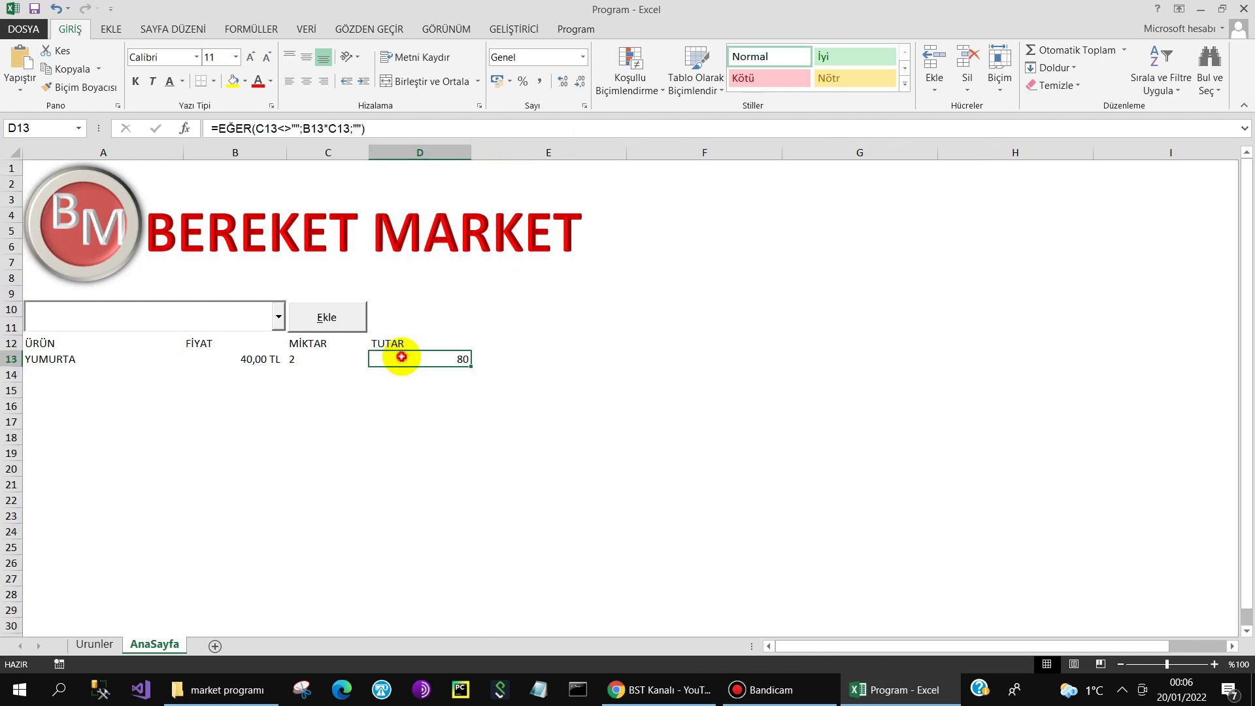
{"action": "left_click", "coordinate": [496, 81]}
{"action": "left_click", "coordinate": [536, 331]}
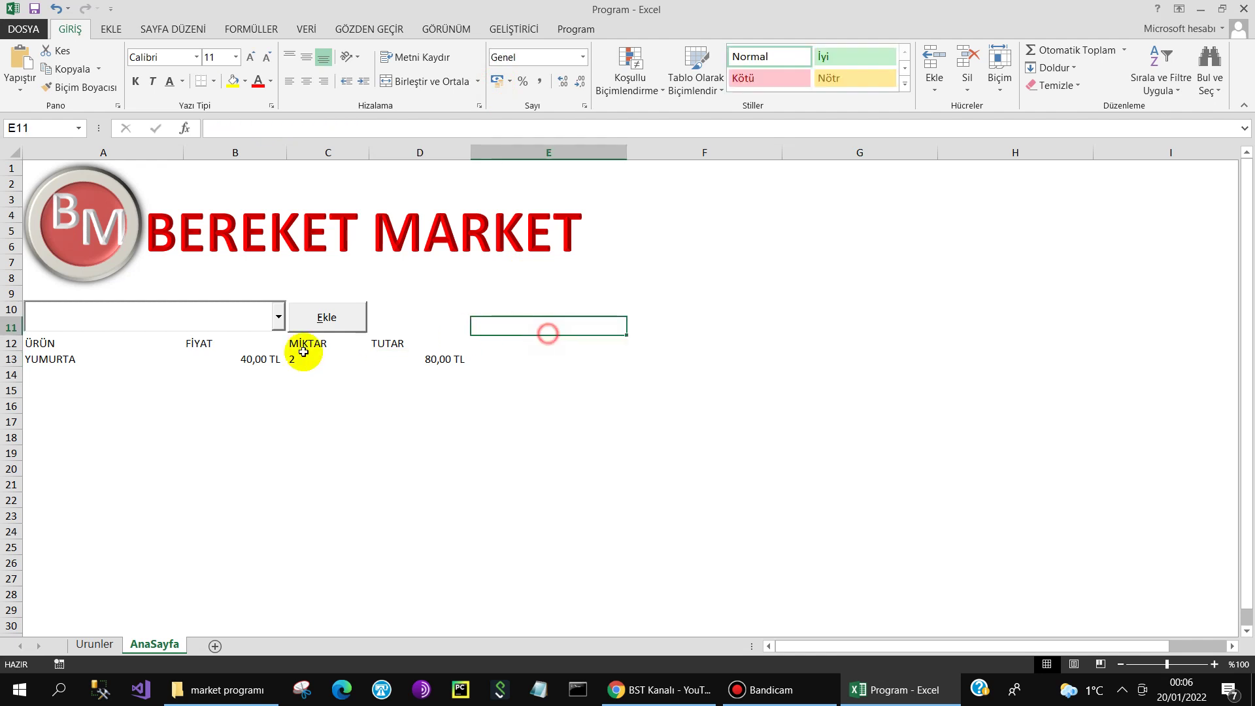
{"action": "left_click", "coordinate": [278, 317]}
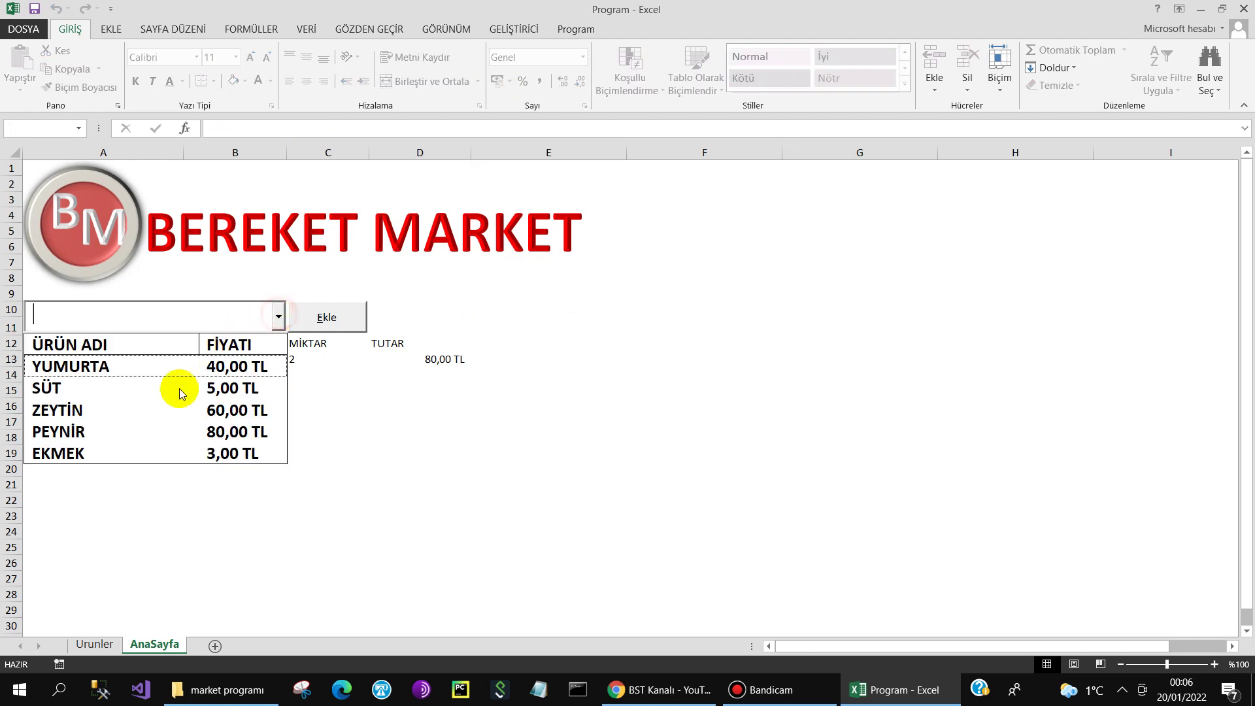
Step: Pick ZEYTİN into row 13 and enter quantity 1 in C13
{"action": "left_click", "coordinate": [135, 415]}
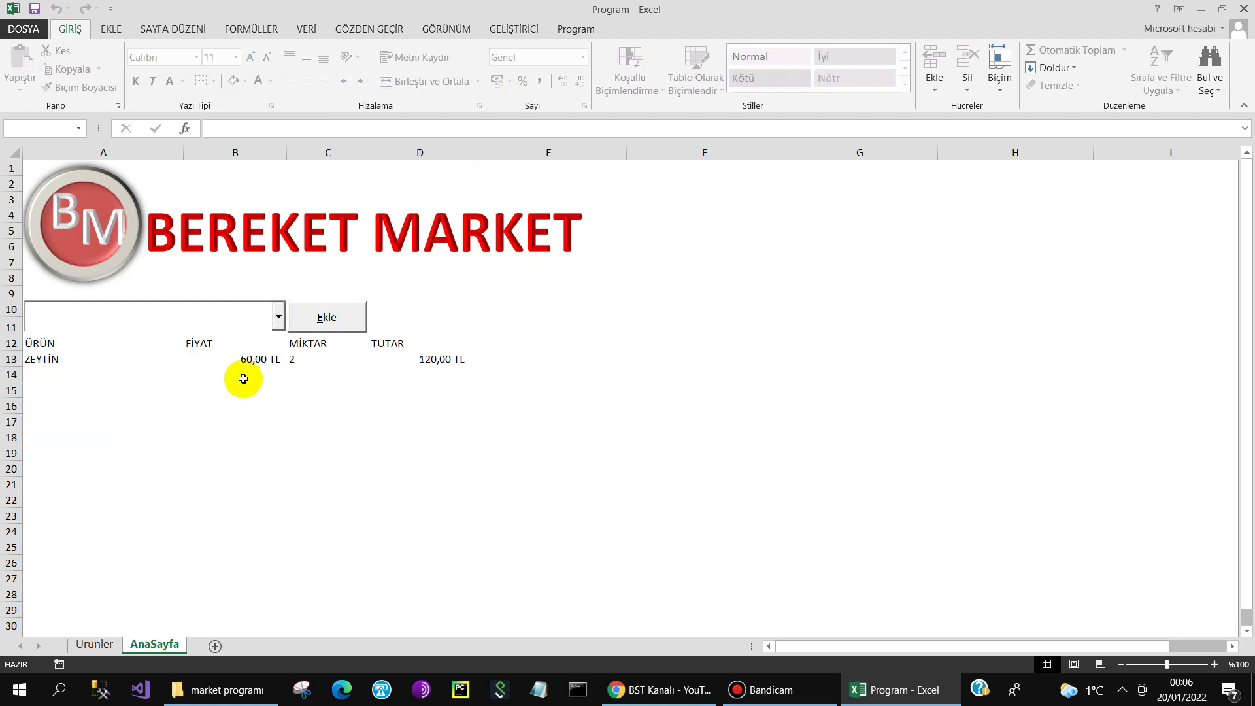
{"action": "left_click", "coordinate": [55, 360]}
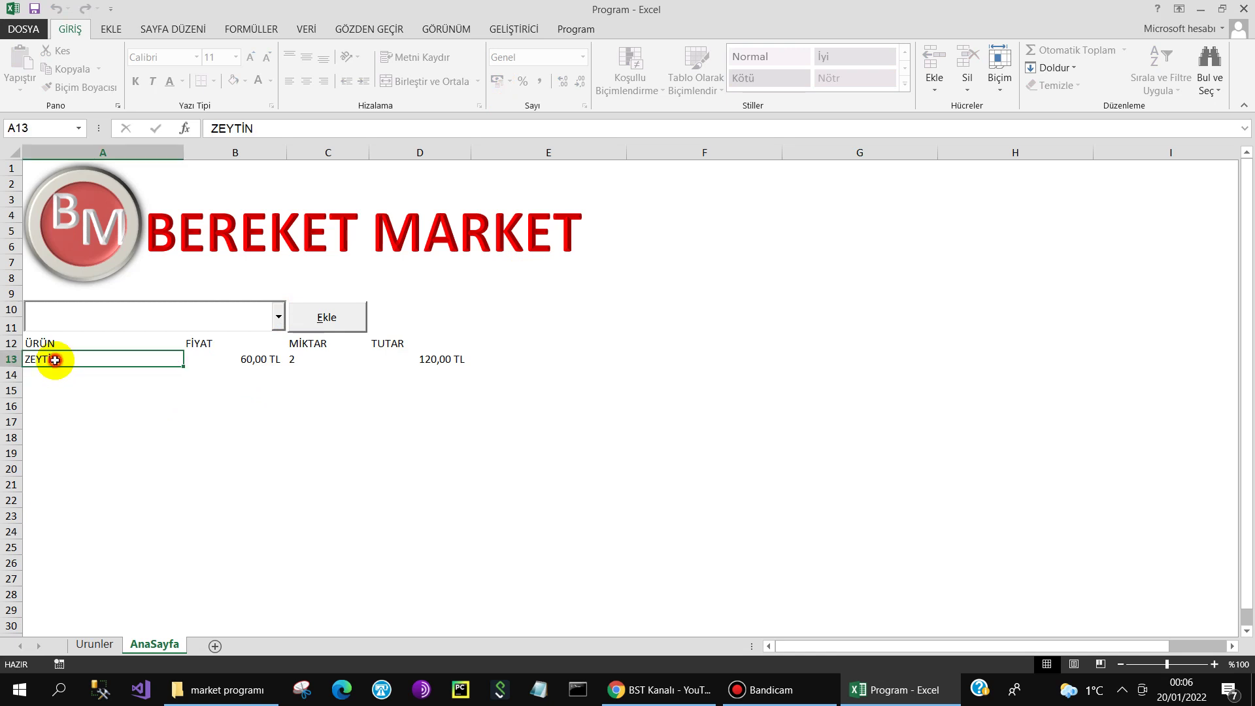
{"action": "left_click", "coordinate": [252, 359]}
{"action": "left_click", "coordinate": [306, 362]}
{"action": "type", "text": "1"}
{"action": "left_click", "coordinate": [306, 406]}
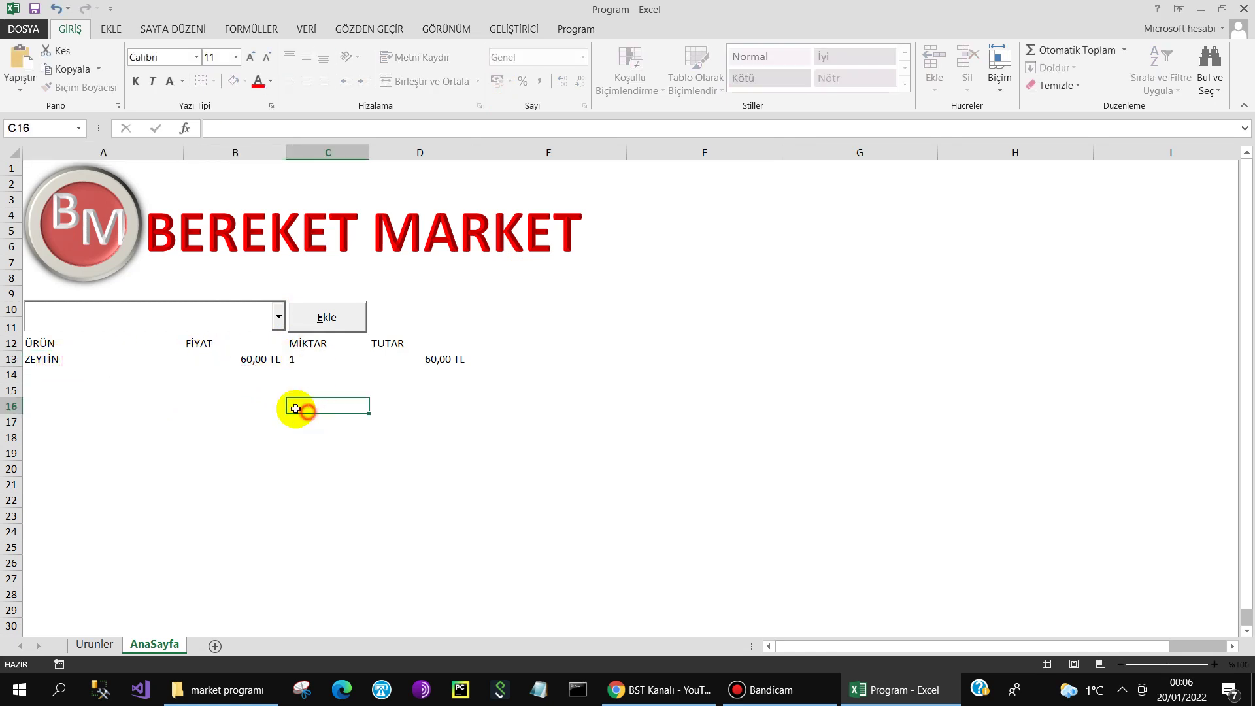
{"action": "left_click", "coordinate": [117, 361]}
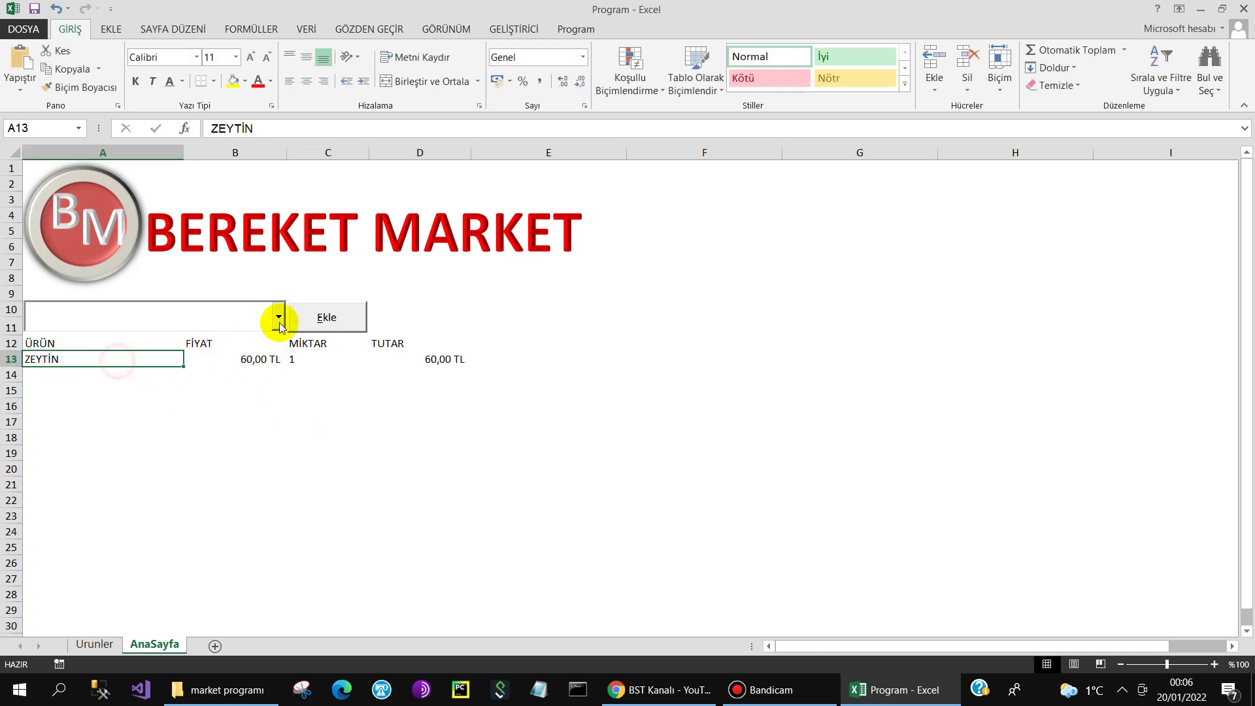
Step: Switch row 13 to PEYNİR at 80,00 TL and centre its quantity of 1
{"action": "left_click", "coordinate": [280, 318]}
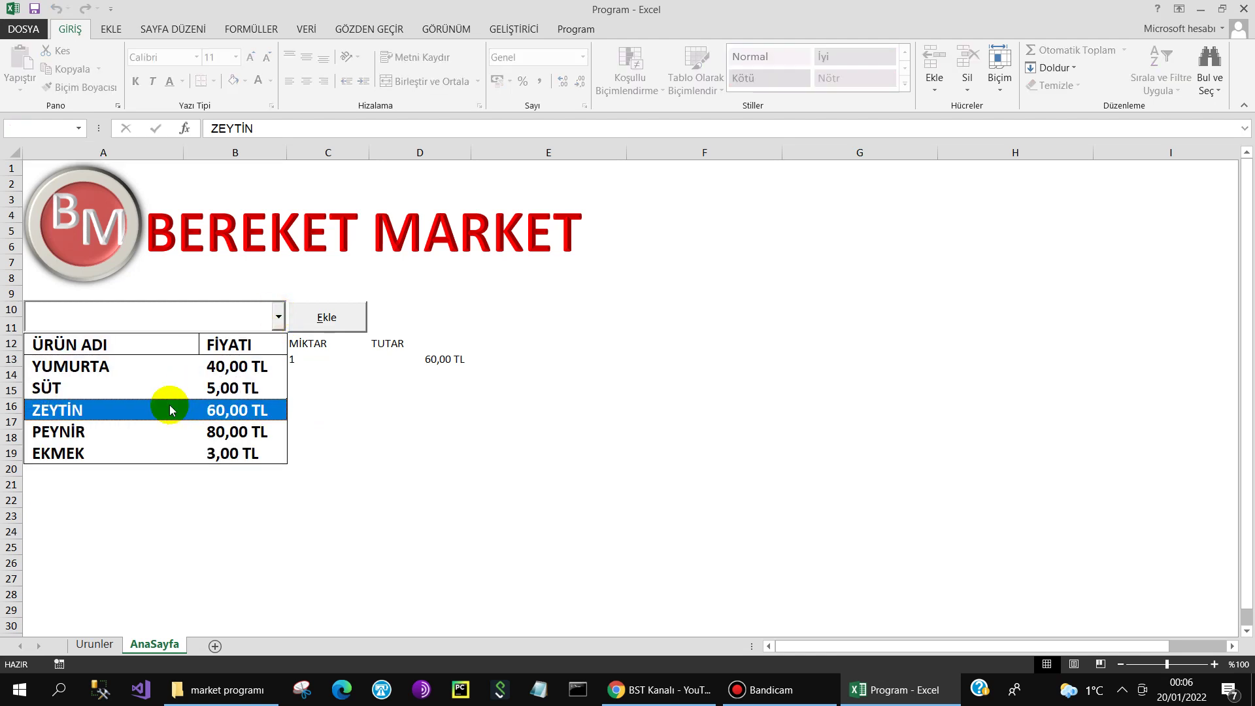
{"action": "left_click", "coordinate": [154, 430]}
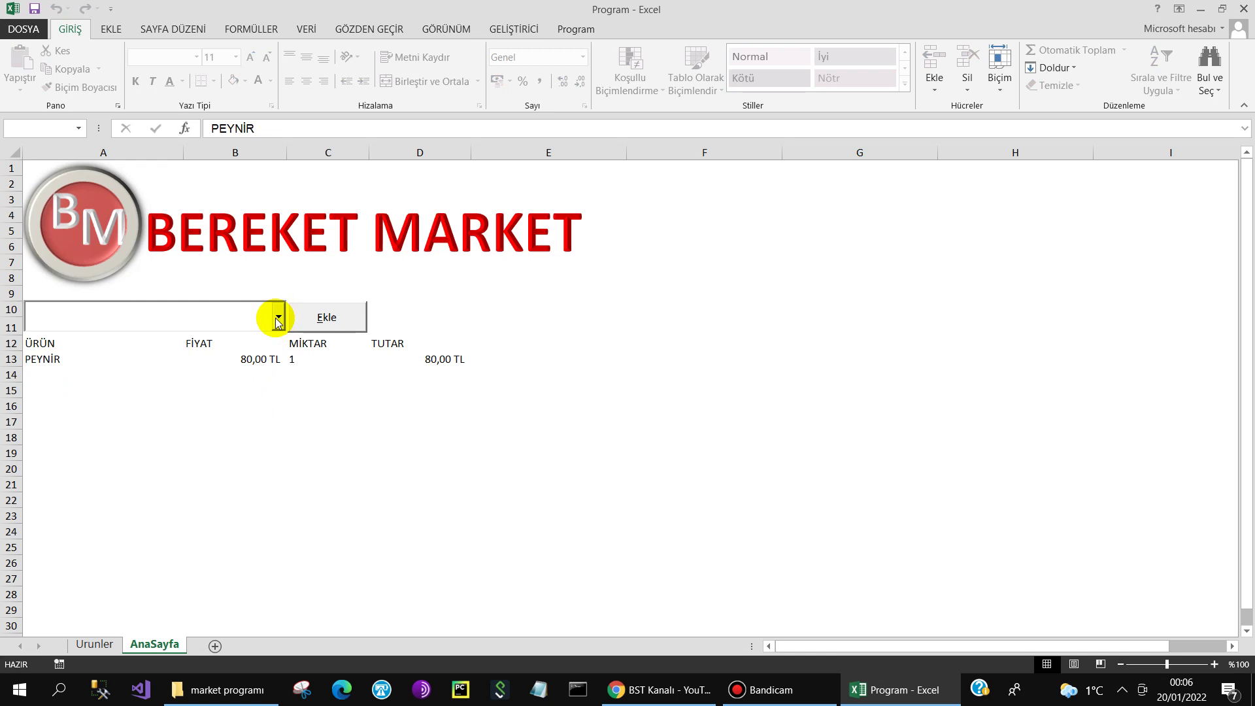
{"action": "left_click", "coordinate": [217, 355]}
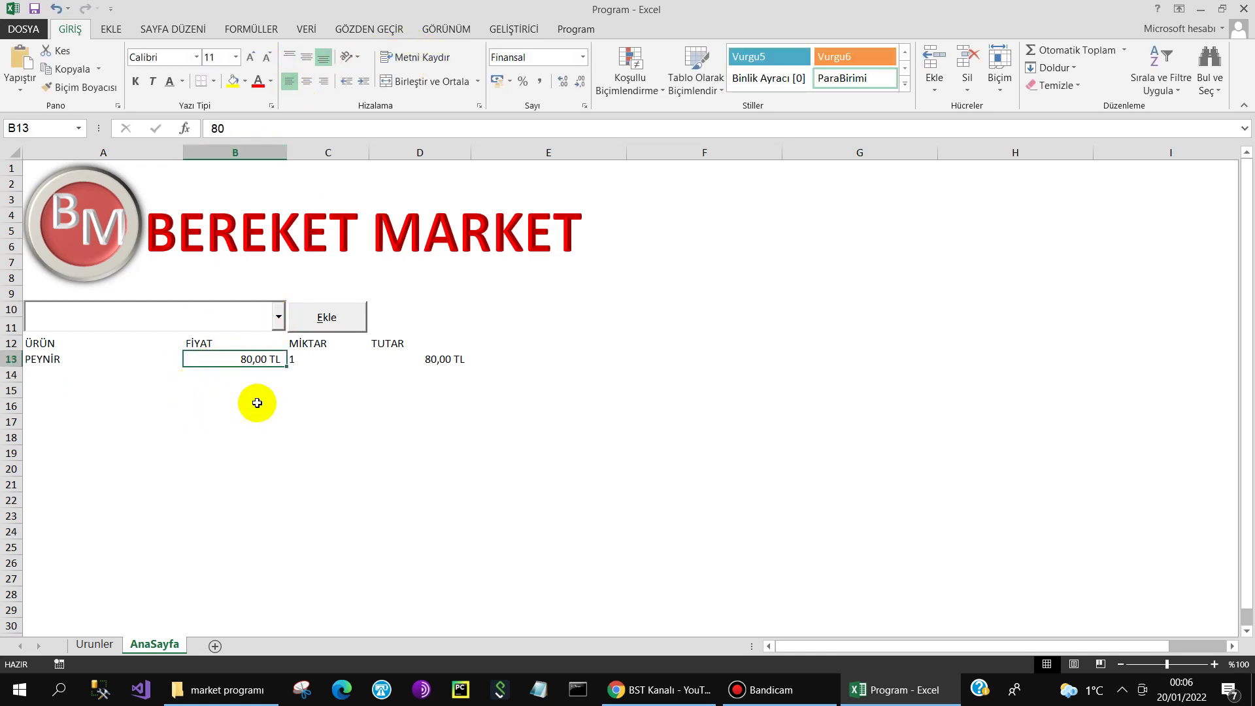
{"action": "left_click", "coordinate": [322, 357]}
{"action": "left_click", "coordinate": [309, 87]}
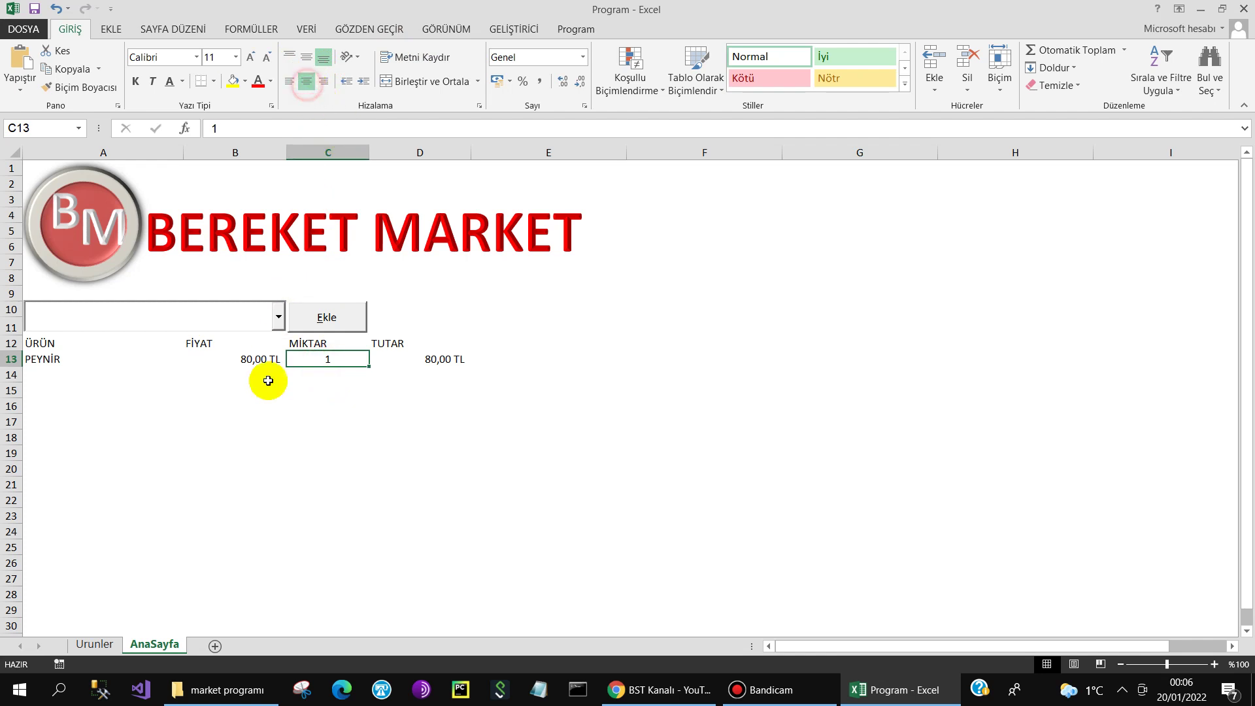
{"action": "left_click", "coordinate": [254, 432]}
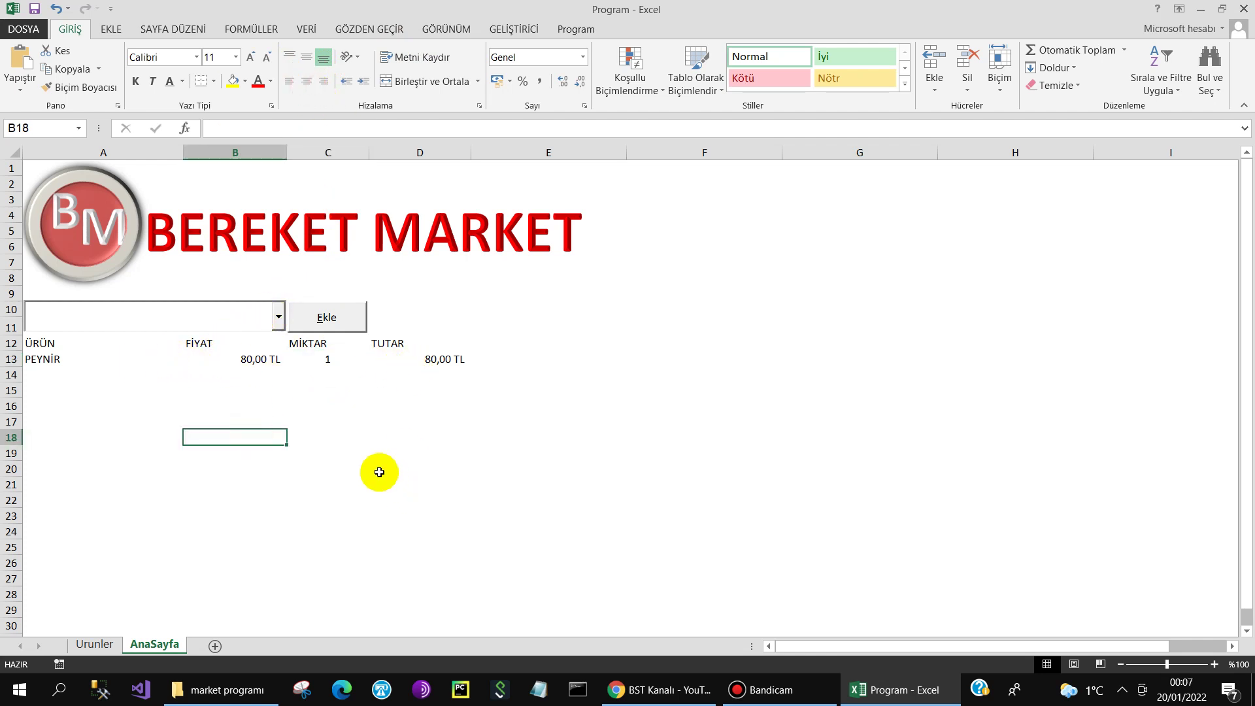
Step: Merge cells D10 and D11 with Merge & Center, then select cell E12
{"action": "left_click", "coordinate": [424, 313]}
{"action": "left_click_drag", "start_coordinate": [432, 313], "coordinate": [435, 324]}
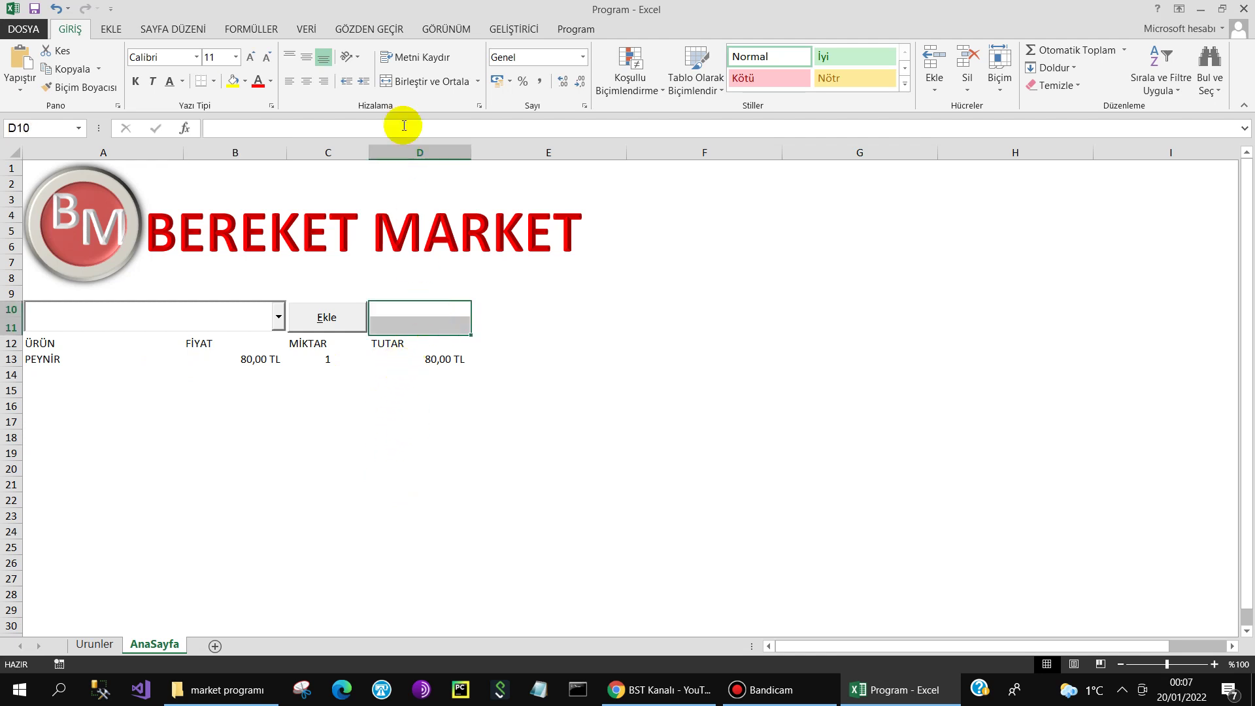
{"action": "left_click", "coordinate": [409, 82]}
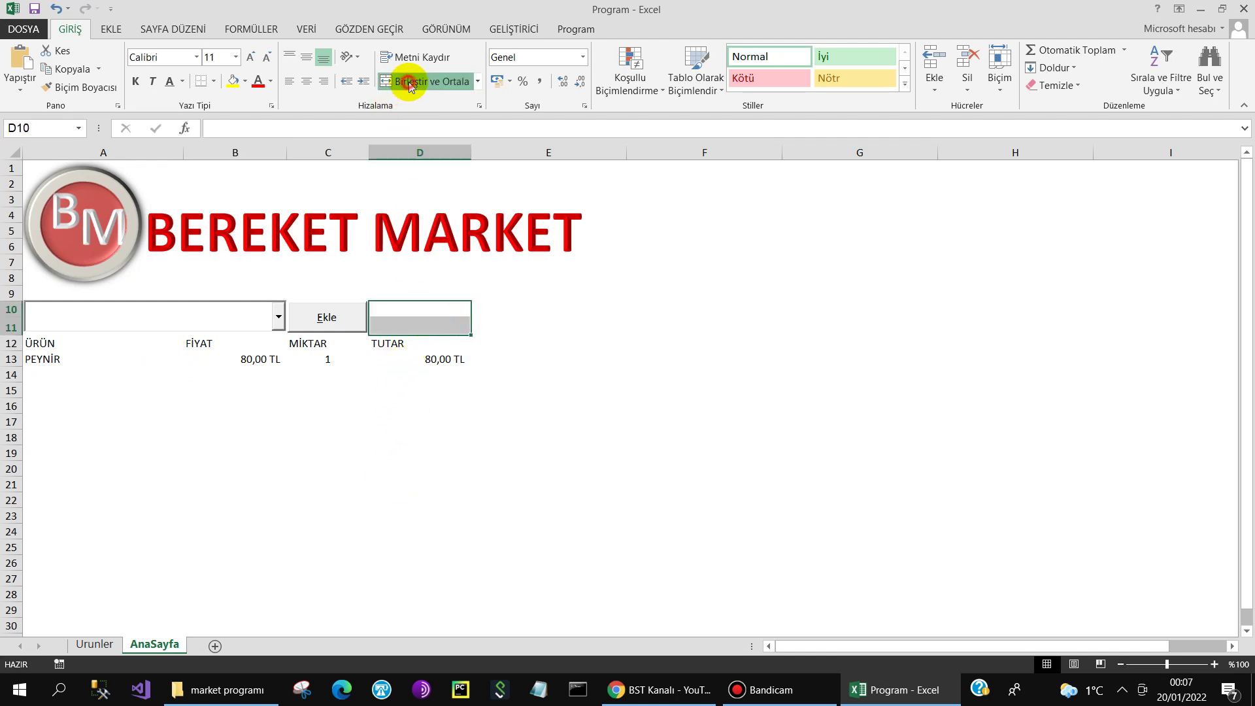
{"action": "left_click", "coordinate": [536, 327]}
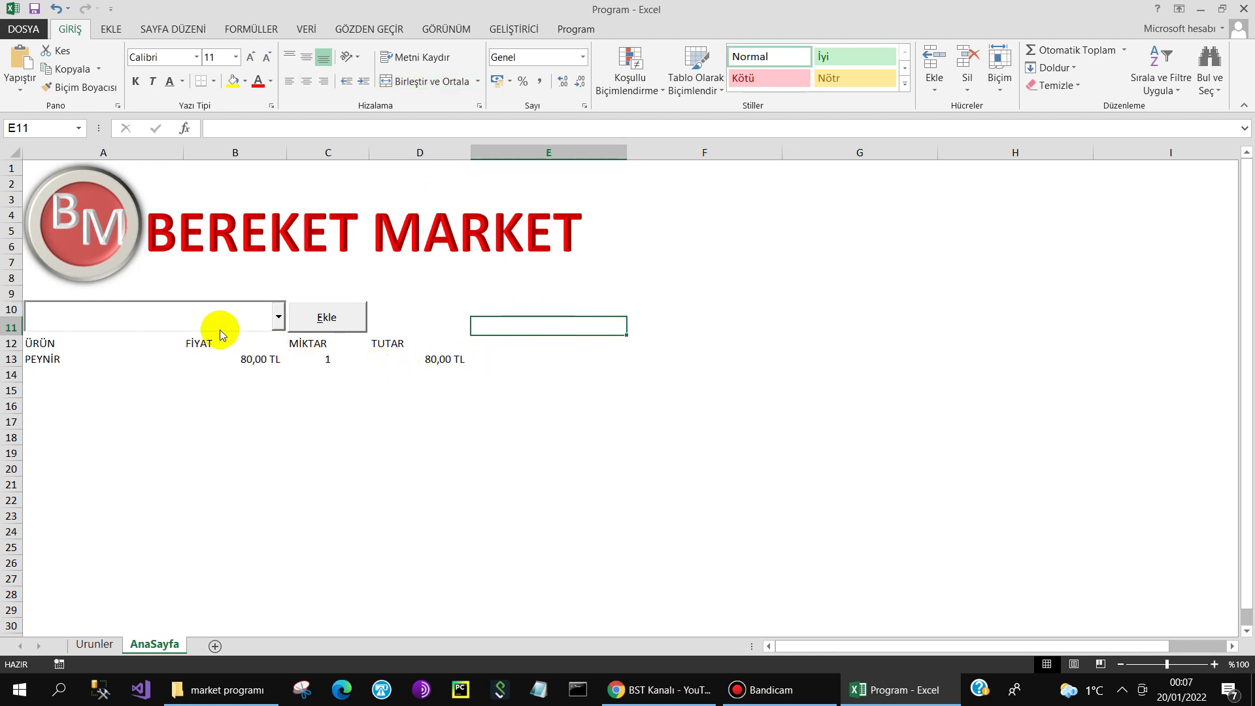
{"action": "left_click", "coordinate": [326, 377]}
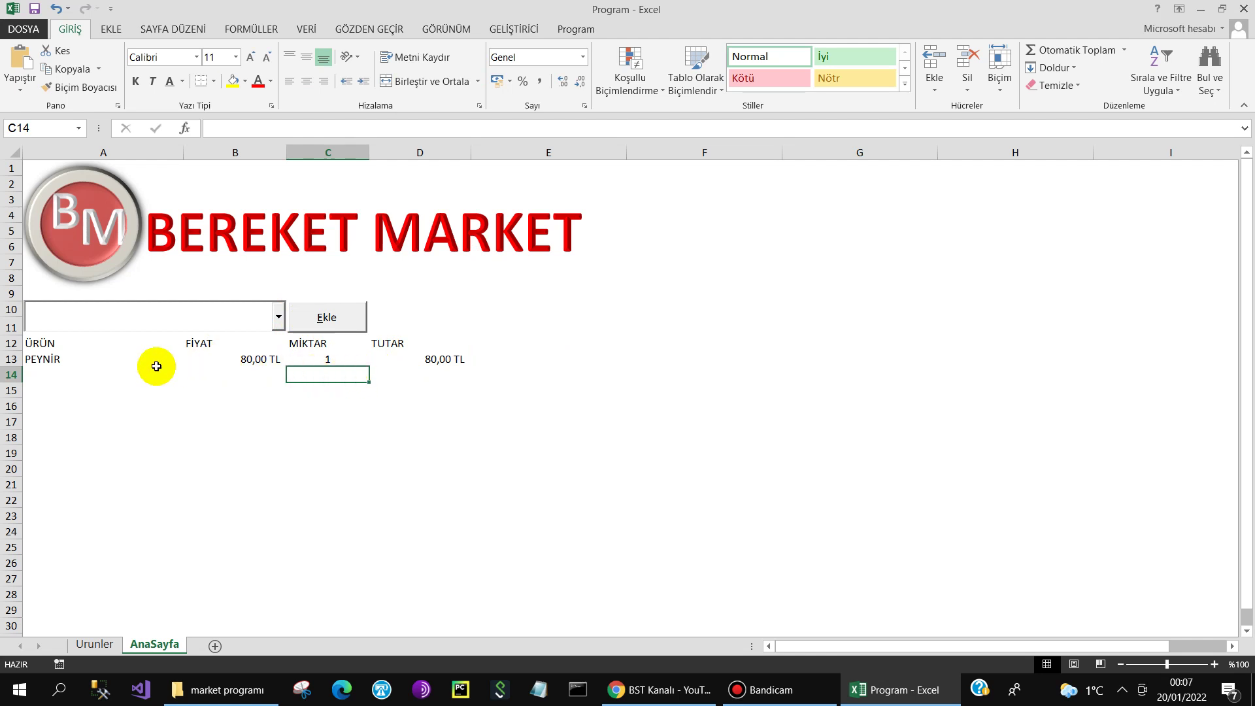
{"action": "left_click", "coordinate": [12, 359]}
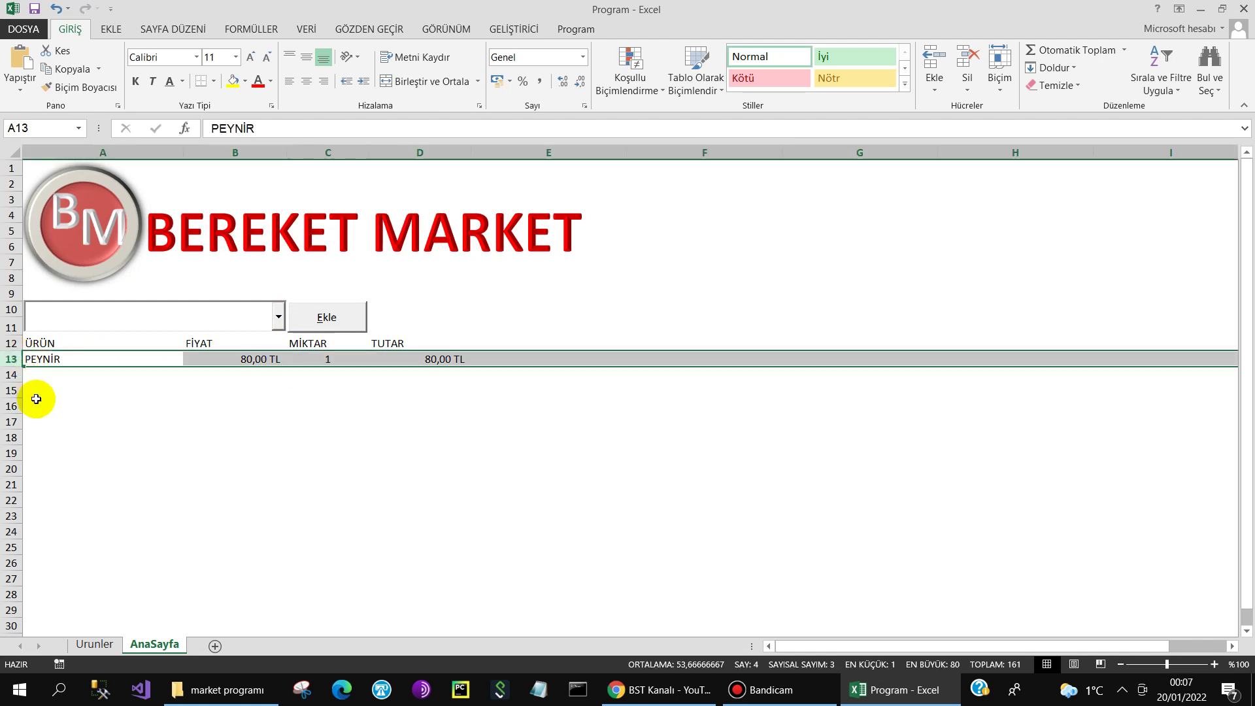
{"action": "left_click", "coordinate": [343, 413]}
{"action": "left_click", "coordinate": [571, 340]}
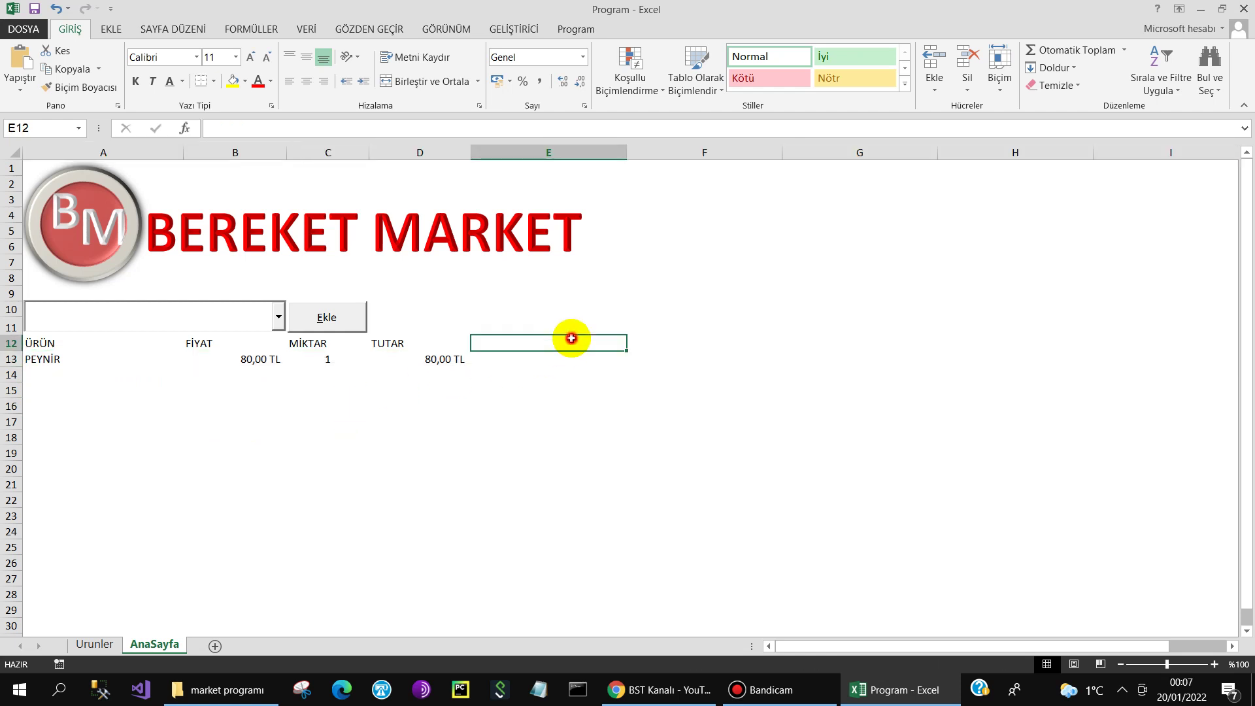
Step: Record a macro that inserts a blank row 13 above PEYNİR and selects A13
{"action": "left_click", "coordinate": [516, 29]}
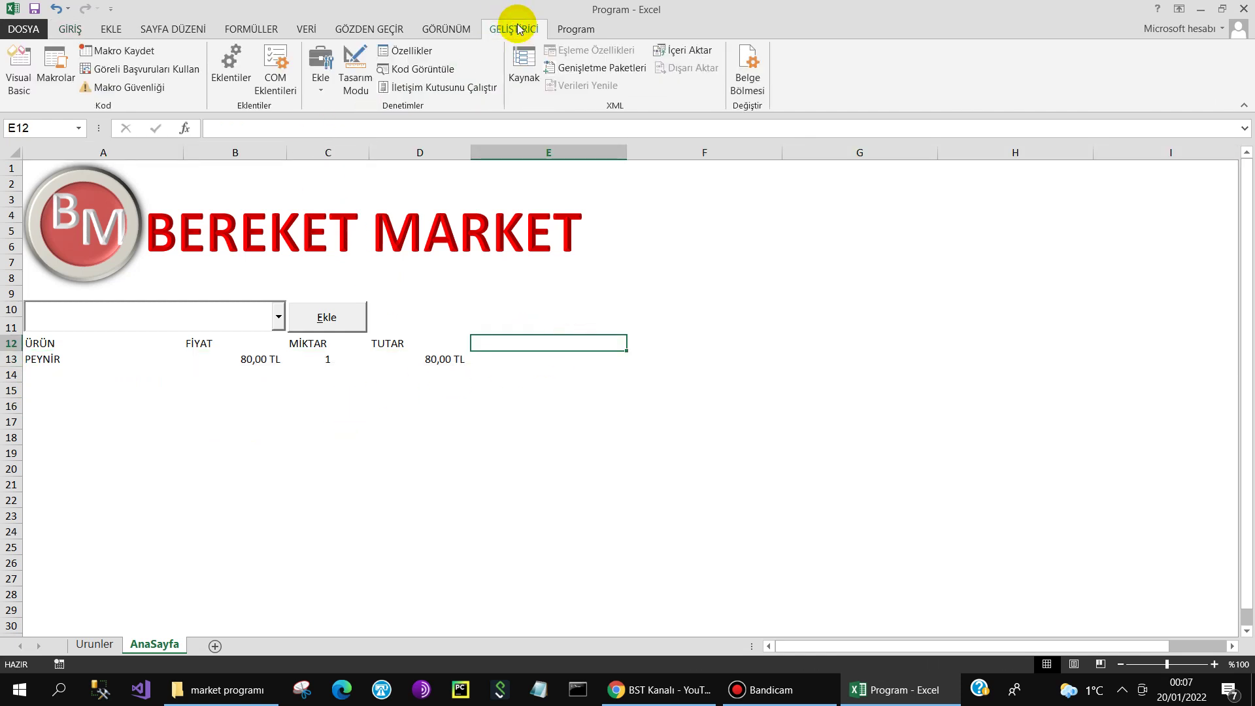
{"action": "left_click", "coordinate": [119, 55]}
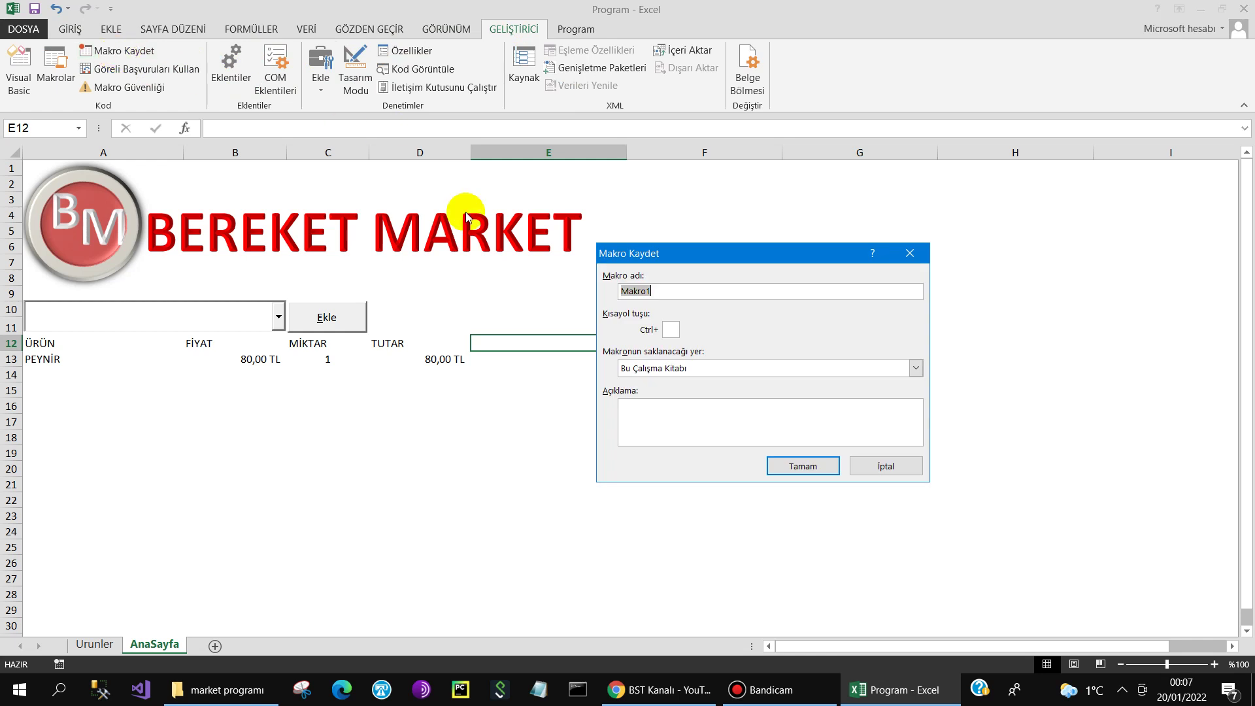
{"action": "left_click", "coordinate": [778, 467]}
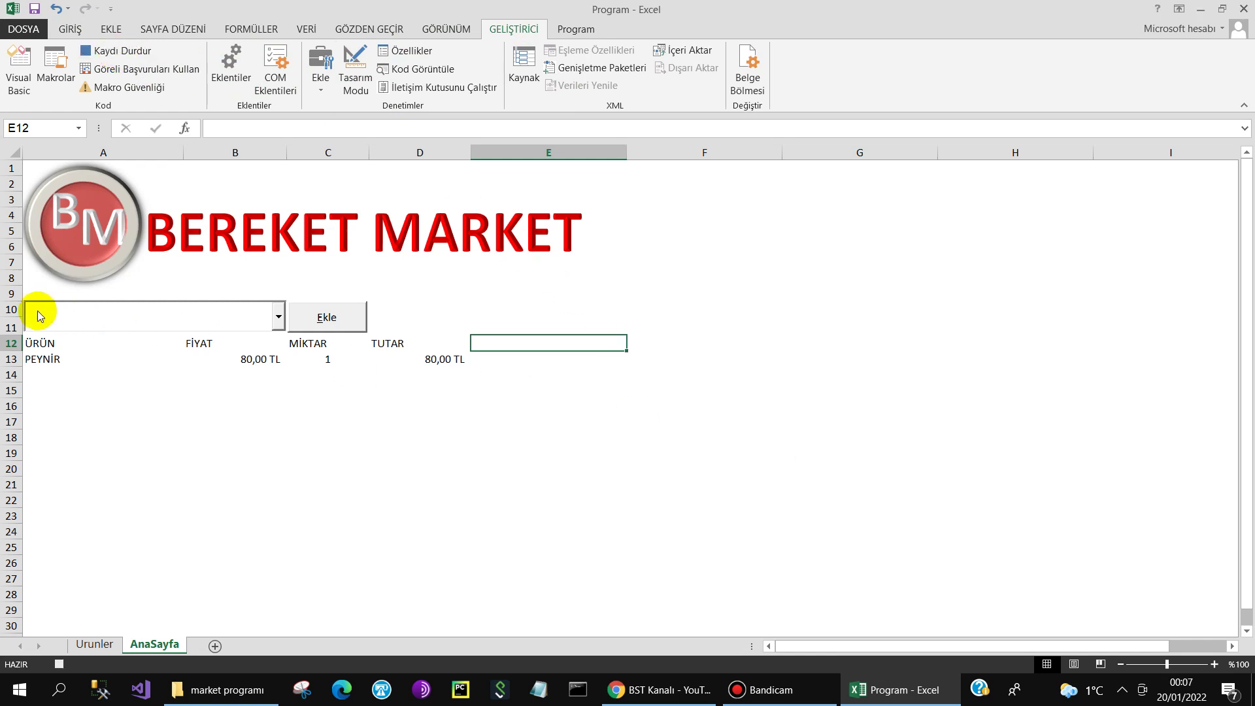
{"action": "right_click", "coordinate": [11, 359]}
{"action": "left_click", "coordinate": [78, 471]}
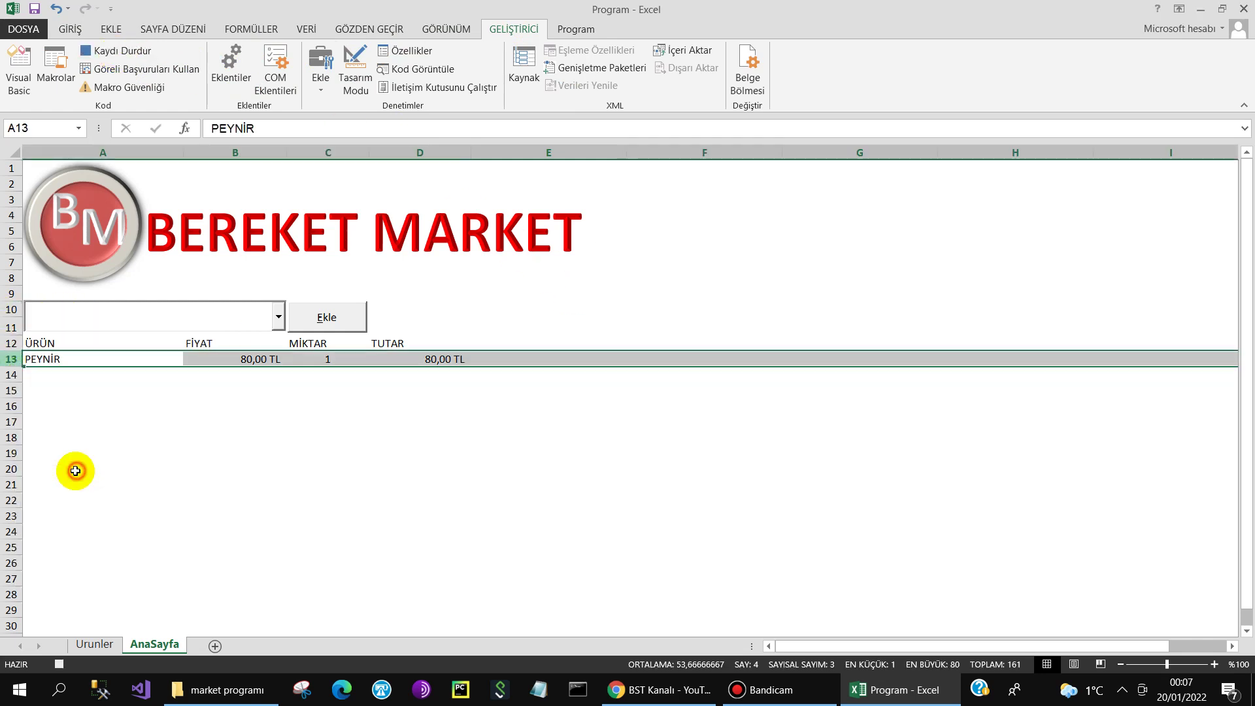
{"action": "left_click", "coordinate": [55, 359]}
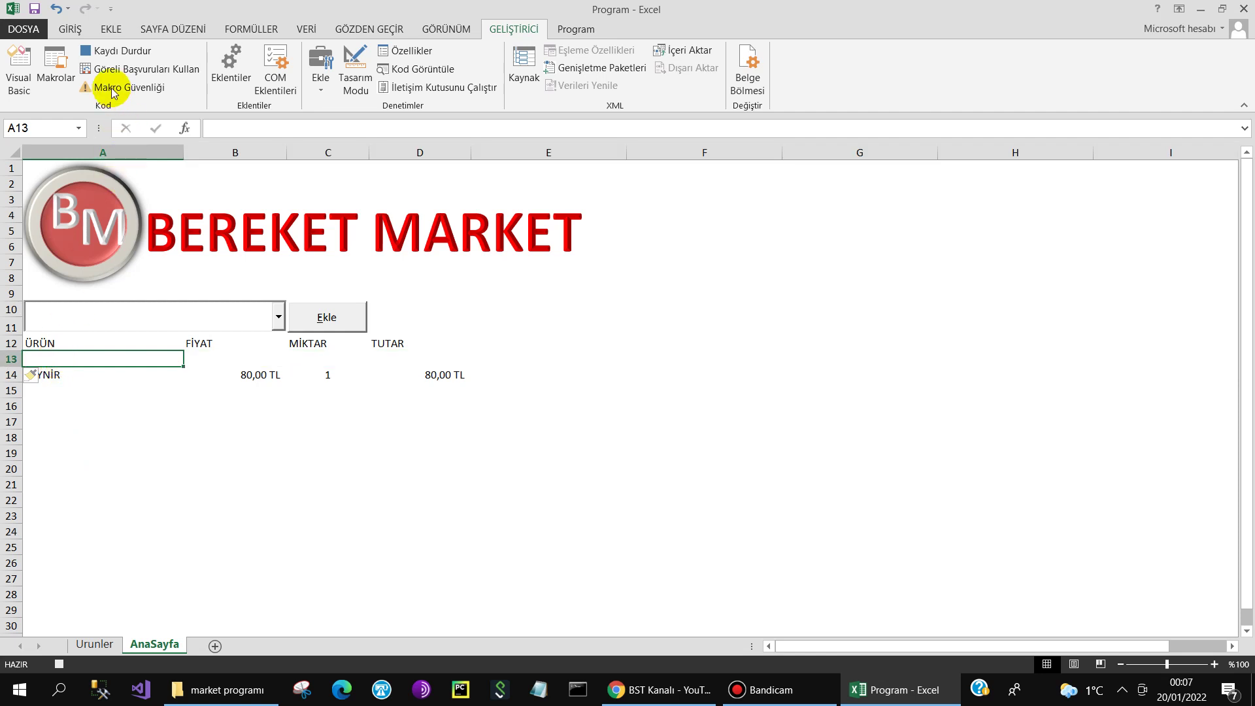
{"action": "left_click", "coordinate": [20, 69]}
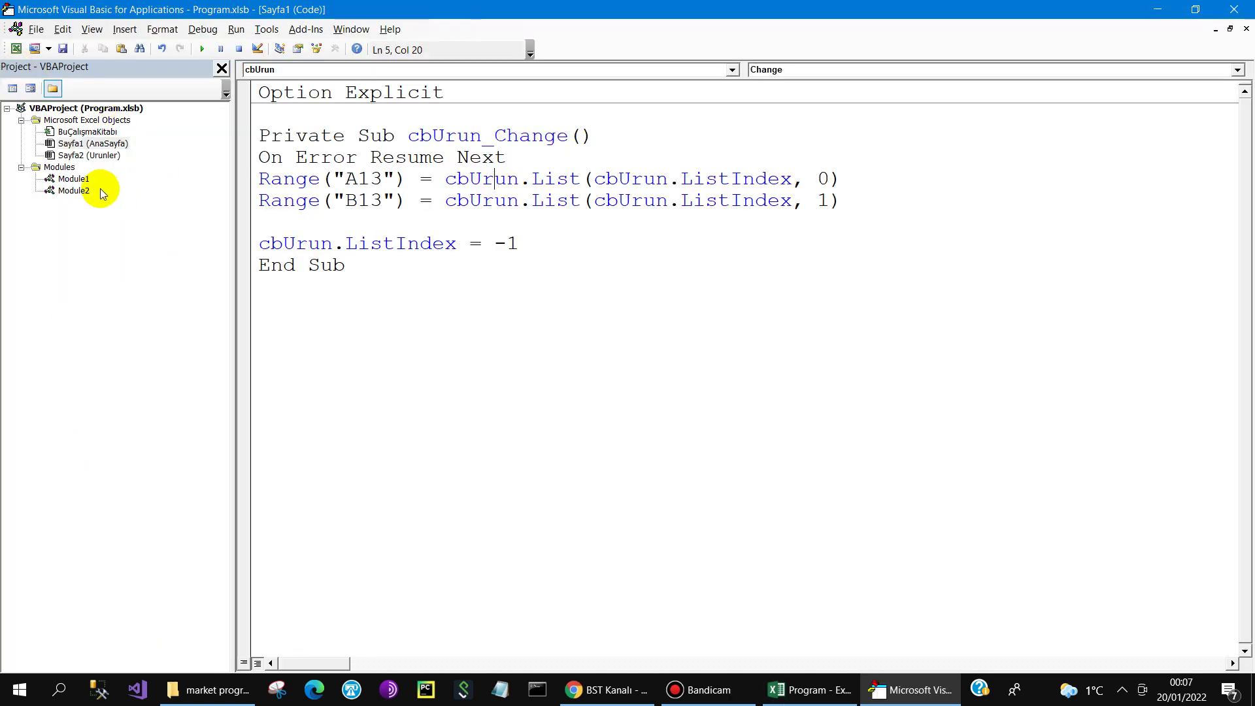
Step: Cut Makro1's three recorded row-insert lines out of Module2
{"action": "double_click", "coordinate": [74, 190]}
{"action": "left_click", "coordinate": [299, 263]}
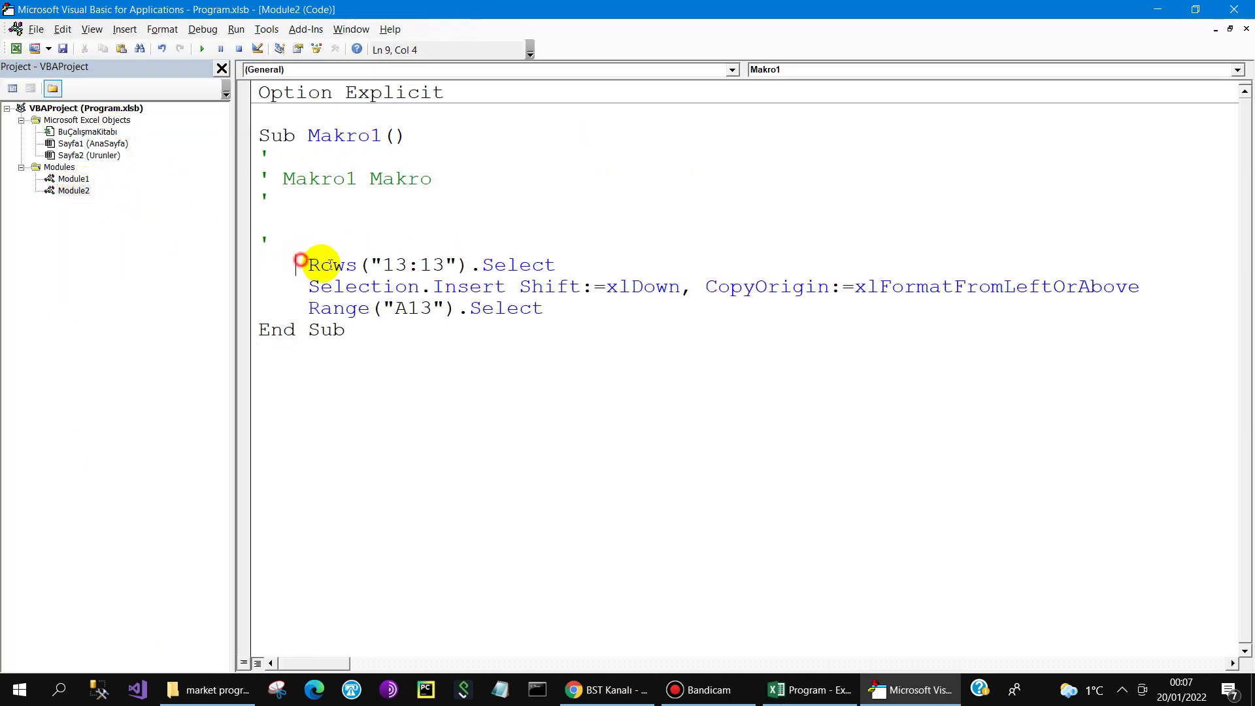
{"action": "left_click_drag", "start_coordinate": [299, 263], "coordinate": [553, 308]}
{"action": "right_click", "coordinate": [470, 288]}
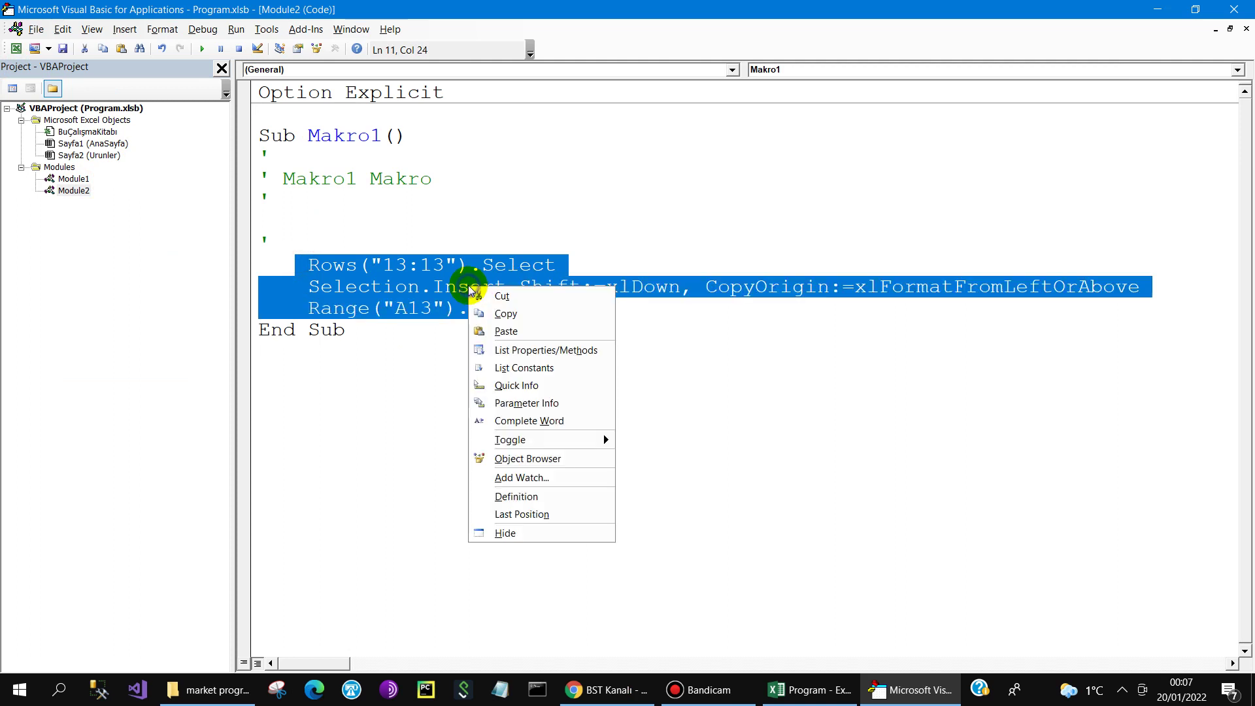
{"action": "left_click", "coordinate": [501, 296]}
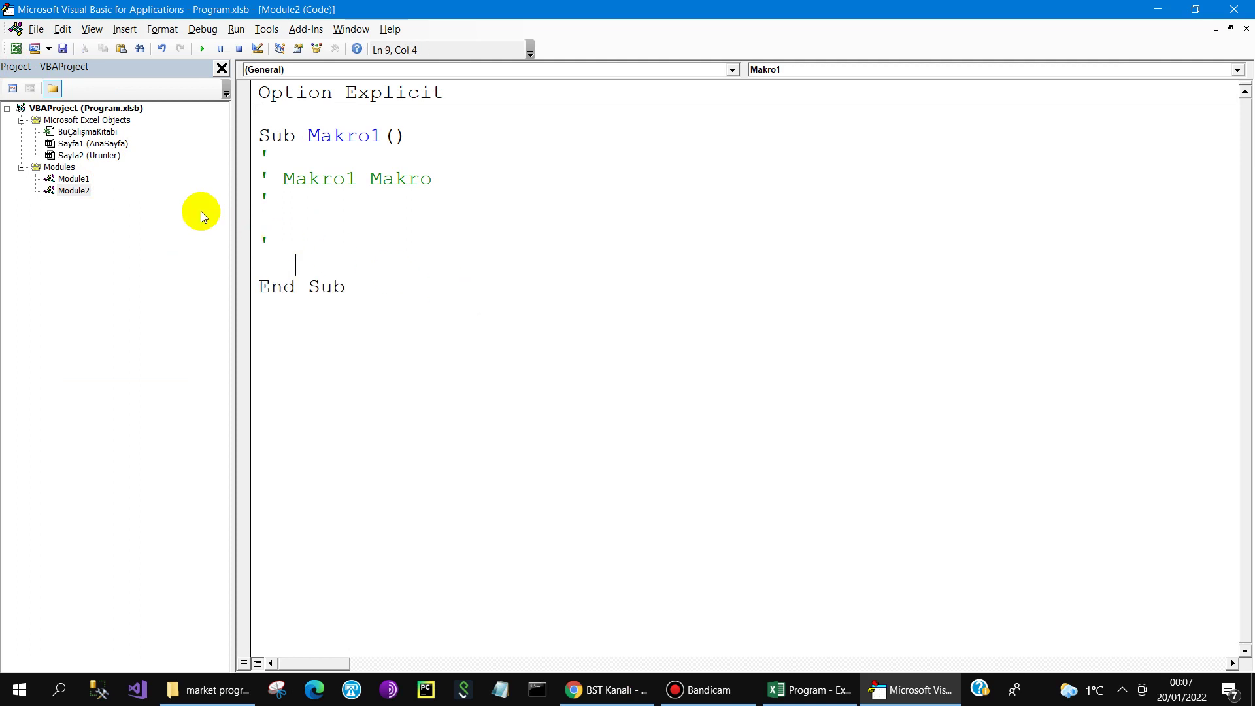
Step: Paste the lines into cbUrun_Change after cbUrun.ListIndex = -1, then leave Design Mode
{"action": "left_click", "coordinate": [832, 690]}
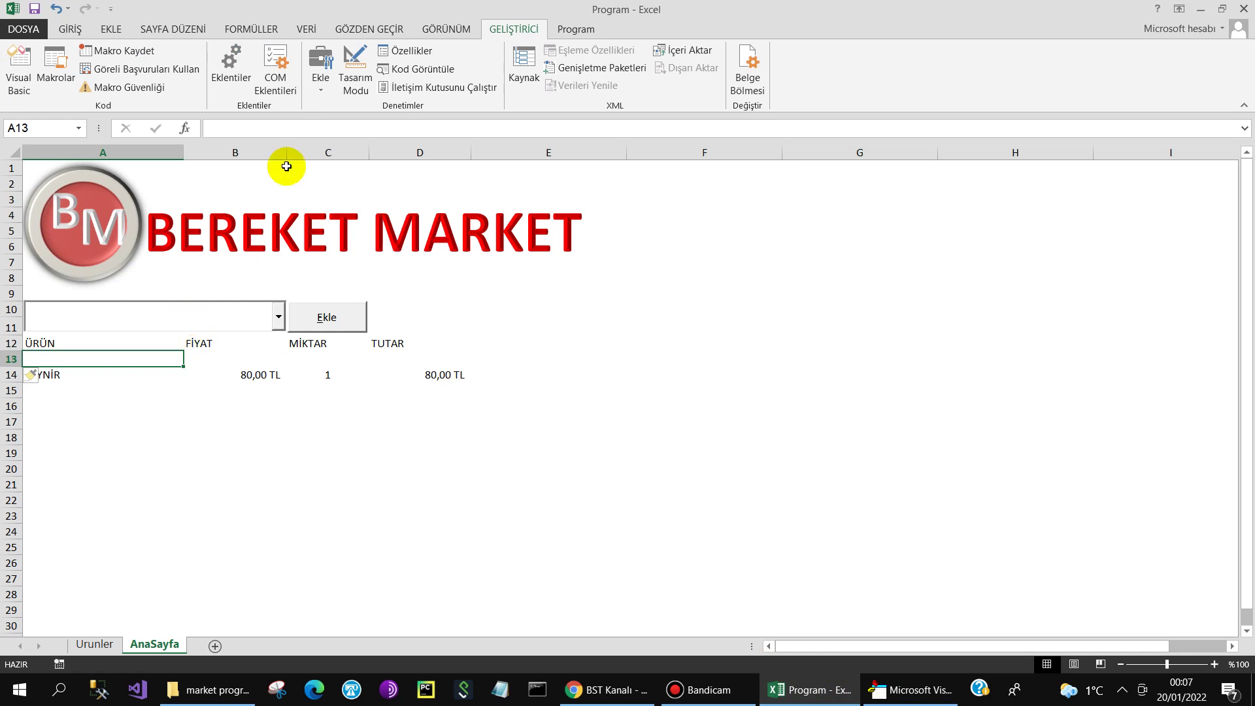
{"action": "left_click", "coordinate": [359, 69]}
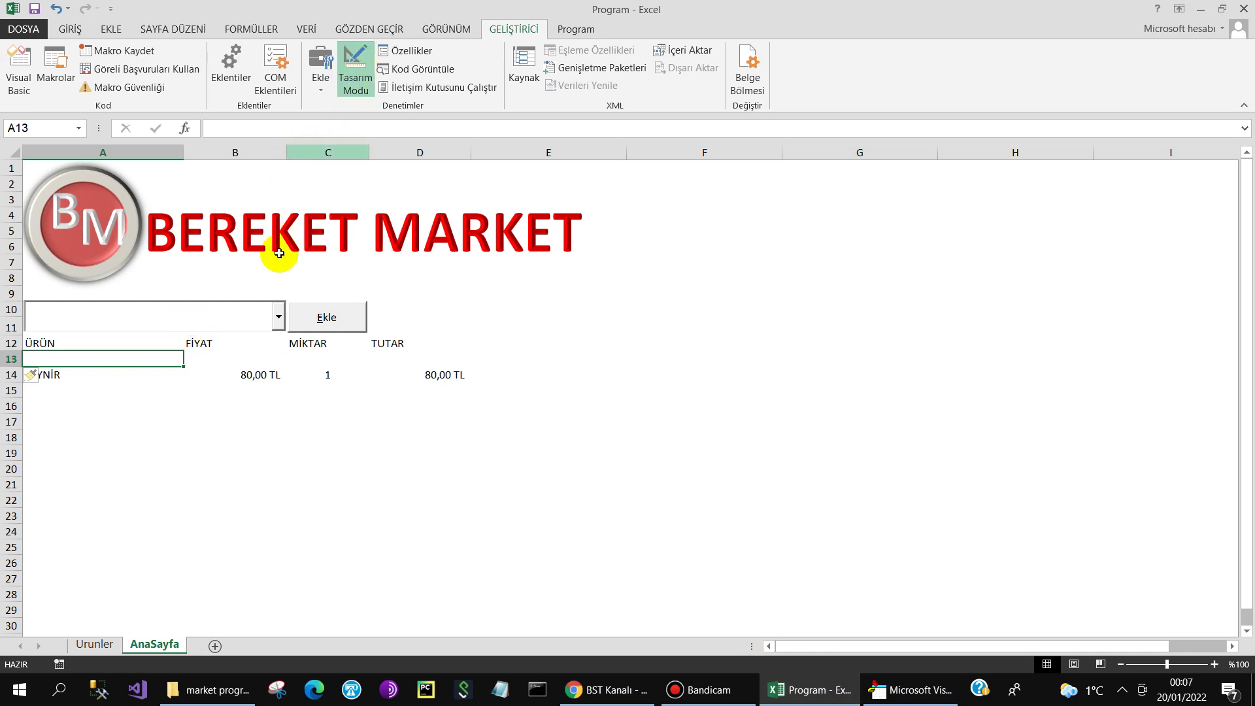
{"action": "double_click", "coordinate": [219, 316]}
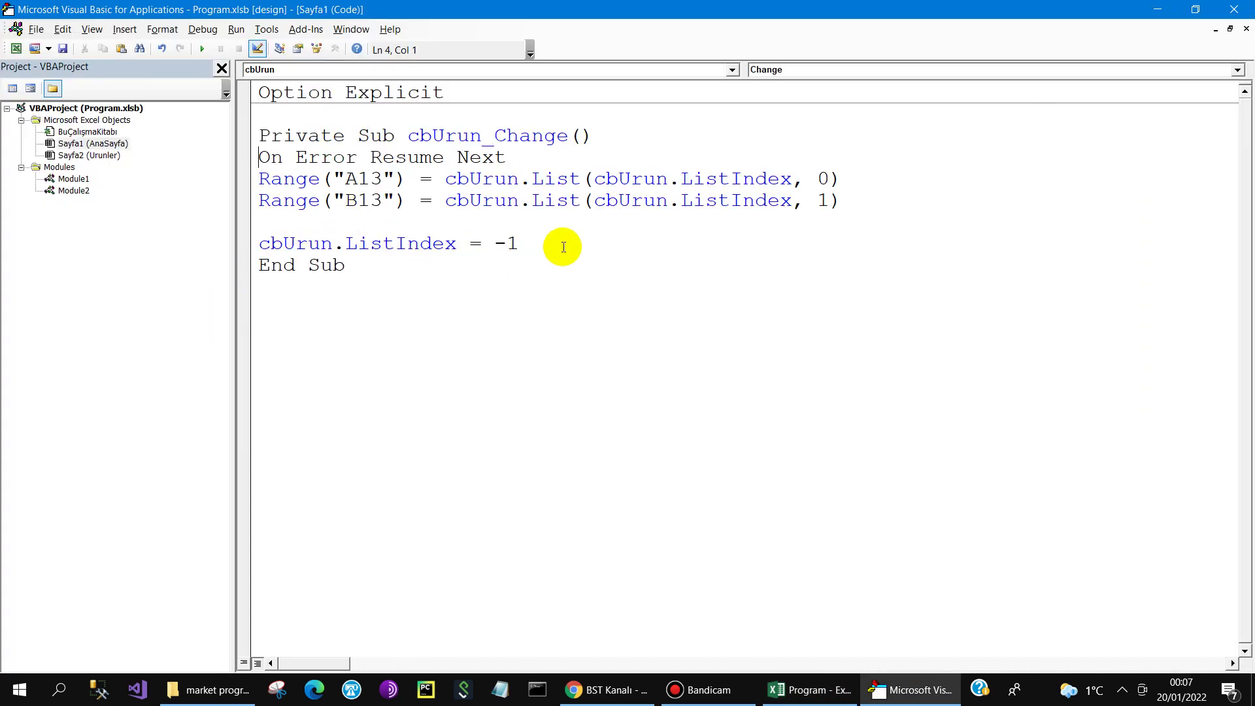
{"action": "key", "text": "Return"}
{"action": "key", "text": "ctrl+v"}
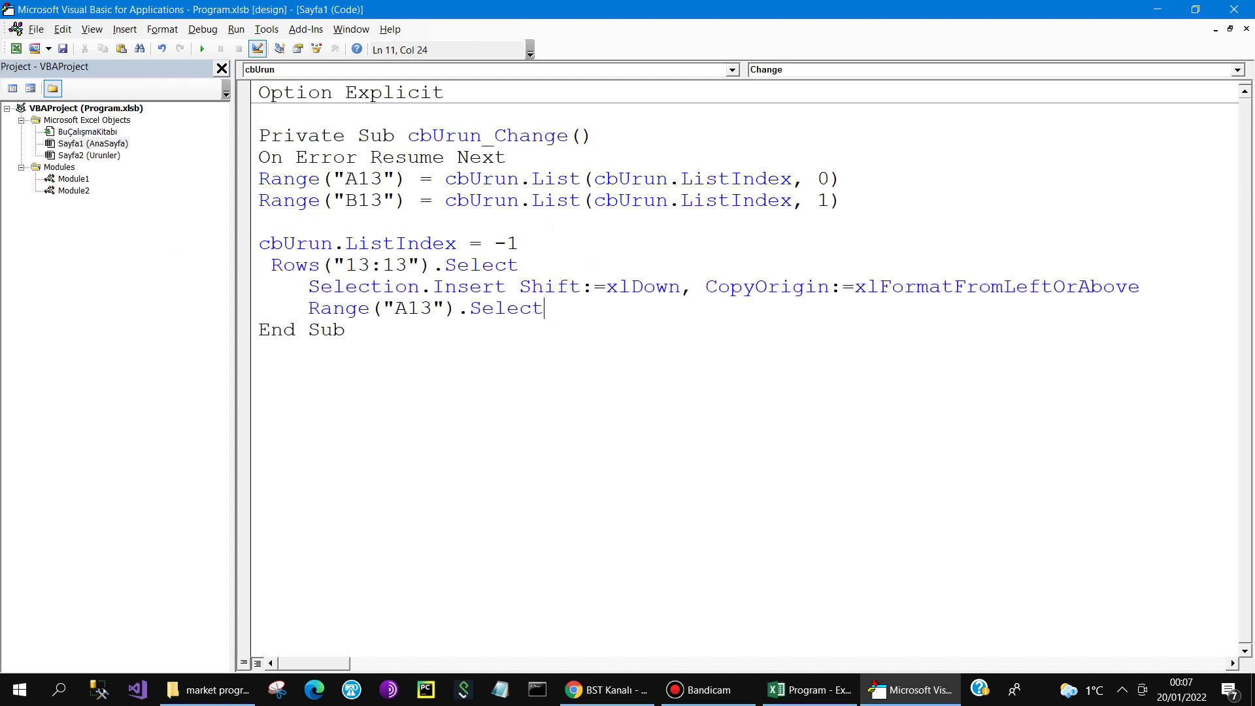
{"action": "left_click", "coordinate": [810, 691]}
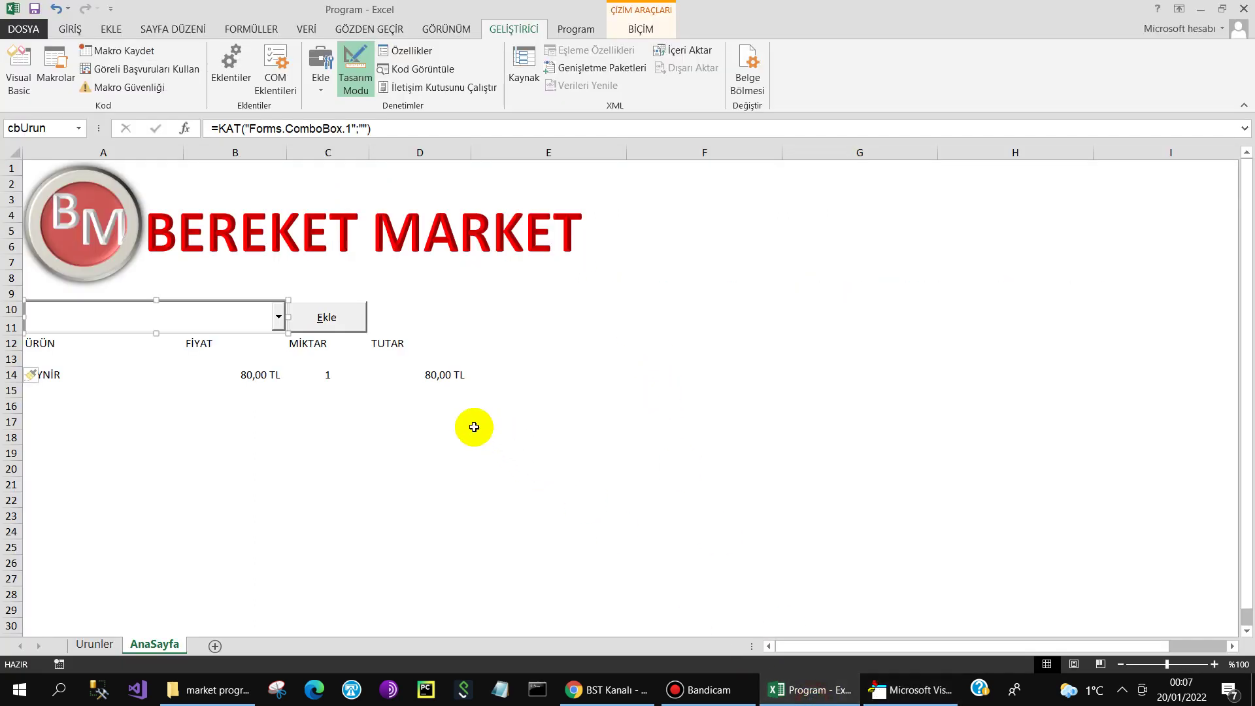
{"action": "left_click", "coordinate": [354, 78]}
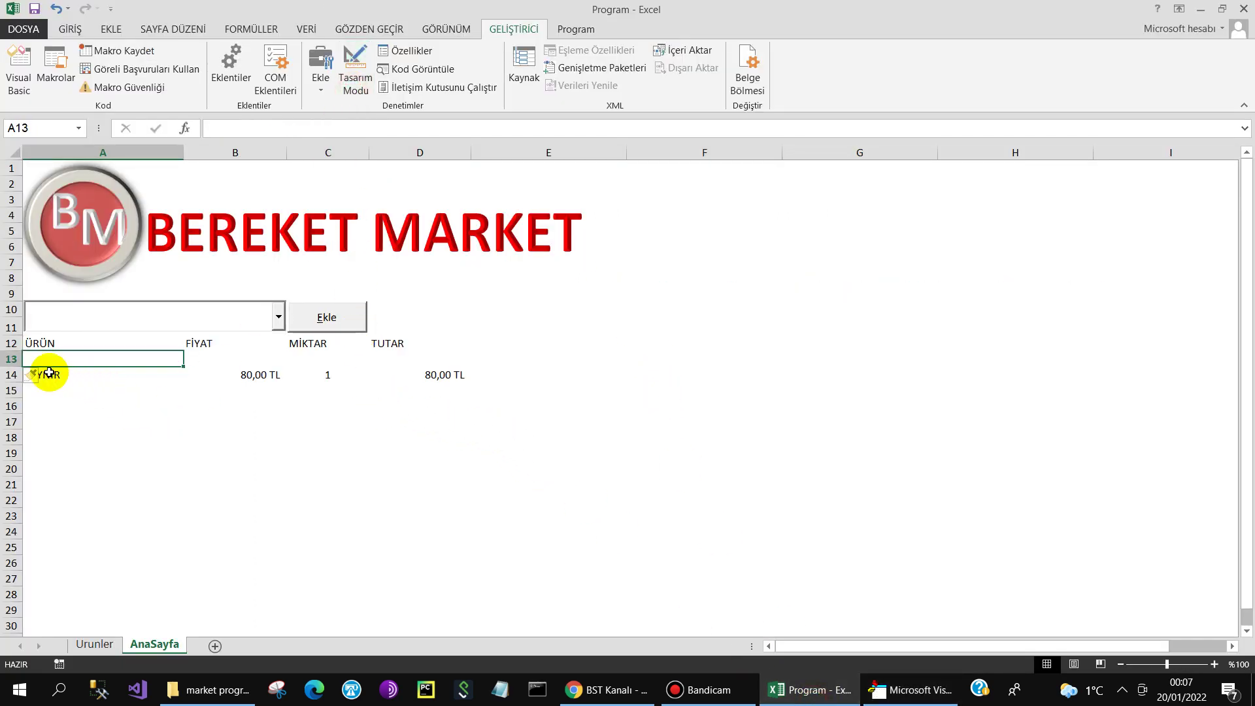
{"action": "left_click", "coordinate": [436, 310]}
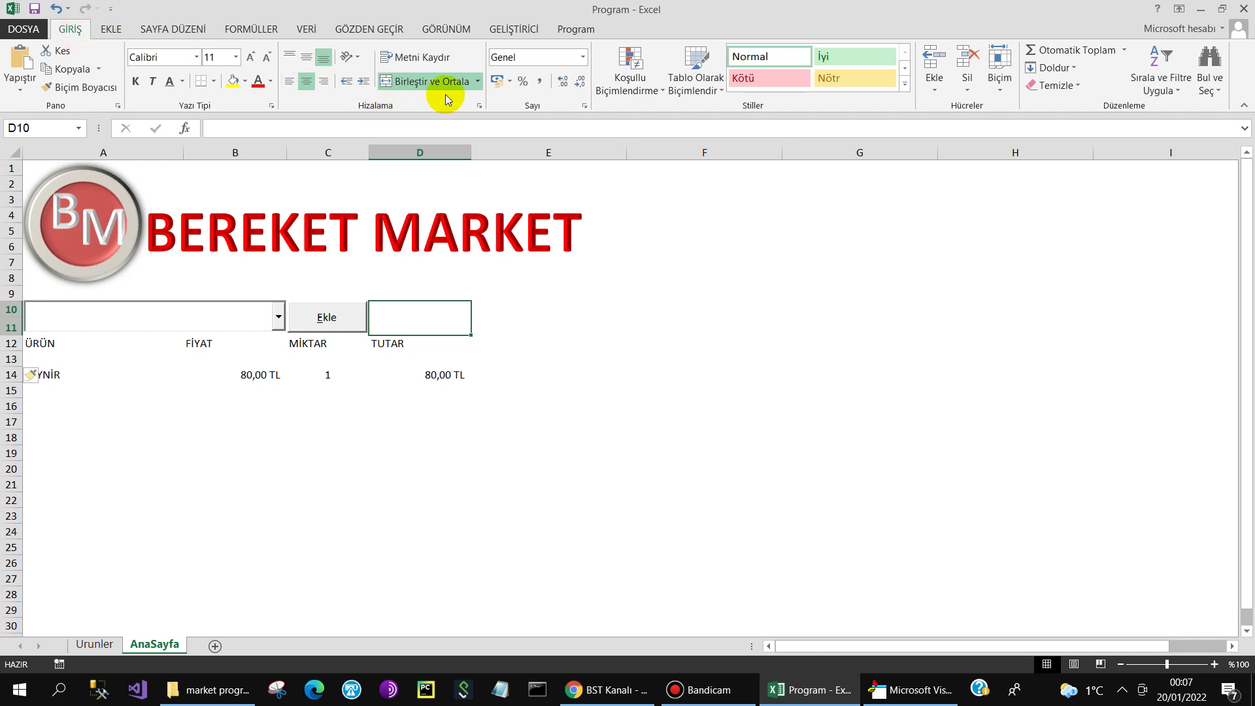
Step: Draw an ActiveX command button beside the Ekle button
{"action": "left_click", "coordinate": [540, 295]}
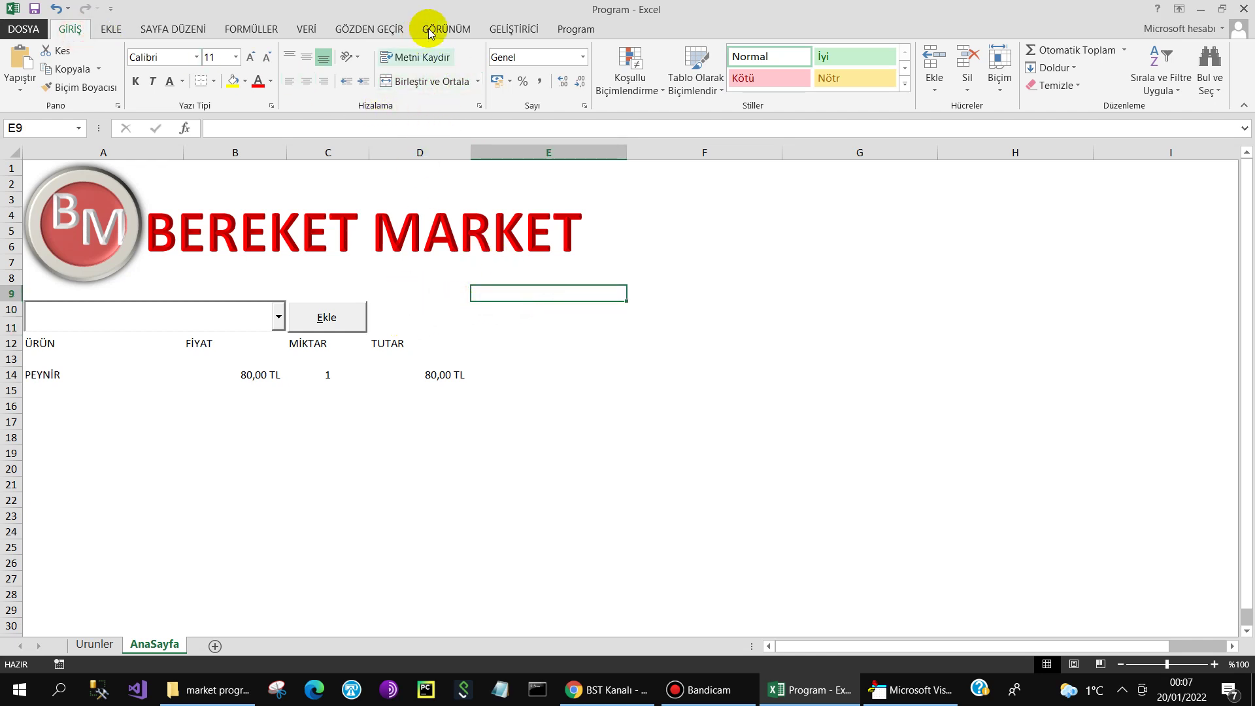
{"action": "left_click", "coordinate": [516, 30]}
{"action": "left_click", "coordinate": [322, 87]}
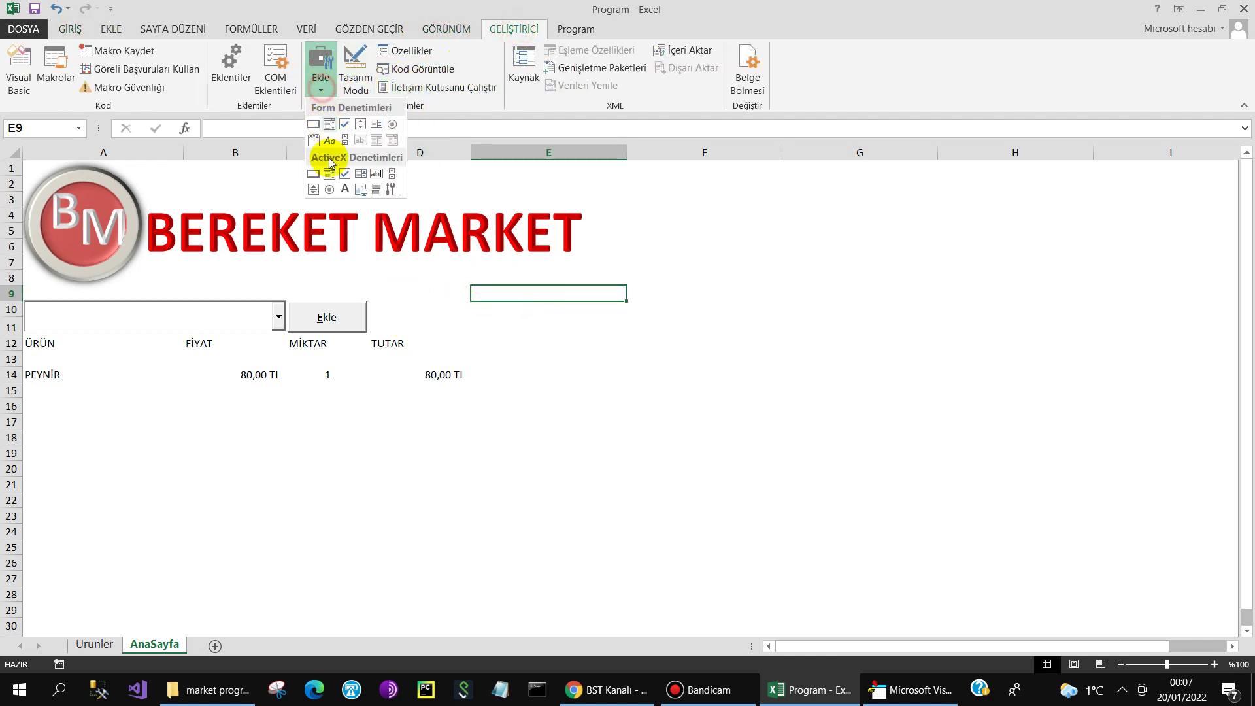
{"action": "left_click", "coordinate": [314, 175]}
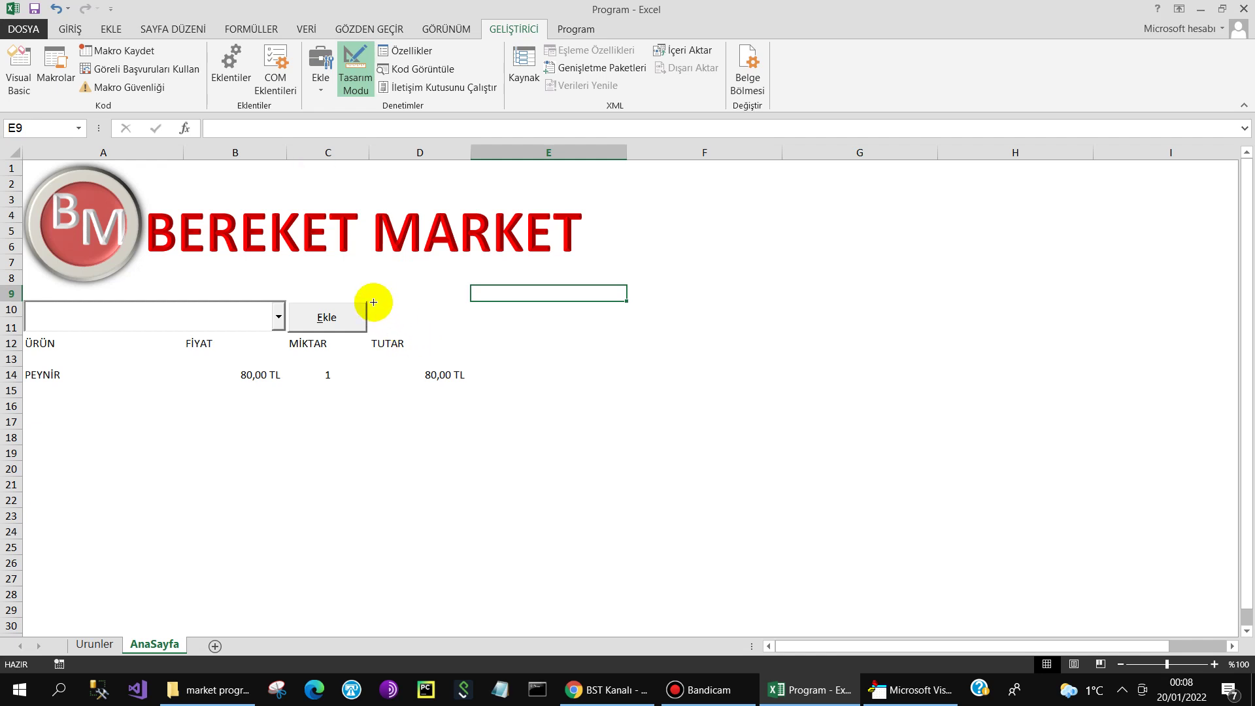
{"action": "left_click_drag", "start_coordinate": [373, 302], "coordinate": [468, 332]}
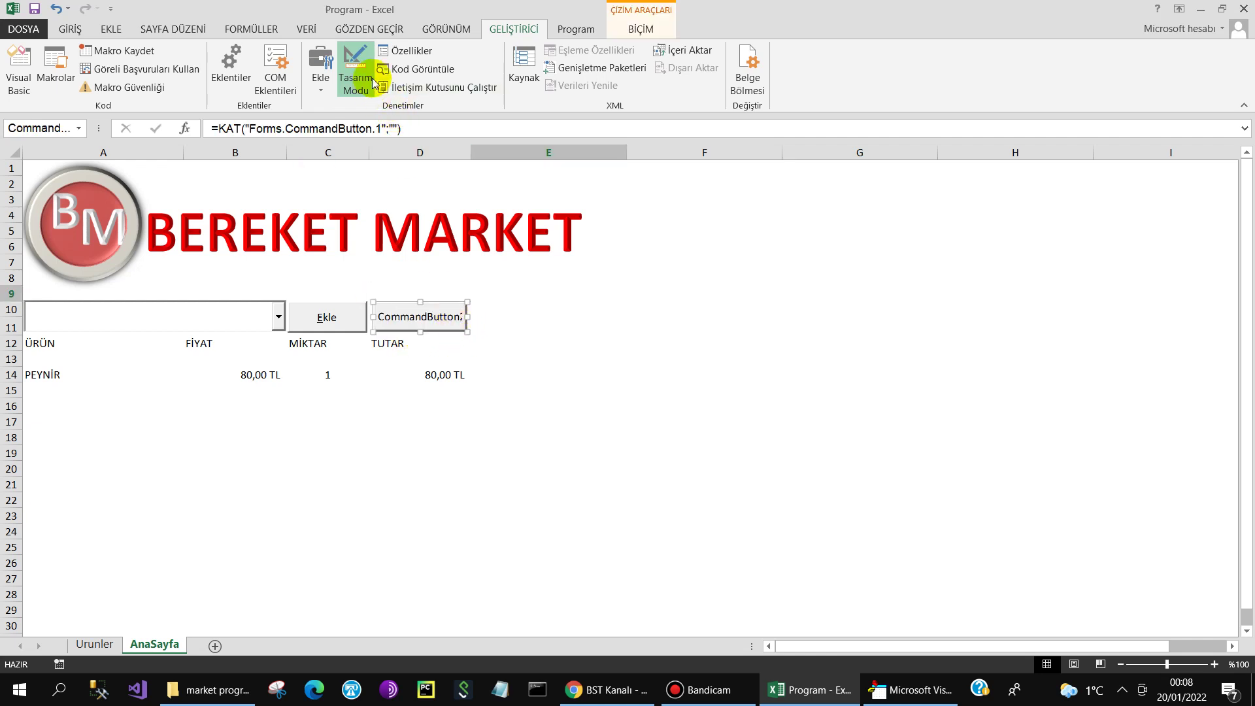
Step: Set the new button's Caption to Yeni and its Accelerator to Y
{"action": "left_click", "coordinate": [406, 50]}
{"action": "left_click", "coordinate": [1005, 248]}
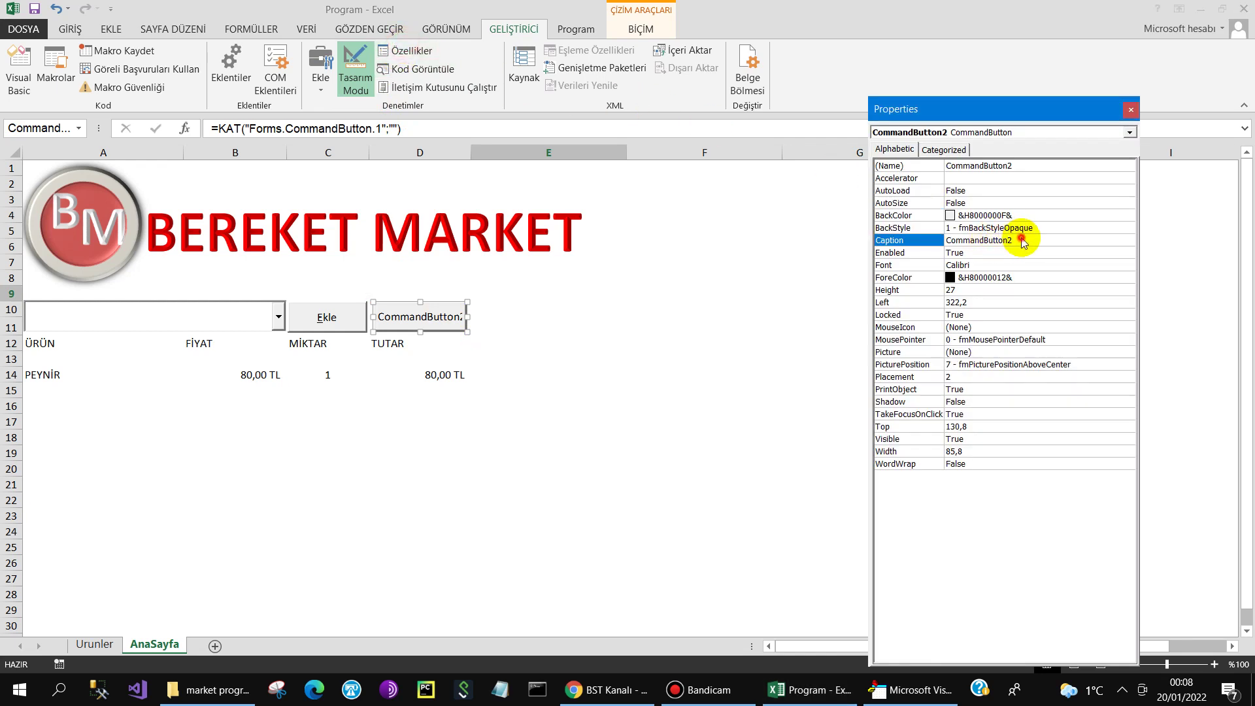
{"action": "double_click", "coordinate": [1010, 241]}
{"action": "type", "text": "Yeni"}
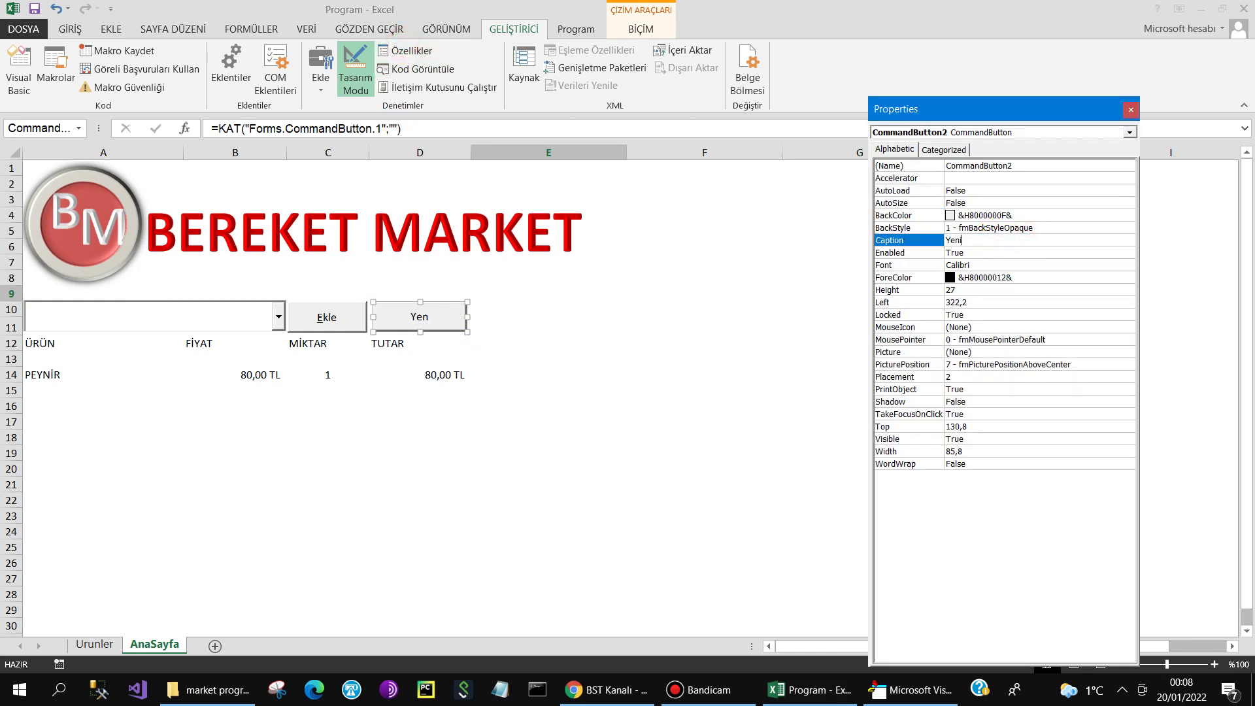
{"action": "left_click", "coordinate": [959, 179]}
{"action": "type", "text": "Y"}
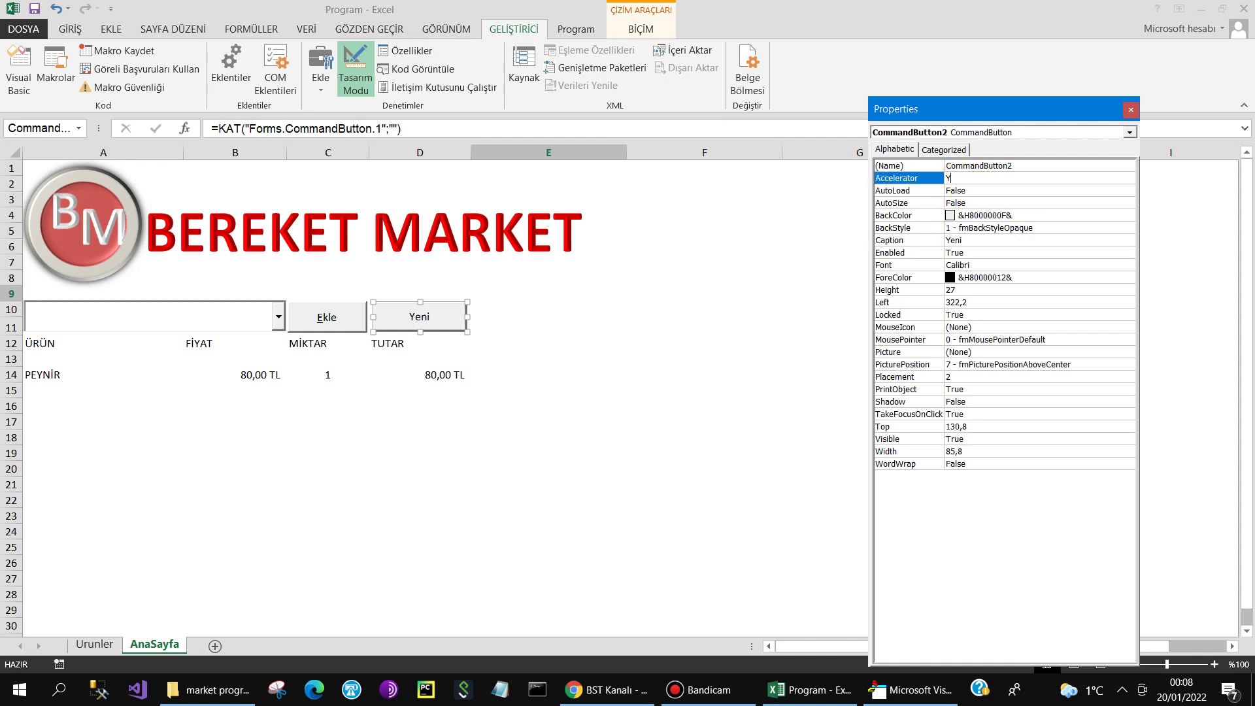
{"action": "left_click", "coordinate": [1130, 109]}
{"action": "left_click", "coordinate": [763, 343]}
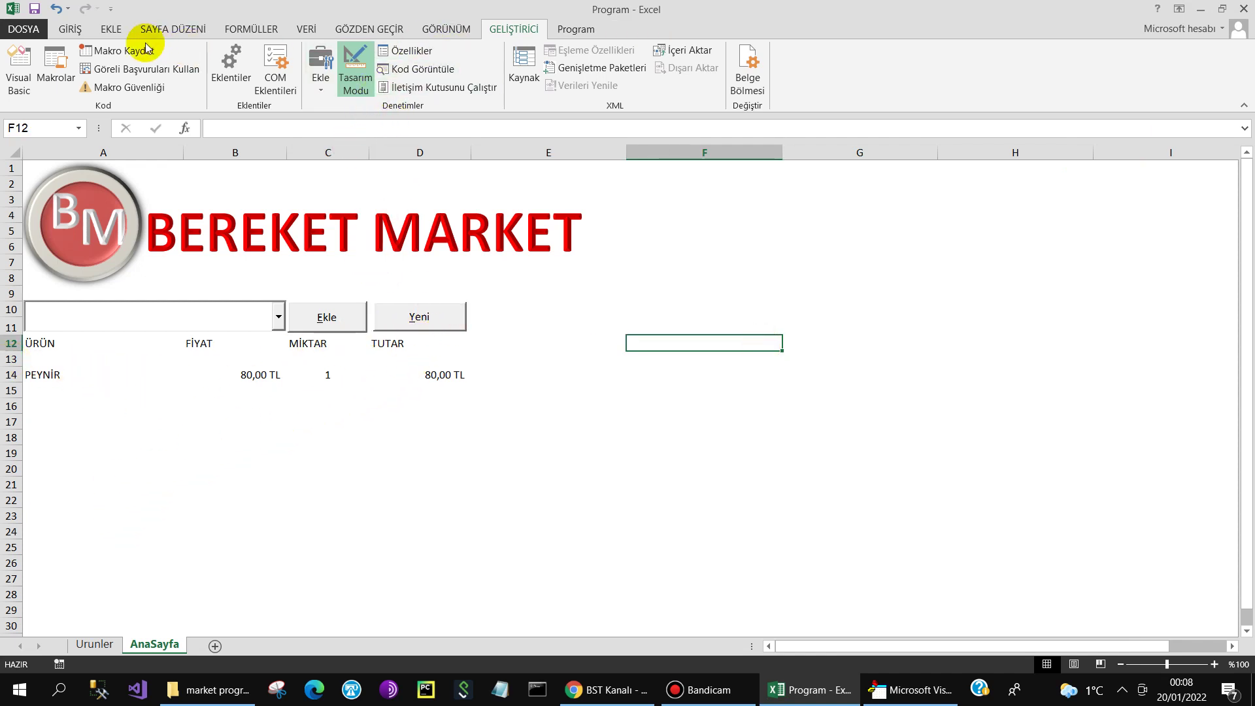
Step: Record a macro that clears every row from 14 downward and reselects A13
{"action": "left_click", "coordinate": [114, 50]}
{"action": "left_click", "coordinate": [782, 469]}
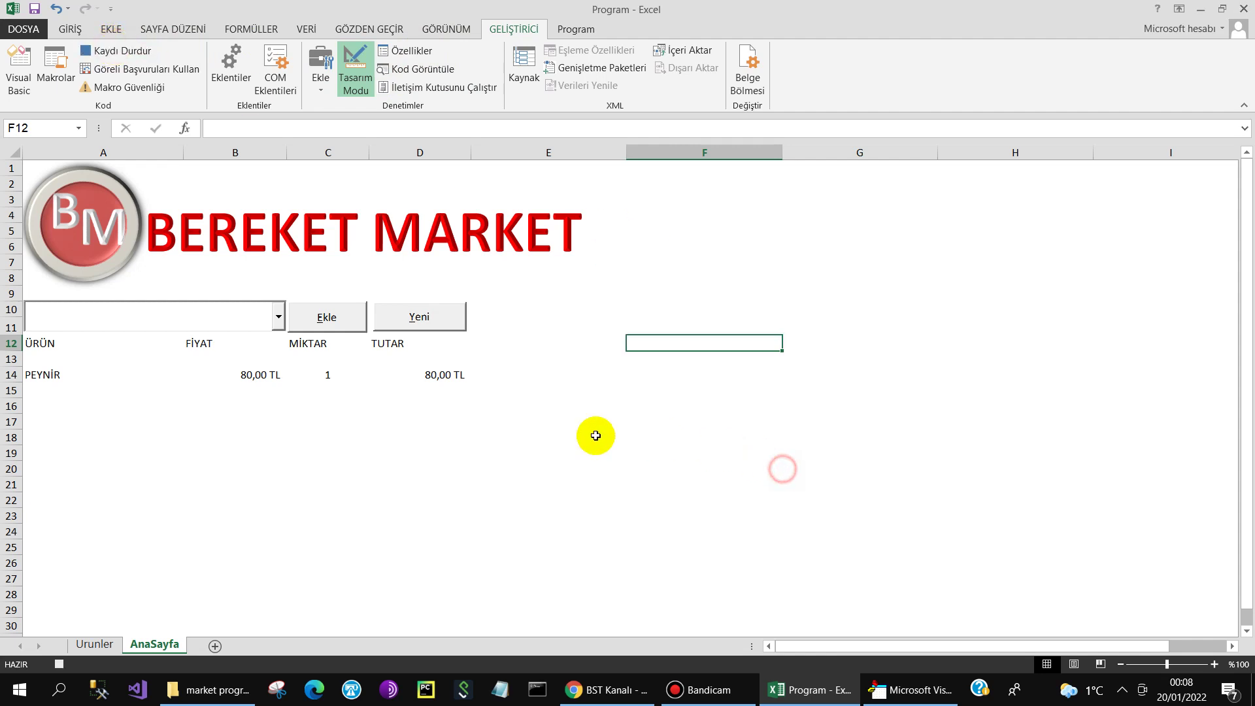
{"action": "left_click", "coordinate": [15, 375]}
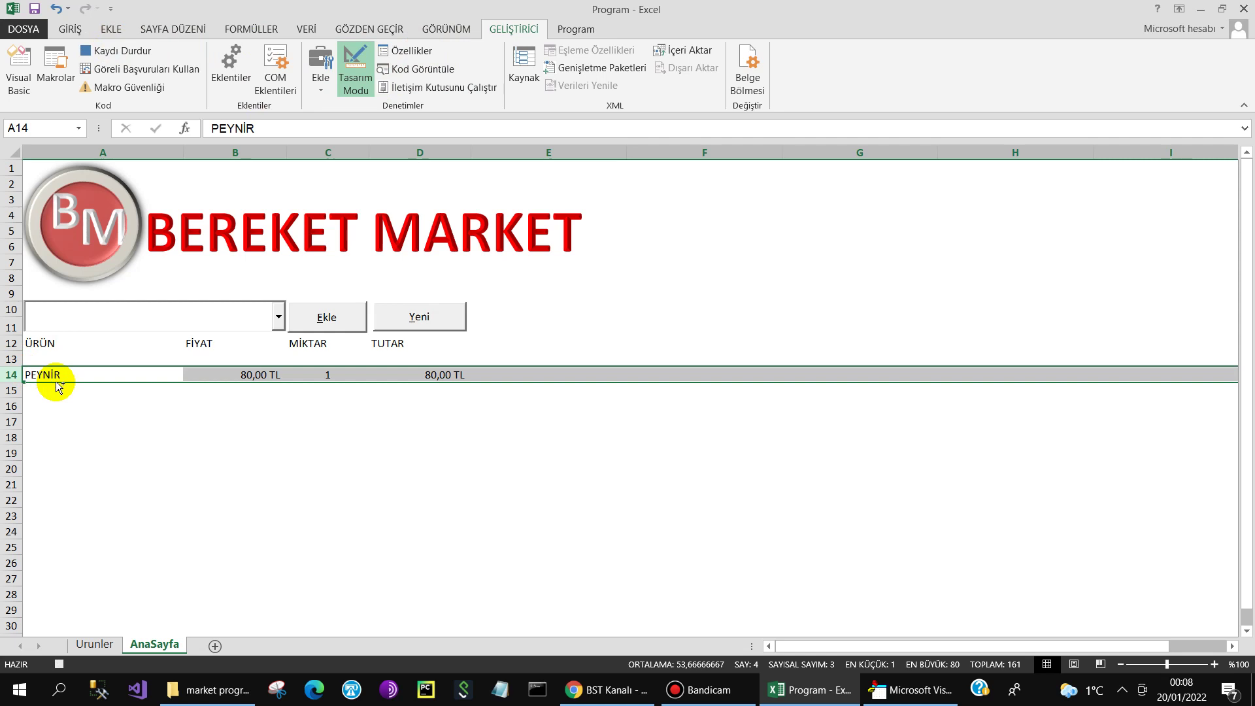
{"action": "key", "text": "ctrl+shift+Down"}
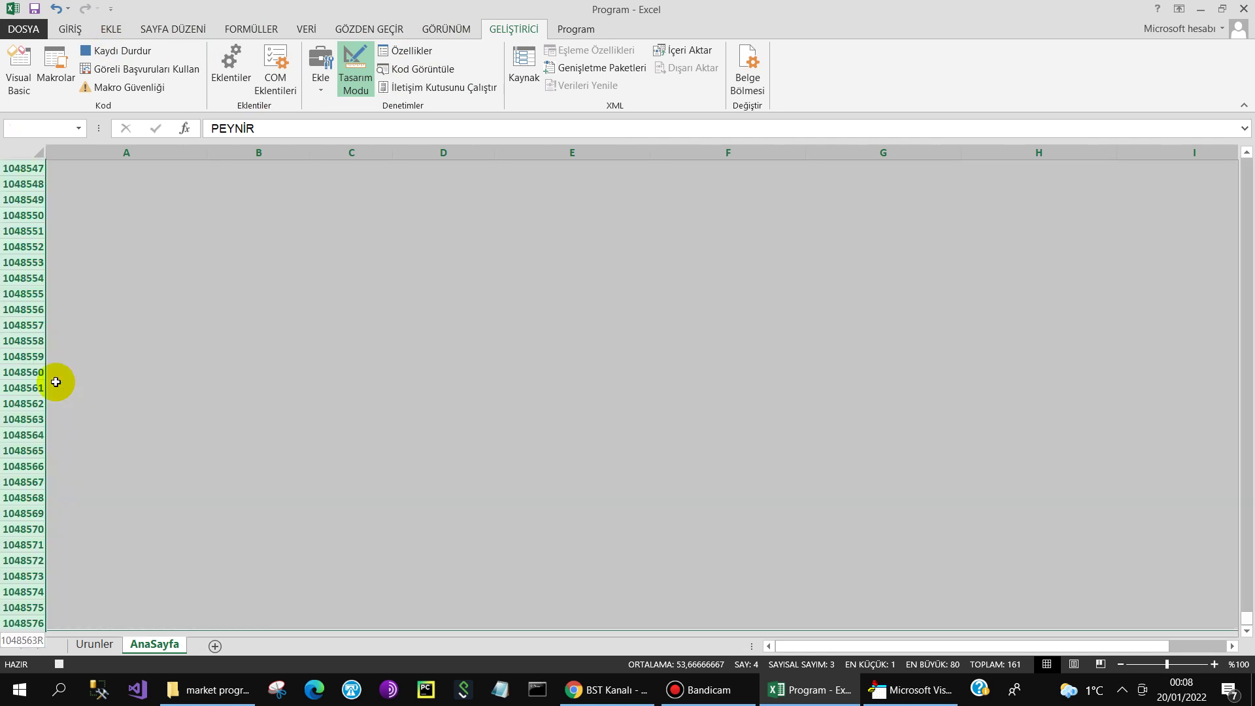
{"action": "key", "text": "Delete"}
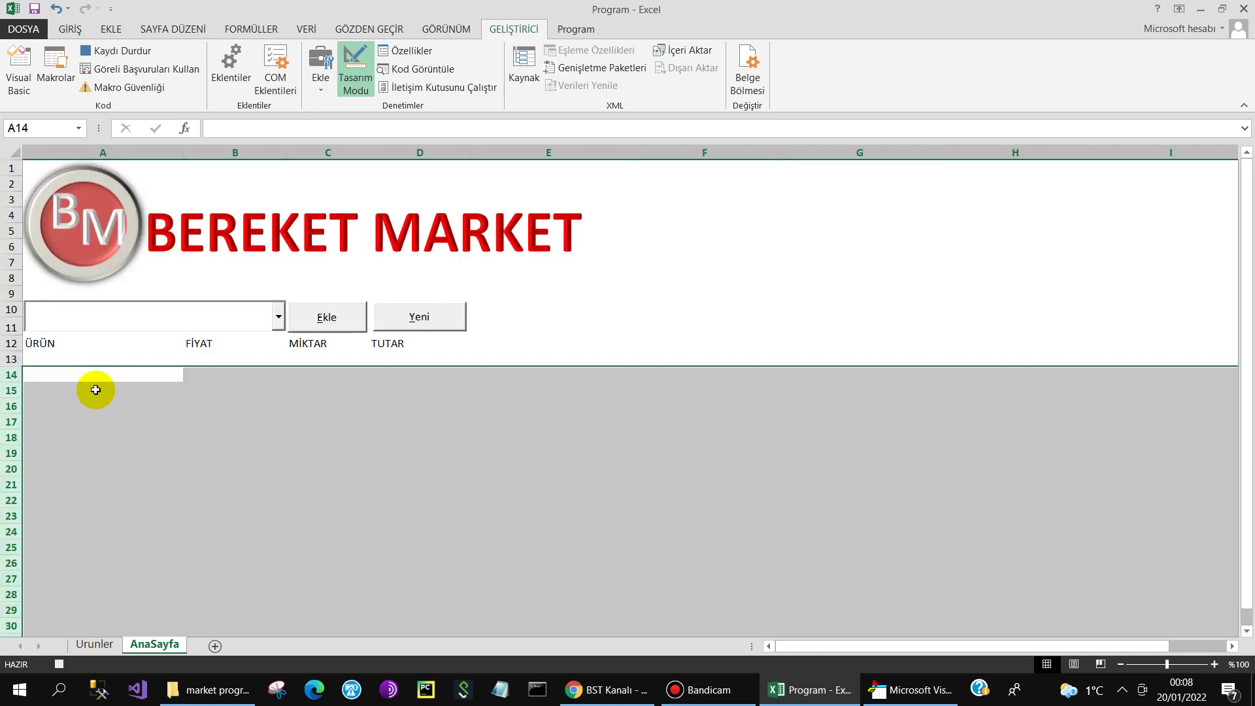
{"action": "left_click", "coordinate": [59, 356]}
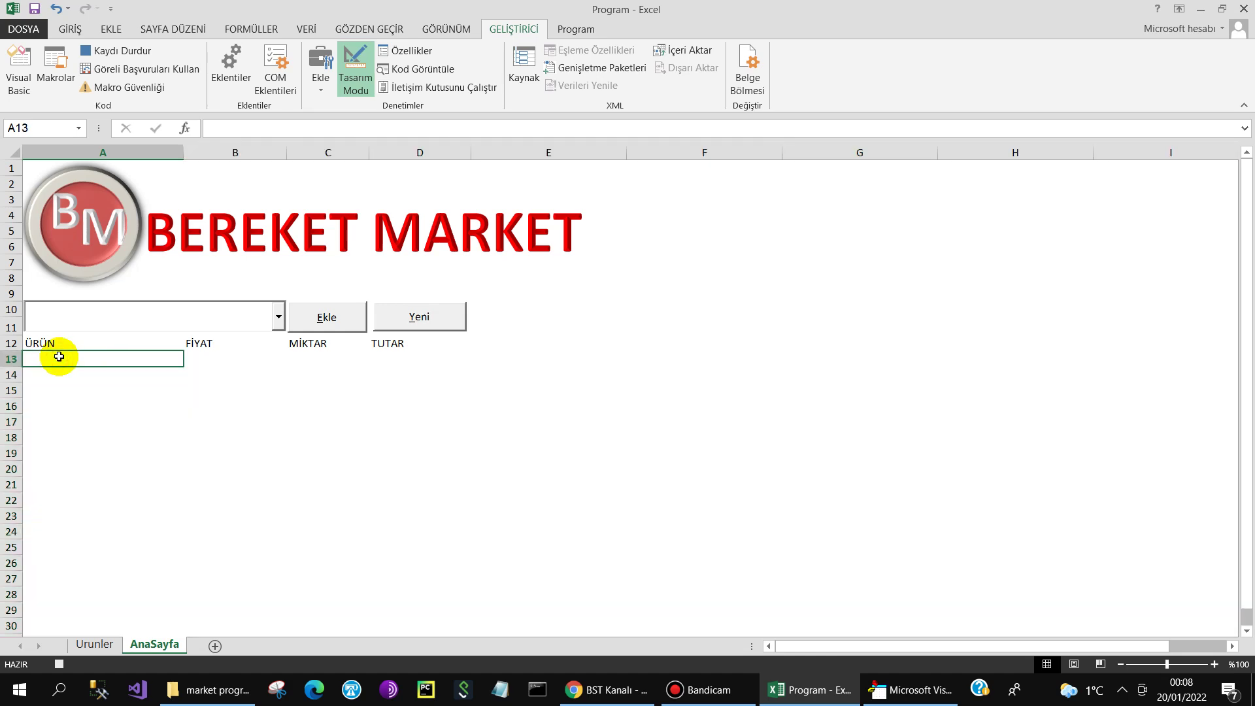
{"action": "left_click", "coordinate": [104, 50]}
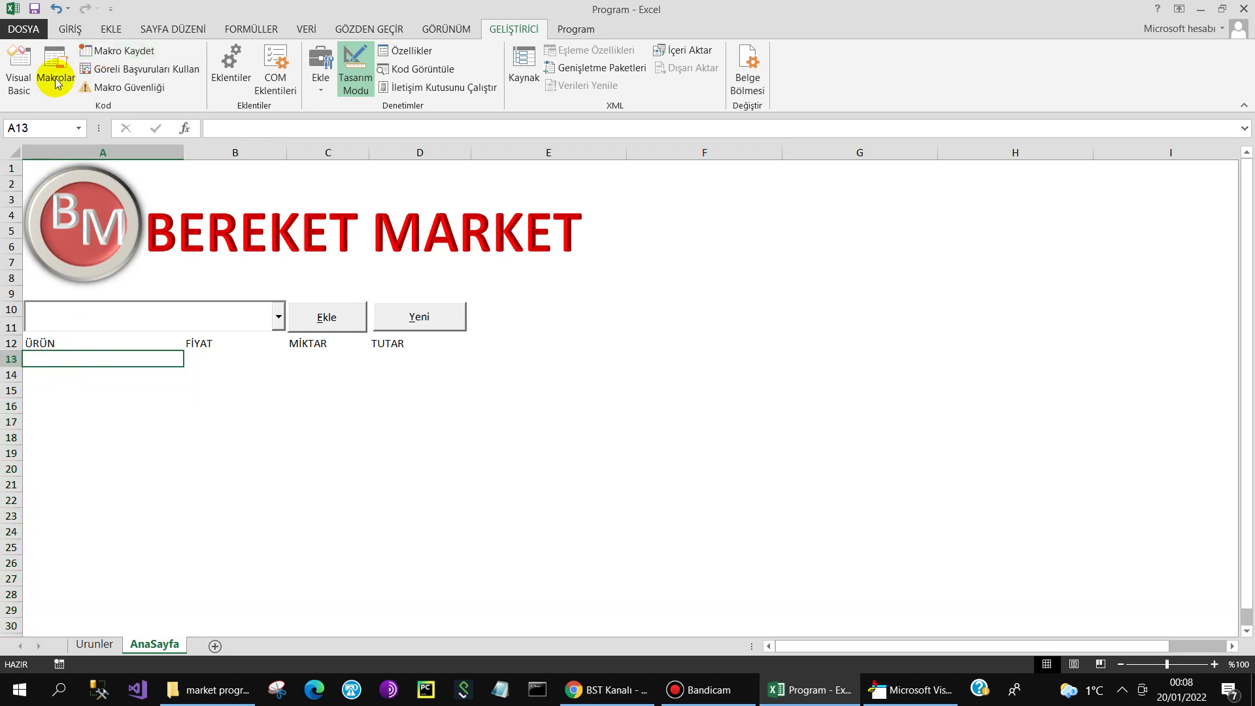
Step: Take Makro2's four recorded lines out of Module2 in the VBA editor
{"action": "left_click", "coordinate": [18, 69]}
{"action": "double_click", "coordinate": [74, 191]}
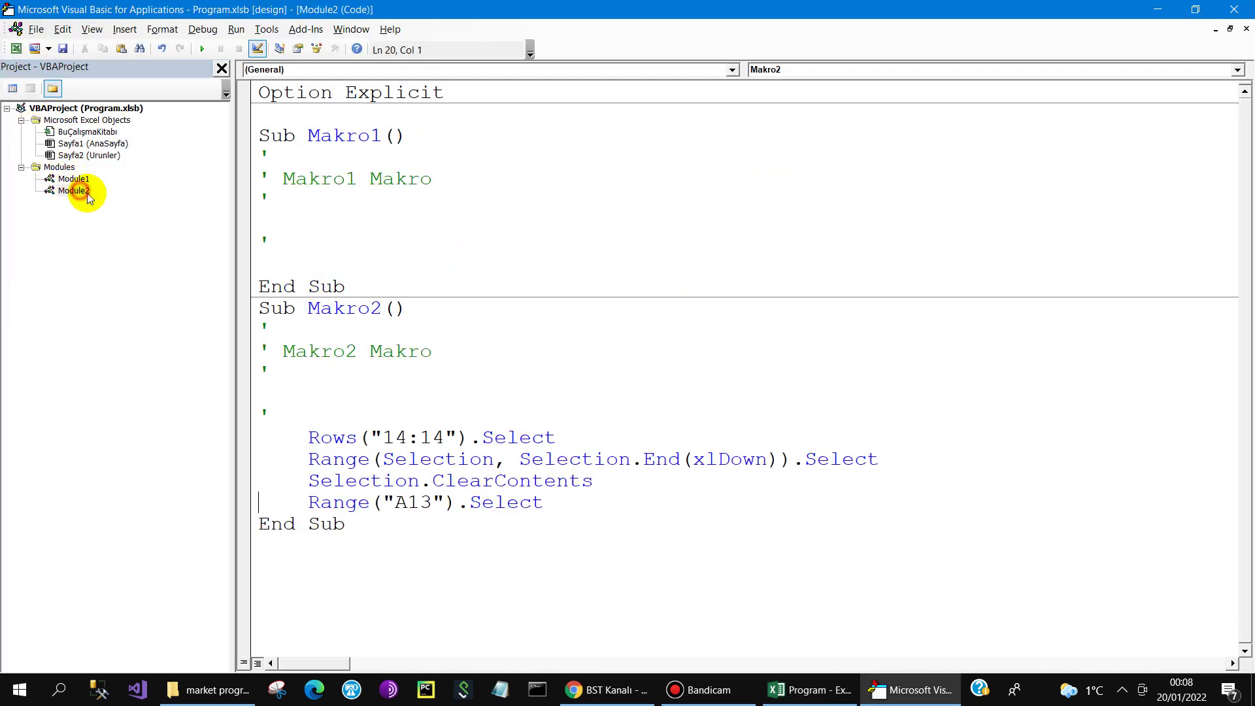
{"action": "left_click_drag", "start_coordinate": [310, 435], "coordinate": [572, 504]}
{"action": "key", "text": "ctrl+c"}
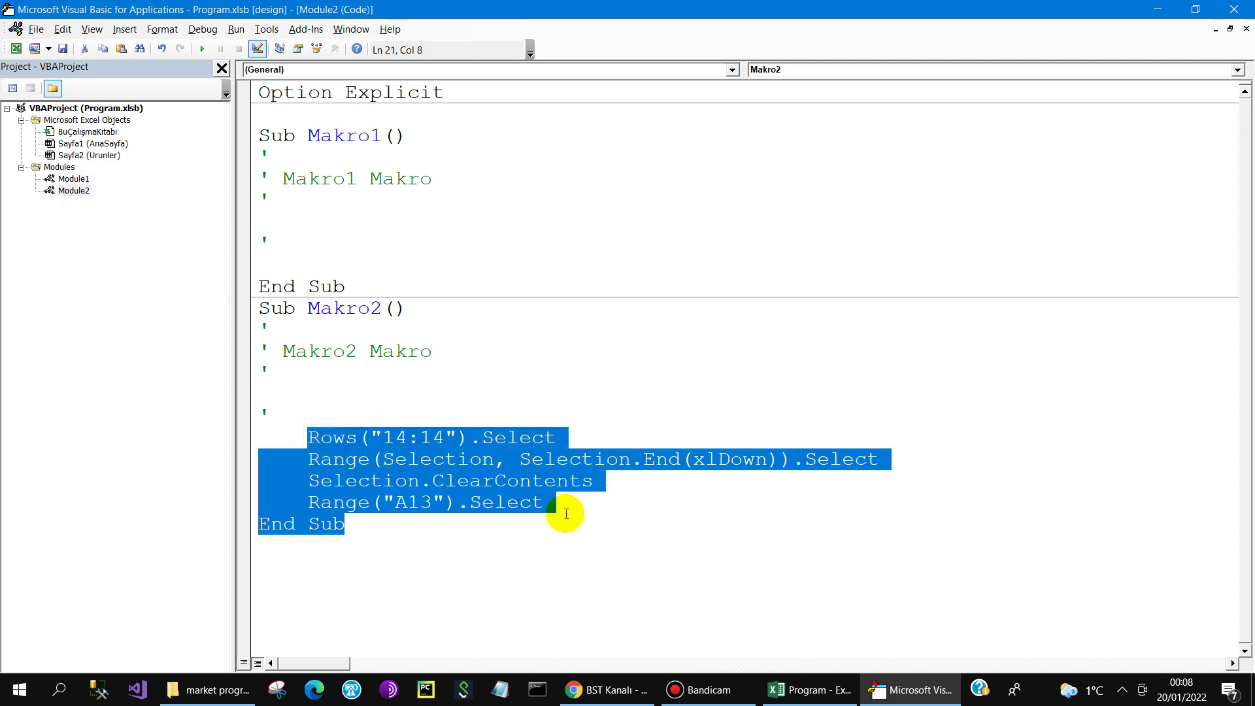
{"action": "key", "text": "Delete"}
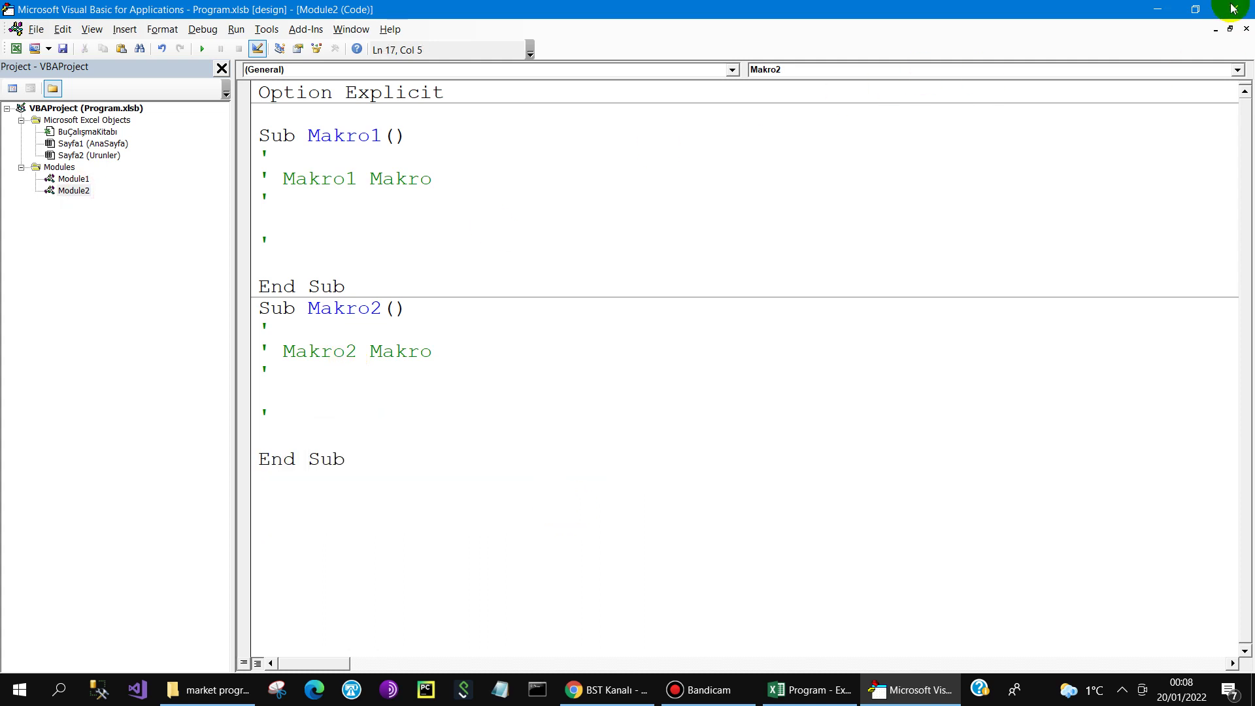
{"action": "left_click", "coordinate": [1235, 10]}
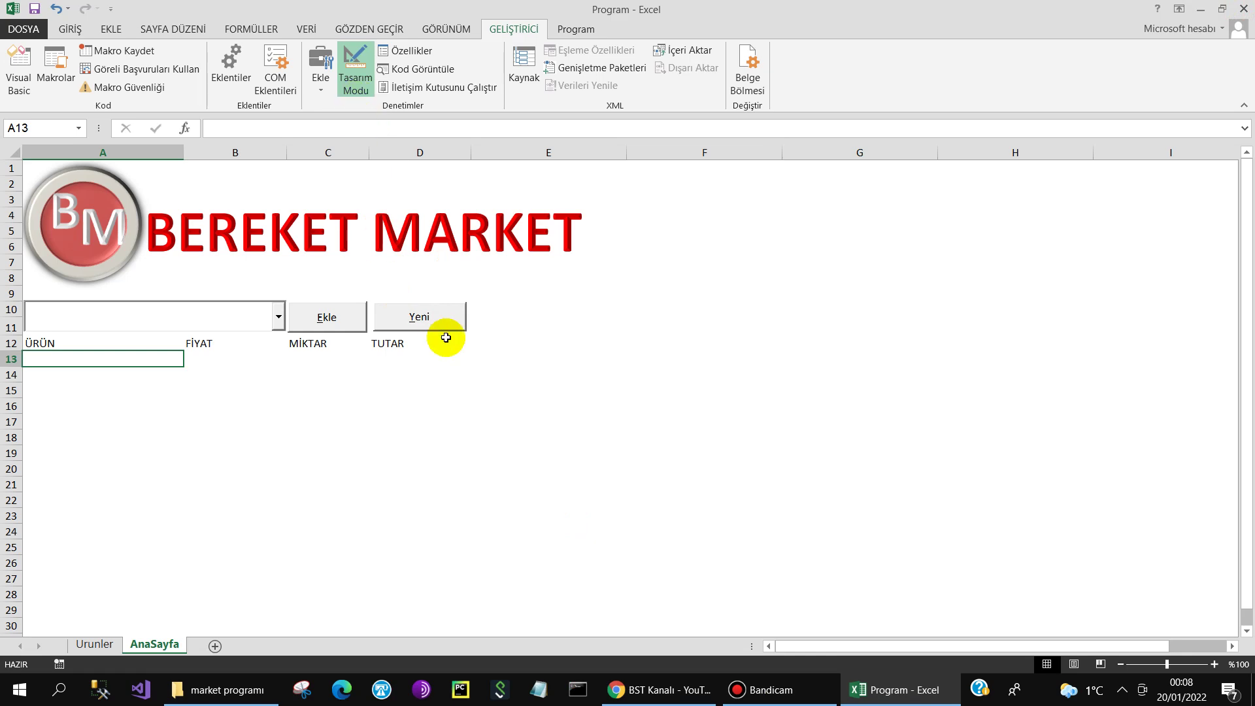
Step: Paste the clearing code into the Yeni button's click handler and try Yeni outside Design Mode
{"action": "double_click", "coordinate": [430, 319]}
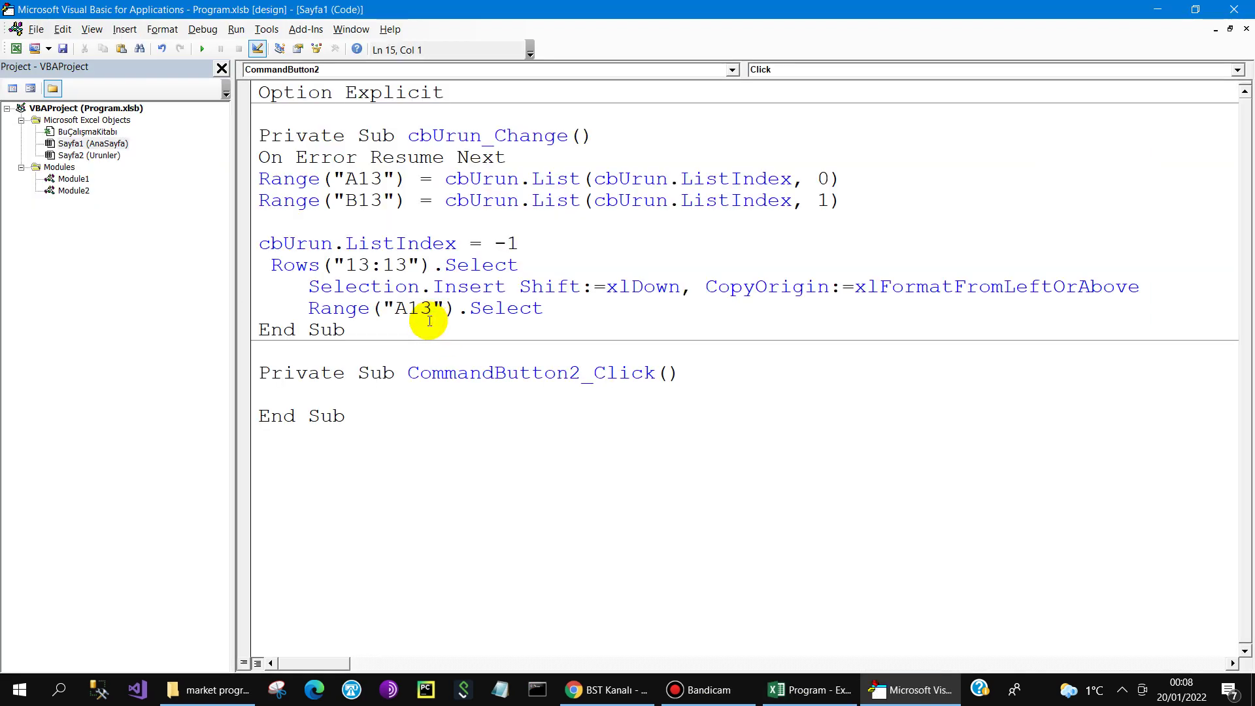
{"action": "key", "text": "ctrl+v"}
{"action": "left_click", "coordinate": [1235, 10]}
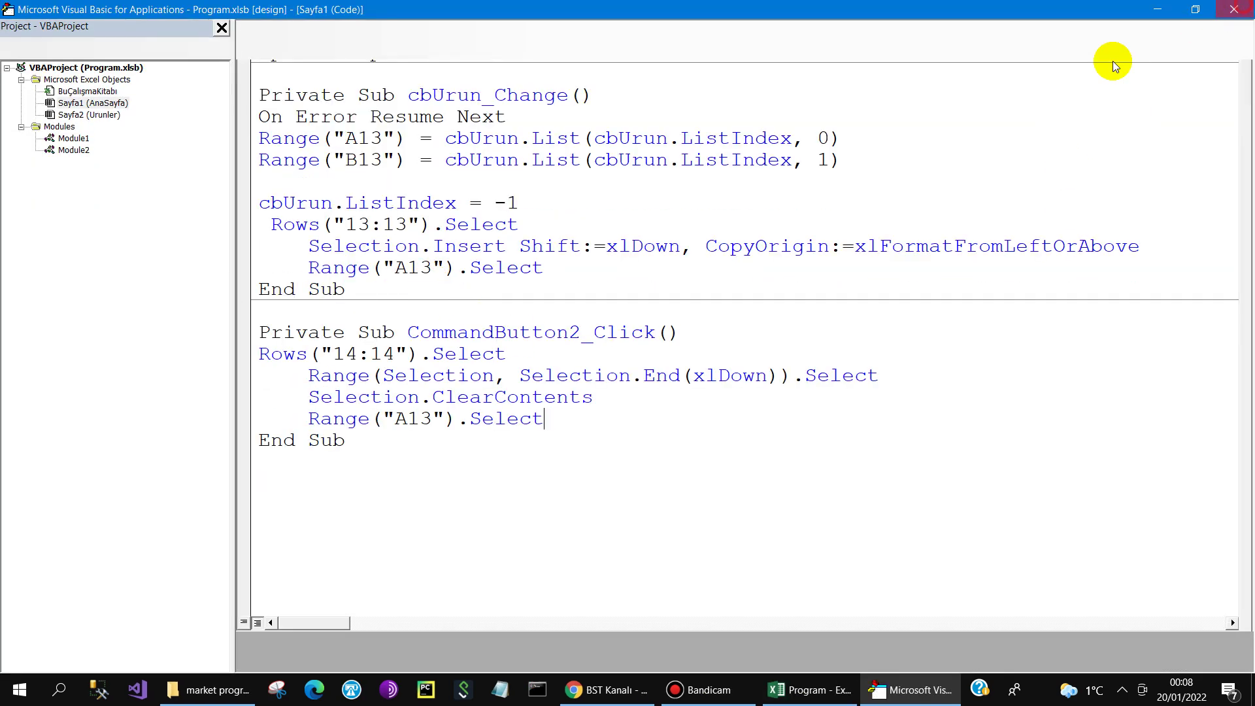
{"action": "left_click", "coordinate": [500, 397]}
{"action": "left_click", "coordinate": [356, 83]}
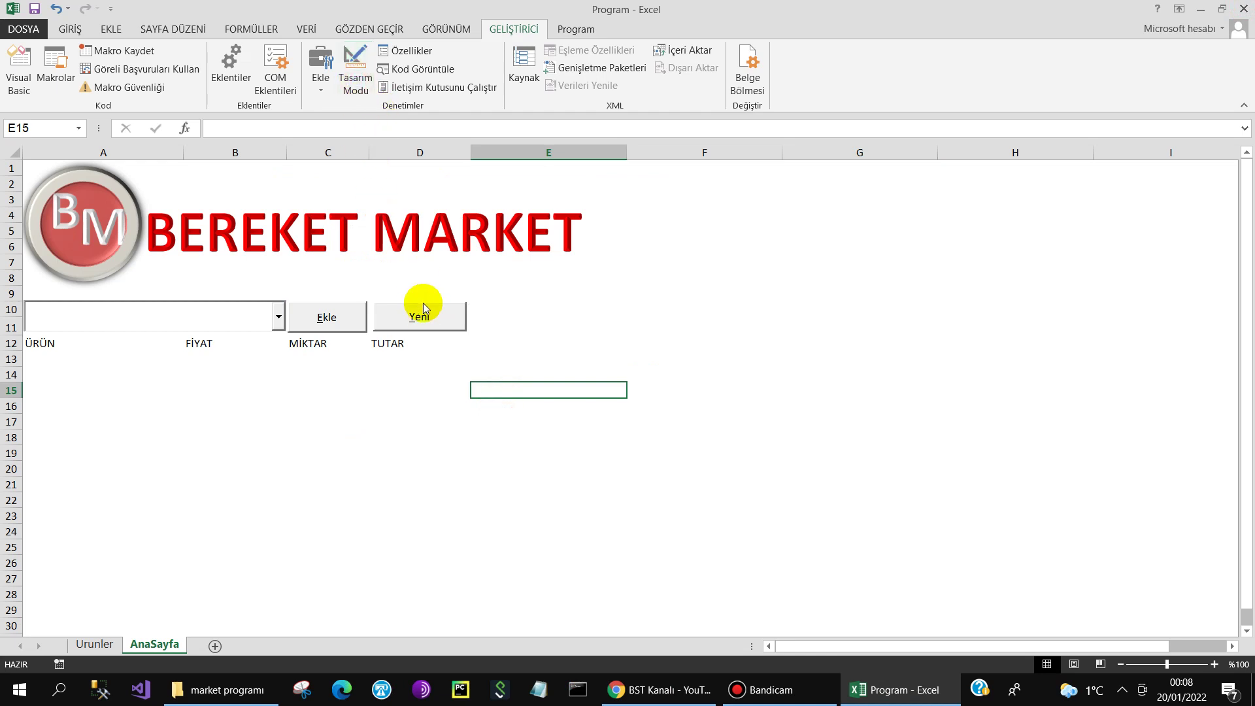
{"action": "left_click", "coordinate": [417, 315]}
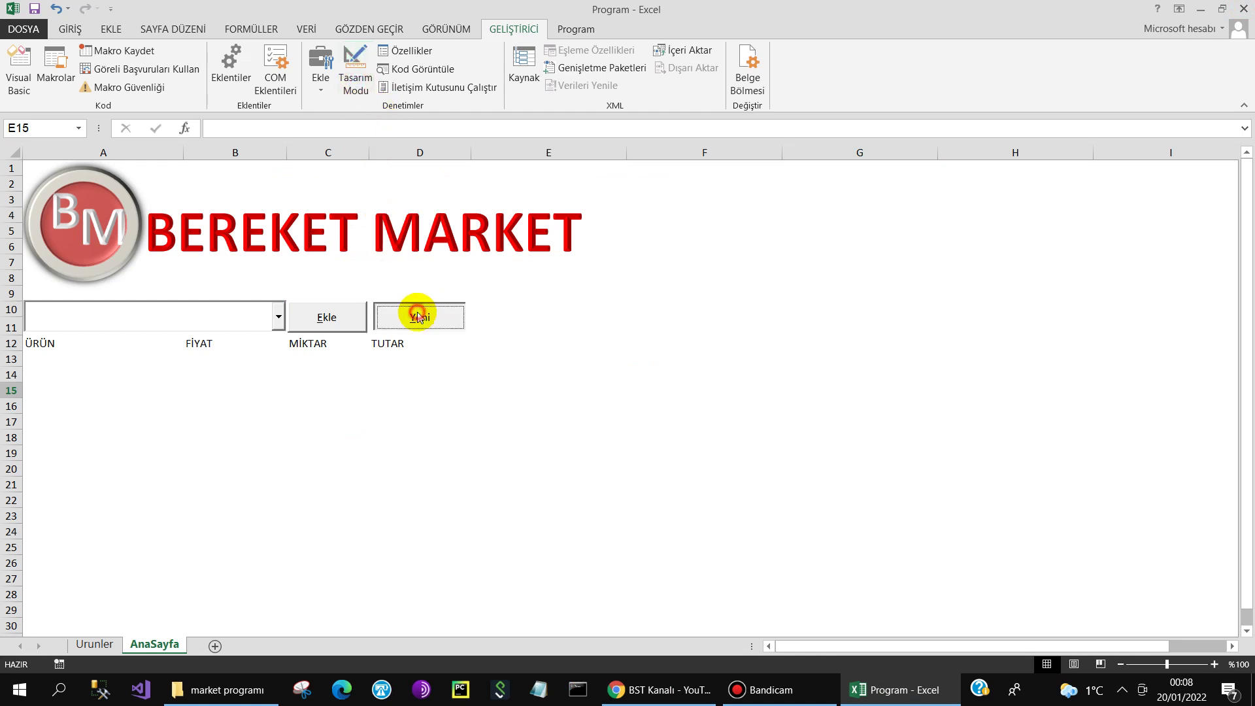
Step: Add YUMURTA and ZEYTİN from the product combo box as test rows
{"action": "left_click", "coordinate": [279, 321]}
{"action": "left_click", "coordinate": [210, 365]}
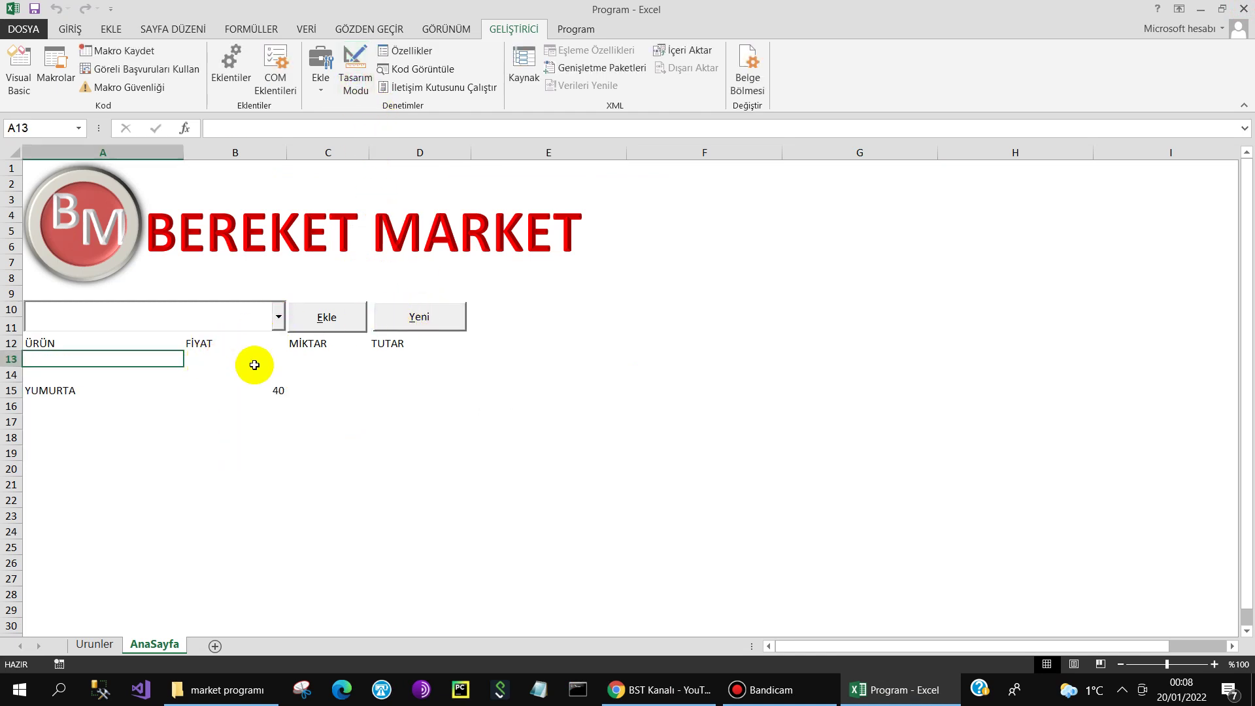
{"action": "left_click", "coordinate": [279, 317]}
{"action": "left_click", "coordinate": [177, 412]}
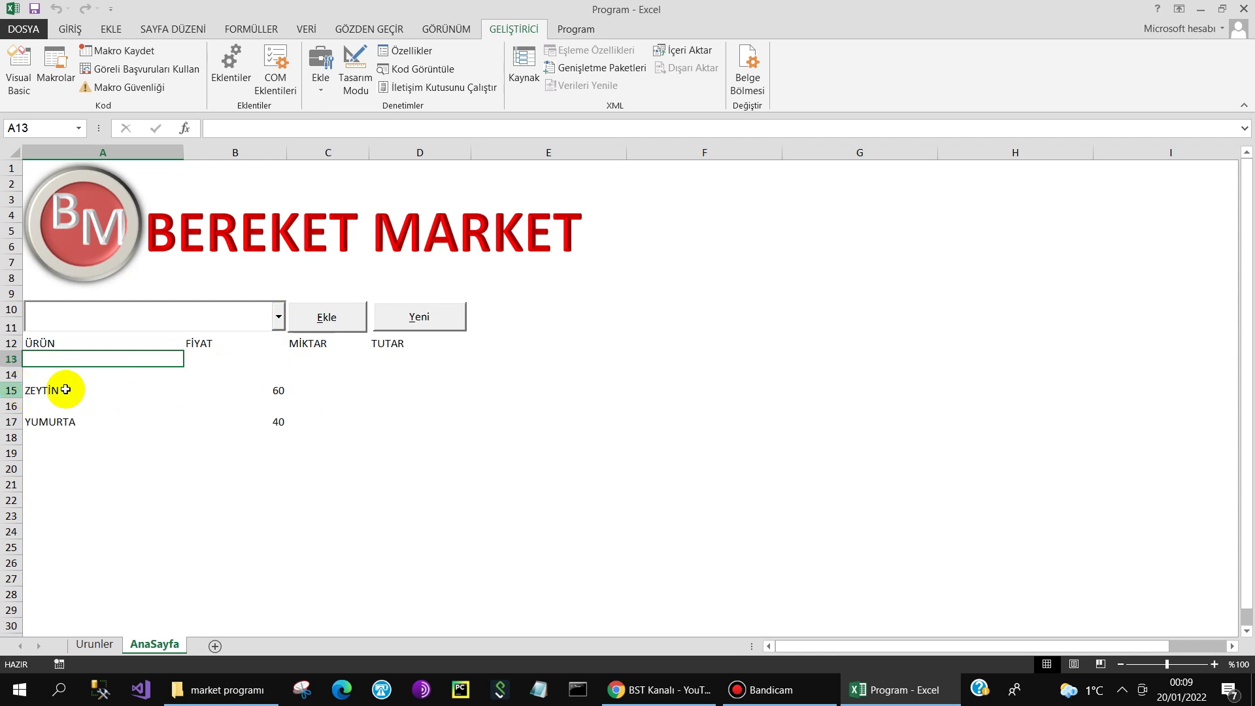
Step: Clear rows 13 to 18 to empty the list and turn Design Mode back on
{"action": "left_click", "coordinate": [409, 360]}
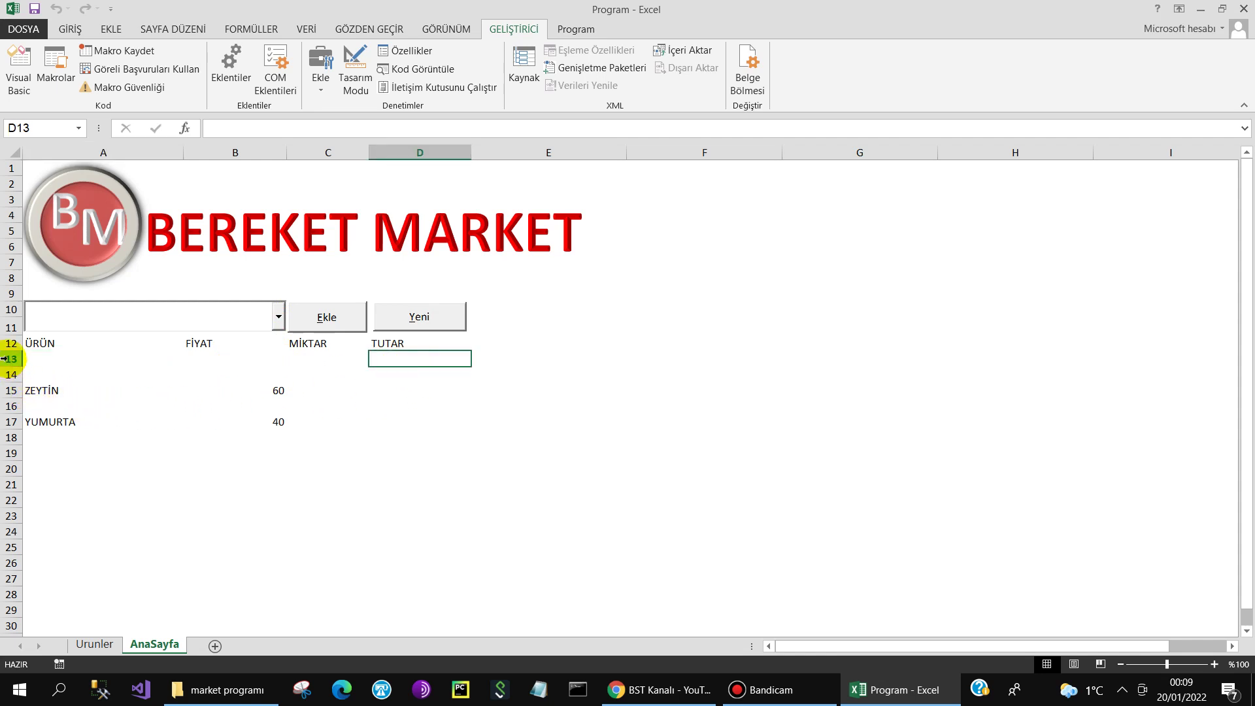
{"action": "left_click_drag", "start_coordinate": [5, 359], "coordinate": [26, 435]}
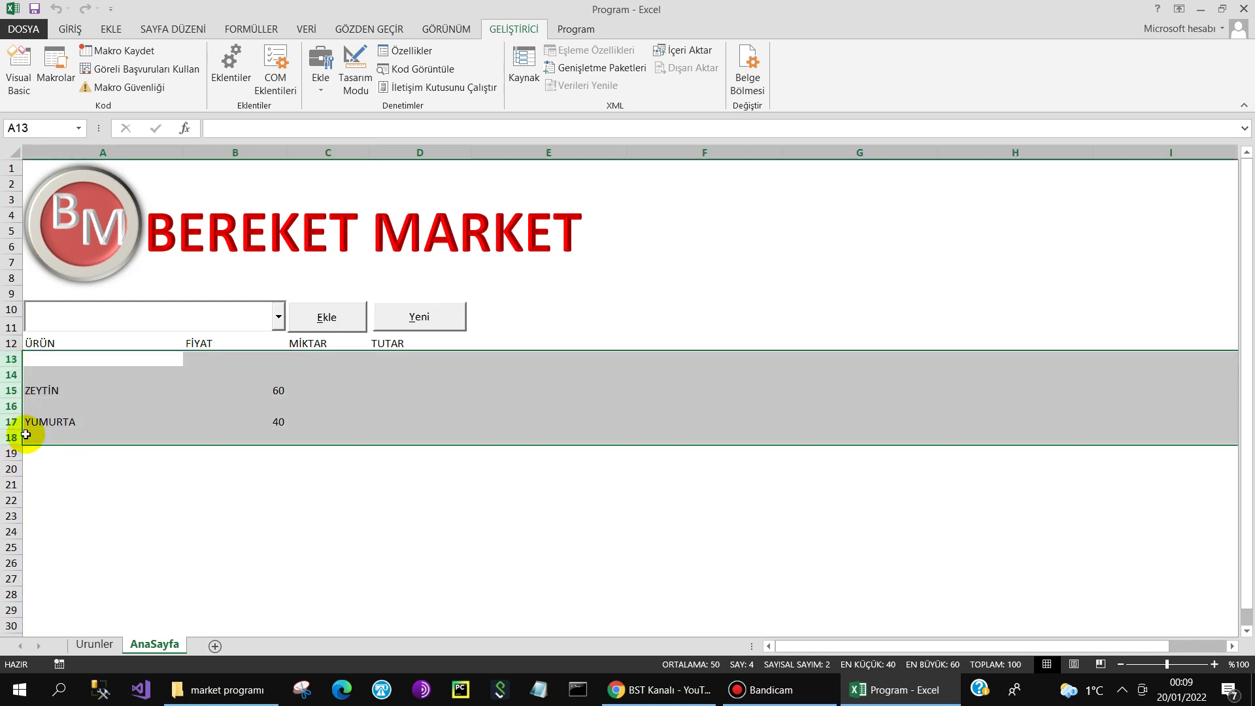
{"action": "key", "text": "Delete"}
{"action": "left_click", "coordinate": [140, 364]}
{"action": "left_click", "coordinate": [355, 72]}
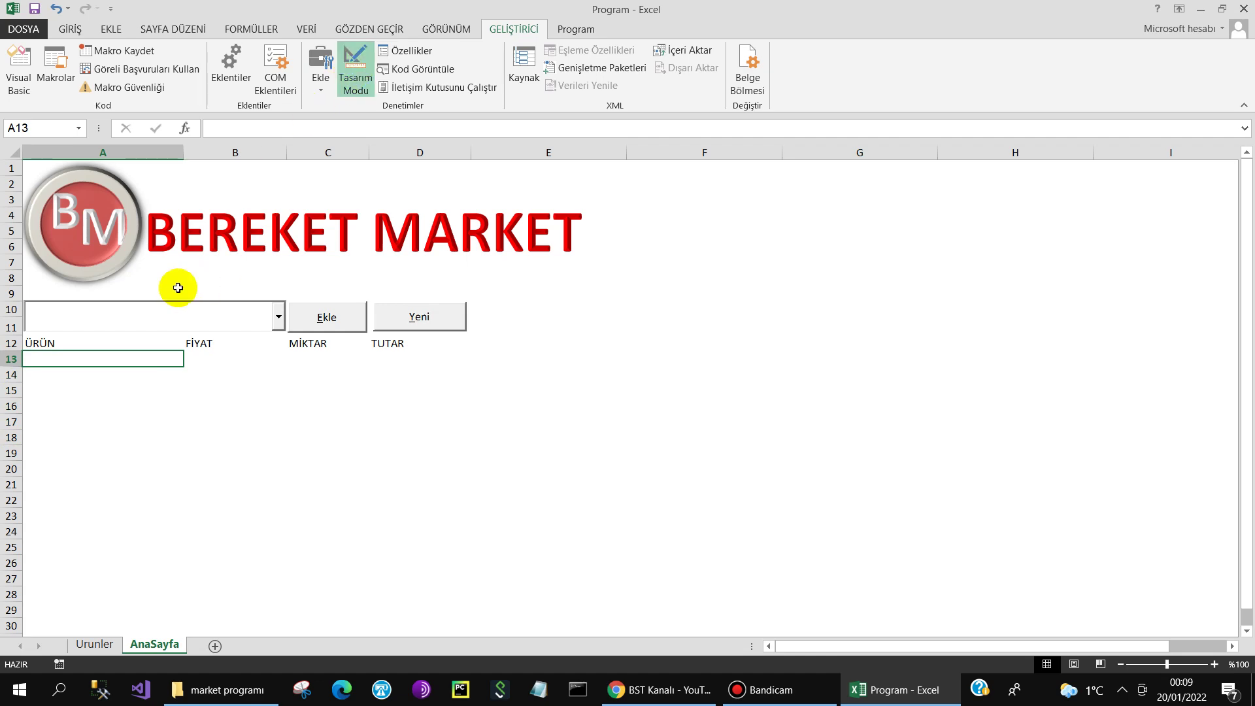
{"action": "double_click", "coordinate": [141, 335]}
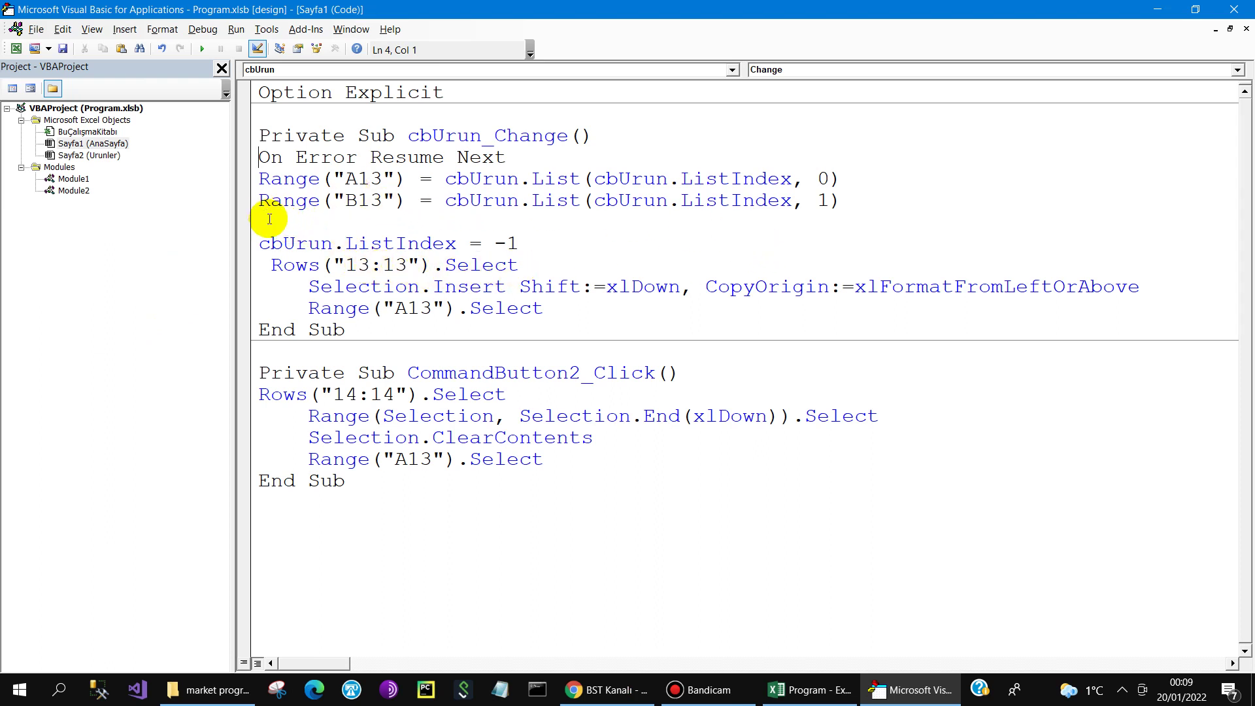
Step: In cbUrun_Change, add a line setting Range("C13") to 1
{"action": "left_click", "coordinate": [252, 208]}
{"action": "left_click", "coordinate": [261, 219]}
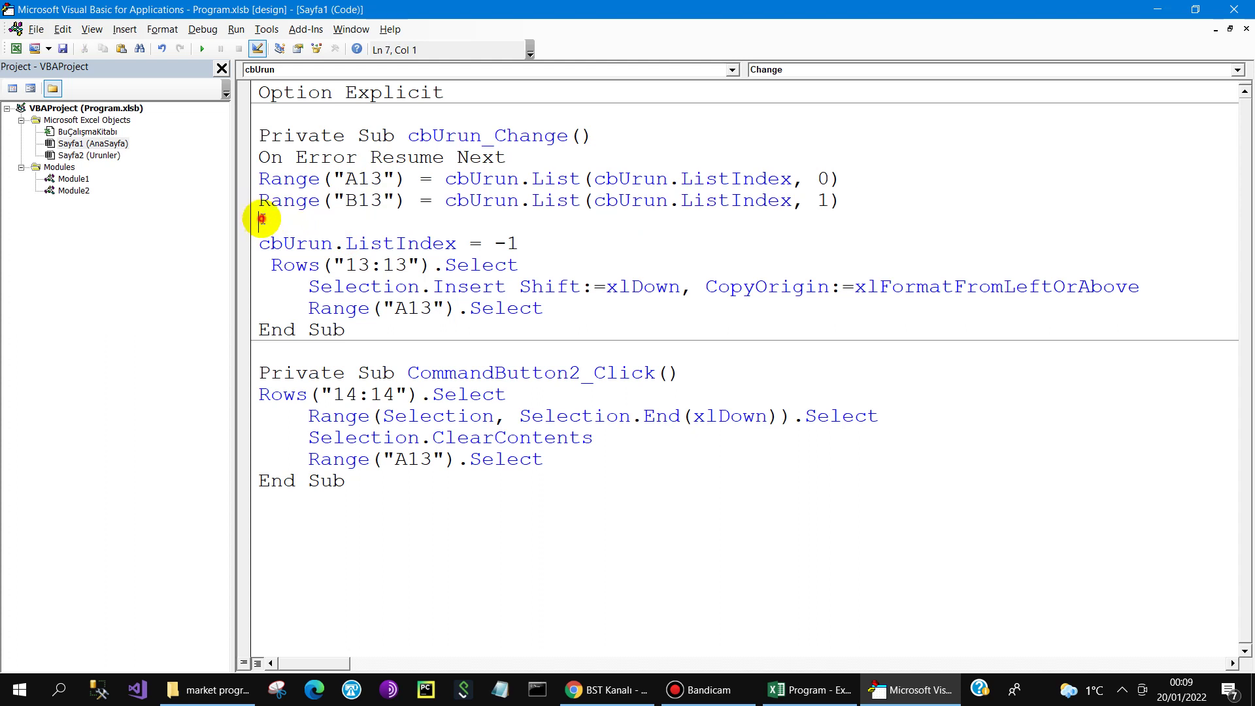
{"action": "key", "text": "ctrl+v"}
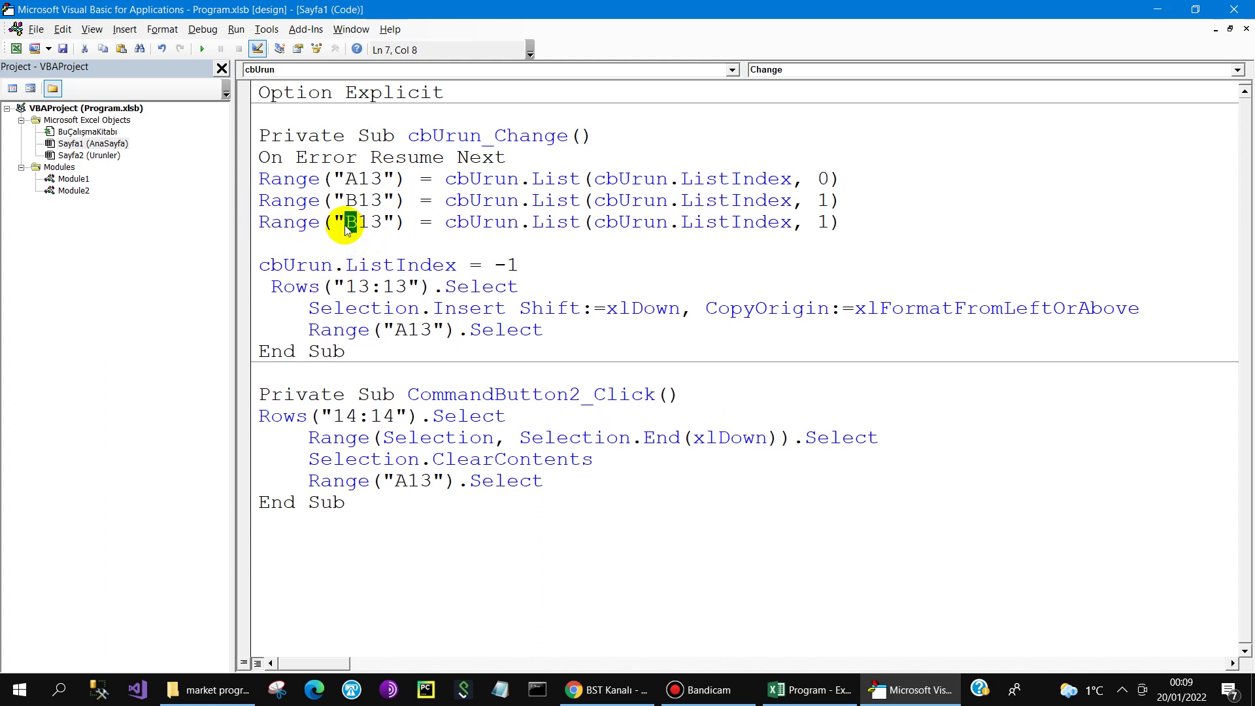
{"action": "left_click_drag", "start_coordinate": [345, 222], "coordinate": [358, 223]}
{"action": "type", "text": "C"}
{"action": "left_click_drag", "start_coordinate": [446, 221], "coordinate": [885, 236]}
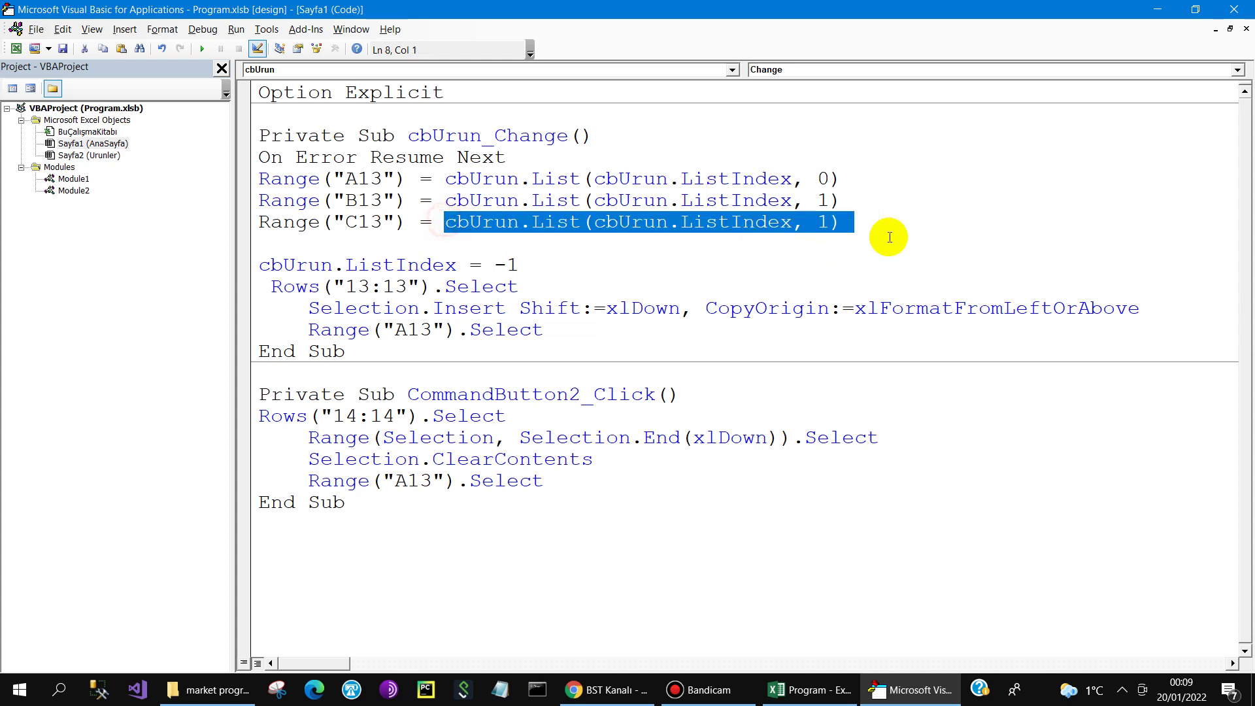
{"action": "type", "text": "13\") = 1"}
Step: Add a line setting Range("D13") to cbUrun.List(cbUrun.ListIndex, 1), the product's price
{"action": "key", "text": "Return"}
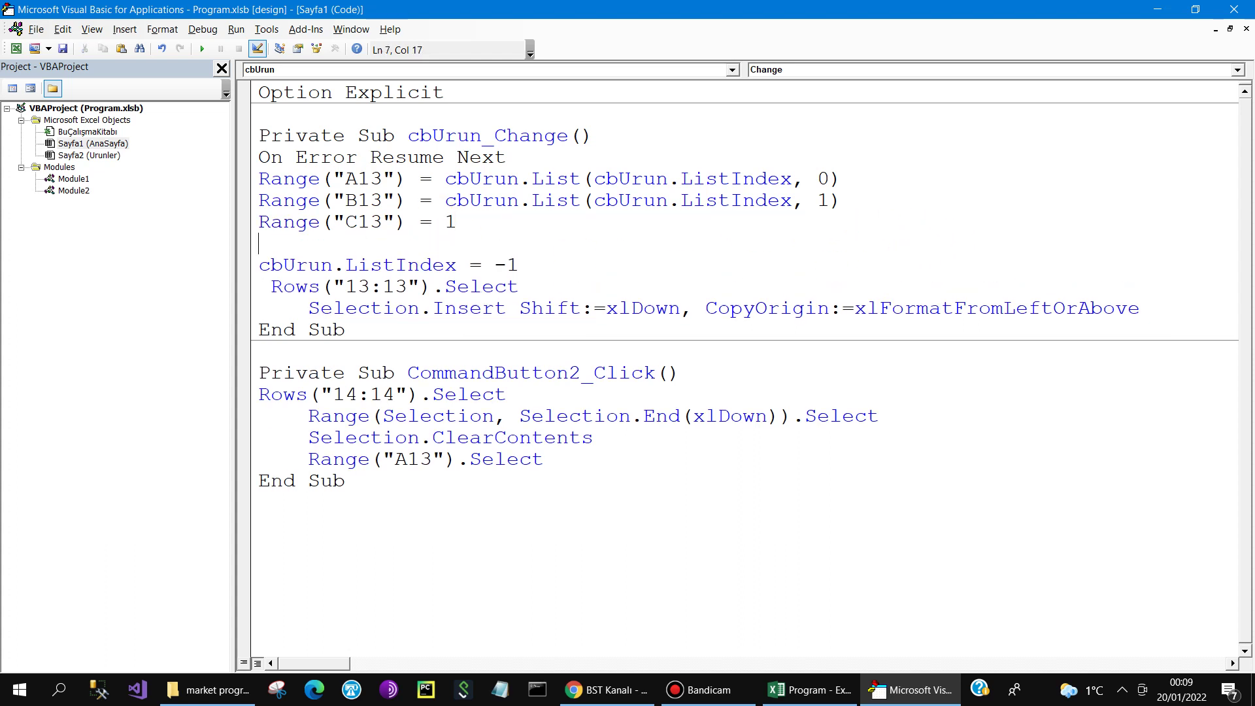
{"action": "key", "text": "ctrl+v"}
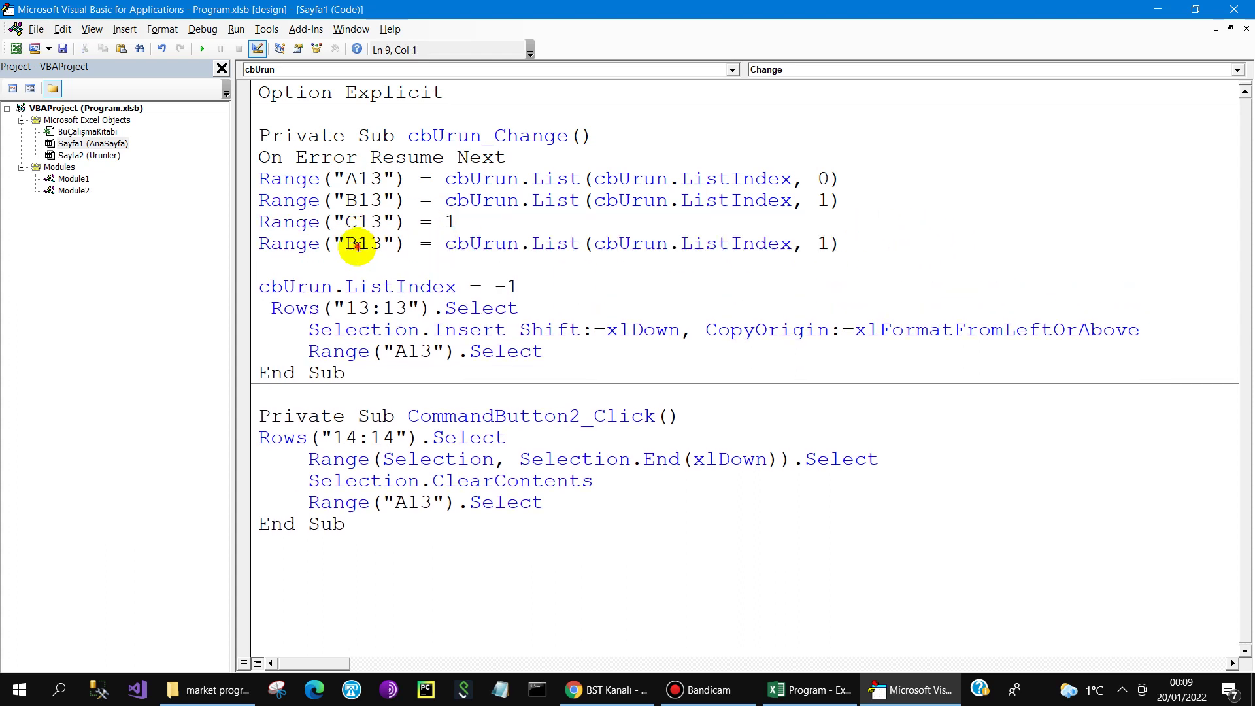
{"action": "left_click", "coordinate": [356, 244]}
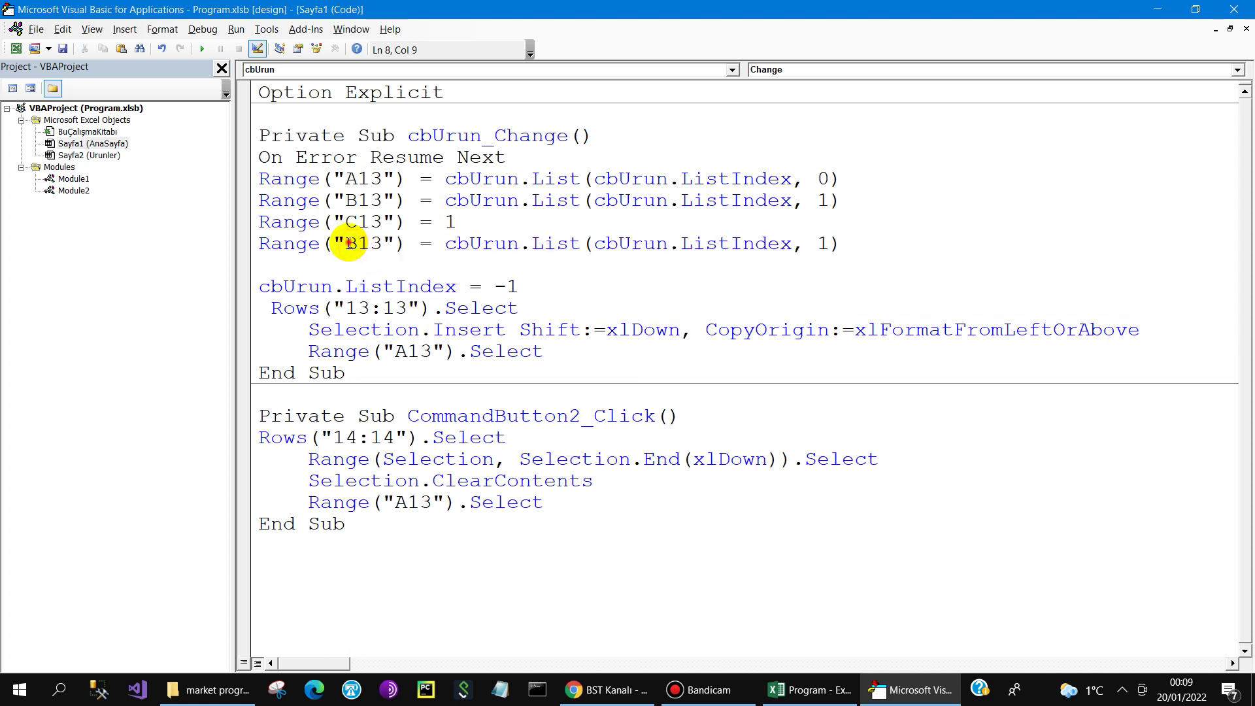
{"action": "type", "text": "D"}
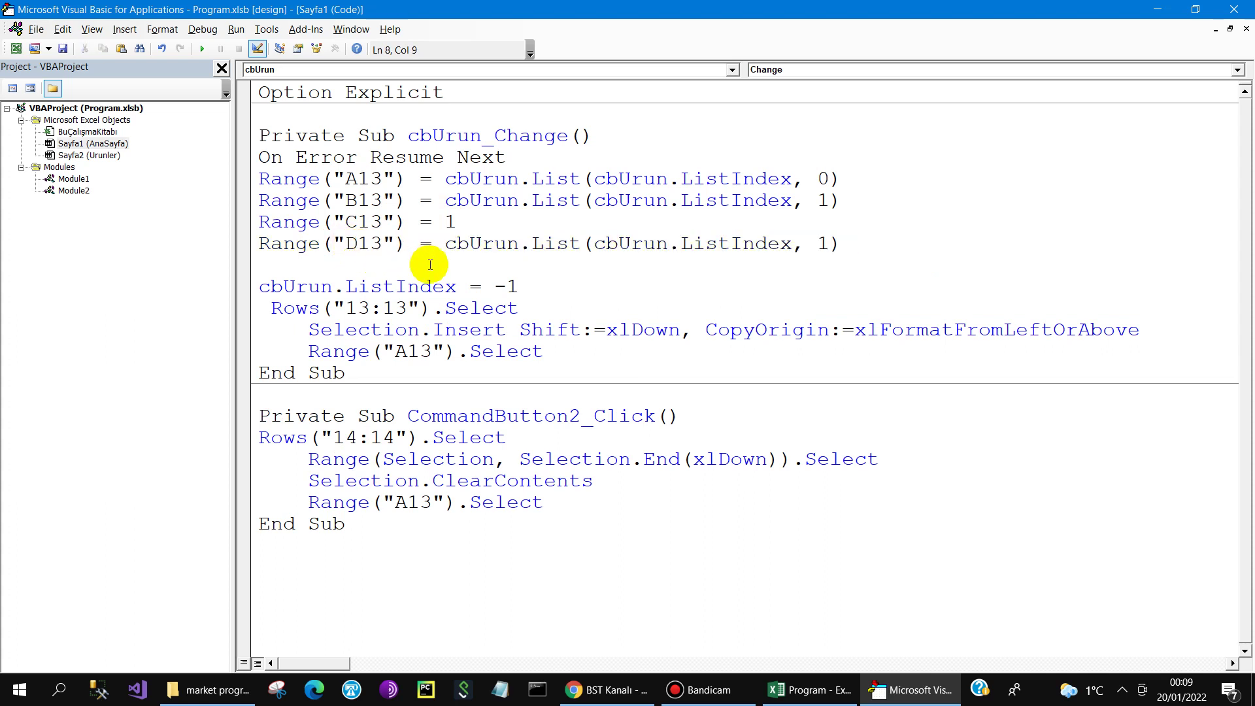
{"action": "left_click", "coordinate": [430, 263]}
{"action": "left_click_drag", "start_coordinate": [446, 247], "coordinate": [900, 248]}
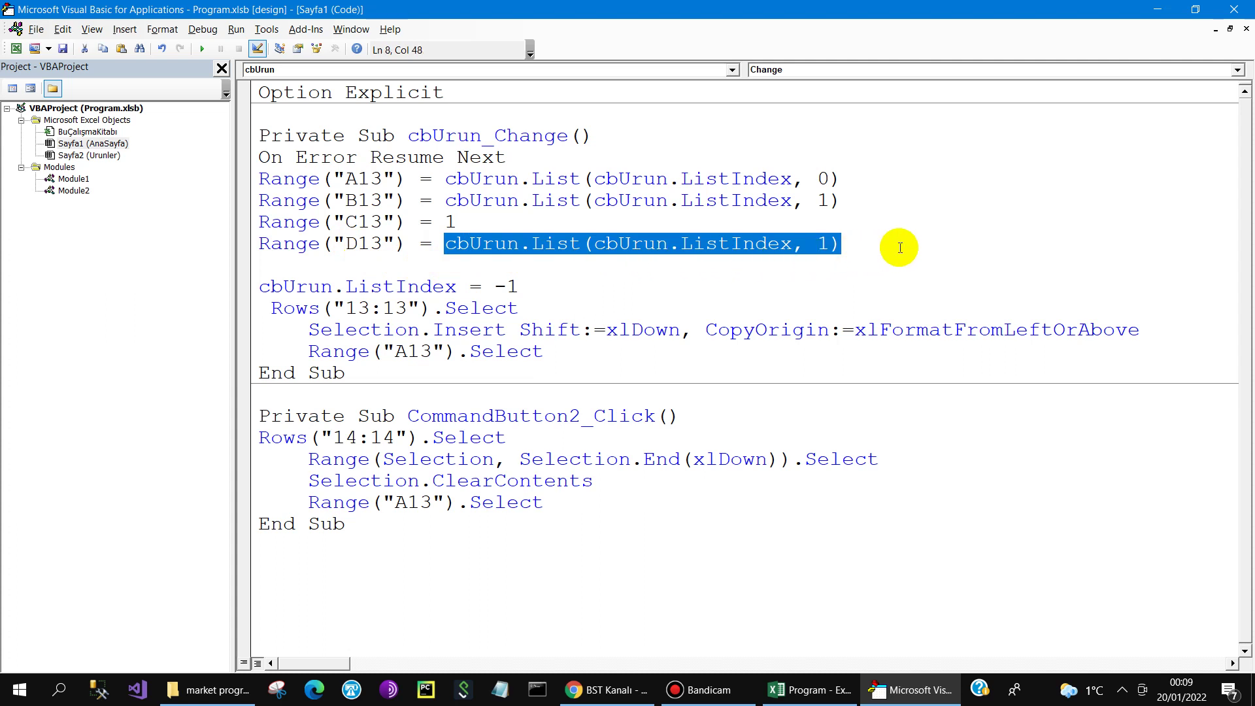
{"action": "left_click", "coordinate": [771, 283]}
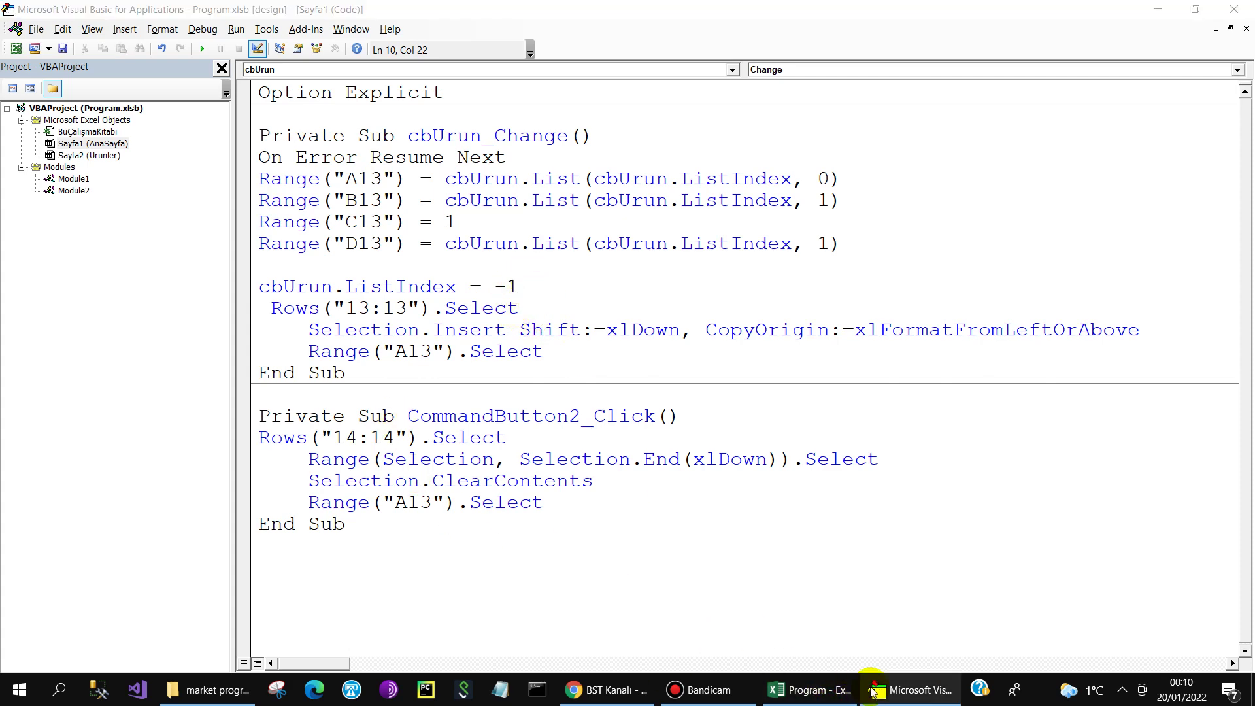
{"action": "left_click", "coordinate": [811, 690]}
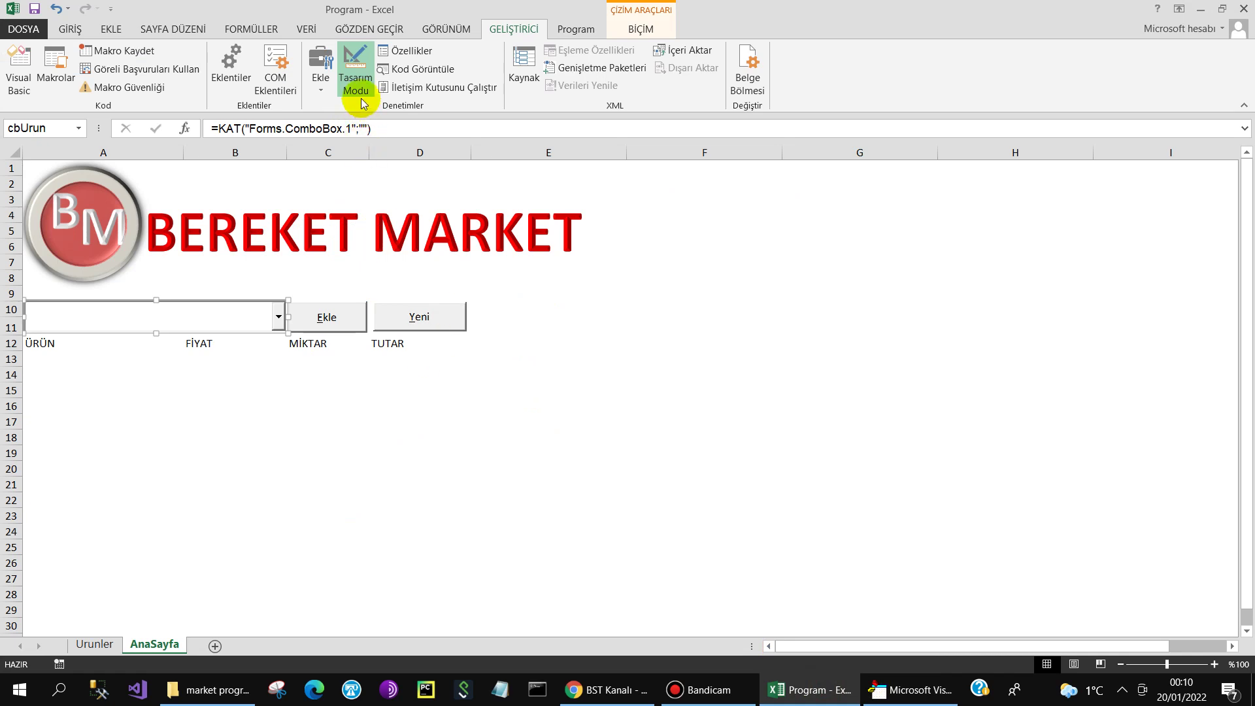
Step: With Design Mode off, reset the list with Yeni and add YUMURTA from the combo box
{"action": "left_click", "coordinate": [357, 78]}
{"action": "left_click", "coordinate": [435, 319]}
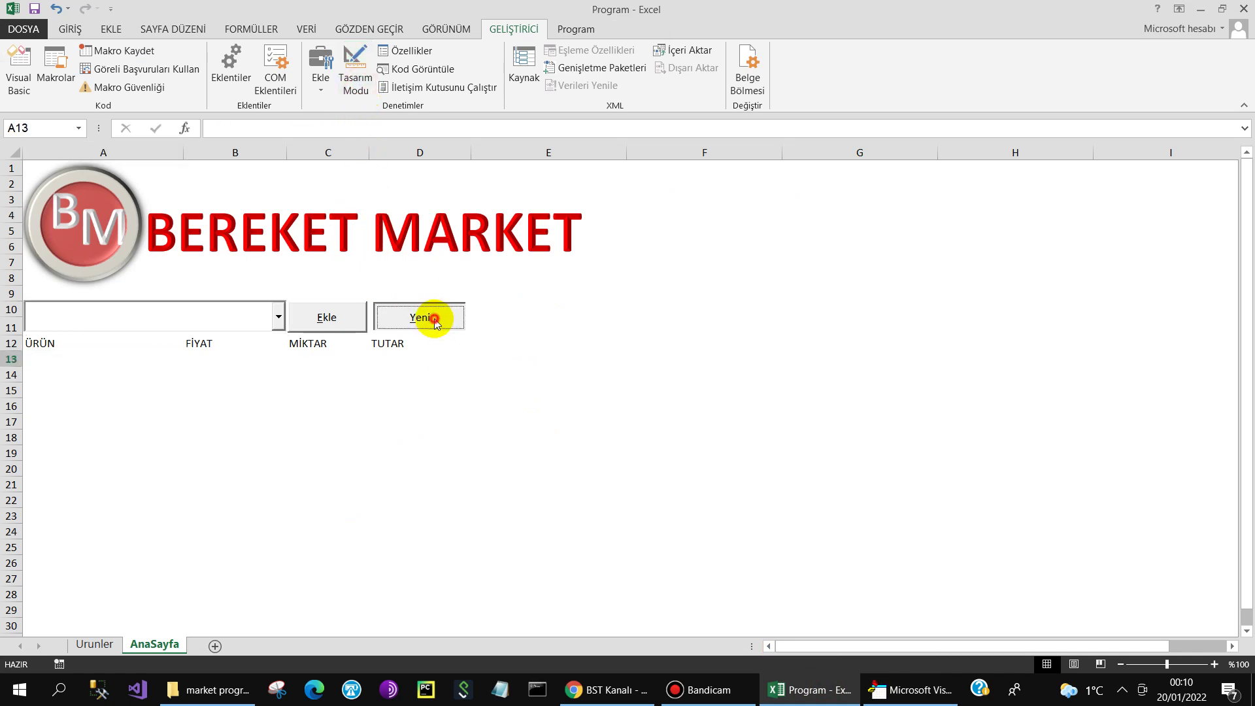
{"action": "left_click", "coordinate": [279, 317]}
{"action": "left_click", "coordinate": [150, 362]}
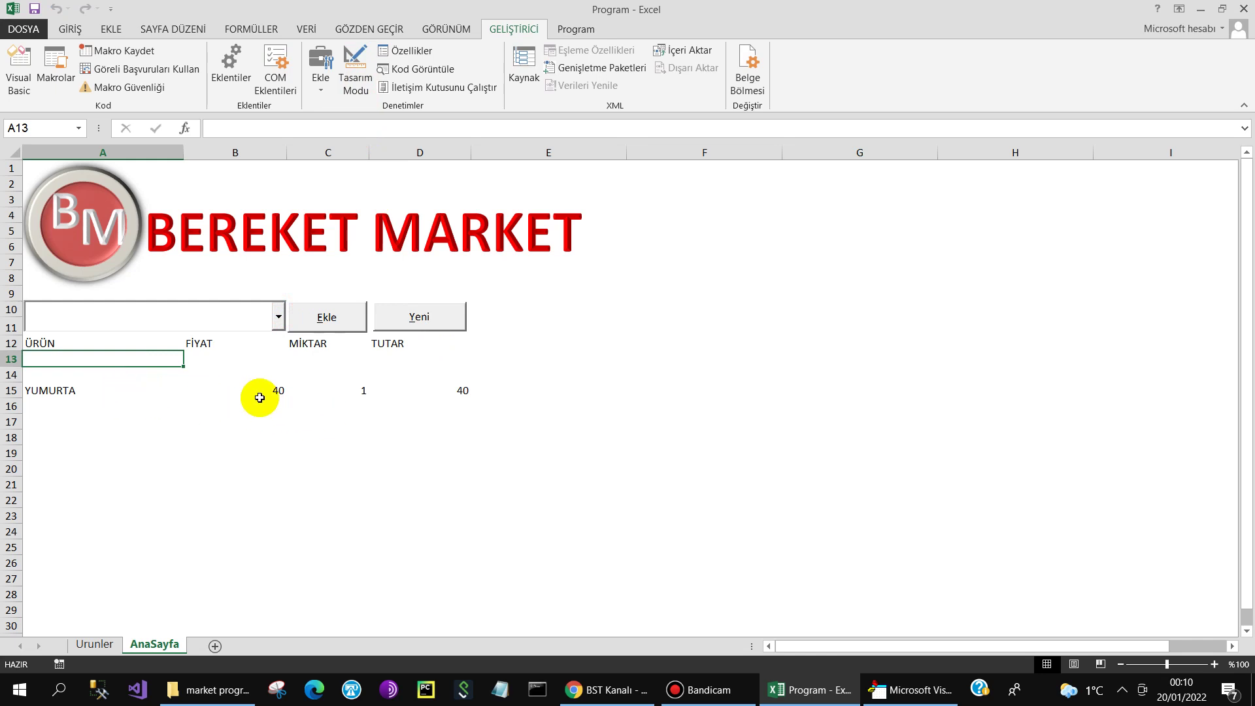
Step: Apply the Finansal TL currency format to columns B through D
{"action": "left_click_drag", "start_coordinate": [242, 152], "coordinate": [410, 150]}
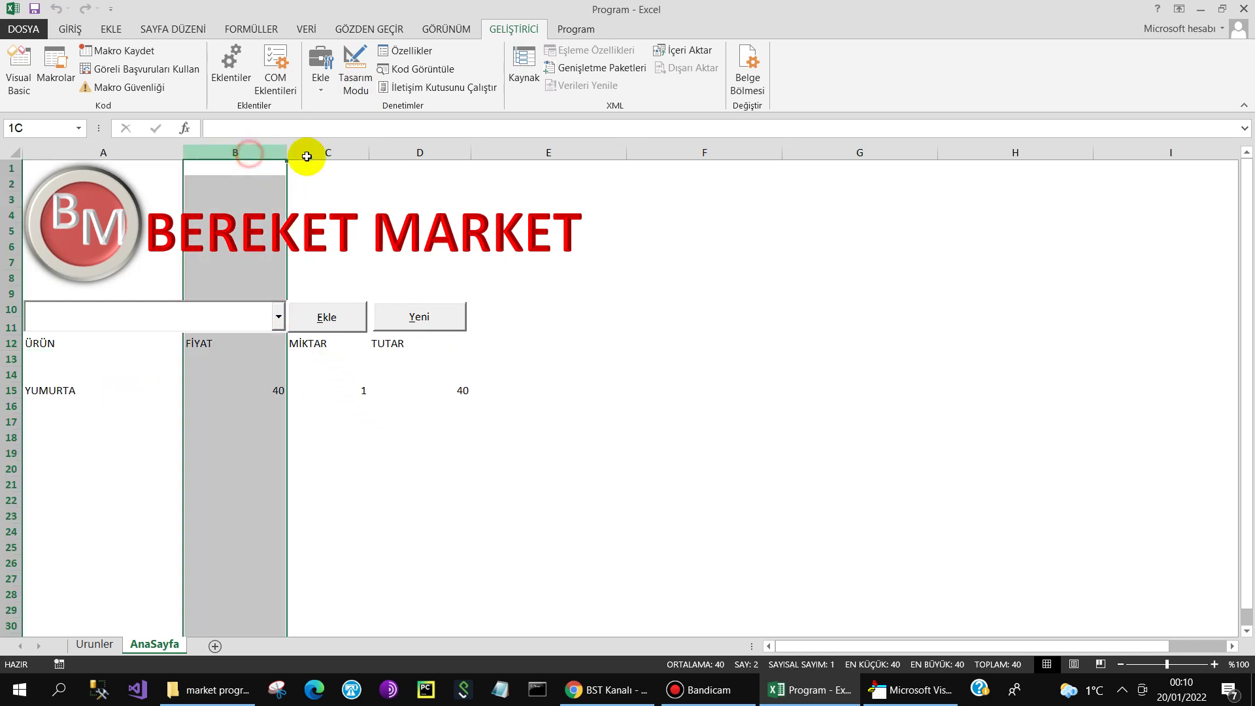
{"action": "left_click", "coordinate": [72, 29]}
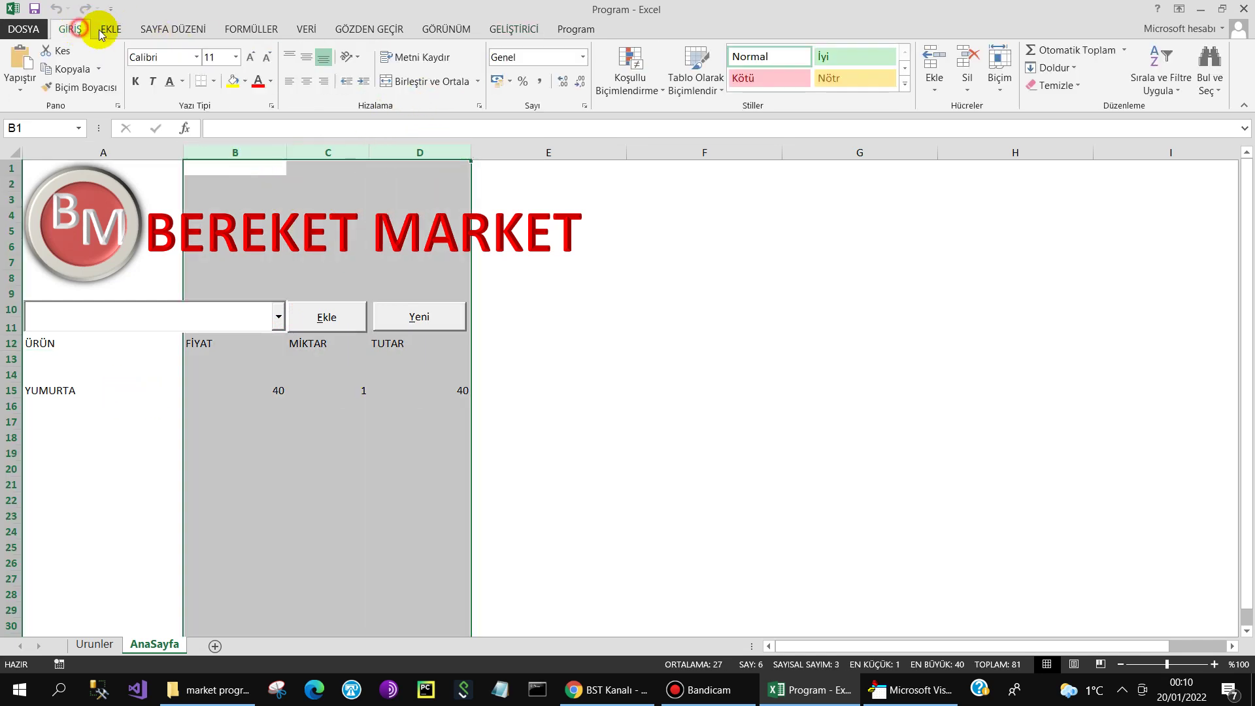
{"action": "left_click", "coordinate": [498, 82]}
{"action": "left_click", "coordinate": [588, 309]}
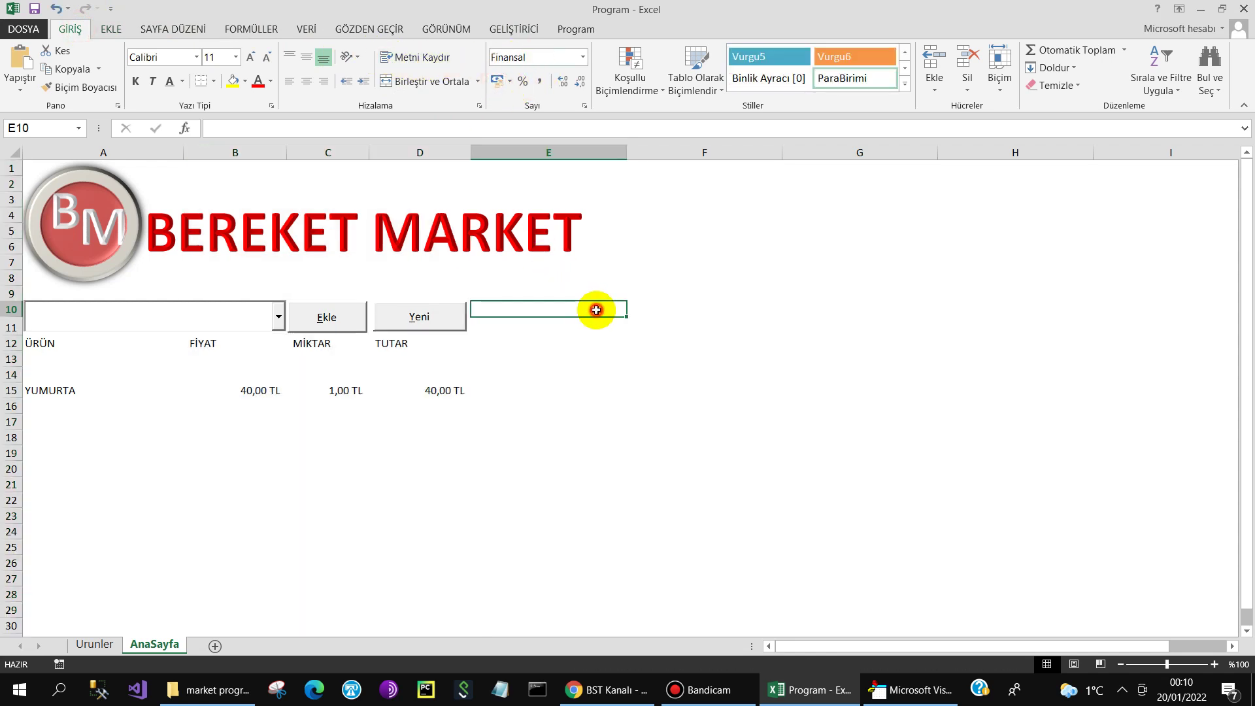
Step: Add SÜT, PEYNİR and EKMEK to the list from the product combo box
{"action": "left_click", "coordinate": [278, 317]}
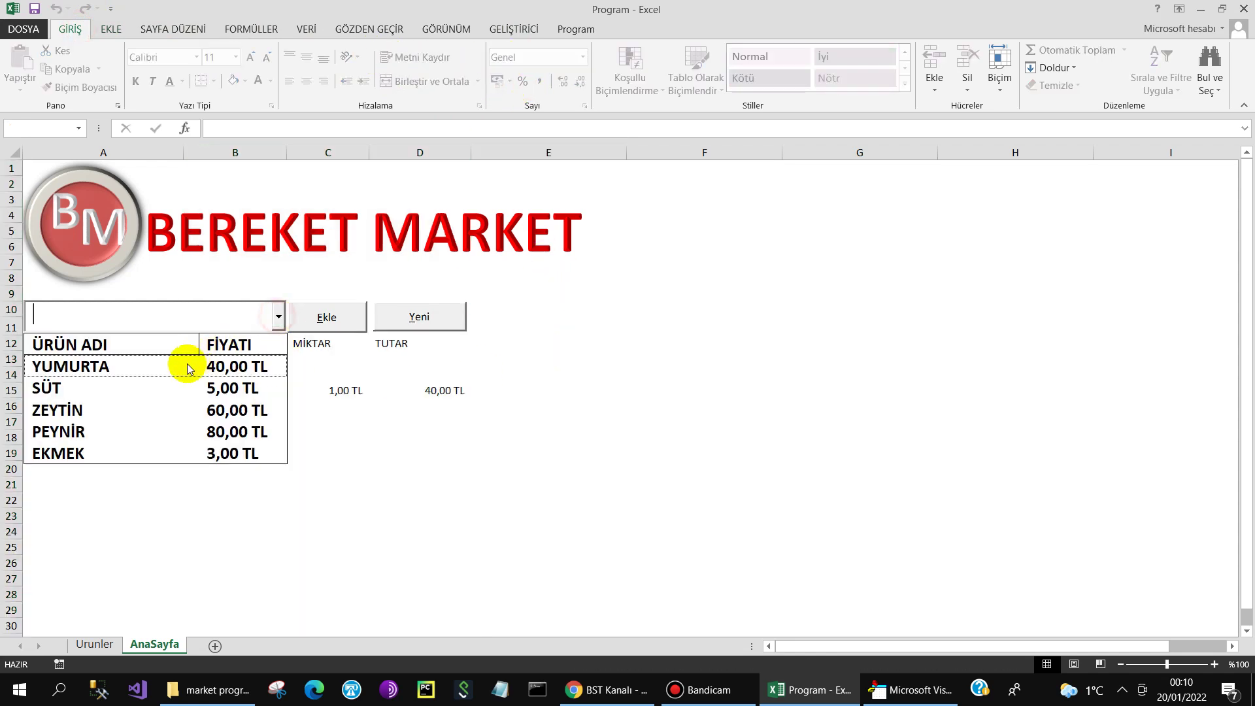
{"action": "left_click", "coordinate": [150, 395]}
{"action": "left_click", "coordinate": [277, 317]}
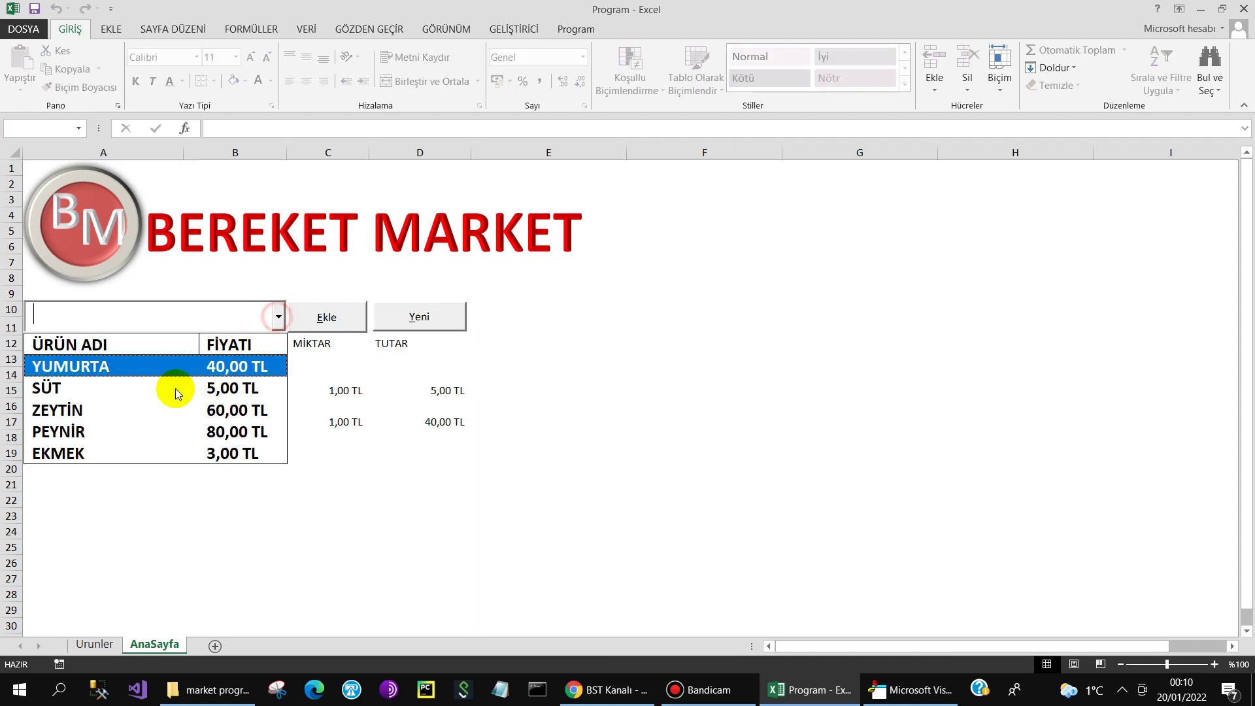
{"action": "left_click", "coordinate": [135, 432]}
{"action": "left_click", "coordinate": [278, 318]}
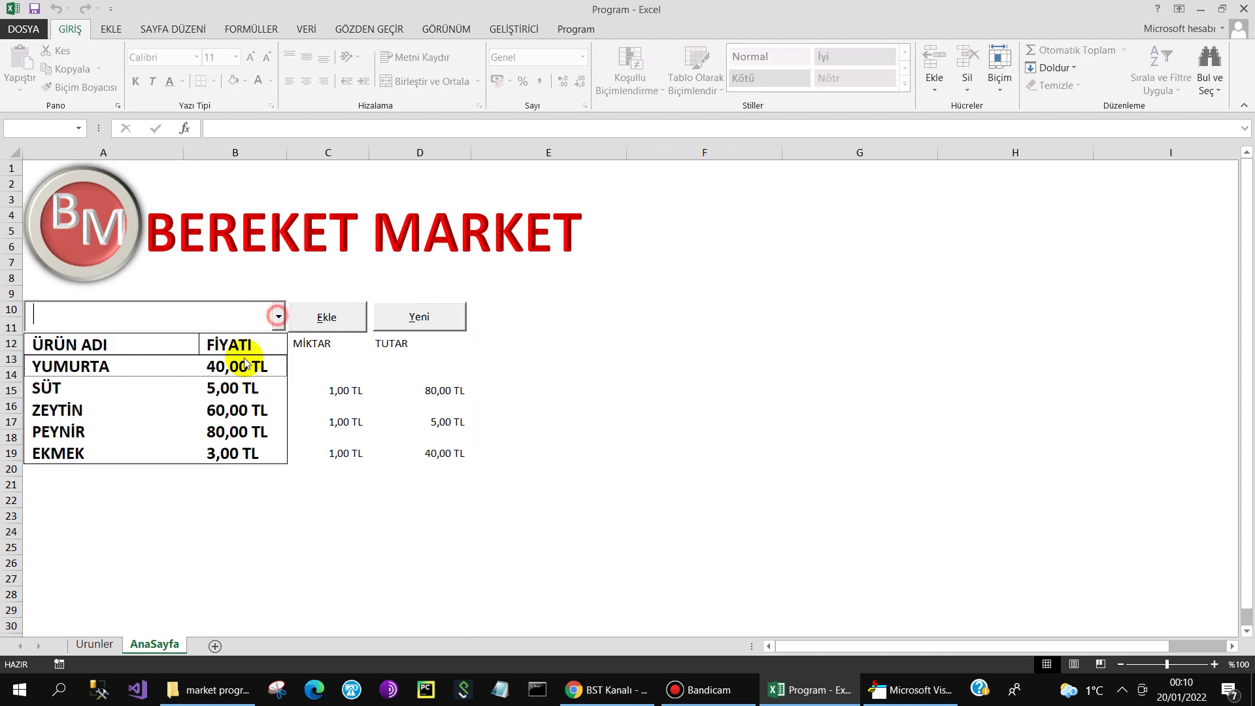
{"action": "left_click", "coordinate": [159, 449]}
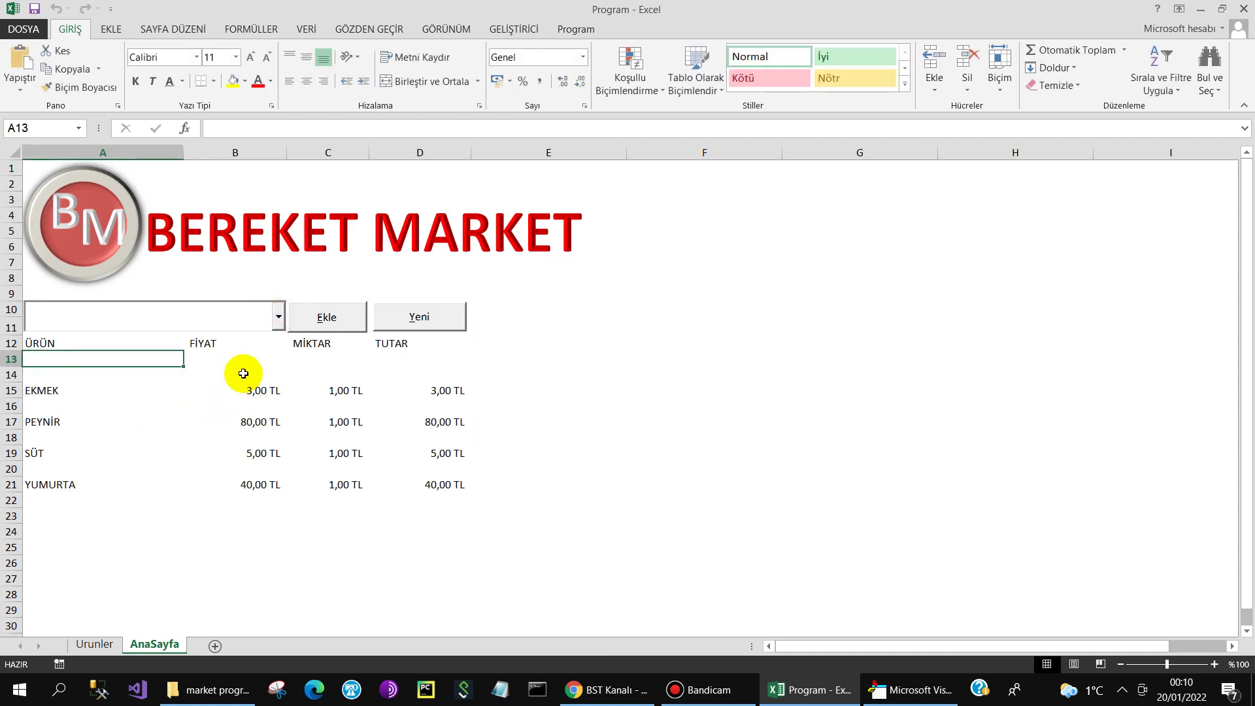
Step: Select row 16 and switch on Design Mode from the Developer tab
{"action": "left_click", "coordinate": [11, 407]}
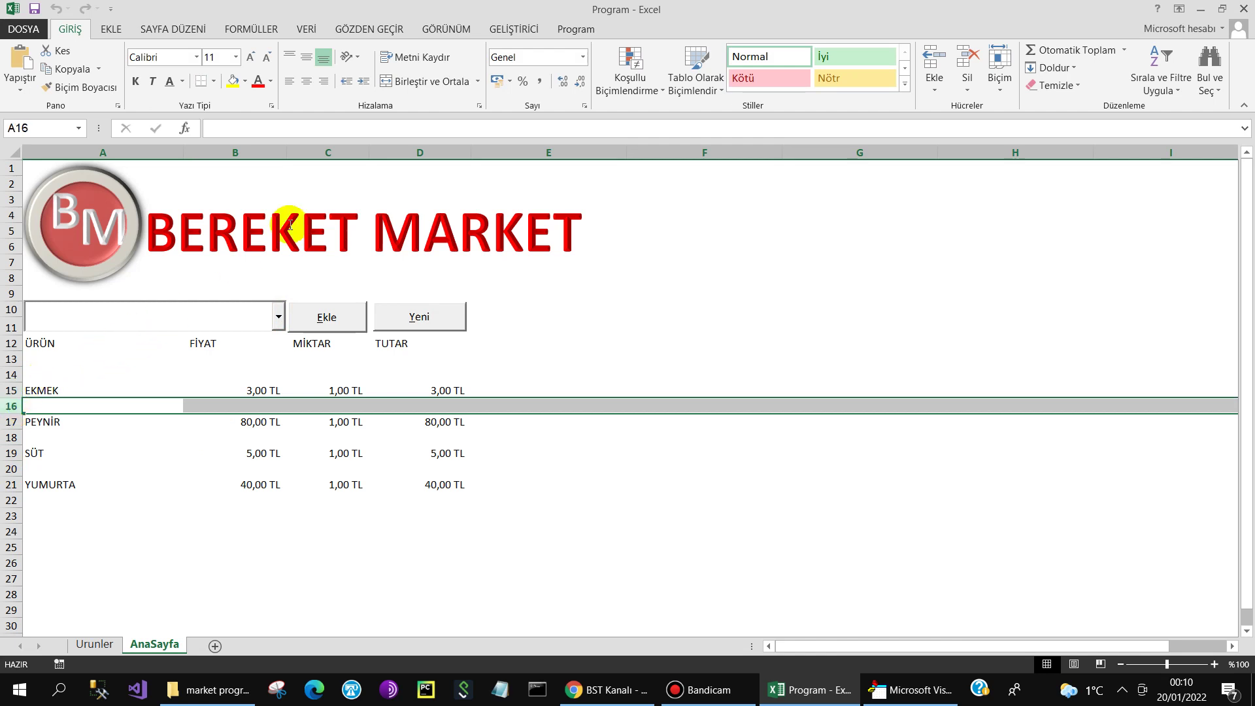
{"action": "left_click", "coordinate": [508, 30]}
{"action": "left_click", "coordinate": [356, 76]}
Step: In the combo box code, change Rows("13:13").Select to Rows(13).Insert and delete the Selection.Insert and Range("A13").Select lines
{"action": "double_click", "coordinate": [141, 320]}
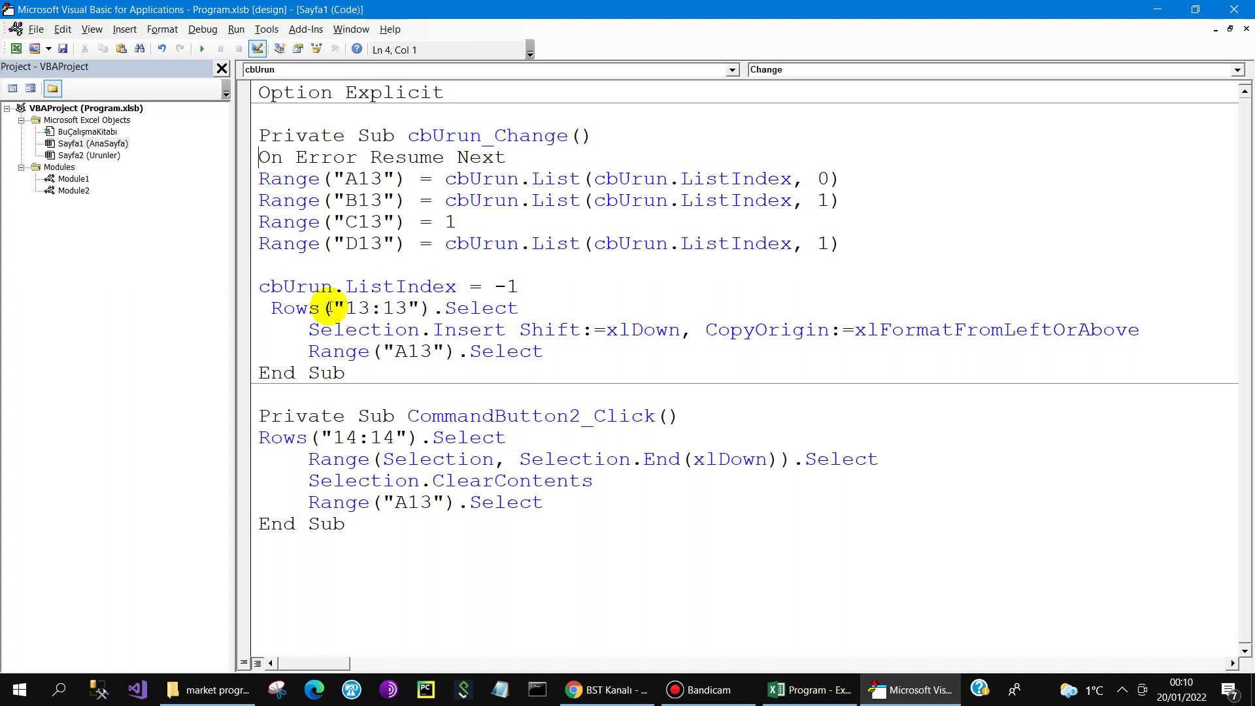
{"action": "left_click_drag", "start_coordinate": [332, 308], "coordinate": [419, 309]}
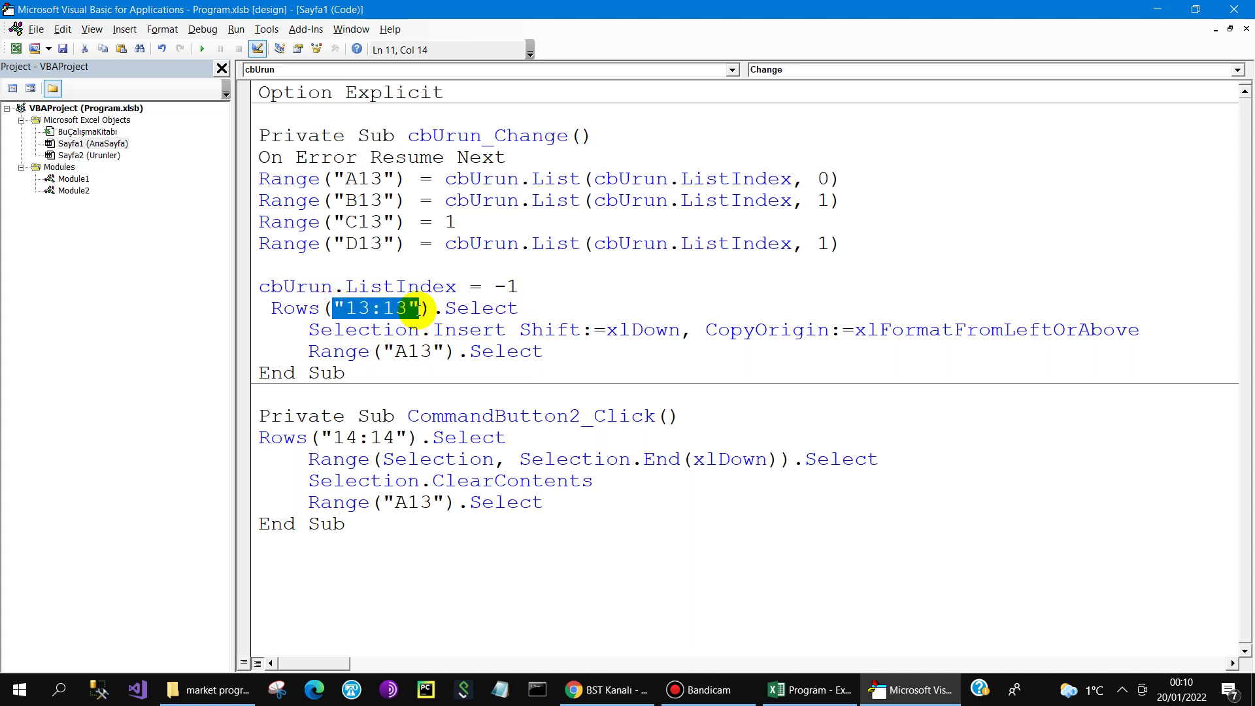
{"action": "type", "text": "1"}
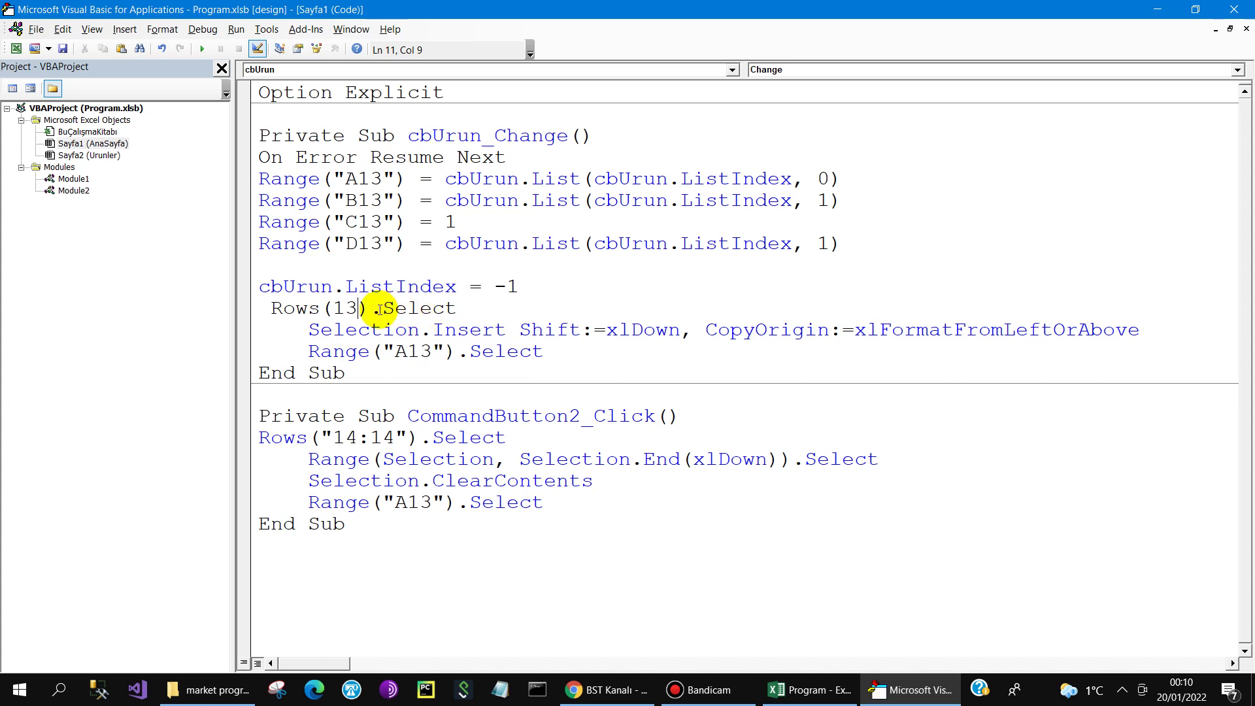
{"action": "left_click_drag", "start_coordinate": [375, 310], "coordinate": [460, 316]}
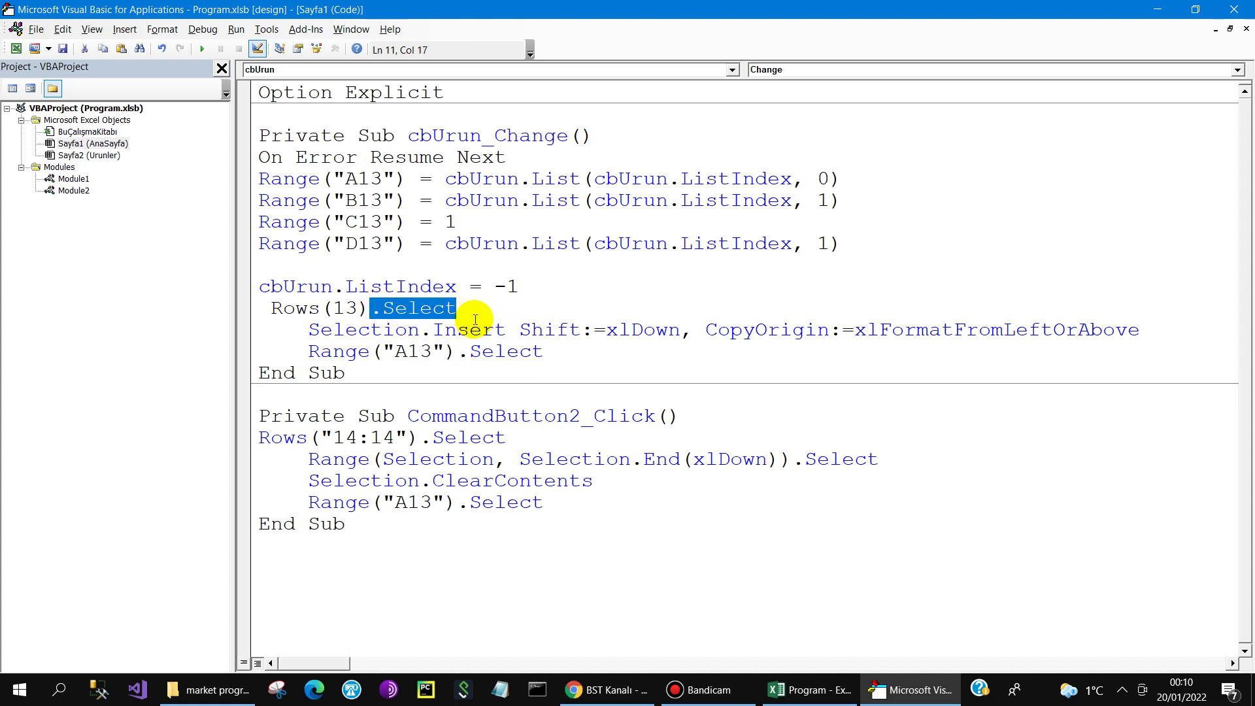
{"action": "type", "text": "."}
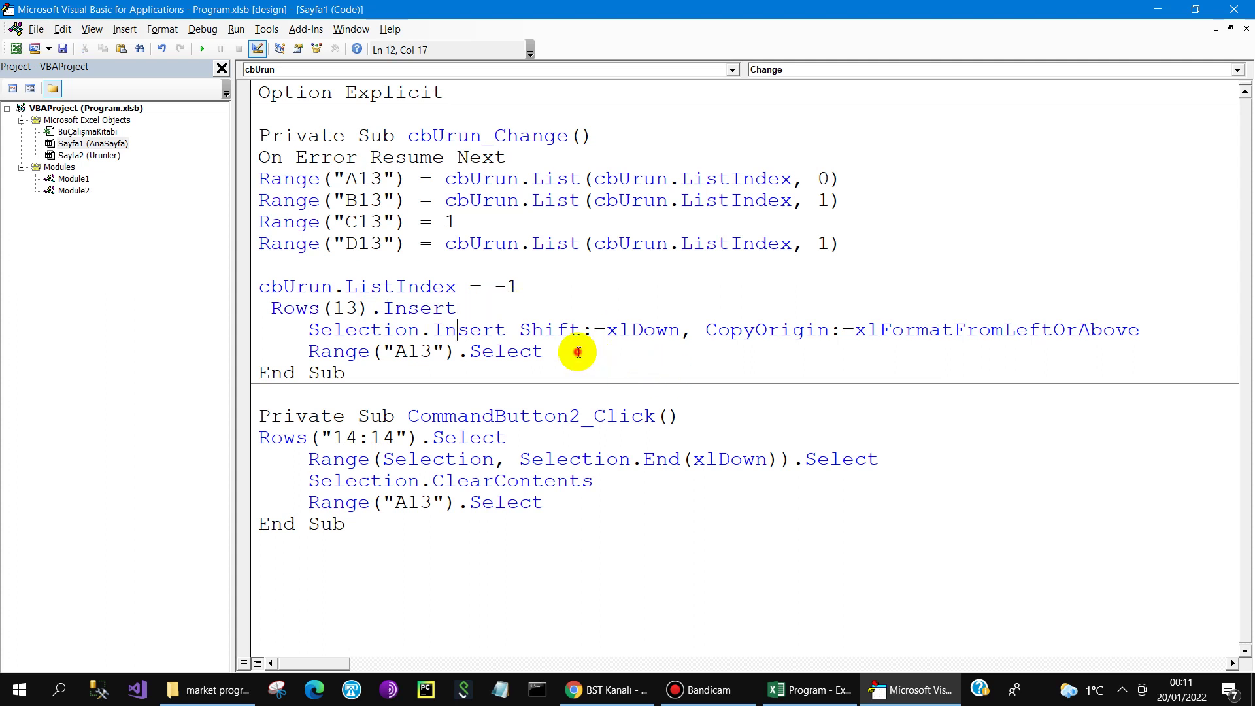
{"action": "mouse_move", "coordinate": [575, 351]}
{"action": "left_mouse_down"}
{"action": "mouse_move", "coordinate": [178, 308]}
{"action": "mouse_move", "coordinate": [171, 320]}
{"action": "left_mouse_up"}
{"action": "key", "text": "Delete"}
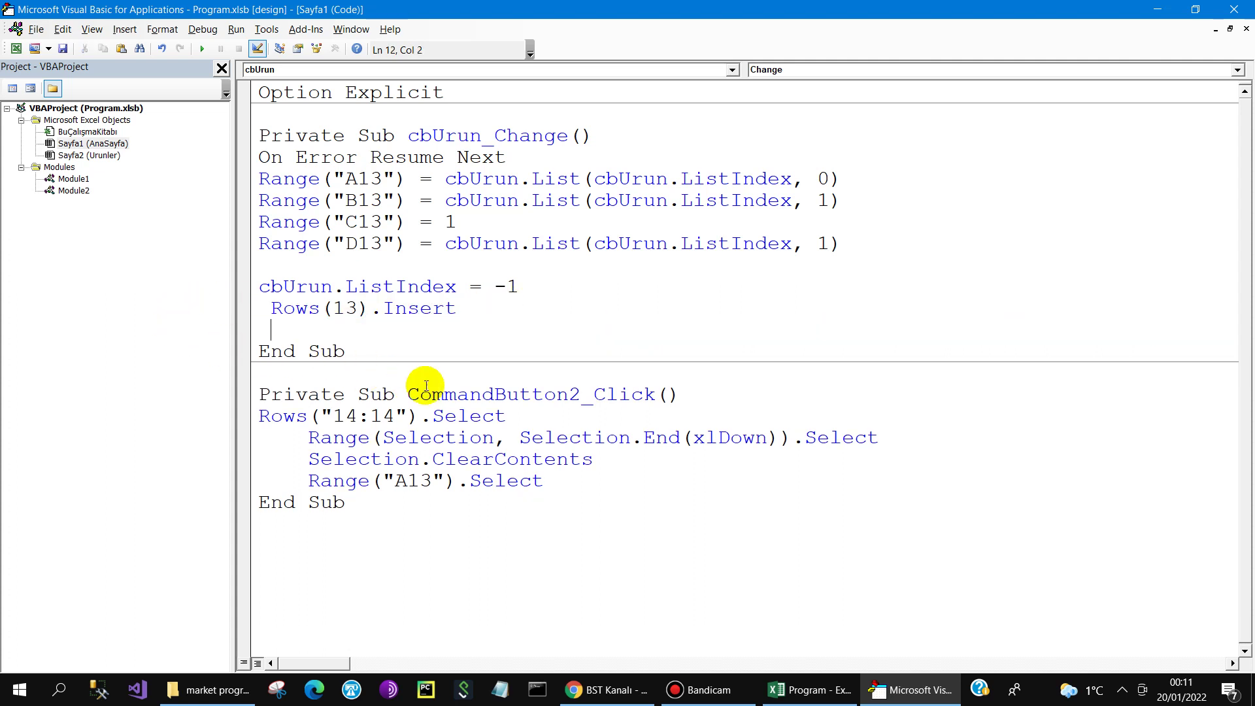
Step: Back on the sheet with Design Mode off, clear the EKMEK, PEYNİR and SÜT rows using Yeni
{"action": "left_click", "coordinate": [1235, 9]}
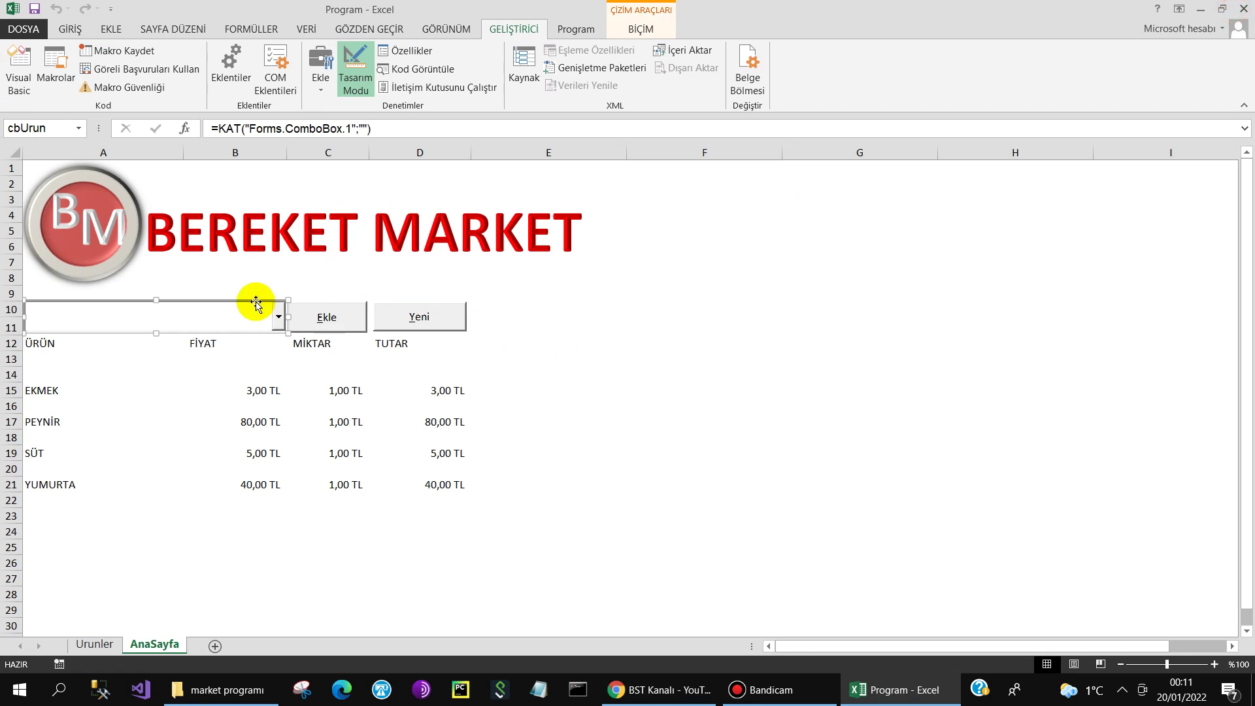
{"action": "left_click", "coordinate": [355, 69]}
{"action": "left_click", "coordinate": [410, 320]}
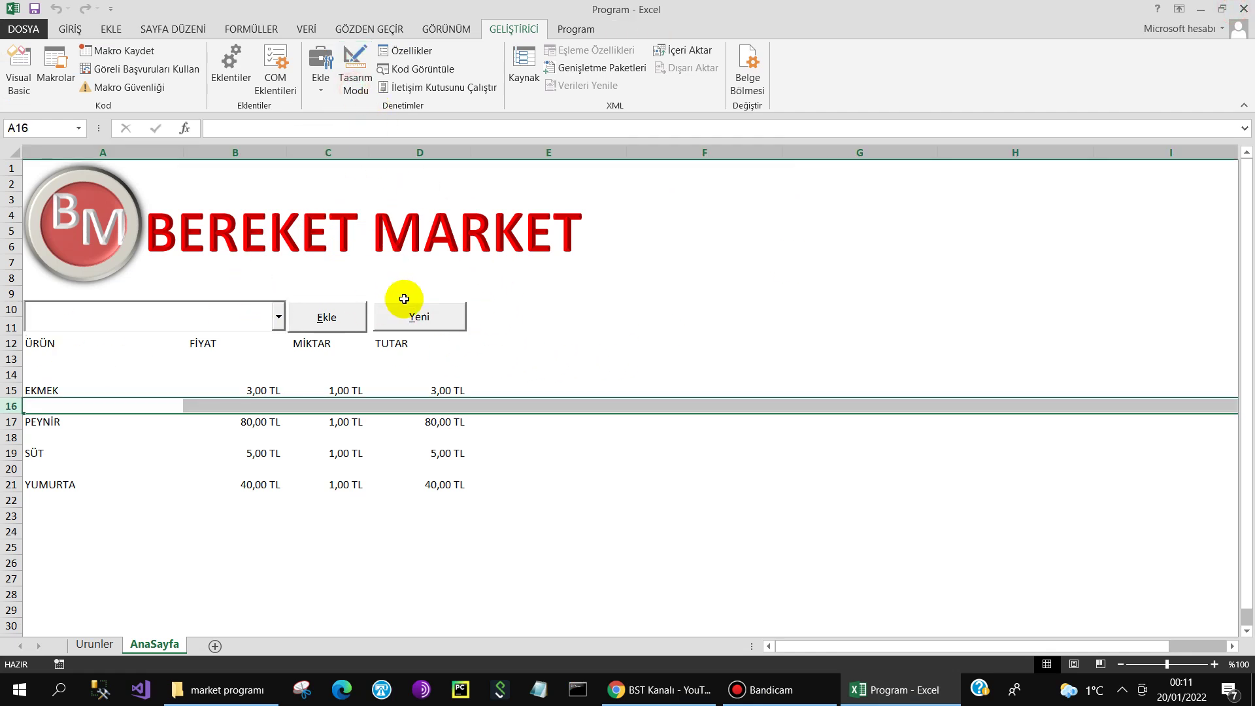
{"action": "left_click", "coordinate": [401, 325]}
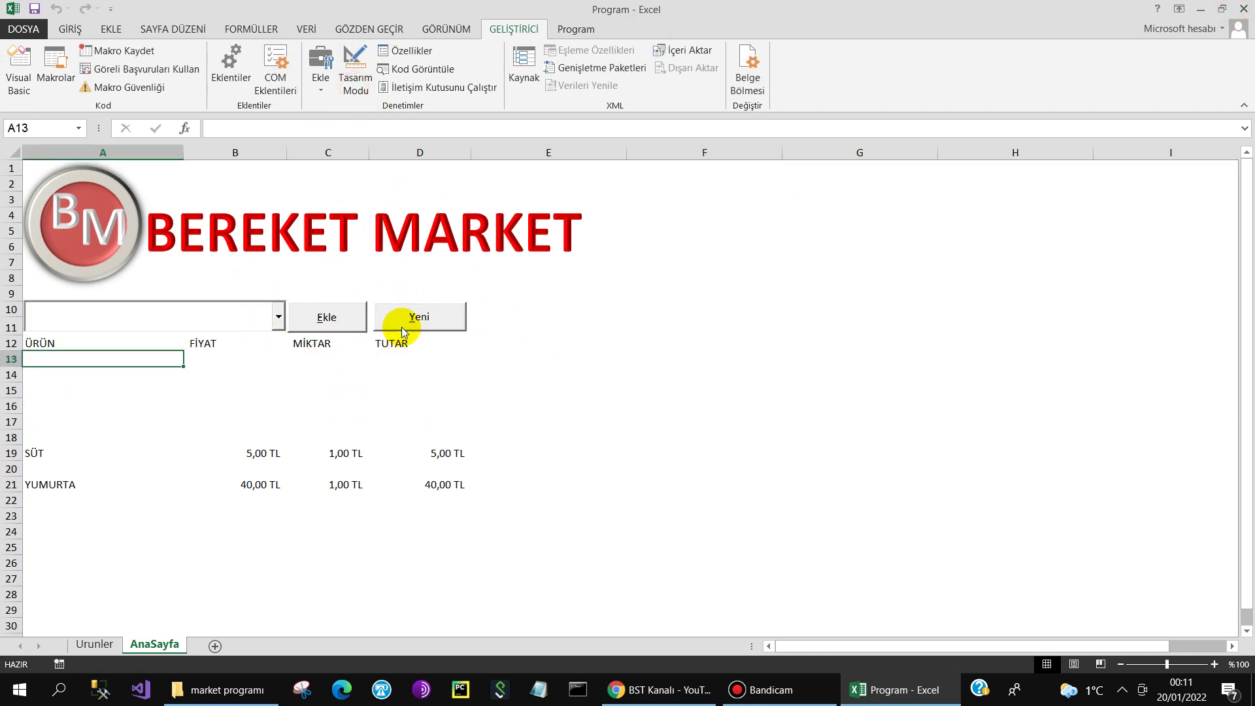
{"action": "left_click", "coordinate": [403, 330]}
{"action": "left_click", "coordinate": [384, 389]}
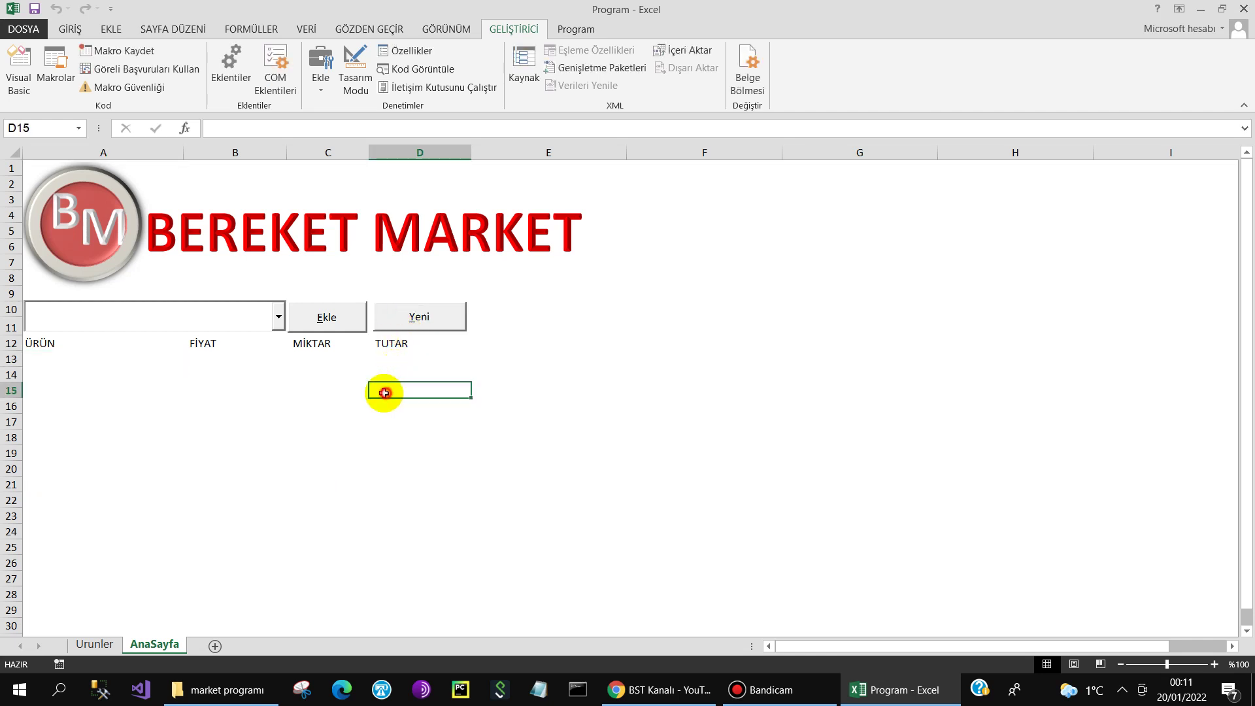
Step: Add YUMURTA, SÜT and PEYNİR to the sales list from the combo box
{"action": "left_click", "coordinate": [280, 317]}
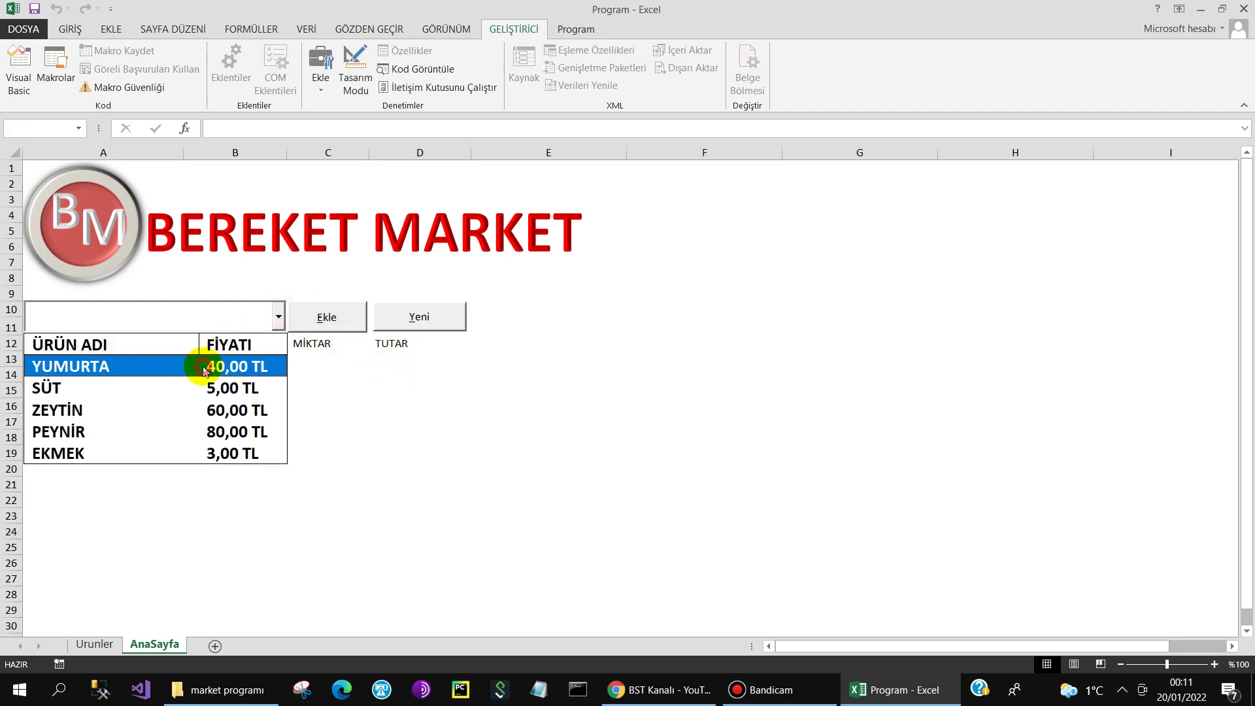
{"action": "left_click", "coordinate": [207, 368]}
{"action": "left_click", "coordinate": [277, 318]}
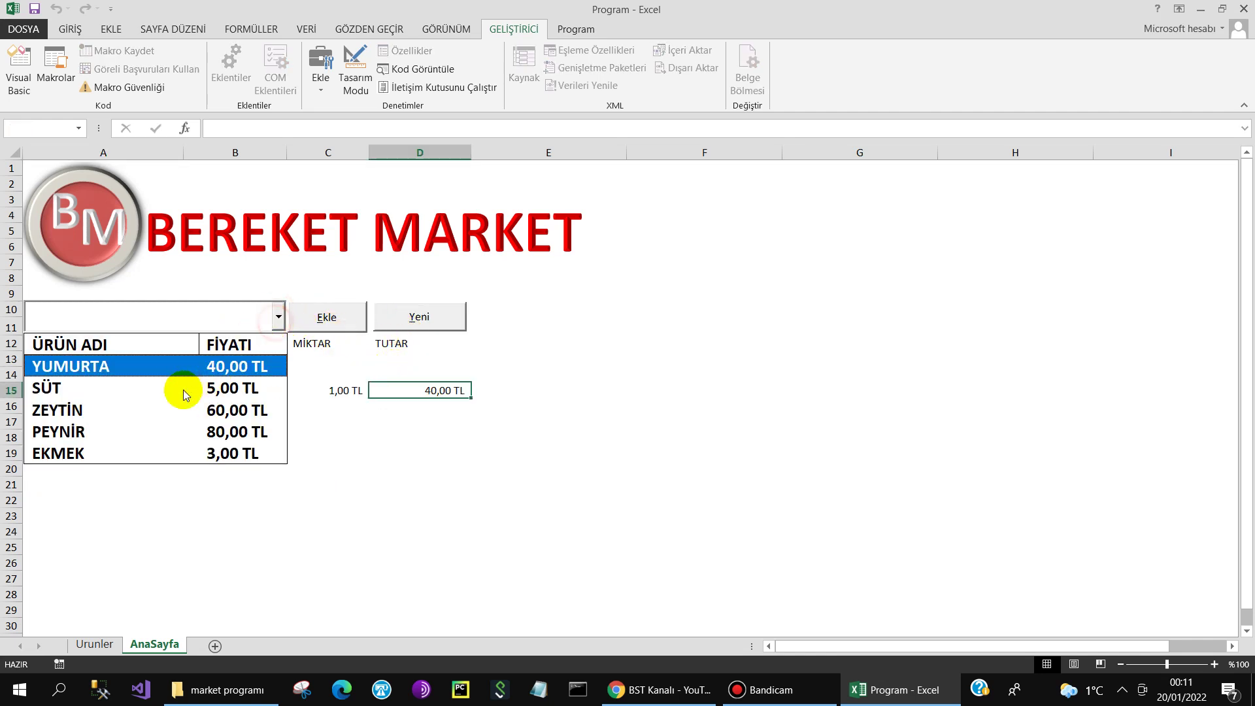
{"action": "left_click", "coordinate": [179, 387]}
{"action": "left_click", "coordinate": [267, 327]}
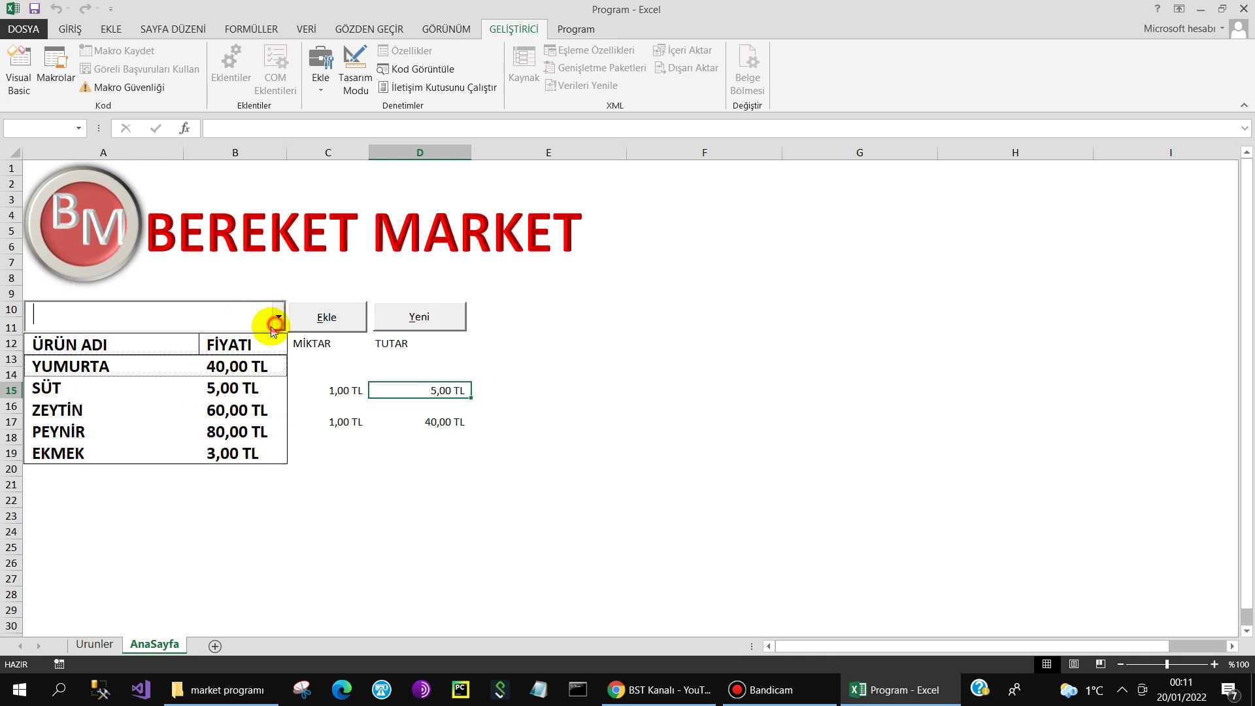
{"action": "left_click", "coordinate": [178, 426]}
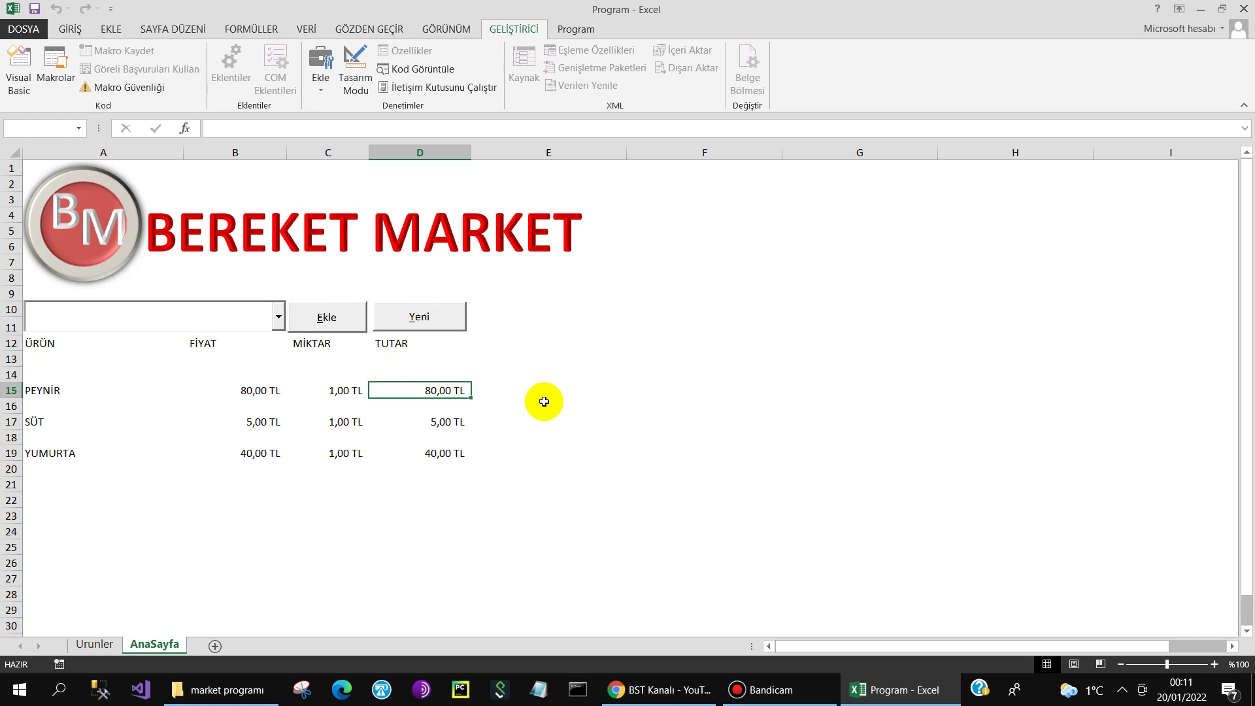
{"action": "left_click", "coordinate": [566, 404]}
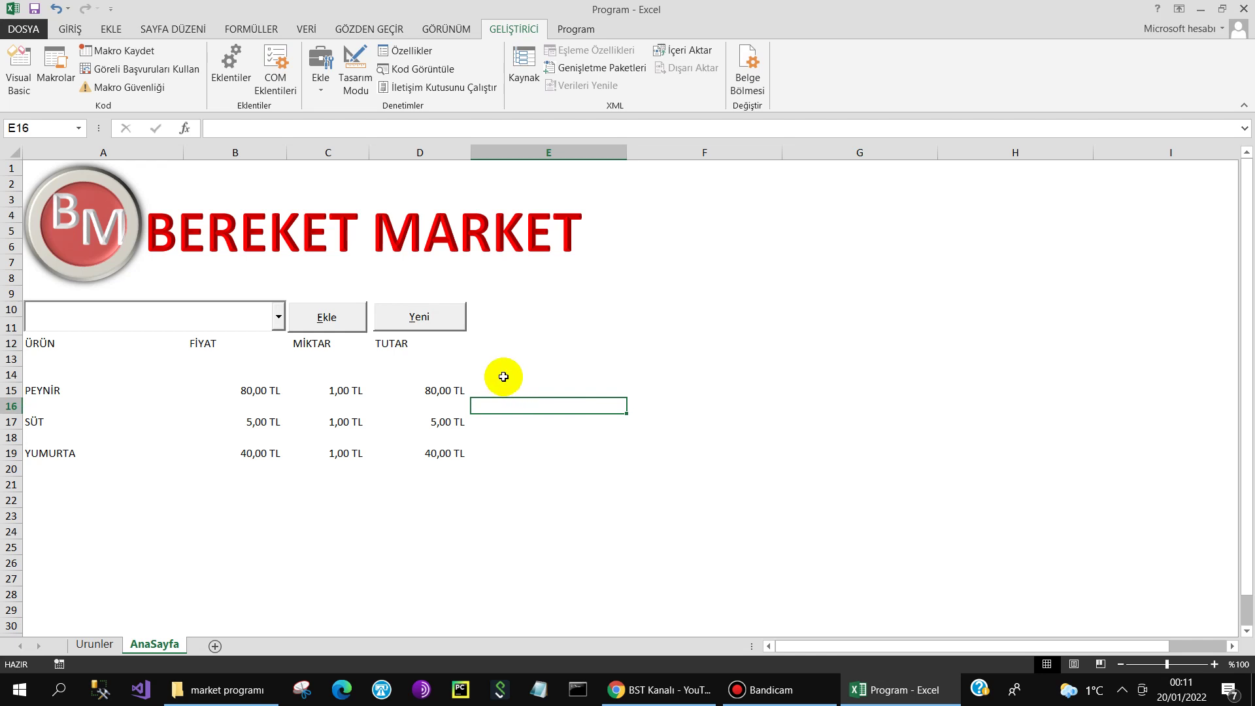
Step: Check prices on the Urunler sheet, then add more products on AnaSayfa, bringing the list to eight items
{"action": "left_click", "coordinate": [95, 644]}
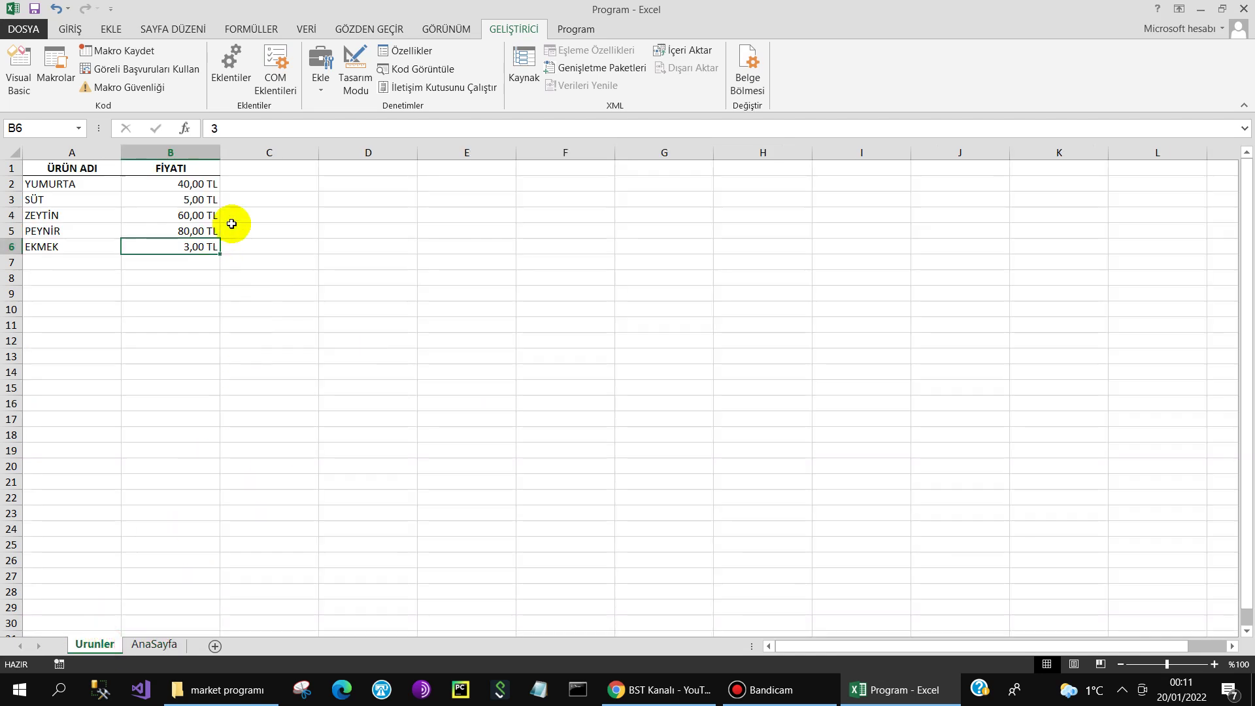
{"action": "left_click", "coordinate": [154, 644]}
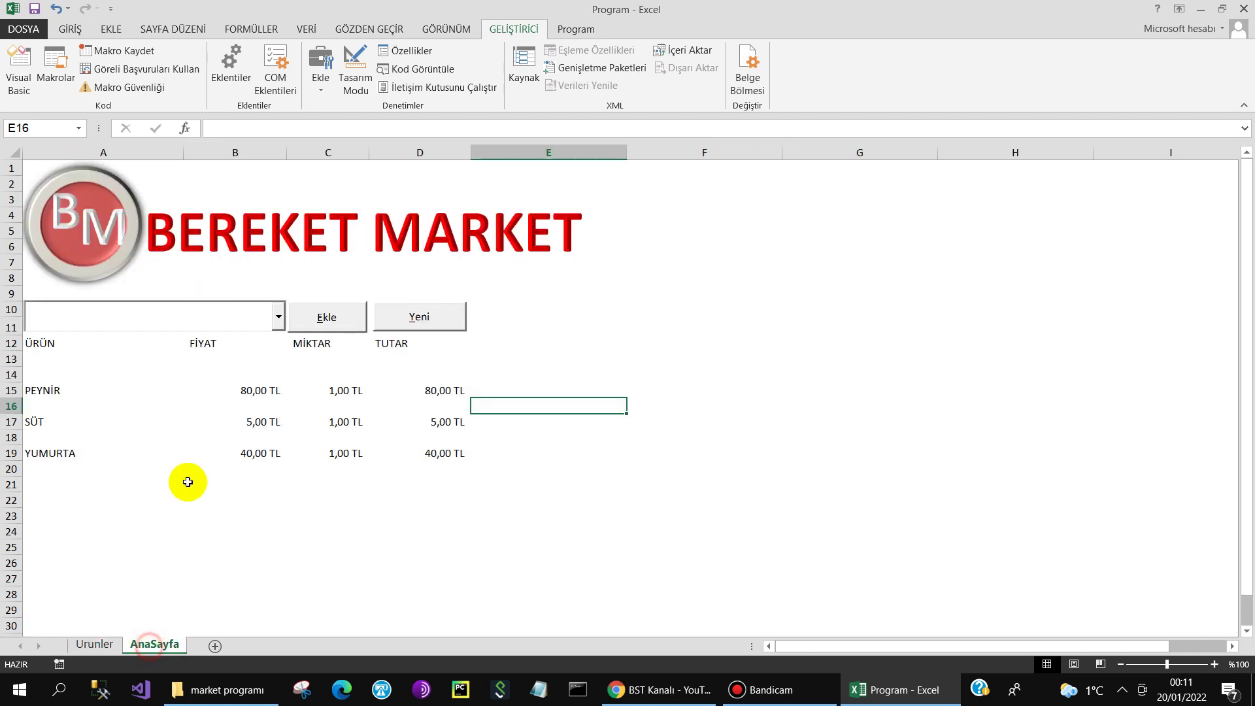
{"action": "left_click", "coordinate": [279, 317]}
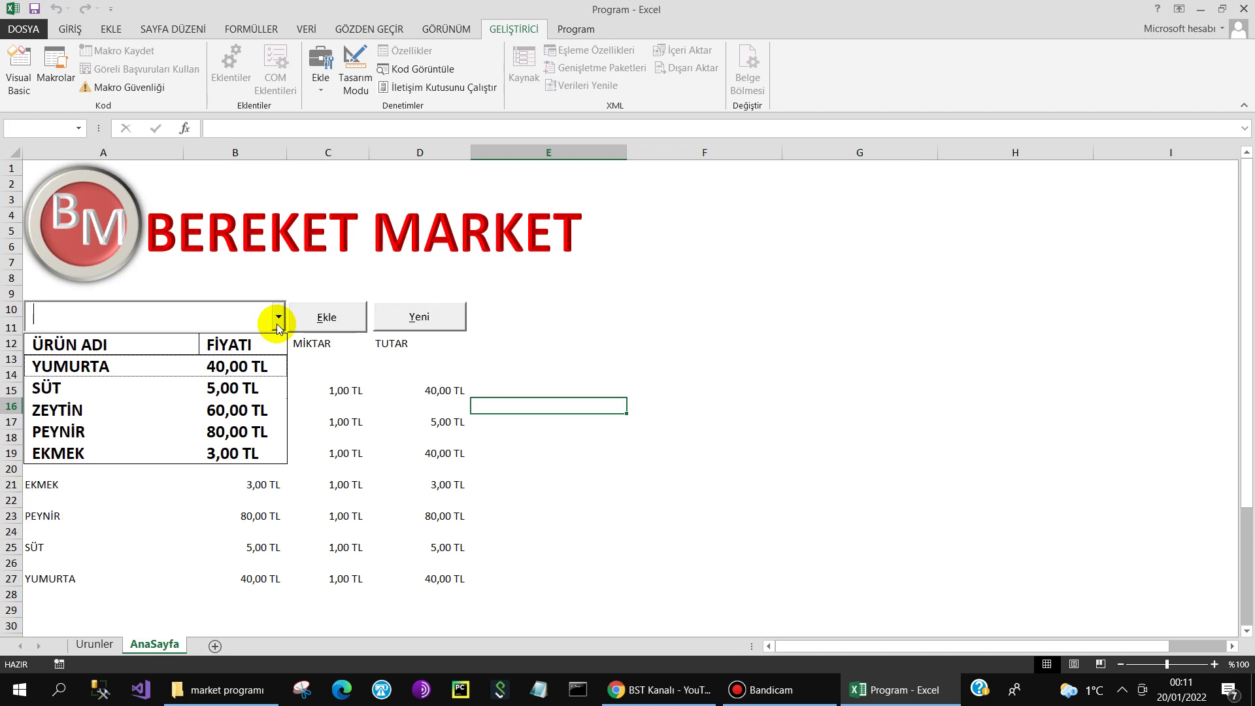
{"action": "left_click", "coordinate": [602, 517]}
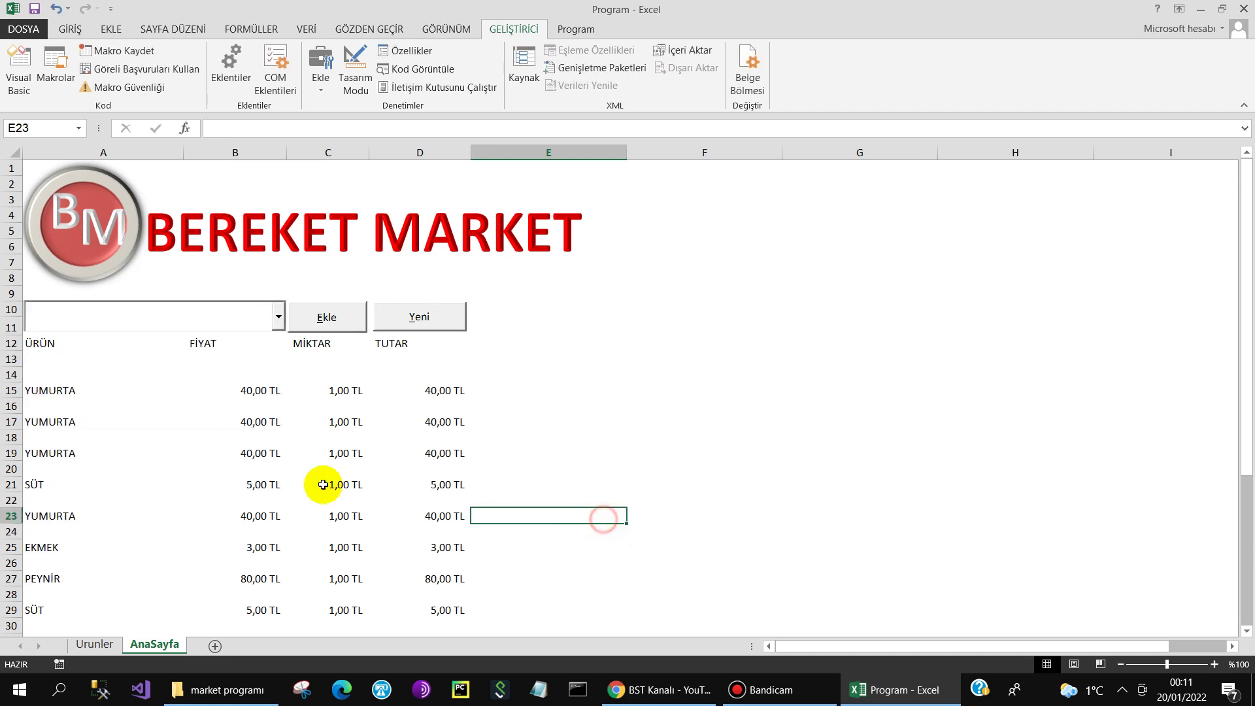
{"action": "left_click", "coordinate": [503, 282]}
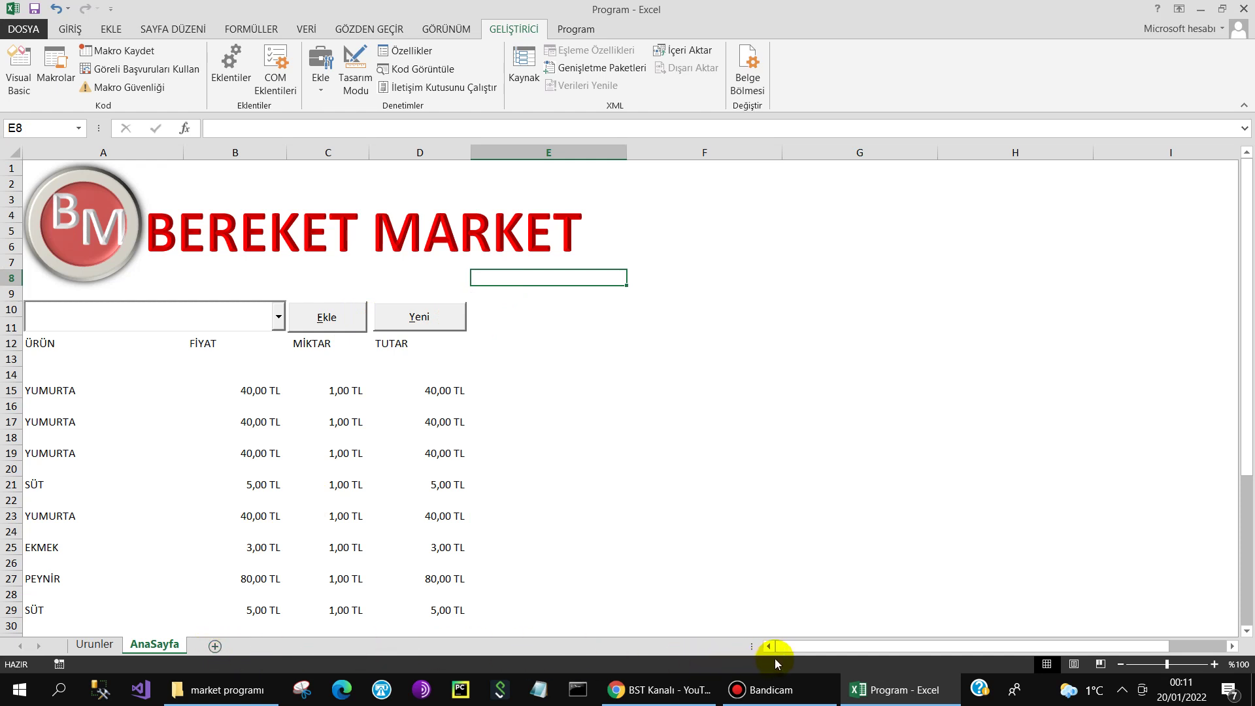
{"action": "left_click_drag", "start_coordinate": [754, 646], "coordinate": [1038, 646]}
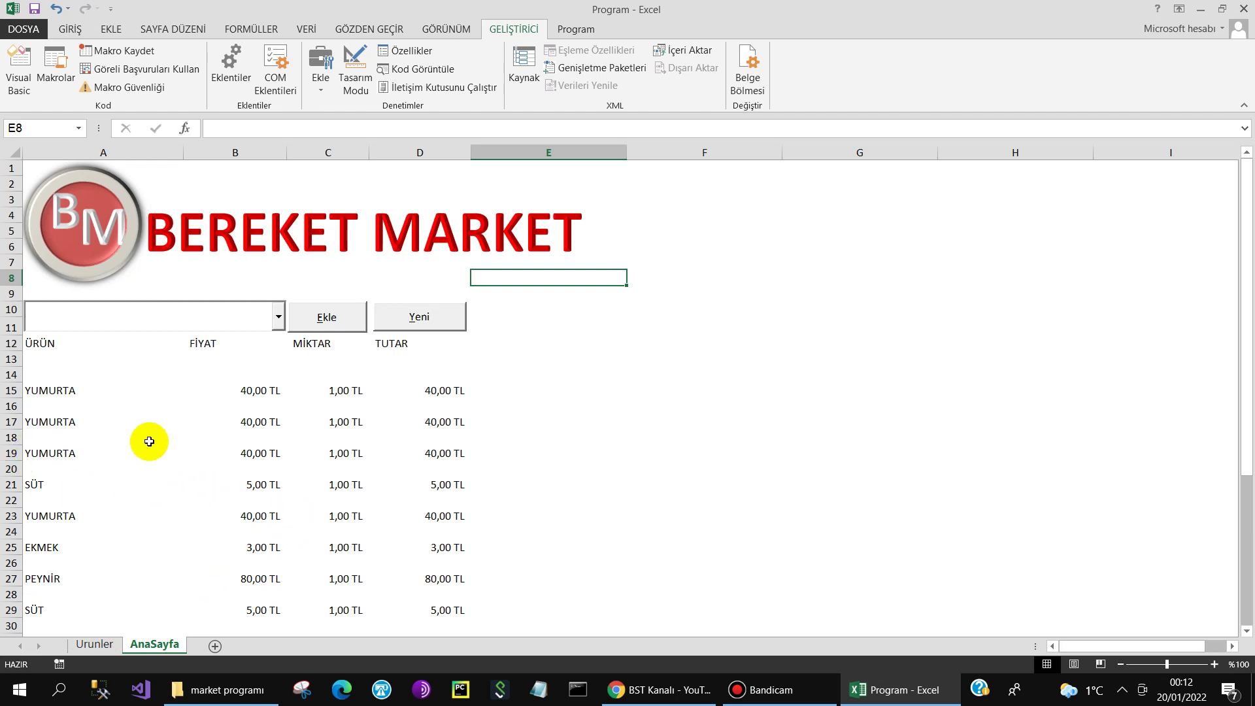
Step: Inspect the product entries and the blank rows between them under the headers
{"action": "left_click", "coordinate": [74, 361]}
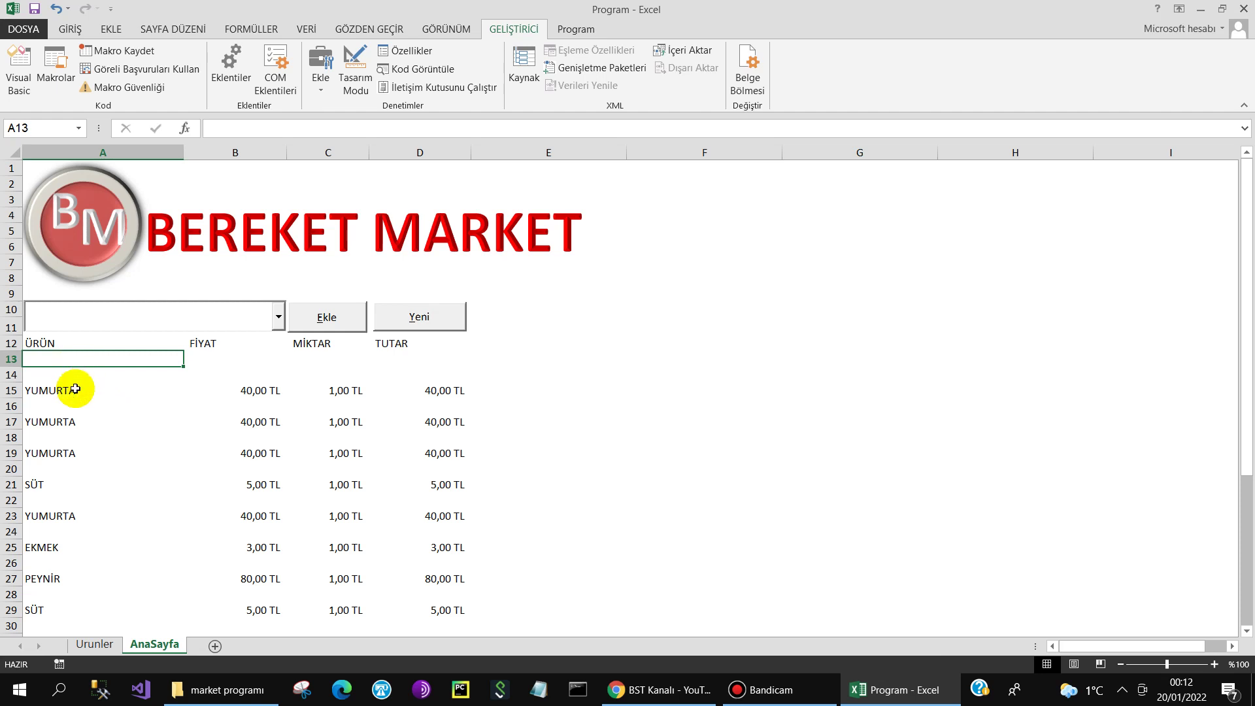
{"action": "left_click", "coordinate": [50, 378]}
{"action": "left_click", "coordinate": [51, 406]}
{"action": "left_click", "coordinate": [52, 437]}
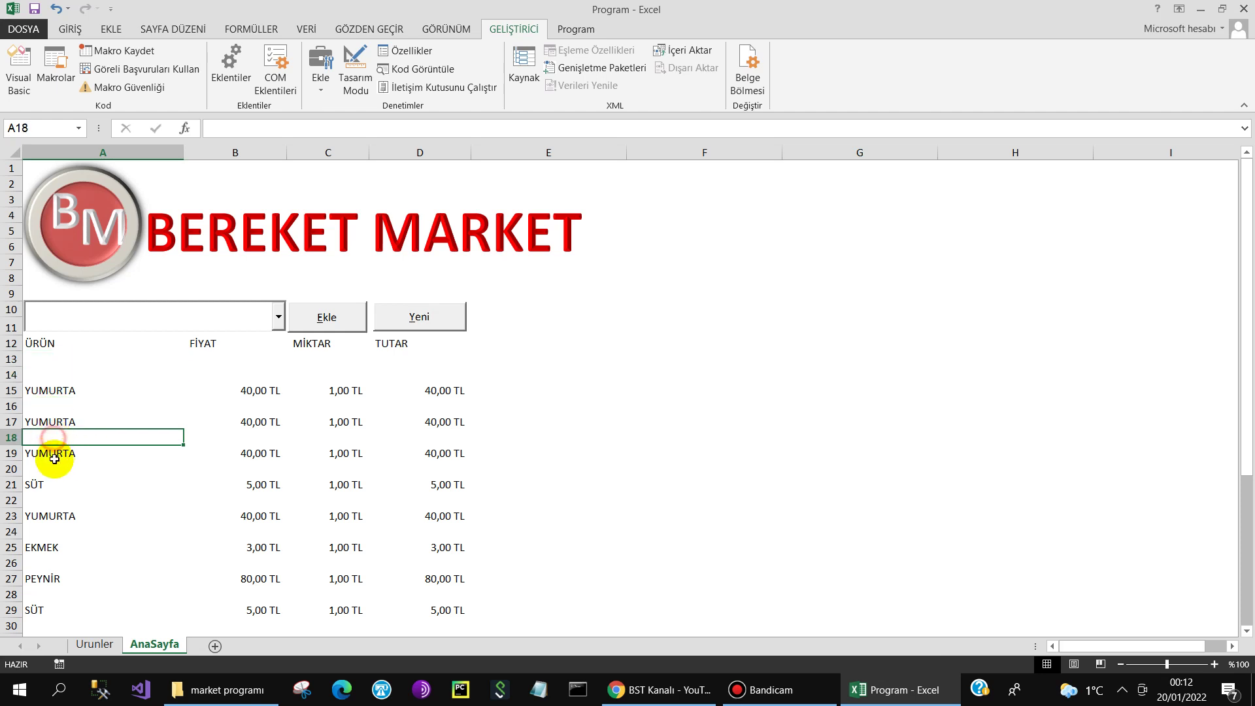
{"action": "left_click", "coordinate": [55, 470]}
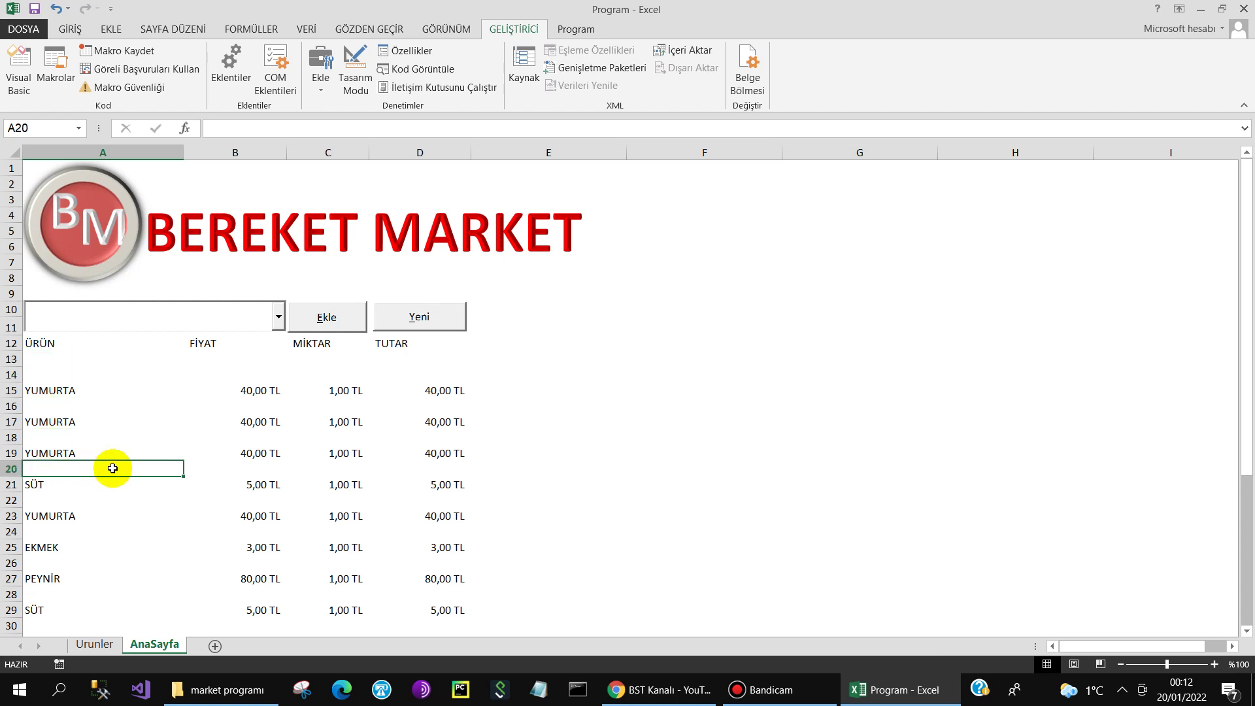
Step: Press Yeni repeatedly until every product row below ÜRÜN–TUTAR is cleared
{"action": "left_click", "coordinate": [411, 316]}
{"action": "left_click", "coordinate": [408, 316]}
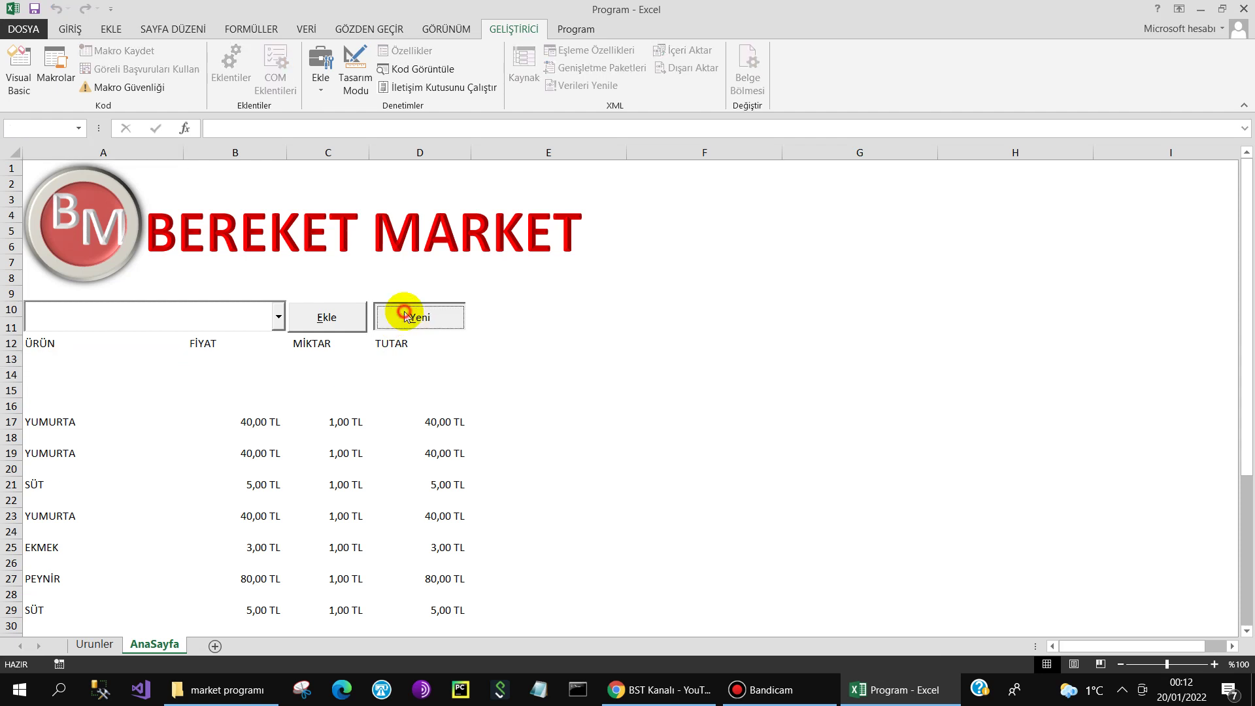
{"action": "left_click", "coordinate": [406, 316]}
{"action": "left_click", "coordinate": [406, 316]}
{"action": "left_click", "coordinate": [406, 317]}
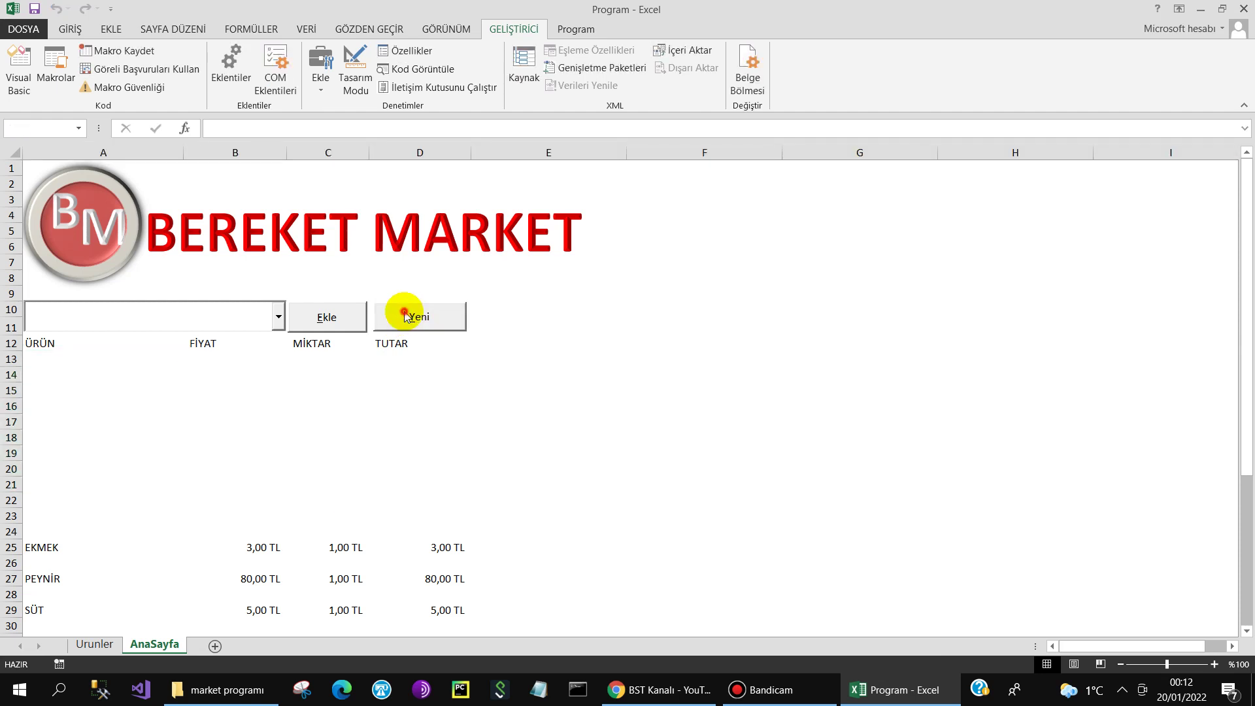
{"action": "left_click", "coordinate": [406, 317]}
{"action": "left_click", "coordinate": [406, 317]}
{"action": "left_click", "coordinate": [406, 316]}
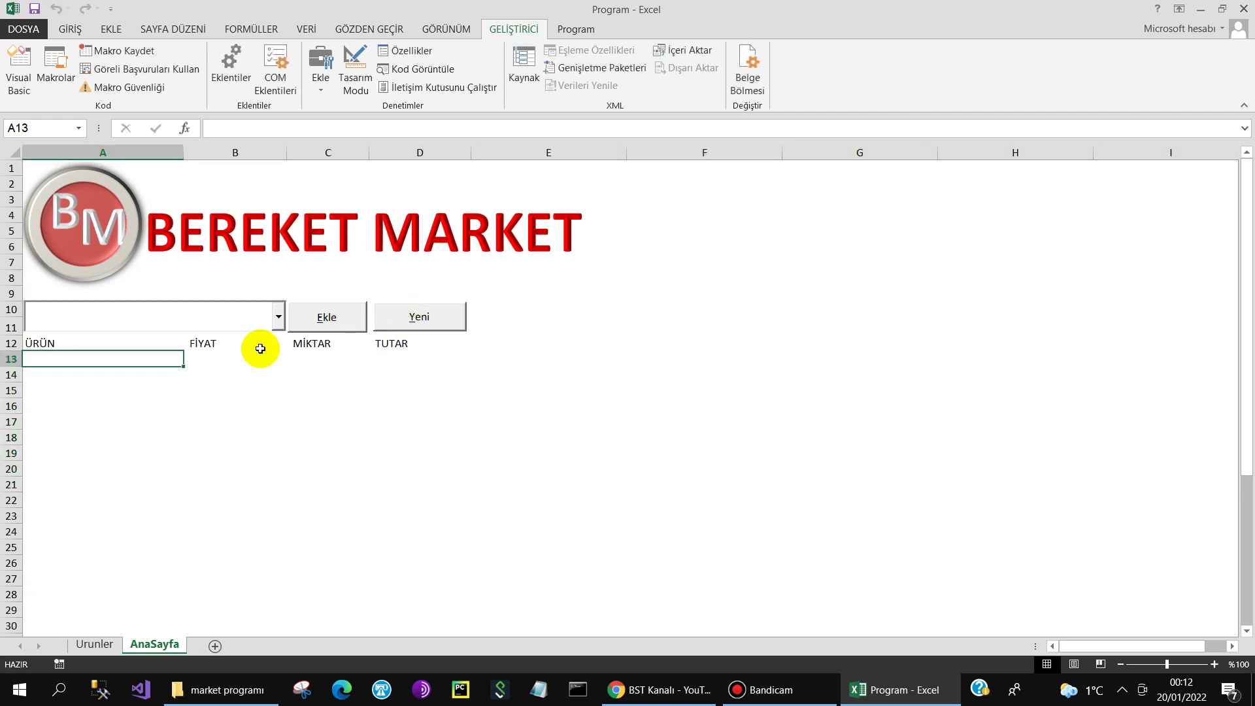
{"action": "left_click", "coordinate": [770, 694]}
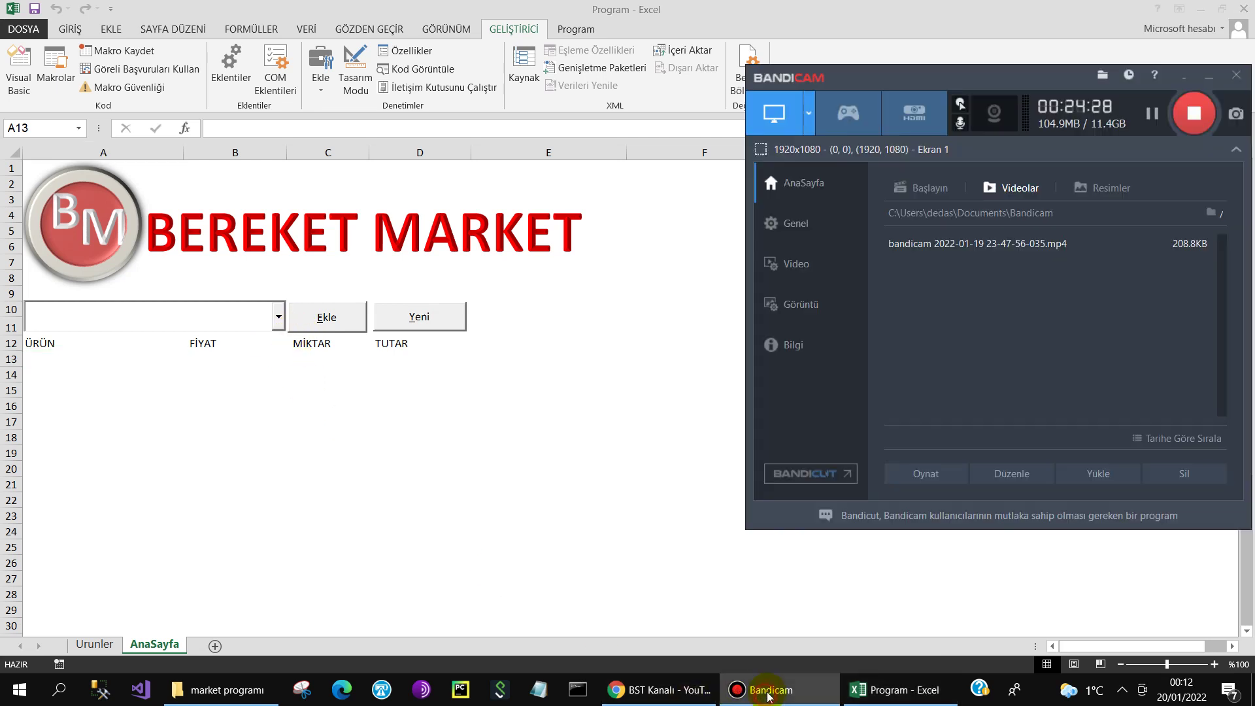